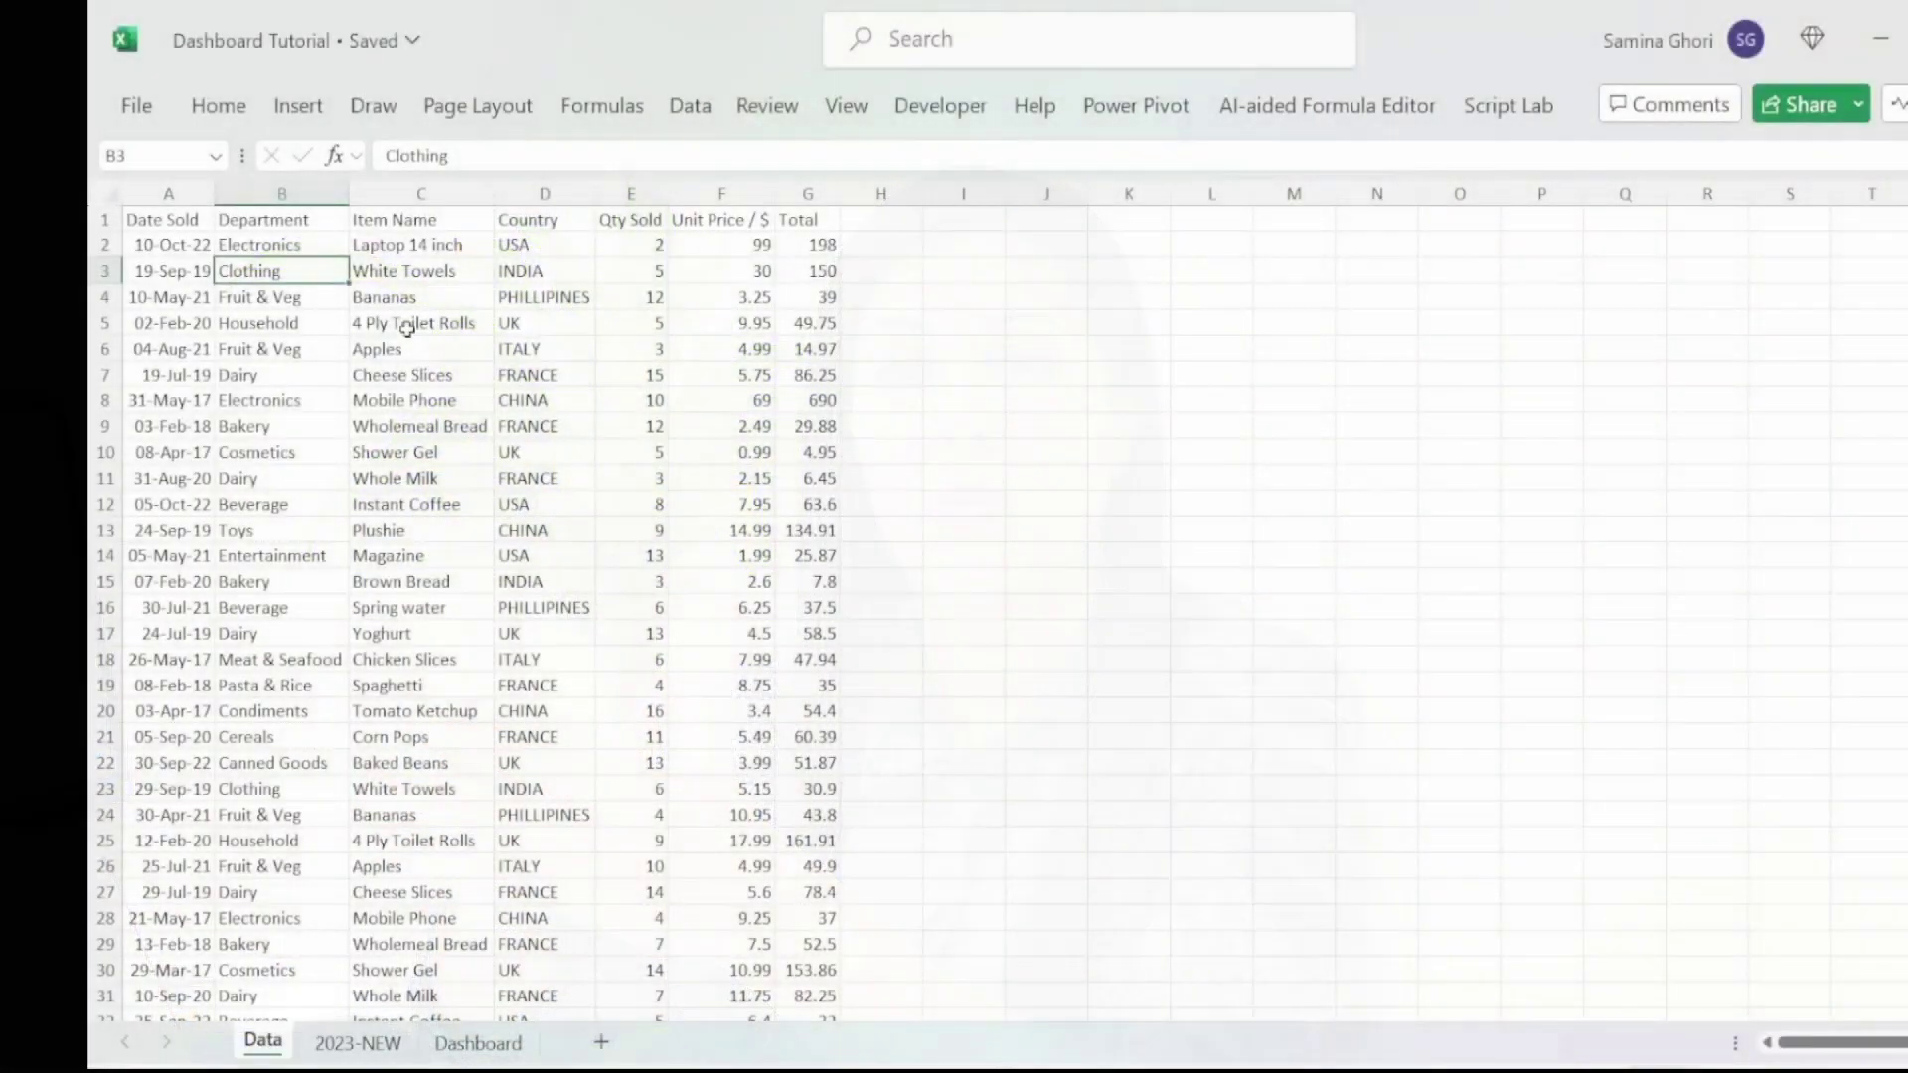
Step: Convert the sales data in A1:G101 of the Data sheet into a table with headers
key("ctrl+t")
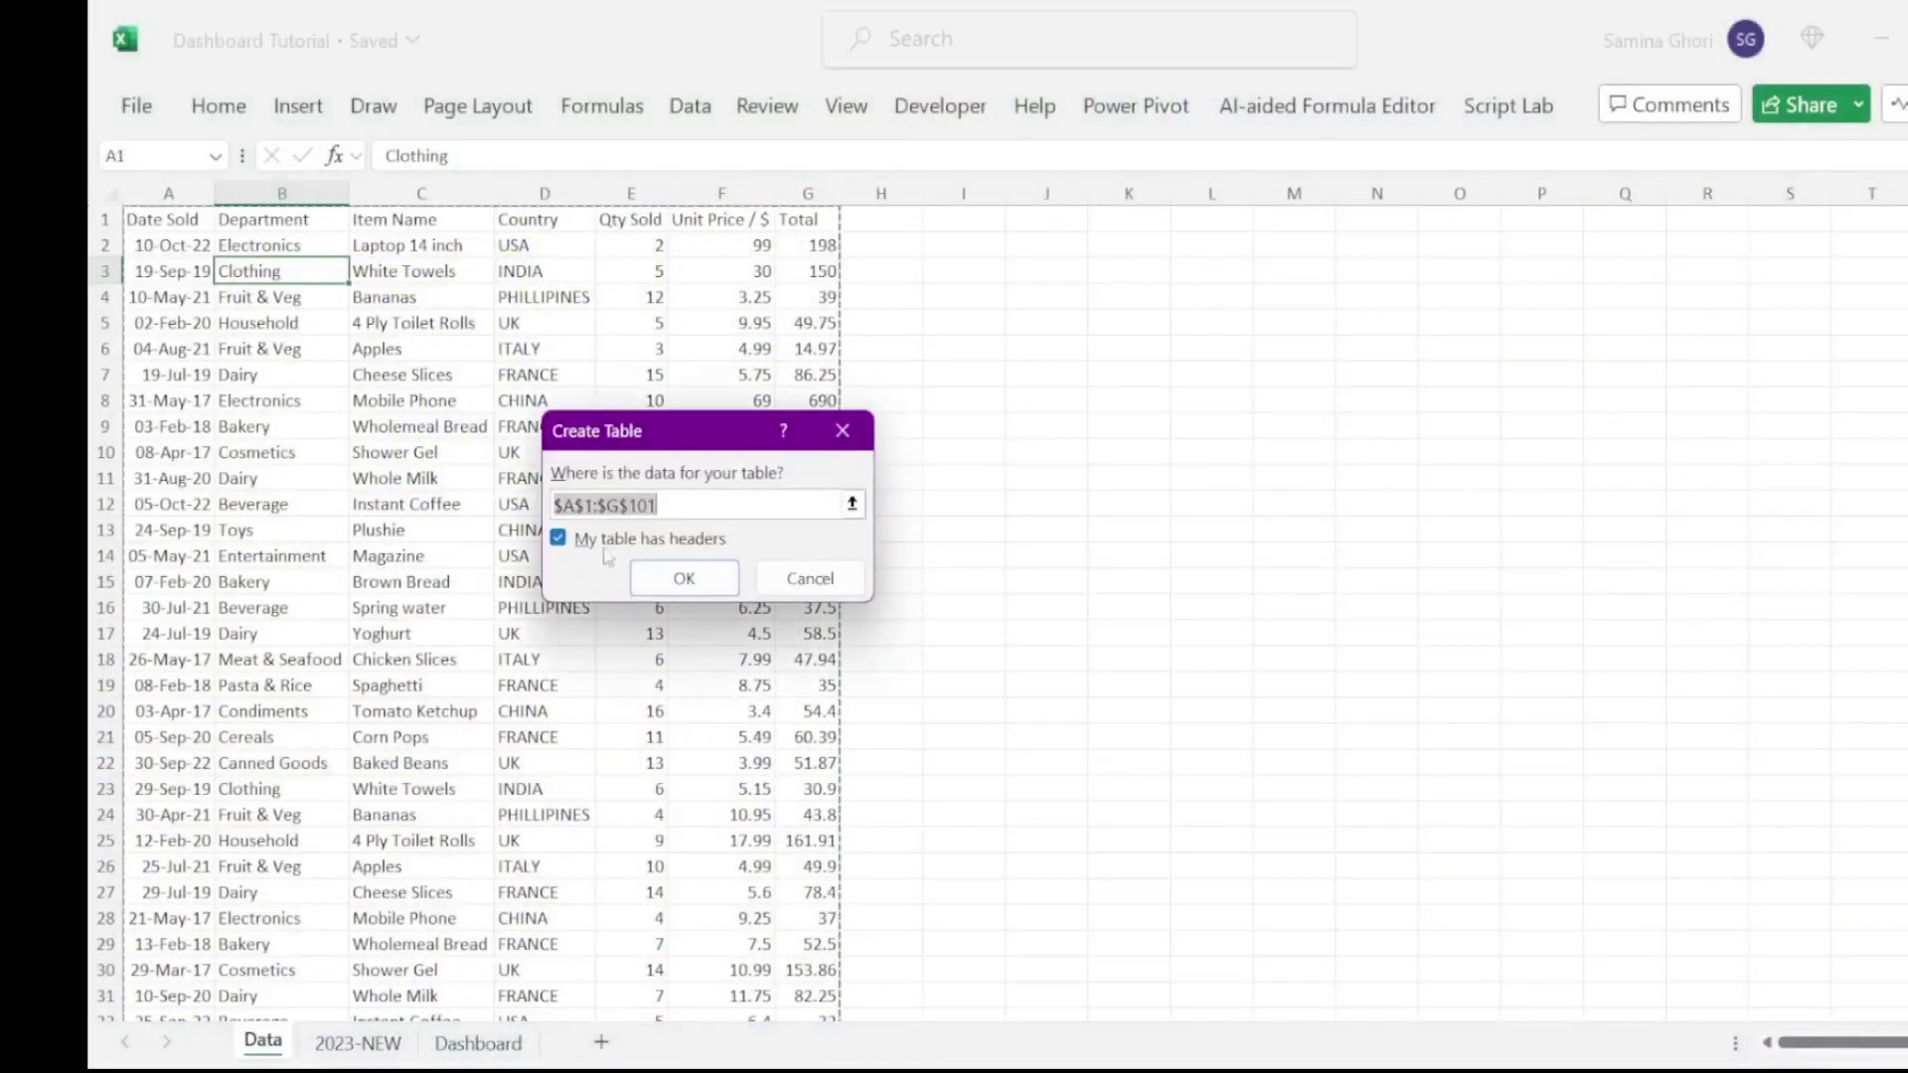
left_click(652, 576)
left_click(434, 532)
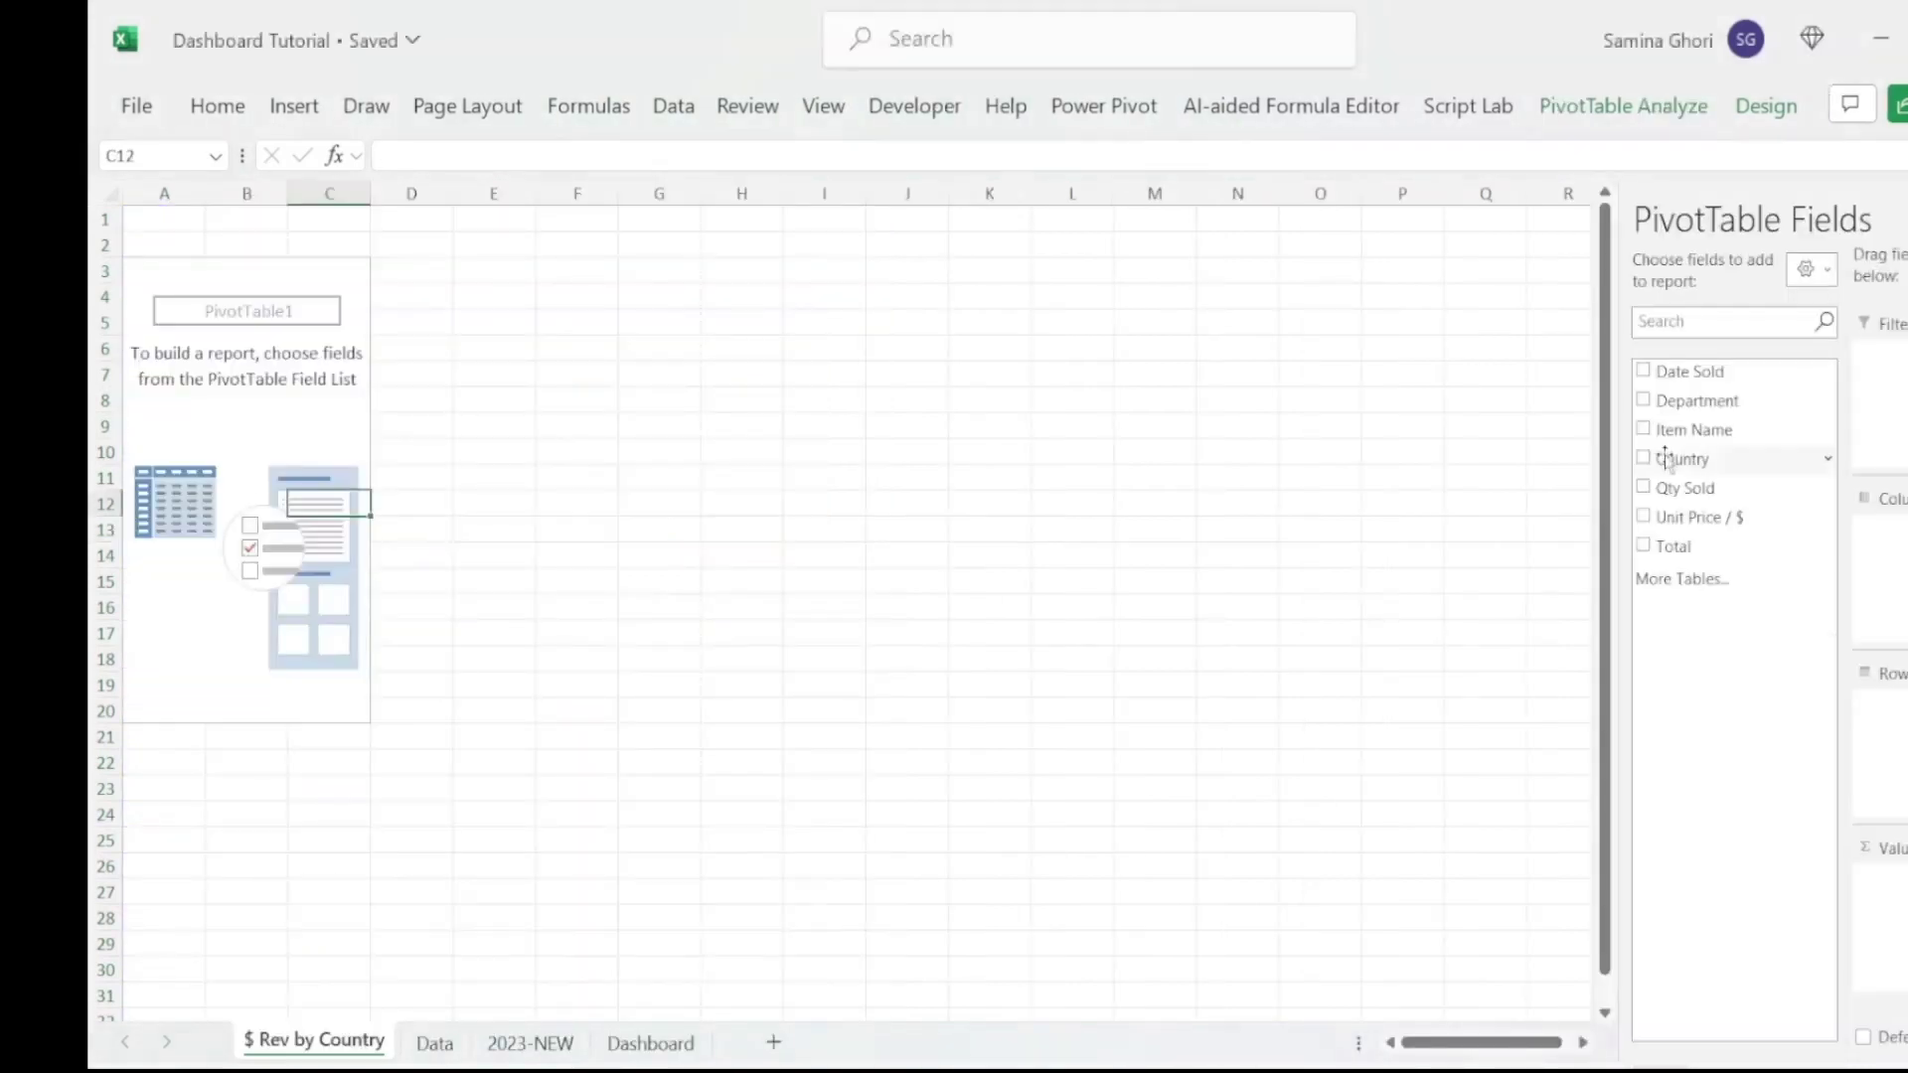
Step: Lay out the $ Rev by Country pivot table with Country in columns, Total in values and Department in rows
left_click(1662, 457)
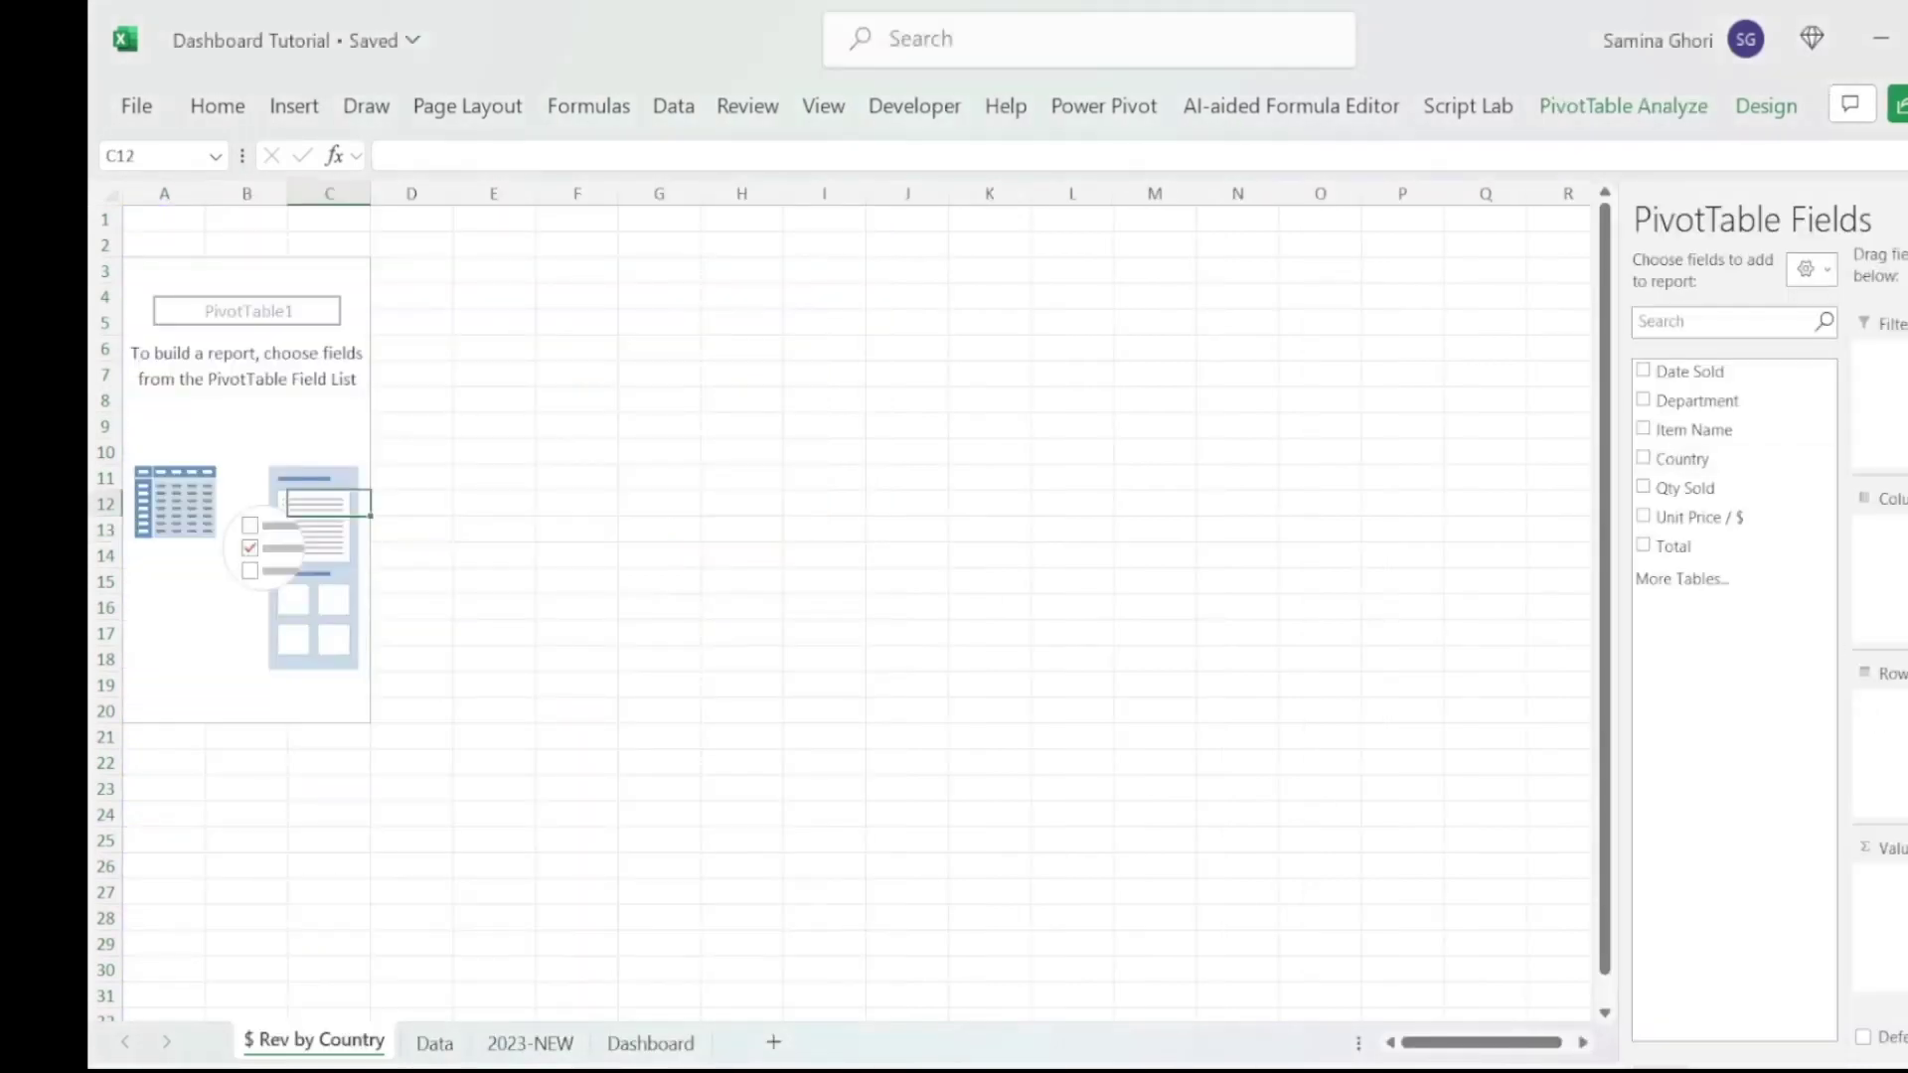
left_click_drag(1757, 697, 1882, 894)
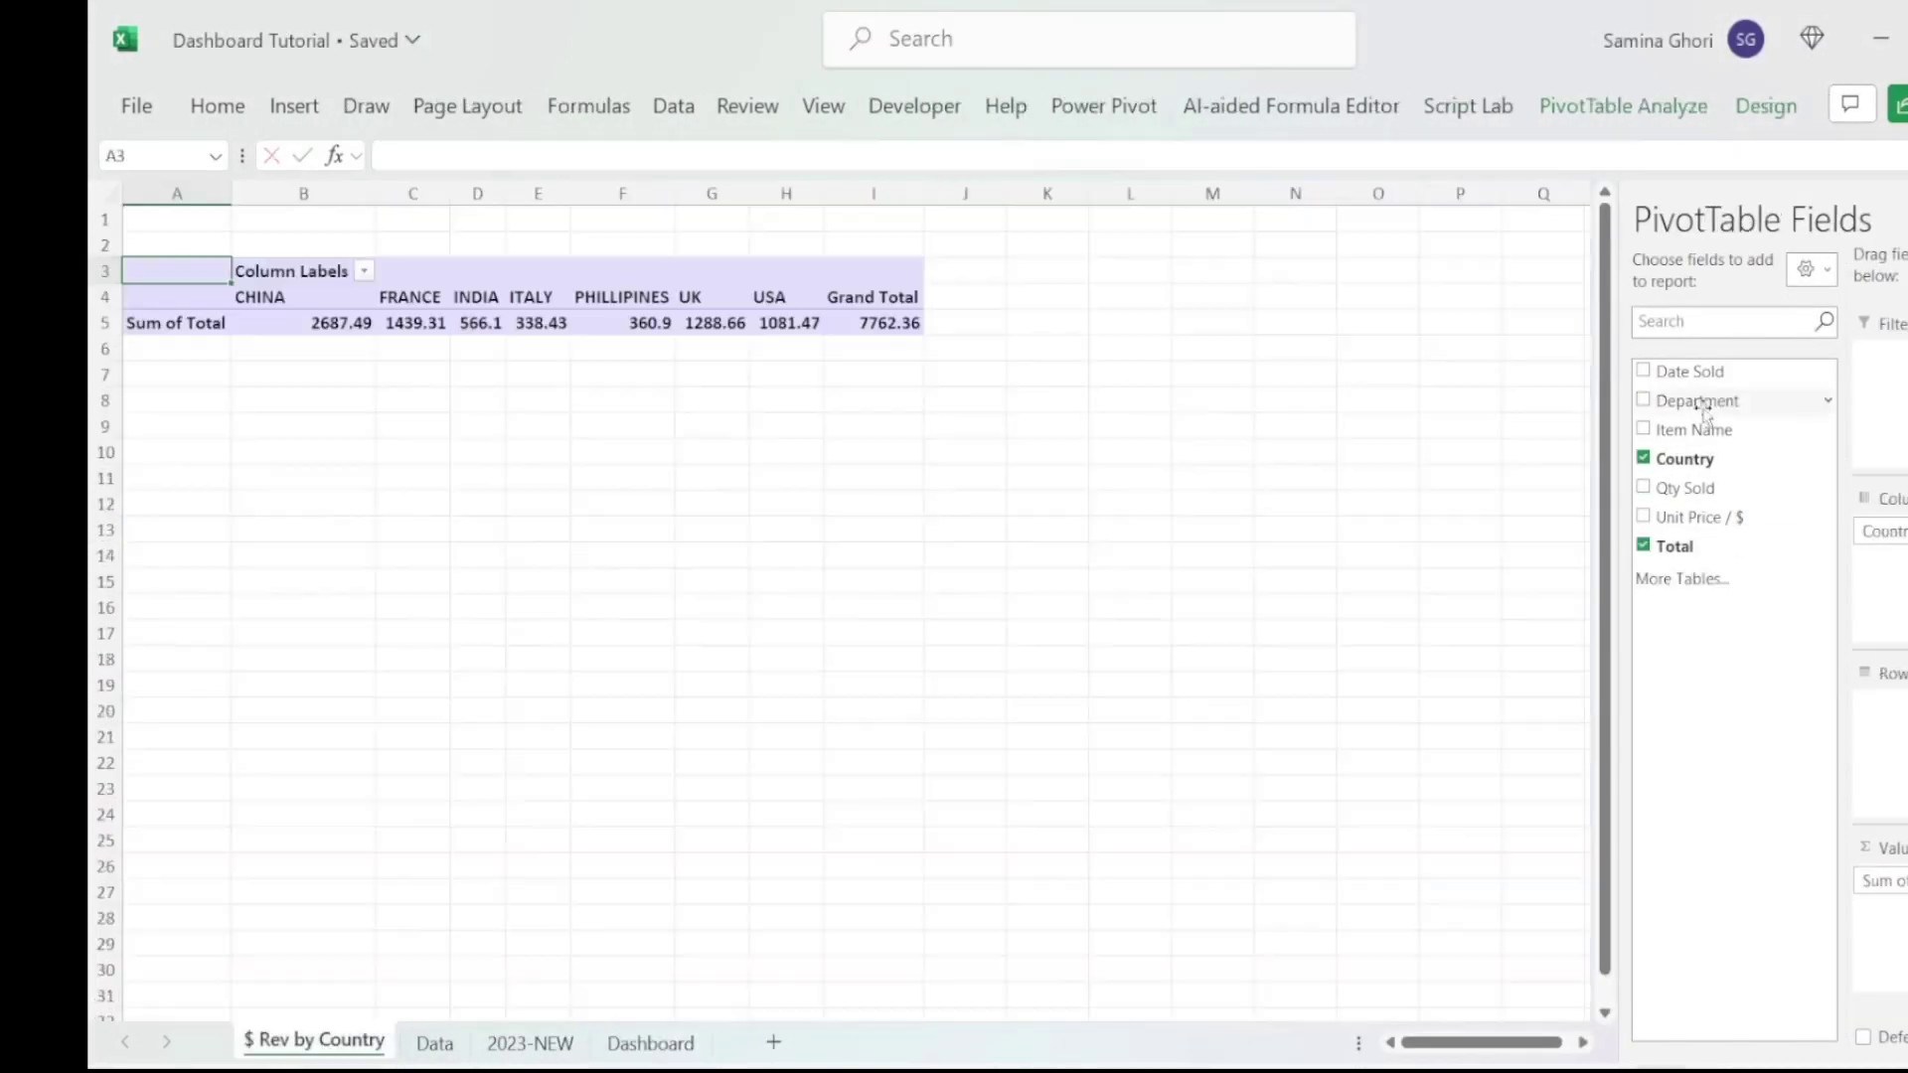
left_click(1642, 400)
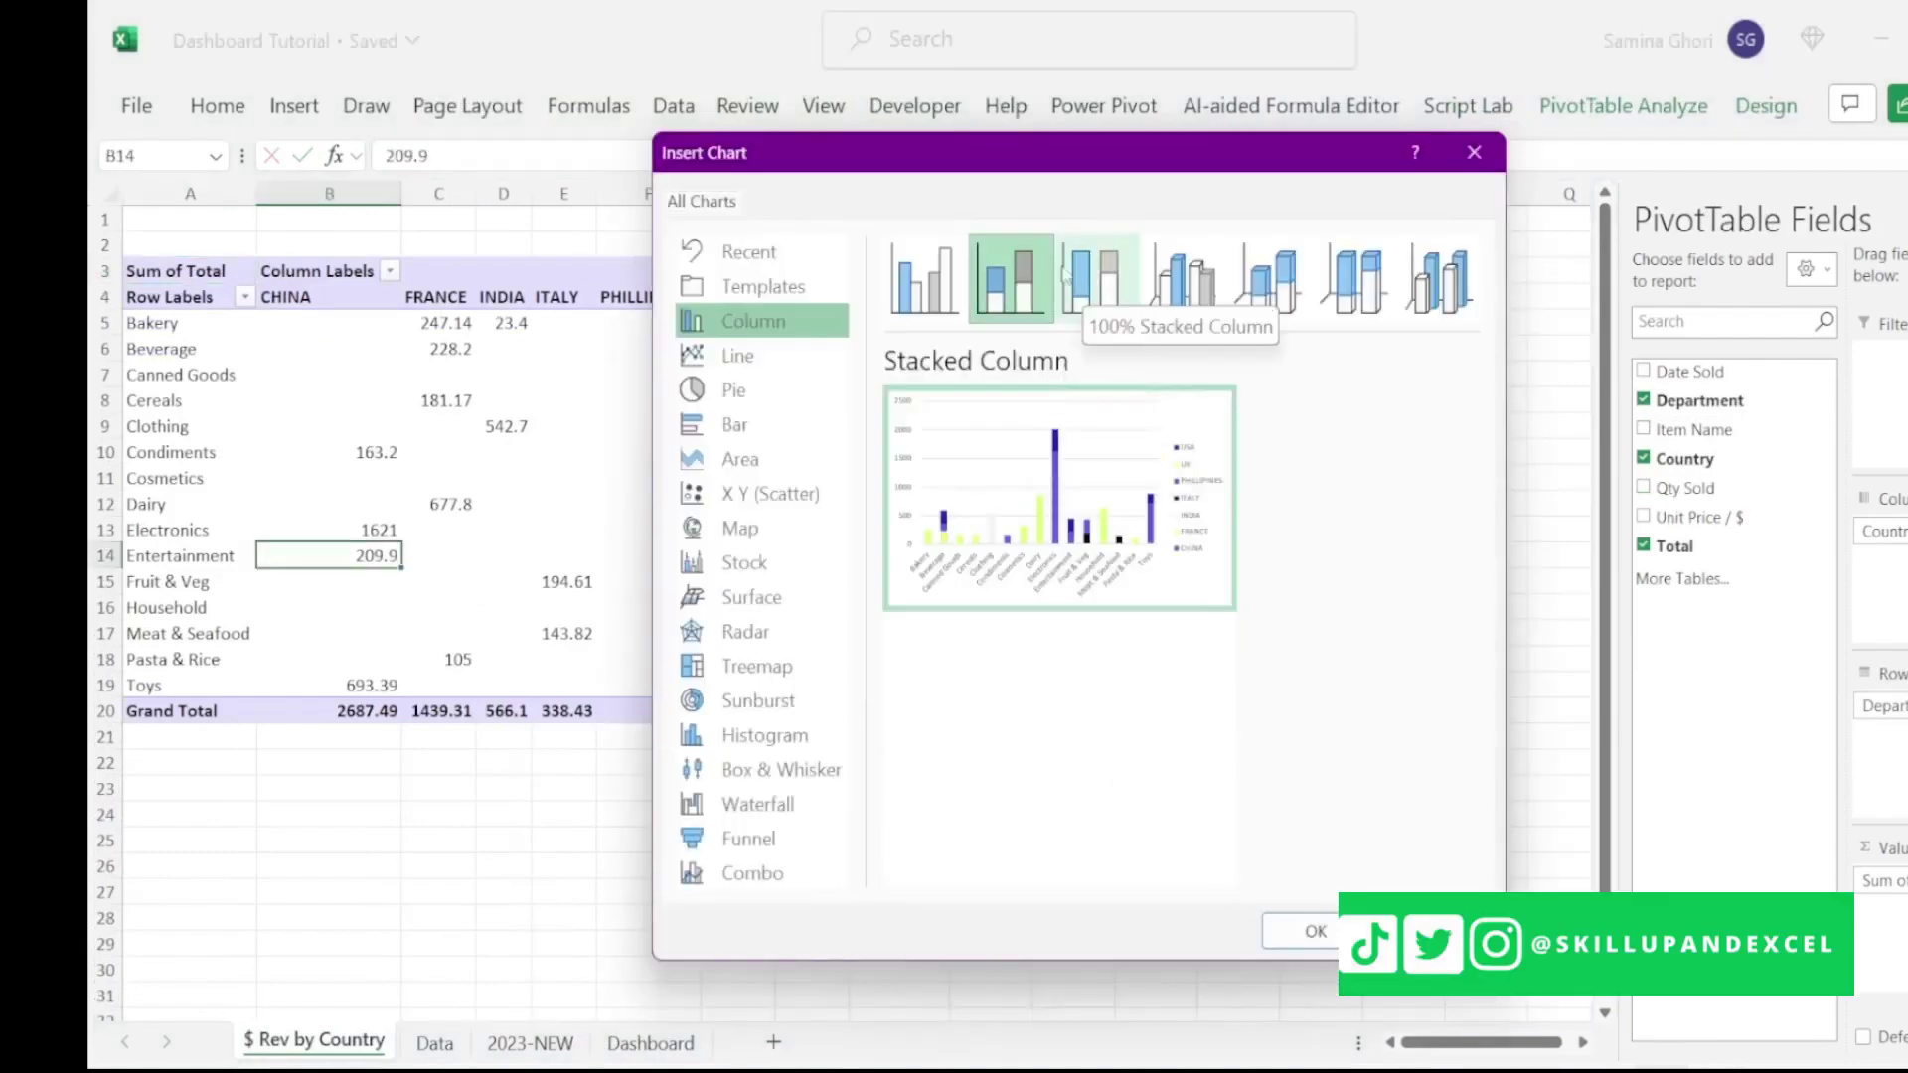
Step: Compare the Line and Column chart types for the pivot data
left_click(737, 355)
left_click(736, 320)
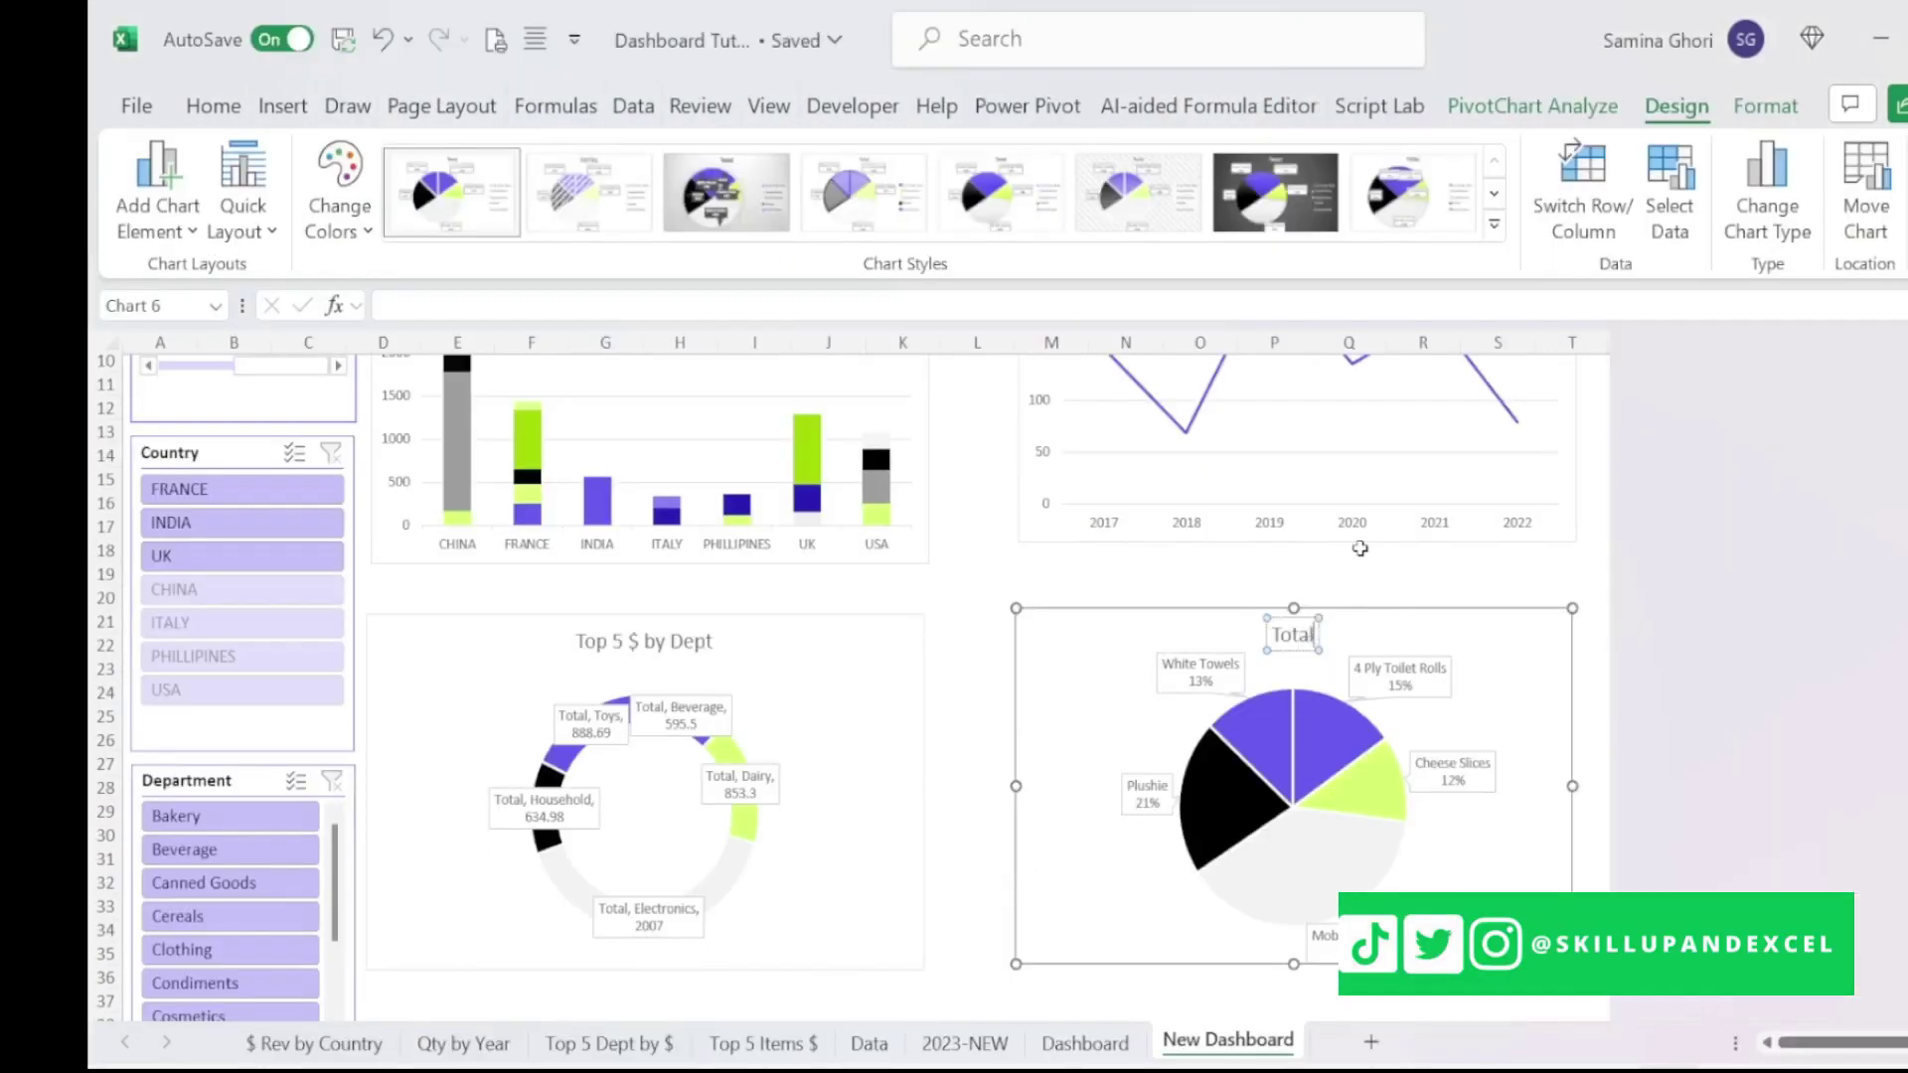
Step: Retitle the pie chart on the New Dashboard sheet as "Top 5 Items by $"
key("BackSpace")
key("BackSpace")
key("BackSpace")
key("BackSpace")
key("BackSpace")
type("Top 5 Items by $")
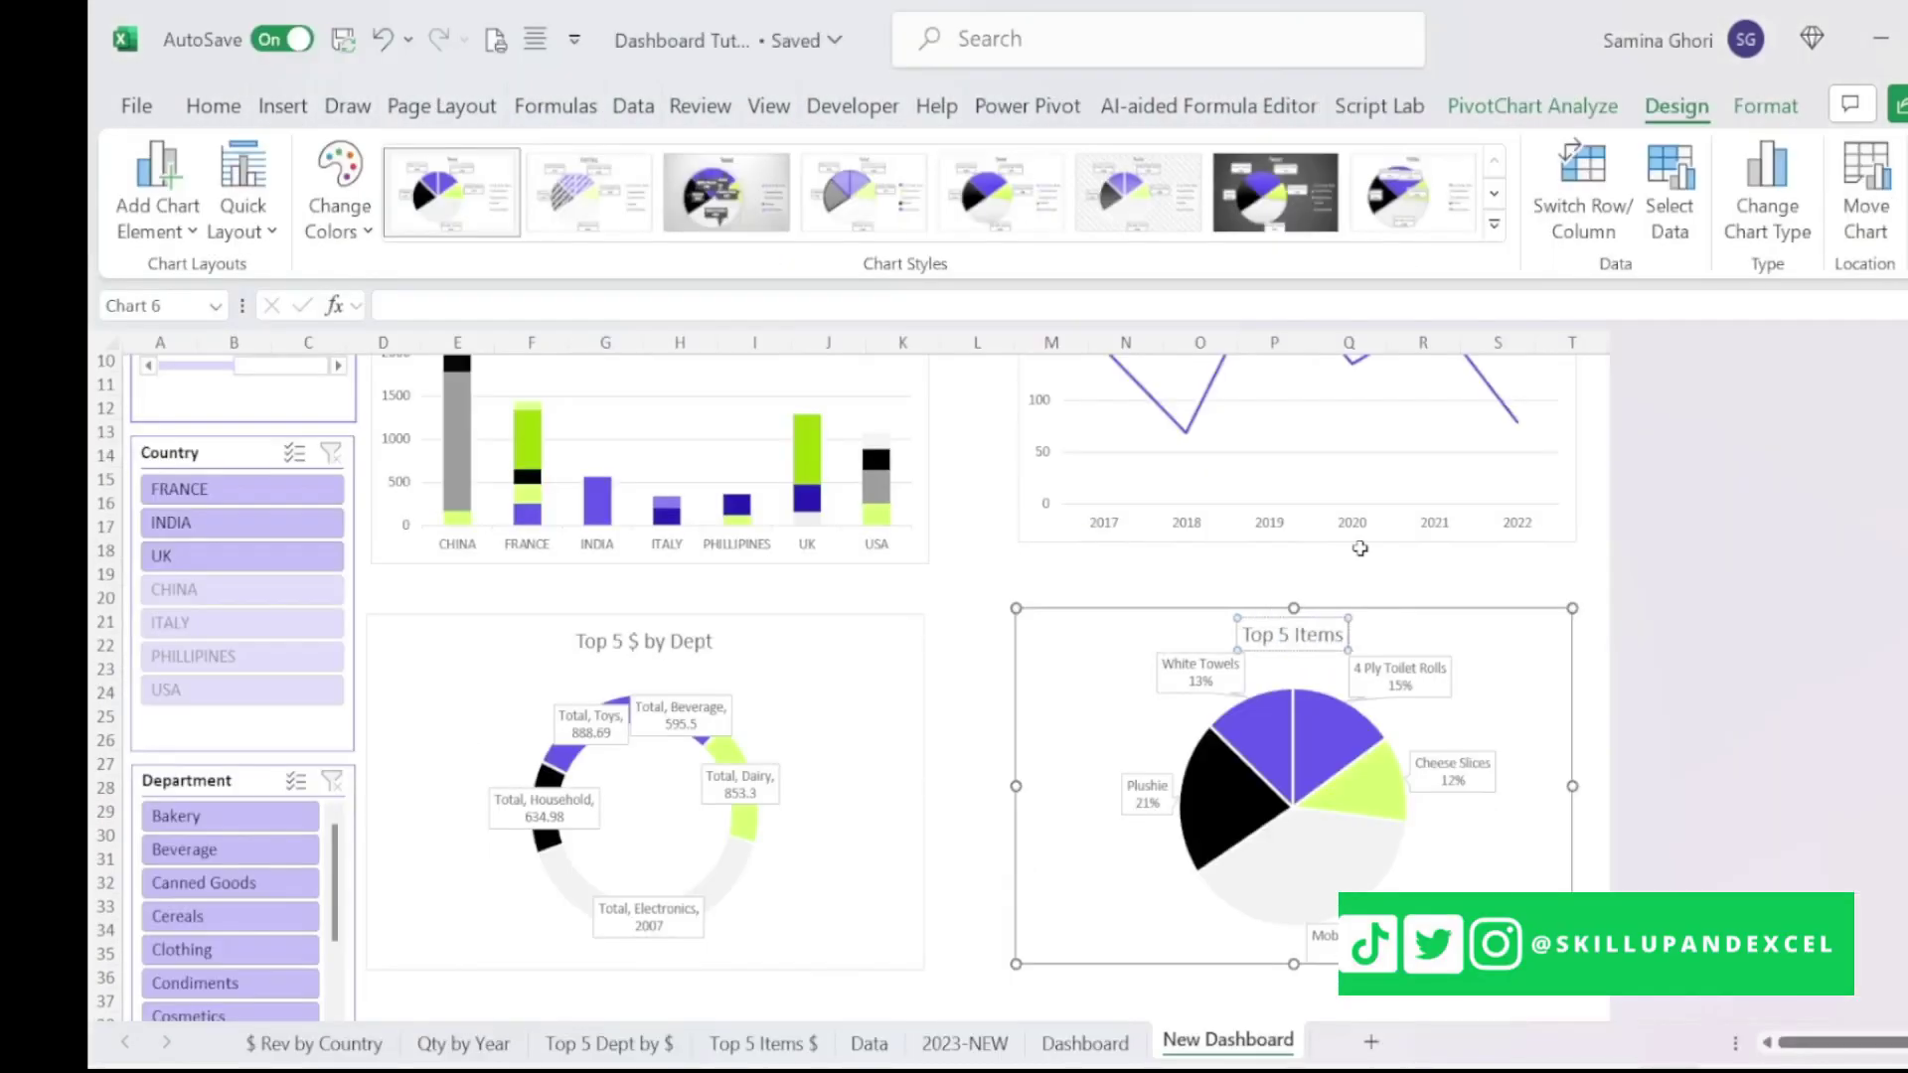
left_click(1594, 571)
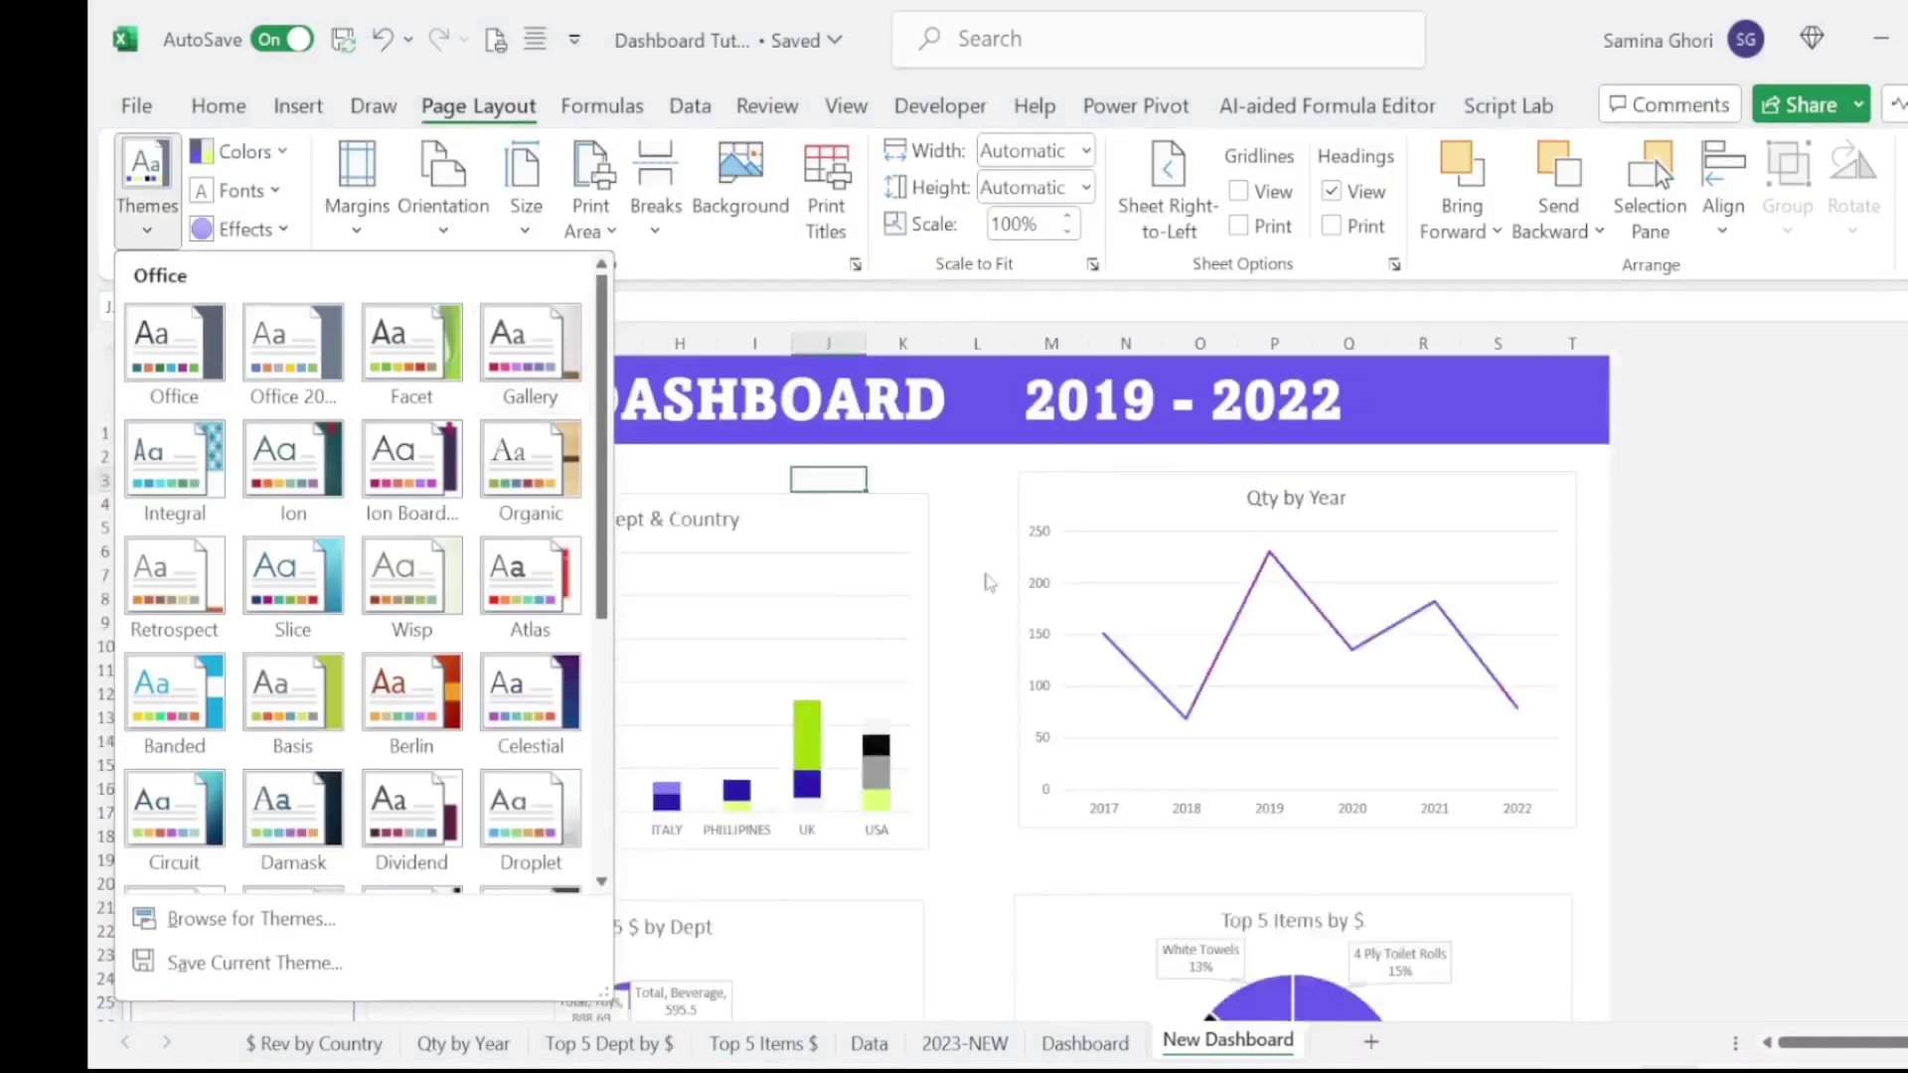
left_click(238, 151)
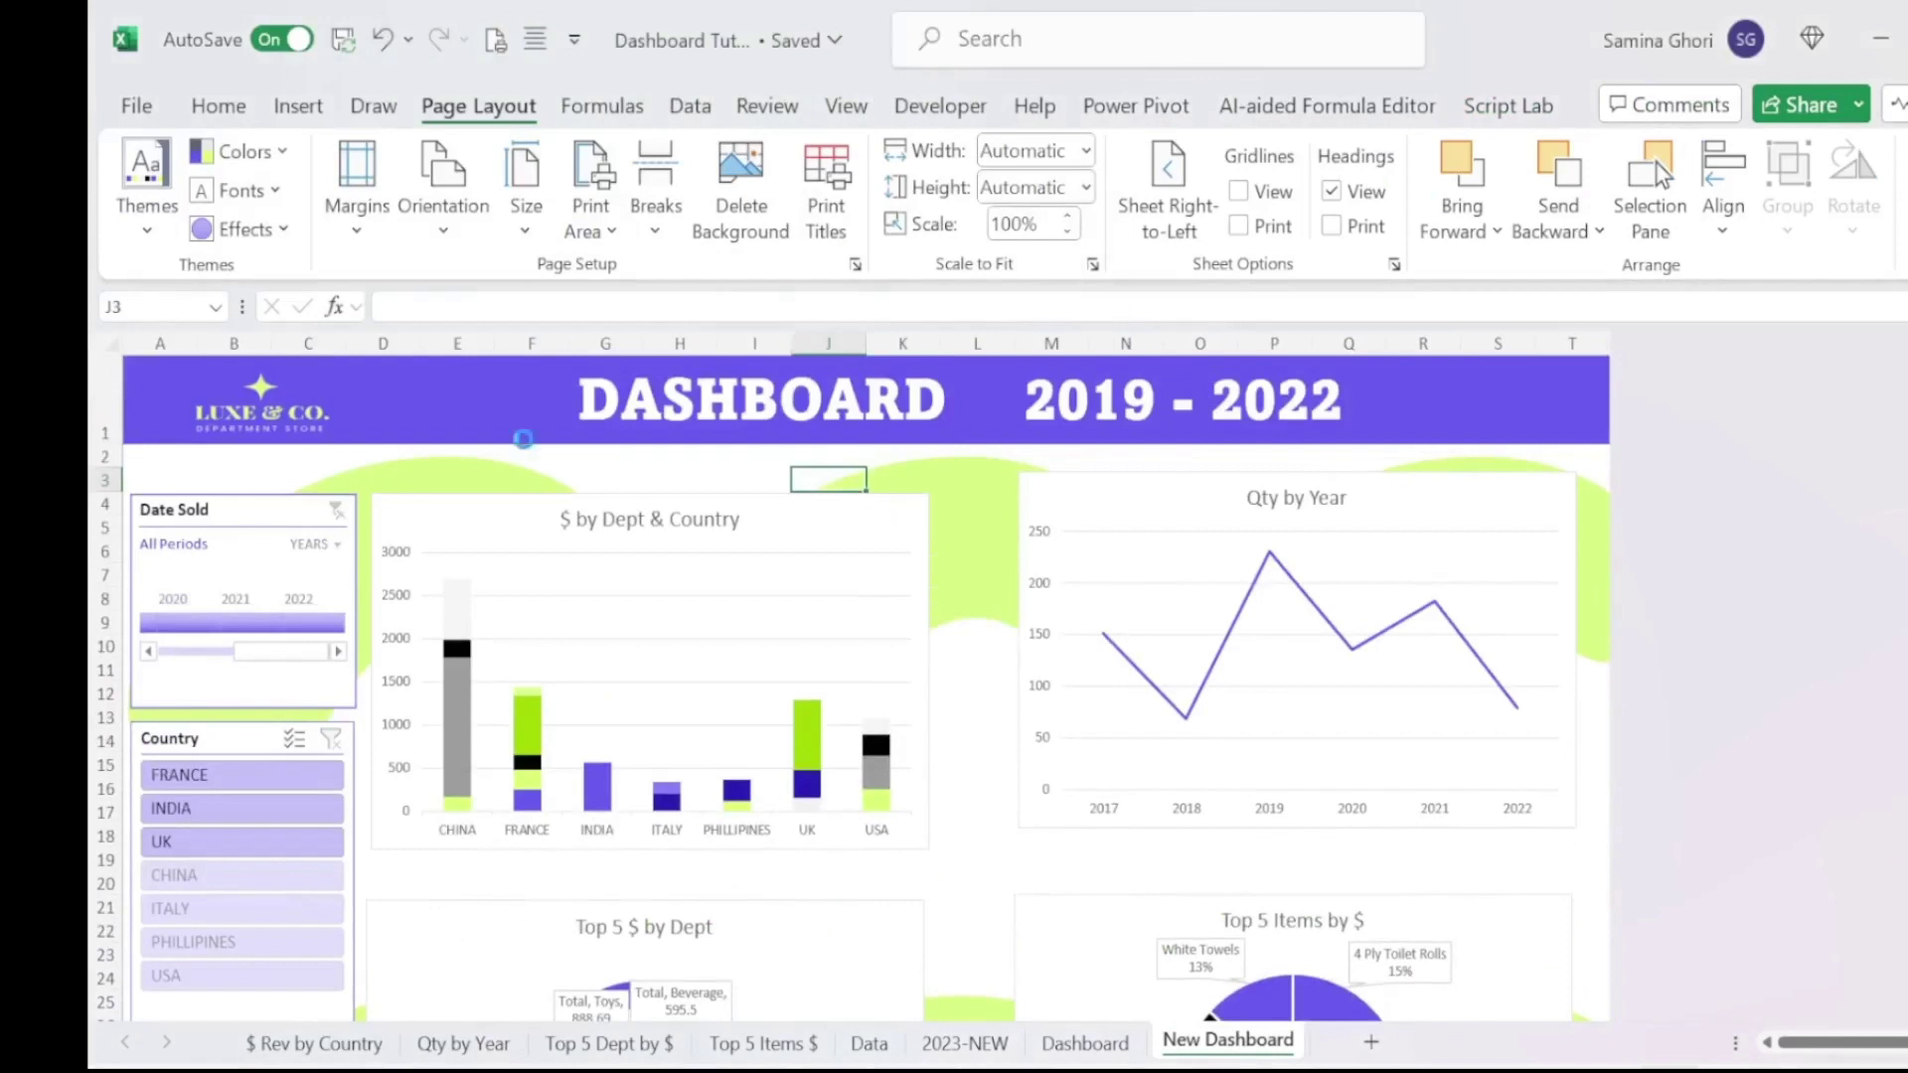
Step: Copy a share link to Dashboard Tutorial.xlsx that lets anyone with the link view it
left_click(1858, 104)
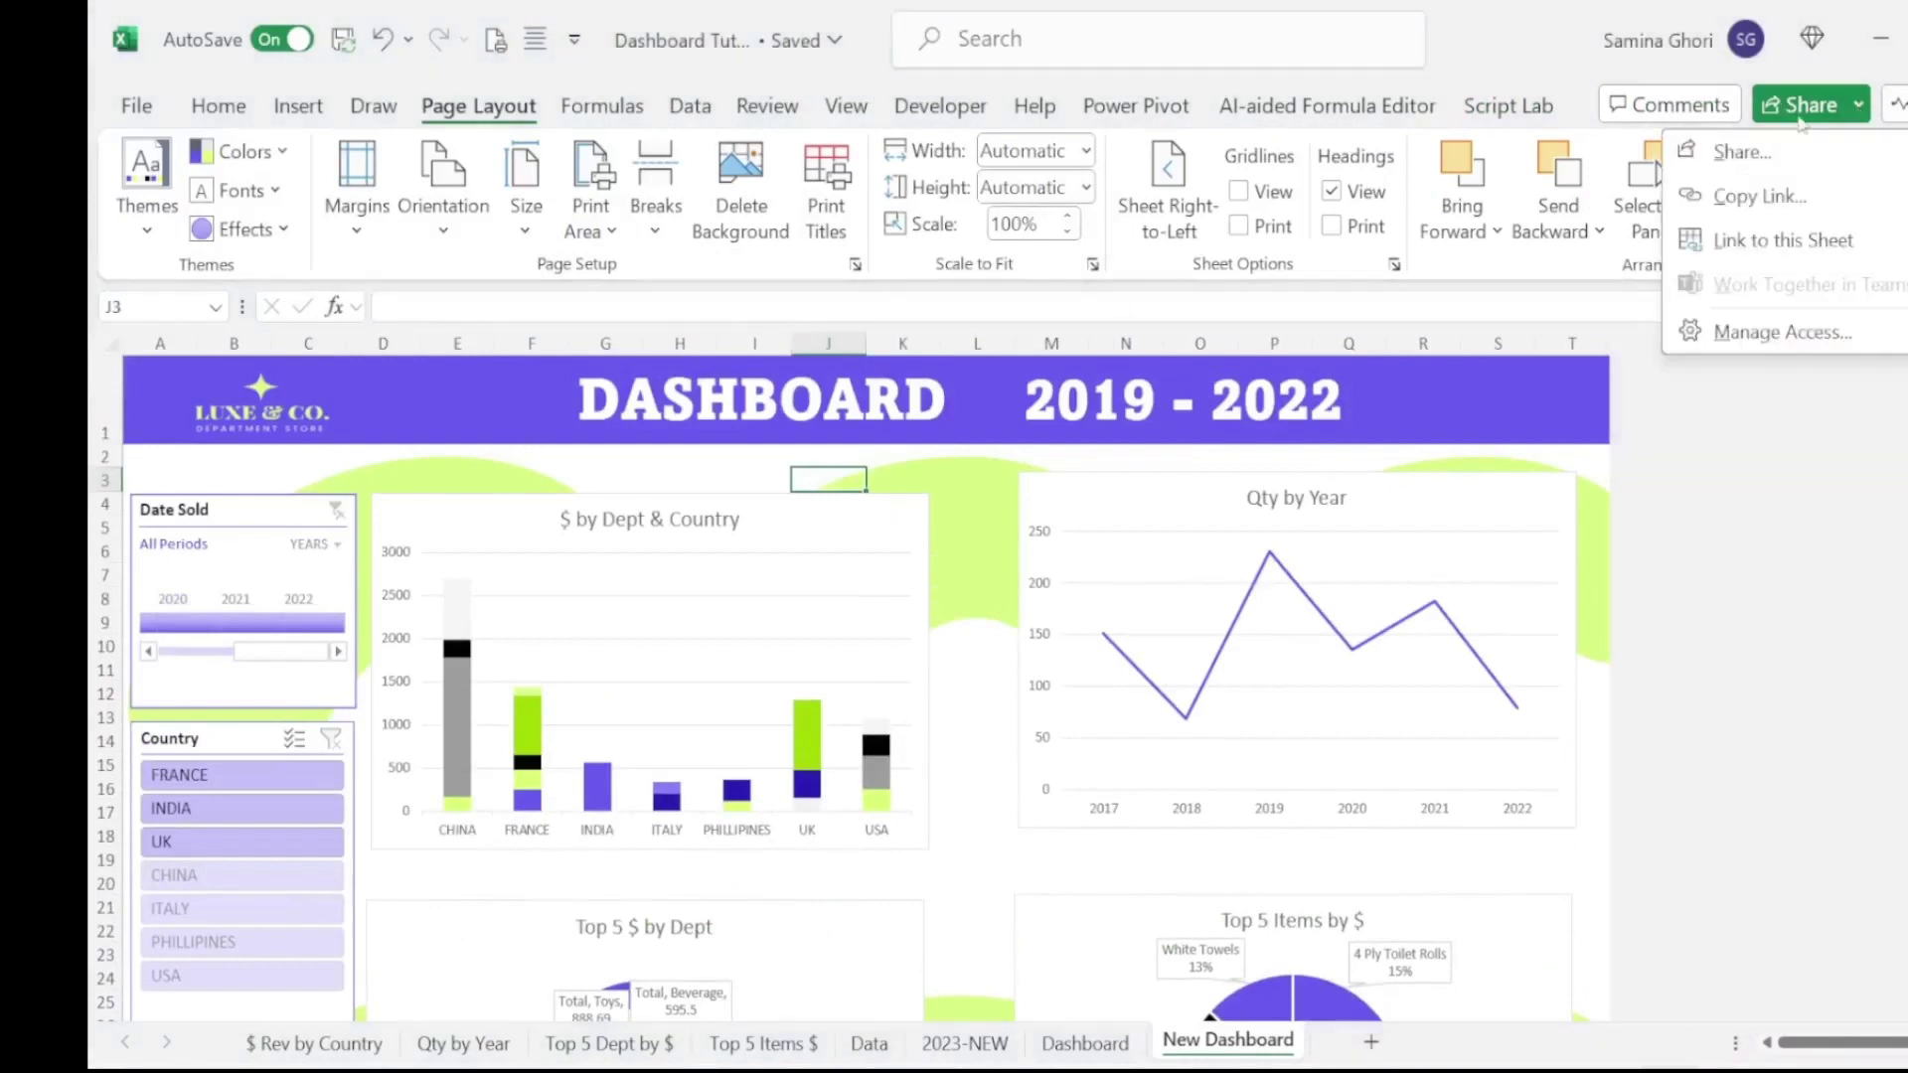
left_click(1746, 199)
left_click(937, 882)
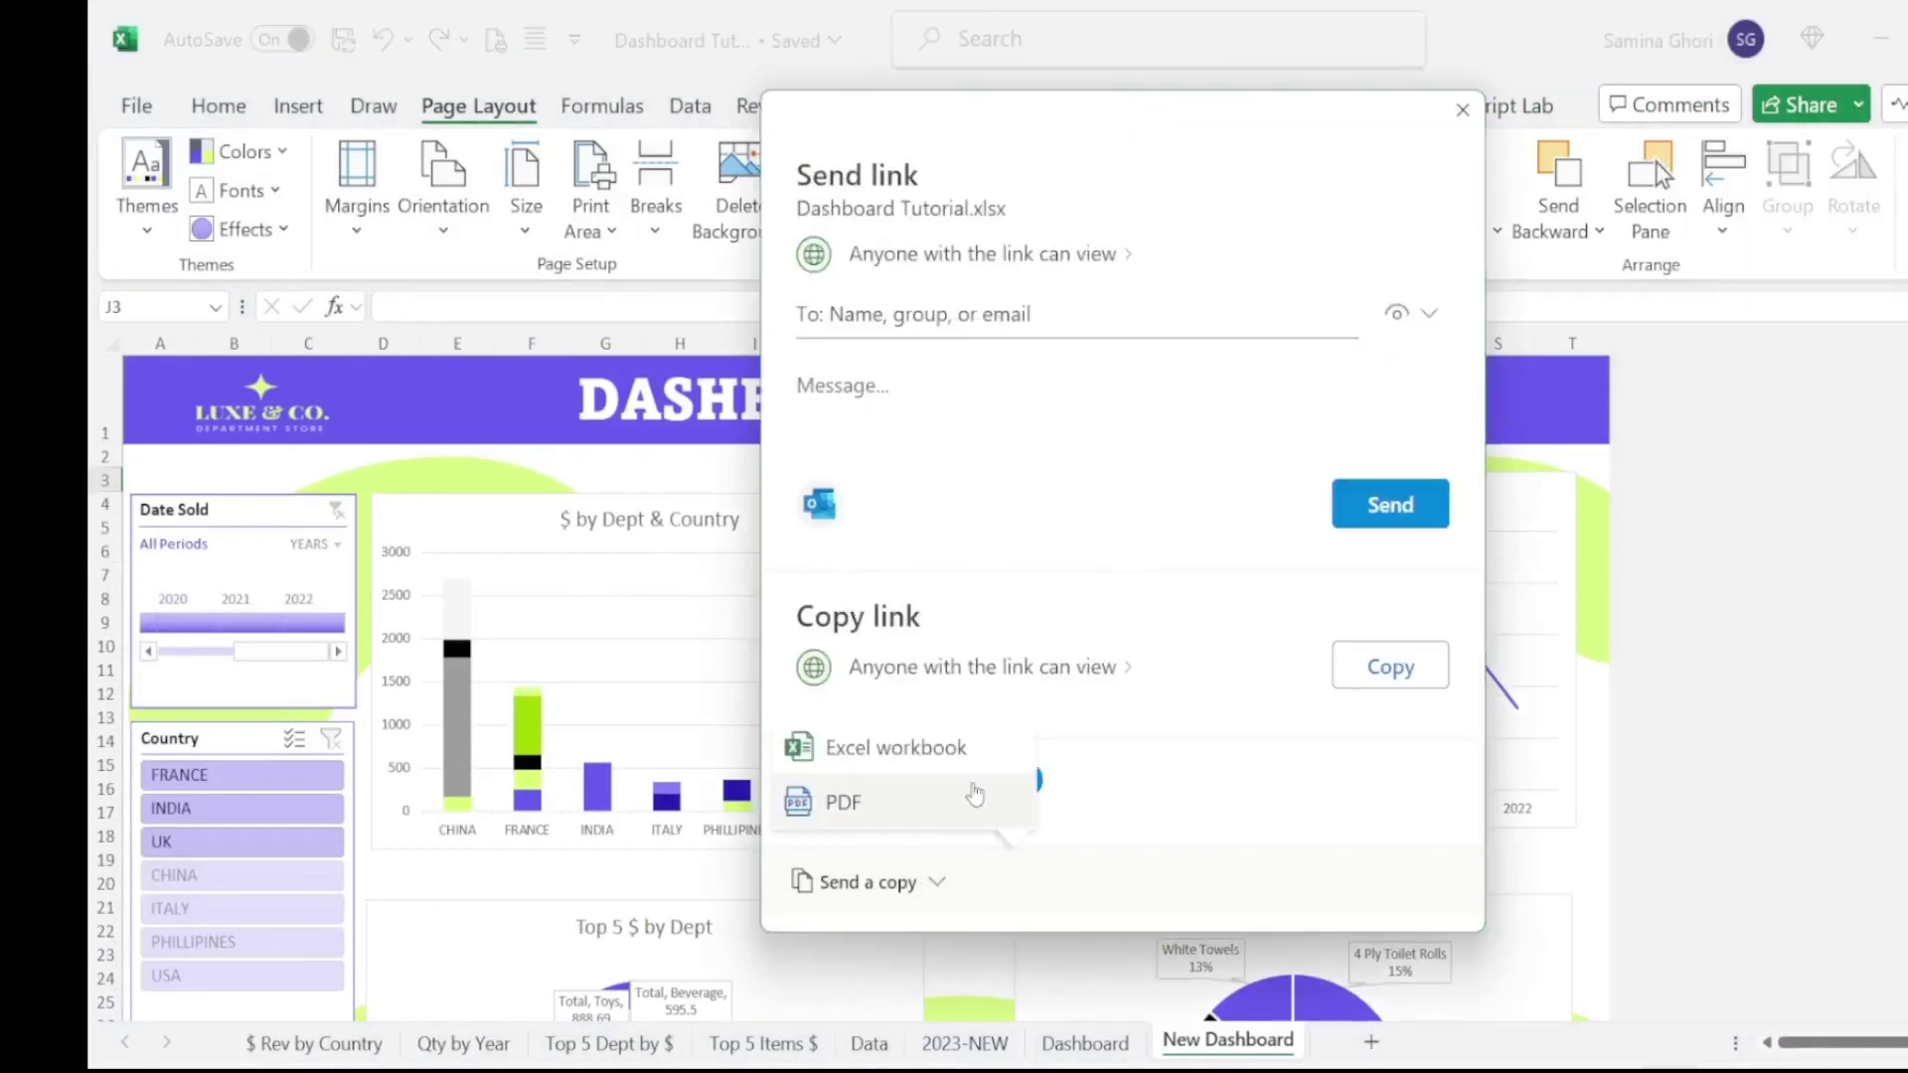
left_click(1391, 667)
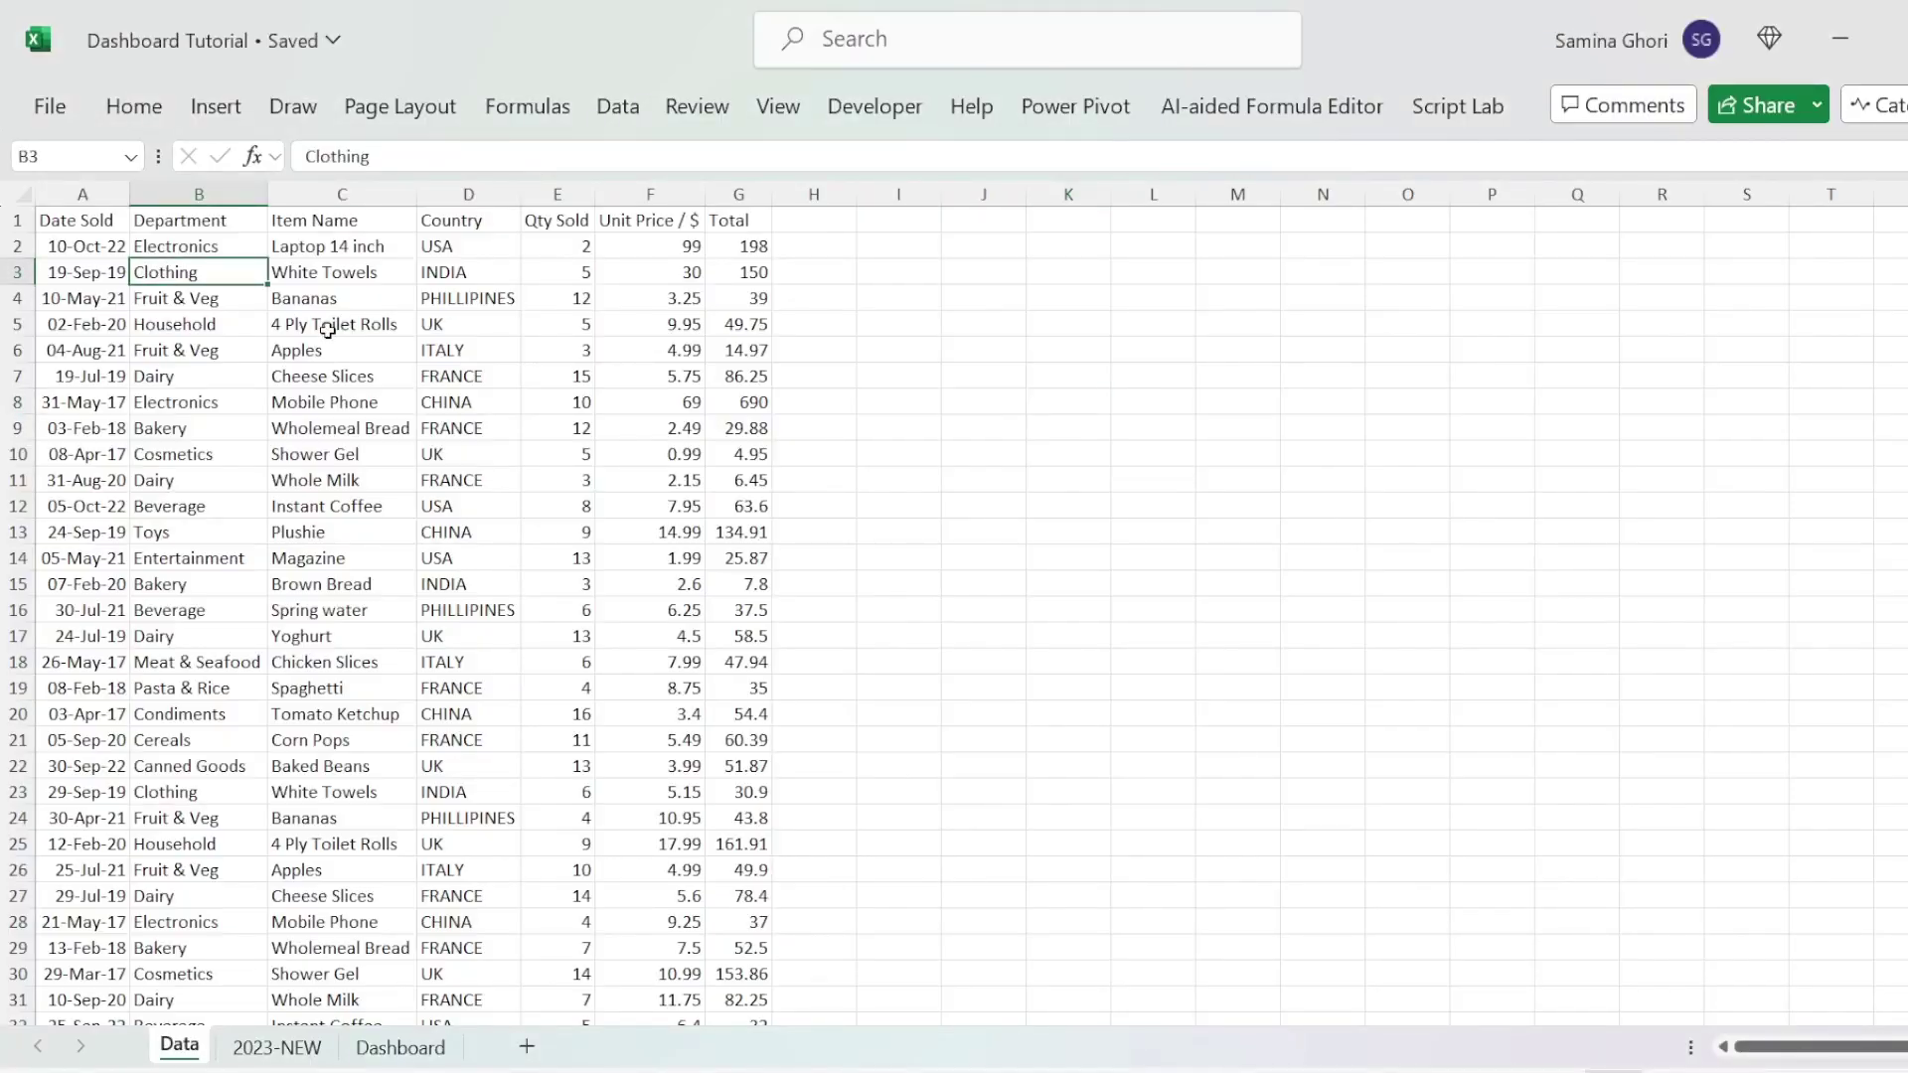
Step: Turn the data range $A$1:$G$101 on the Data sheet into a table with headers and deselect it
key("ctrl+t")
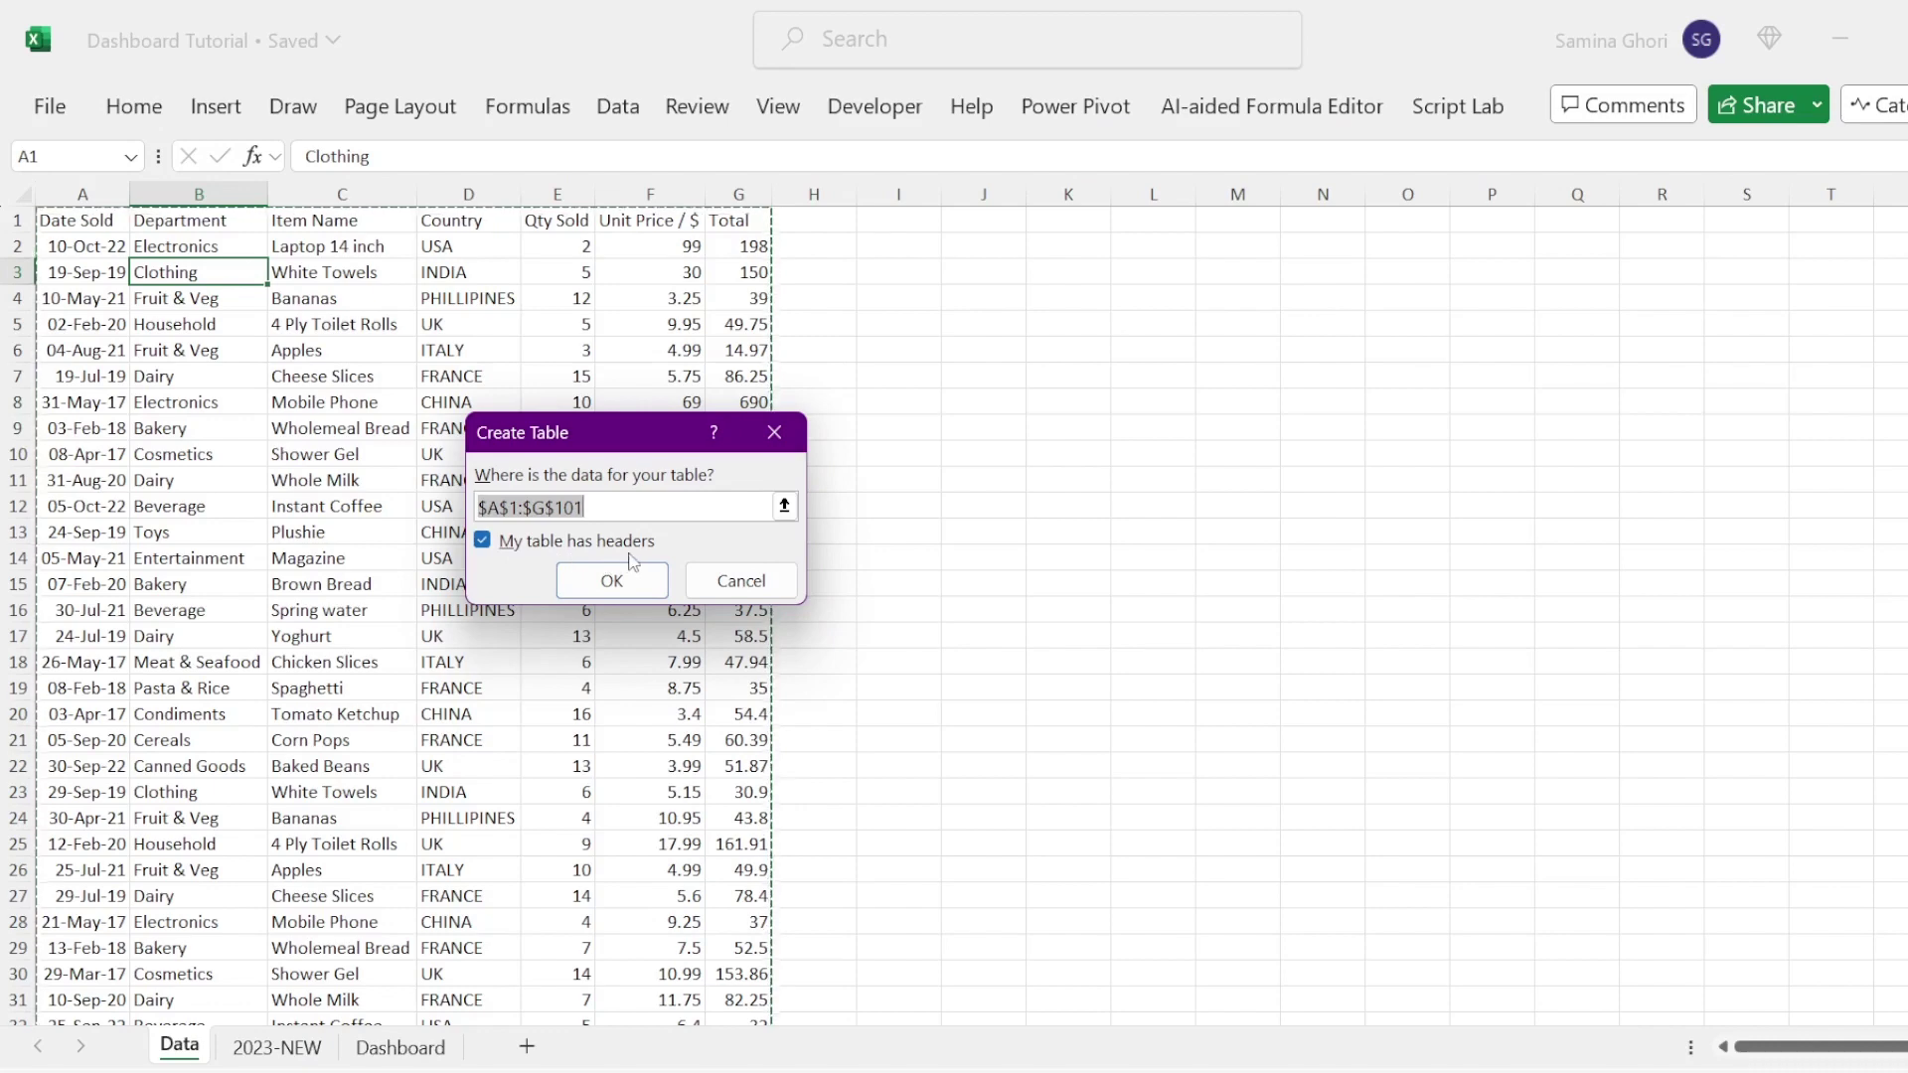
left_click(611, 581)
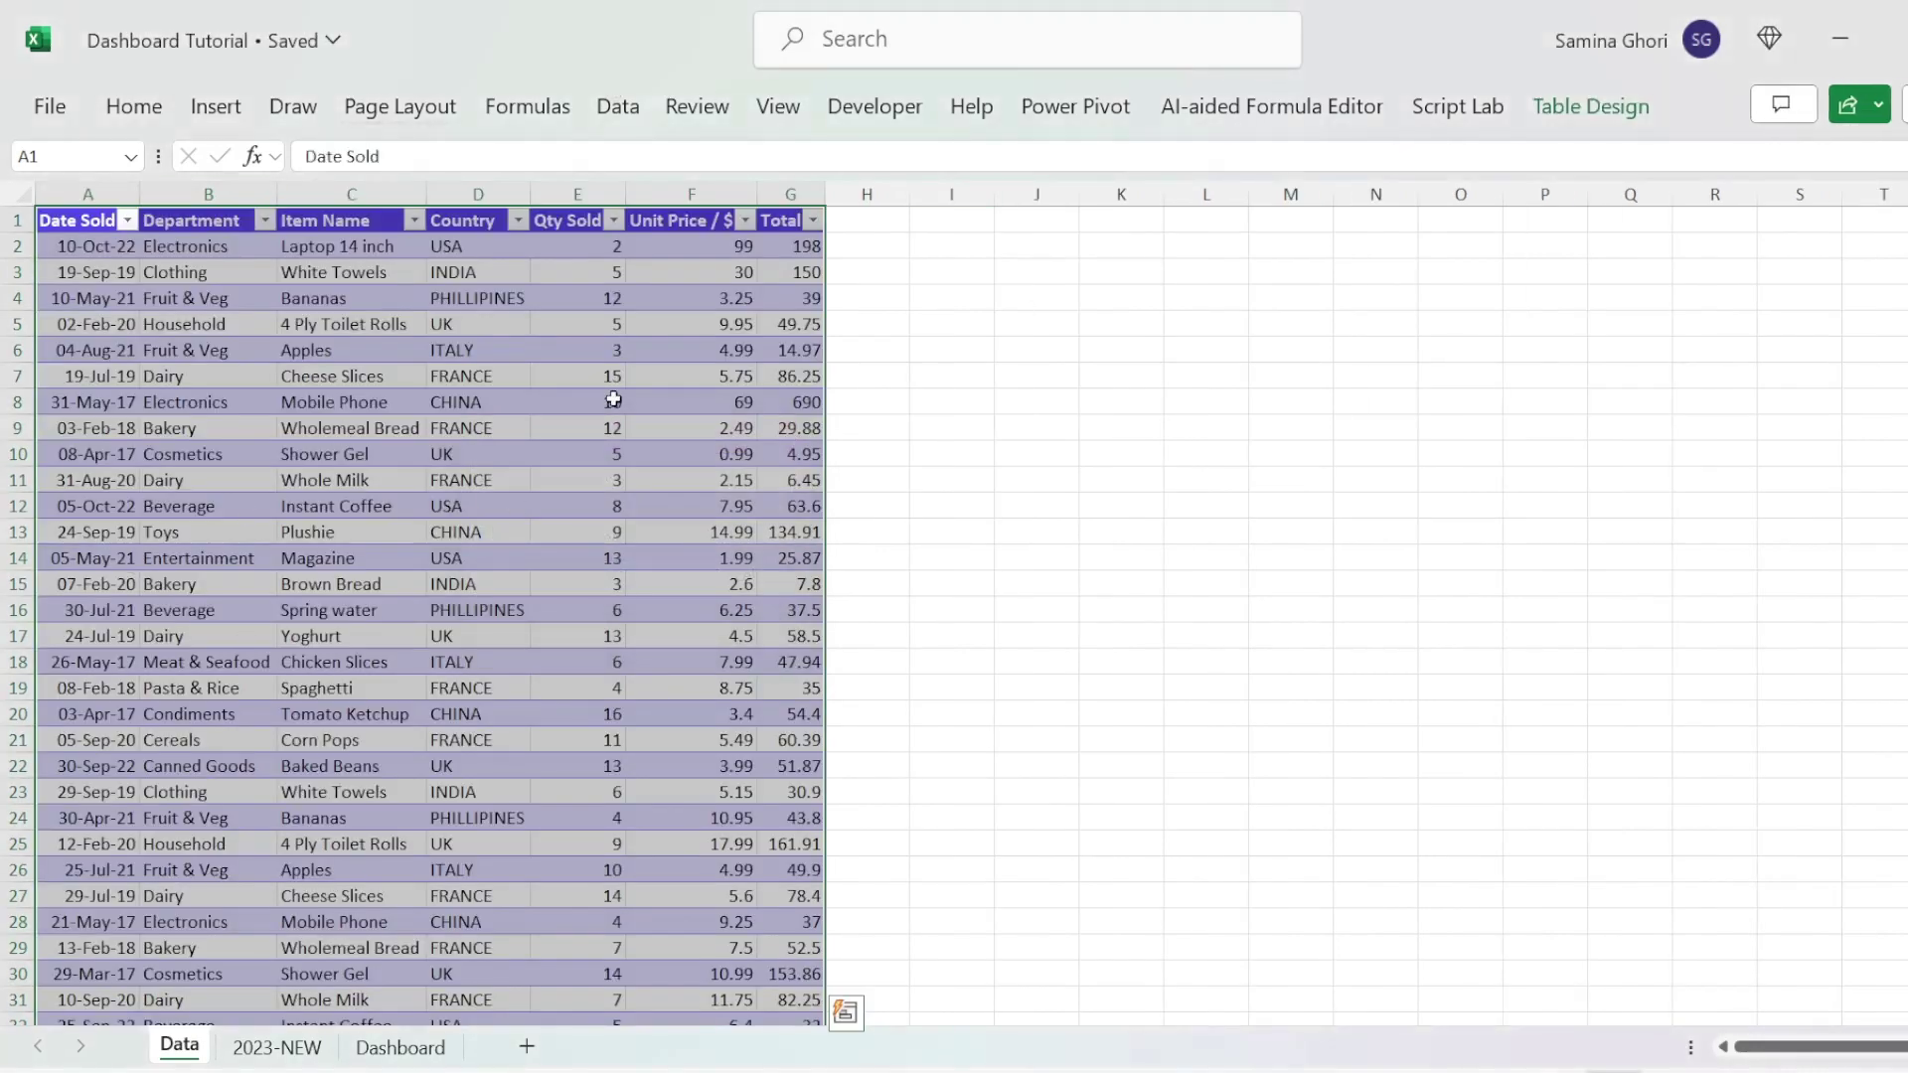
left_click(486, 473)
left_click(356, 535)
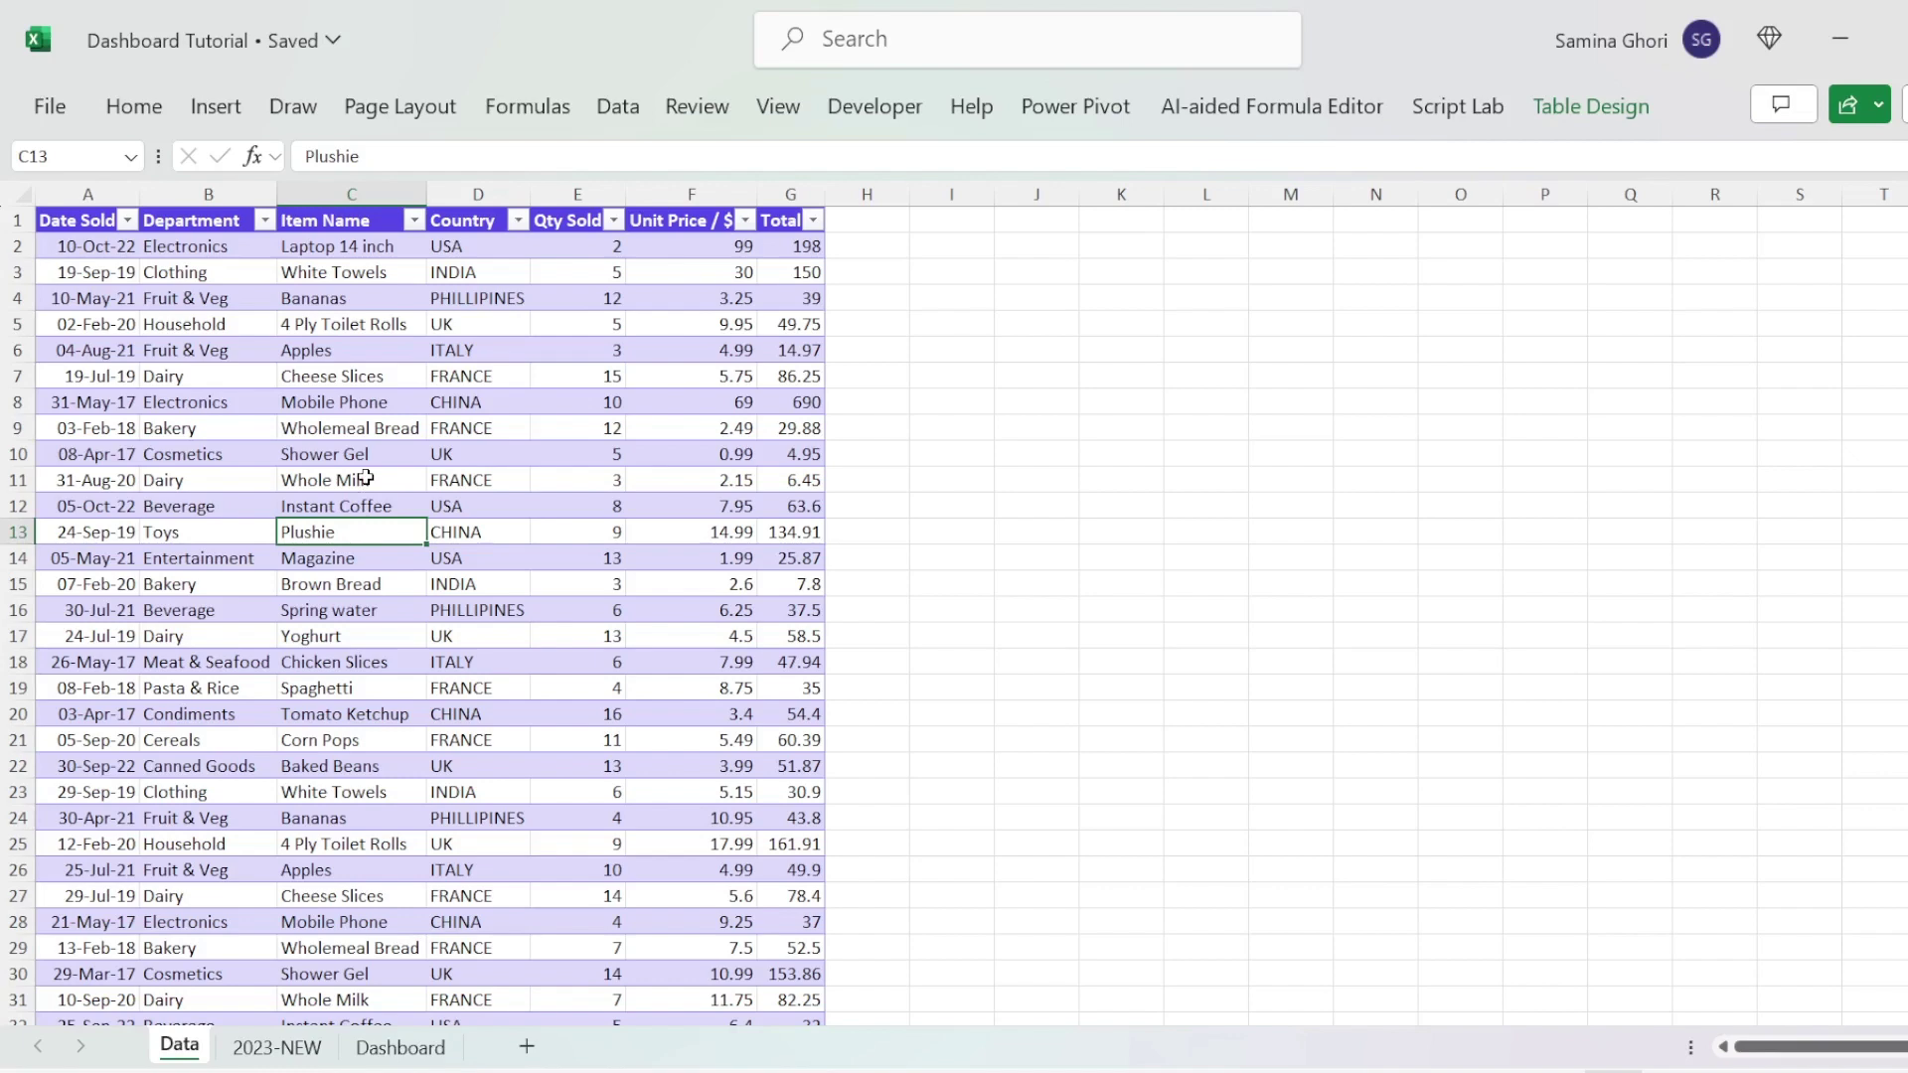
Step: Review the example charts and slicers on the Dashboard sheet and return to the Data sheet
key("ctrl+Page_Down")
key("ctrl+Page_Down")
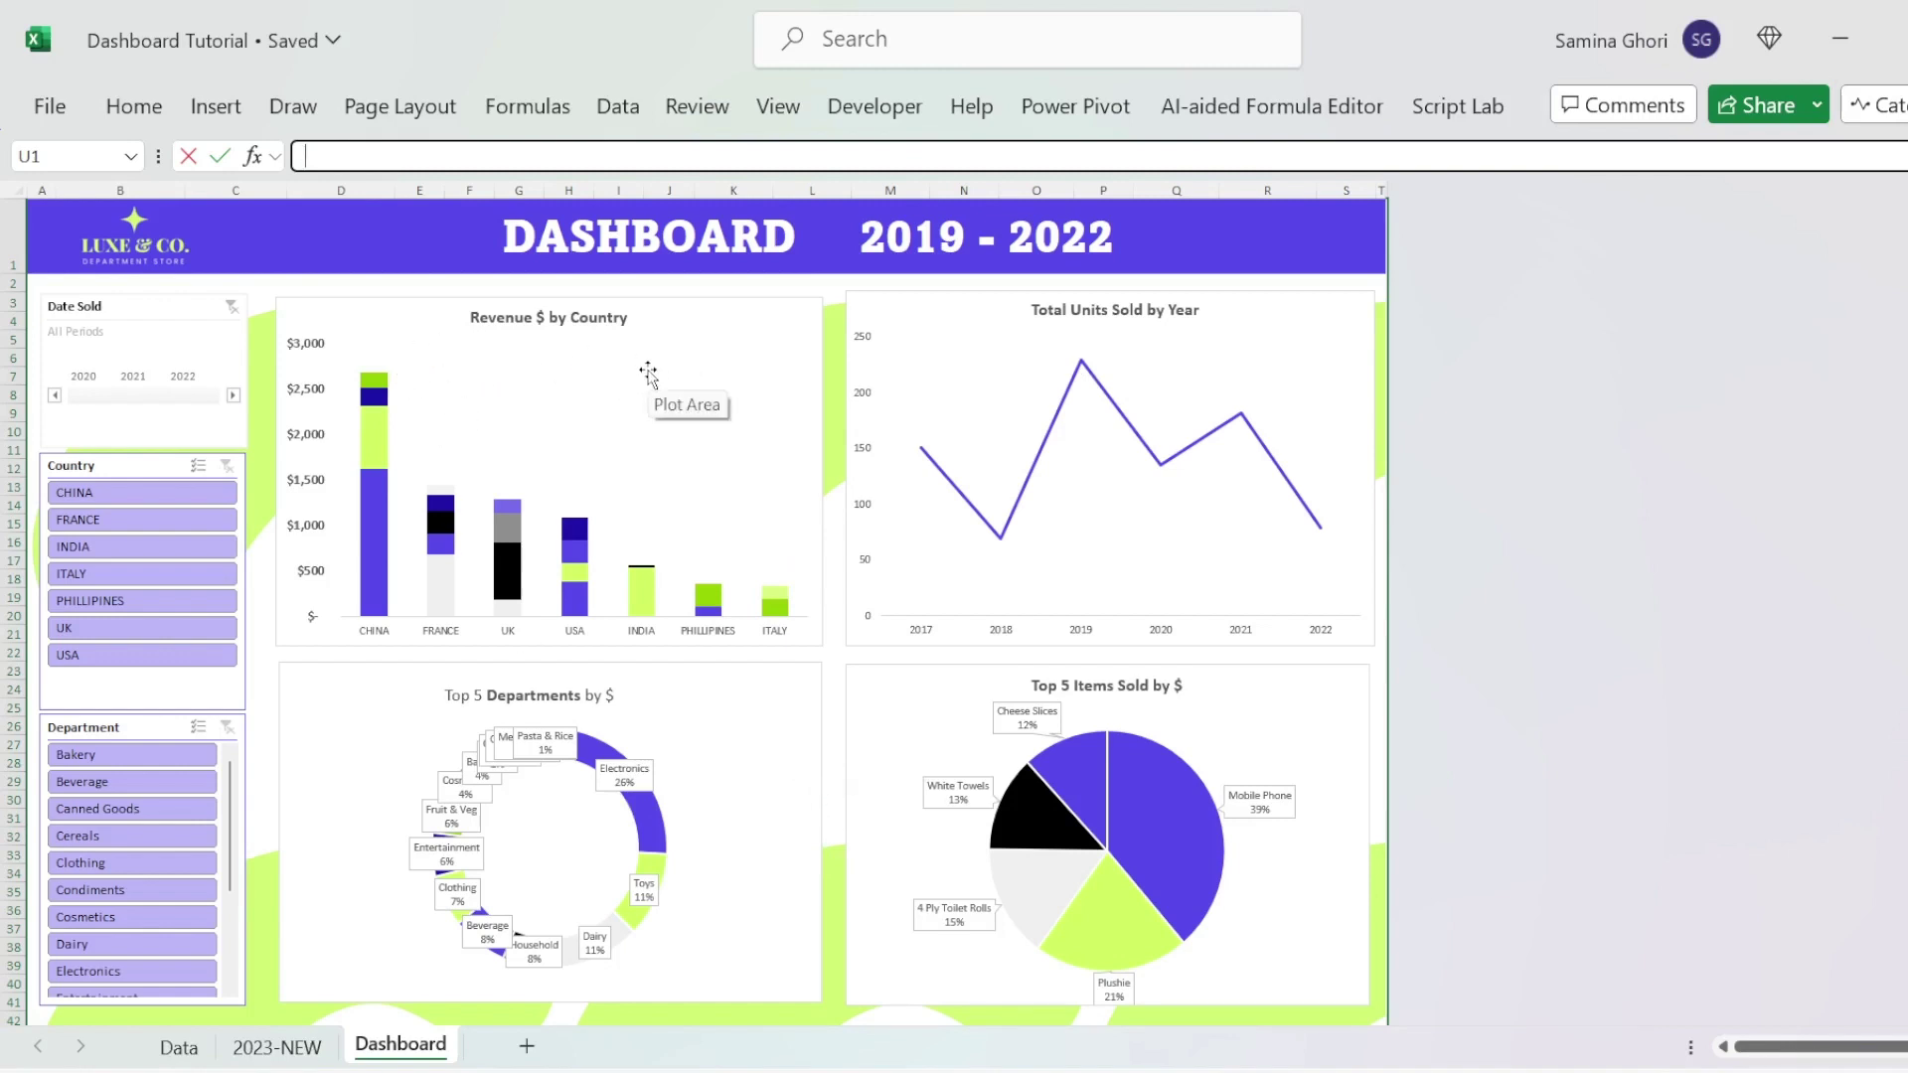
left_click(179, 1047)
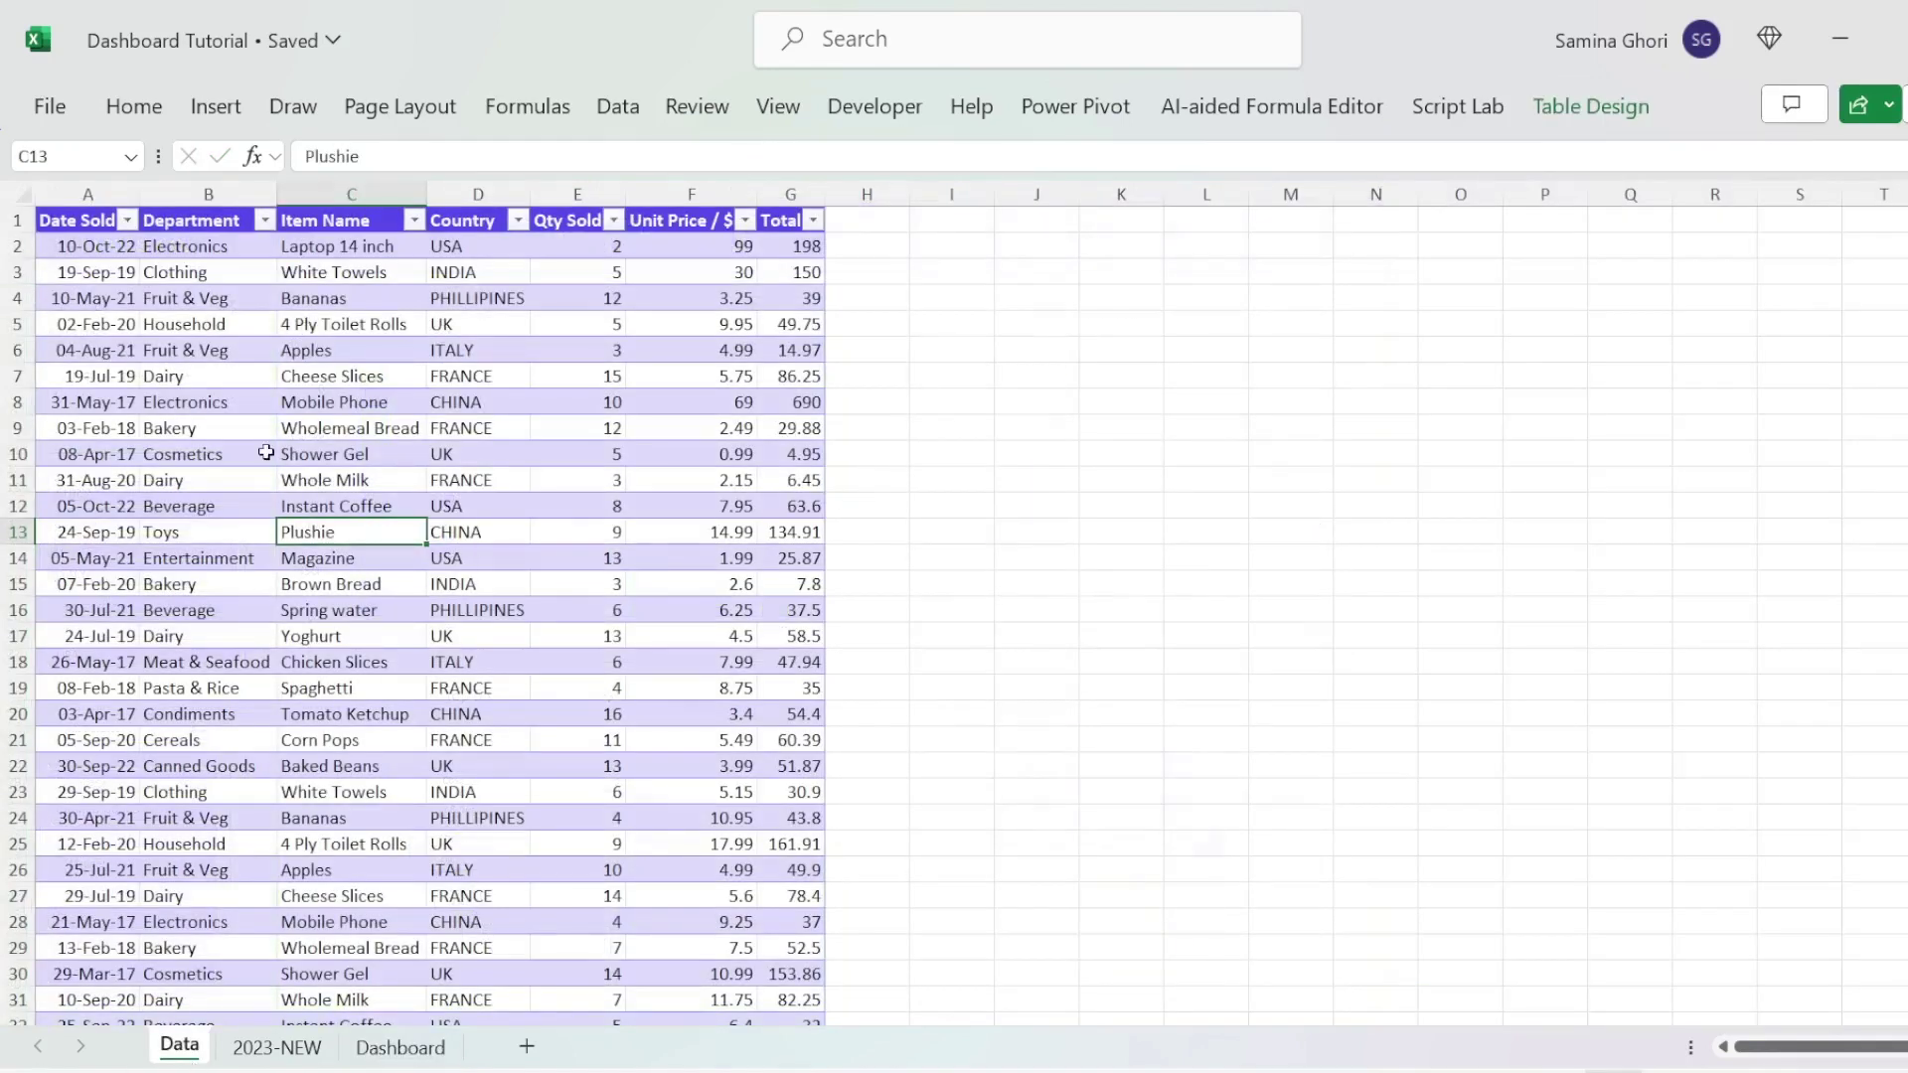
Step: Create a PivotTable from the sales data table on a new worksheet
left_click(223, 109)
left_click(69, 224)
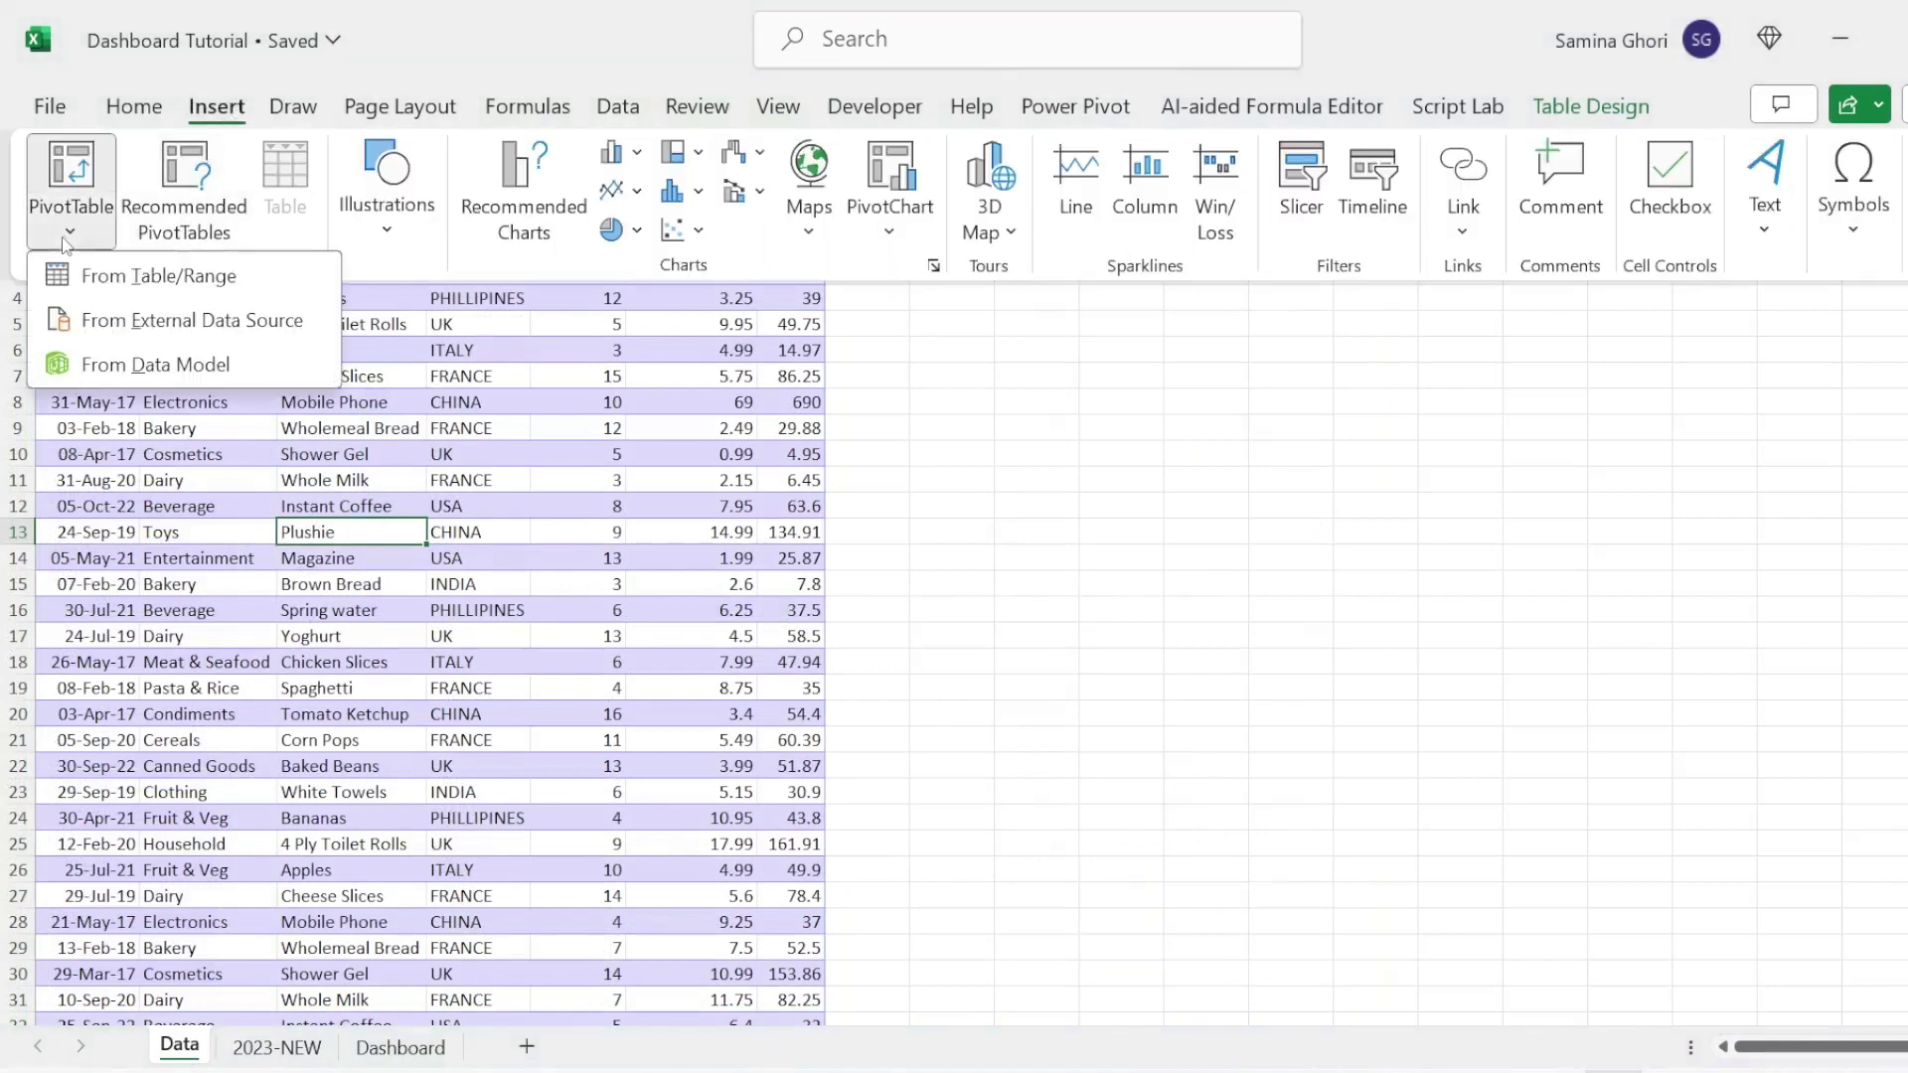
left_click(174, 281)
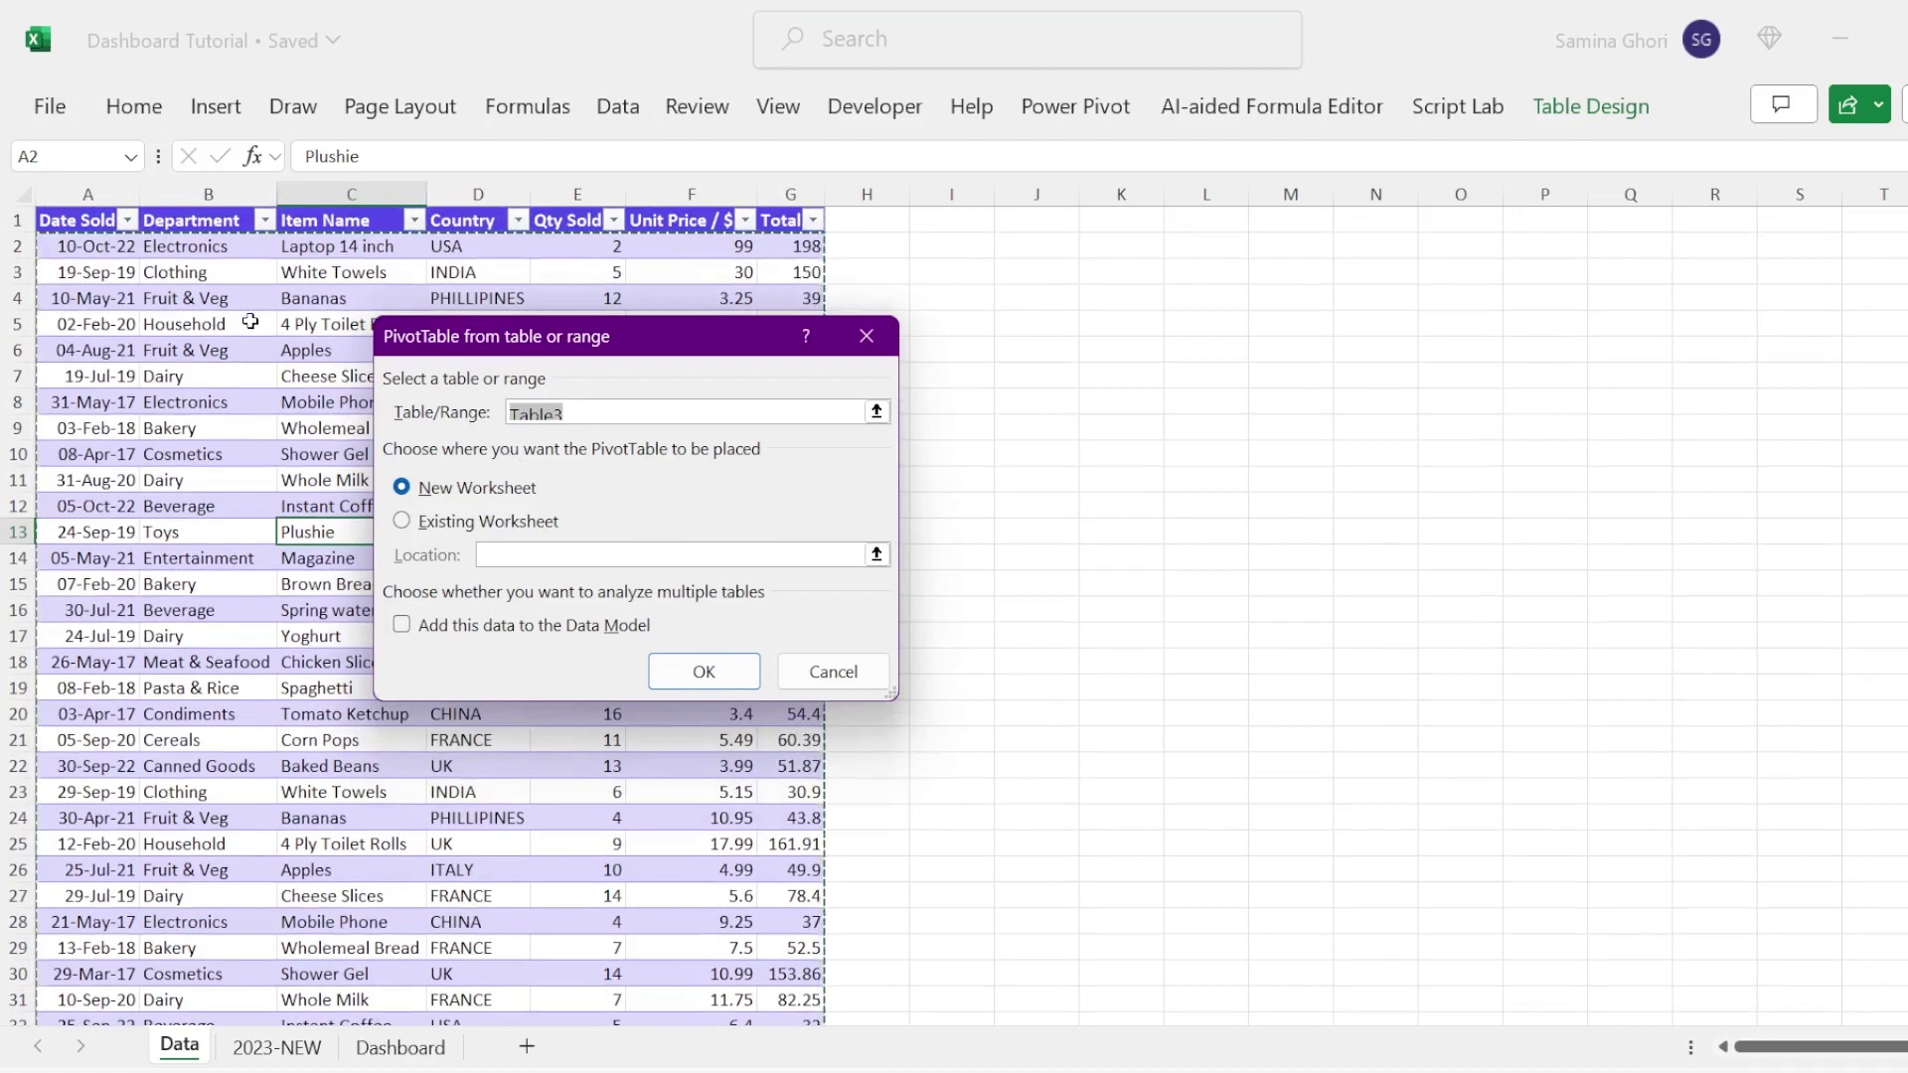
left_click(704, 673)
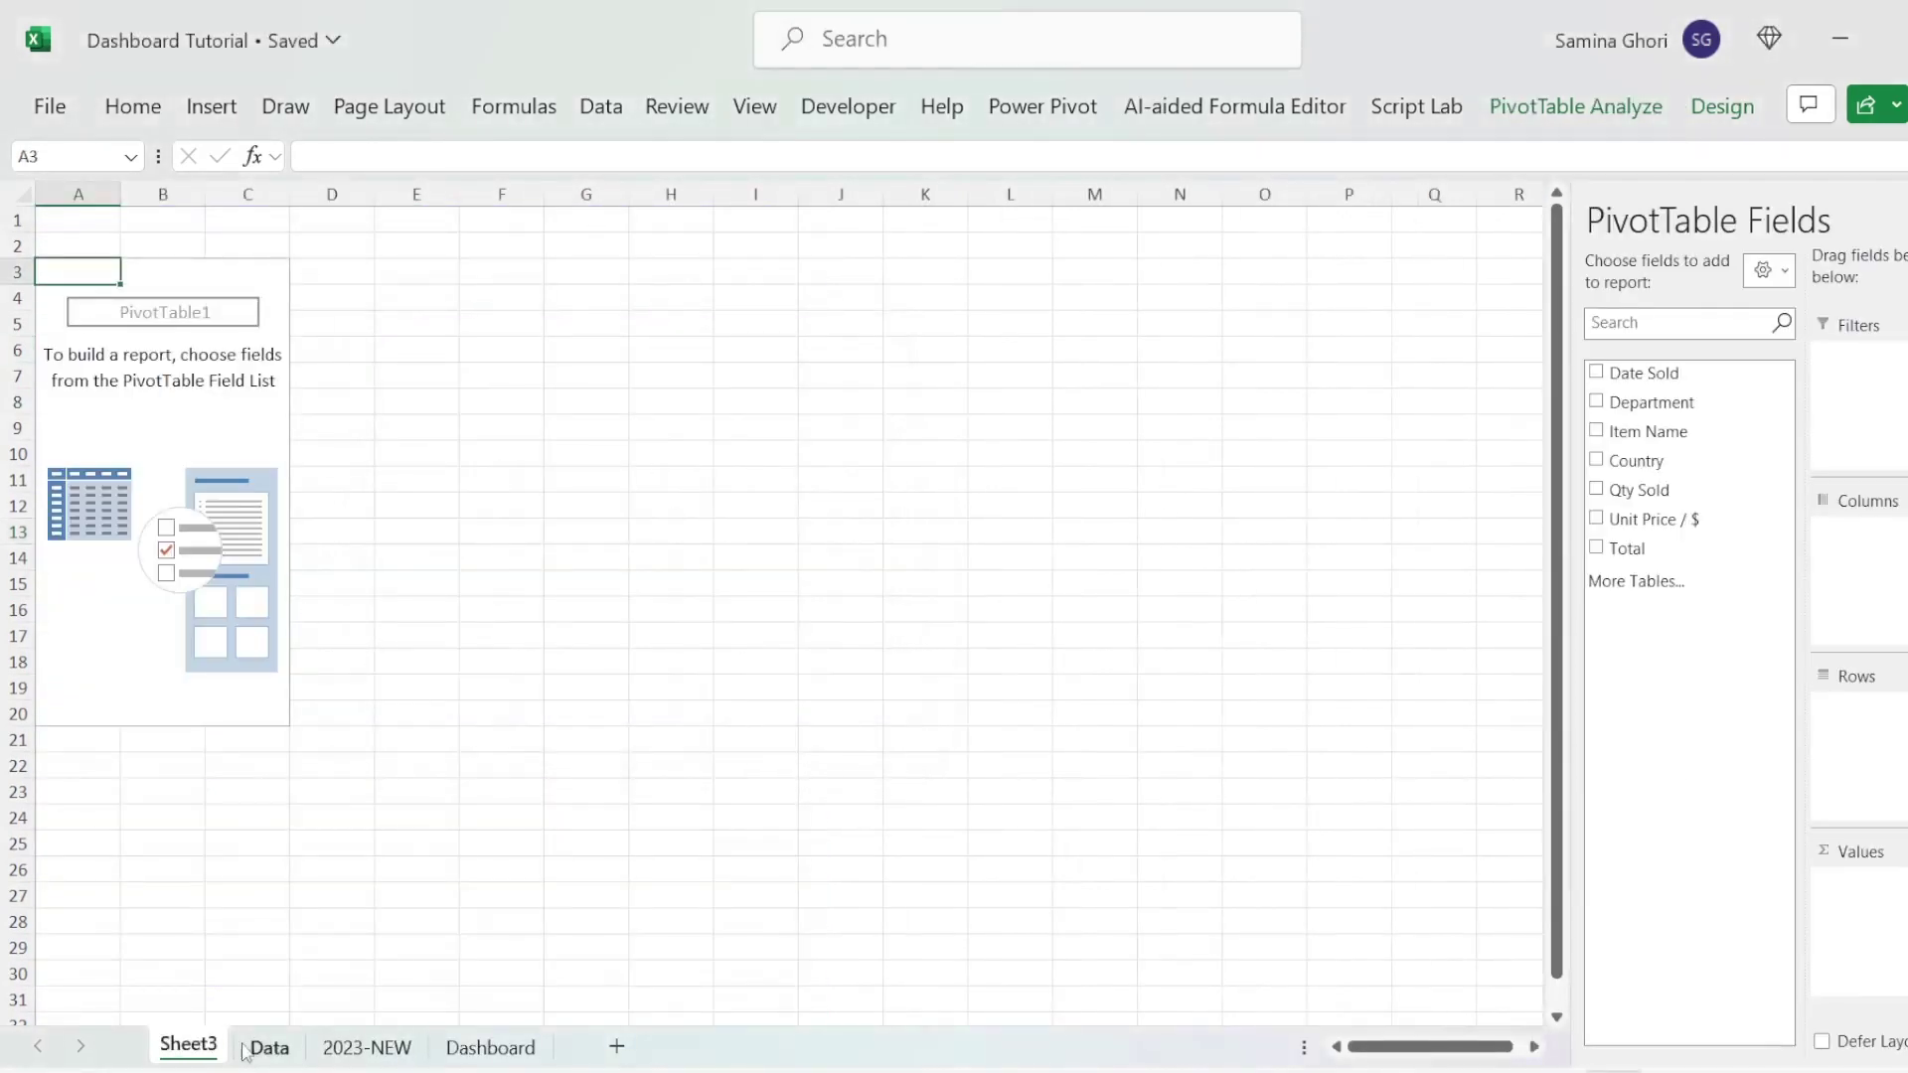
Step: Rename the new pivot table worksheet as "$ Rev by Country"
double_click(180, 1053)
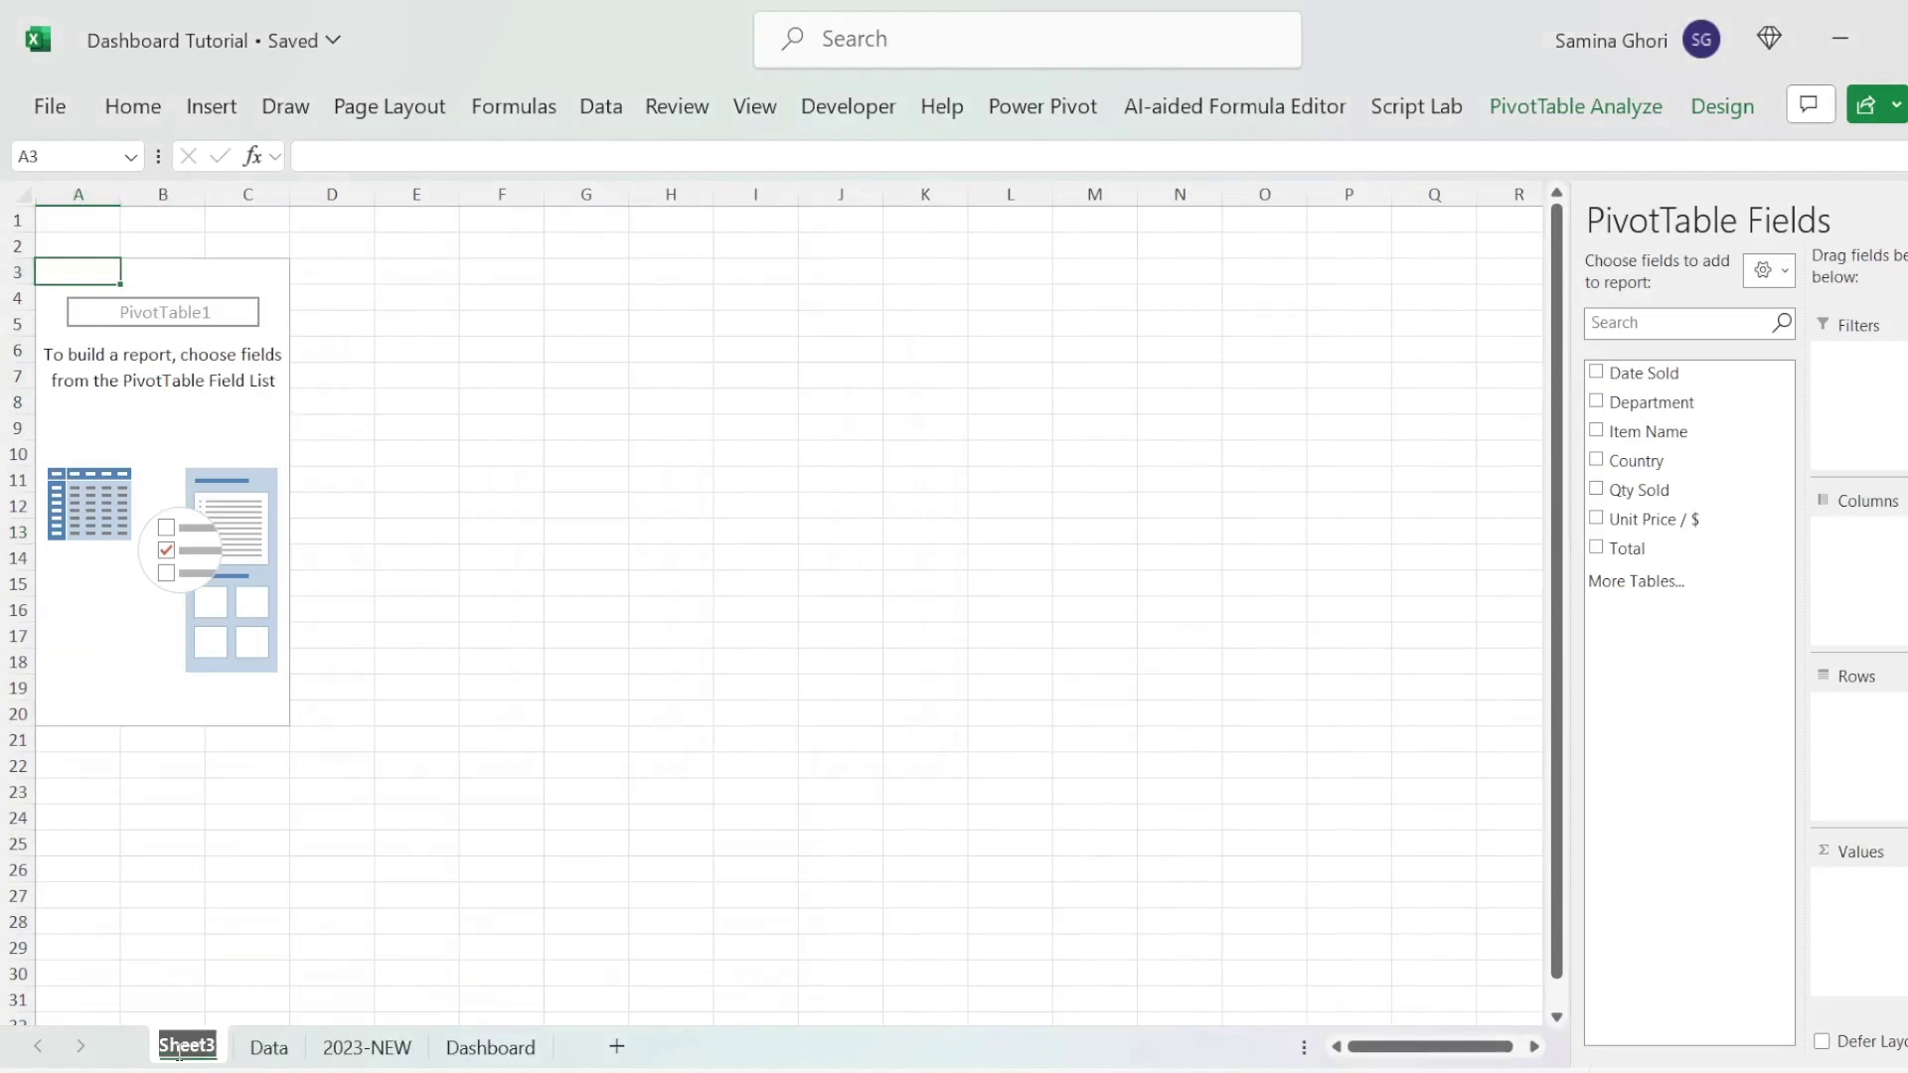
type("$ REve b")
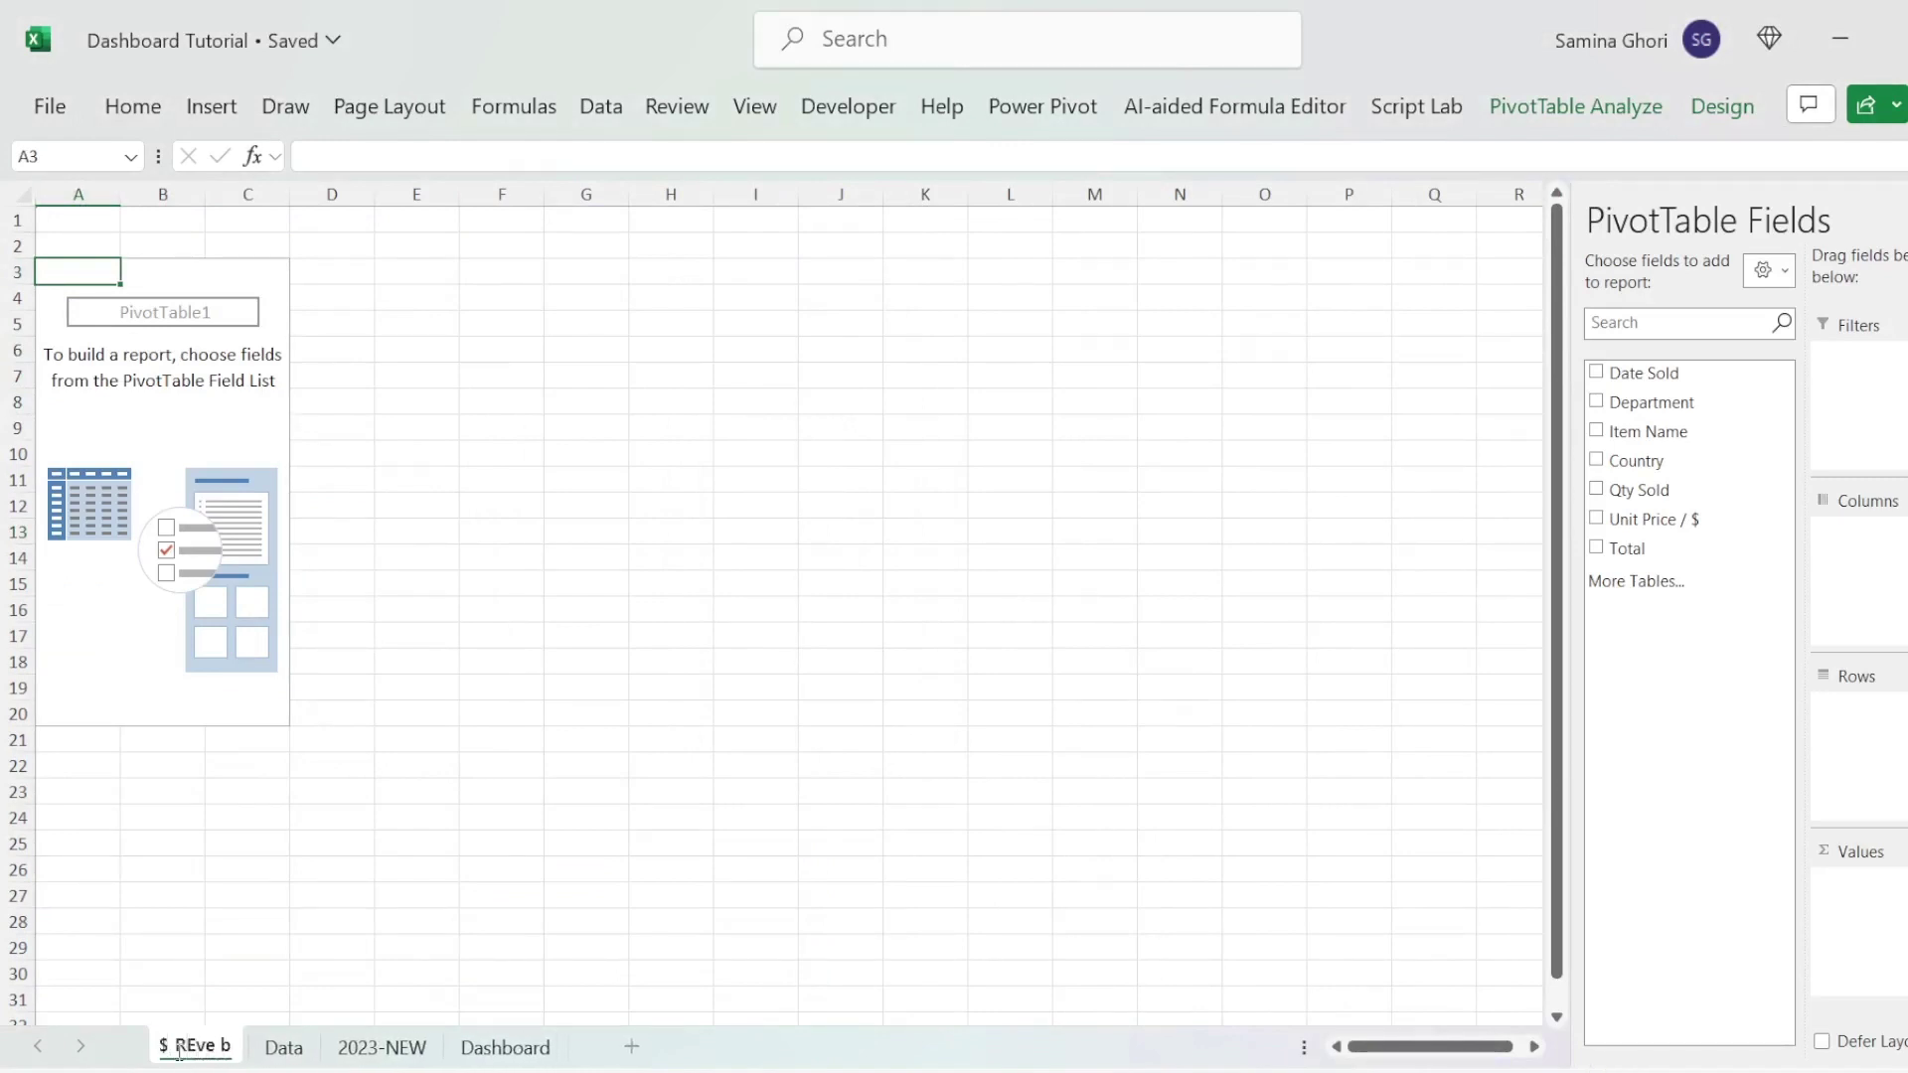
type("y C")
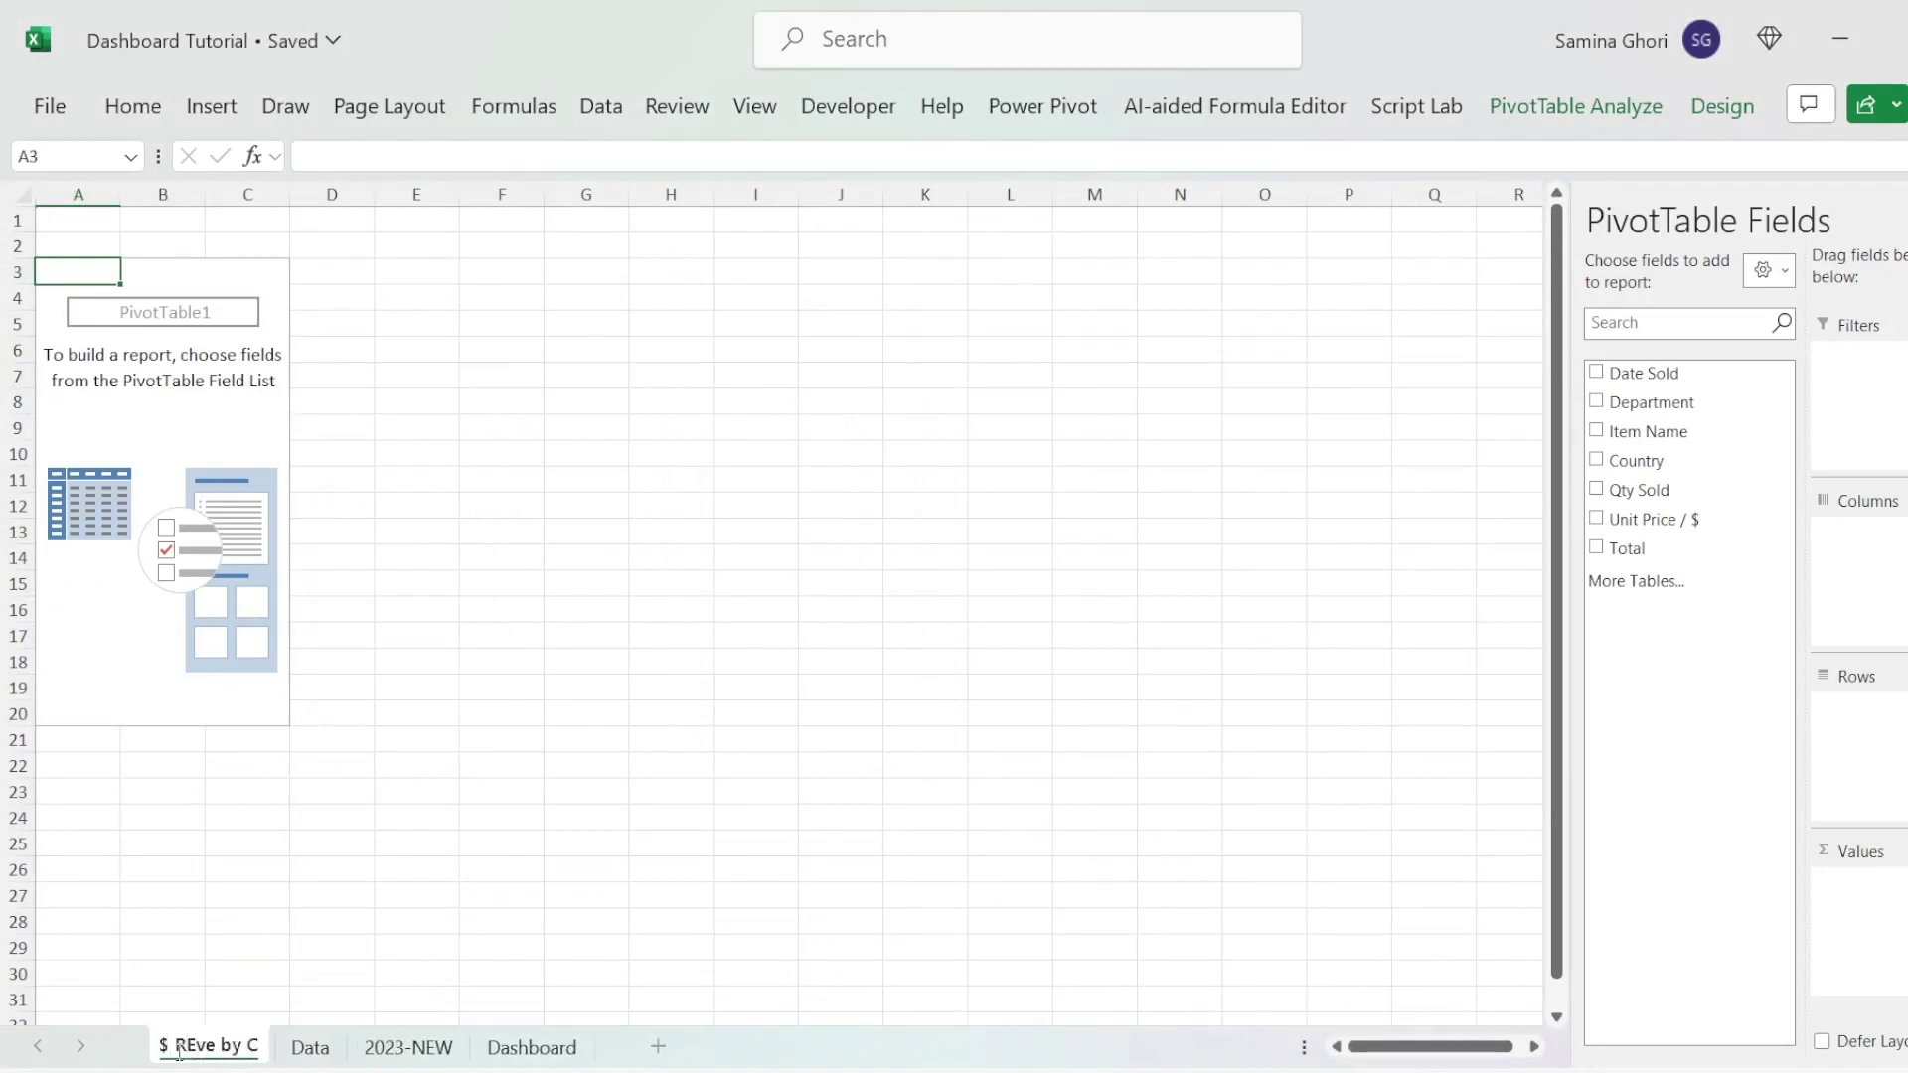
type("ountry")
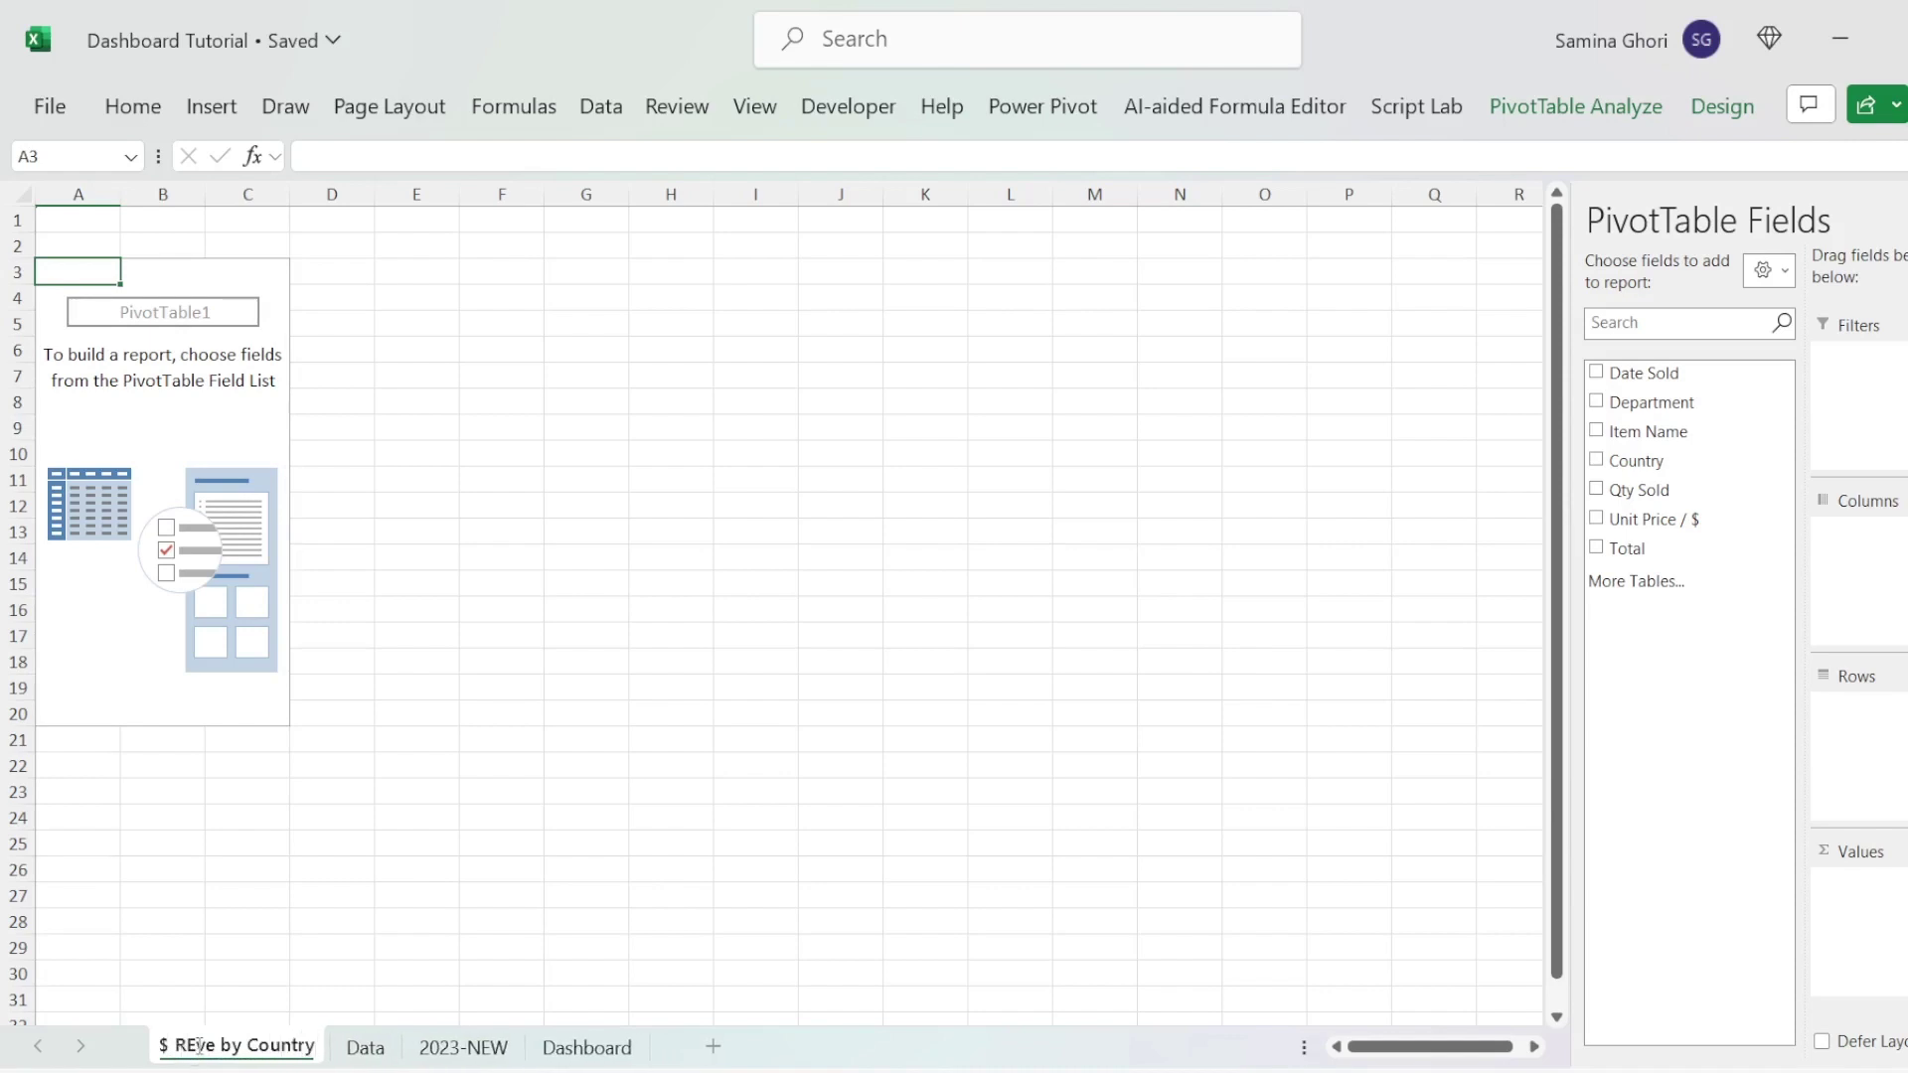
left_click(199, 1044)
key("BackSpace")
type("e")
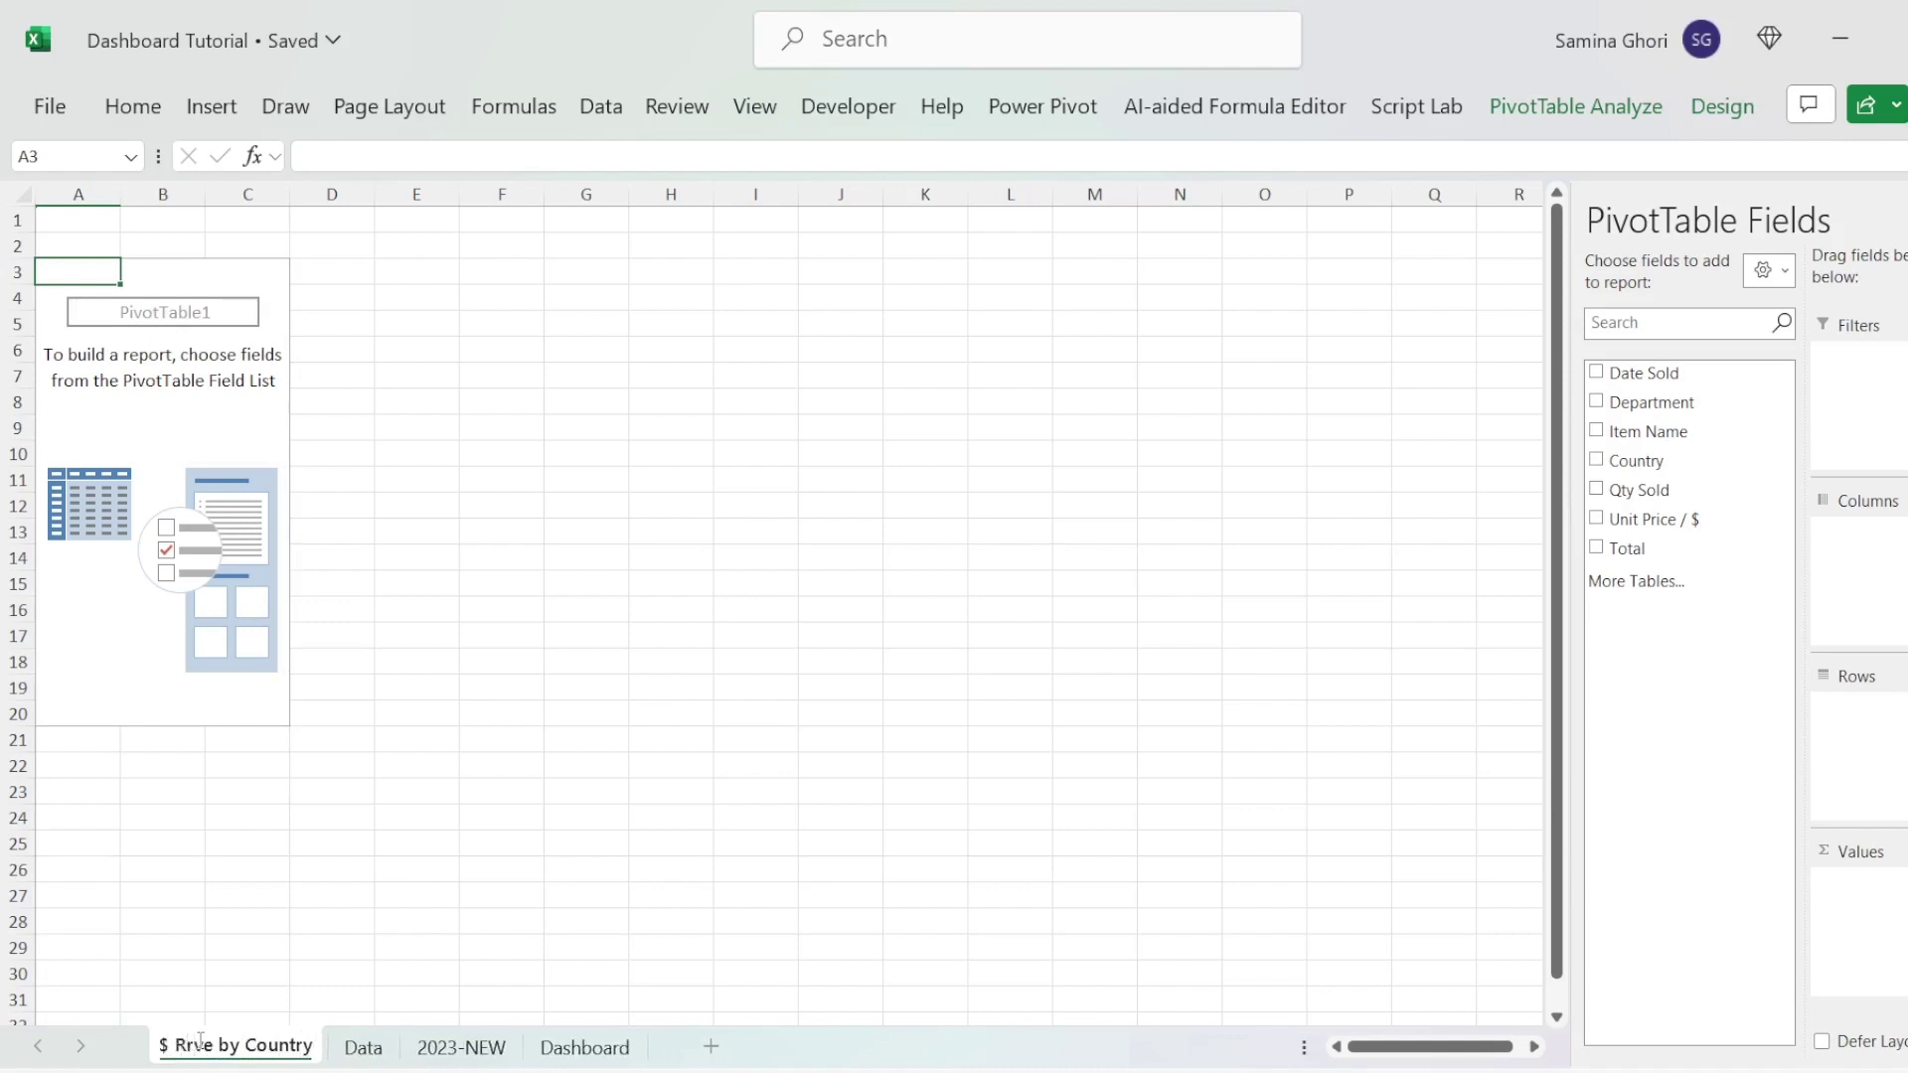
key("BackSpace")
type("e")
key("BackSpace")
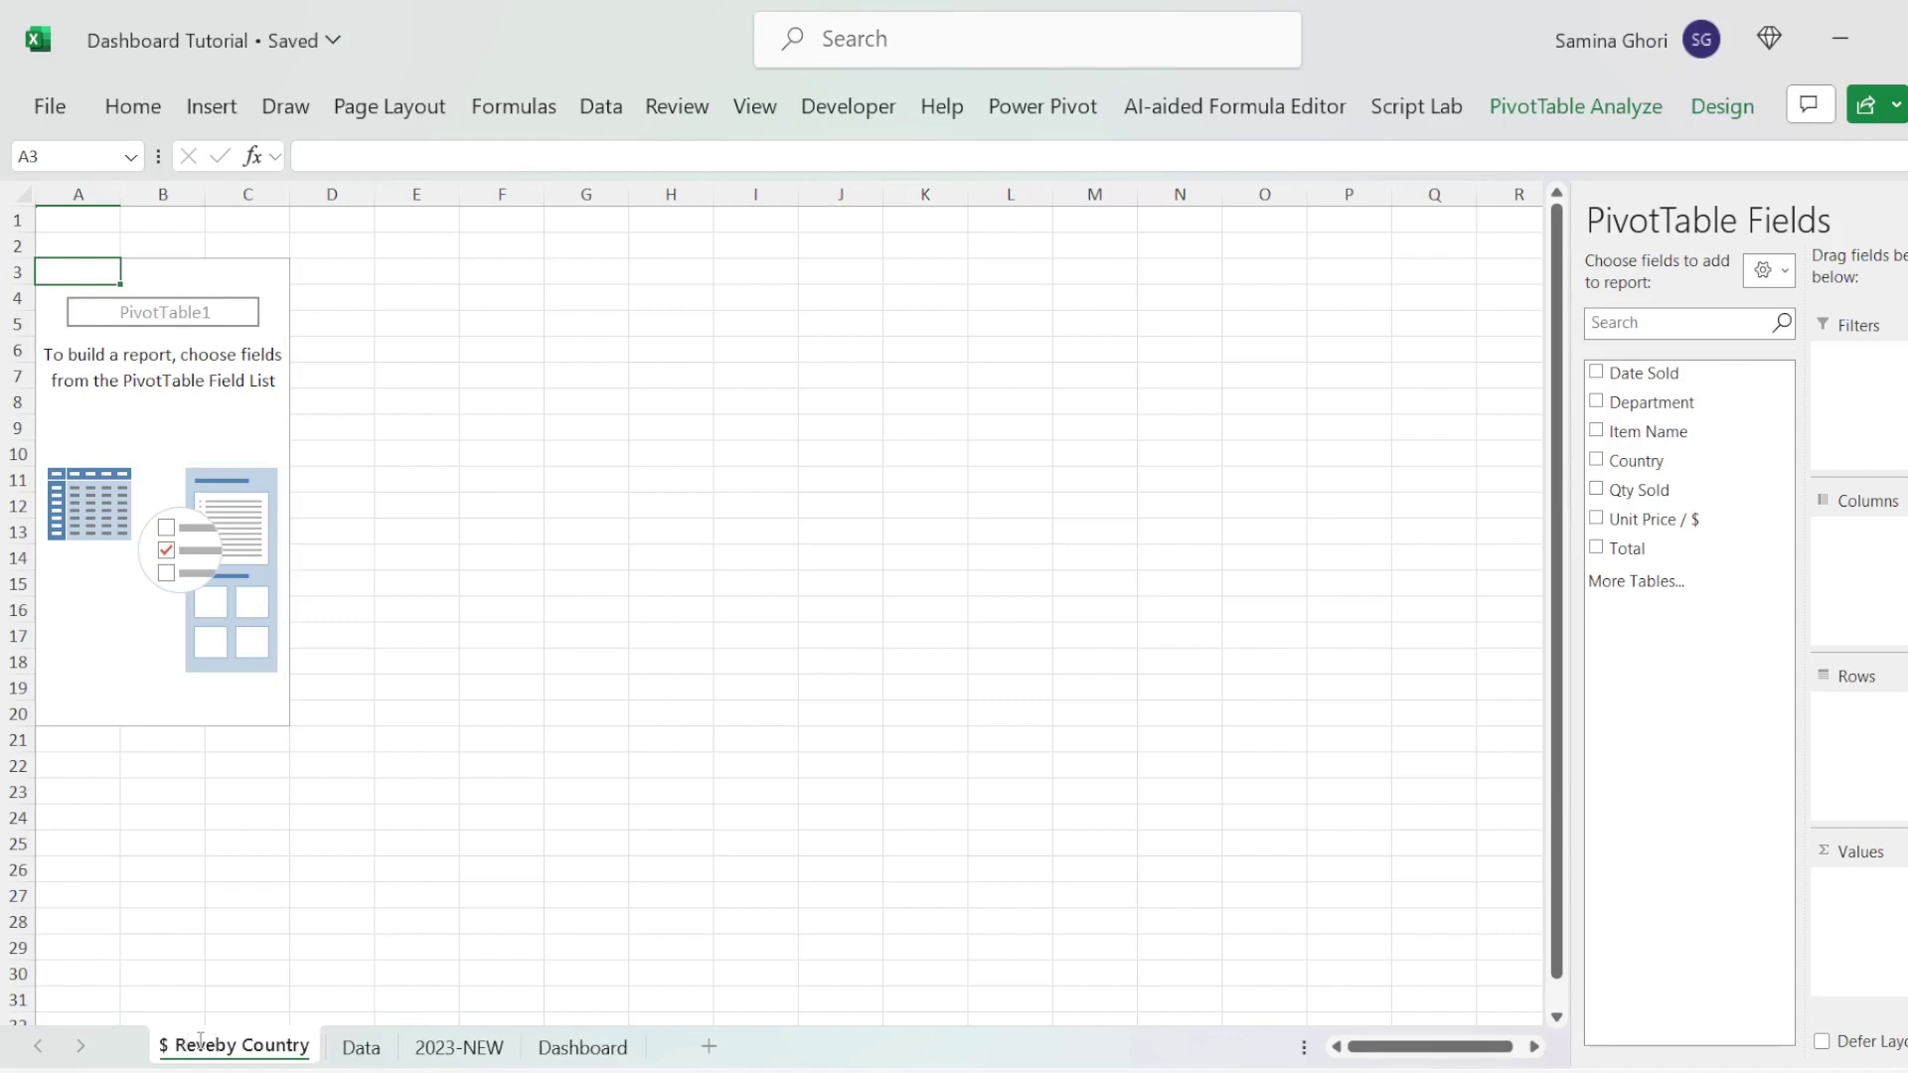
key("Return")
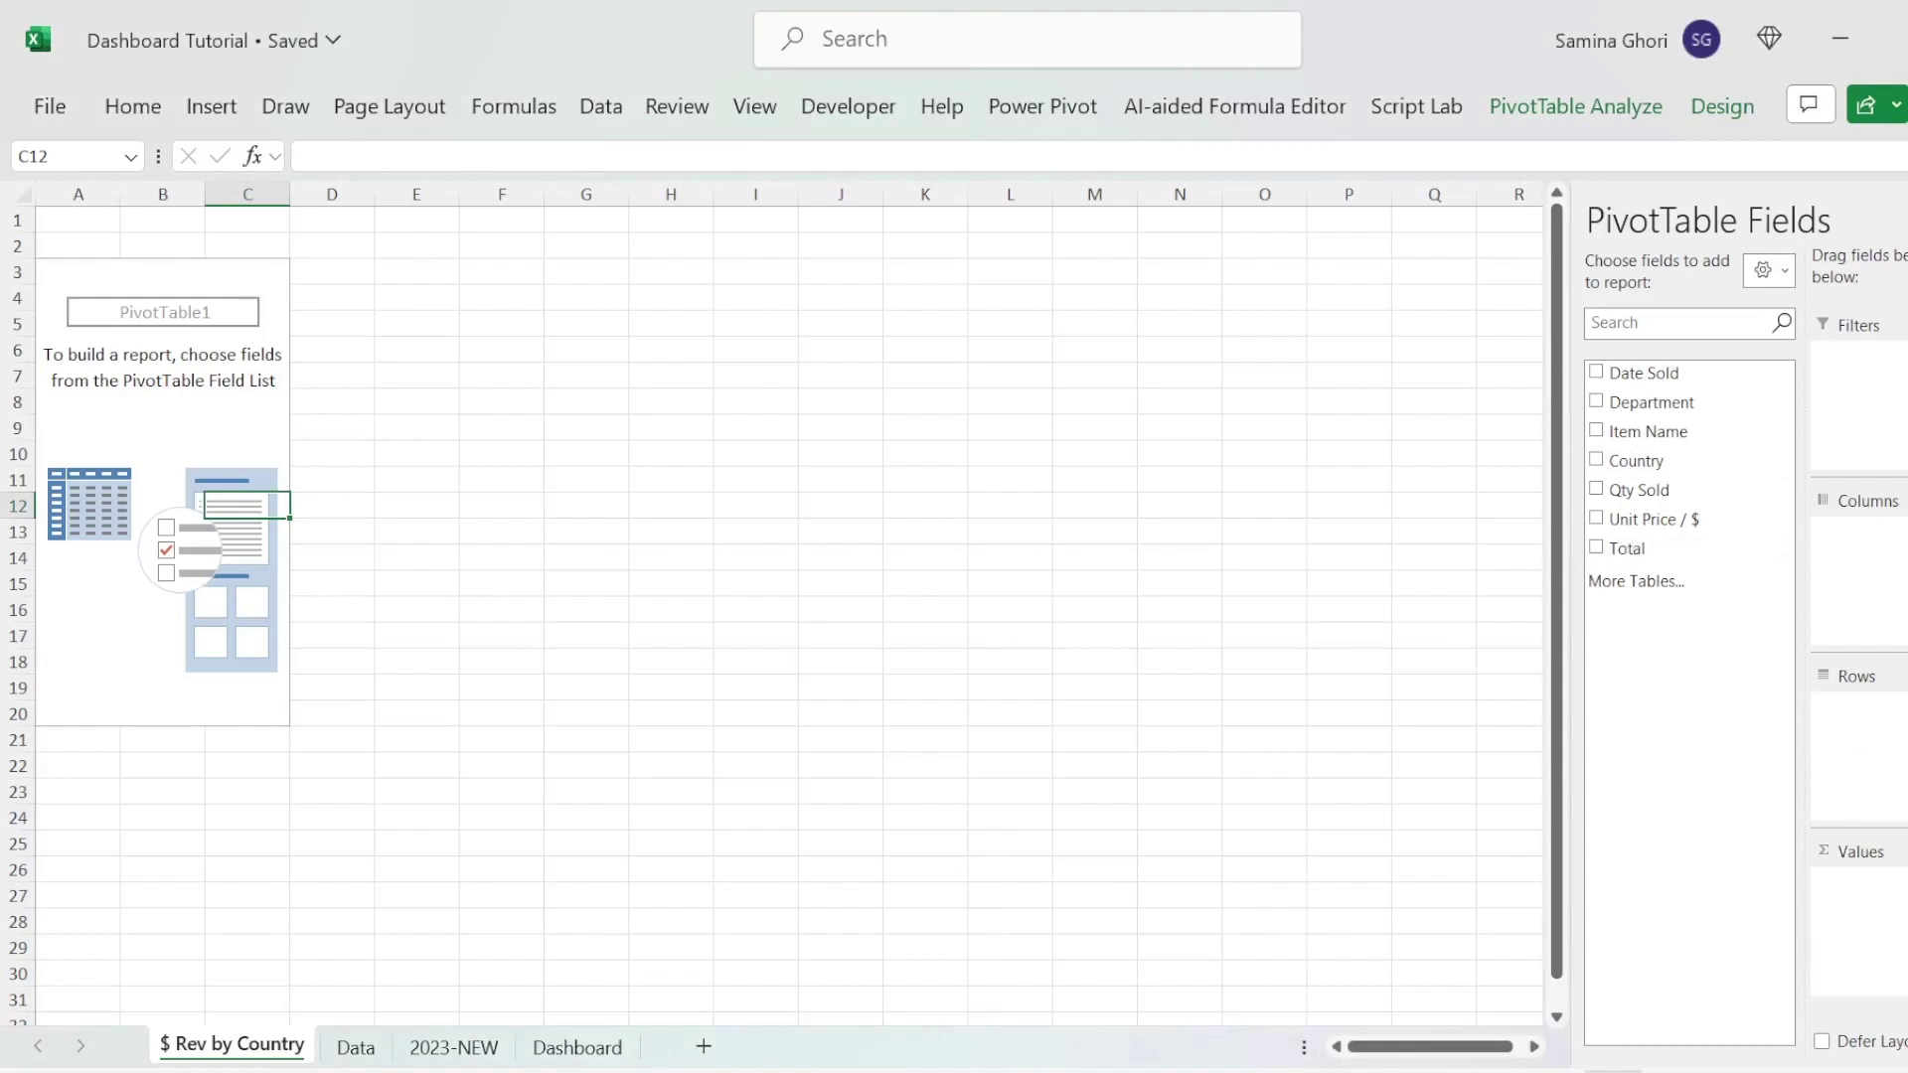
Step: Build the pivot table with Country in columns, the sum of Total in values and Department in rows
left_click_drag(1642, 461, 1869, 542)
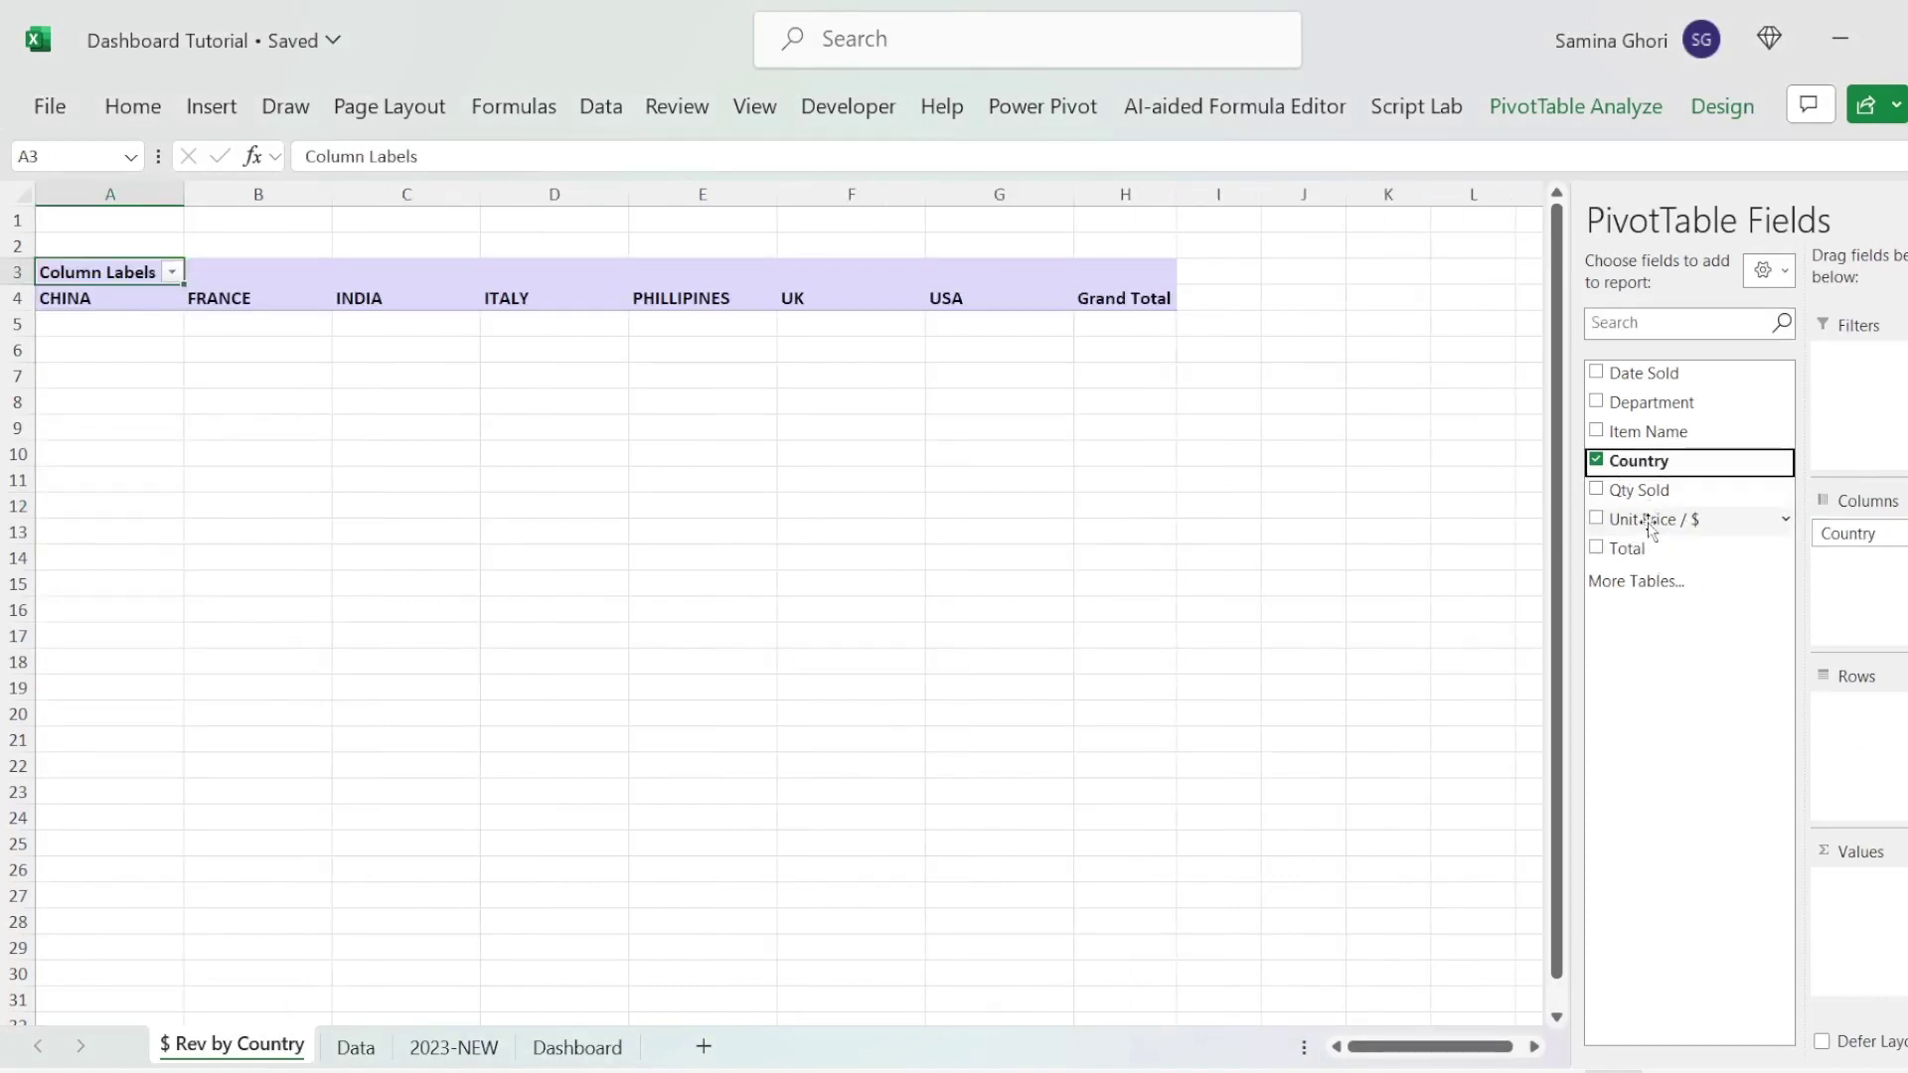
left_click_drag(1651, 527, 1897, 914)
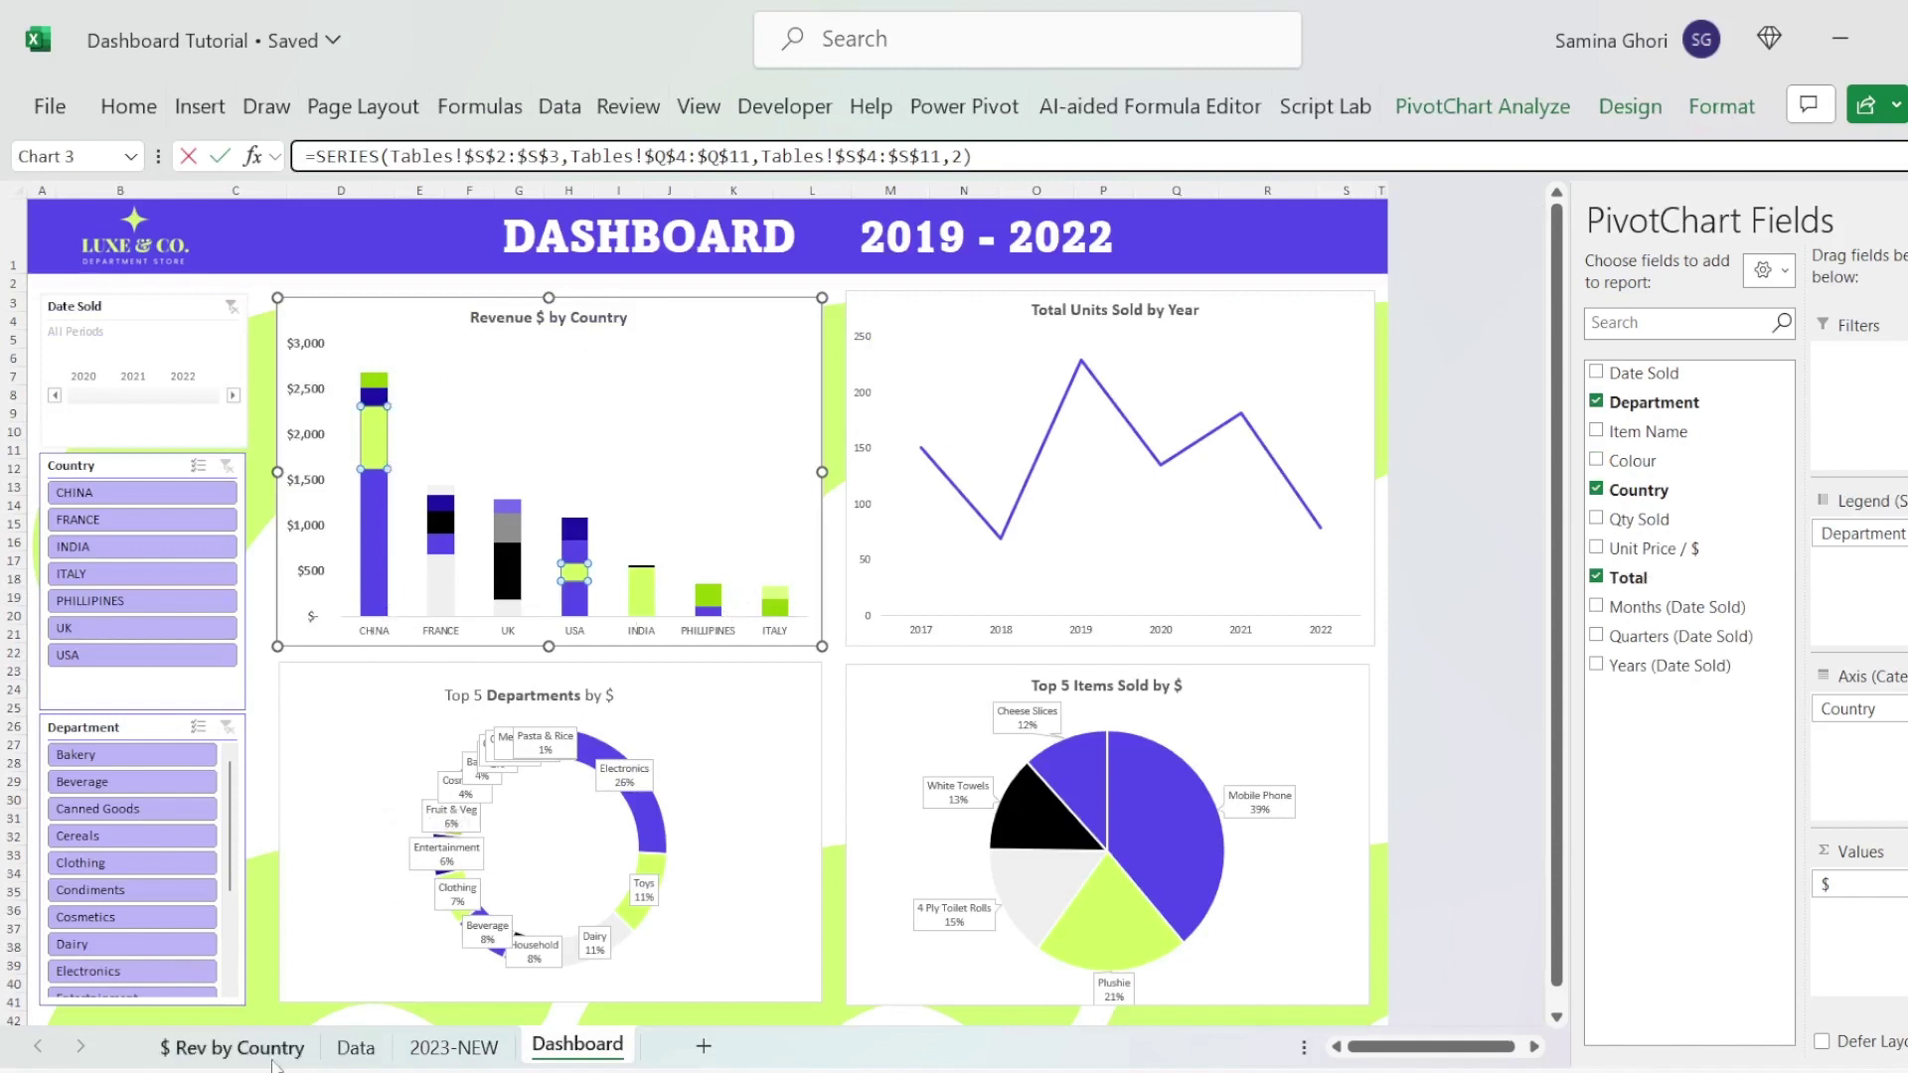
left_click(244, 1050)
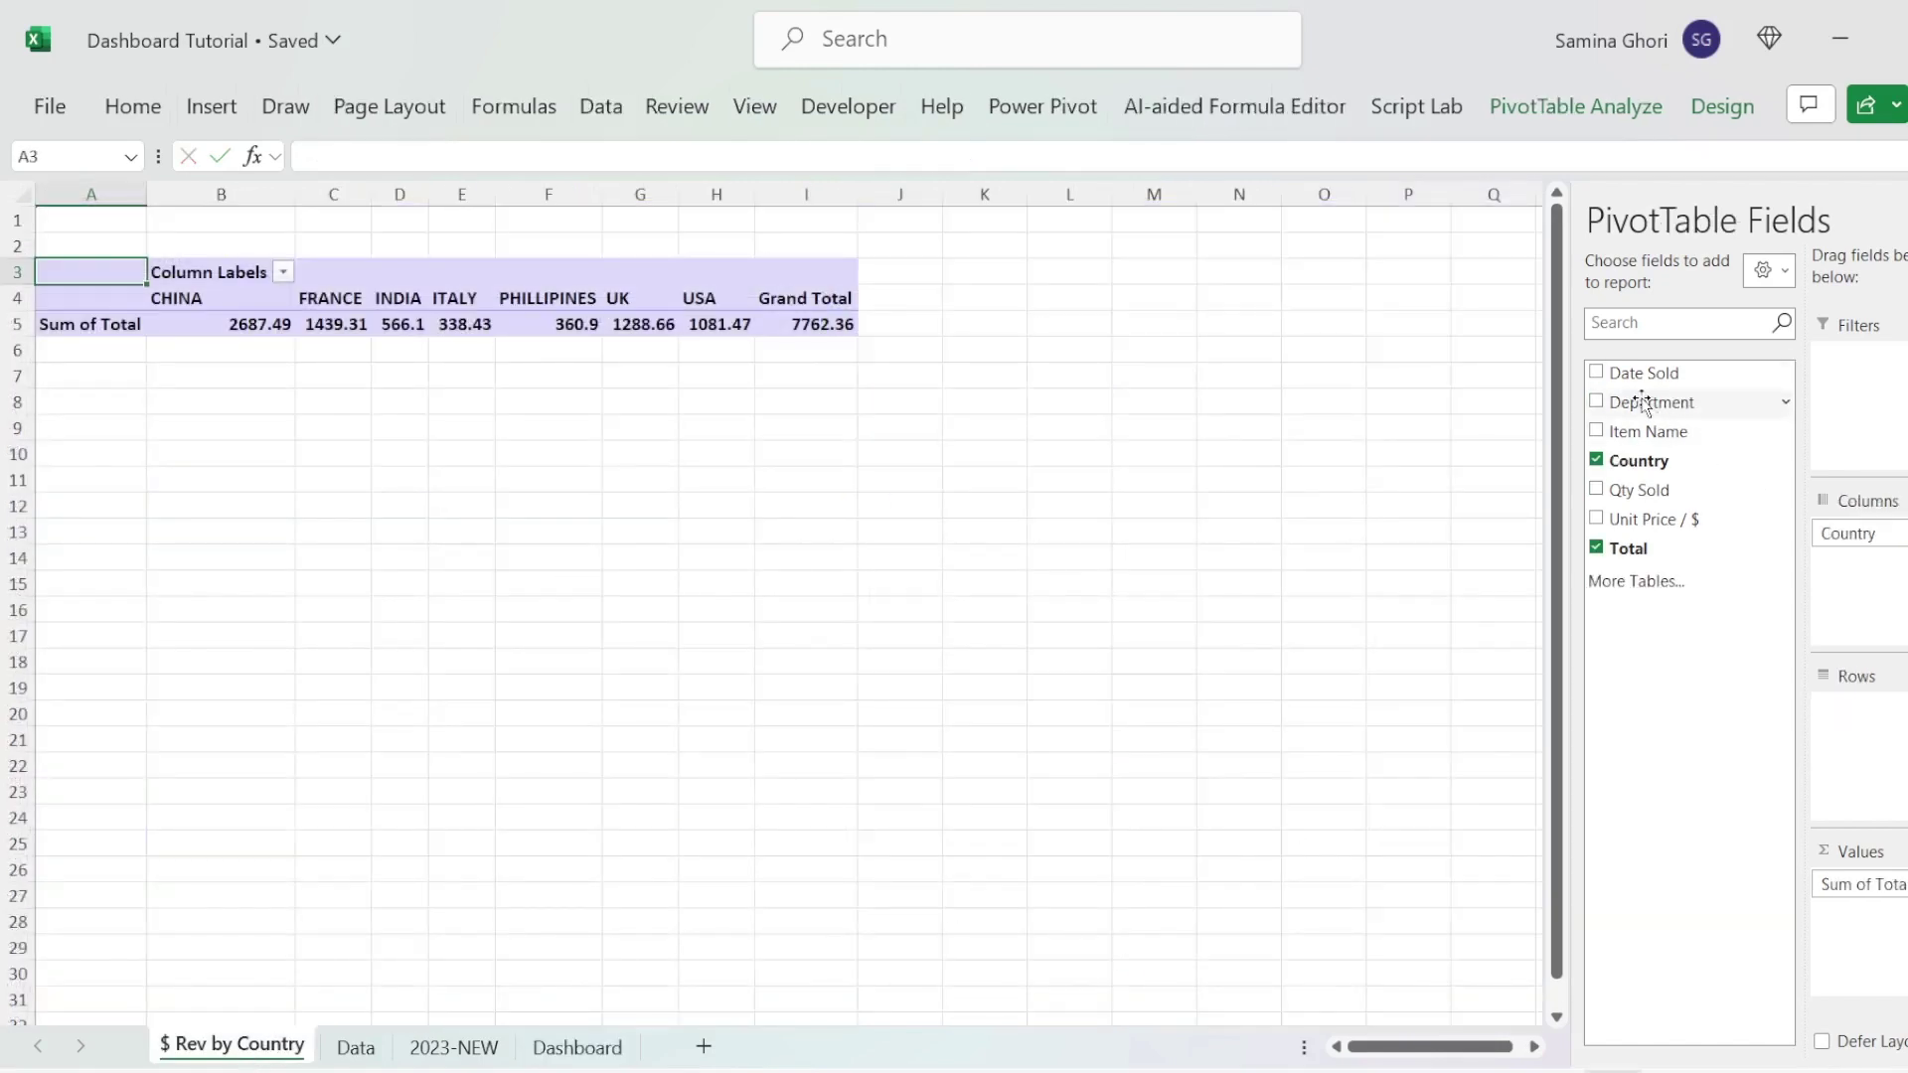
left_click_drag(1653, 408, 1880, 750)
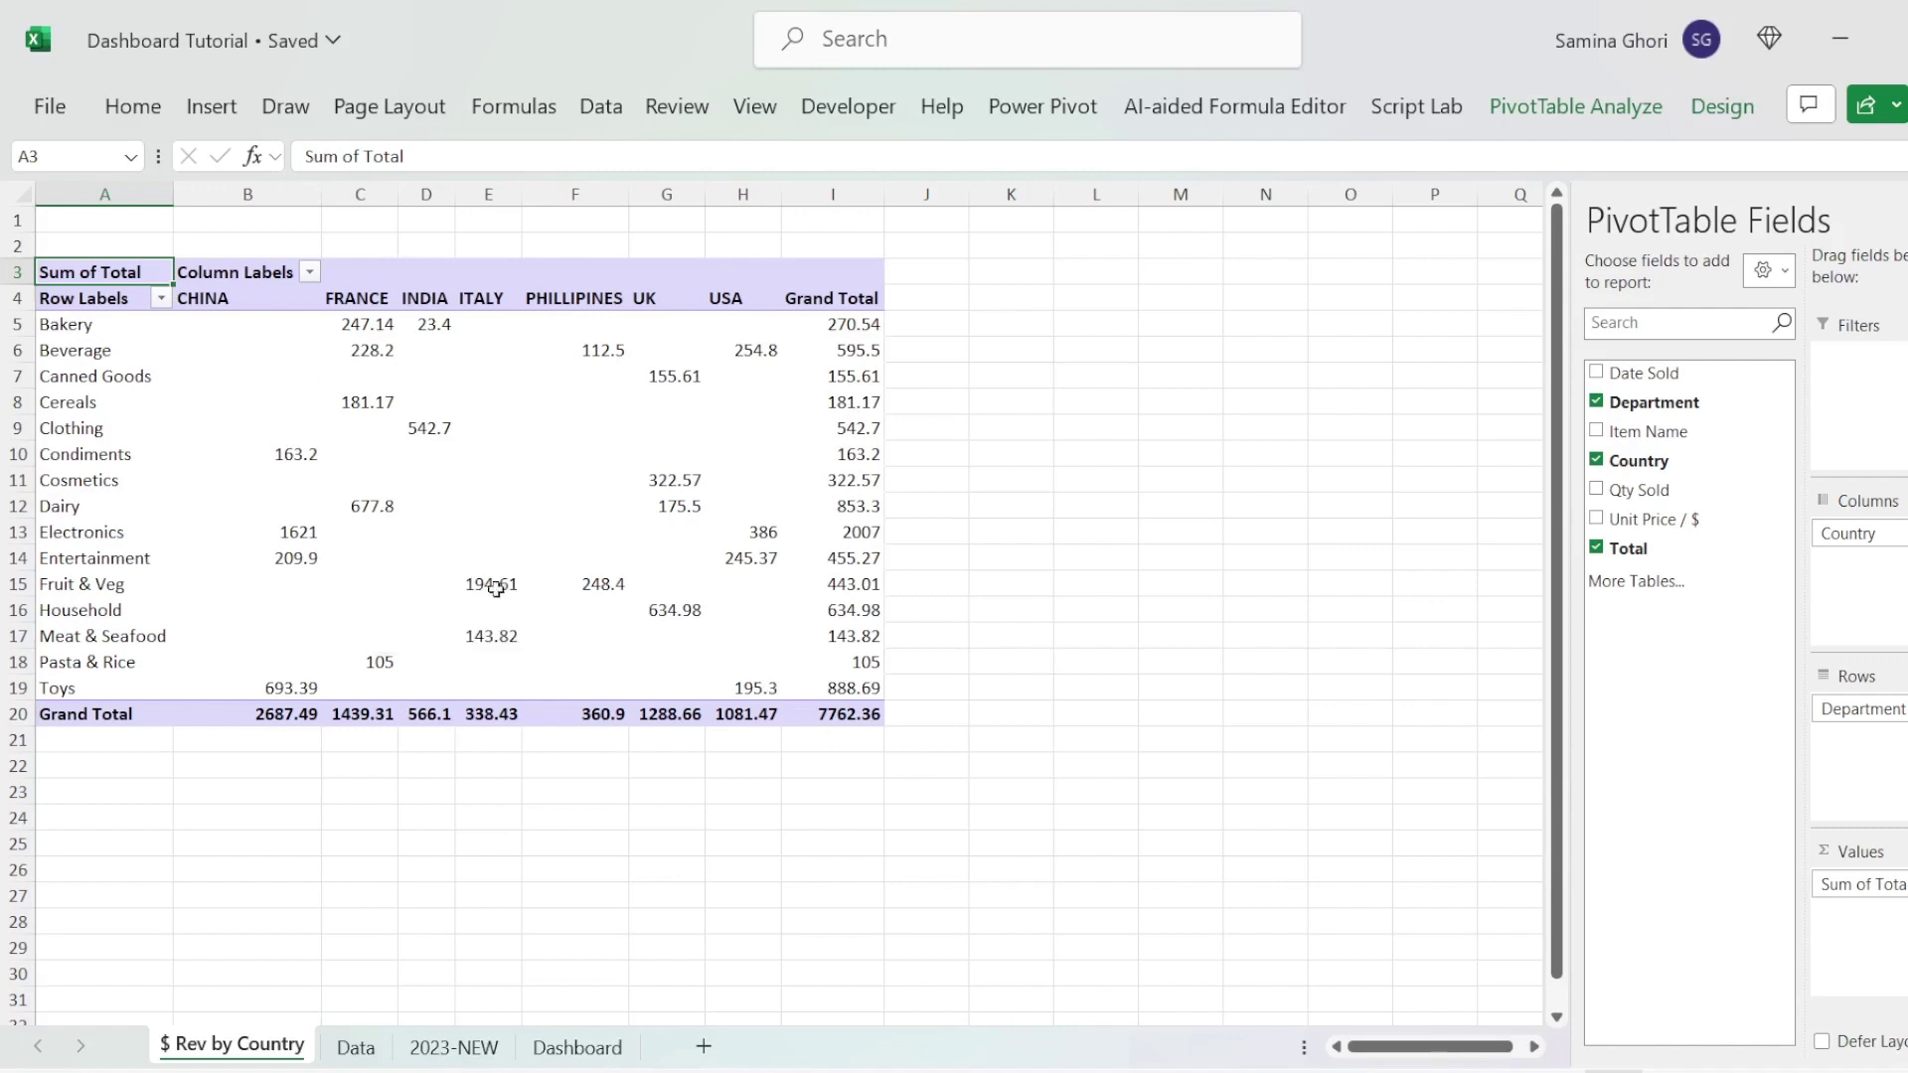
left_click(381, 505)
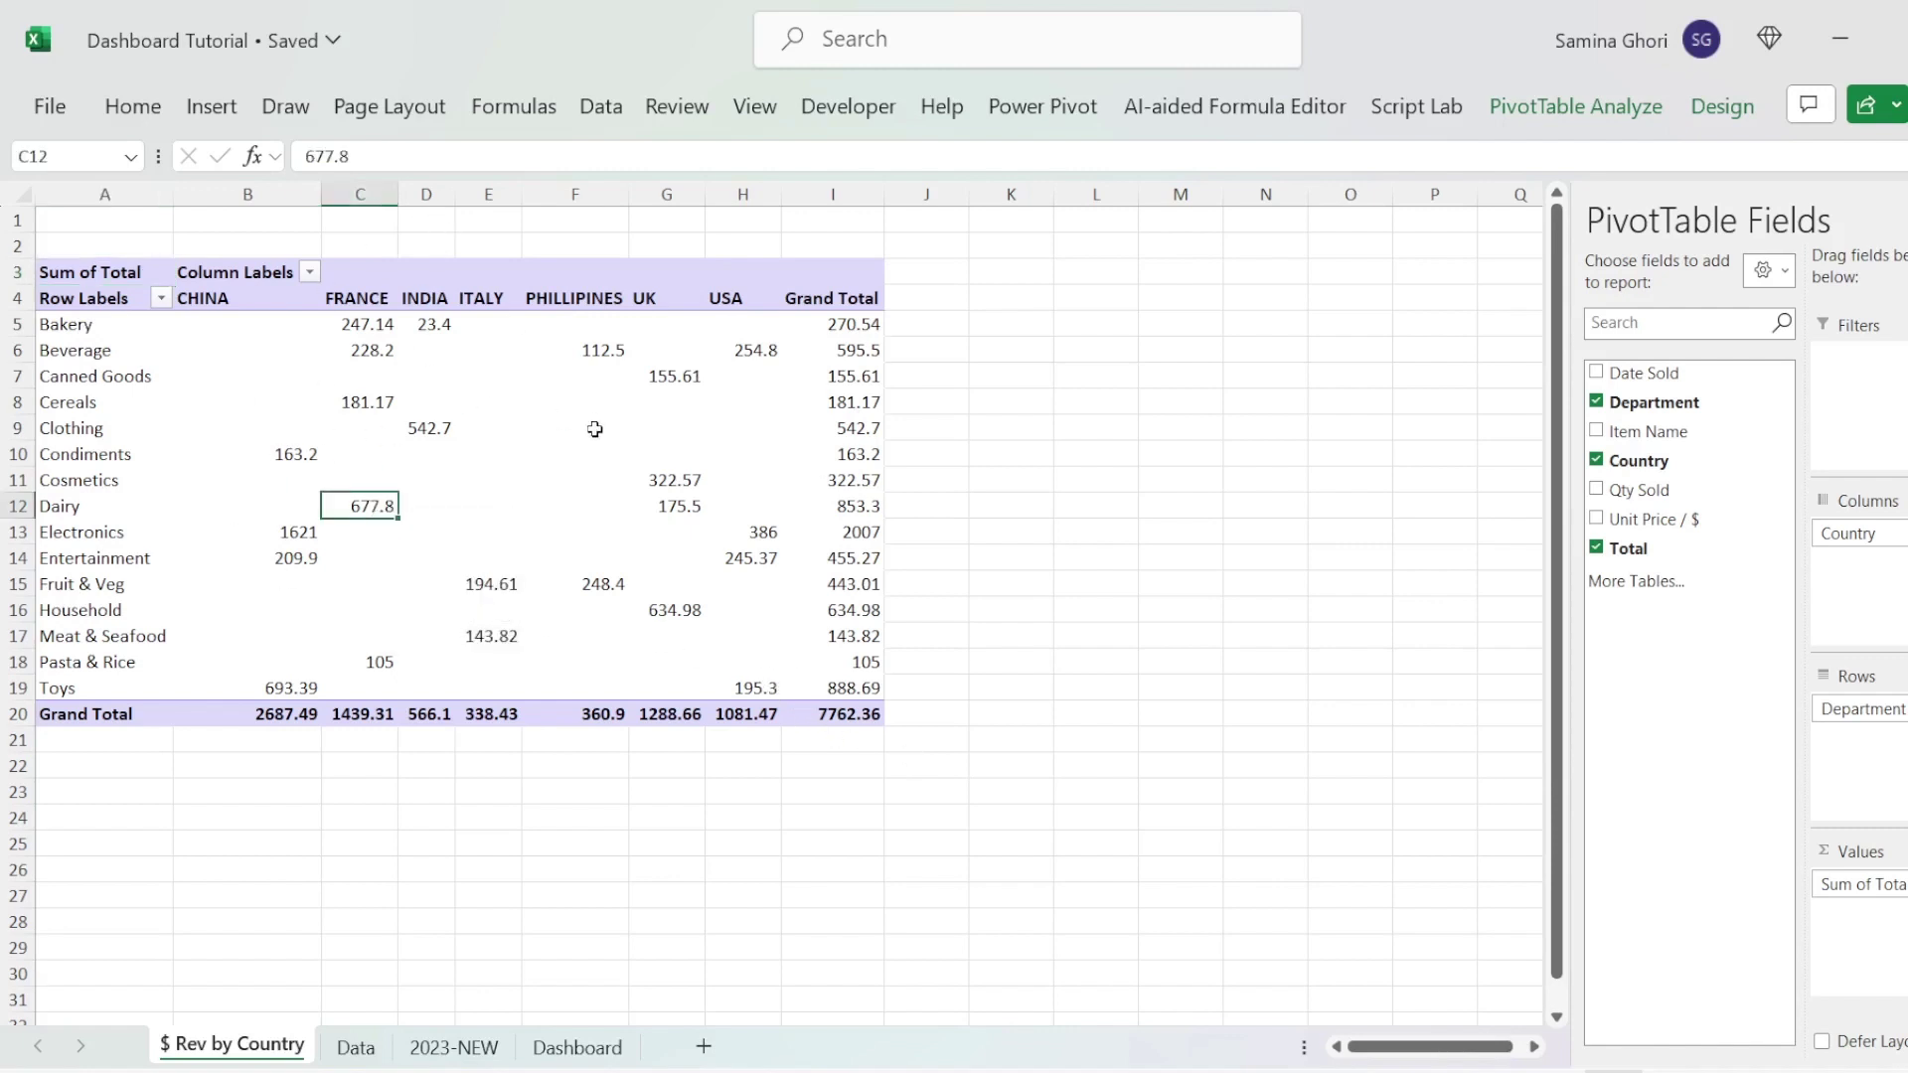
mouse_move(579, 449)
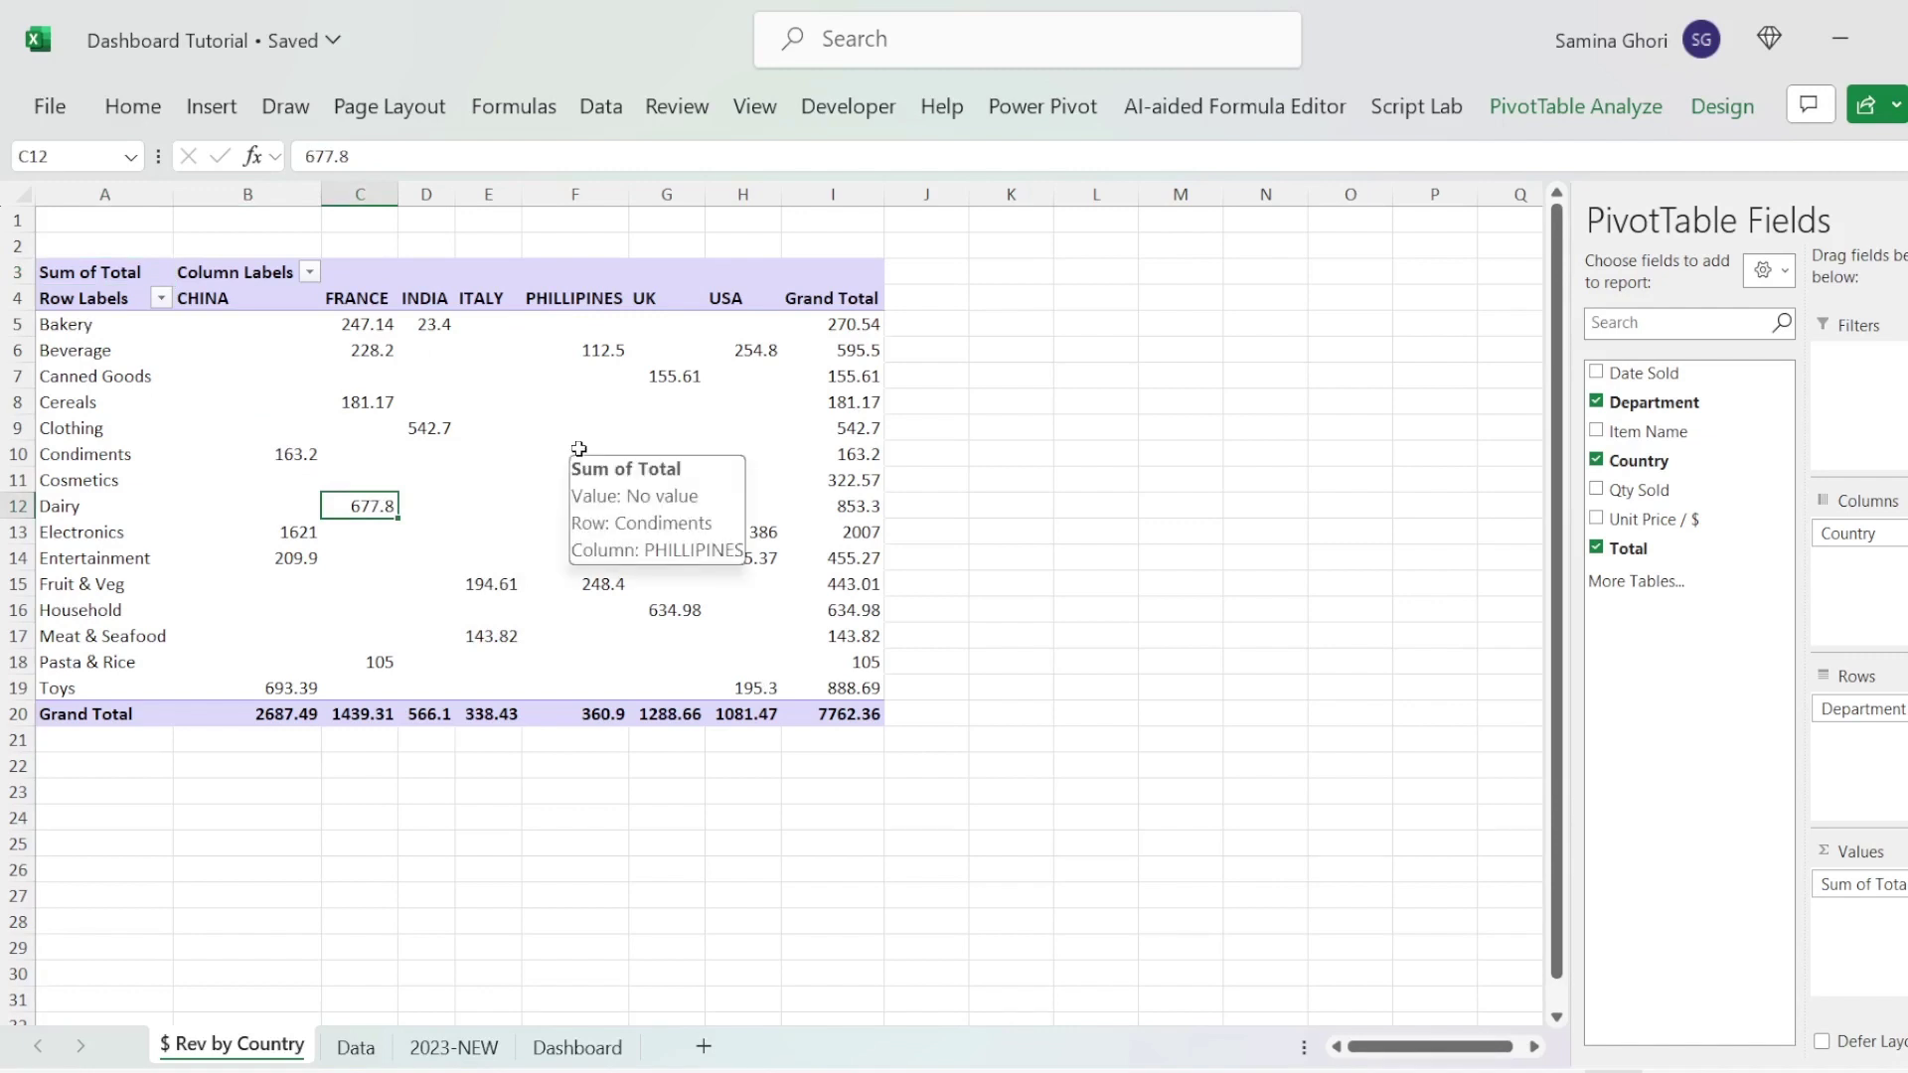
key("Down")
key("Down")
key("Left")
key("Delete")
left_click(1146, 642)
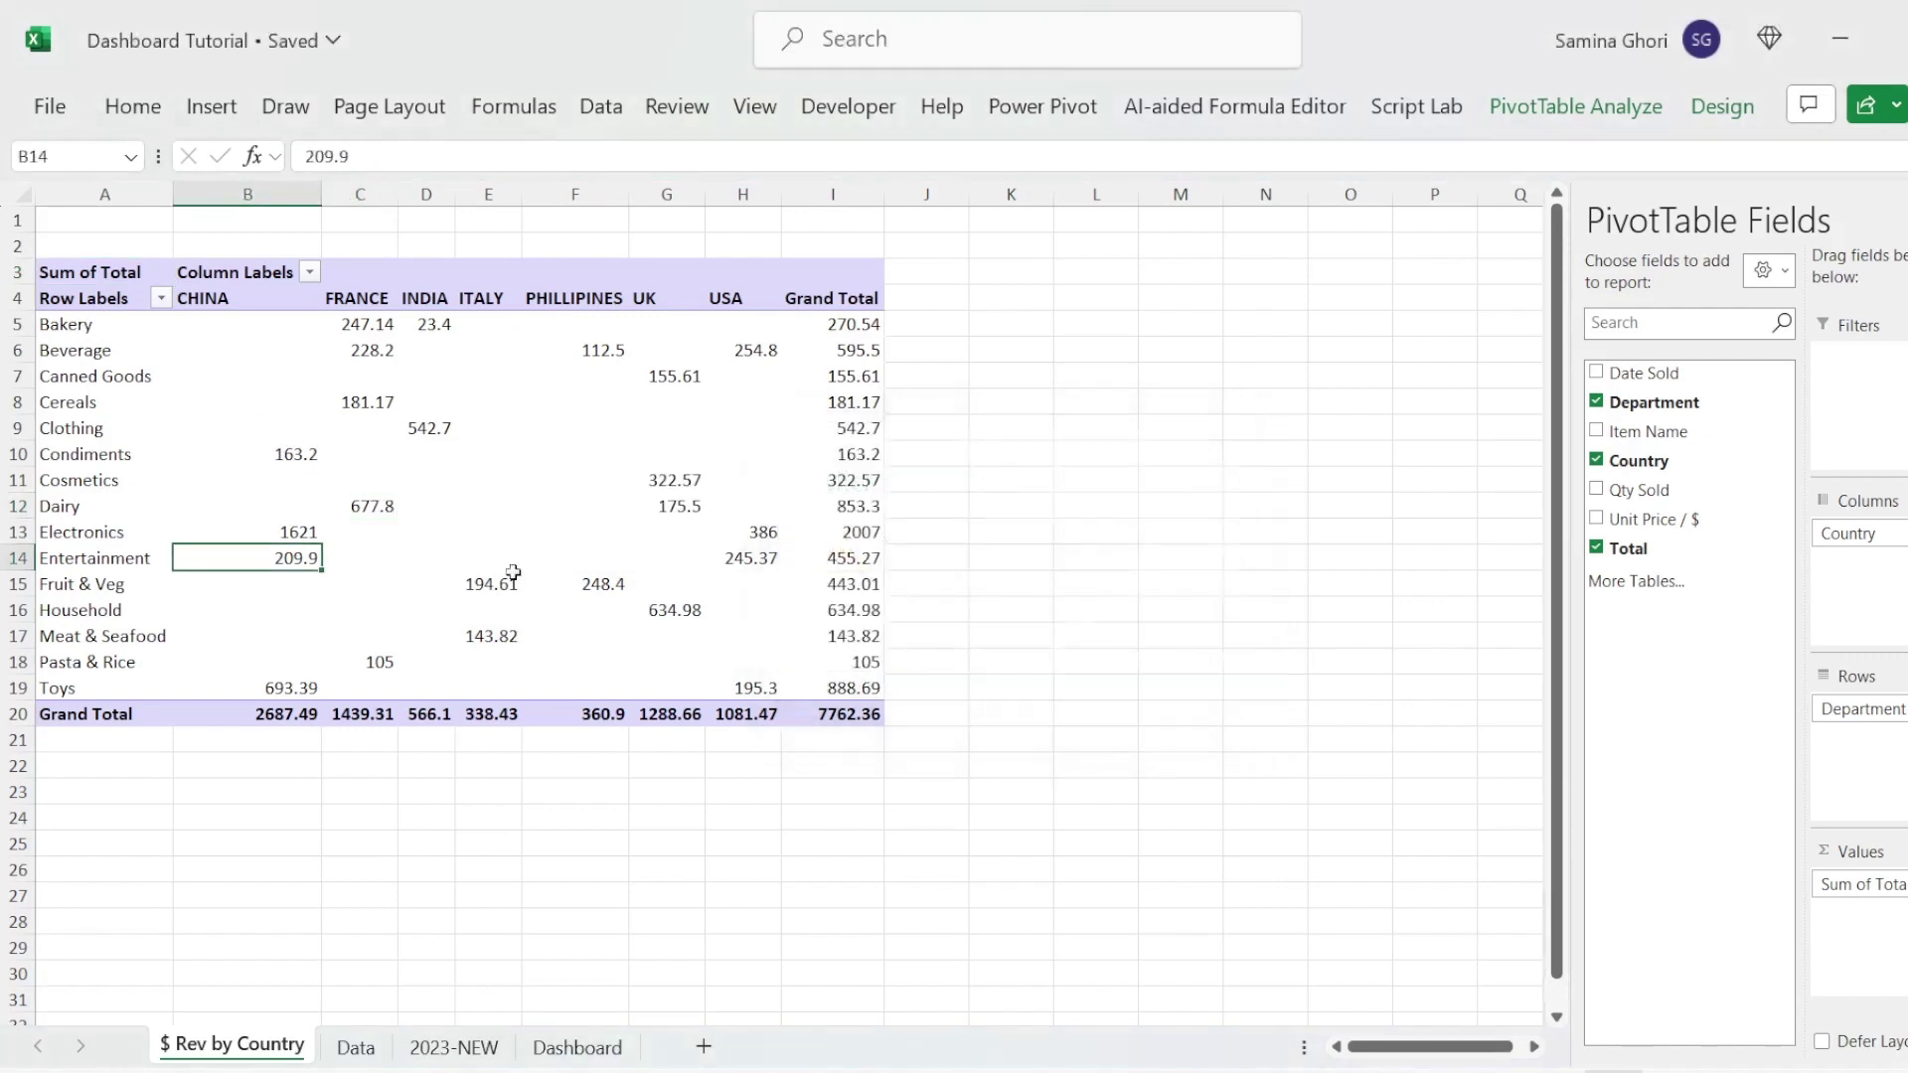
Step: Preview the clustered, stacked and 100% stacked column and line chart types for the pivot table without inserting a chart
left_click(224, 109)
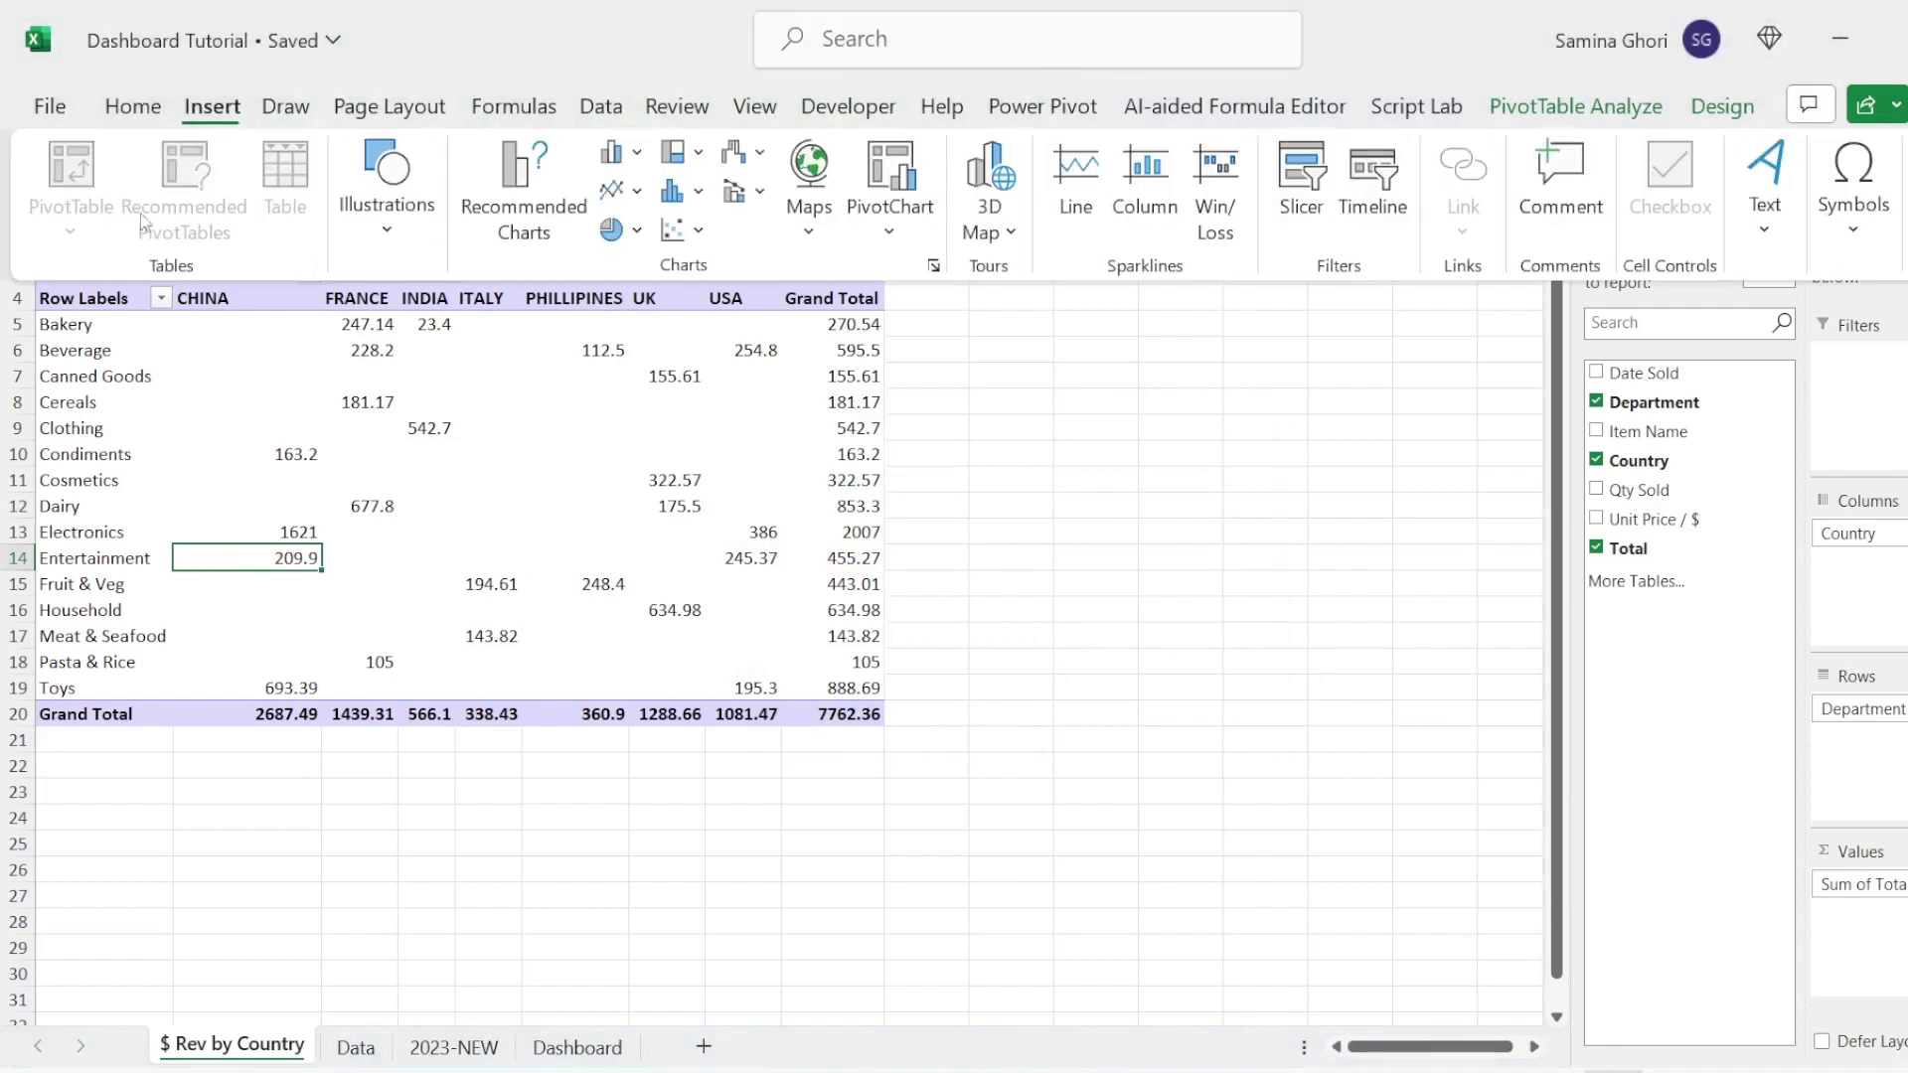
left_click(523, 191)
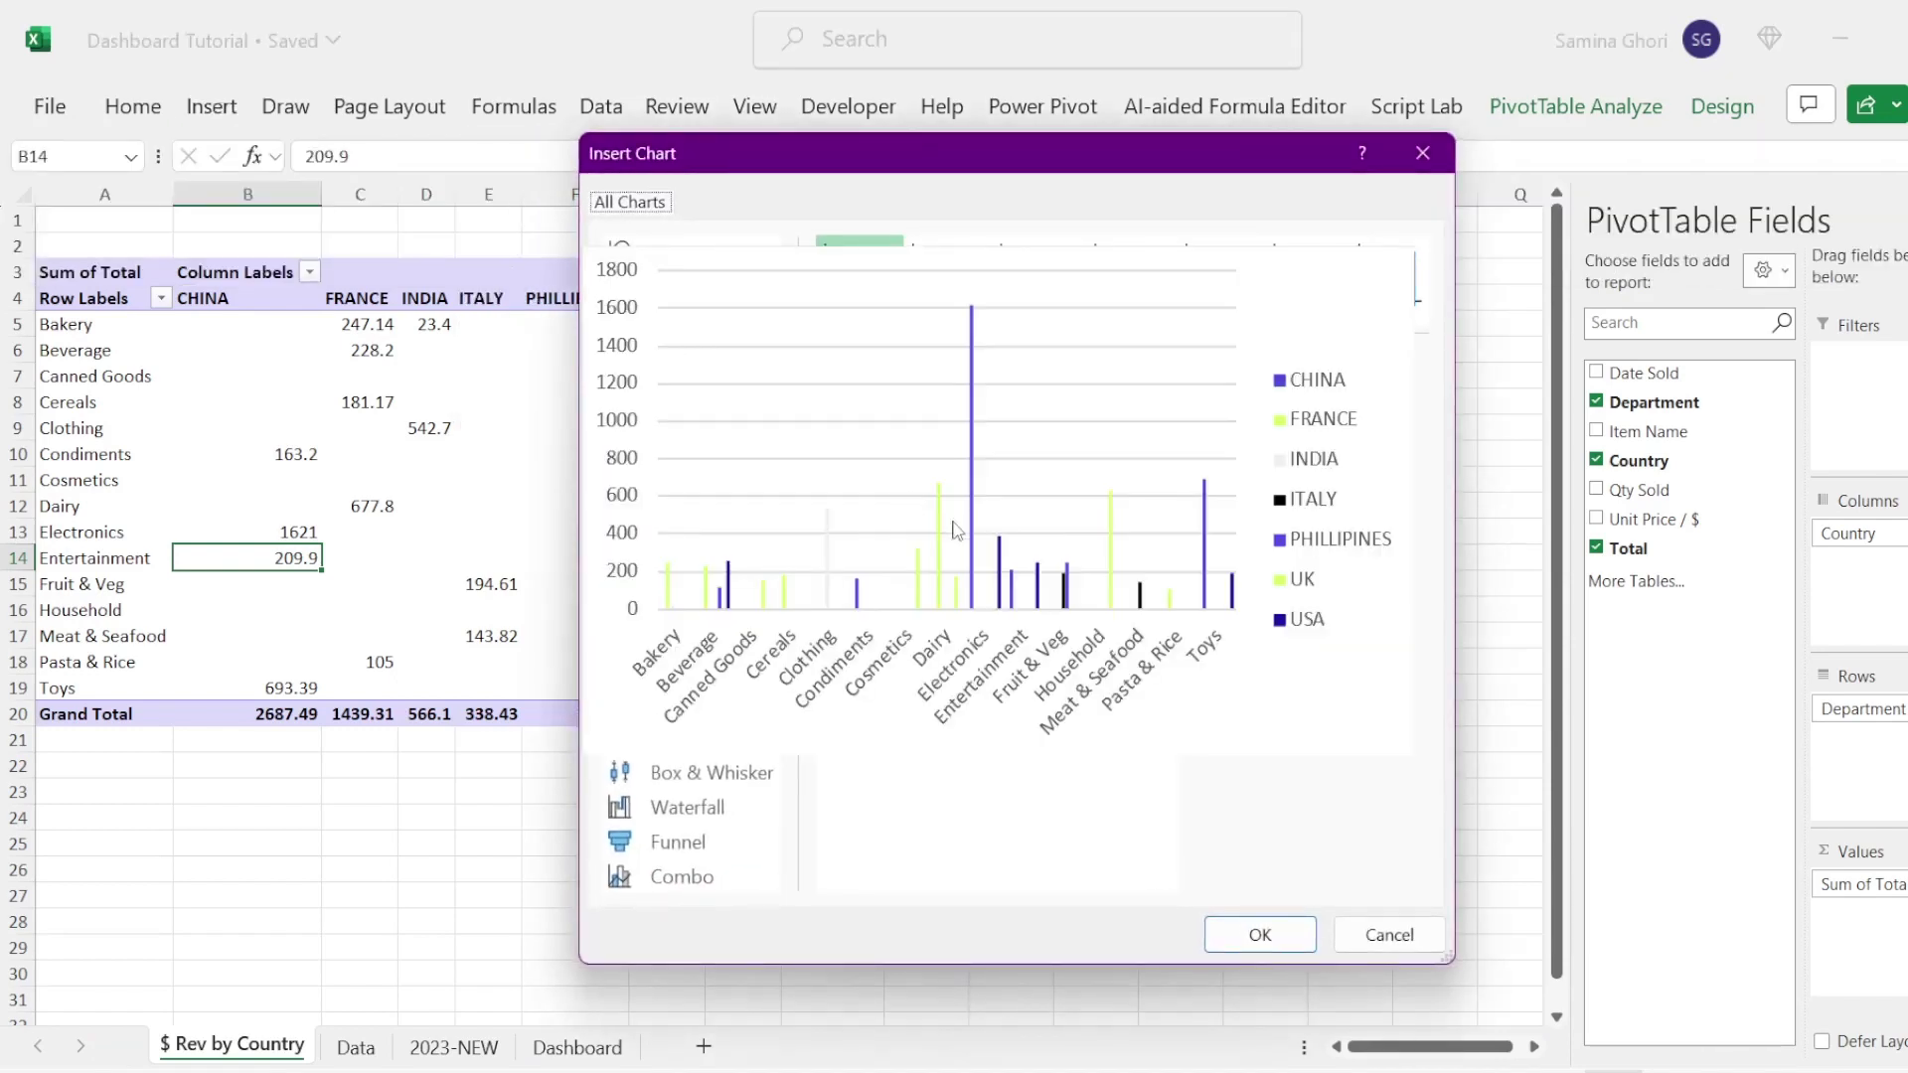
mouse_move(1041, 538)
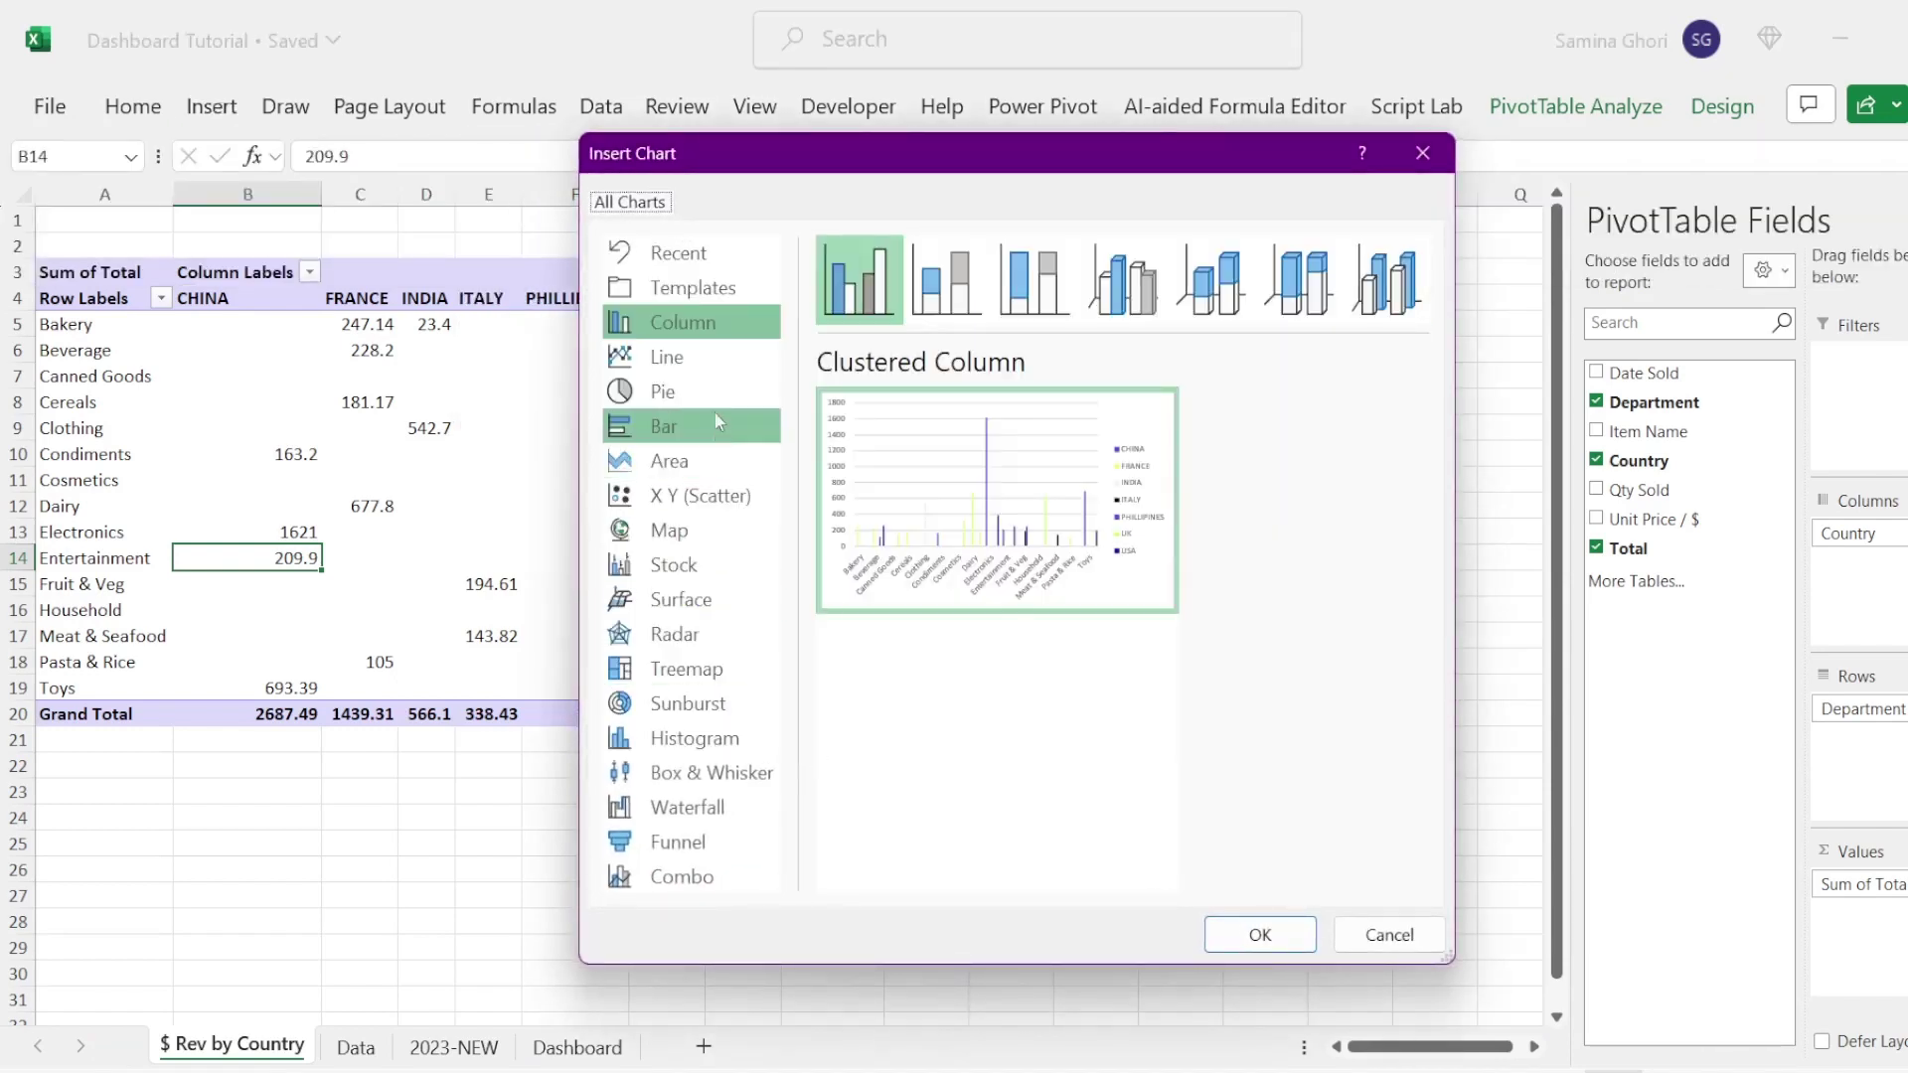
left_click(952, 288)
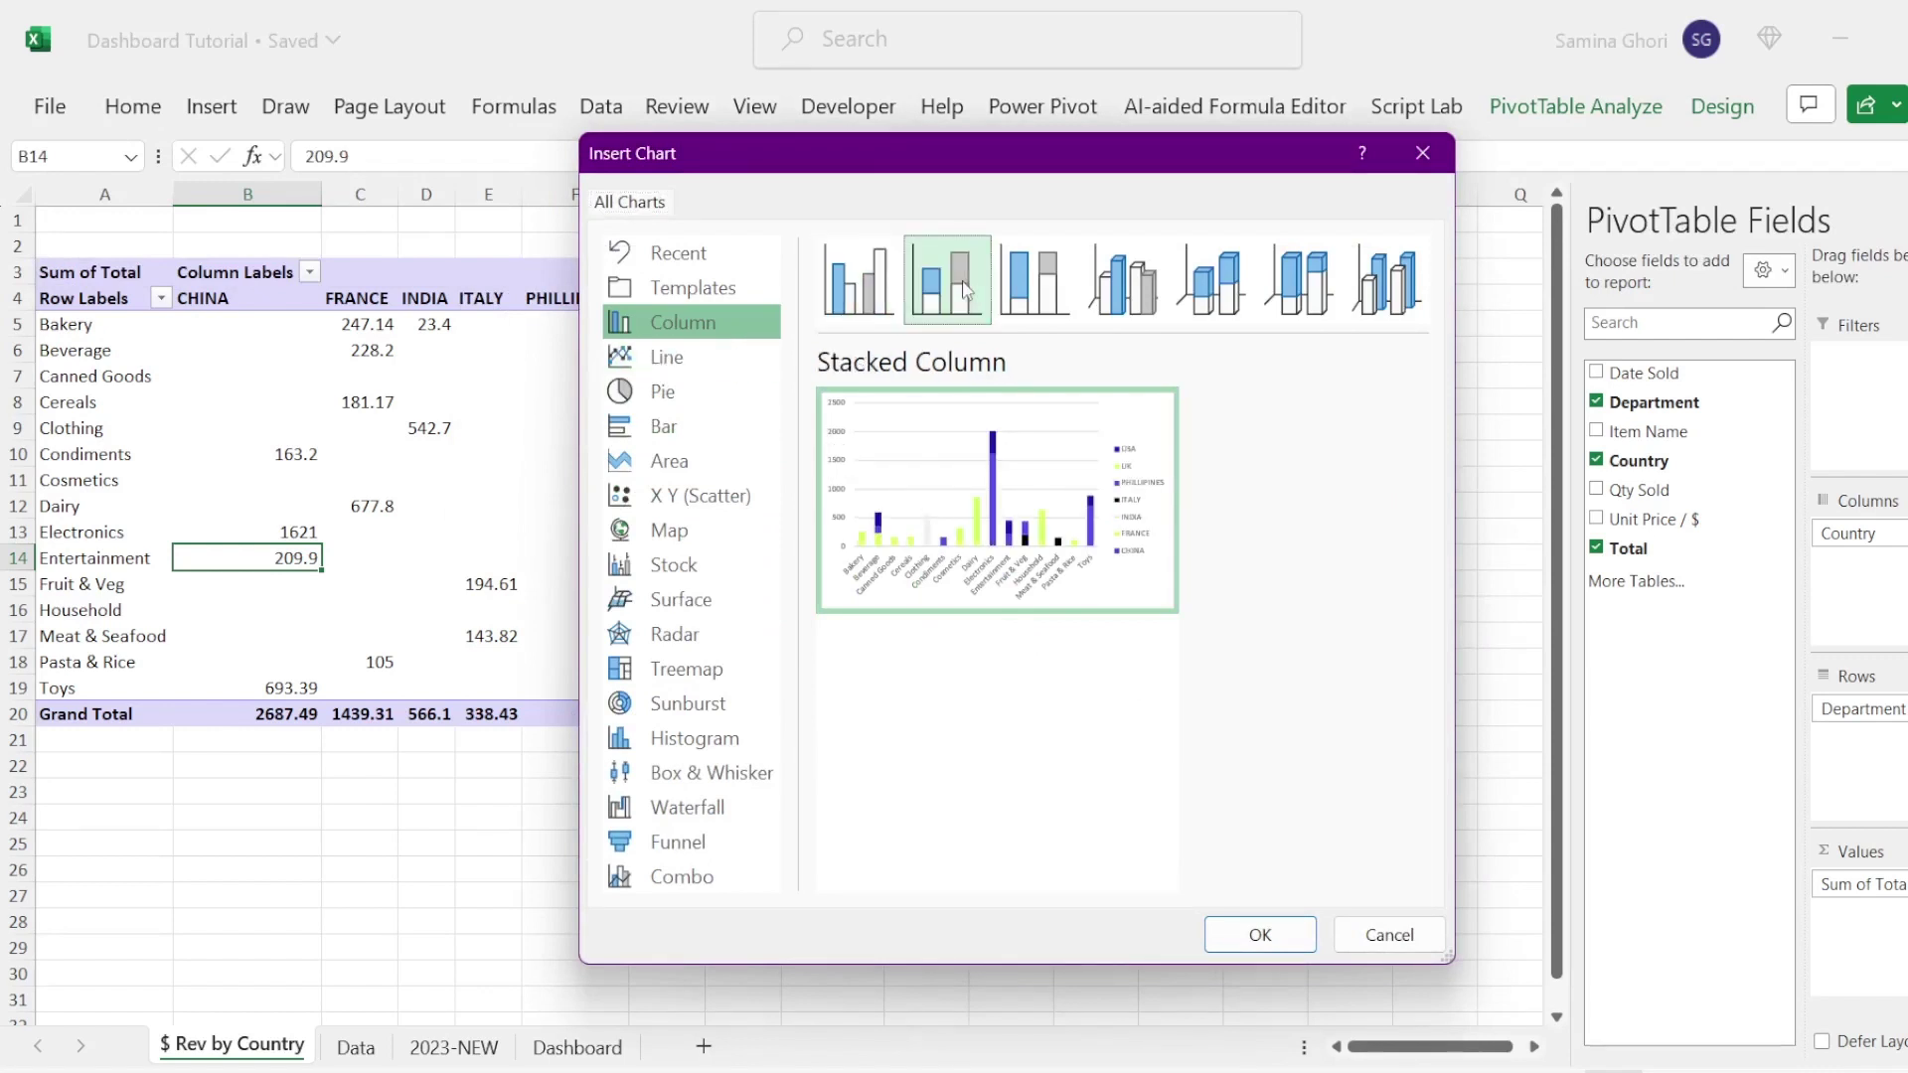
mouse_move(954, 464)
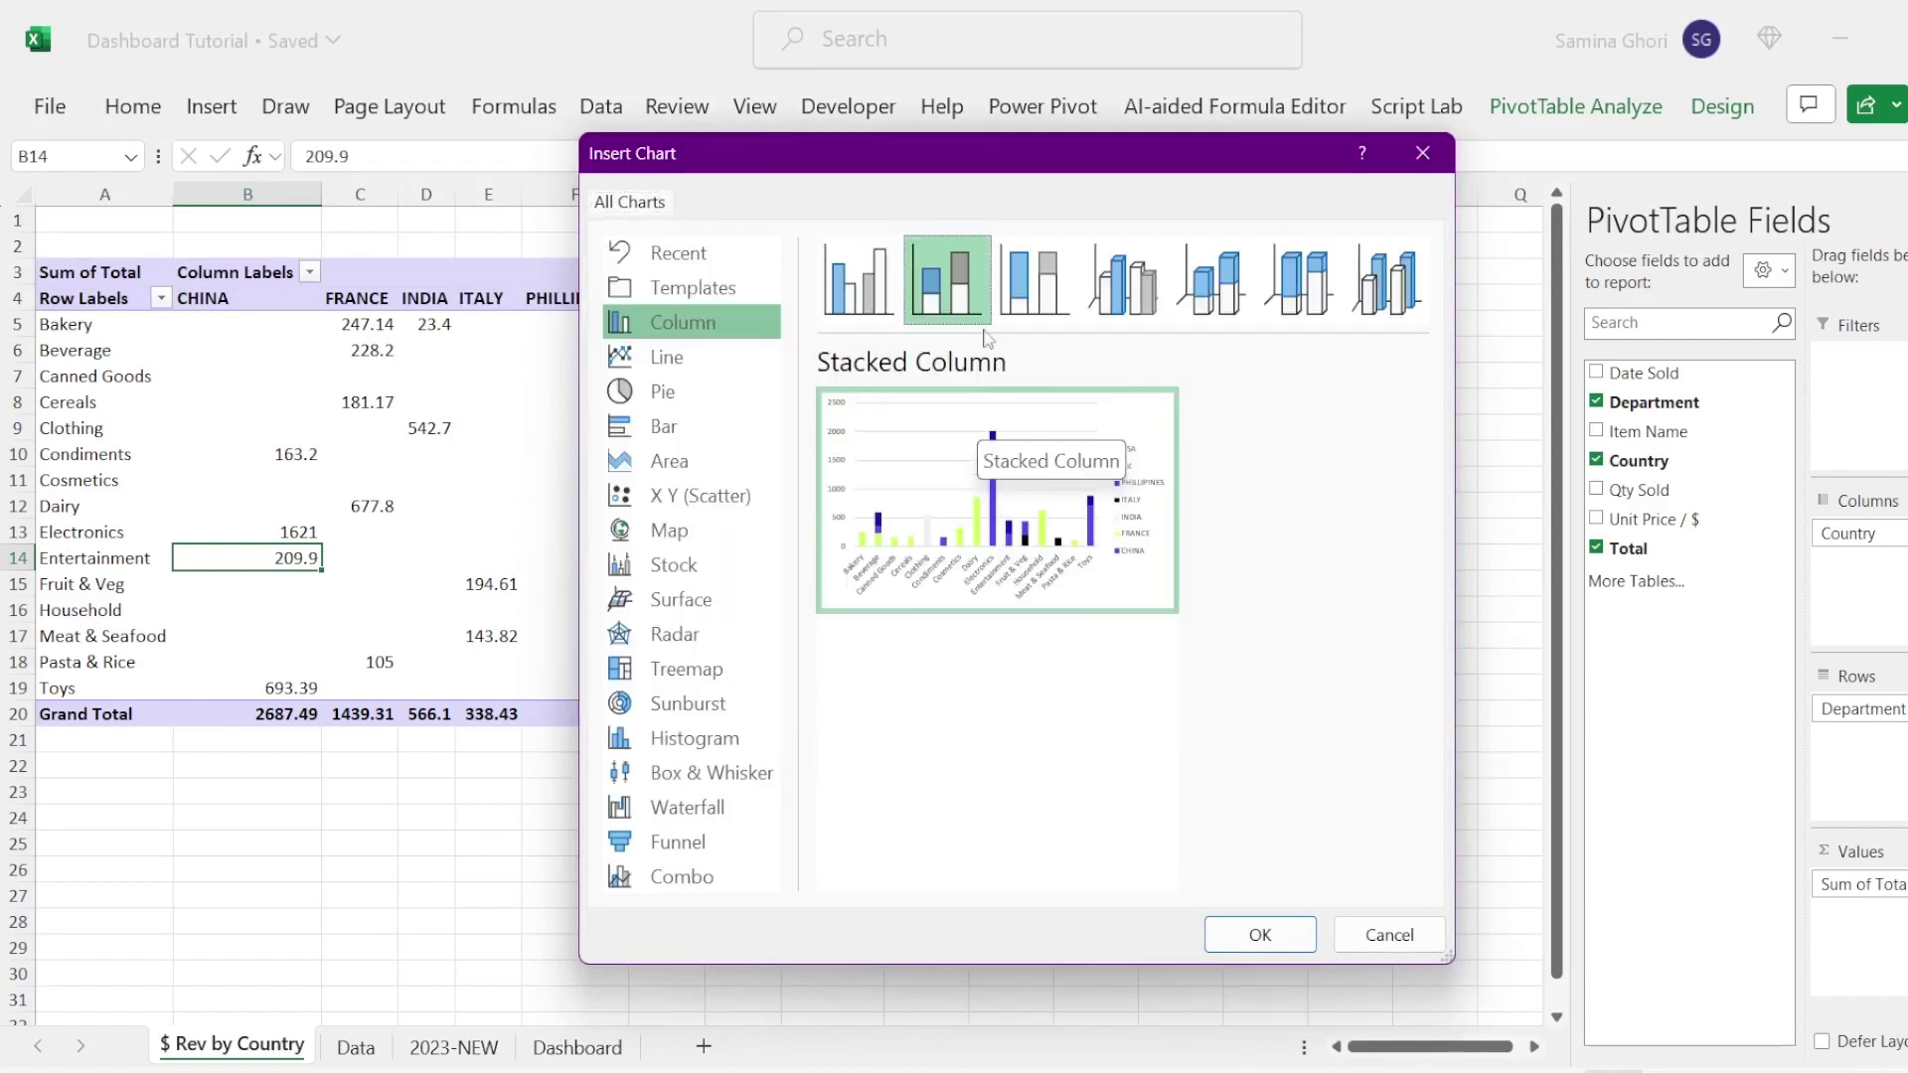
left_click(1039, 295)
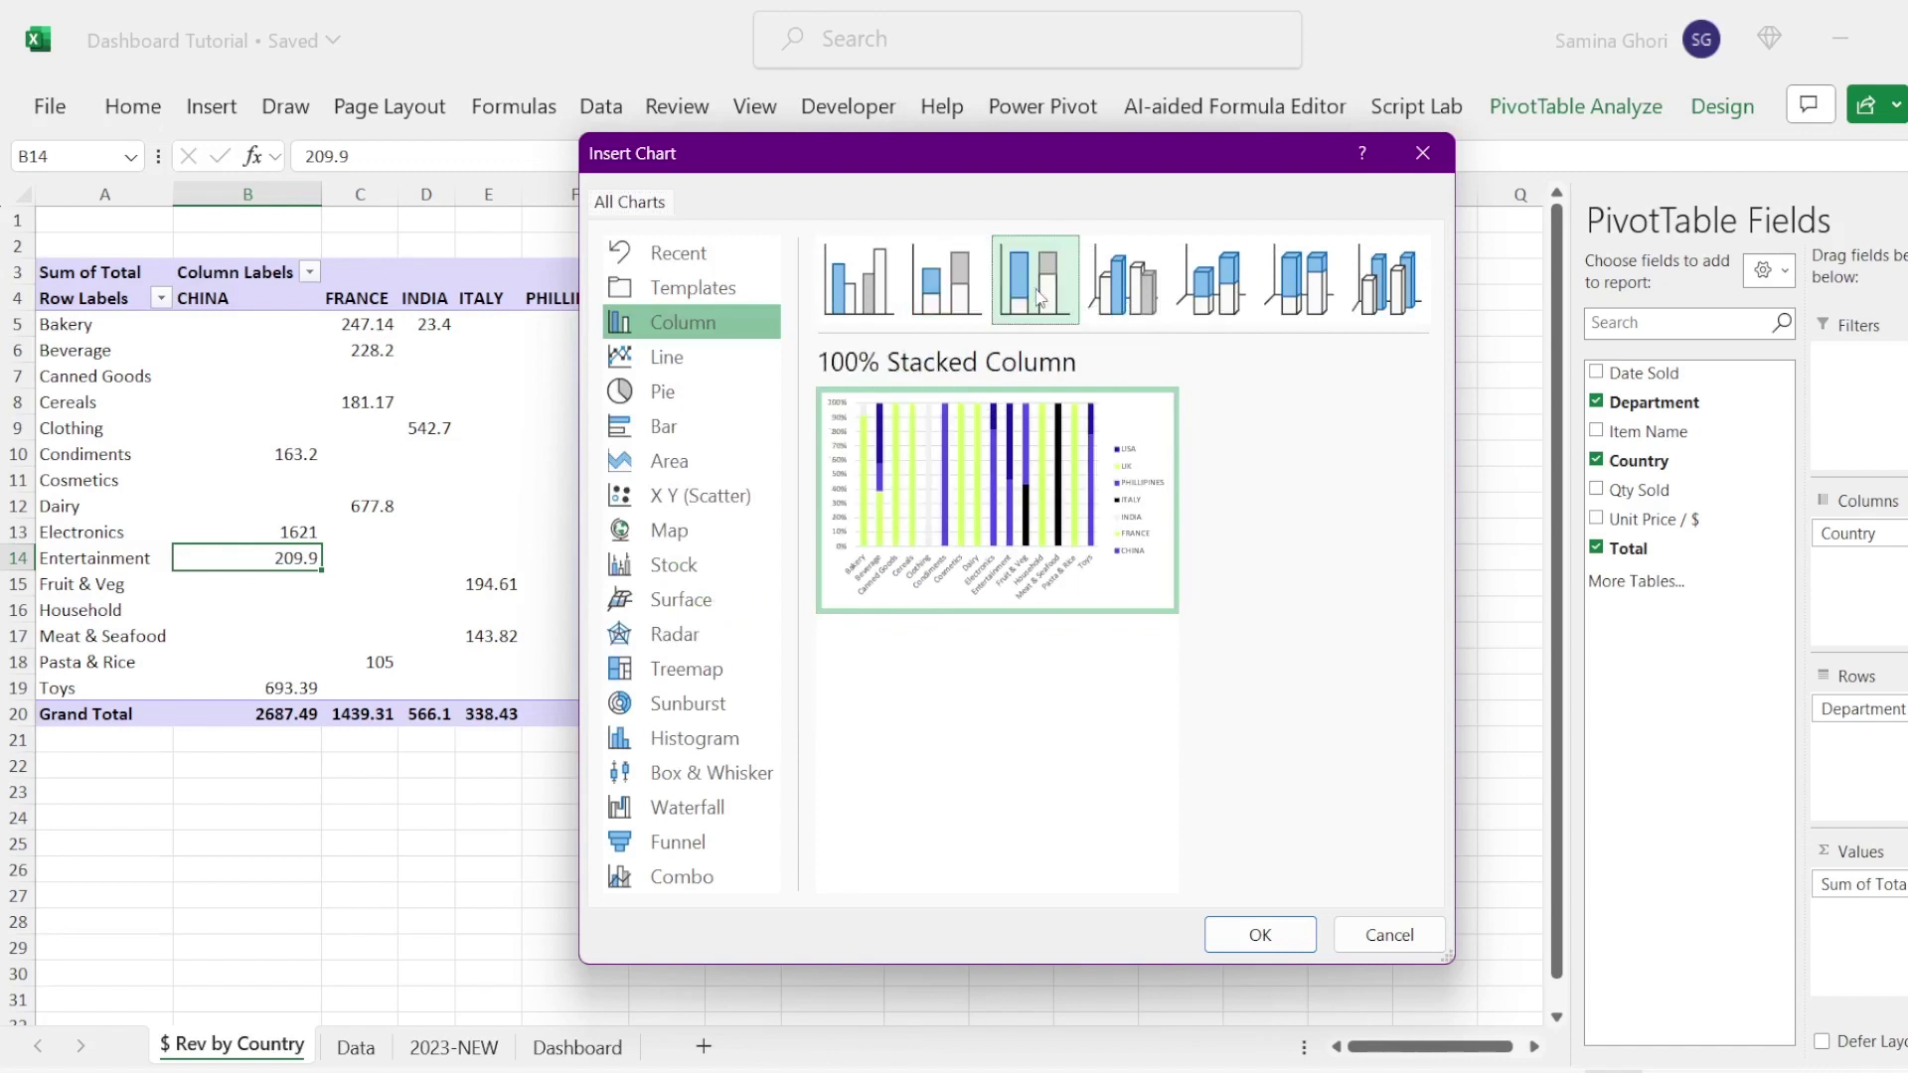
left_click(656, 366)
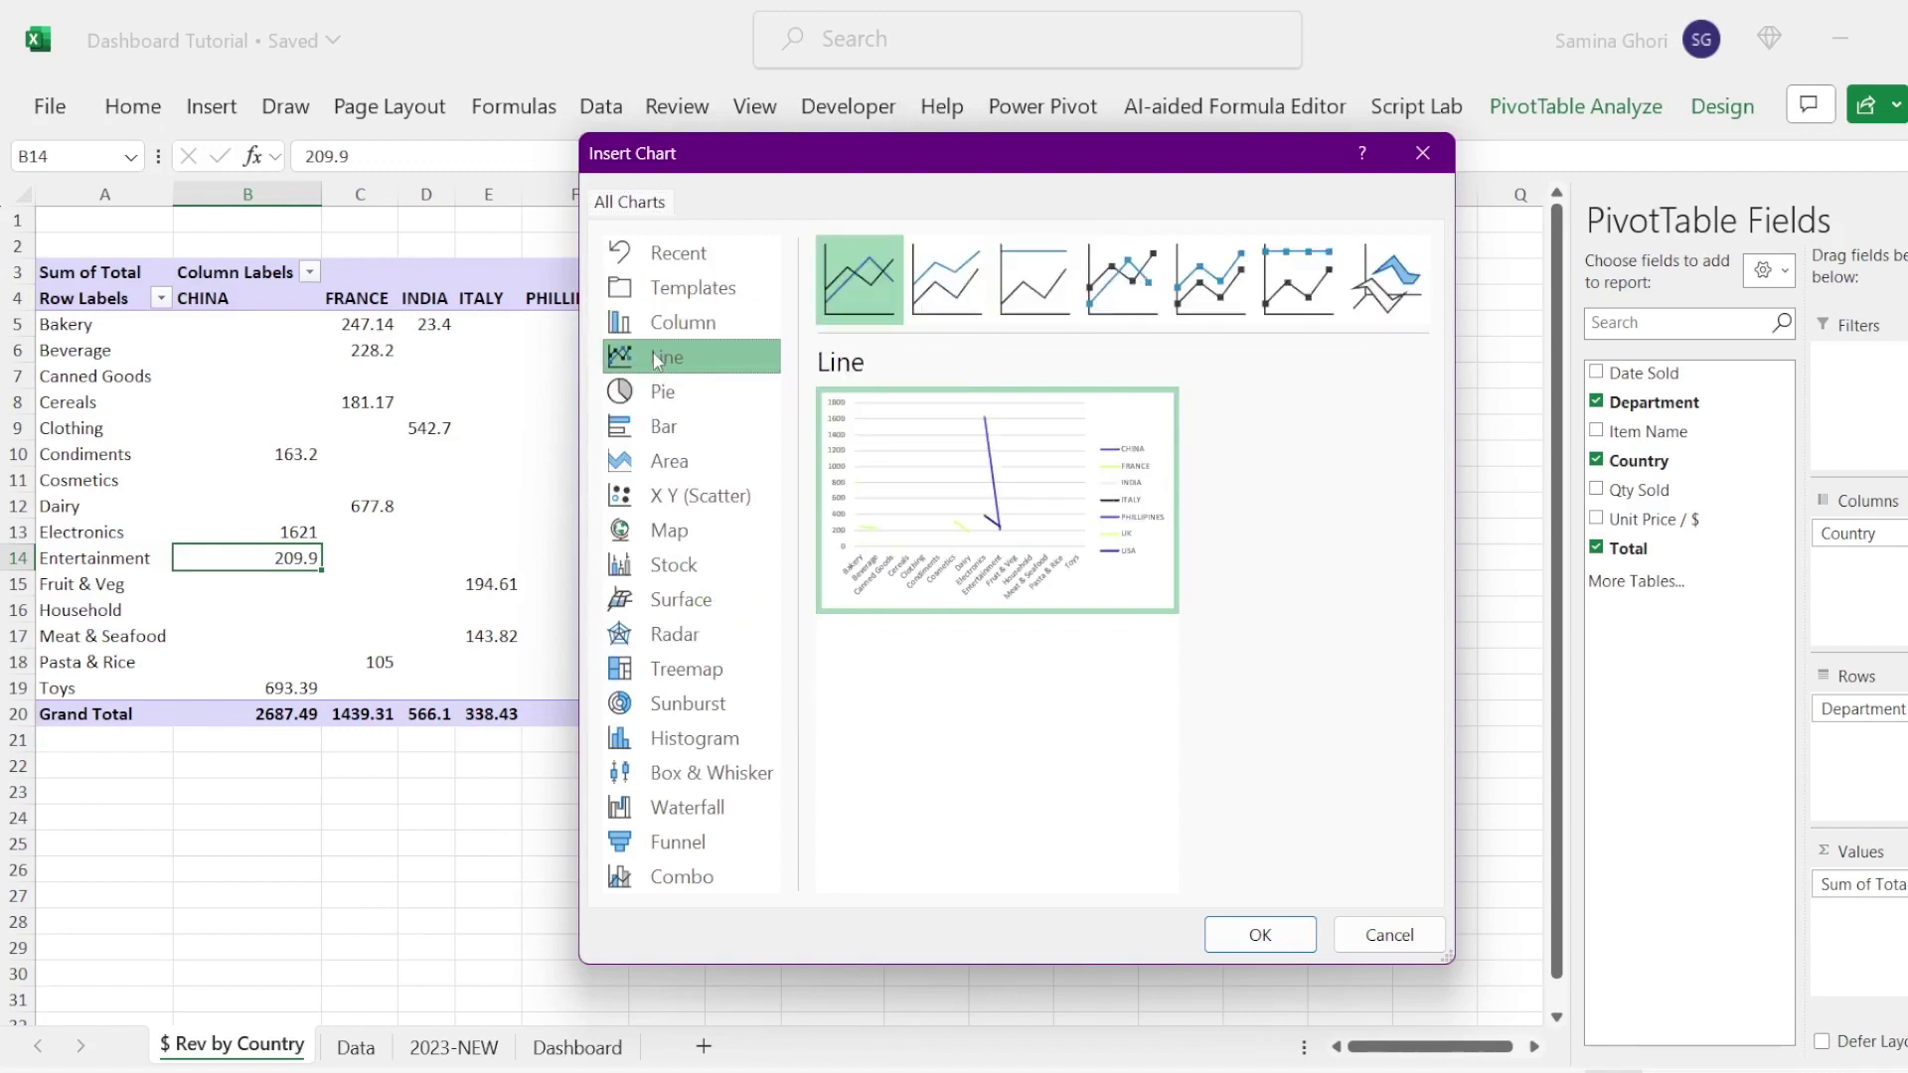
left_click(666, 292)
left_click(676, 257)
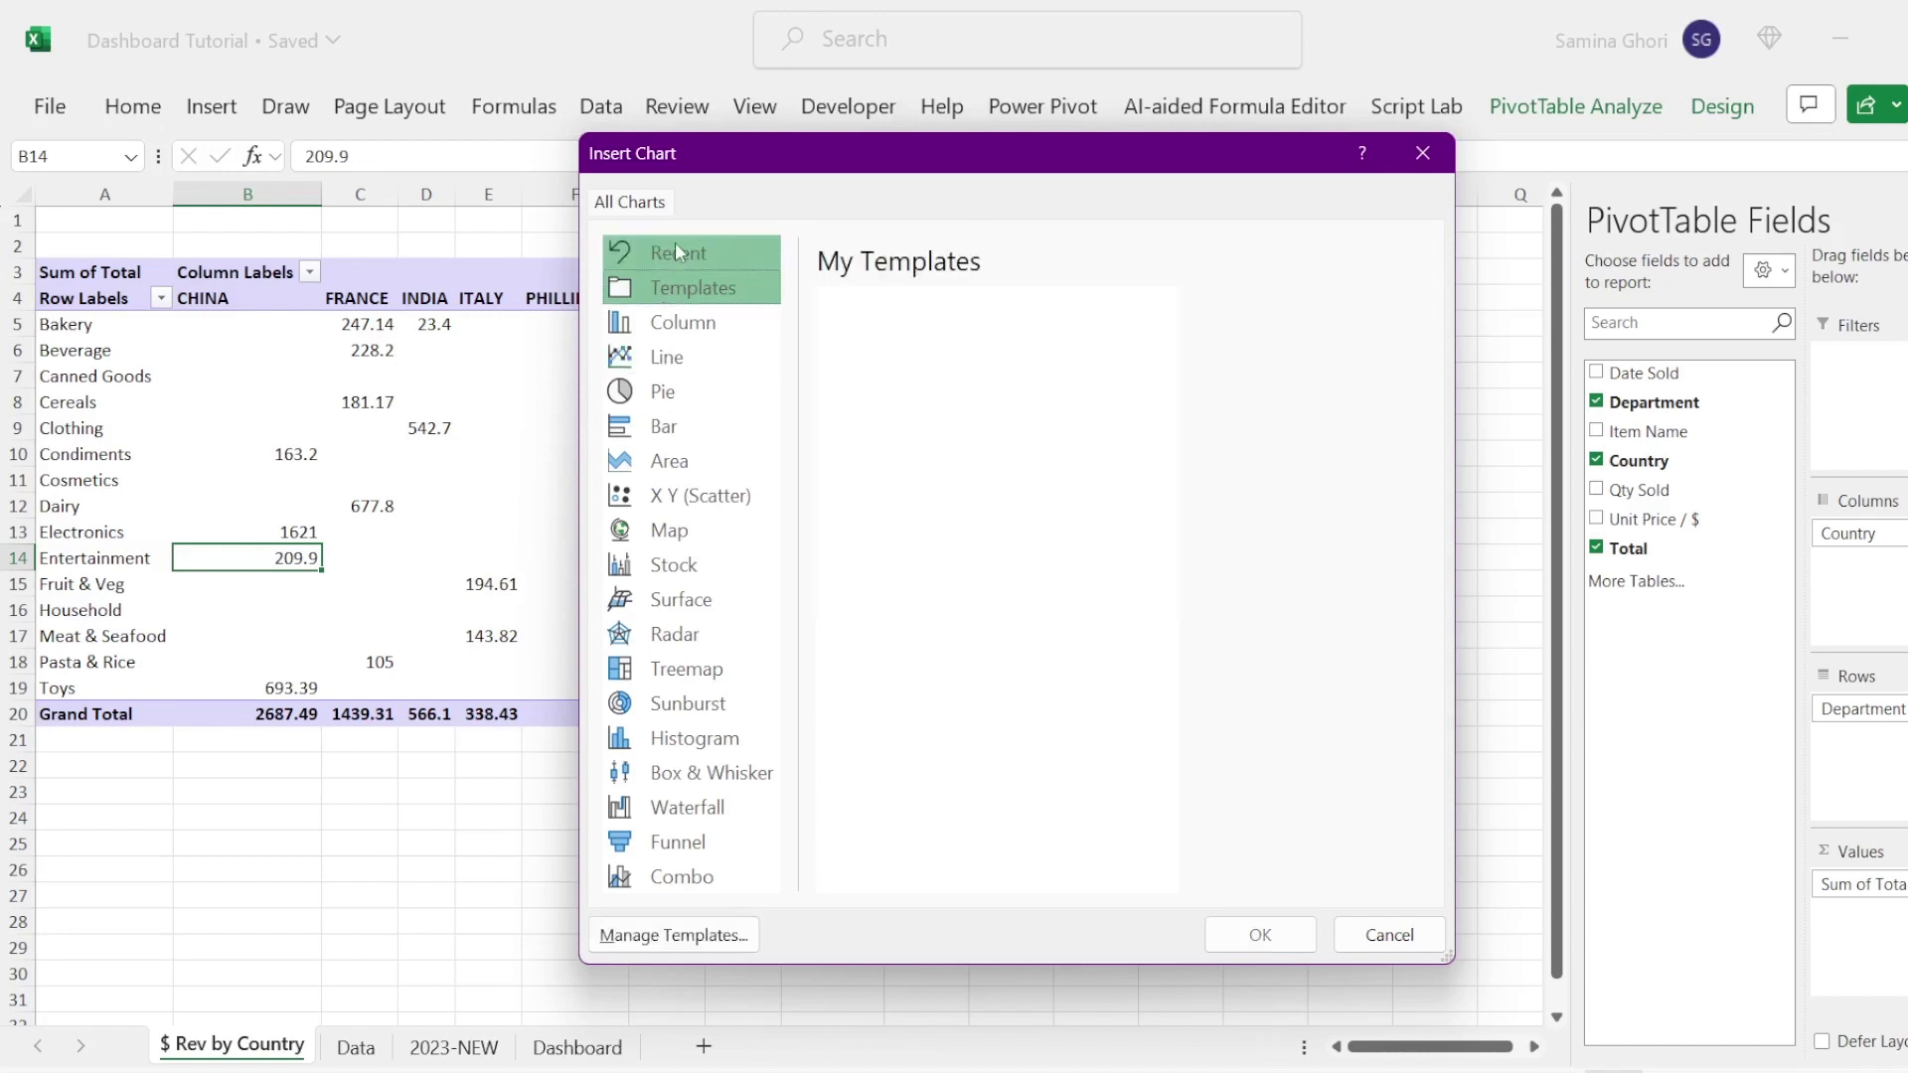
left_click(666, 330)
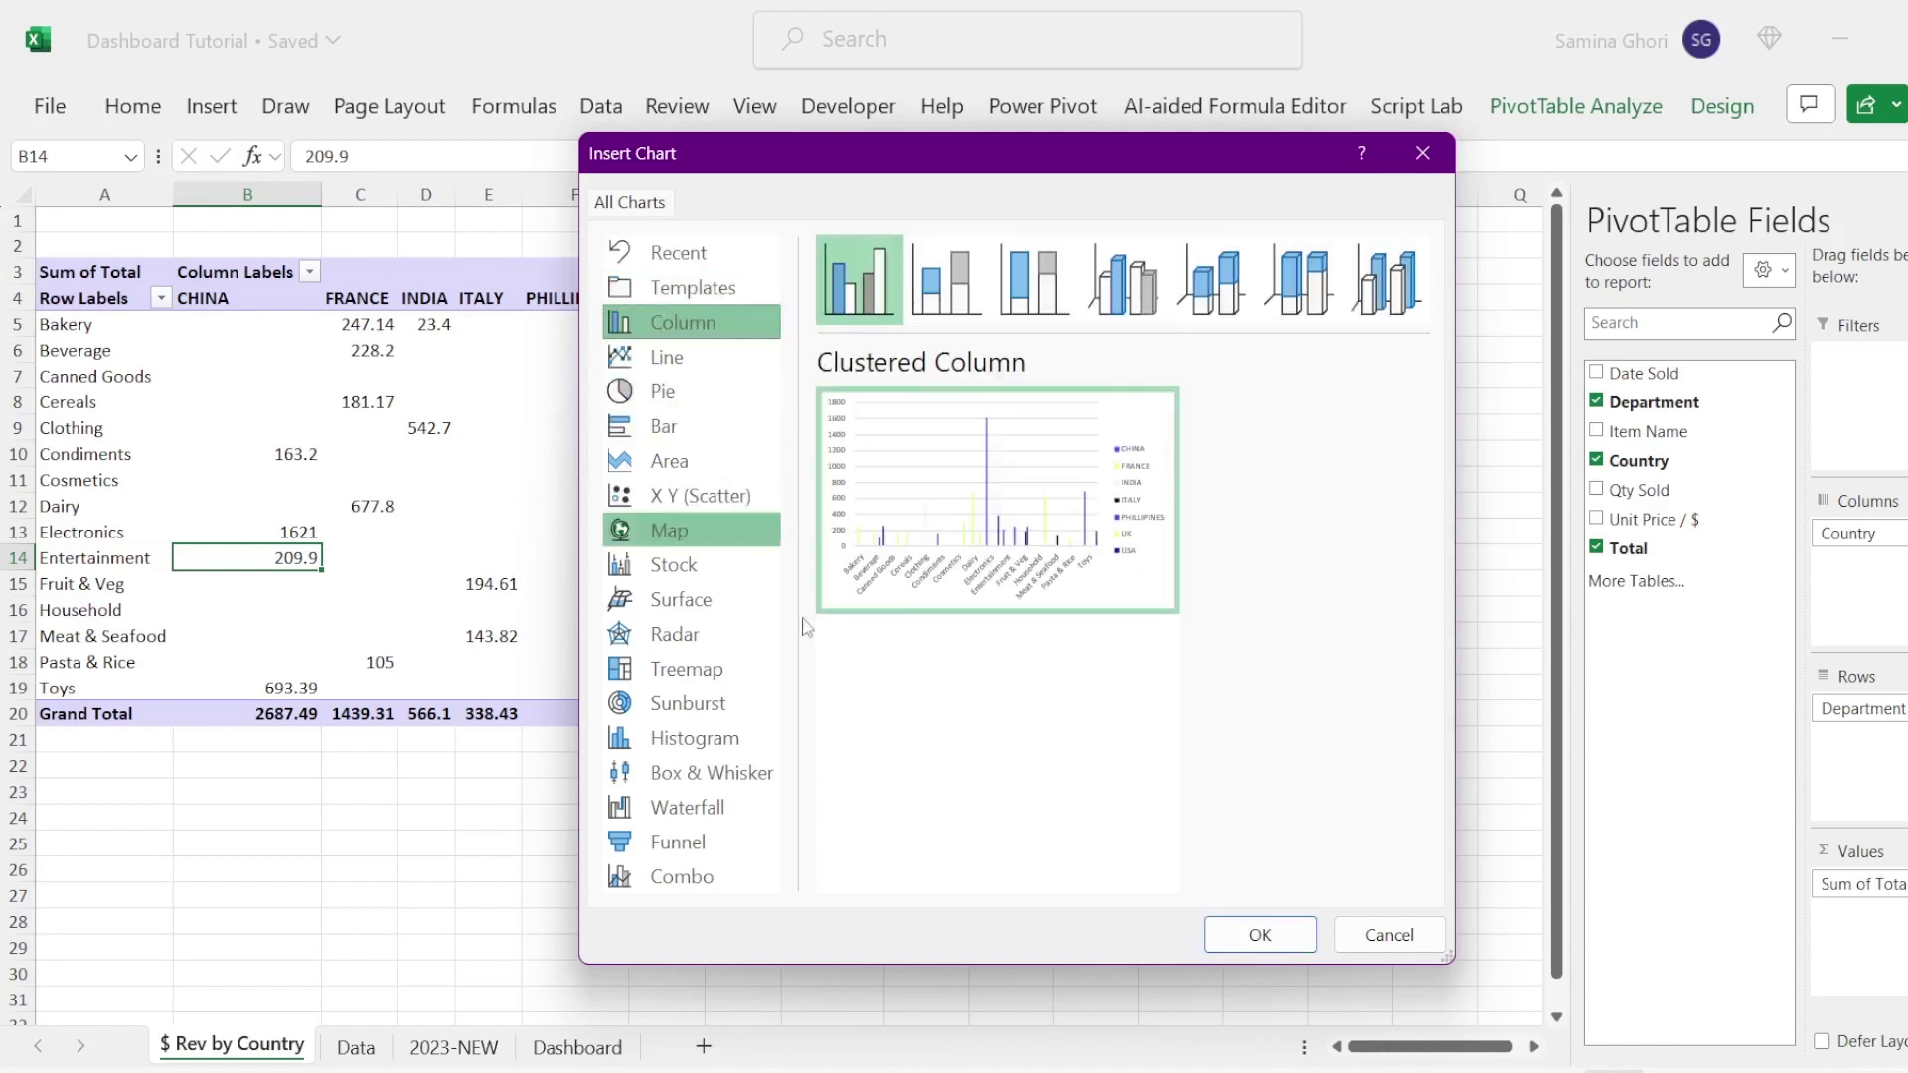
left_click_drag(1384, 930, 597, 503)
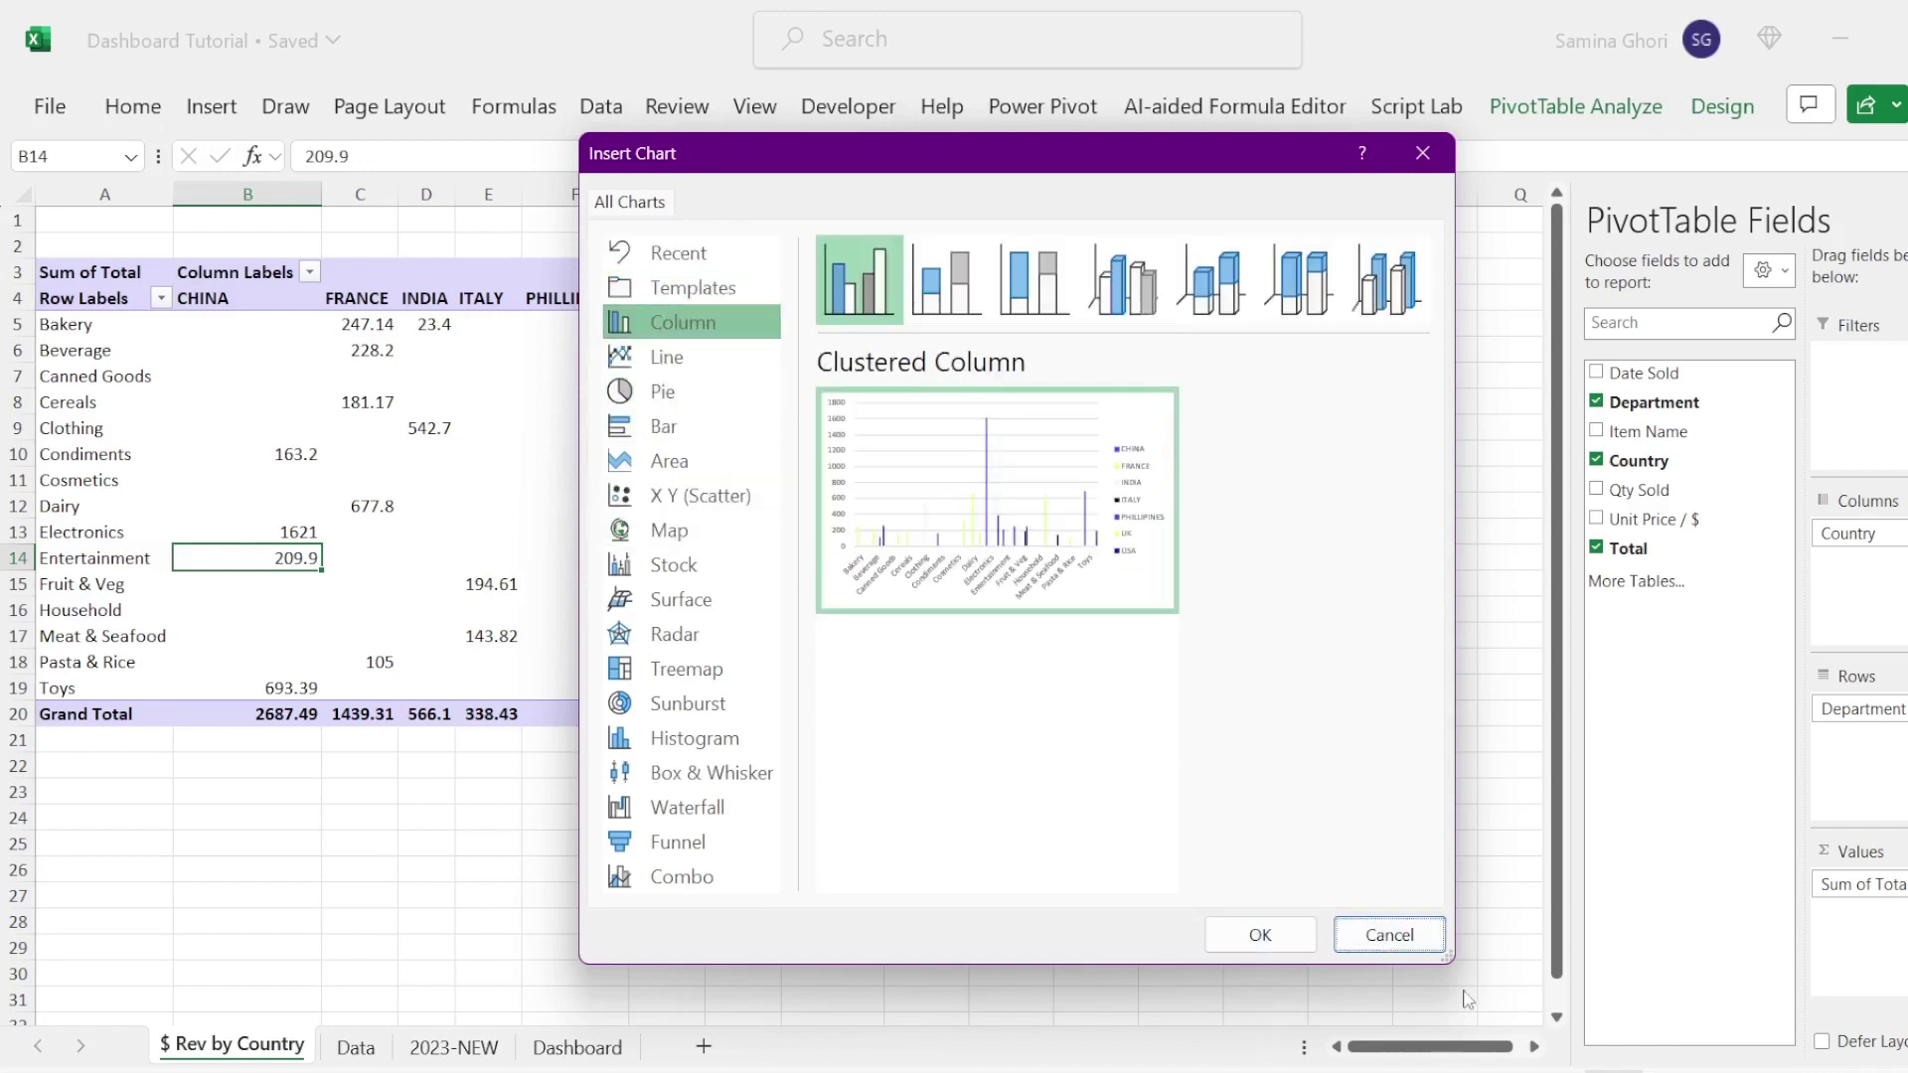
left_click(1389, 934)
Step: Swap the pivot table fields so that Department is in columns and Country is in rows
mouse_move(1866, 543)
left_mouse_down()
mouse_move(1844, 790)
mouse_move(1863, 537)
left_mouse_up()
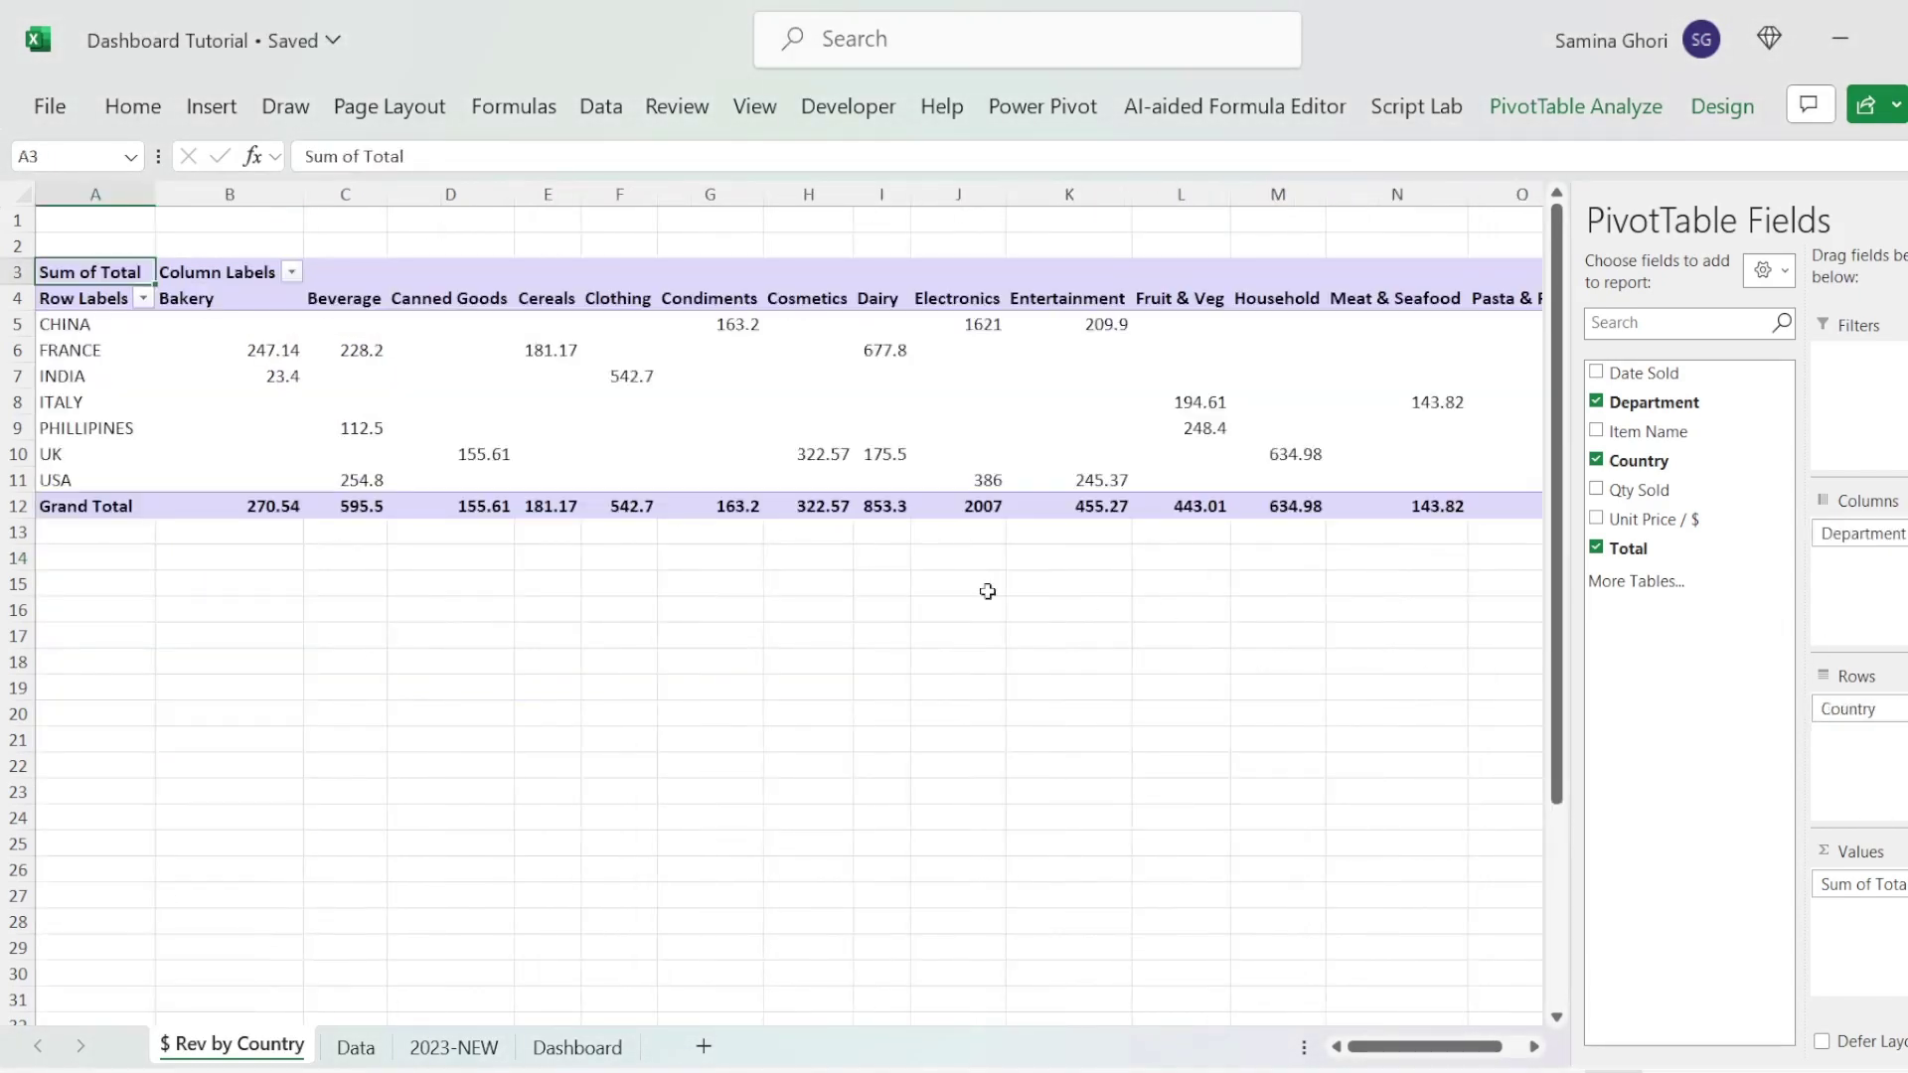
left_click(326, 366)
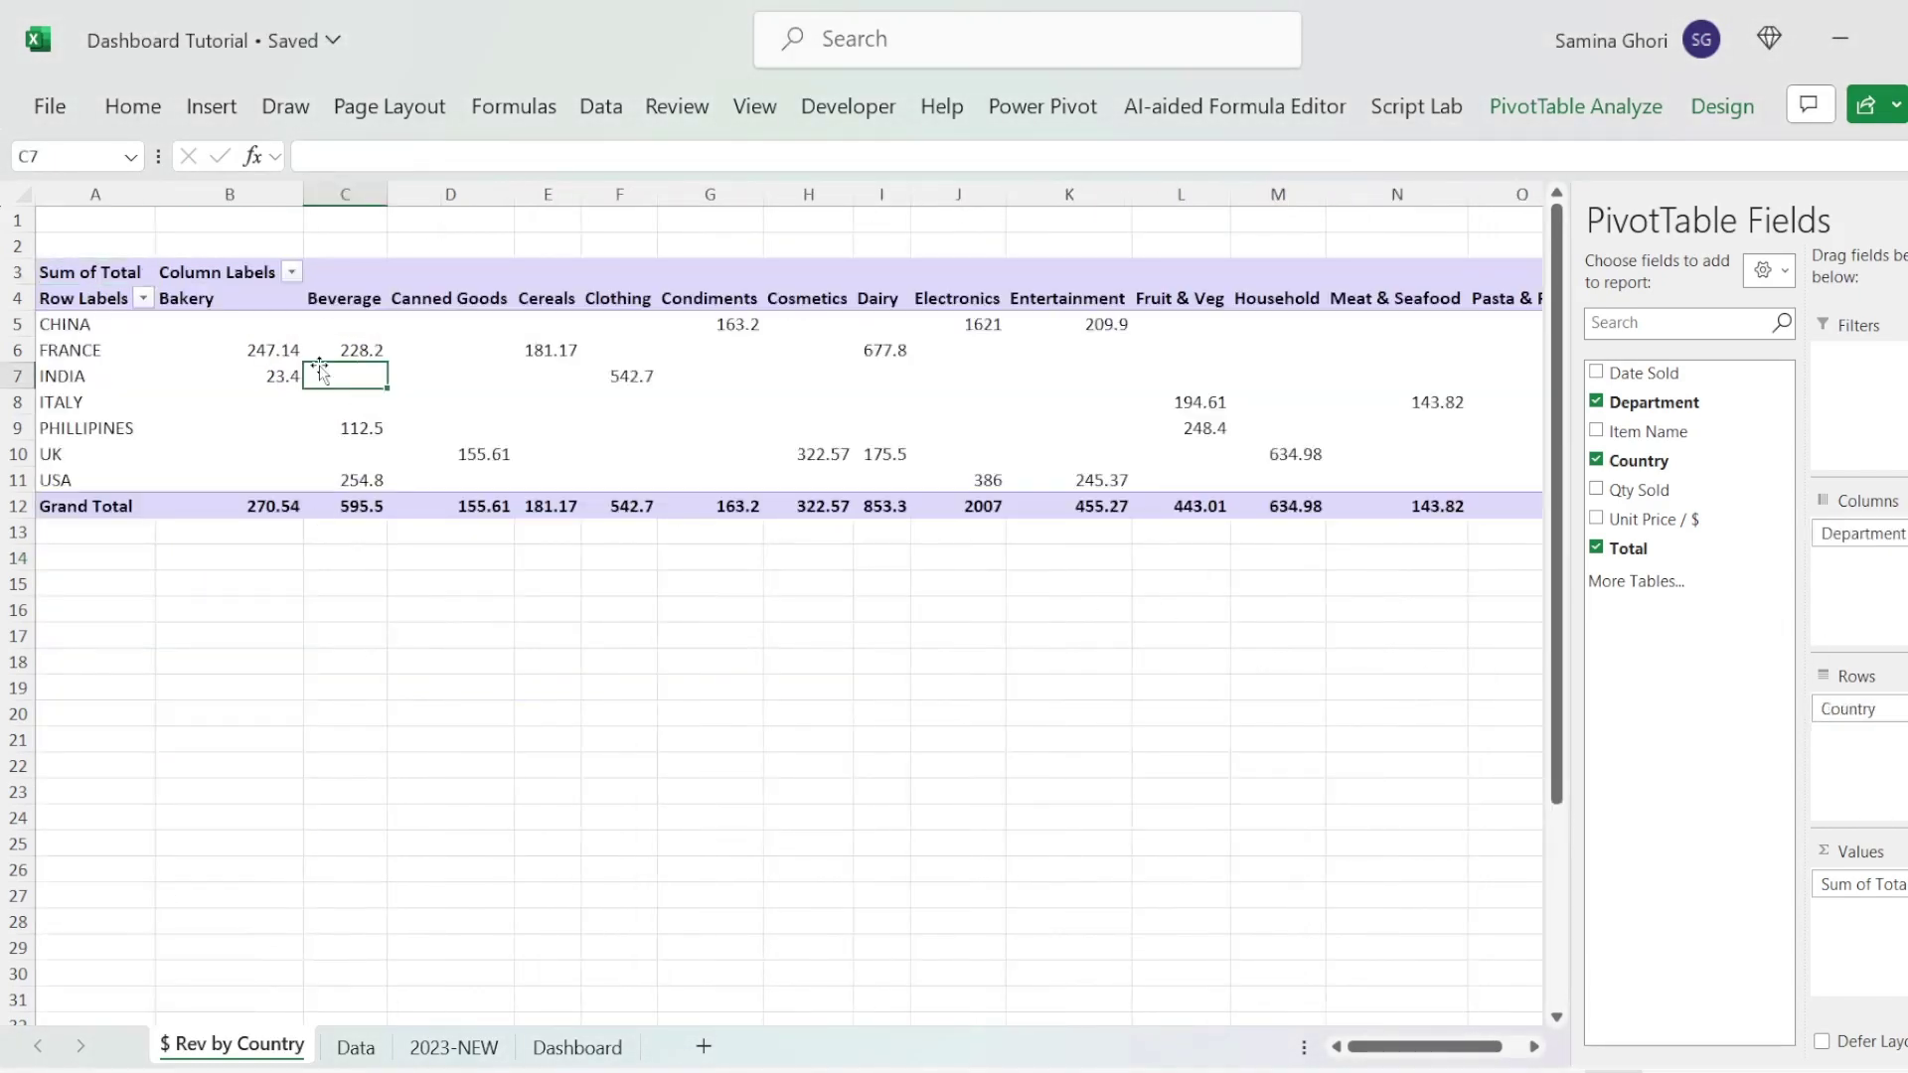
Step: Insert a stacked column chart from the pivot table and place it below the table
left_click(210, 108)
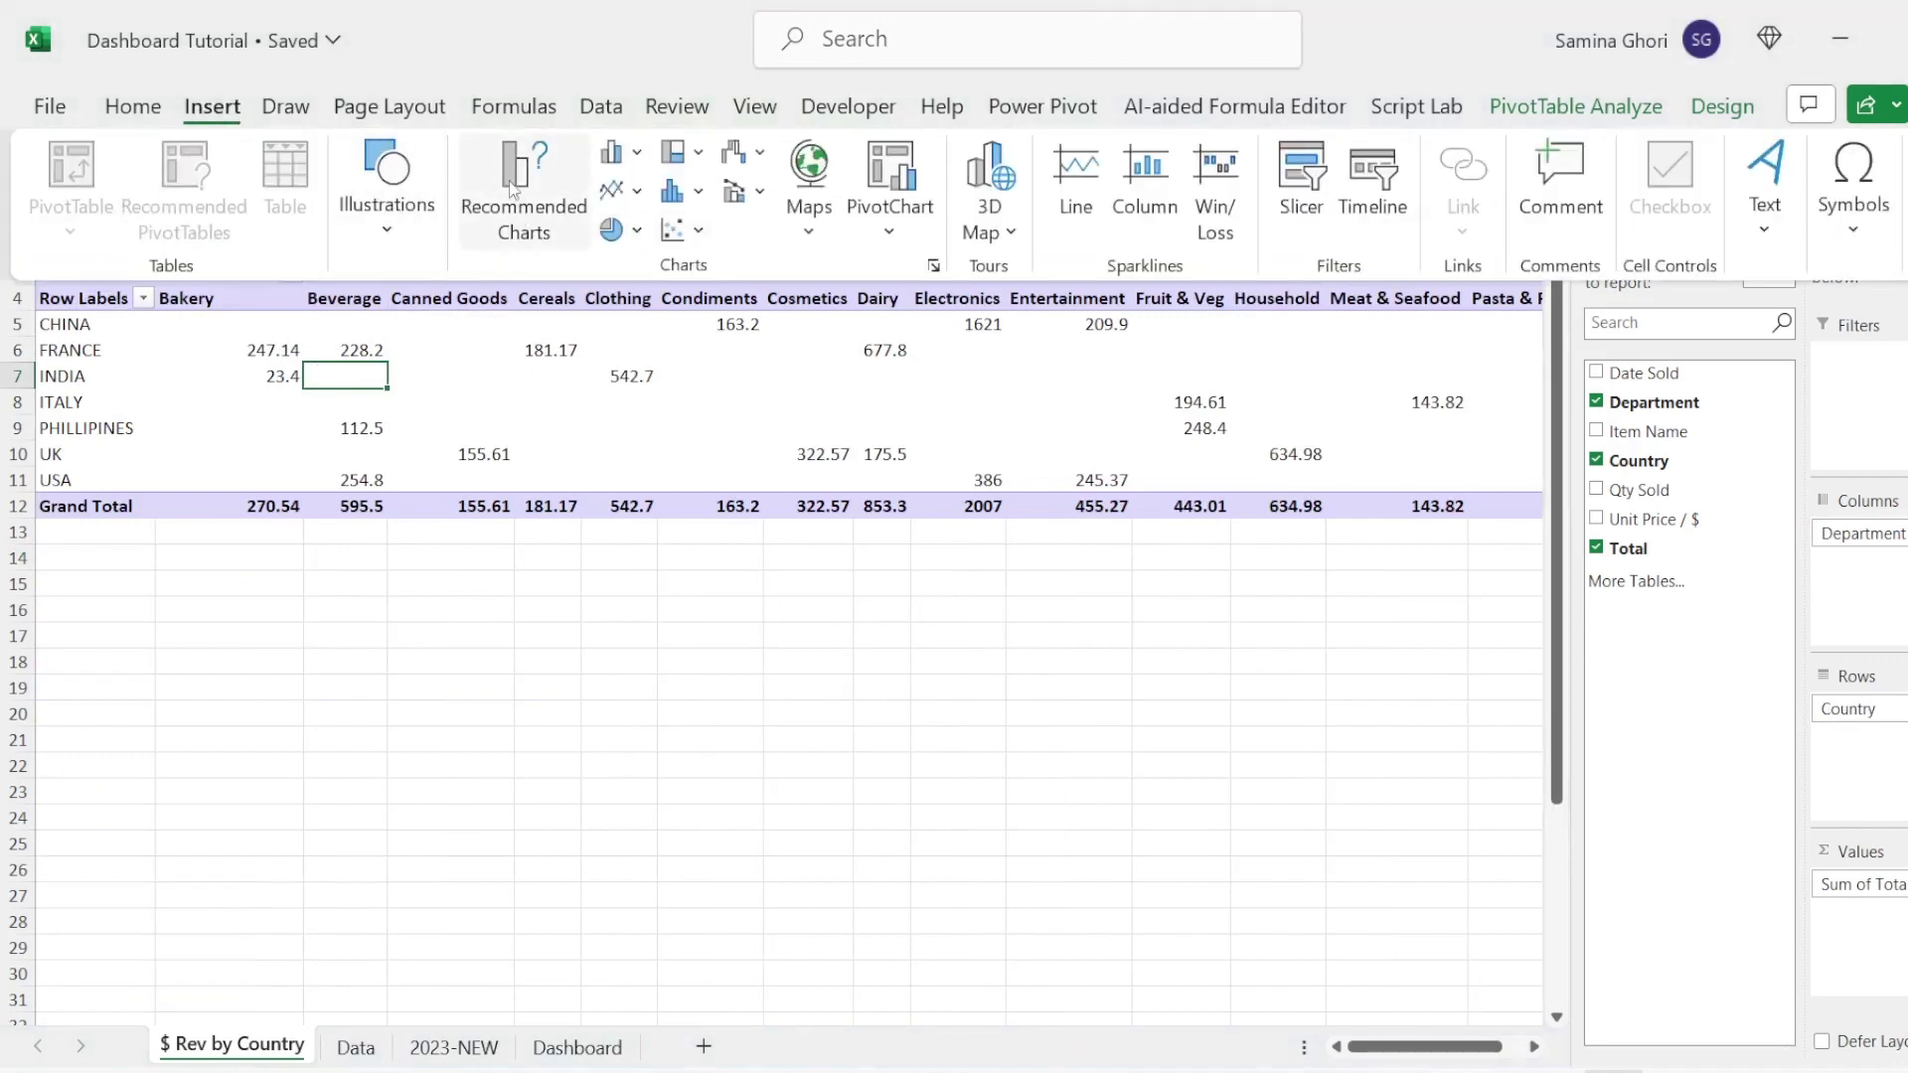
left_click(512, 189)
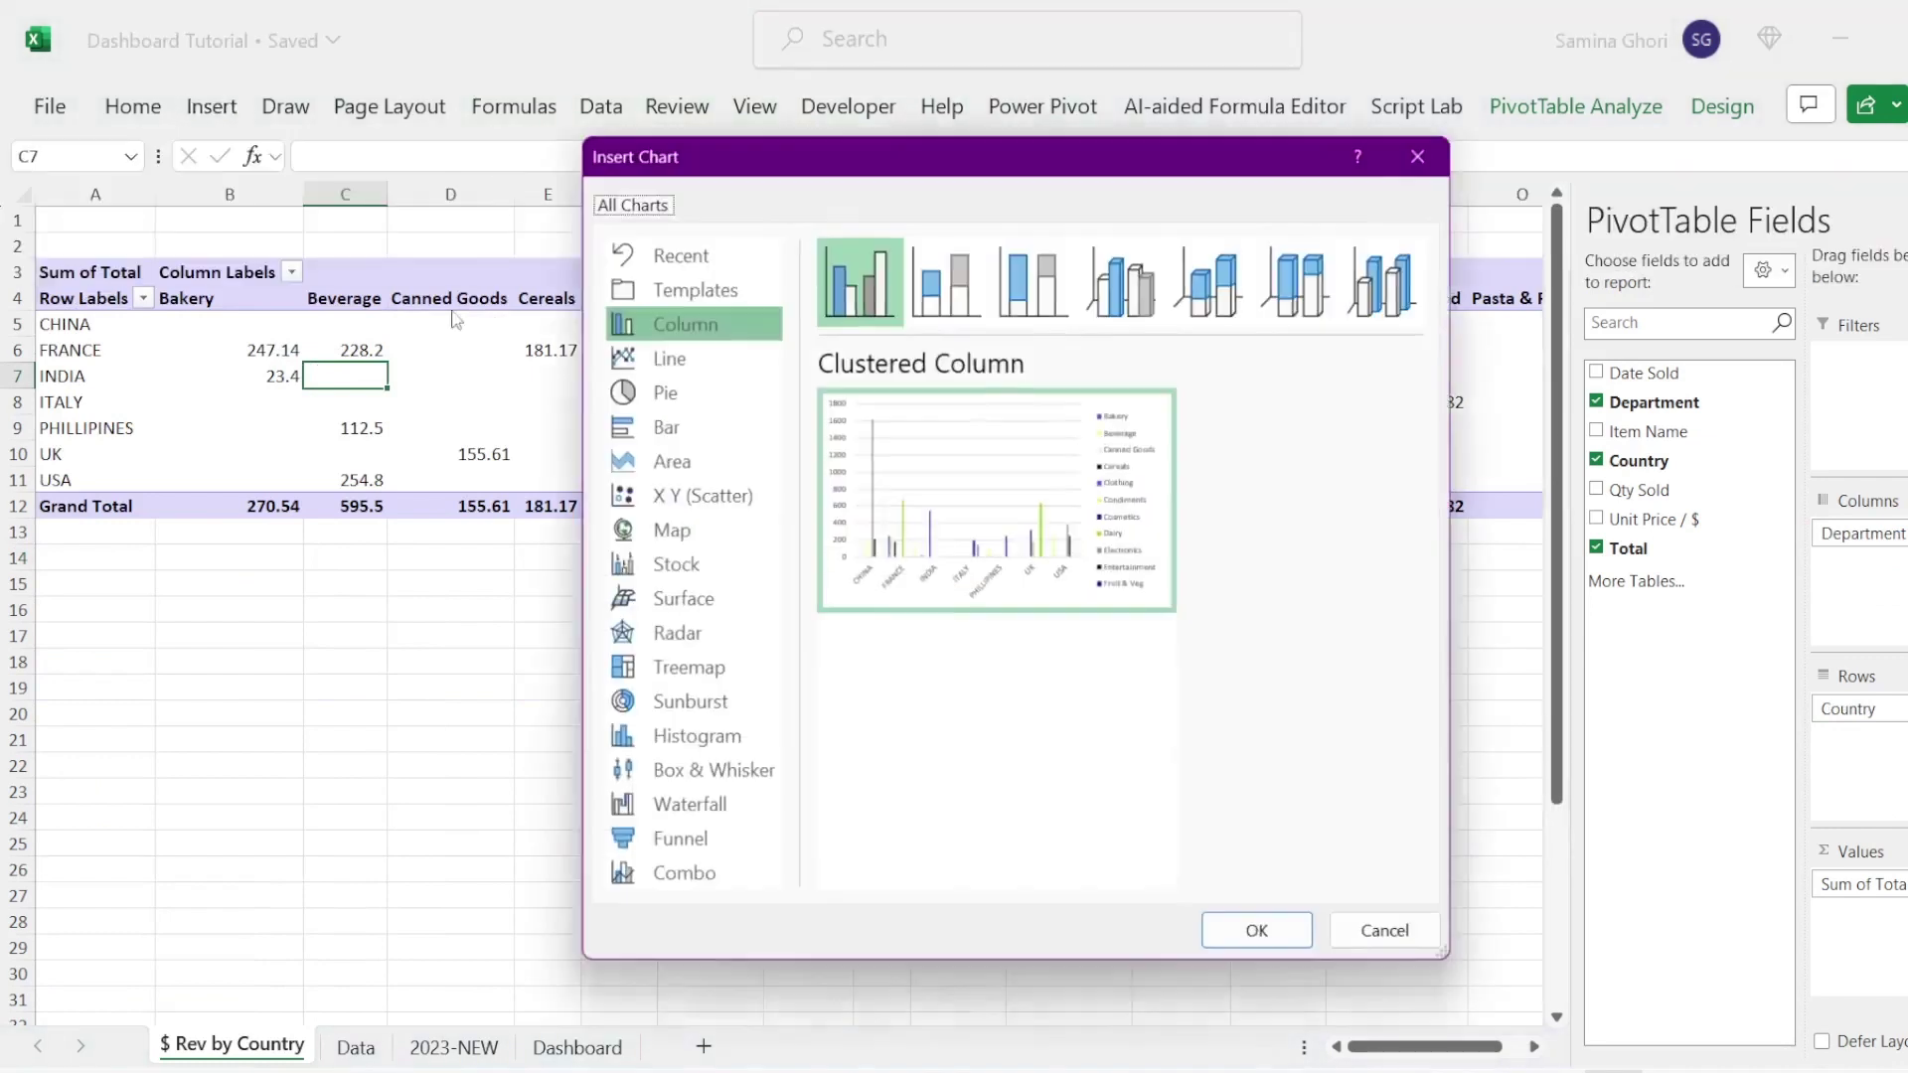
left_click(974, 277)
mouse_move(893, 593)
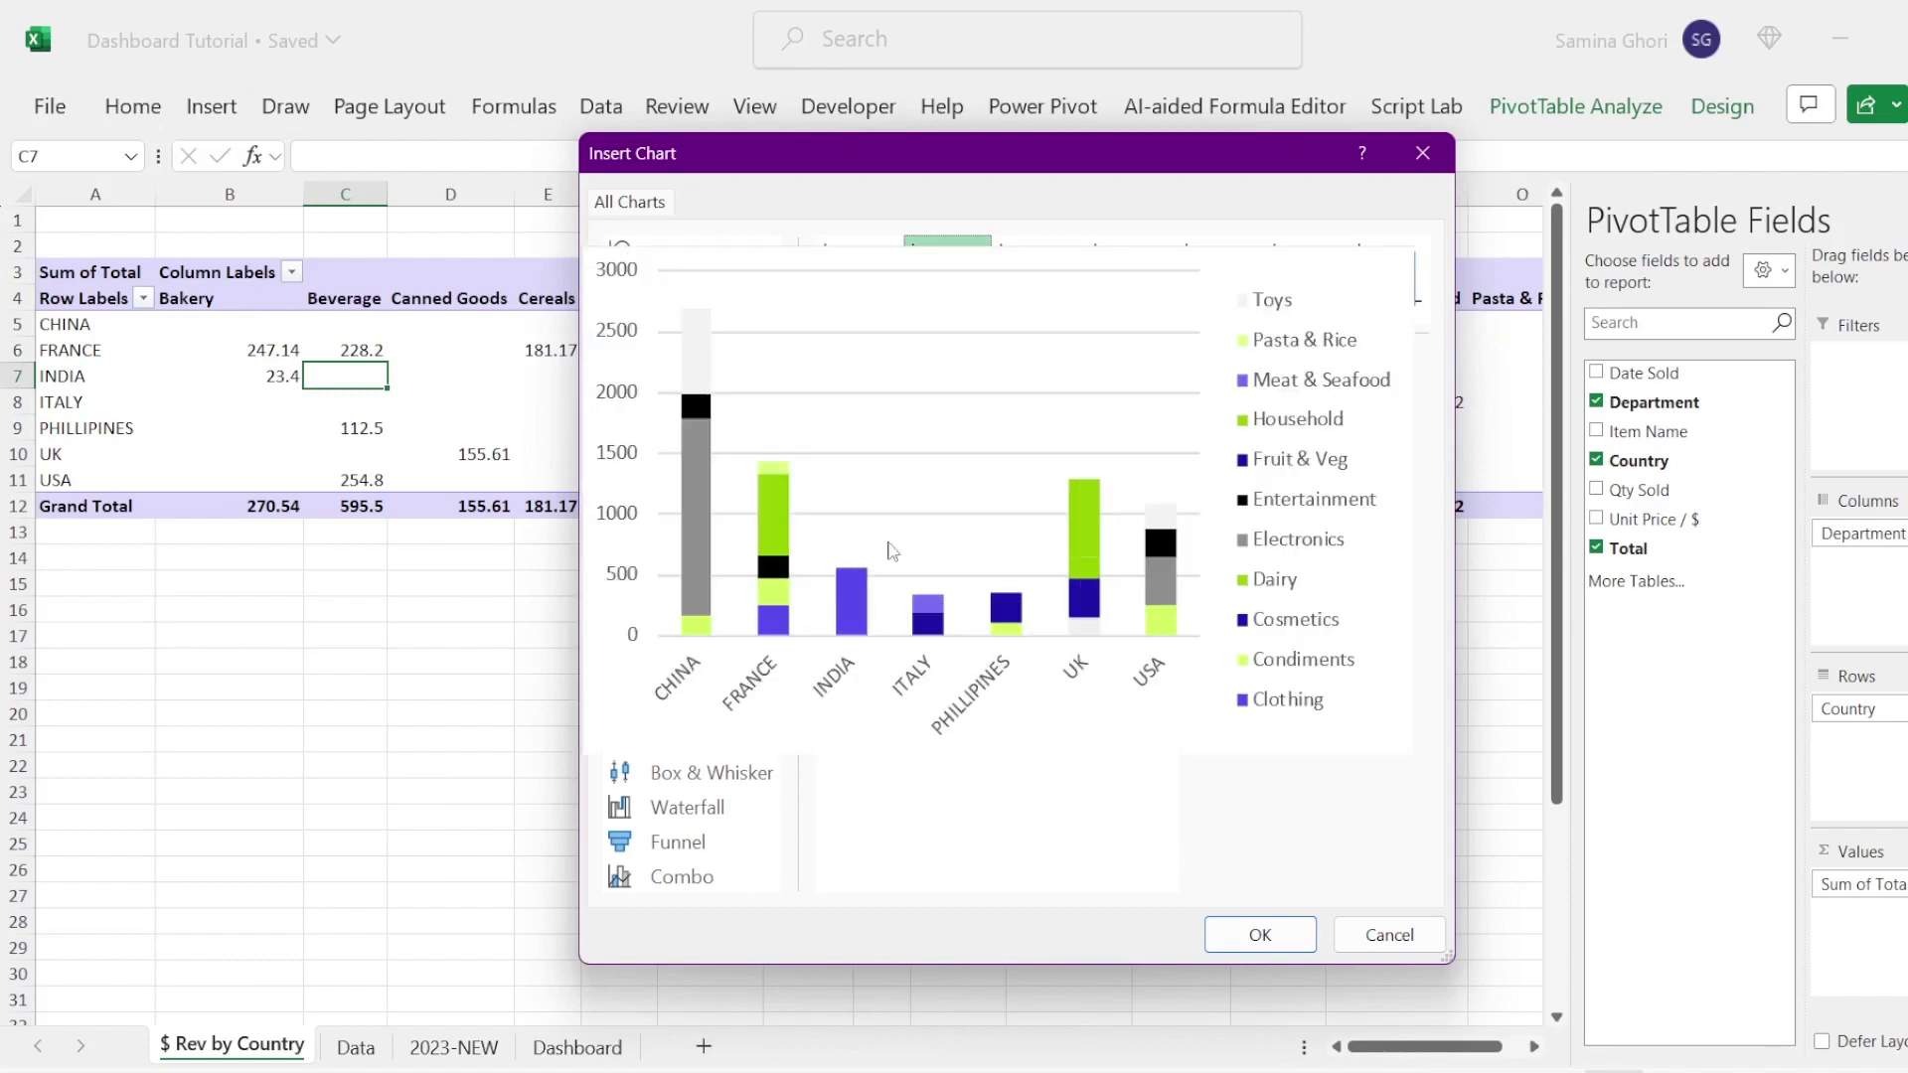
left_click(1258, 936)
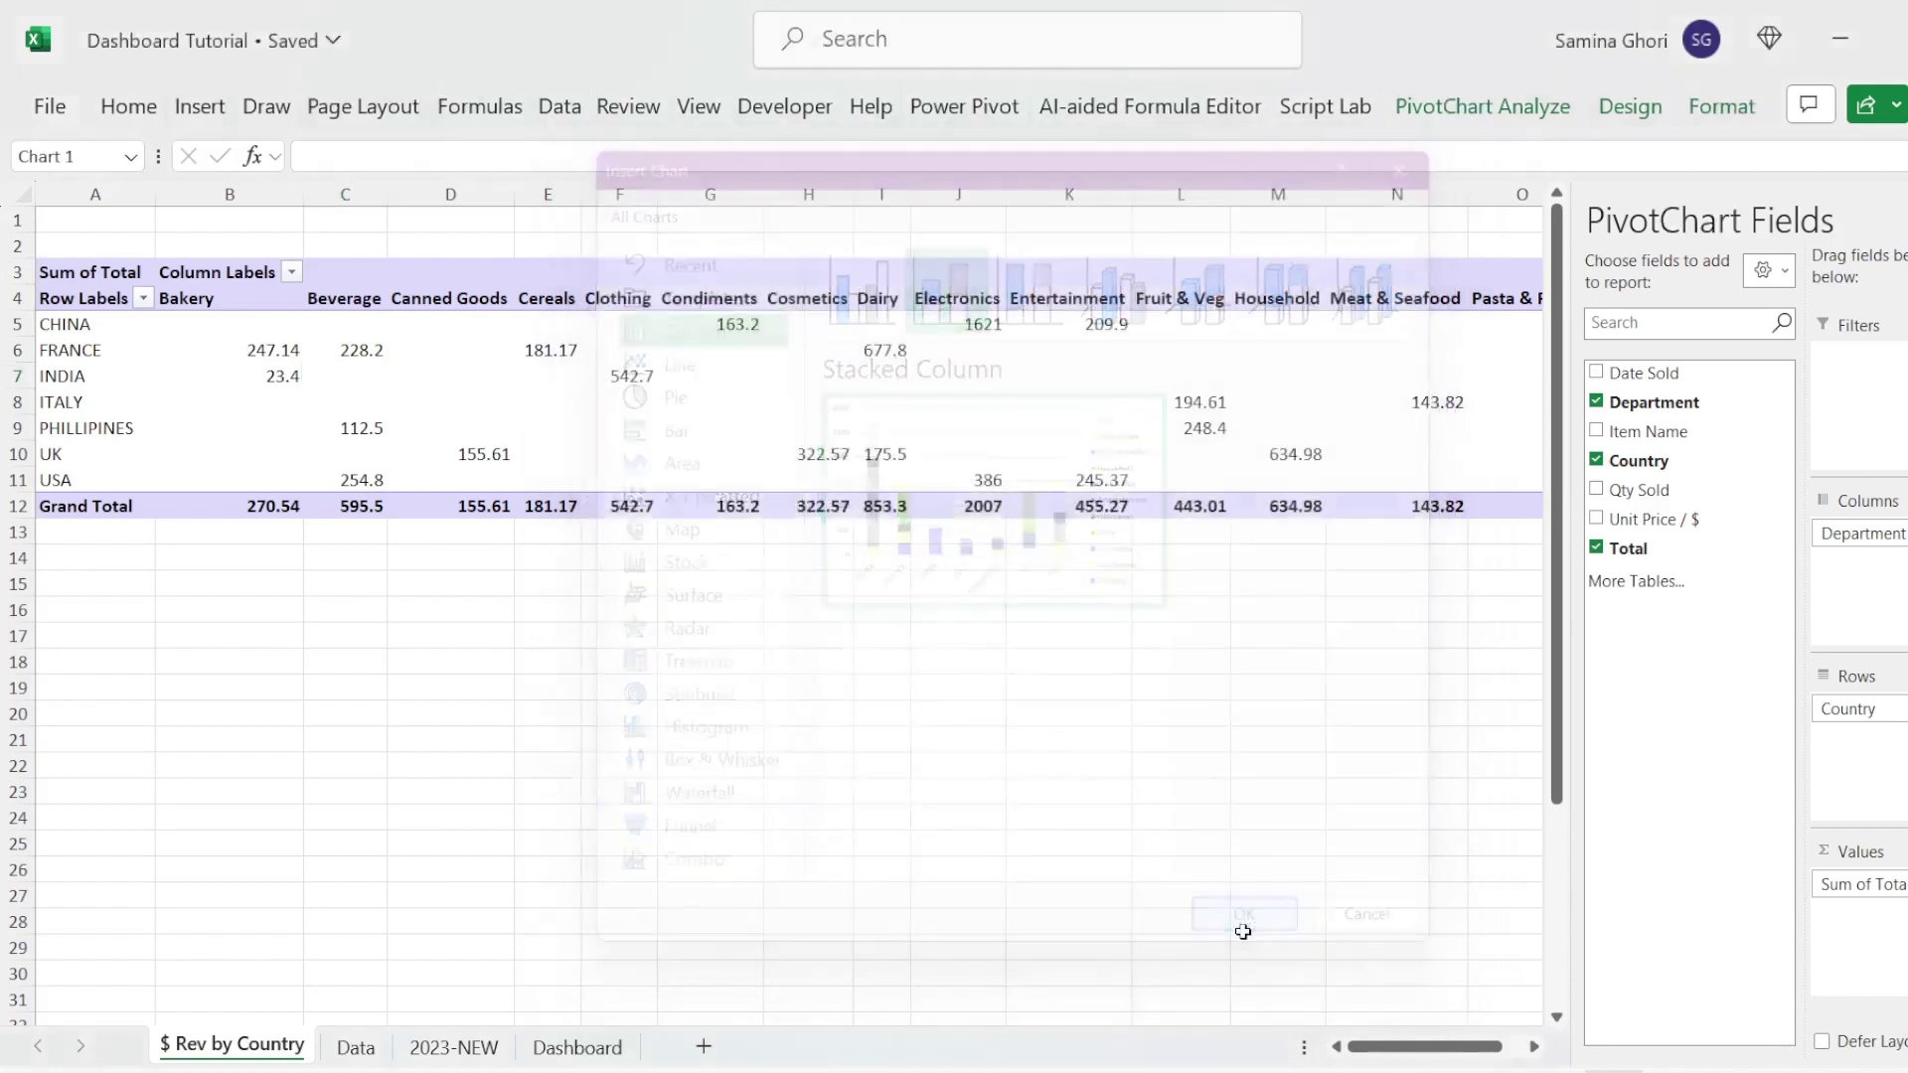
left_click_drag(832, 421, 599, 559)
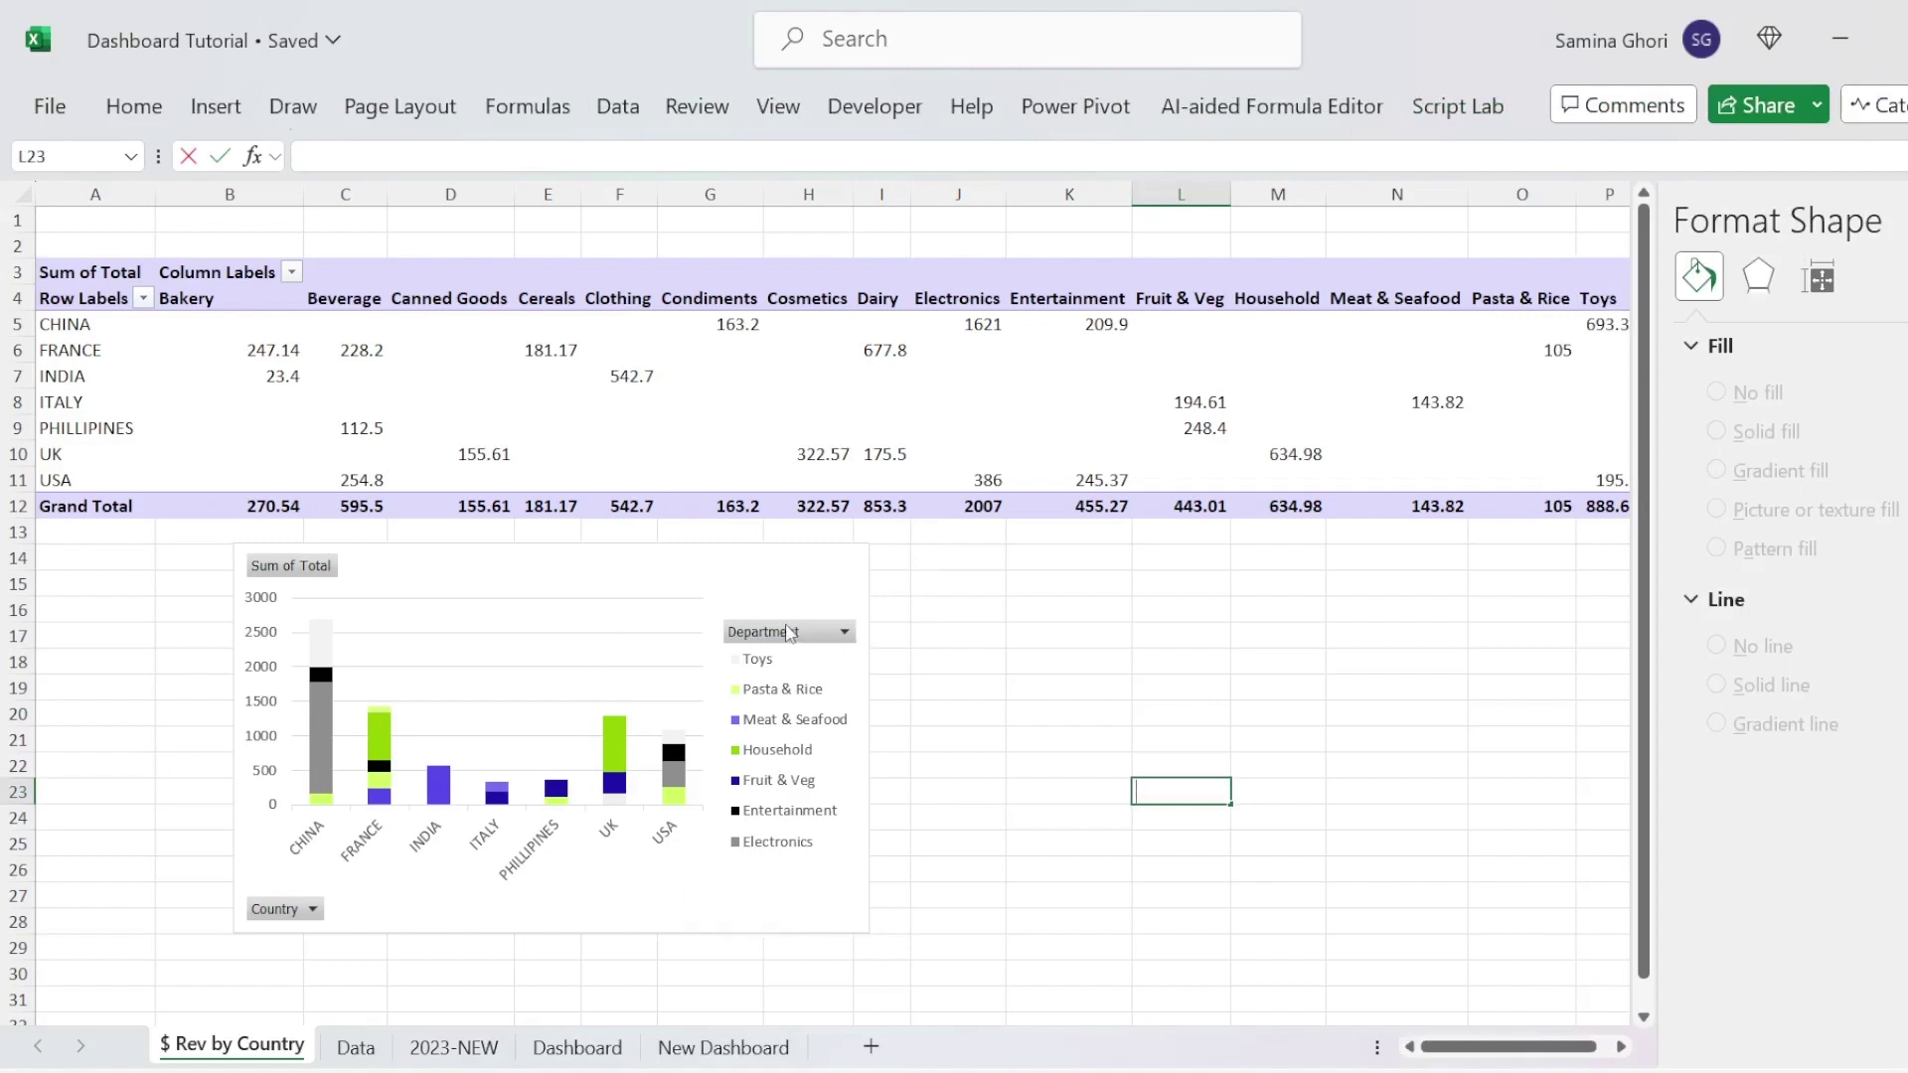
Step: Hide all field buttons on the stacked column chart and delete its legend
right_click(790, 634)
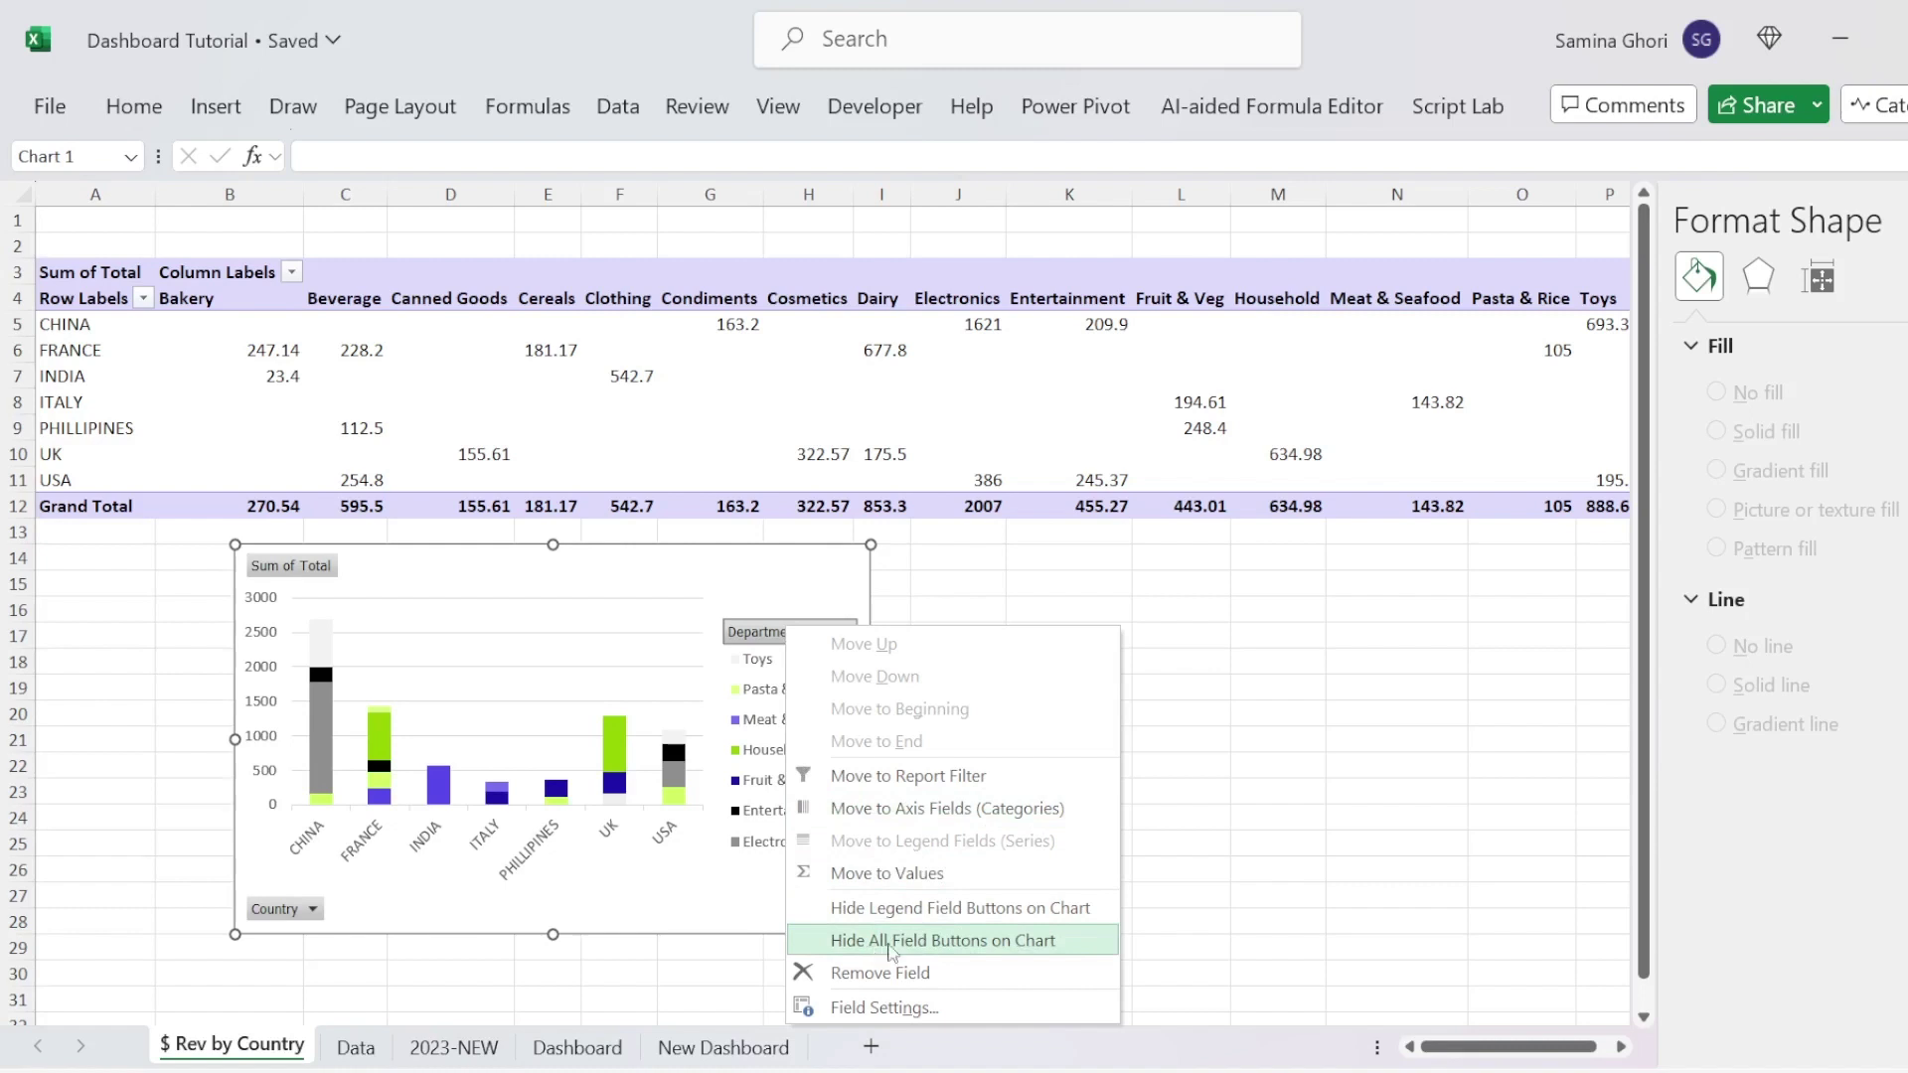
left_click(959, 941)
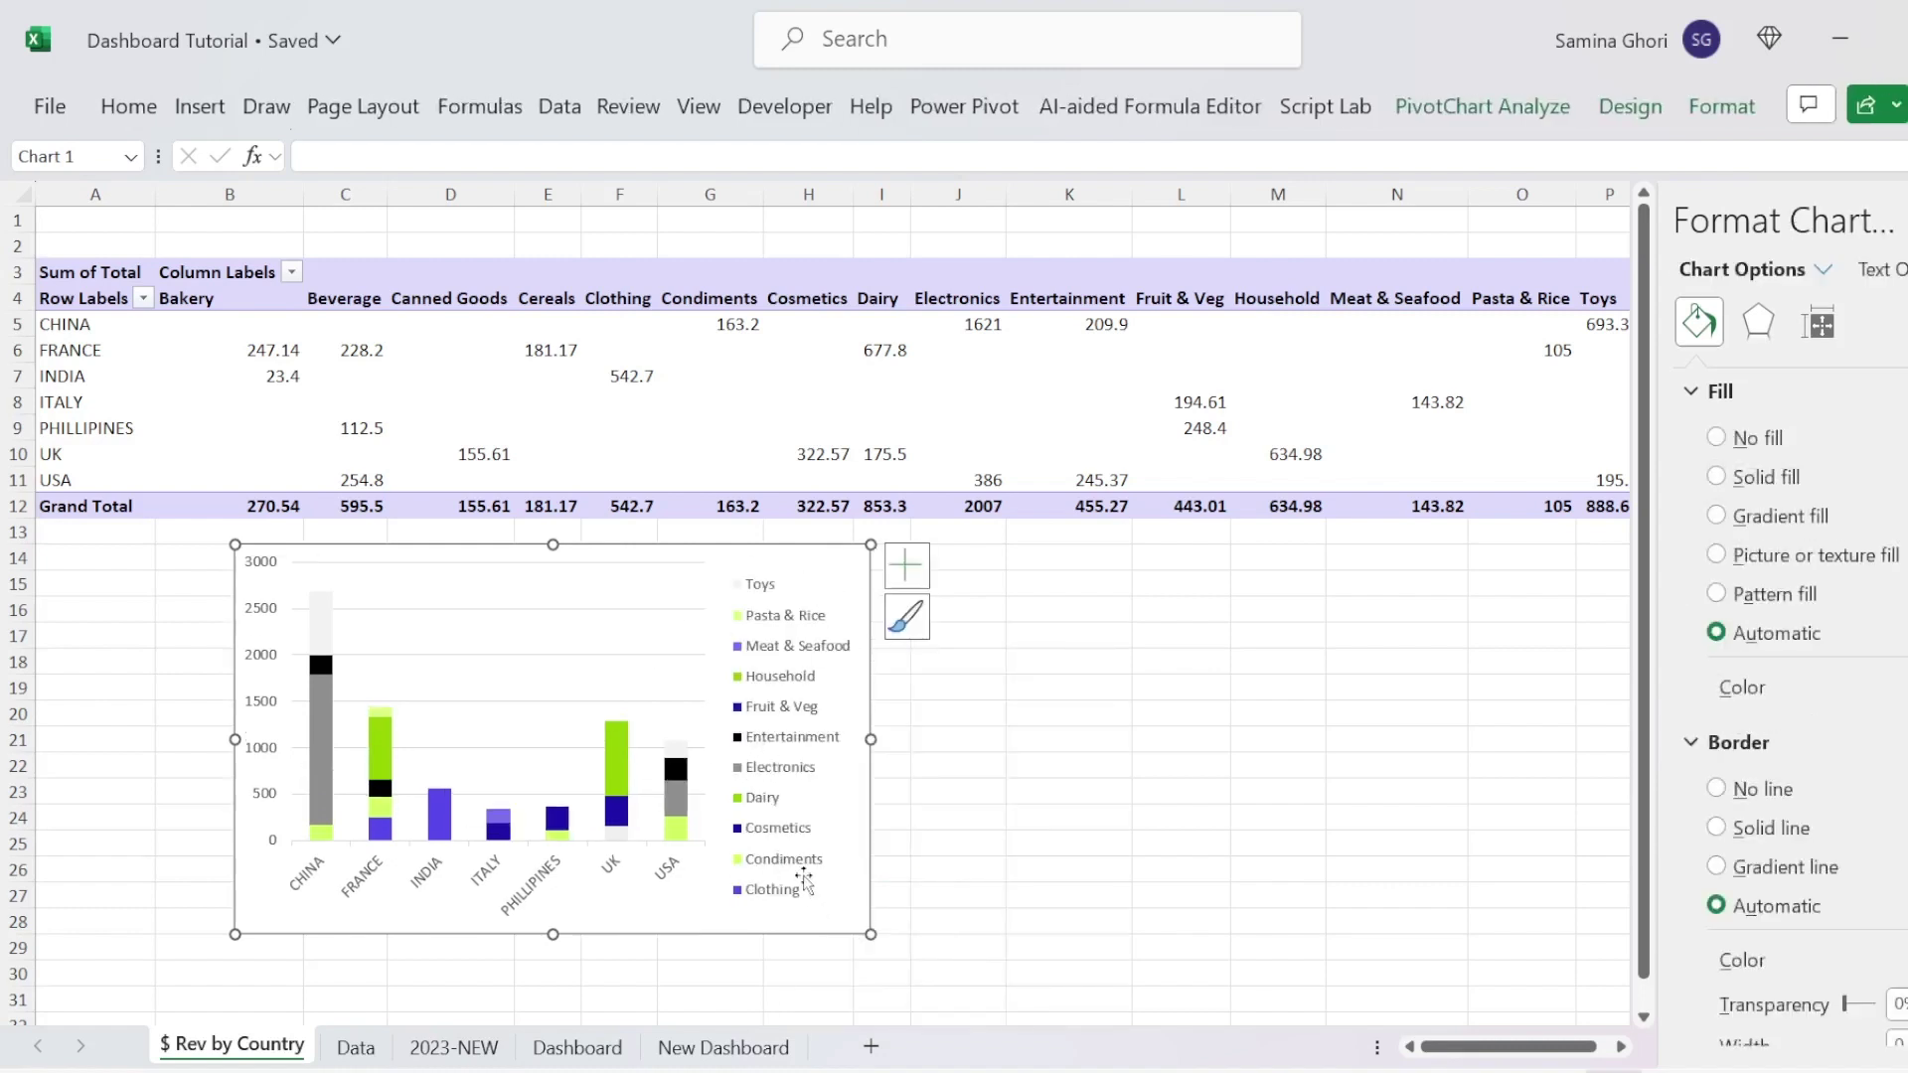
left_click(792, 596)
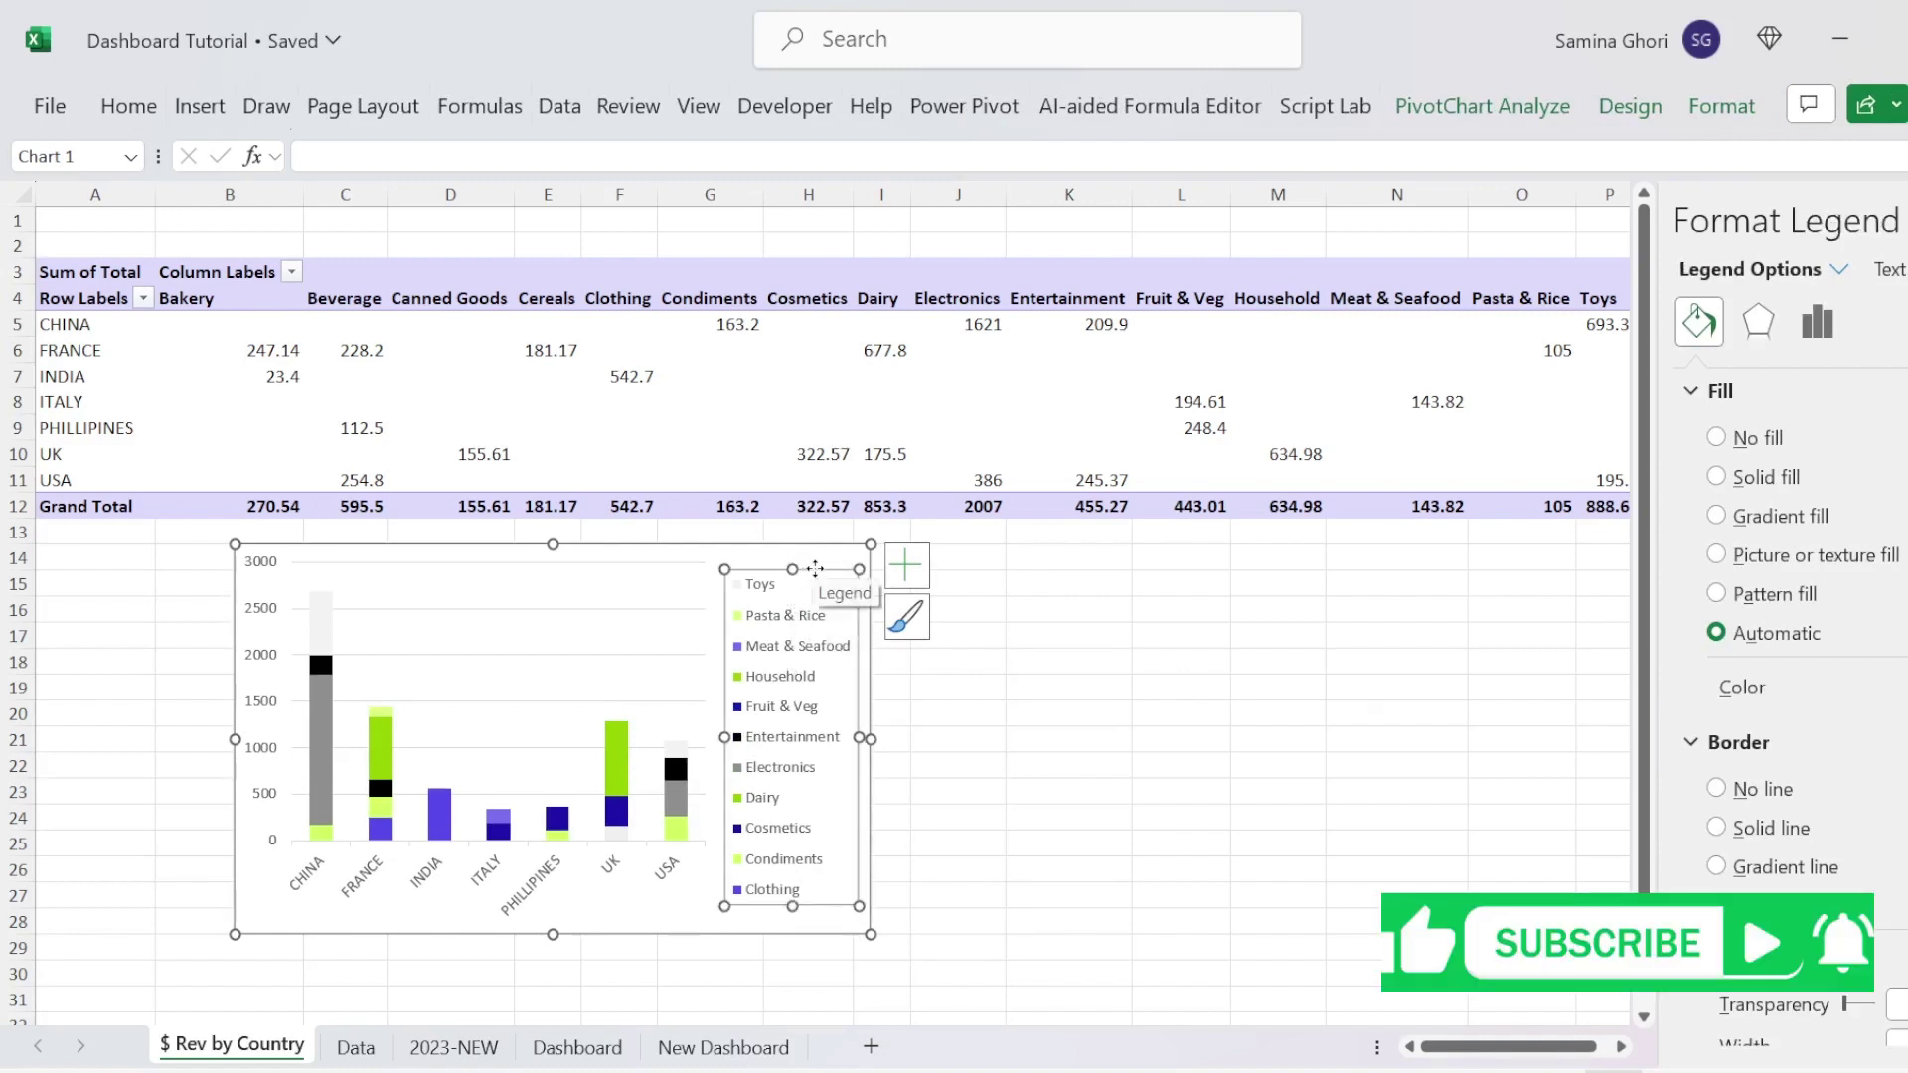
key("Delete")
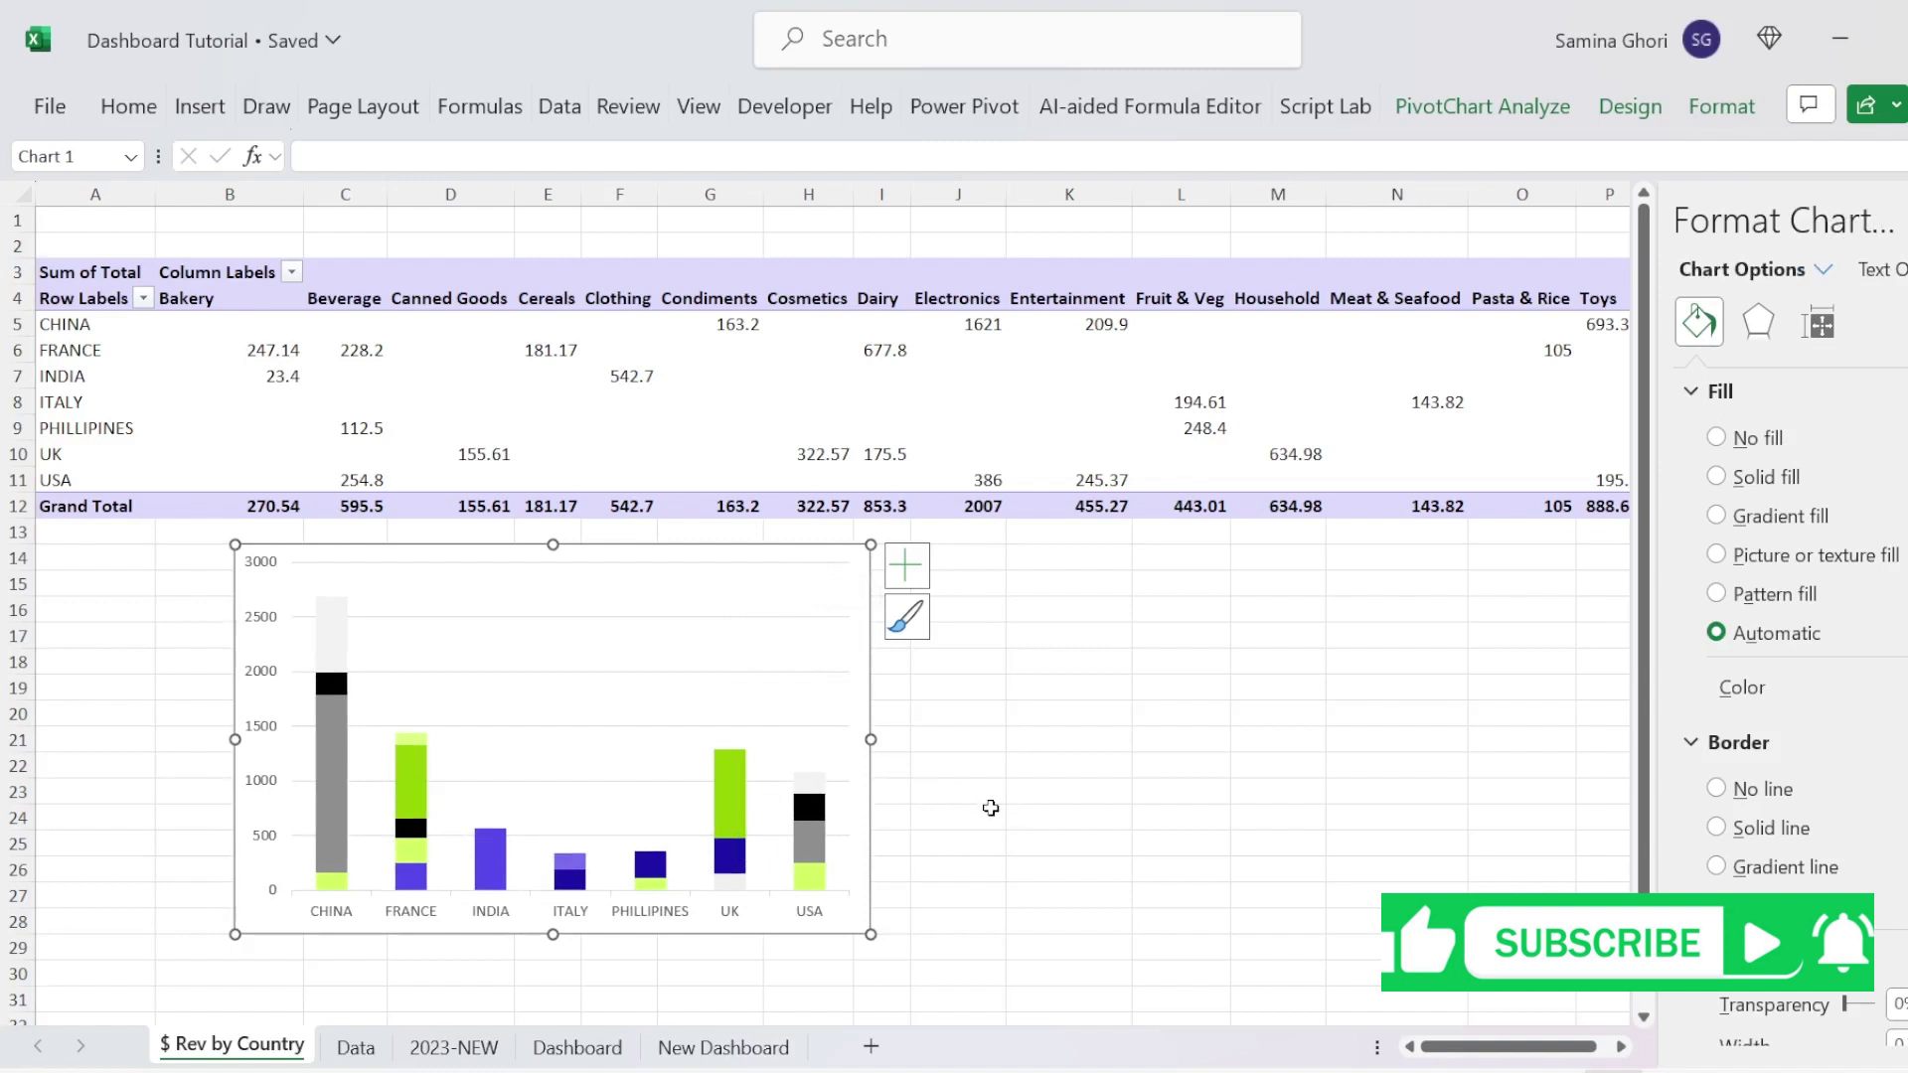
Step: Copy the stacked column chart onto the New Dashboard sheet at cell D4, below the header banner
left_click(633, 554)
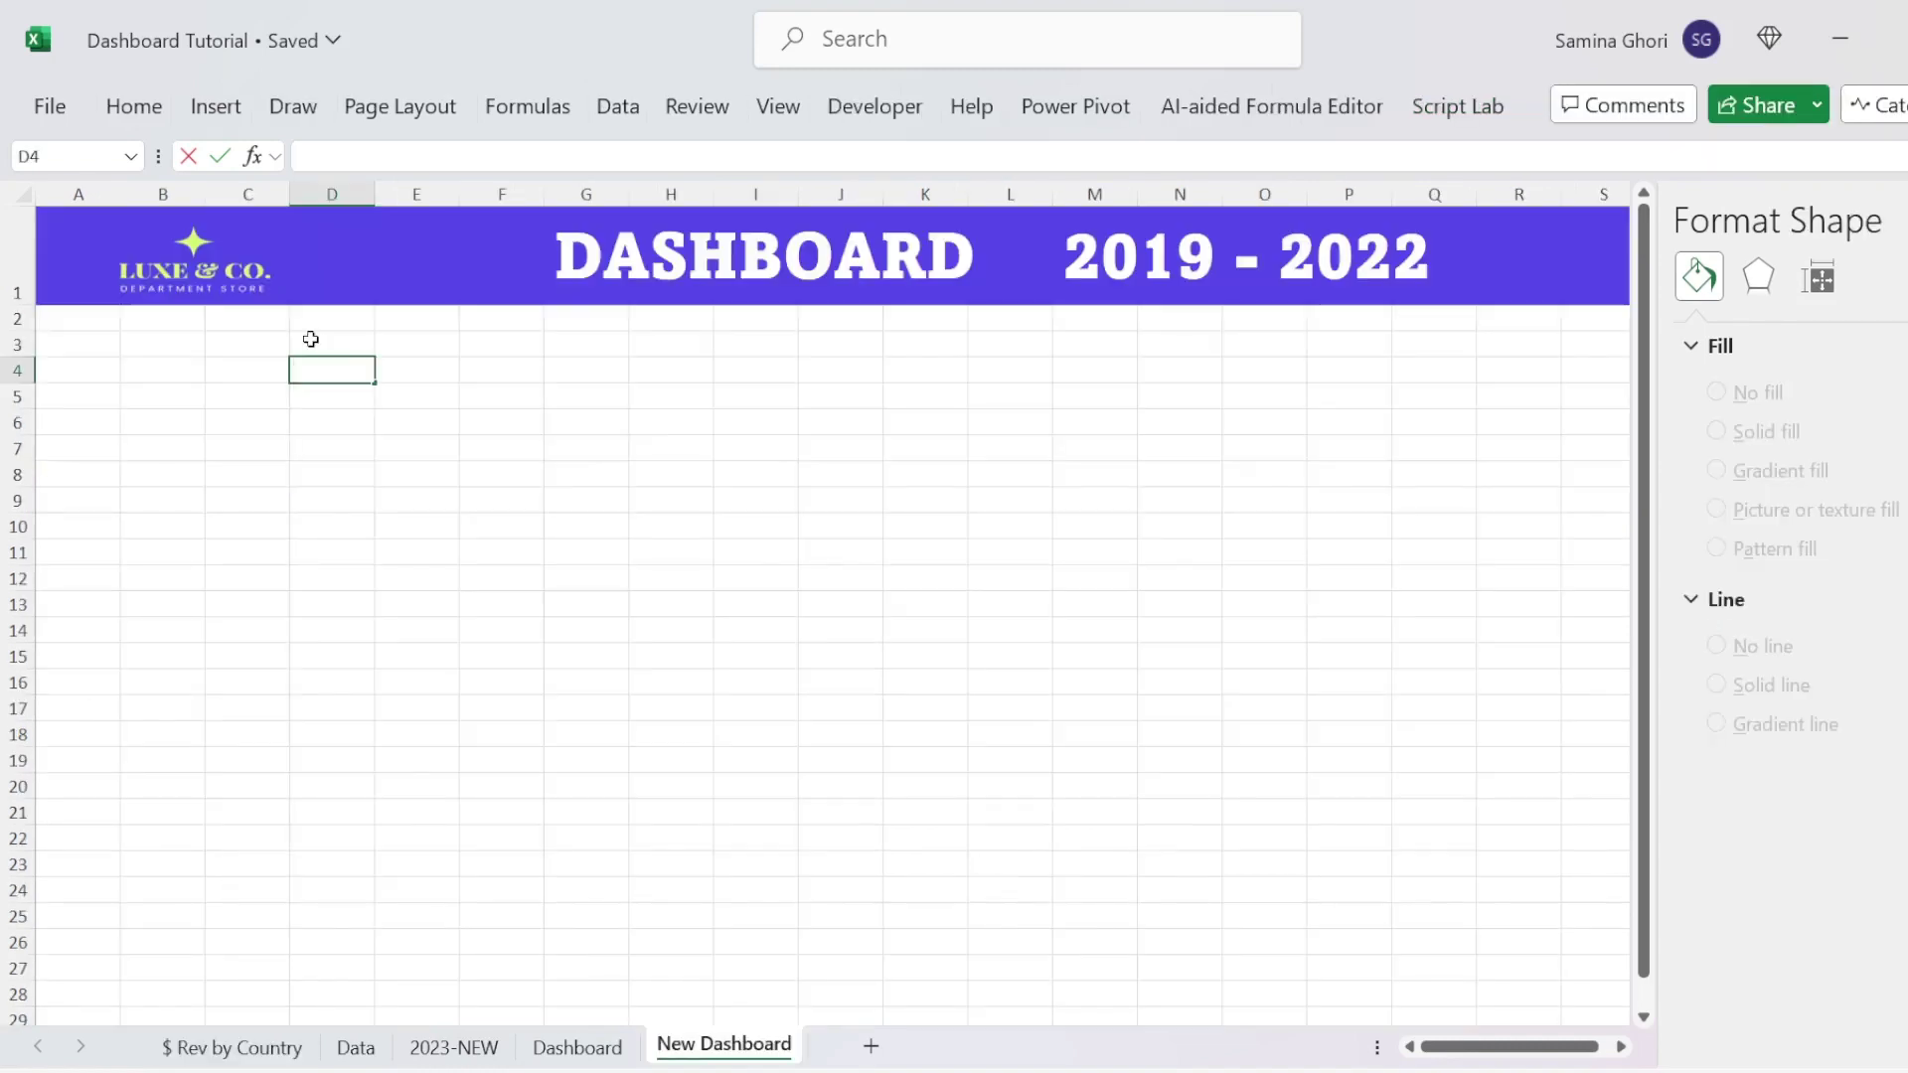
key("ctrl+v")
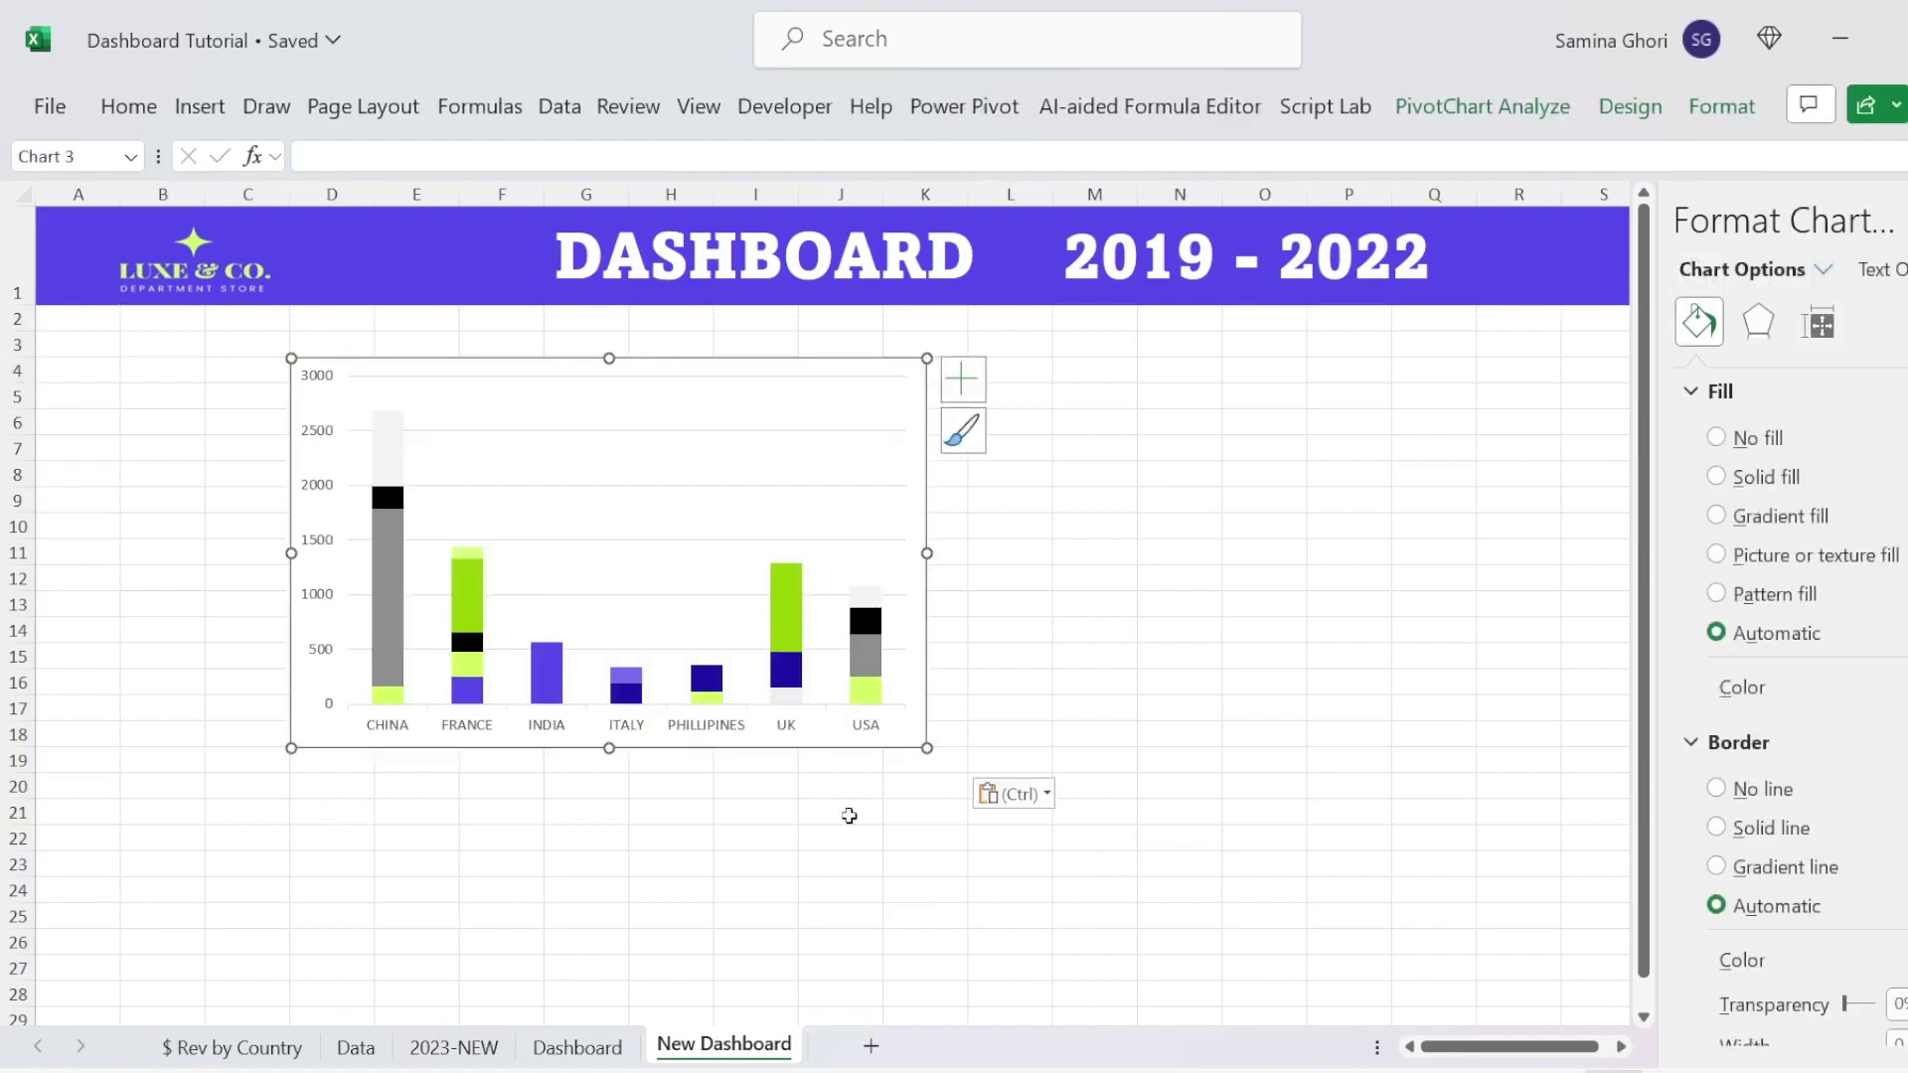
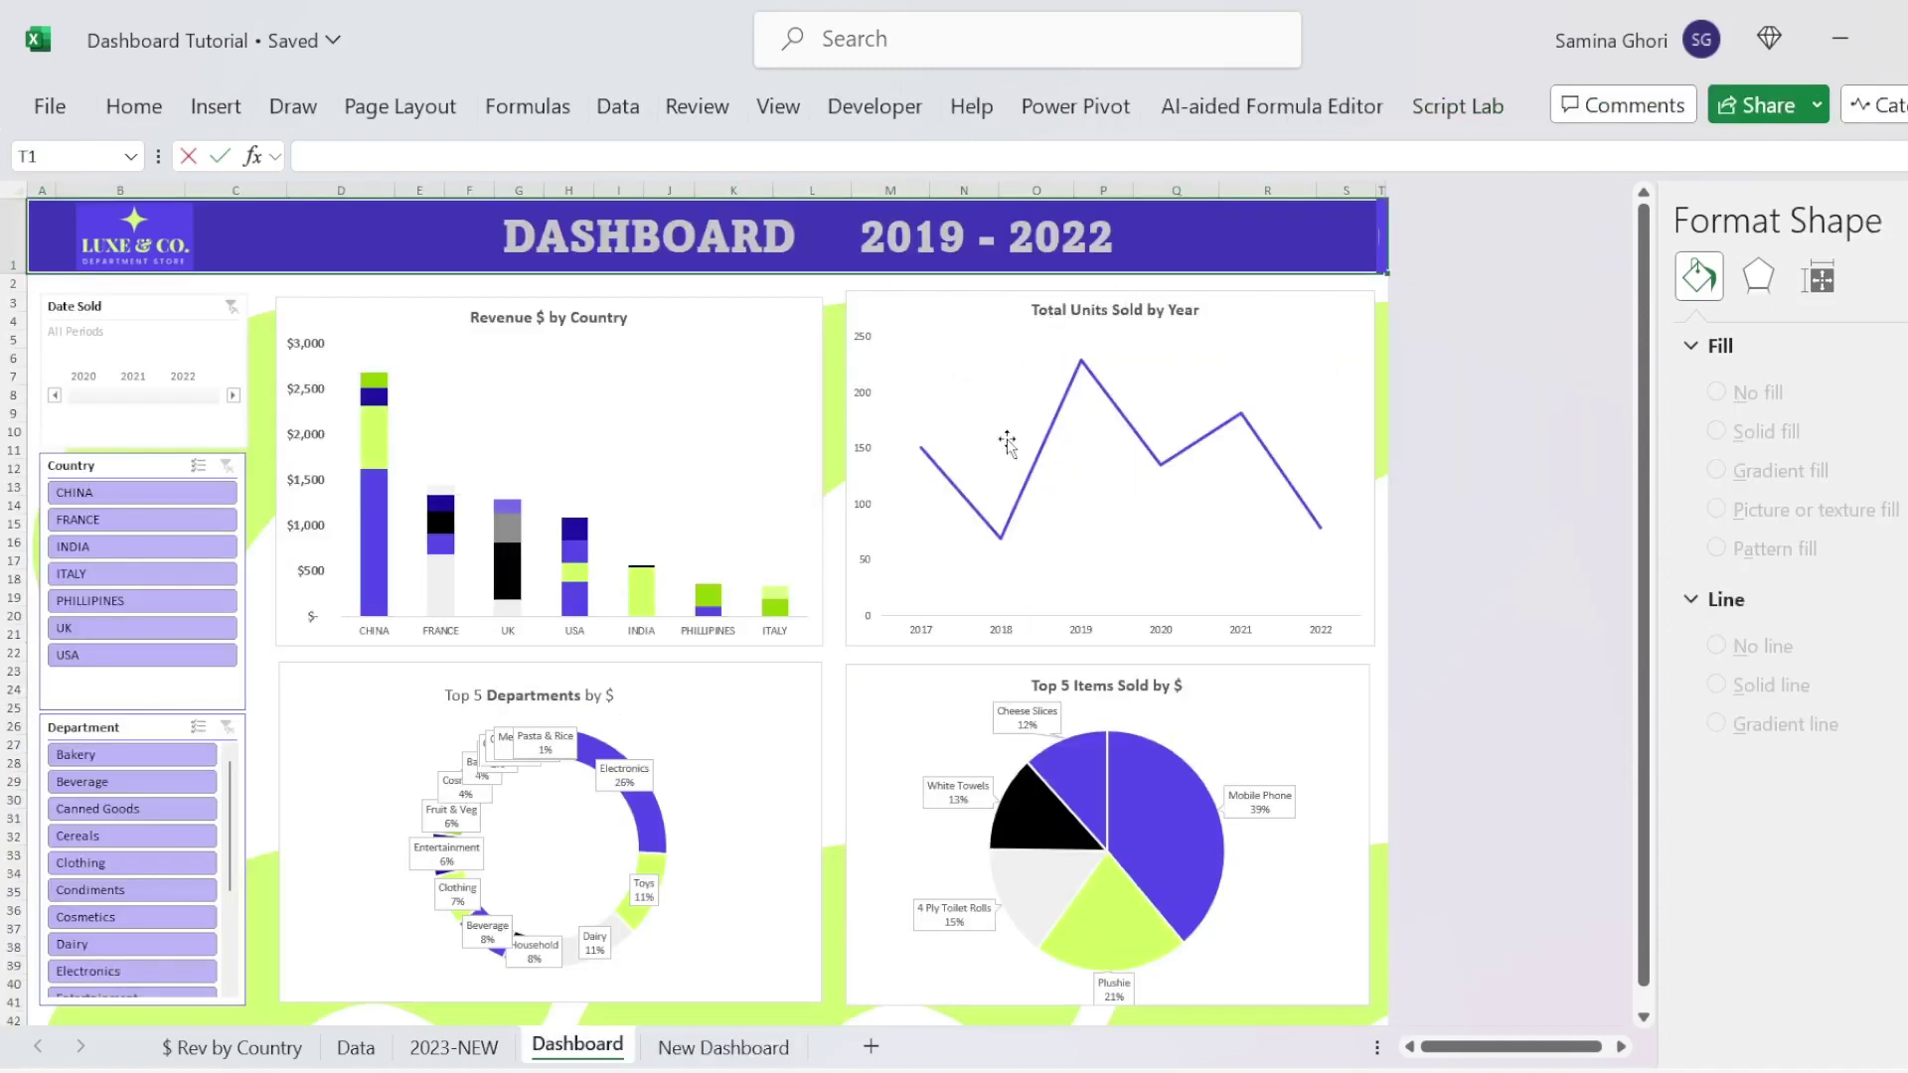
Step: Create a second PivotTable from the sales table on the Data sheet, placed on a new worksheet
key("ctrl+Page_Up")
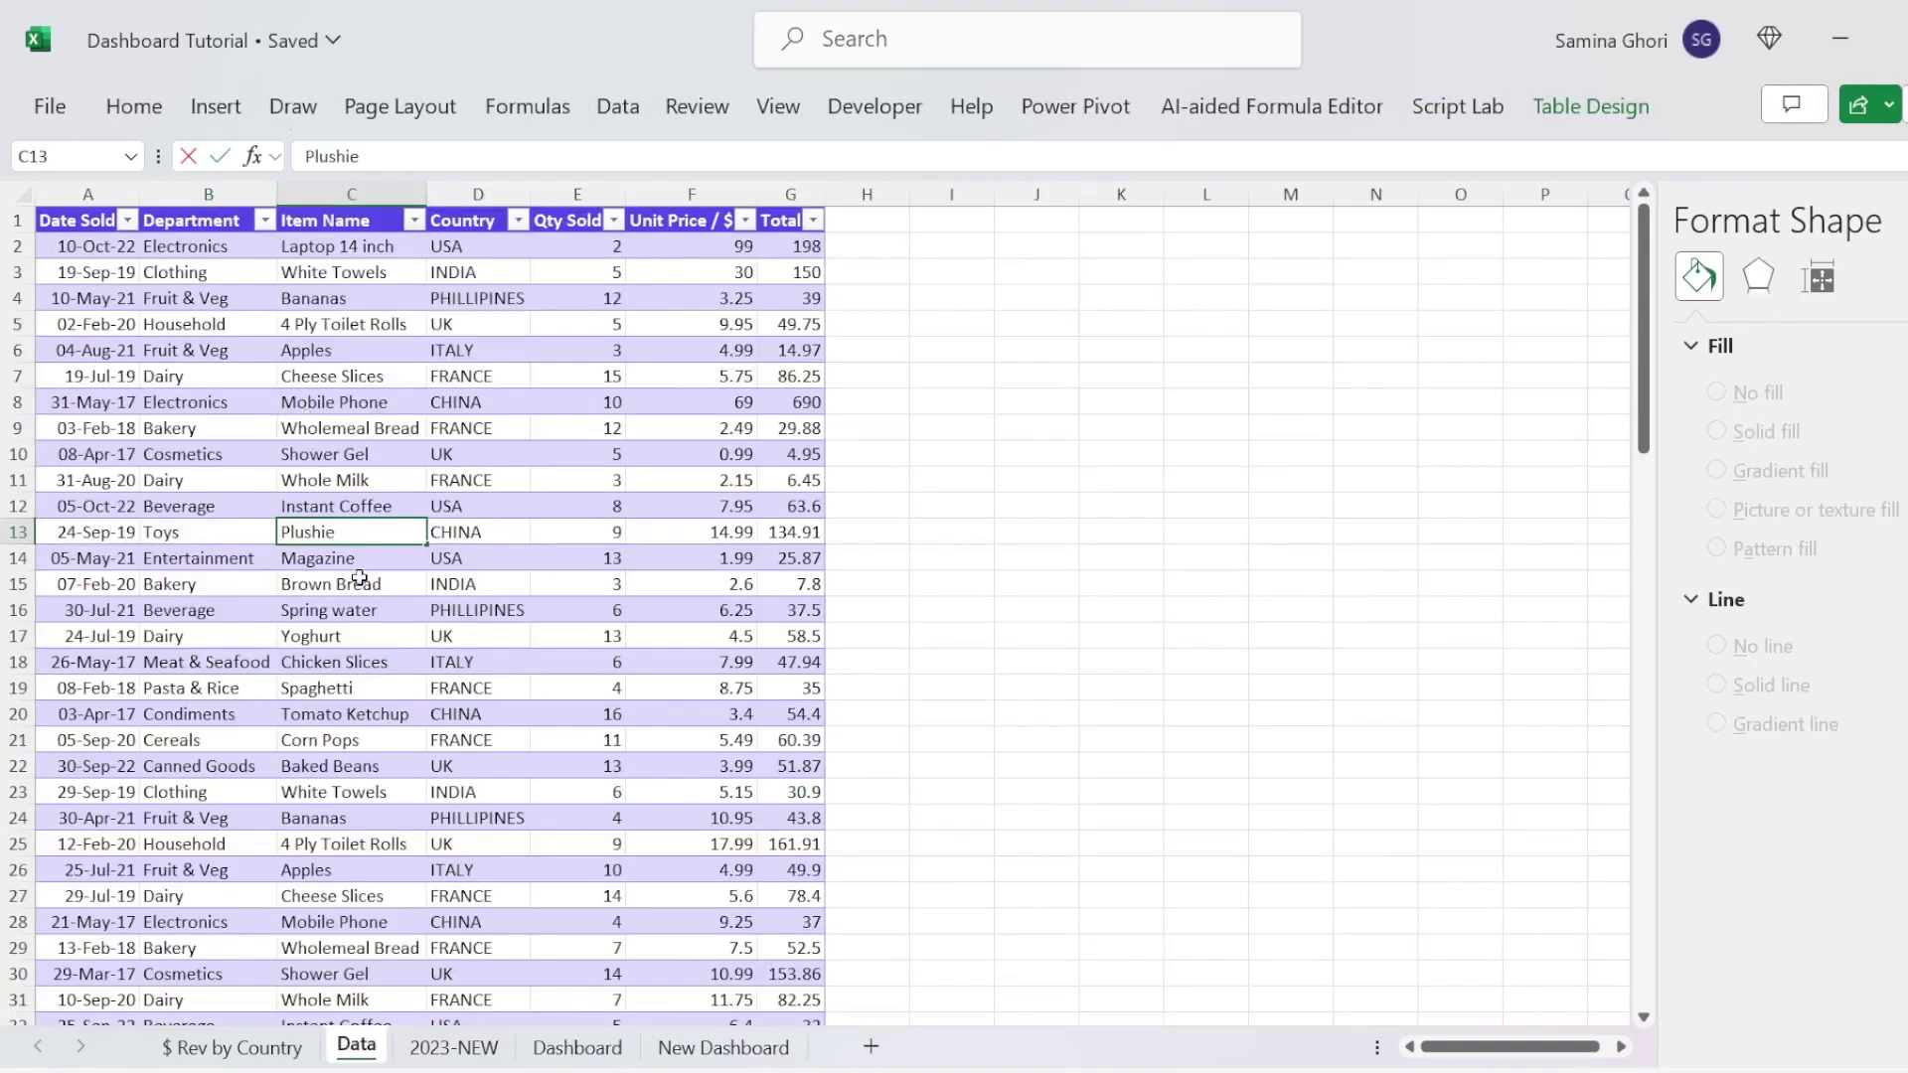
left_click(102, 270)
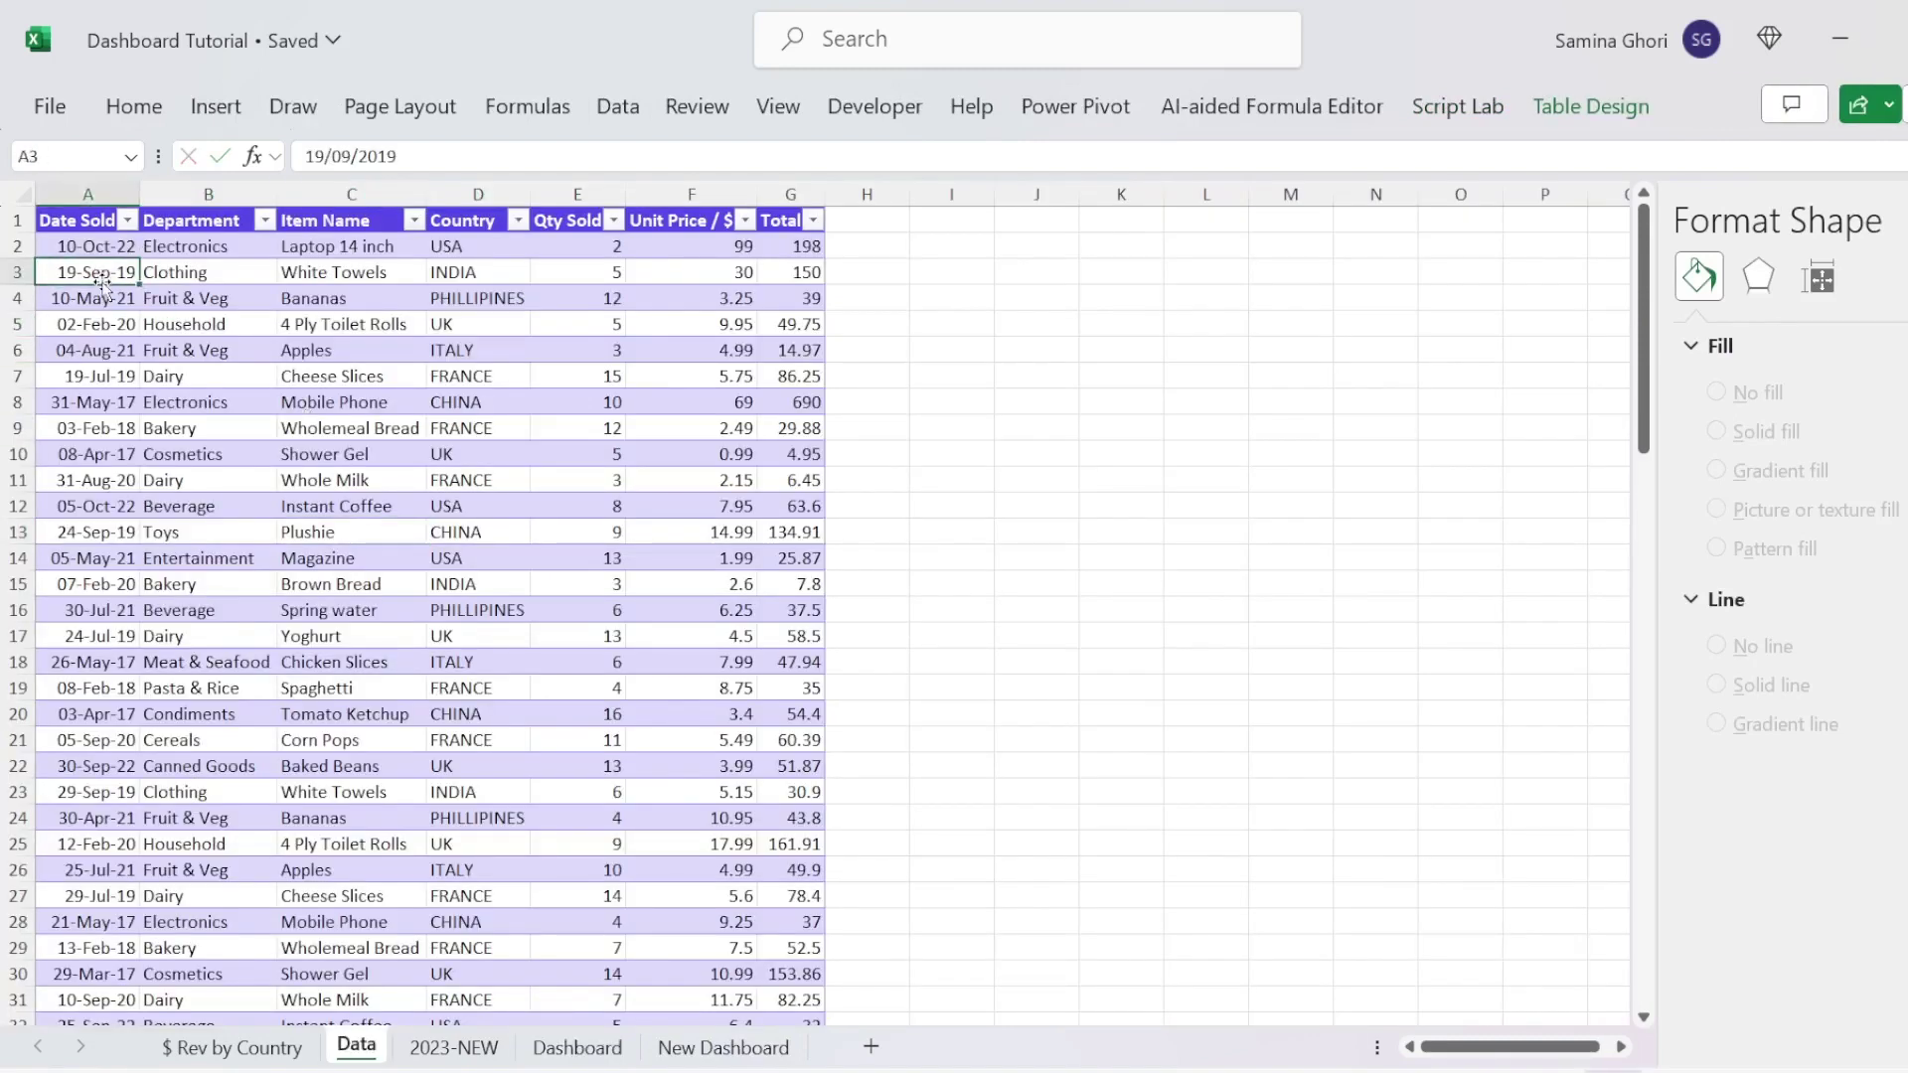
left_click(219, 107)
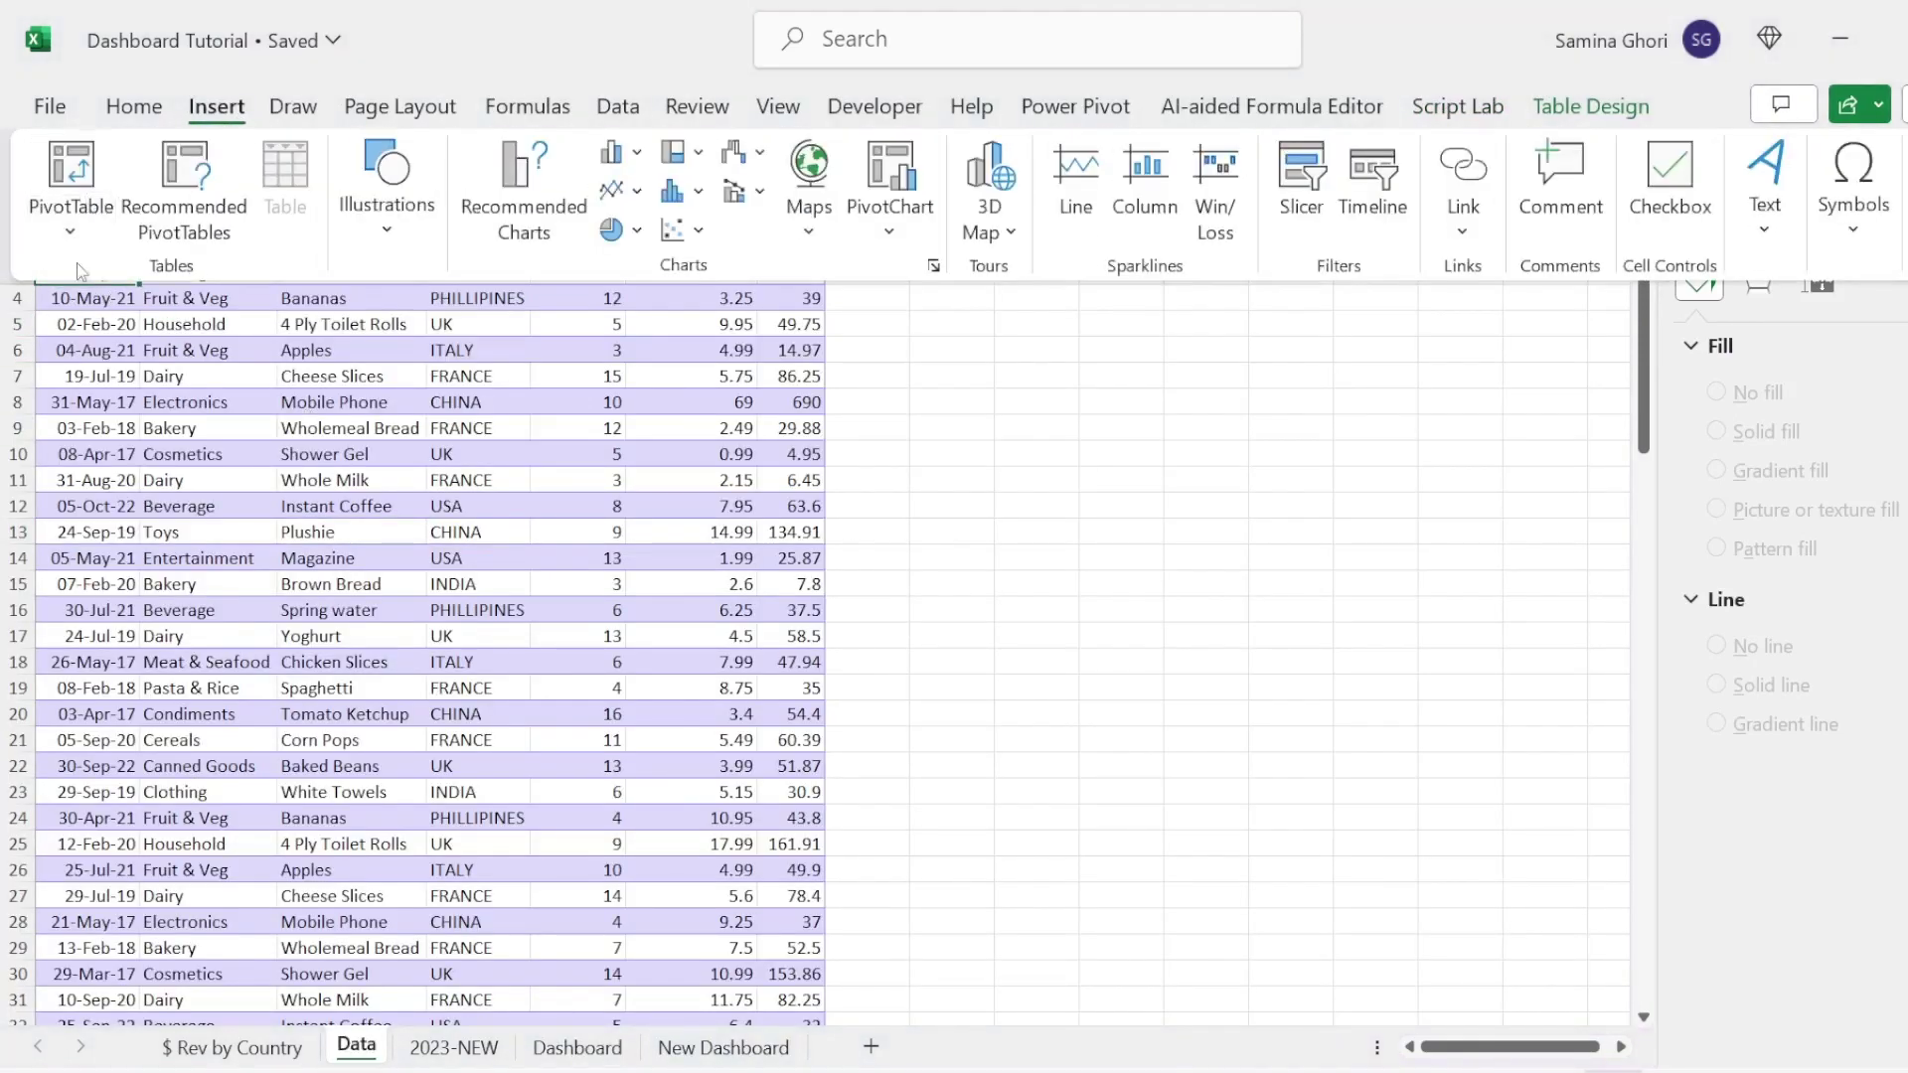
left_click(79, 247)
left_click(130, 276)
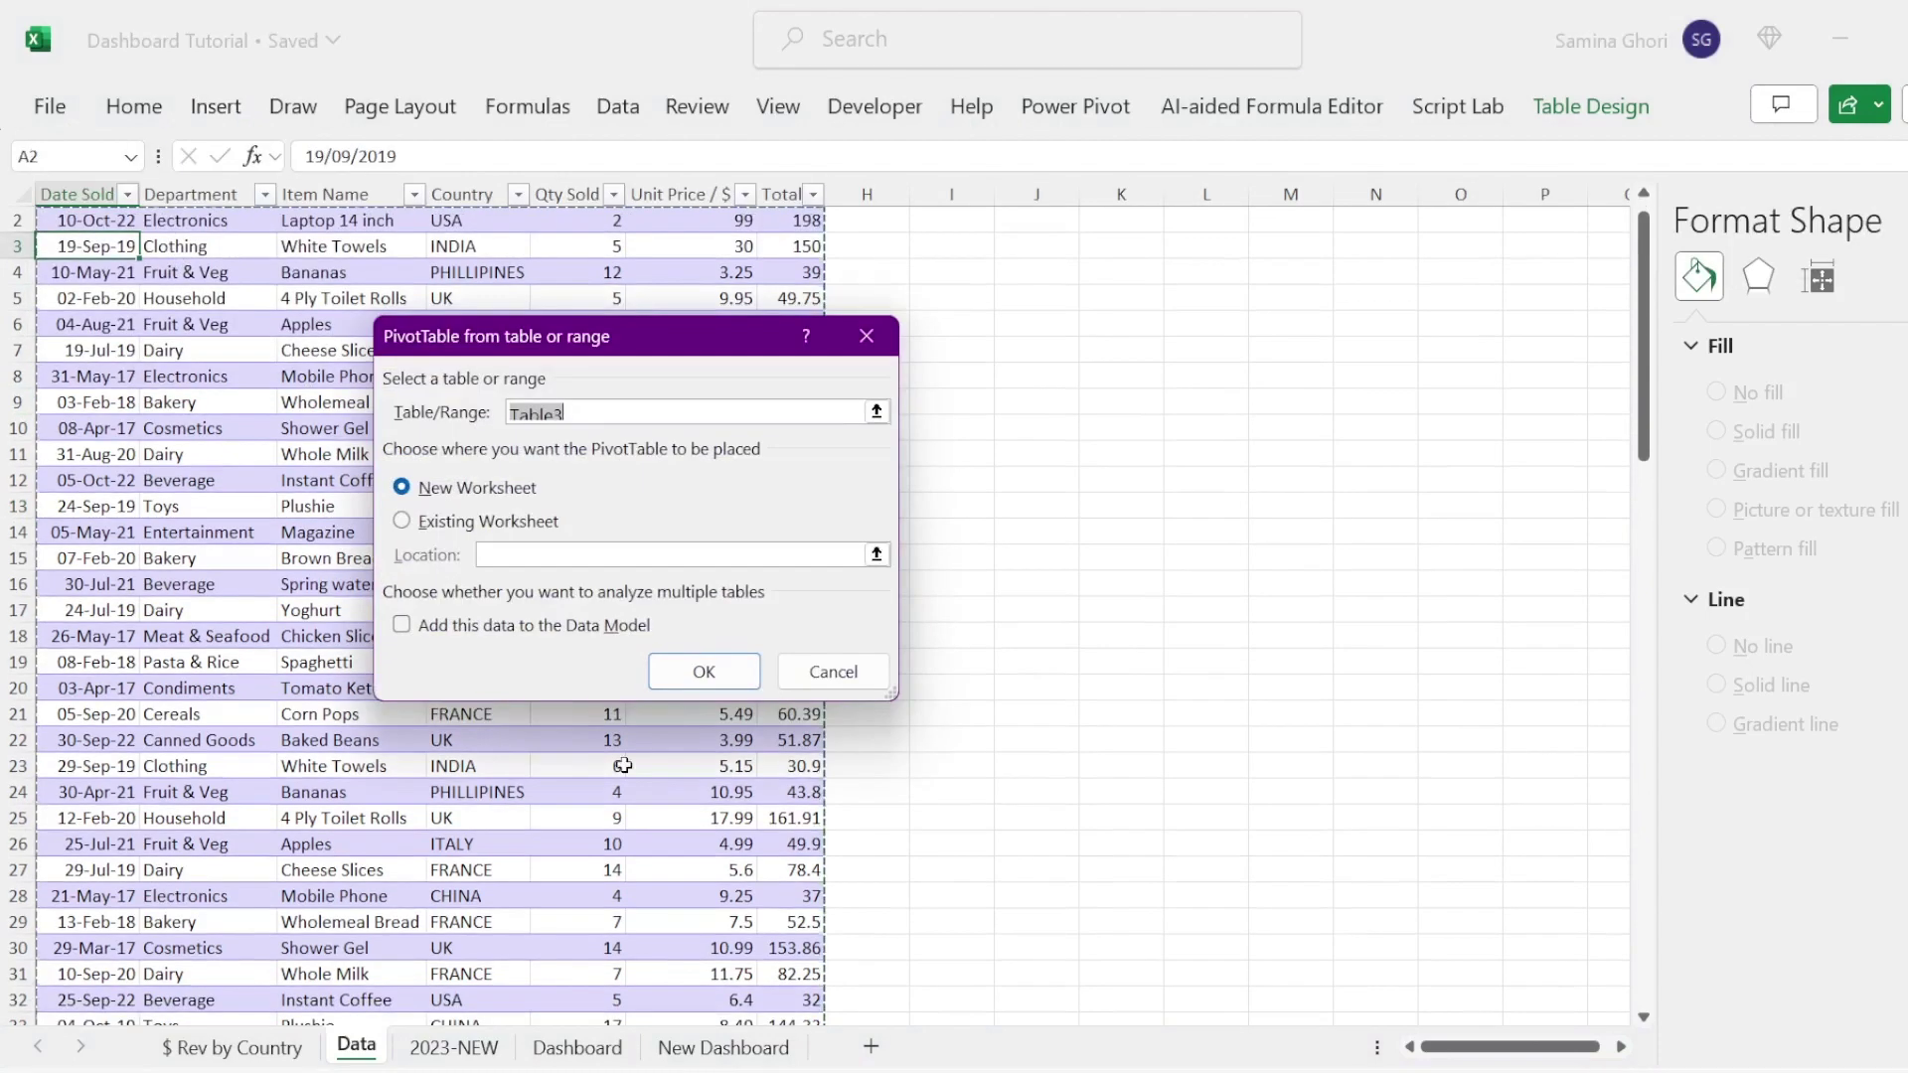
left_click(704, 672)
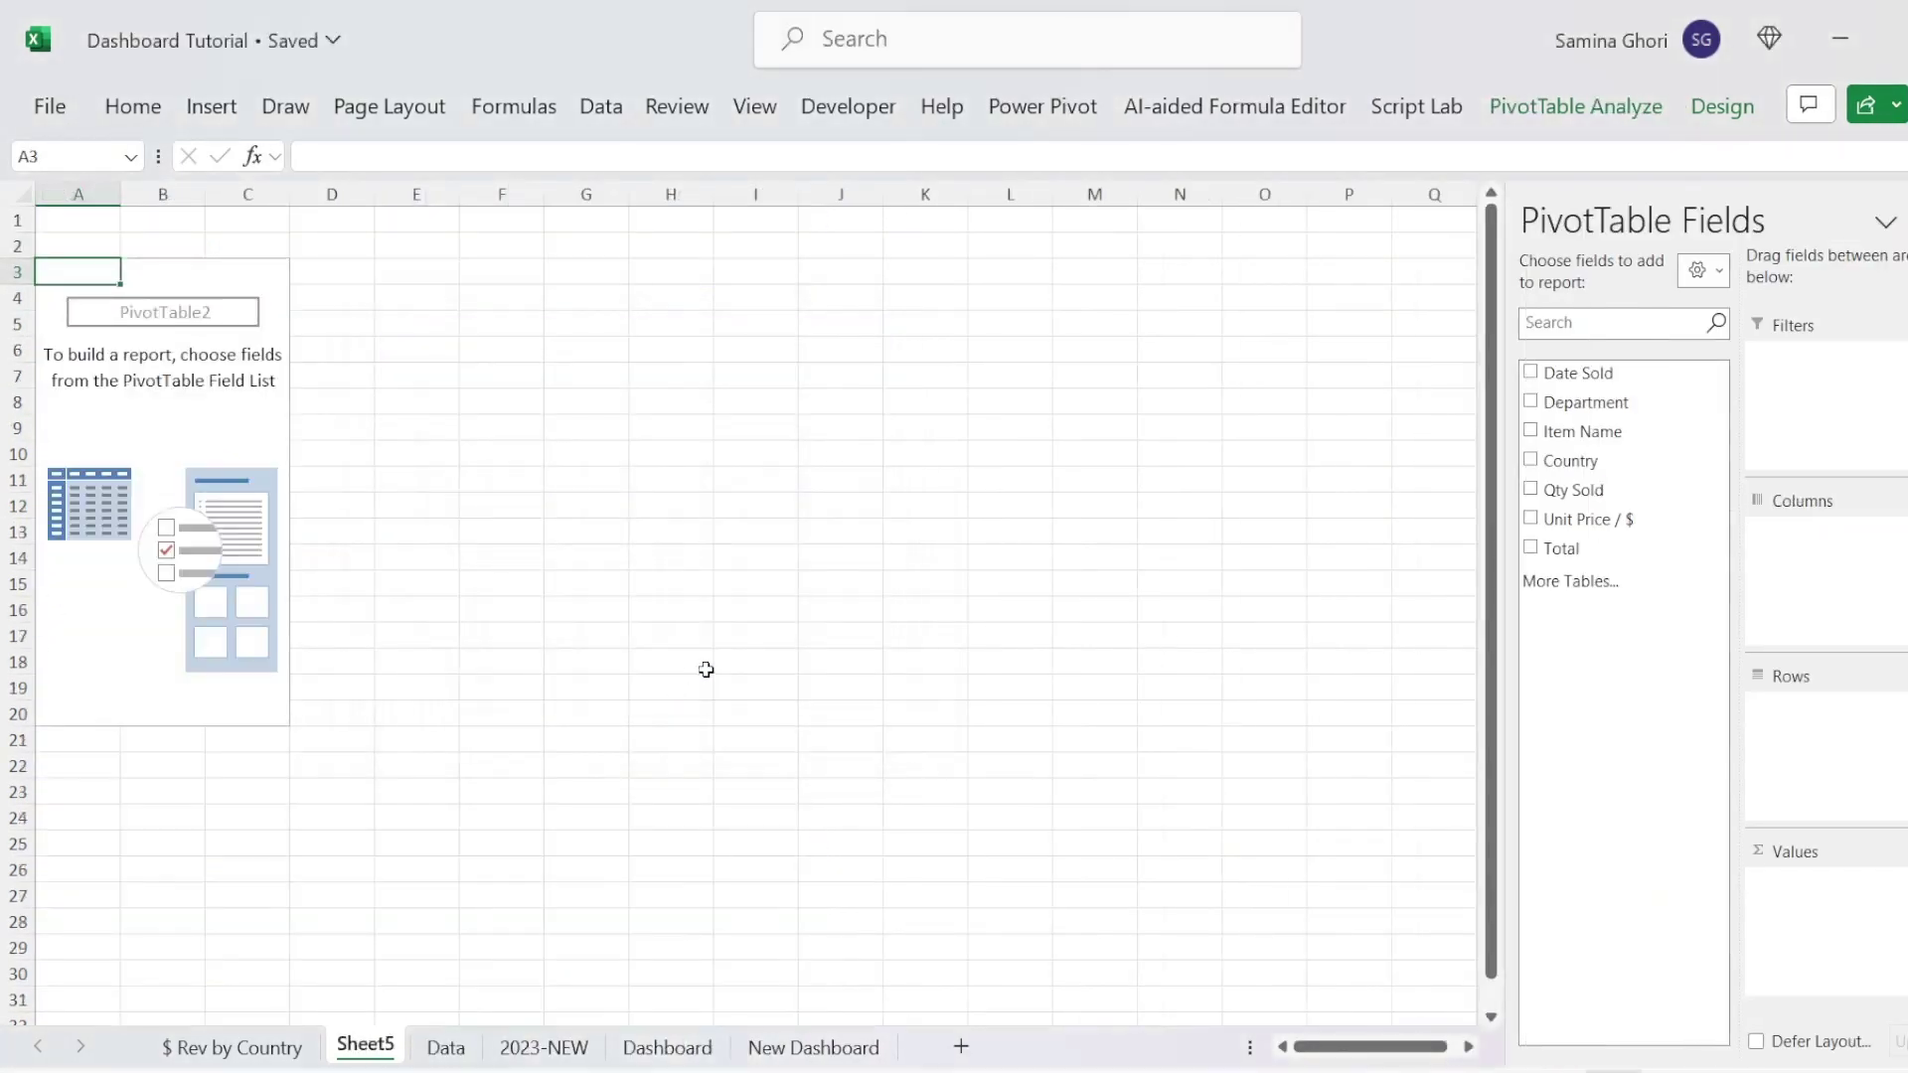
Step: Rename the second pivot table's worksheet as "Qty by Year"
double_click(365, 1046)
type("Q")
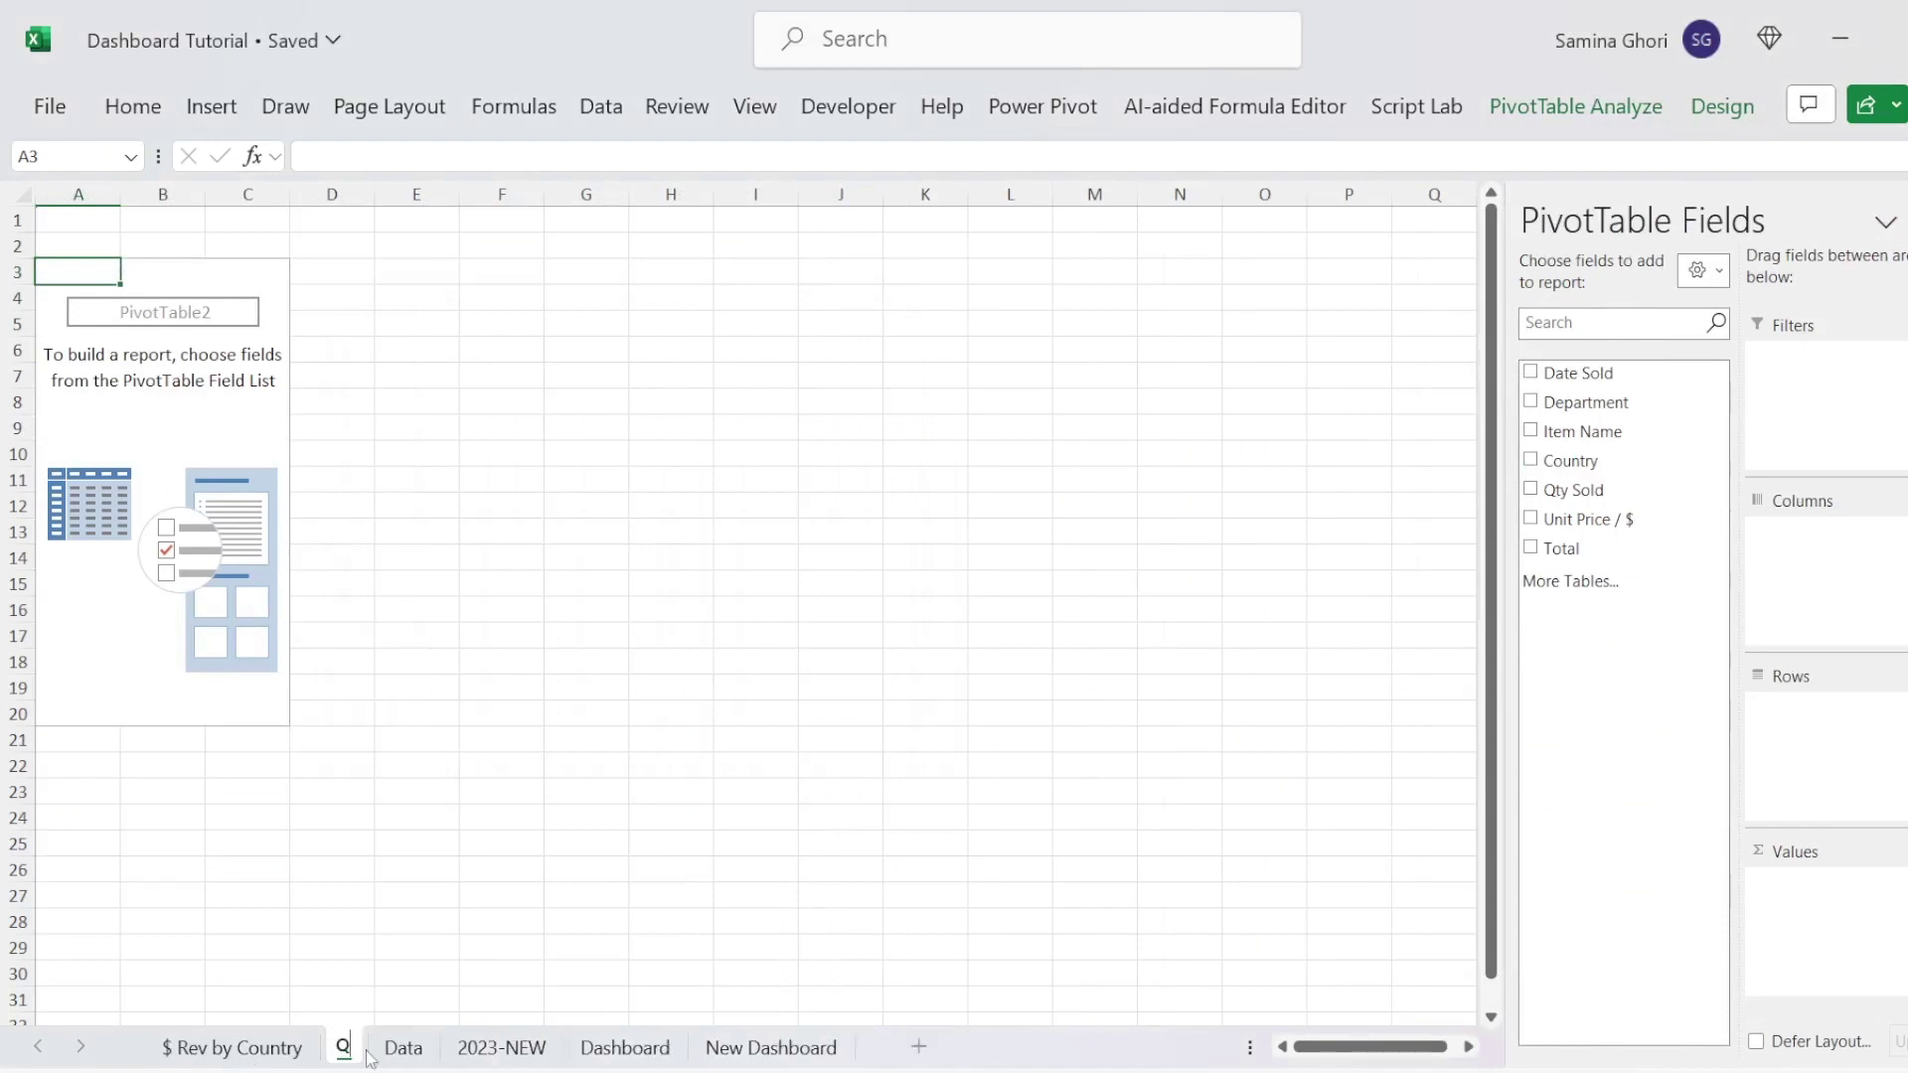
type("ty by Year")
left_click(159, 505)
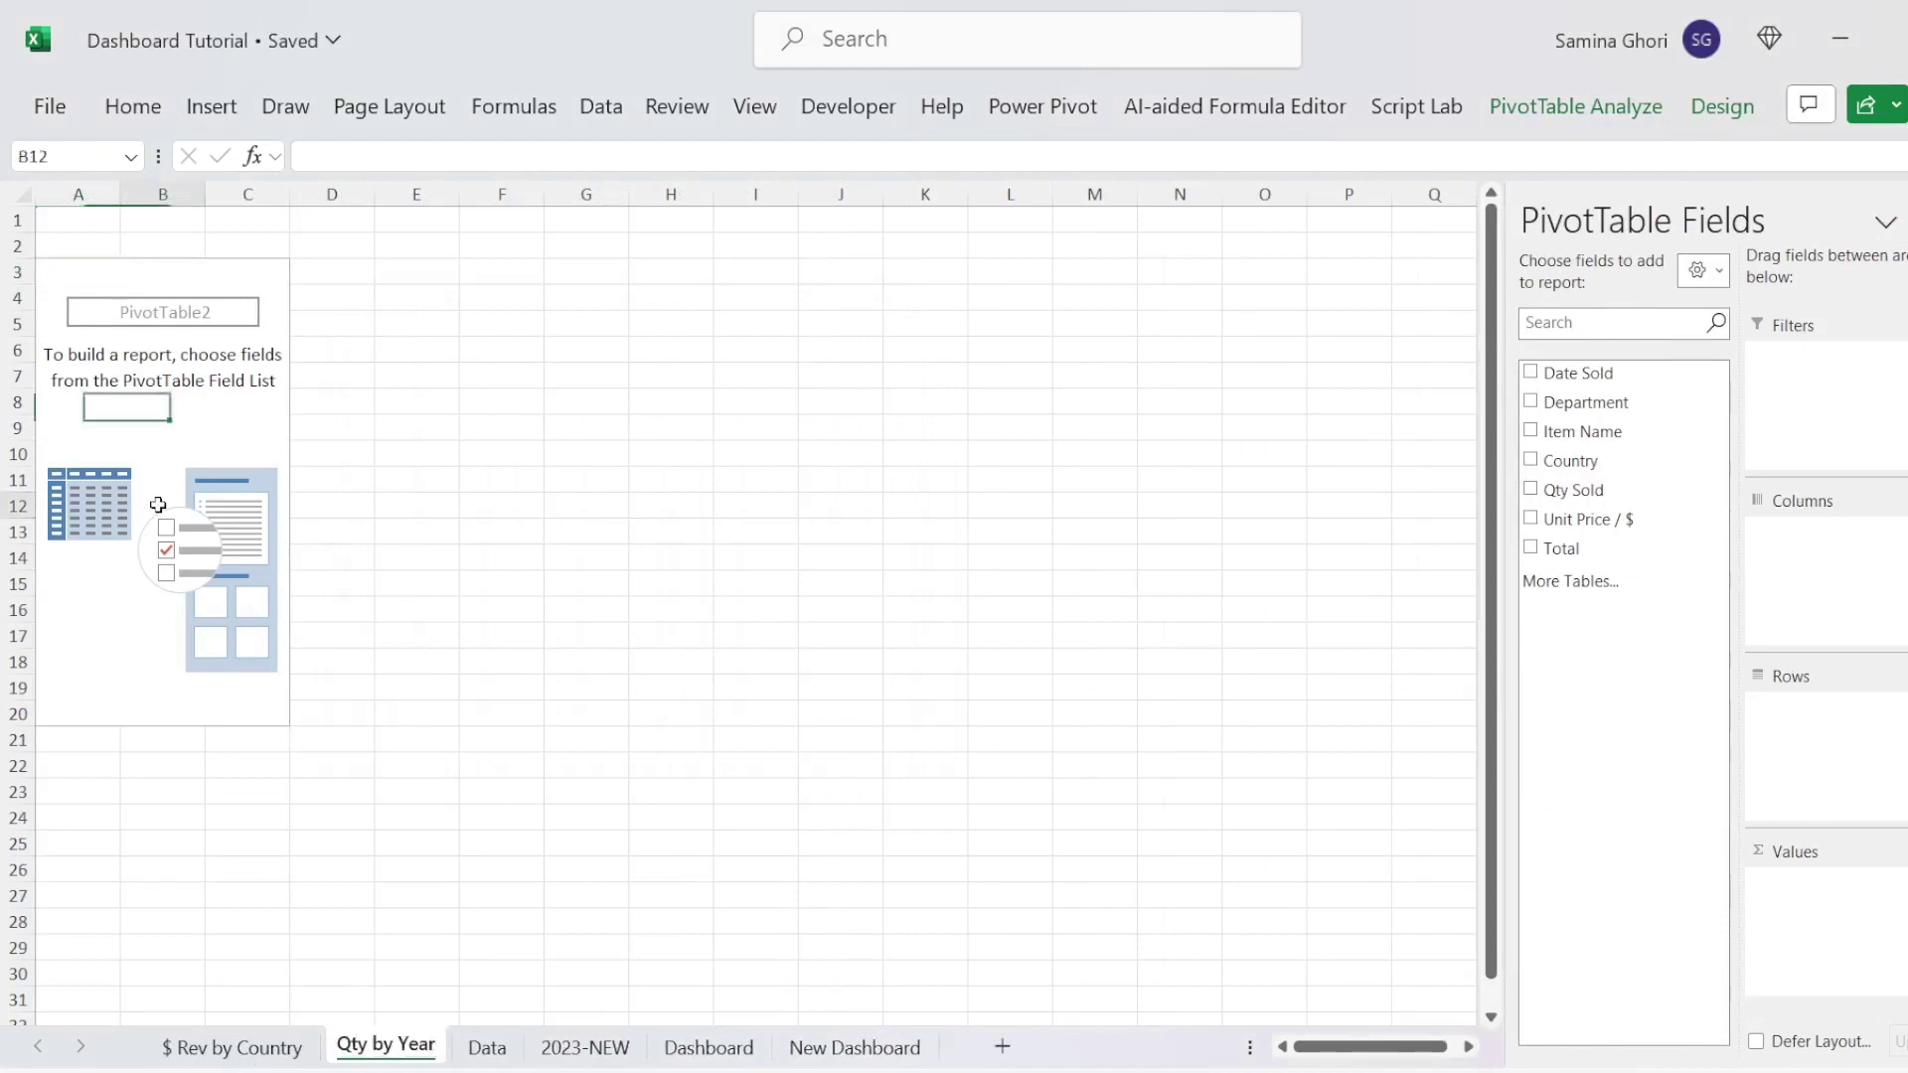
Step: Add Date Sold to the columns and Qty Sold to the values of the Qty by Year pivot table
left_click_drag(1555, 372, 1838, 566)
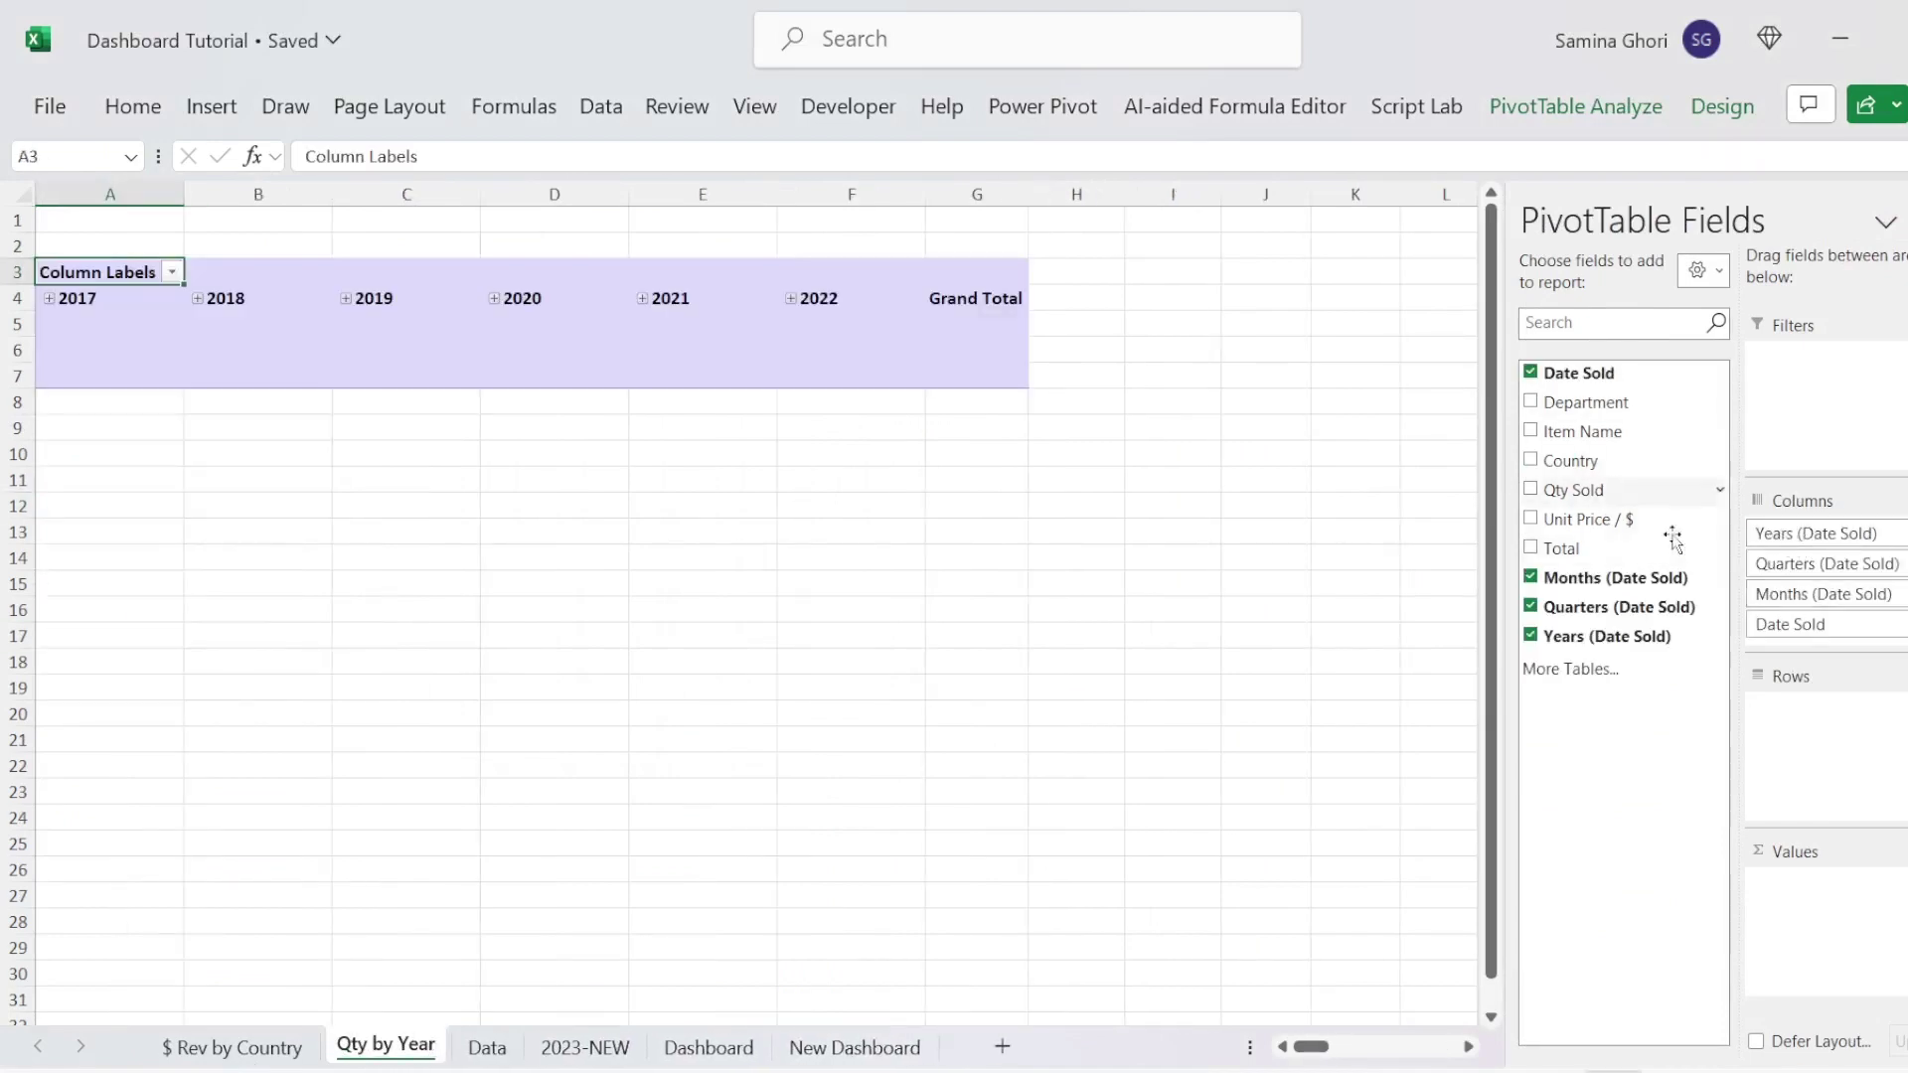
left_click_drag(1588, 490, 1844, 939)
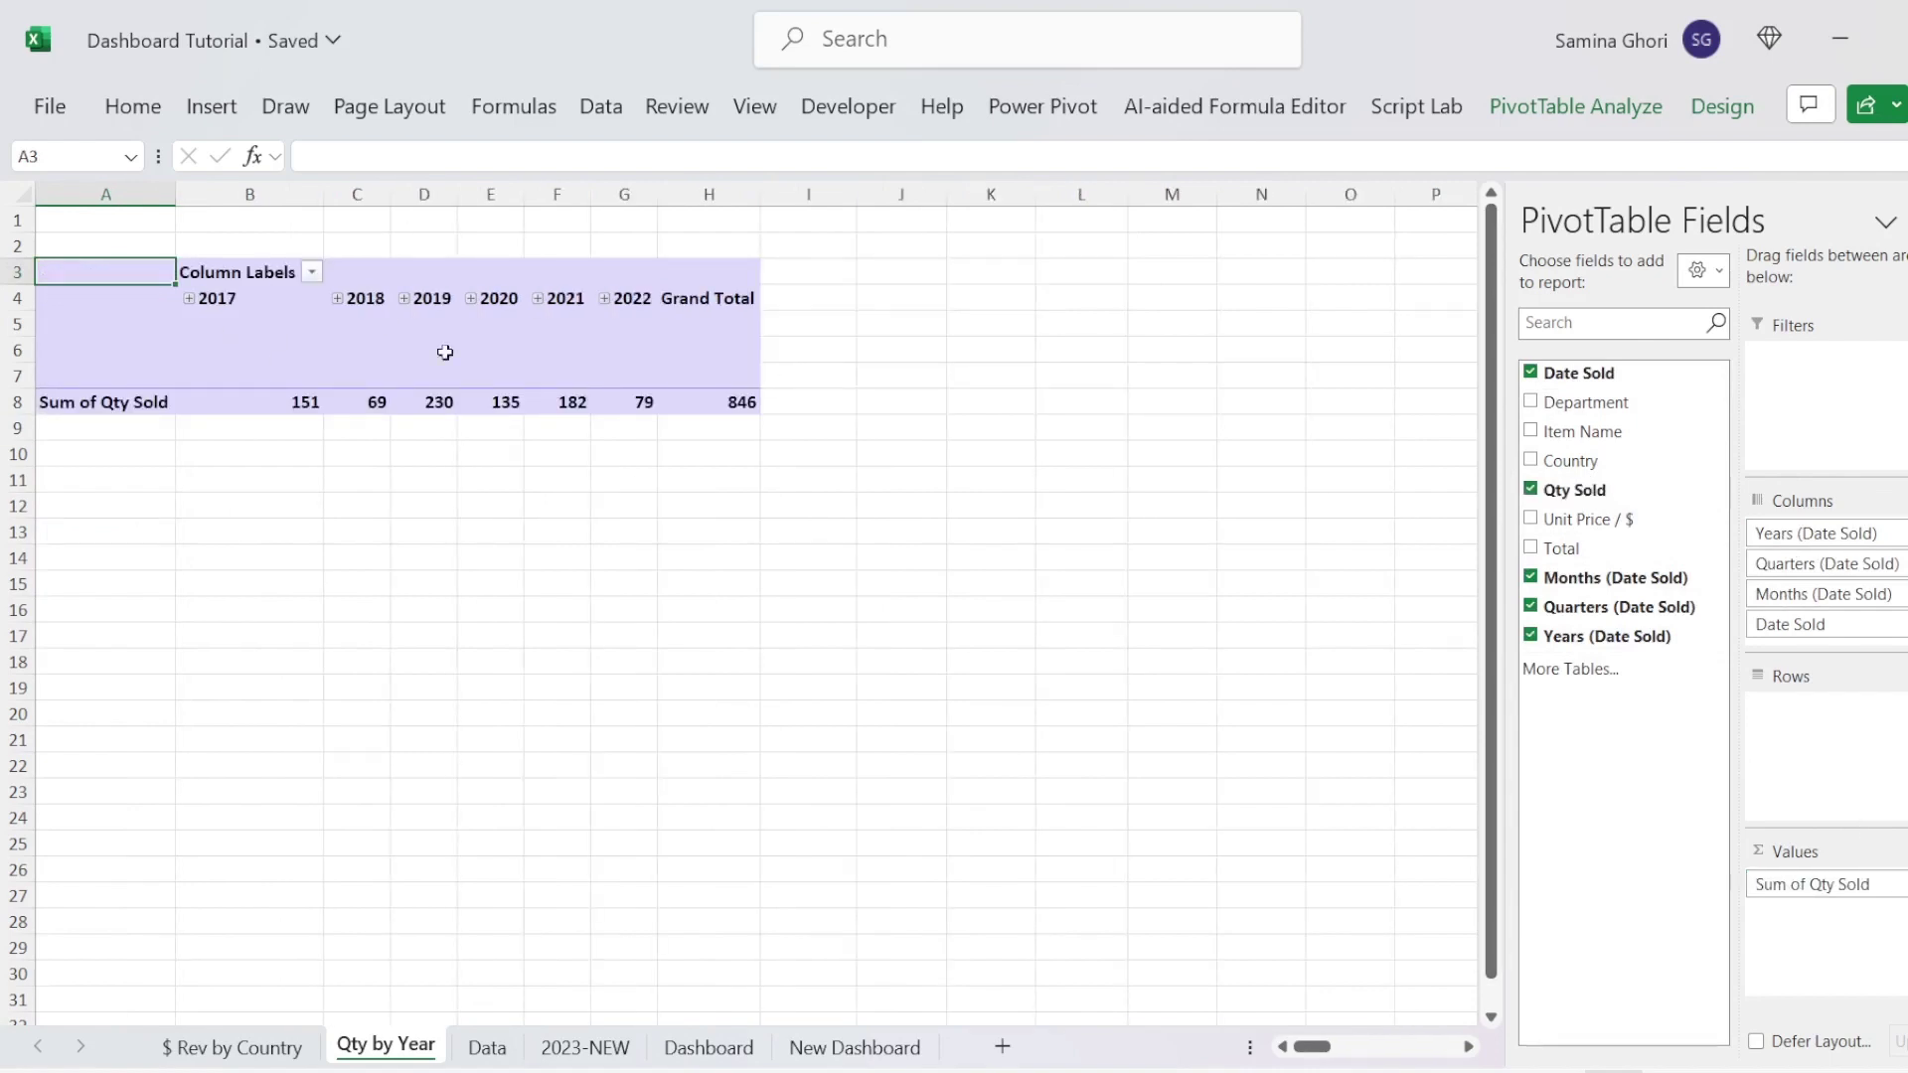
left_click(249, 402)
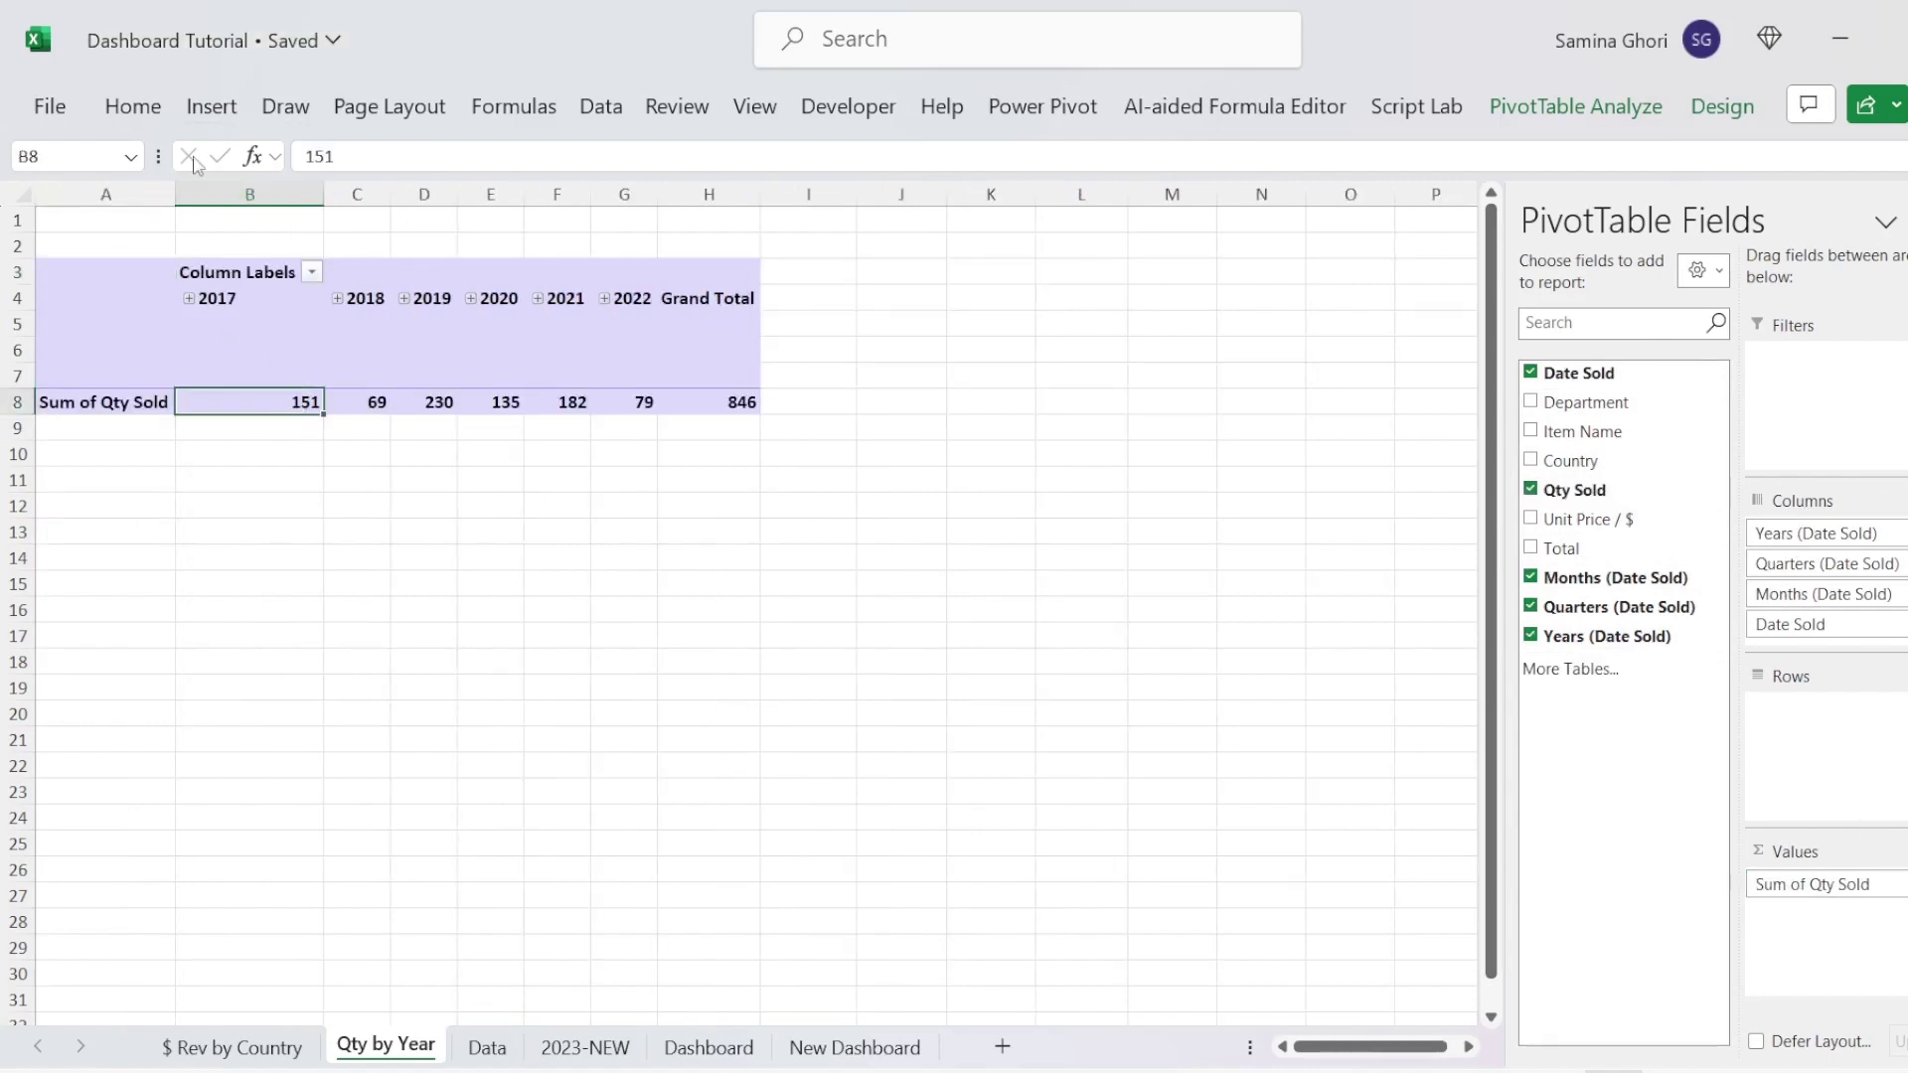
left_click(213, 107)
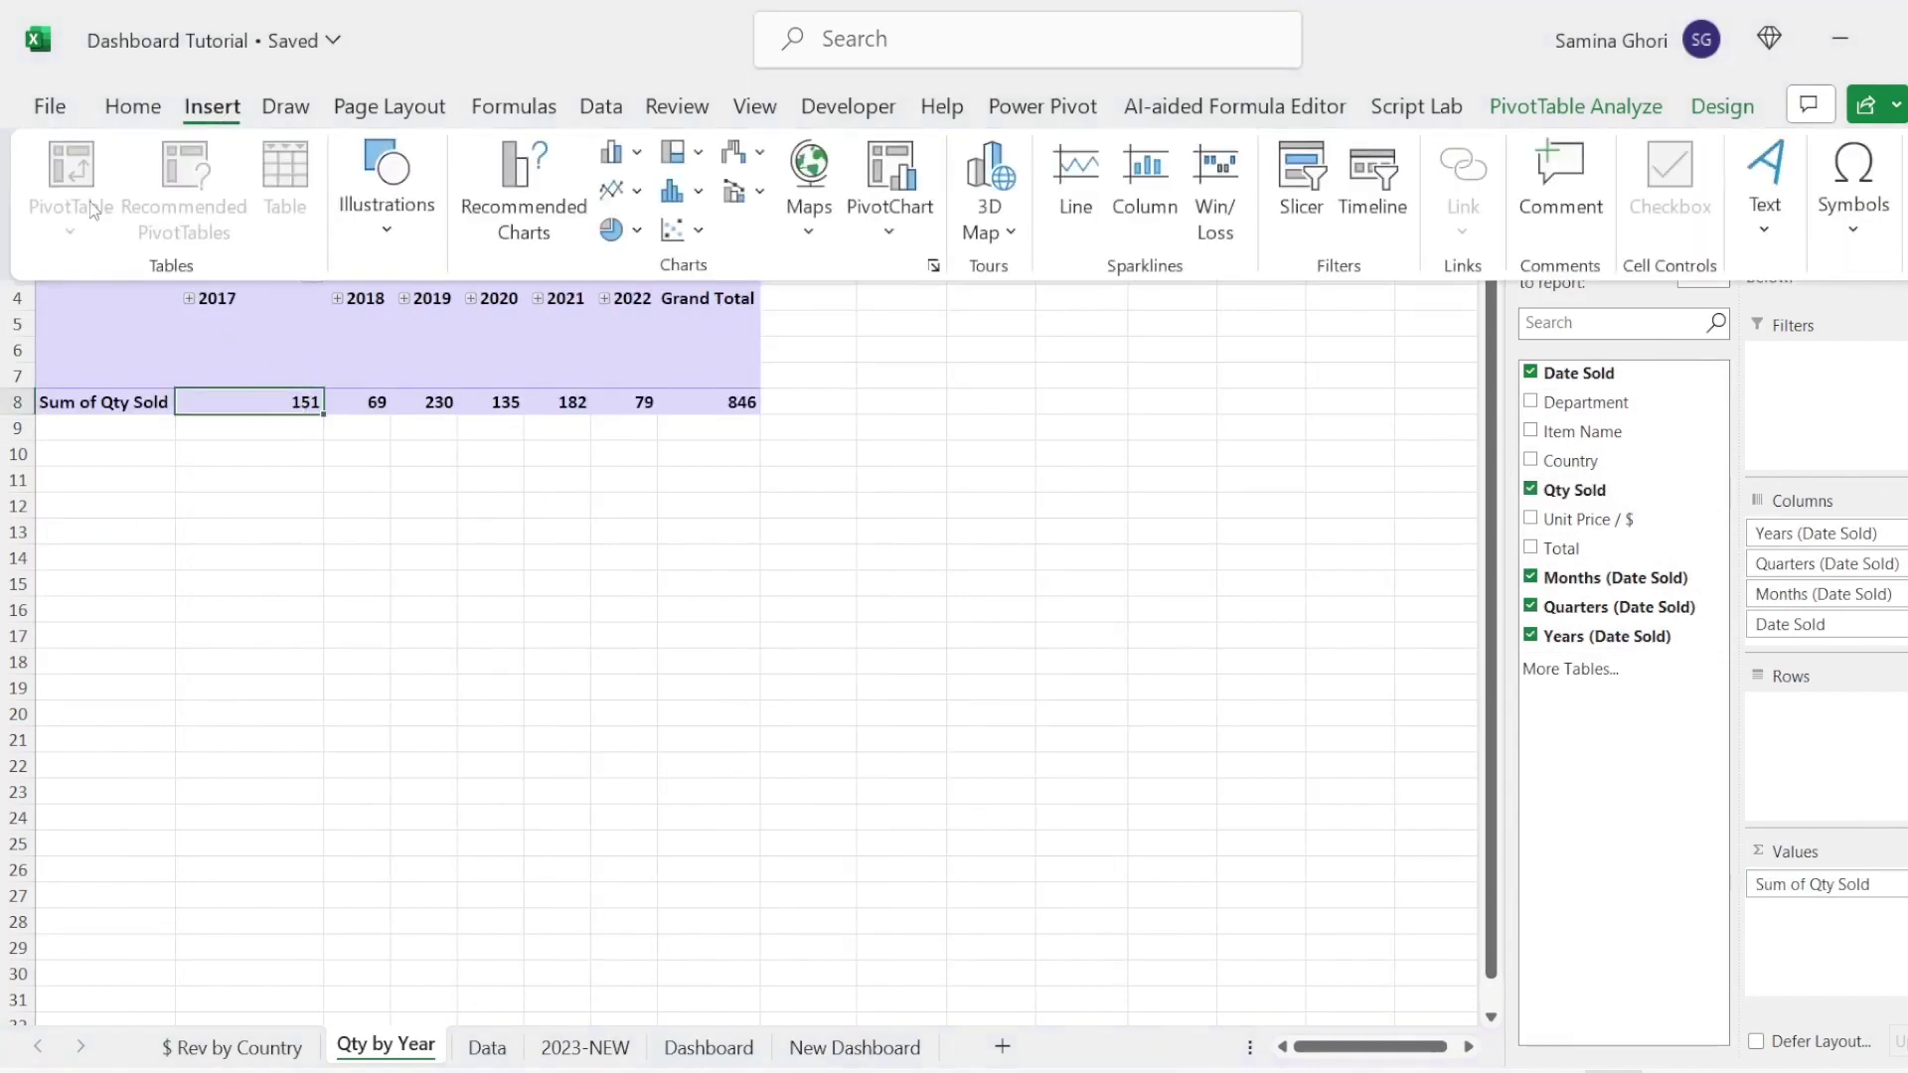
left_click(500, 182)
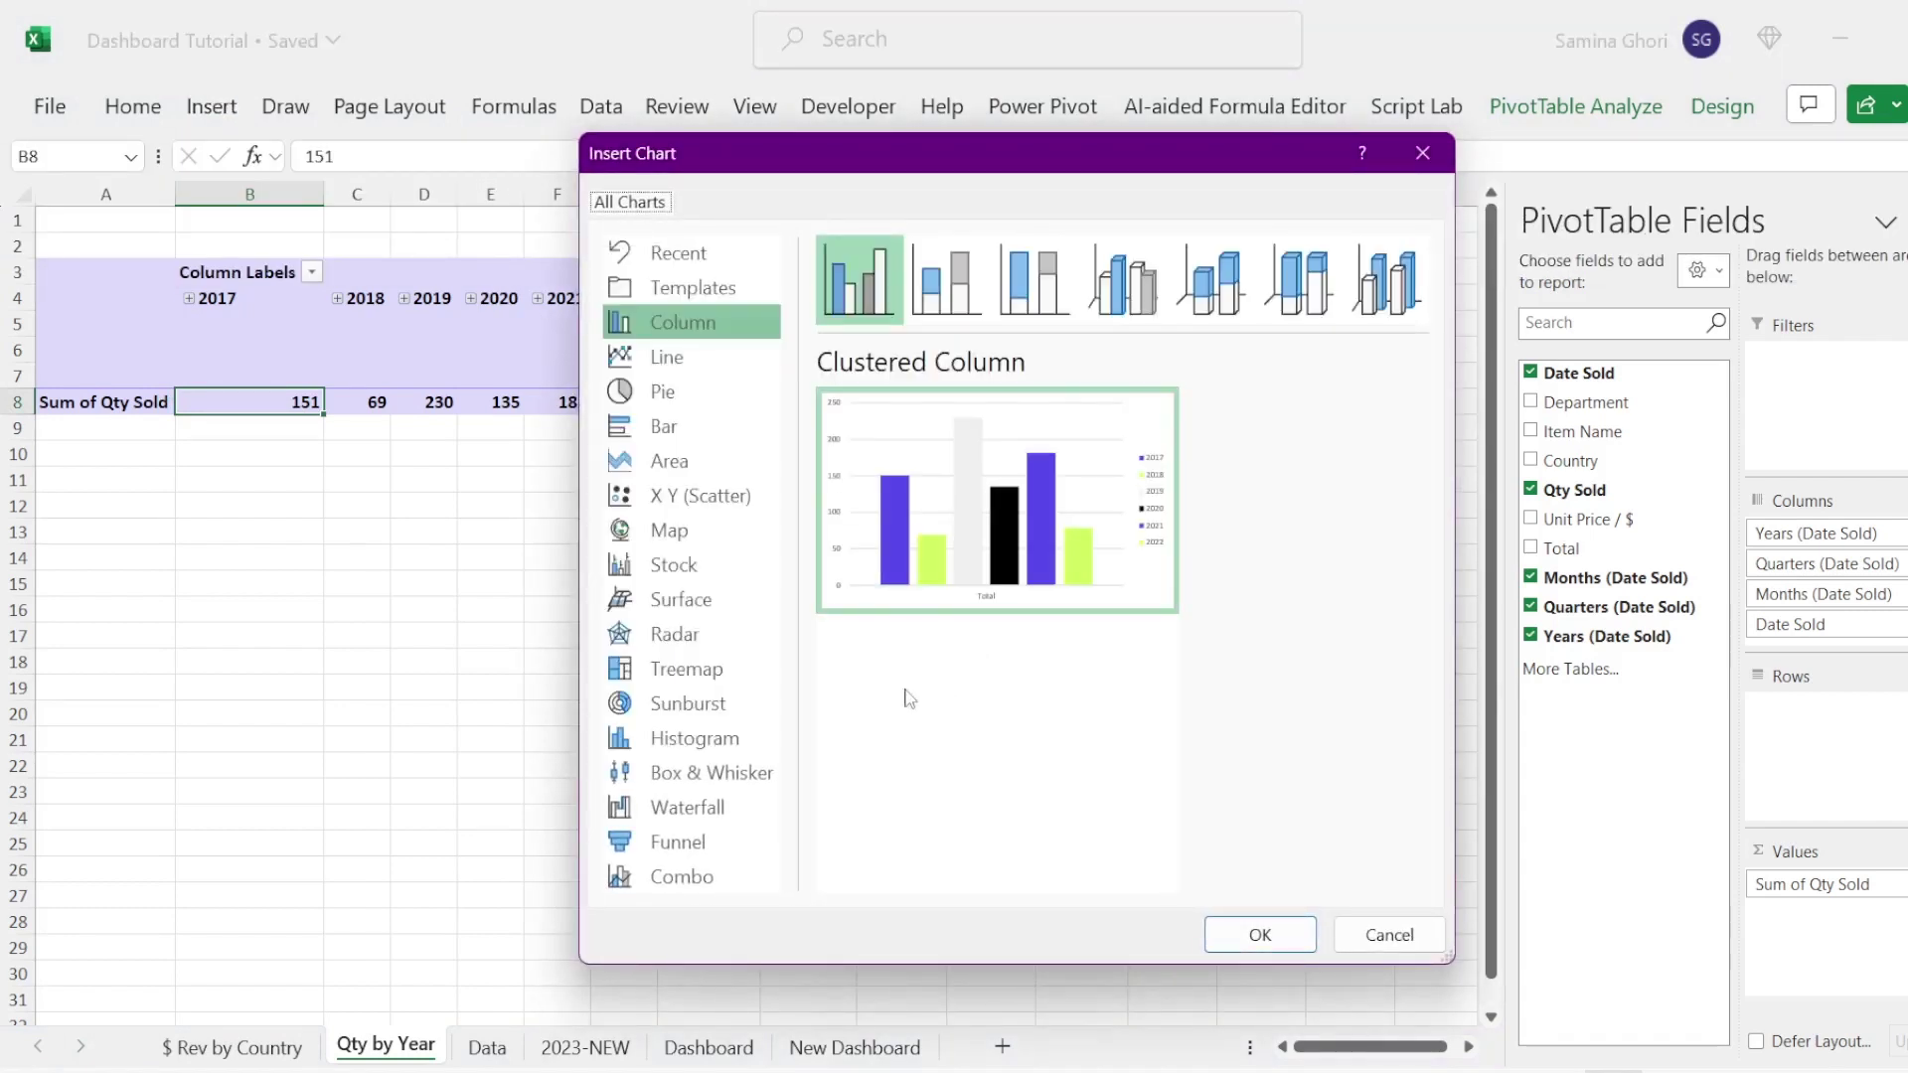
left_click(684, 364)
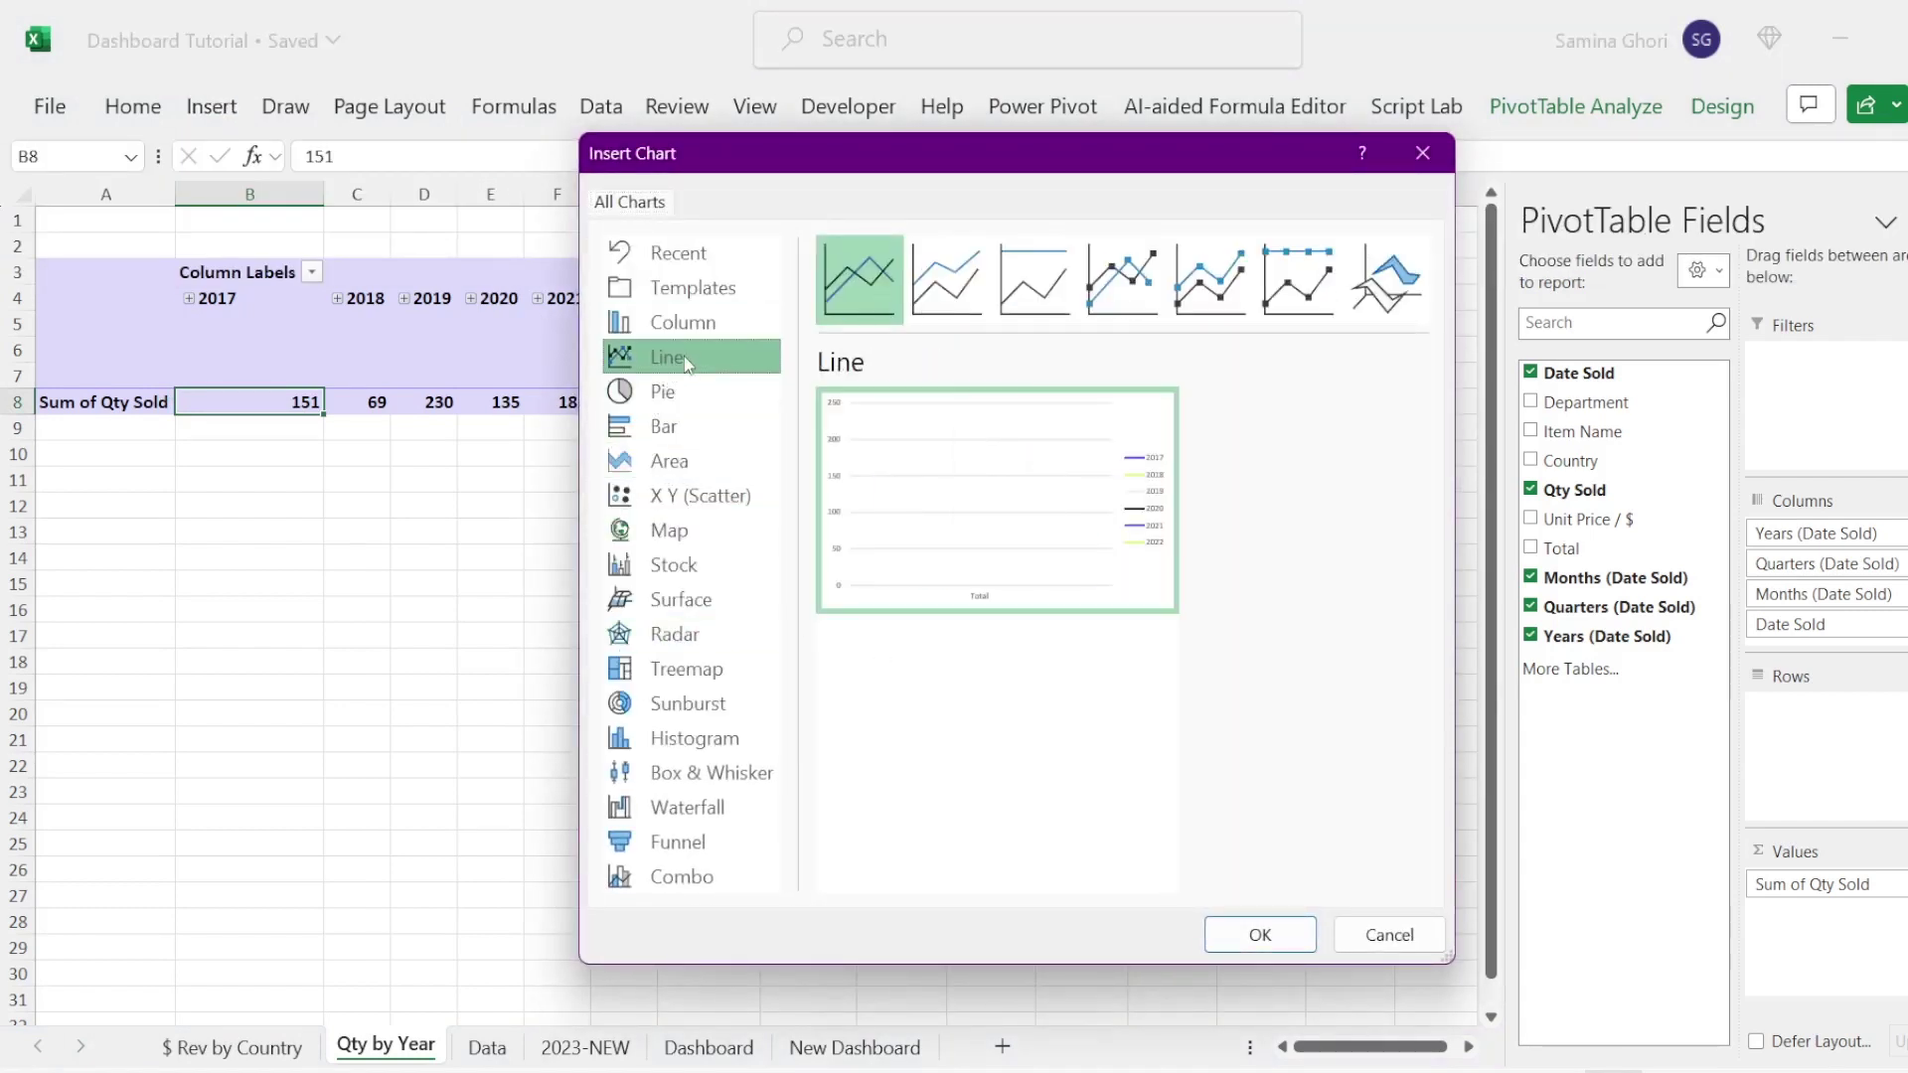
mouse_move(906, 537)
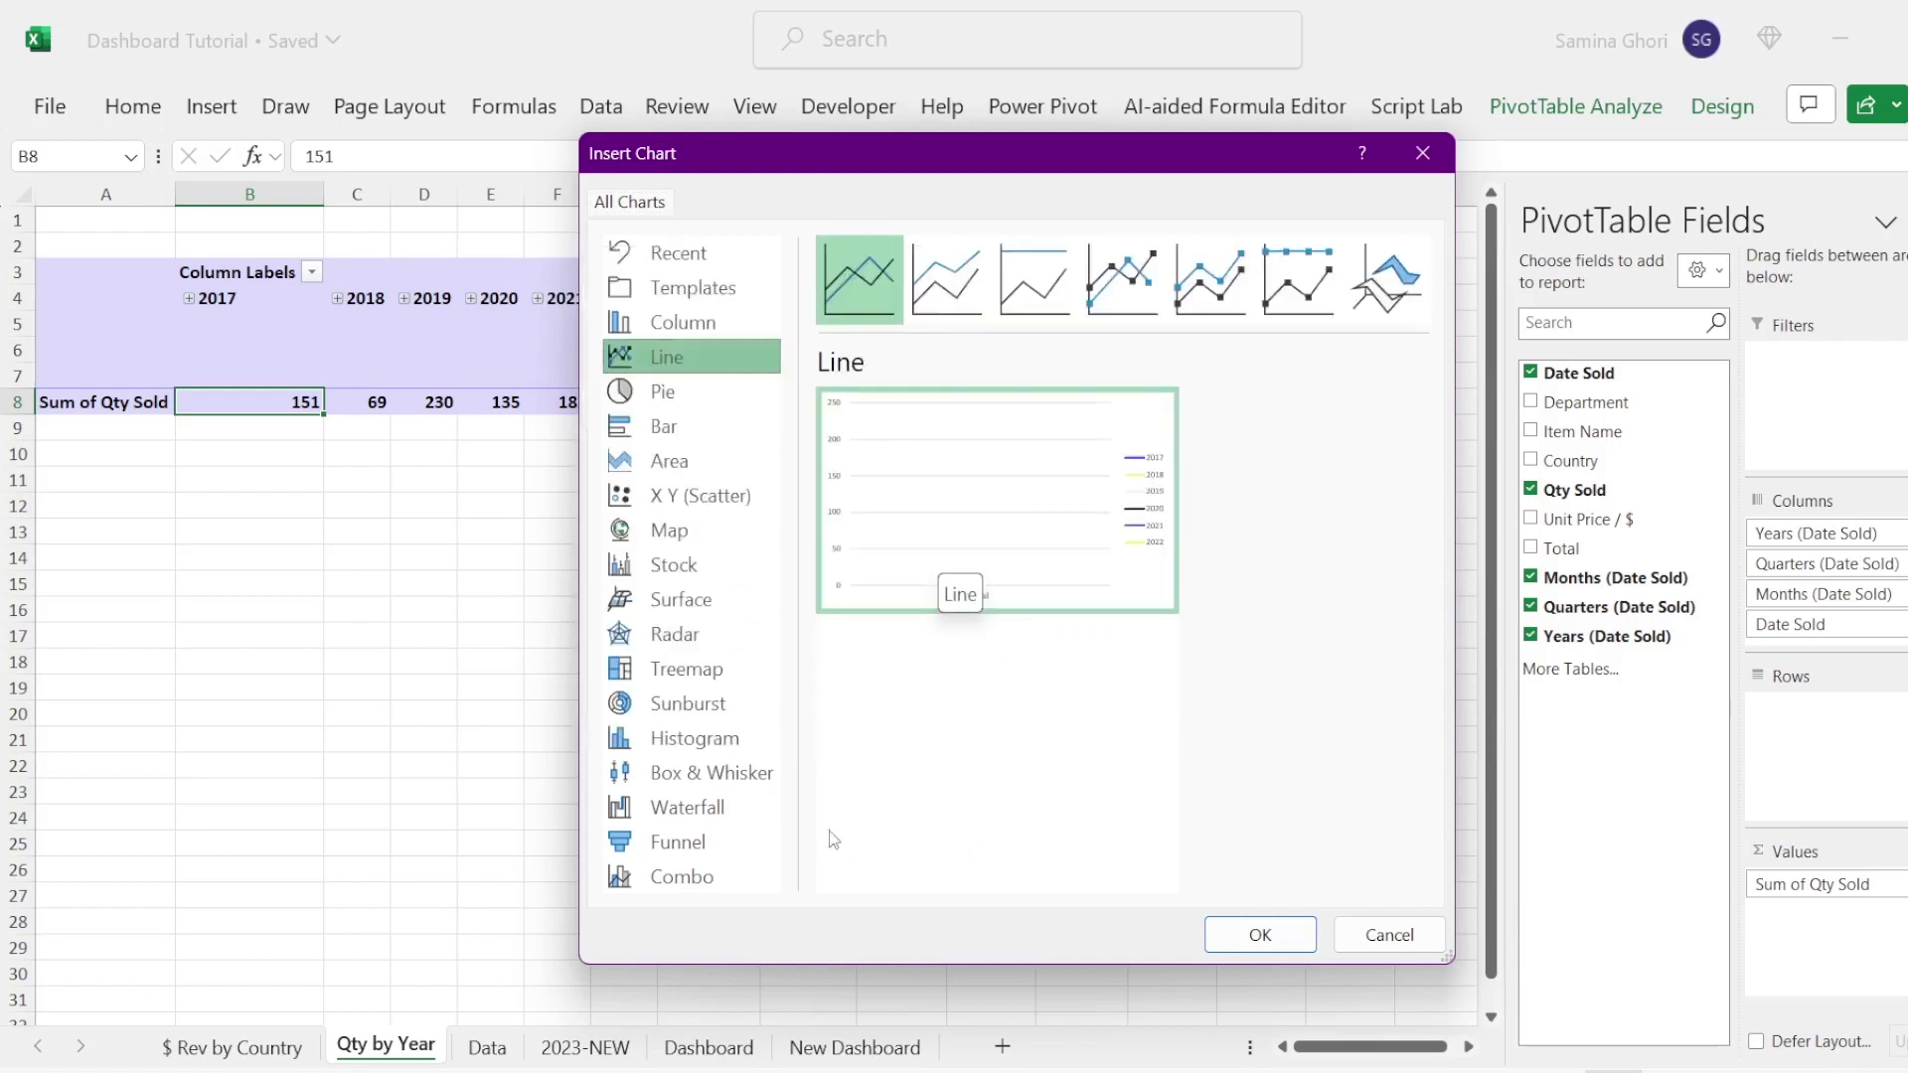
left_click(948, 313)
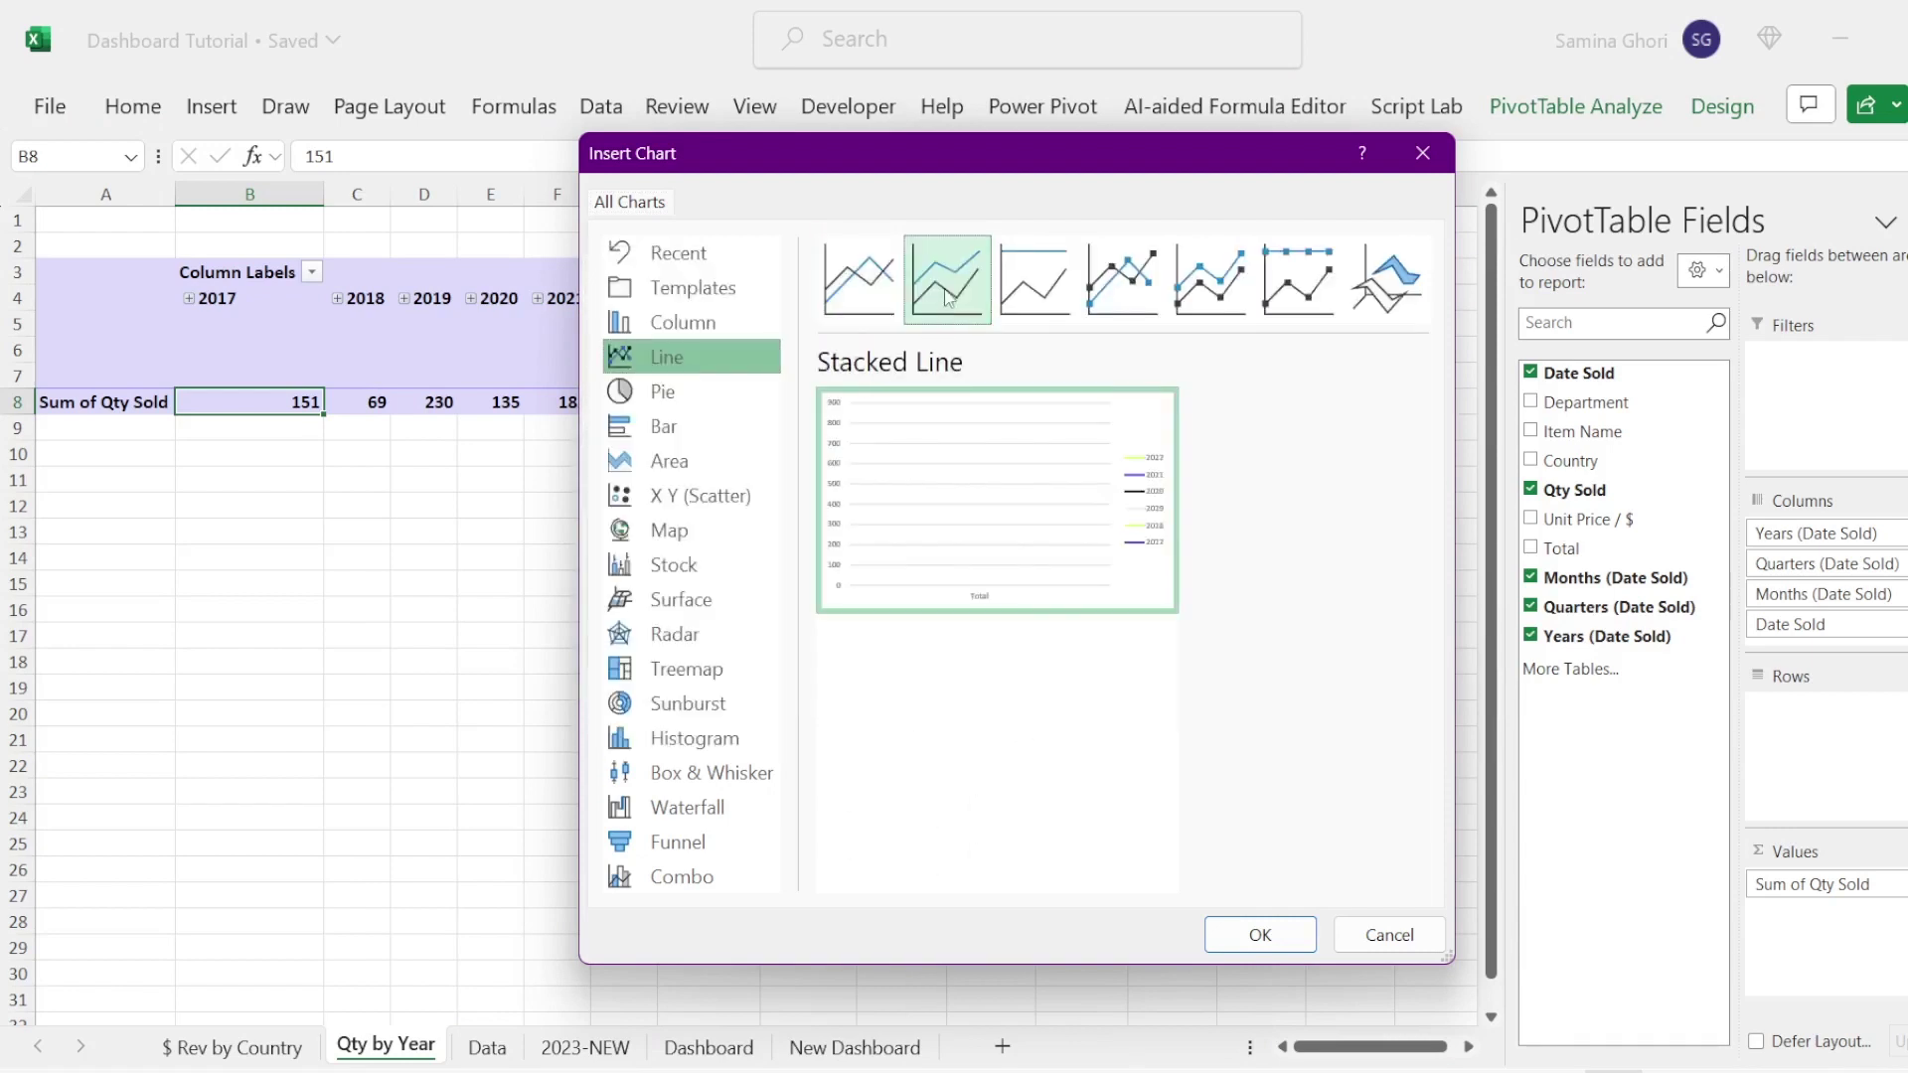
double_click(989, 313)
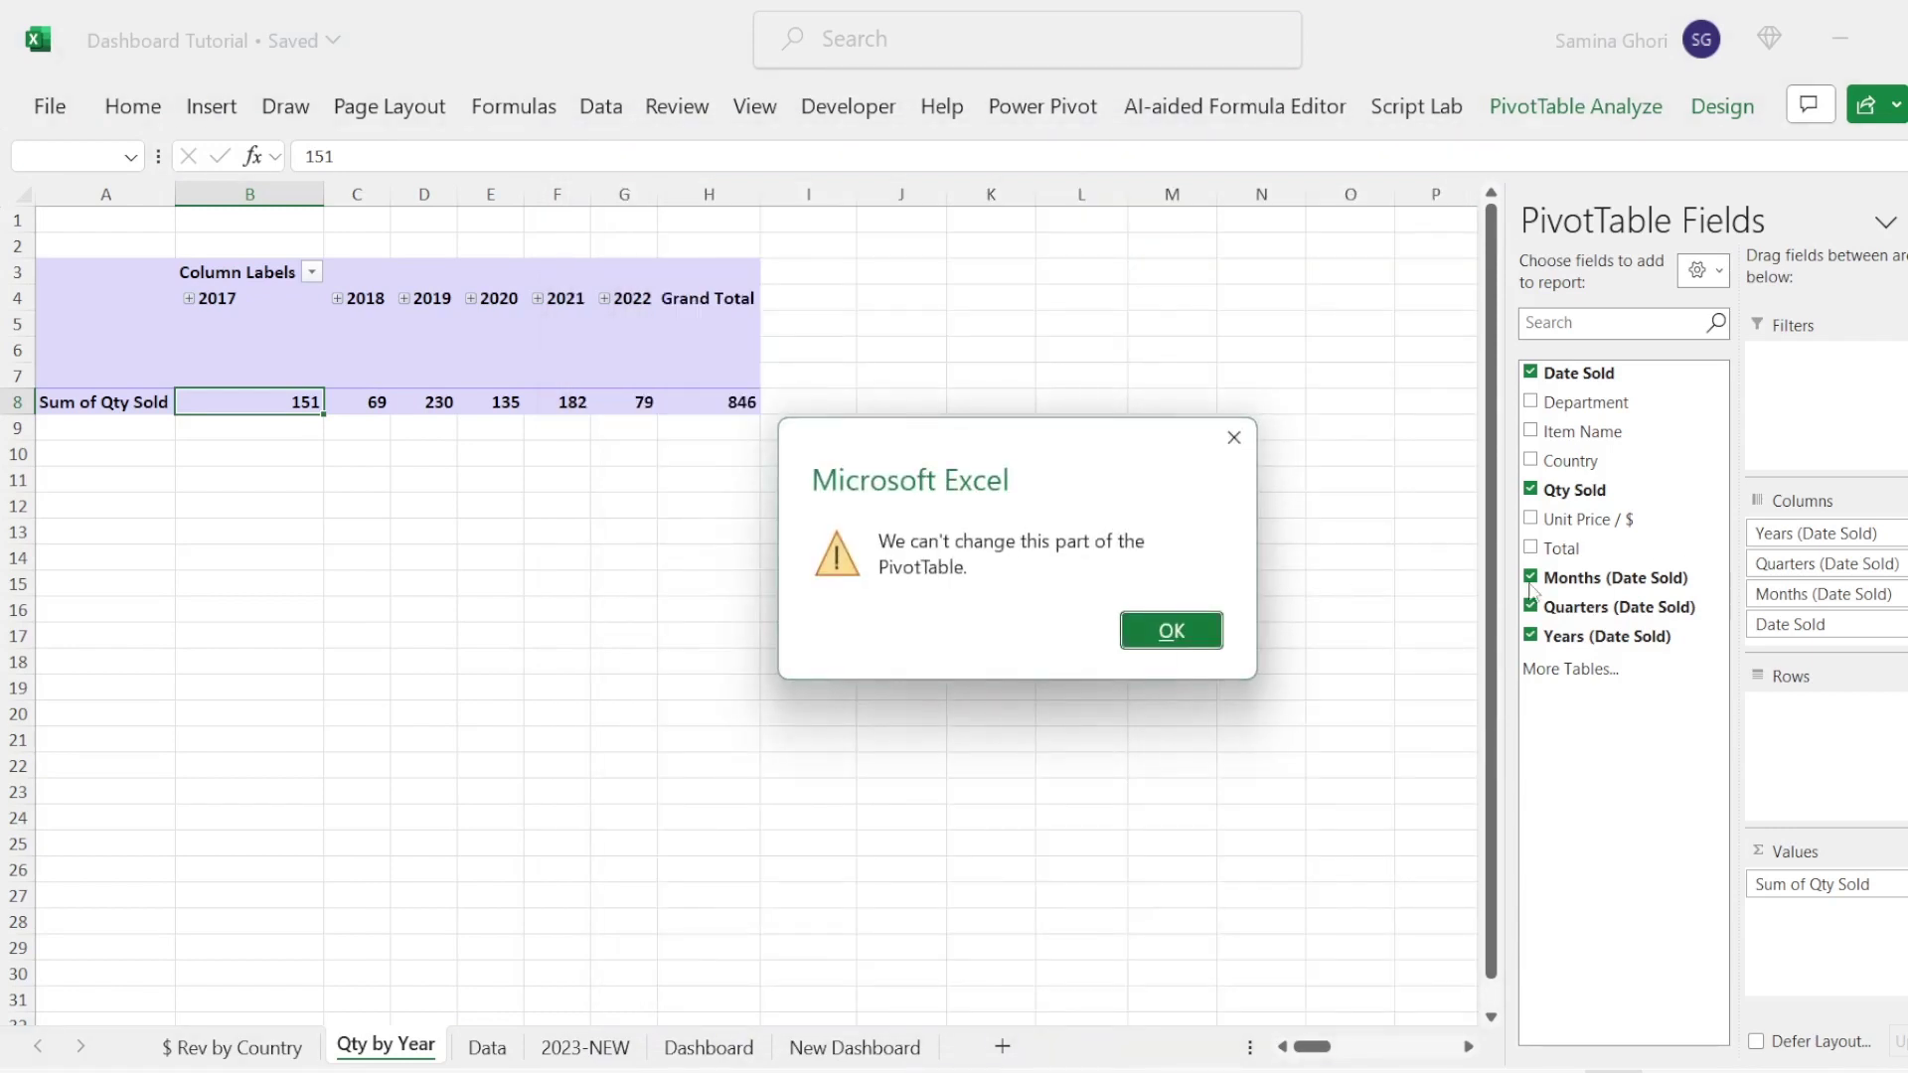
left_click(1173, 632)
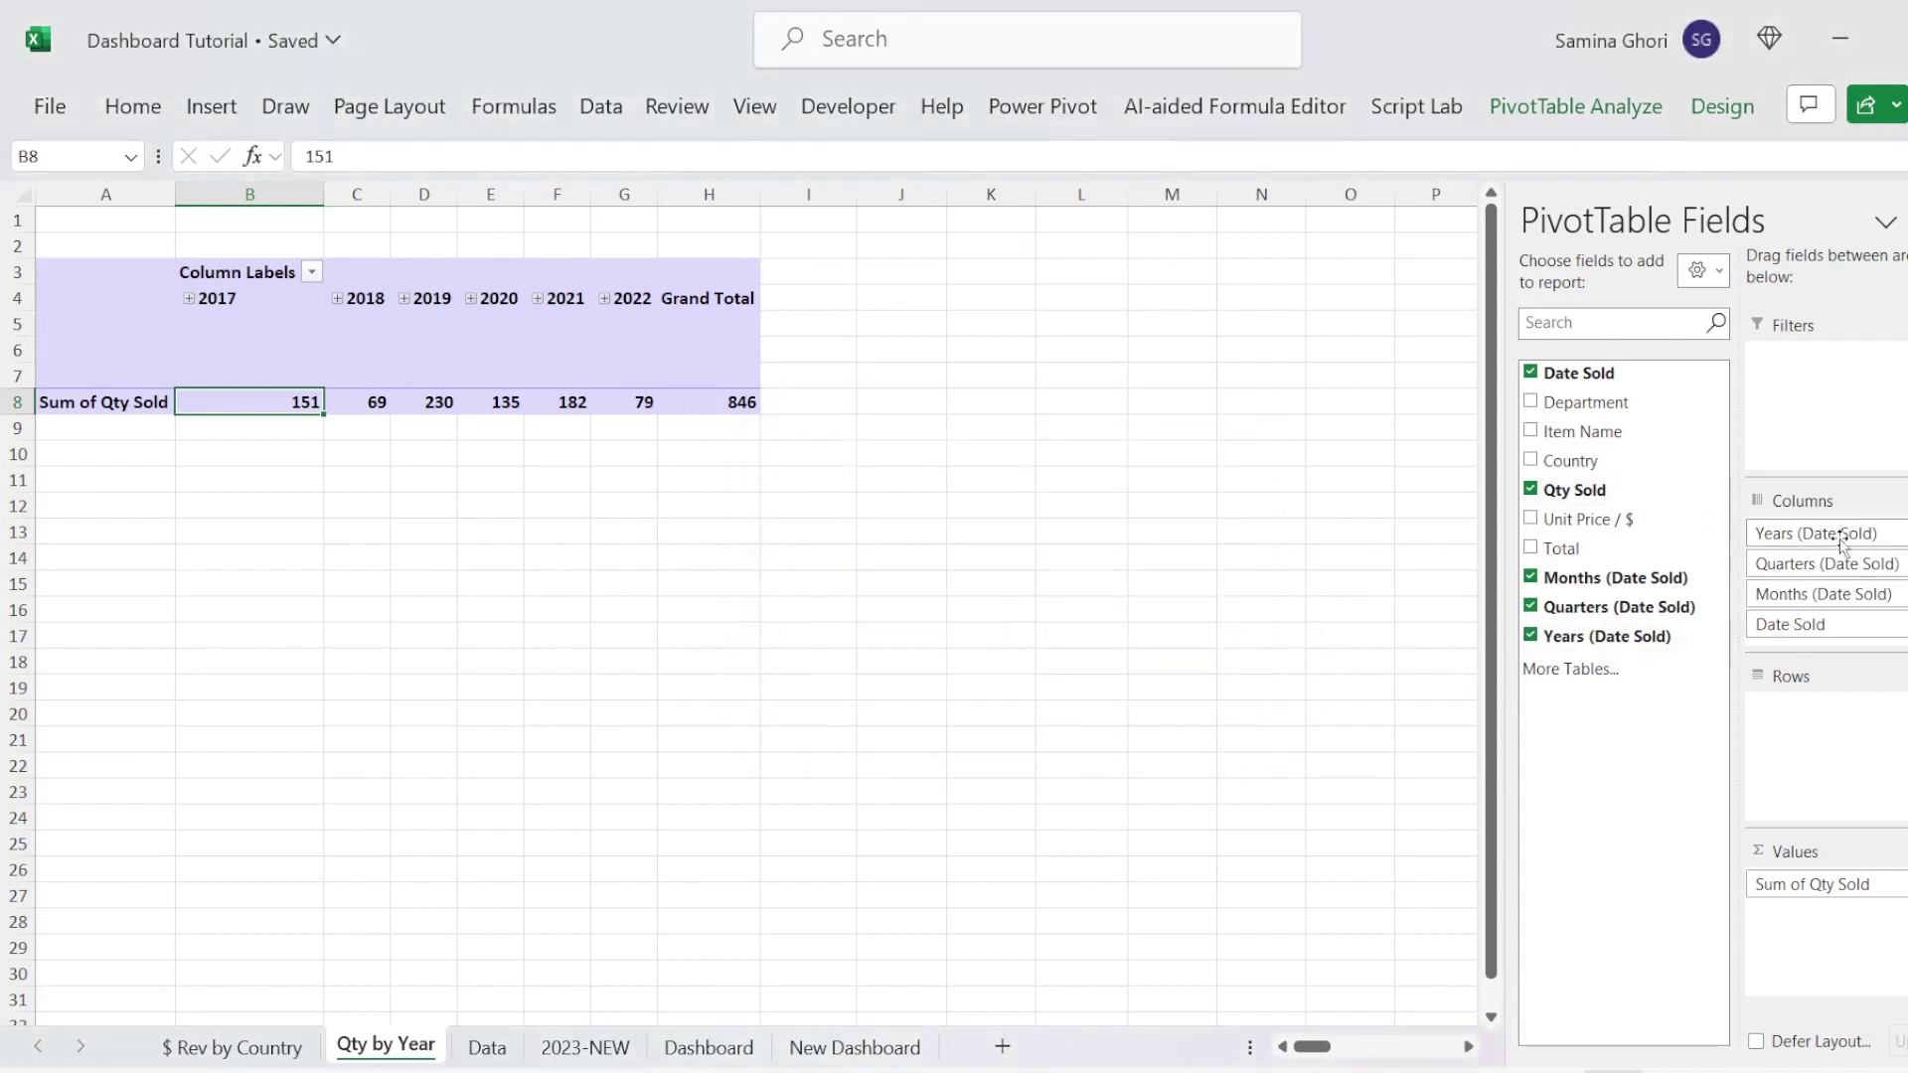
Step: Put the Date Sold fields in the pivot table's rows instead of columns and insert a Line chart from it beside the table
left_click_drag(1580, 375, 1839, 741)
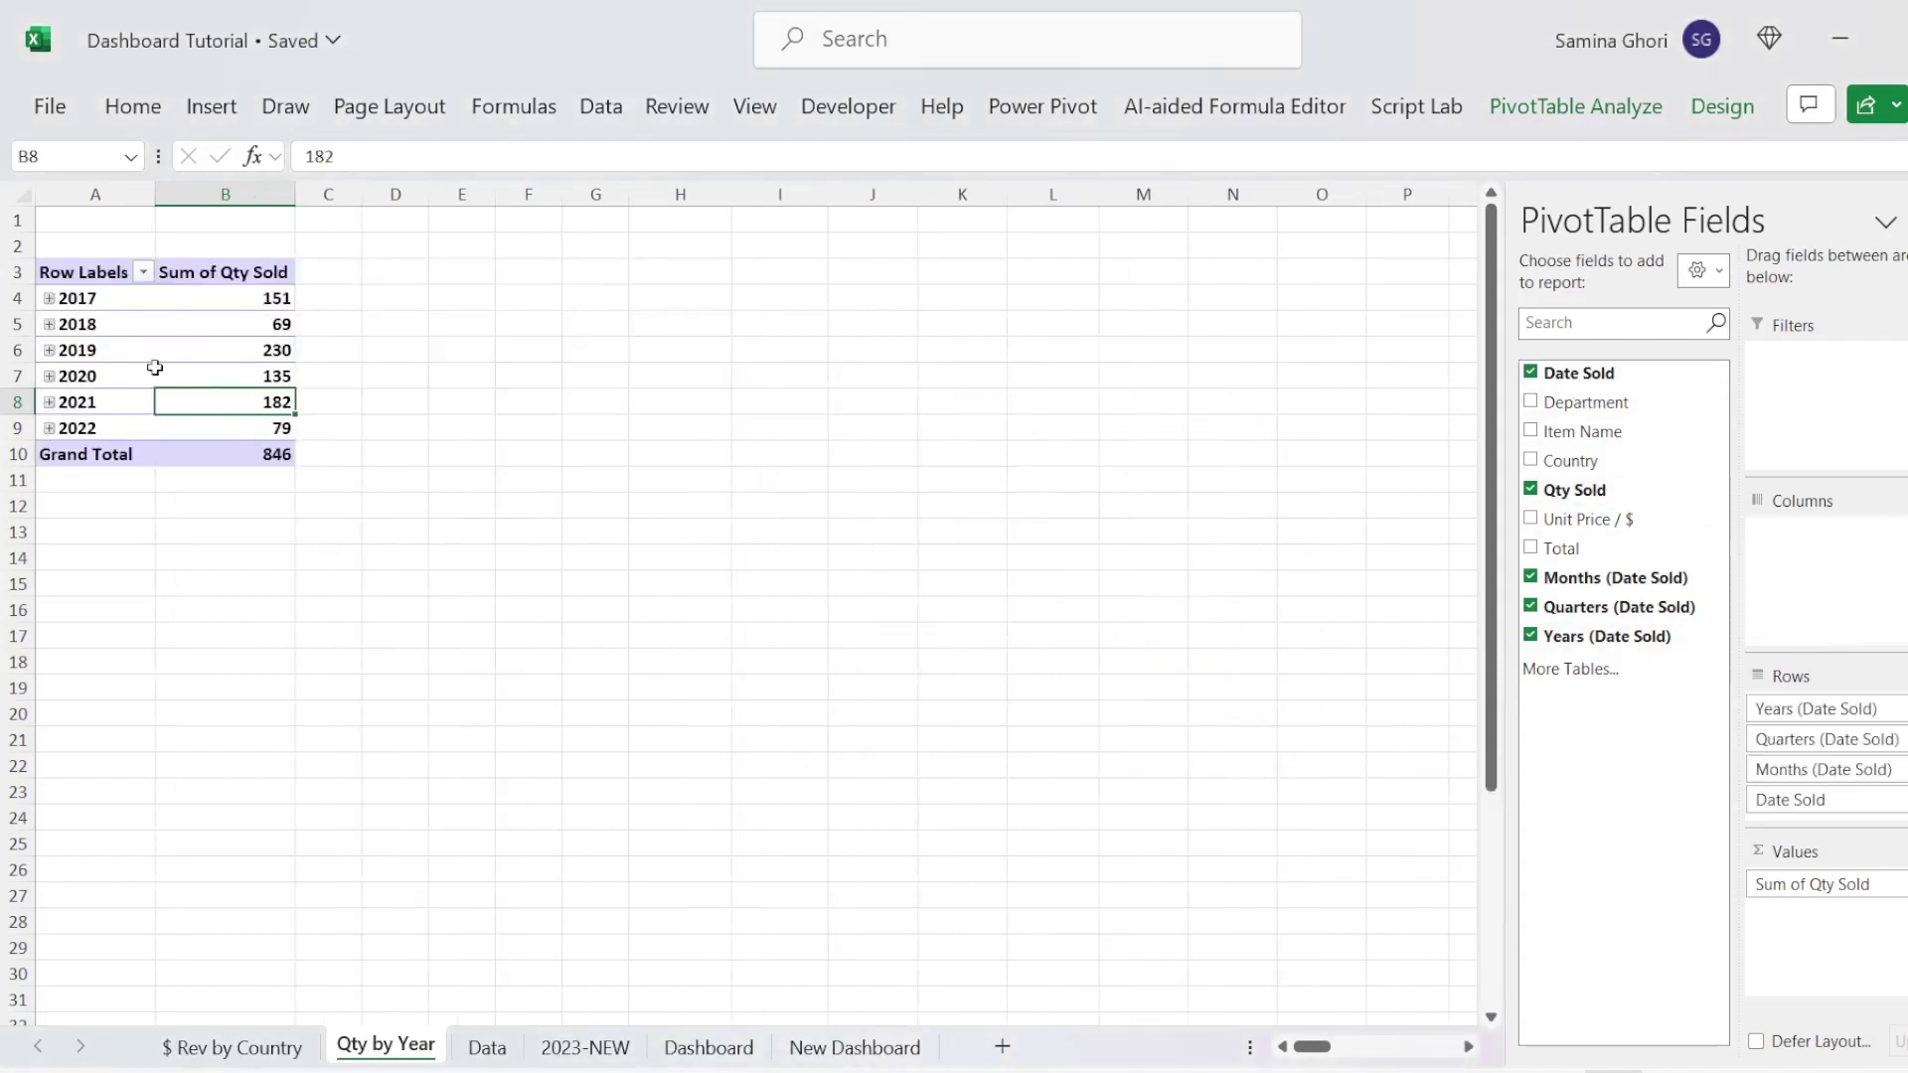
left_click(209, 112)
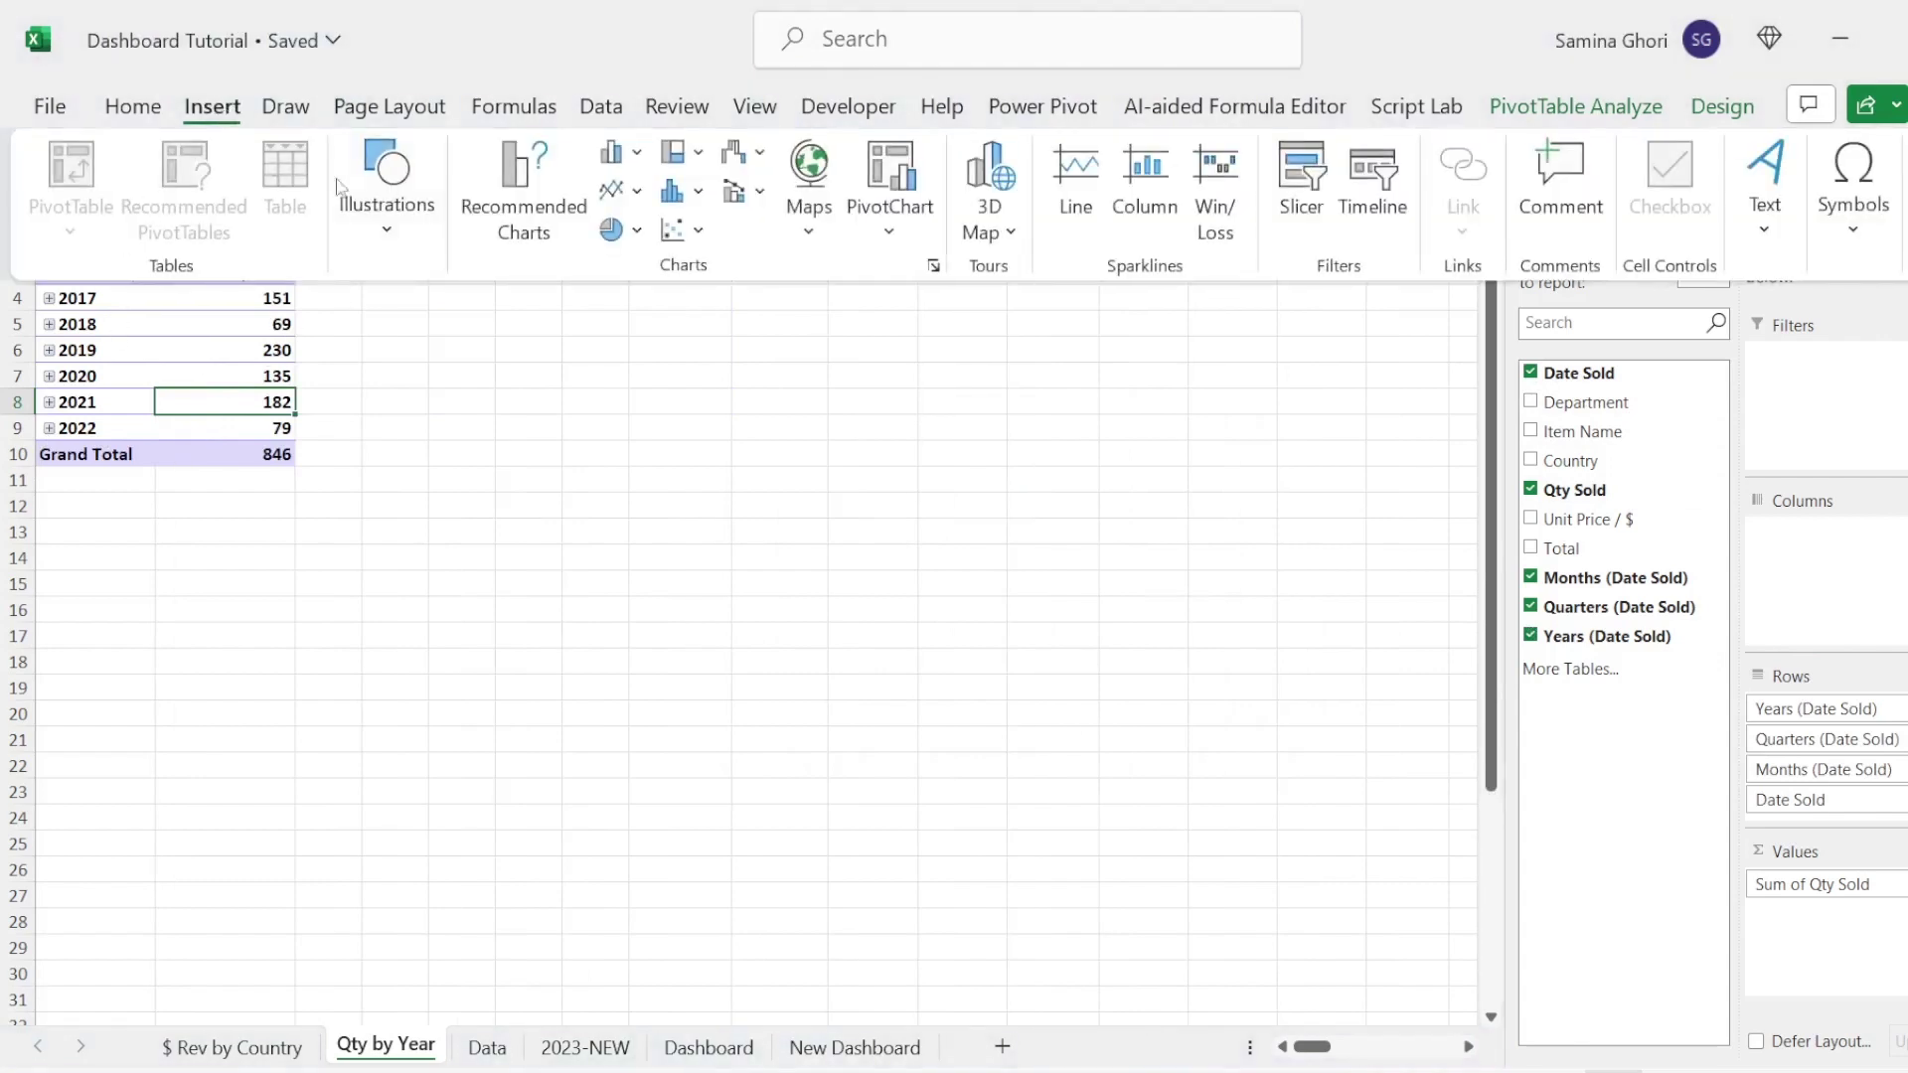
left_click(515, 213)
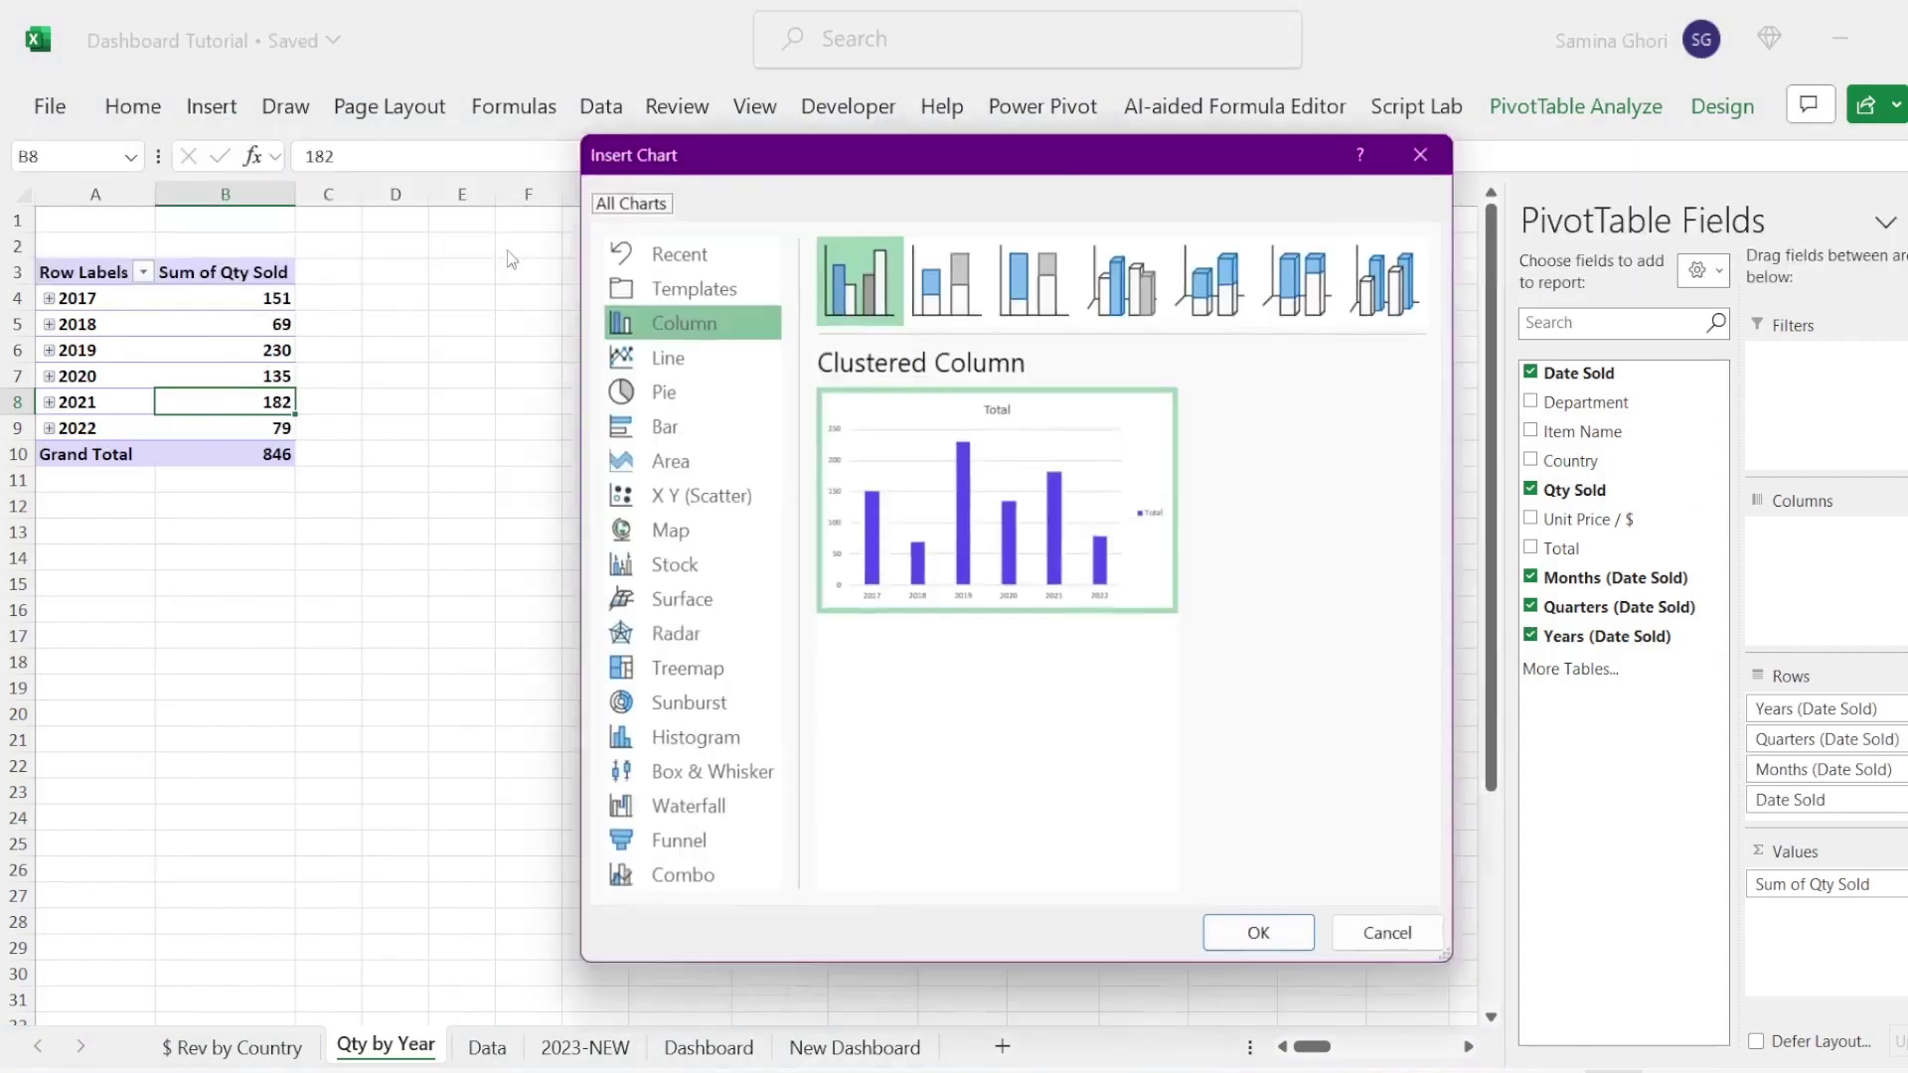
left_click(730, 362)
mouse_move(907, 586)
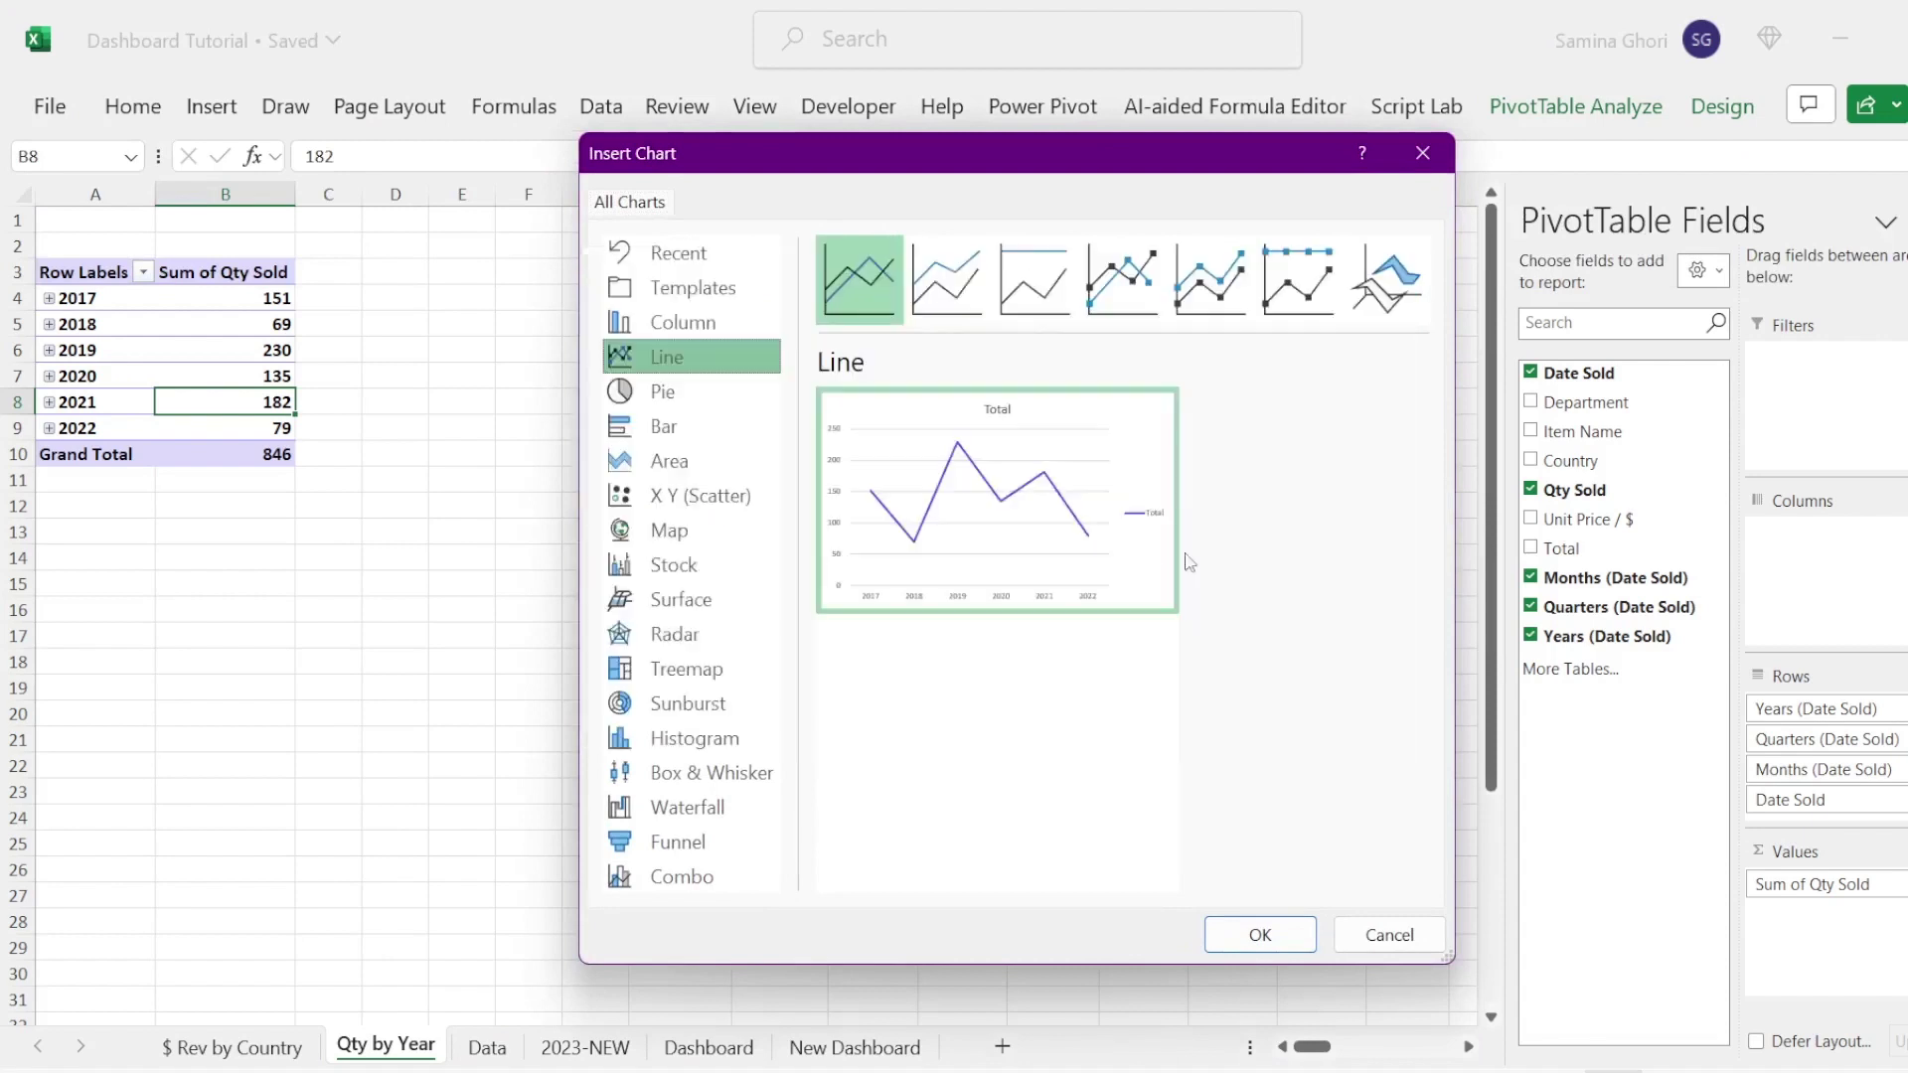
left_click(1259, 936)
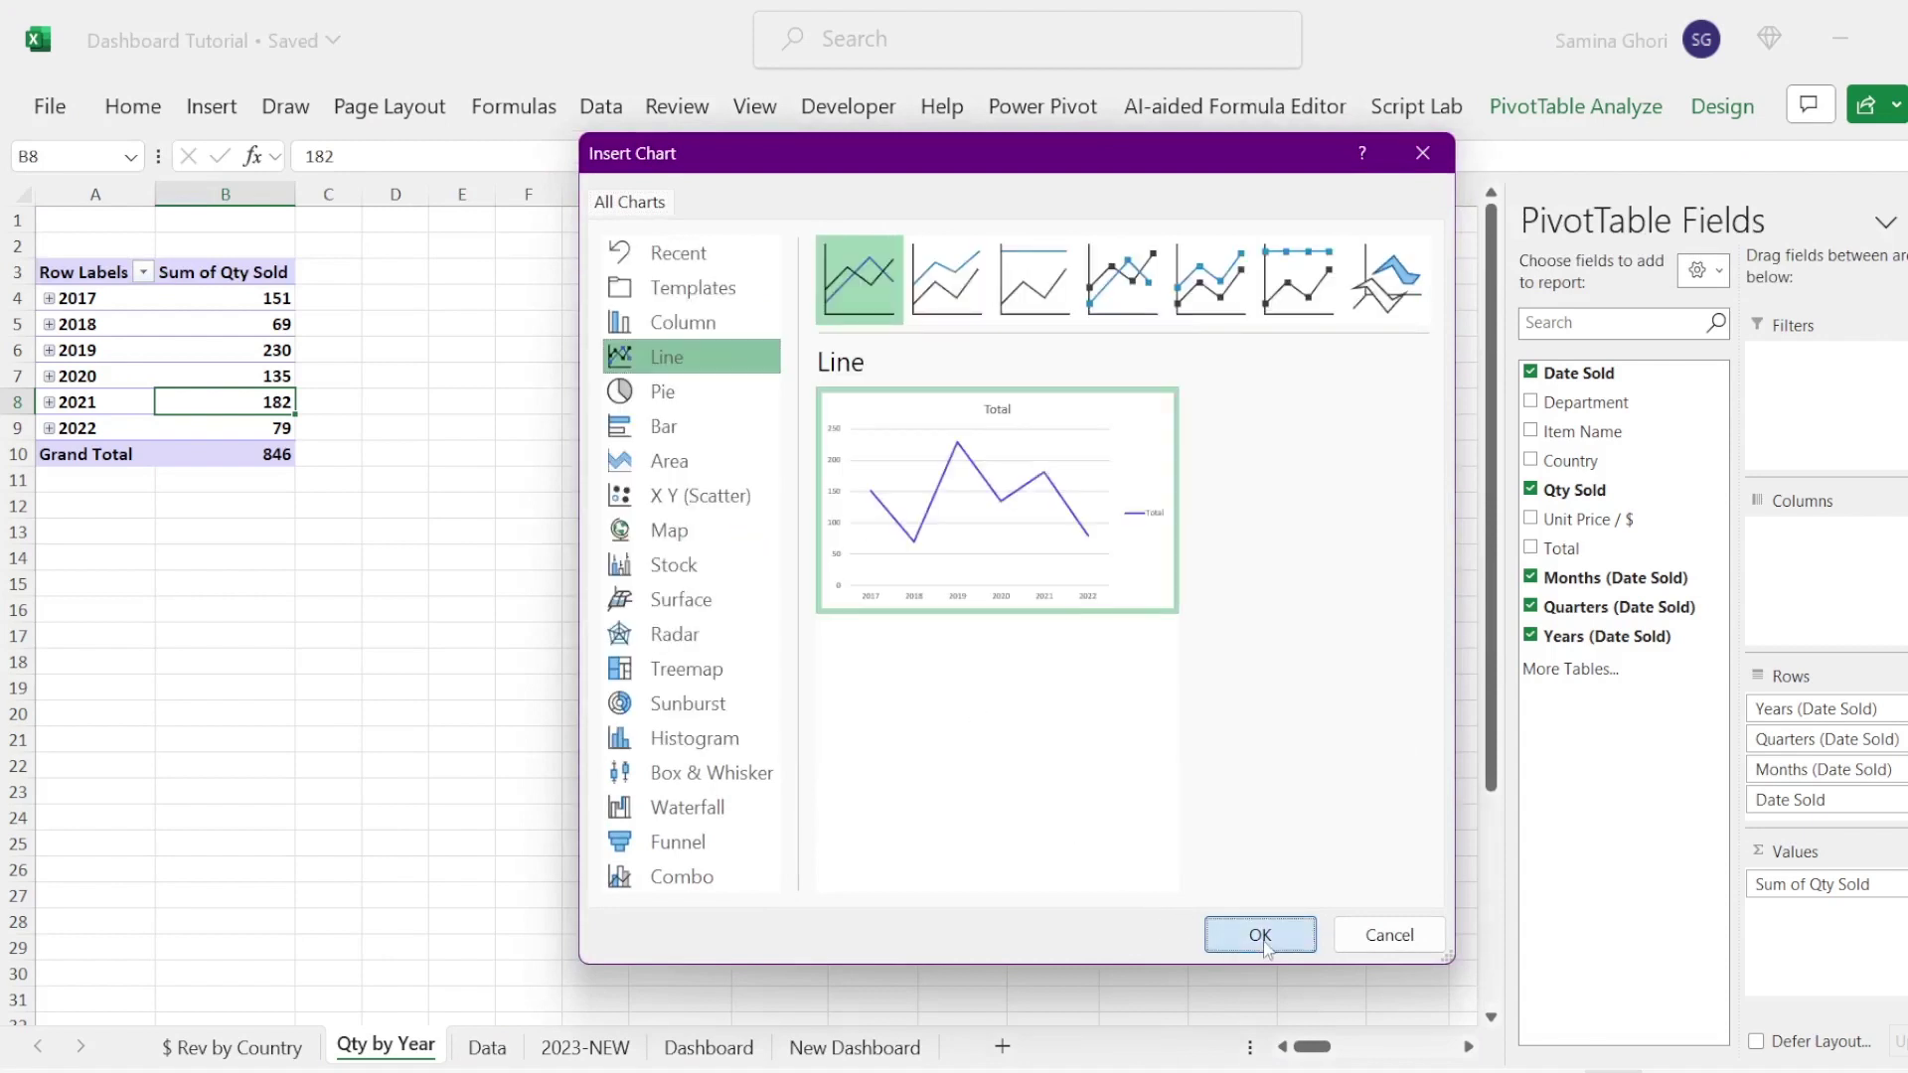
left_click_drag(826, 442, 757, 357)
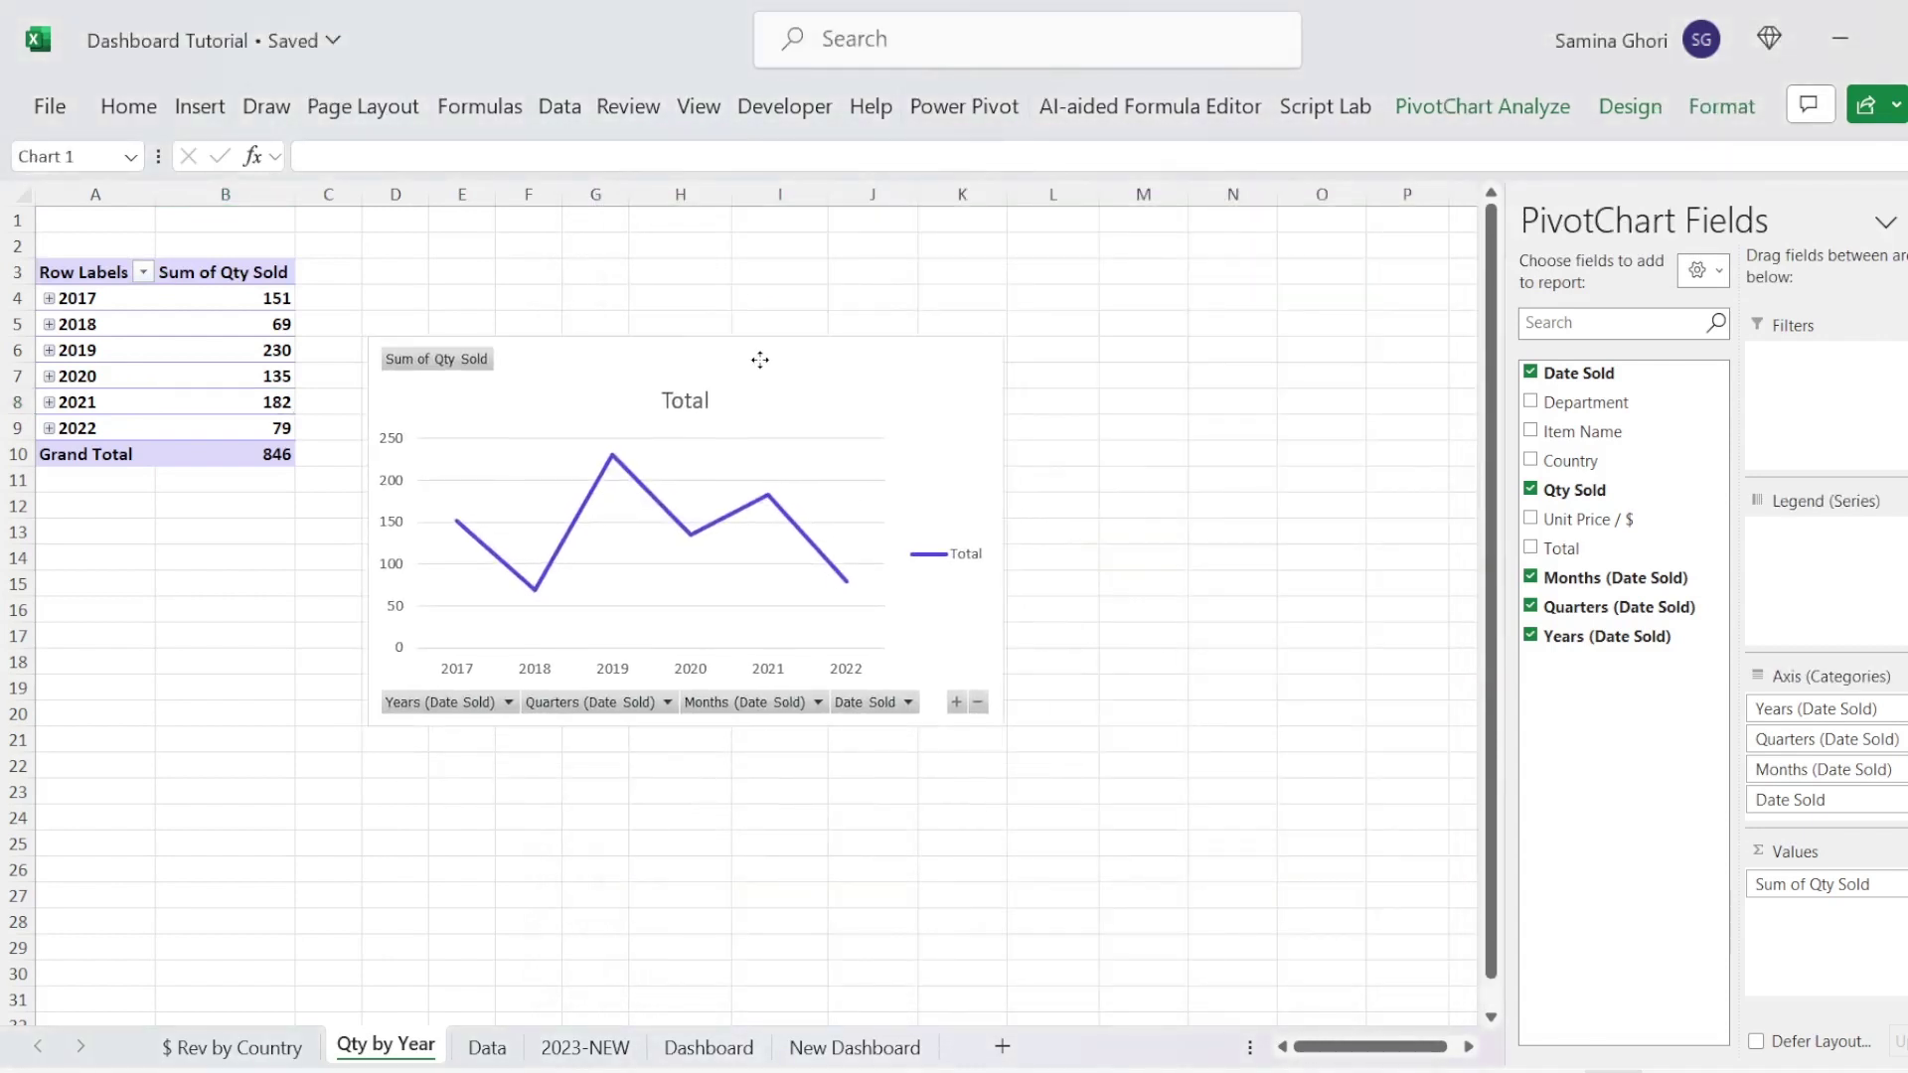
Step: Hide all field buttons on the quantity line chart and delete its legend
right_click(883, 714)
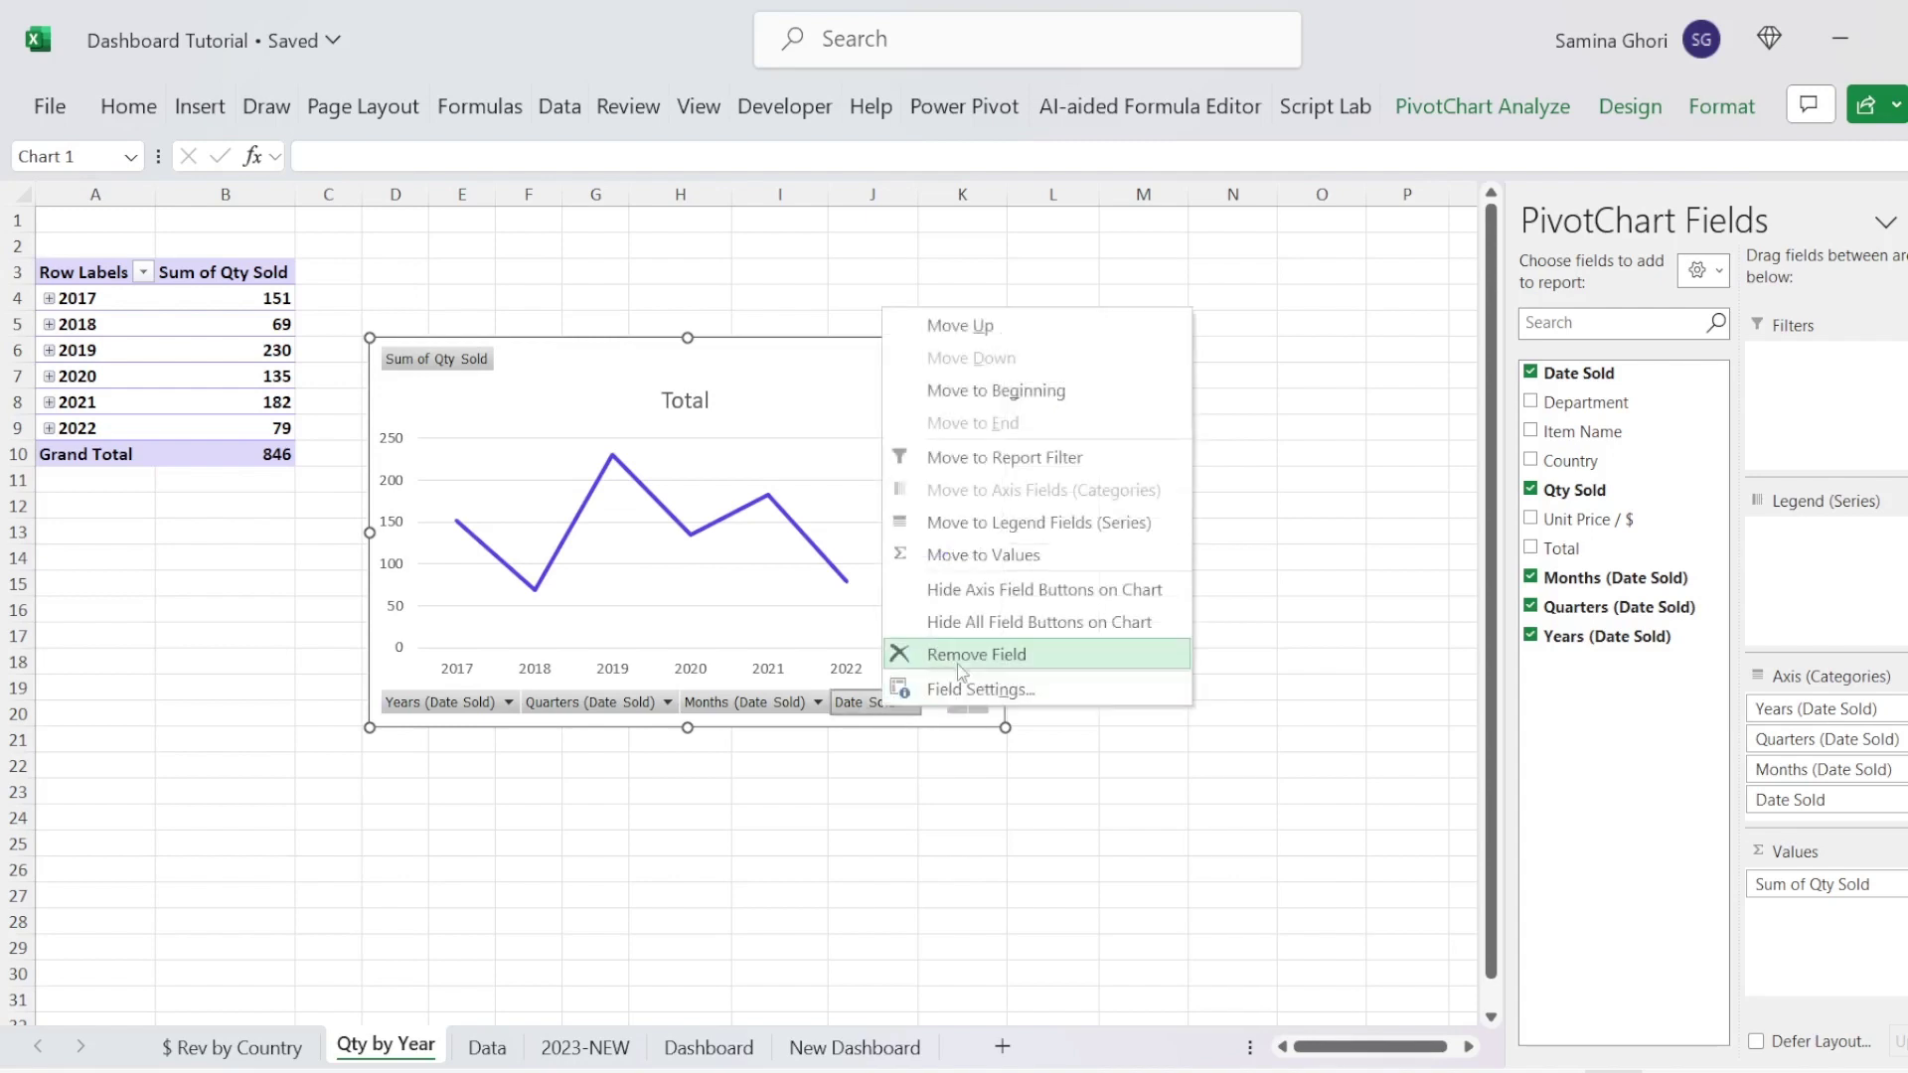
left_click(977, 624)
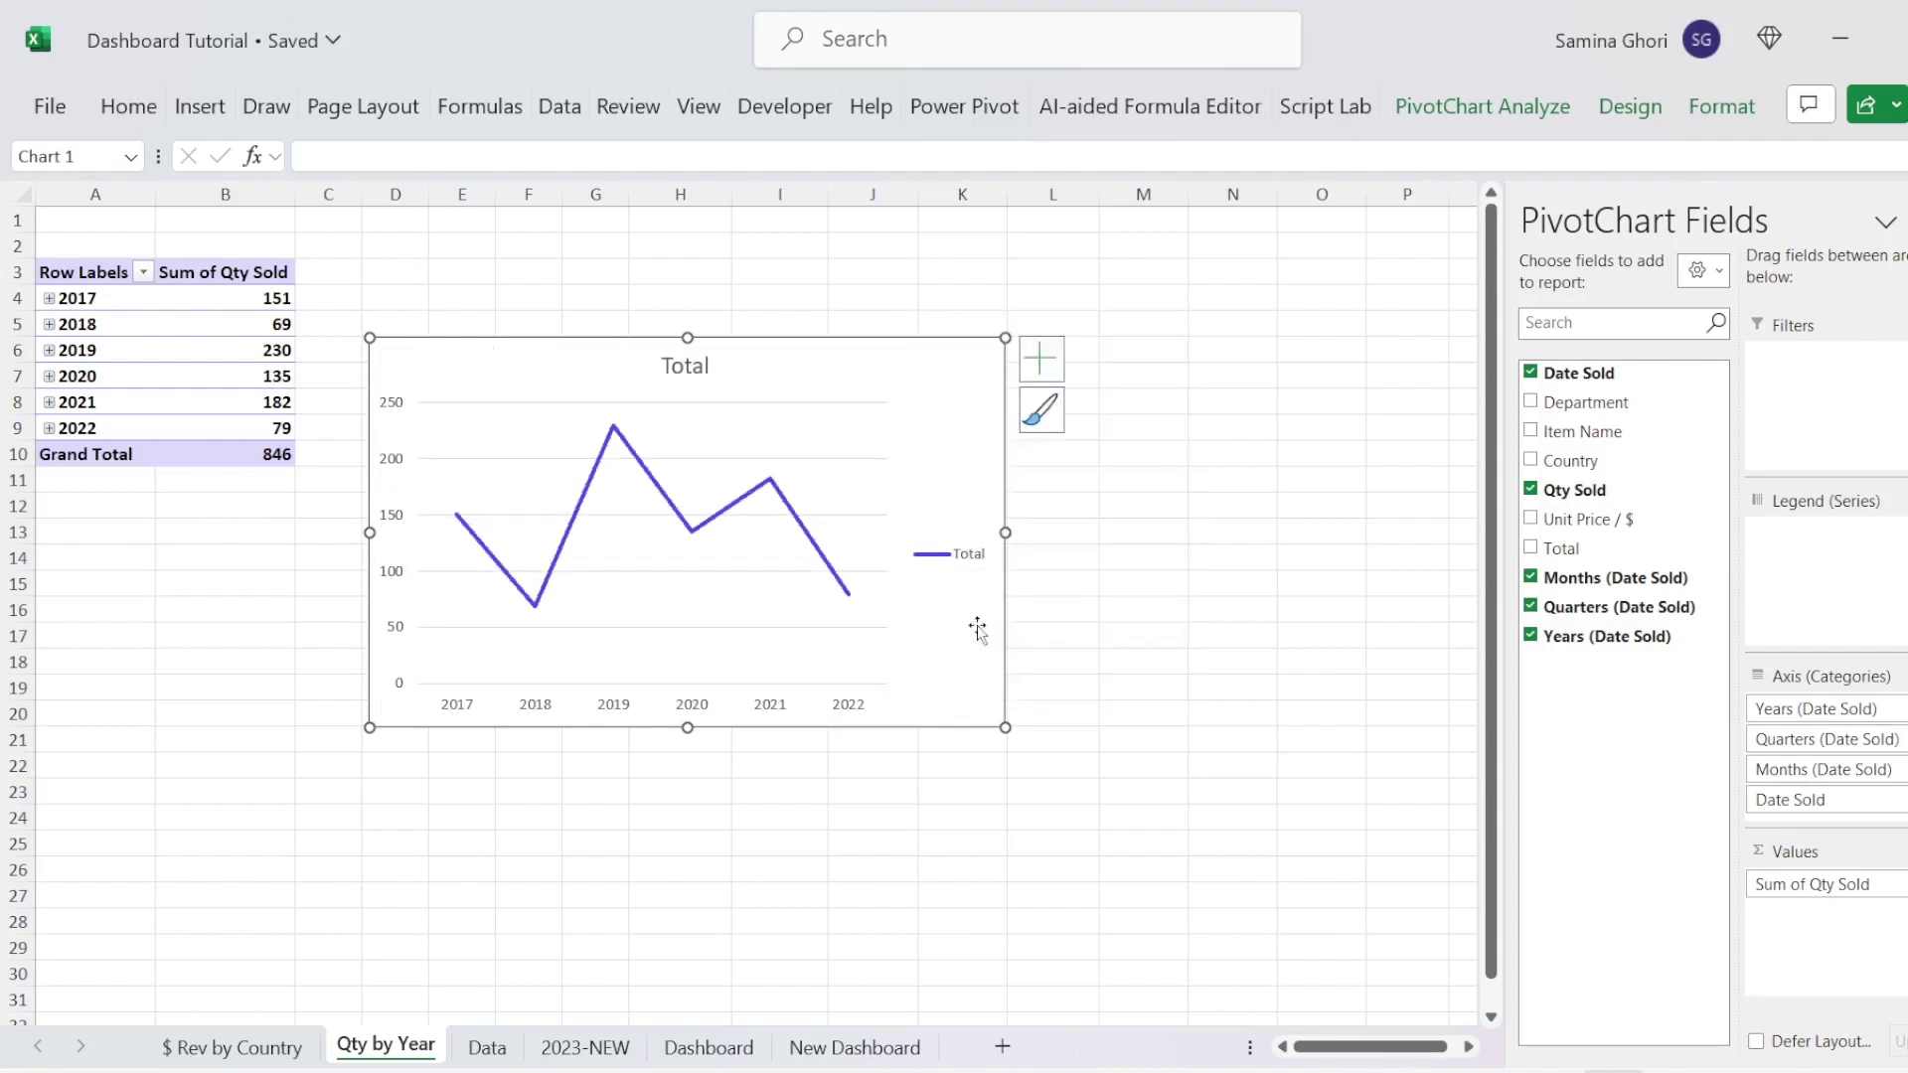
left_click(948, 561)
key("Delete")
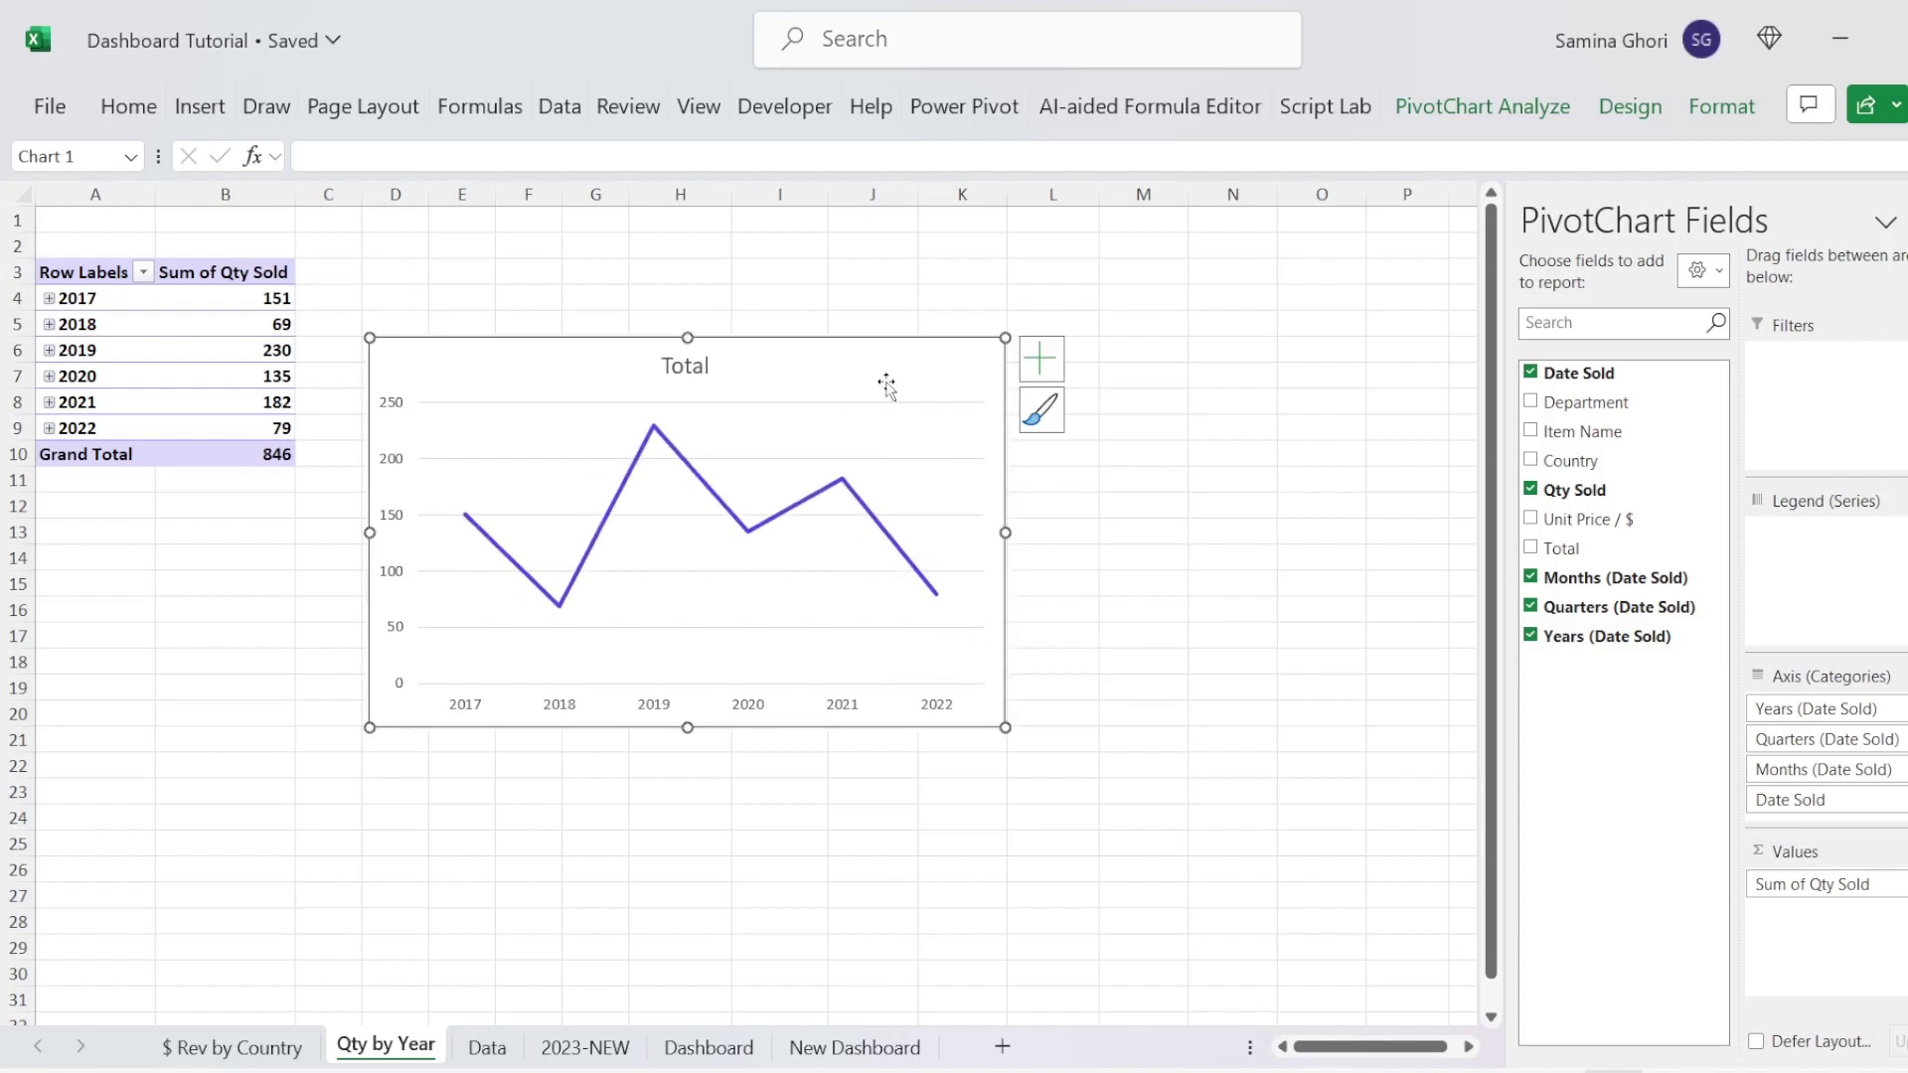
Step: Copy the quantity line chart onto the New Dashboard sheet at cell M4, beside the column chart, and open its formatting options
left_click(856, 1048)
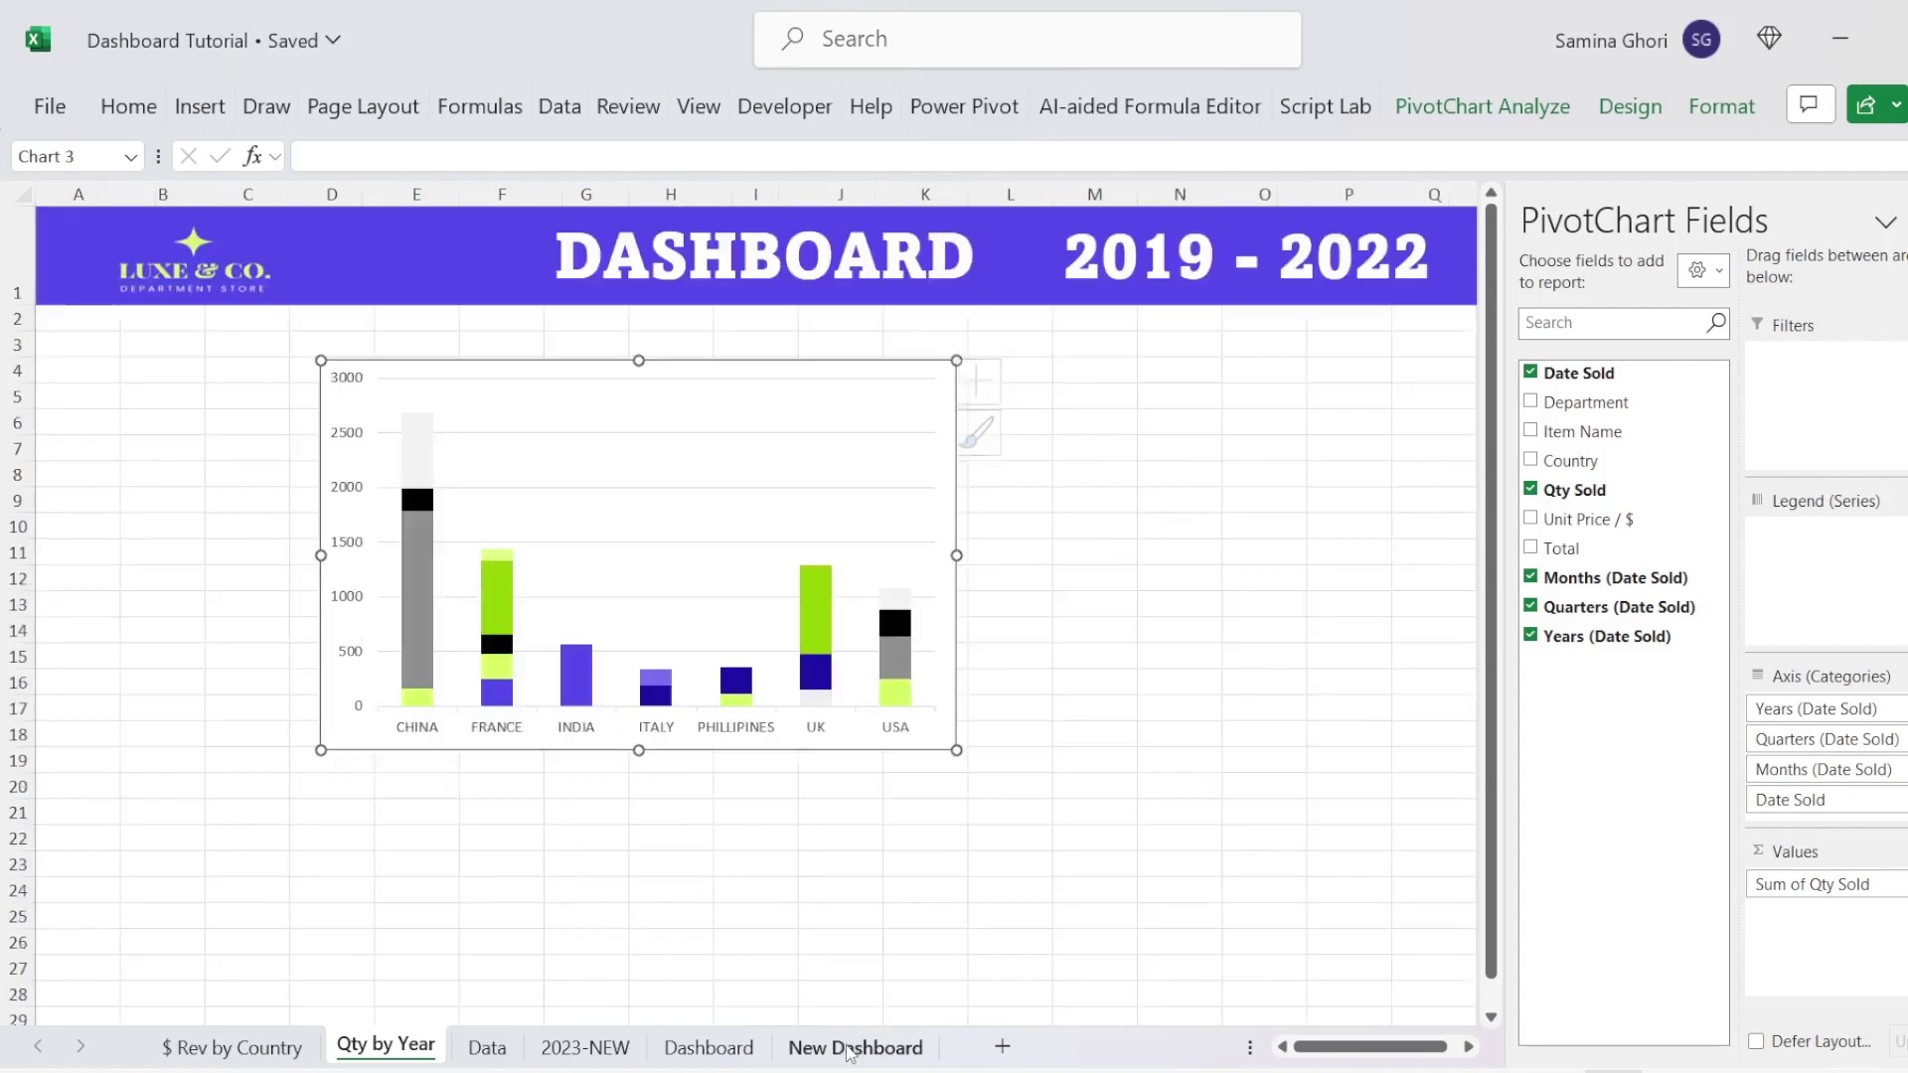
left_click(1088, 375)
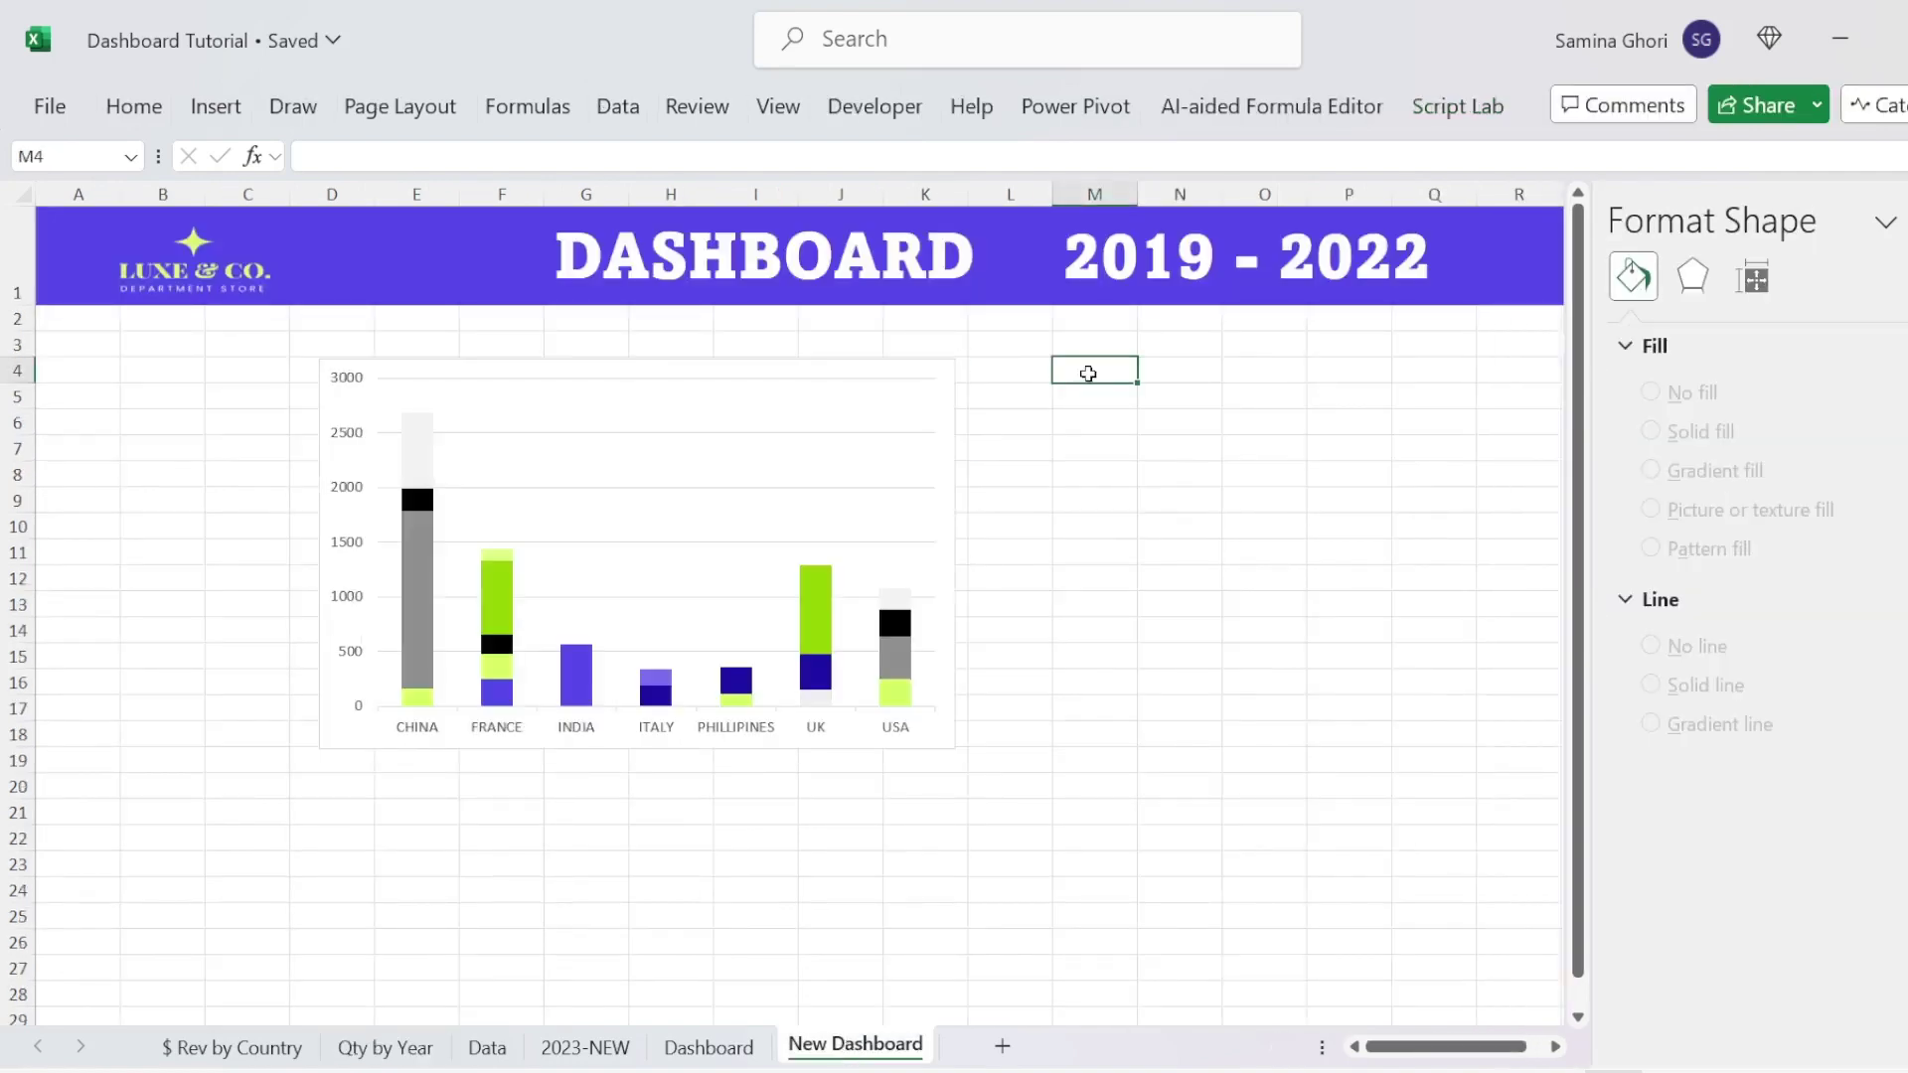
key("ctrl+v")
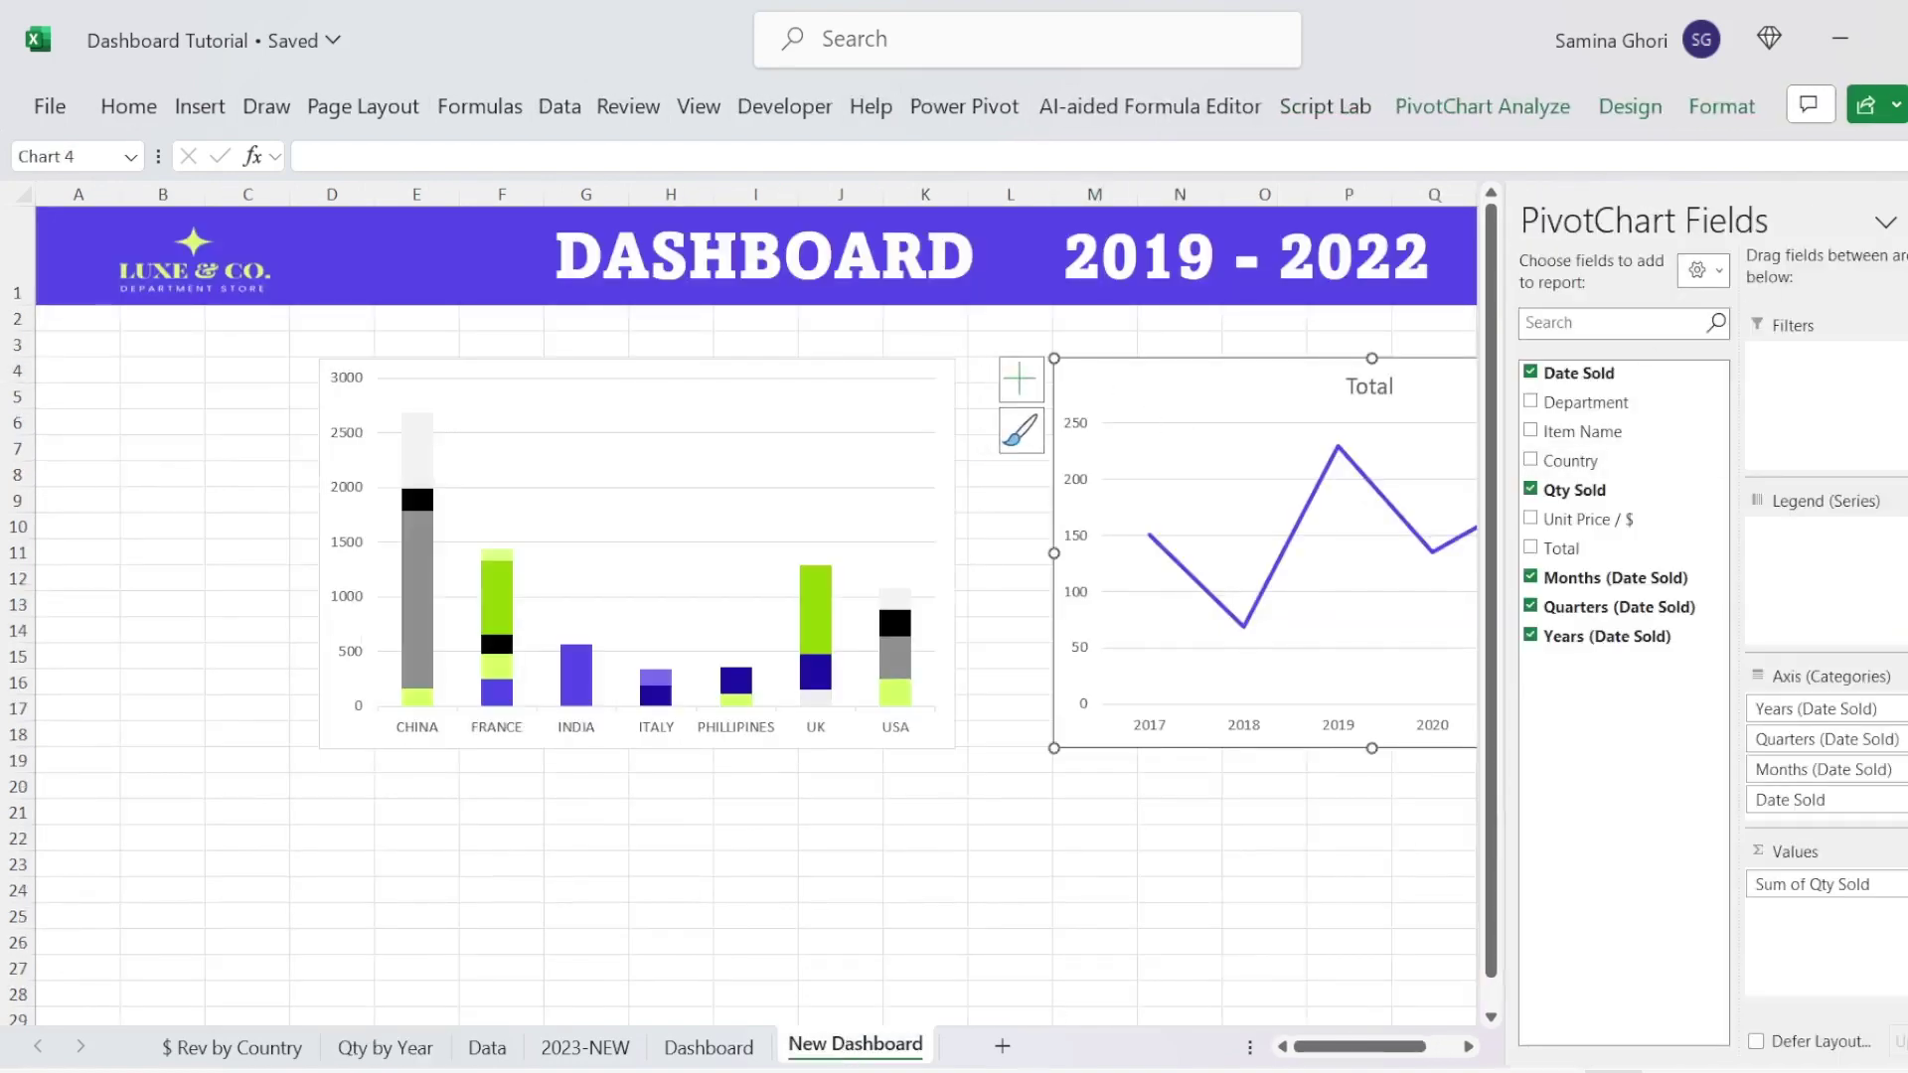
key("ctrl+1")
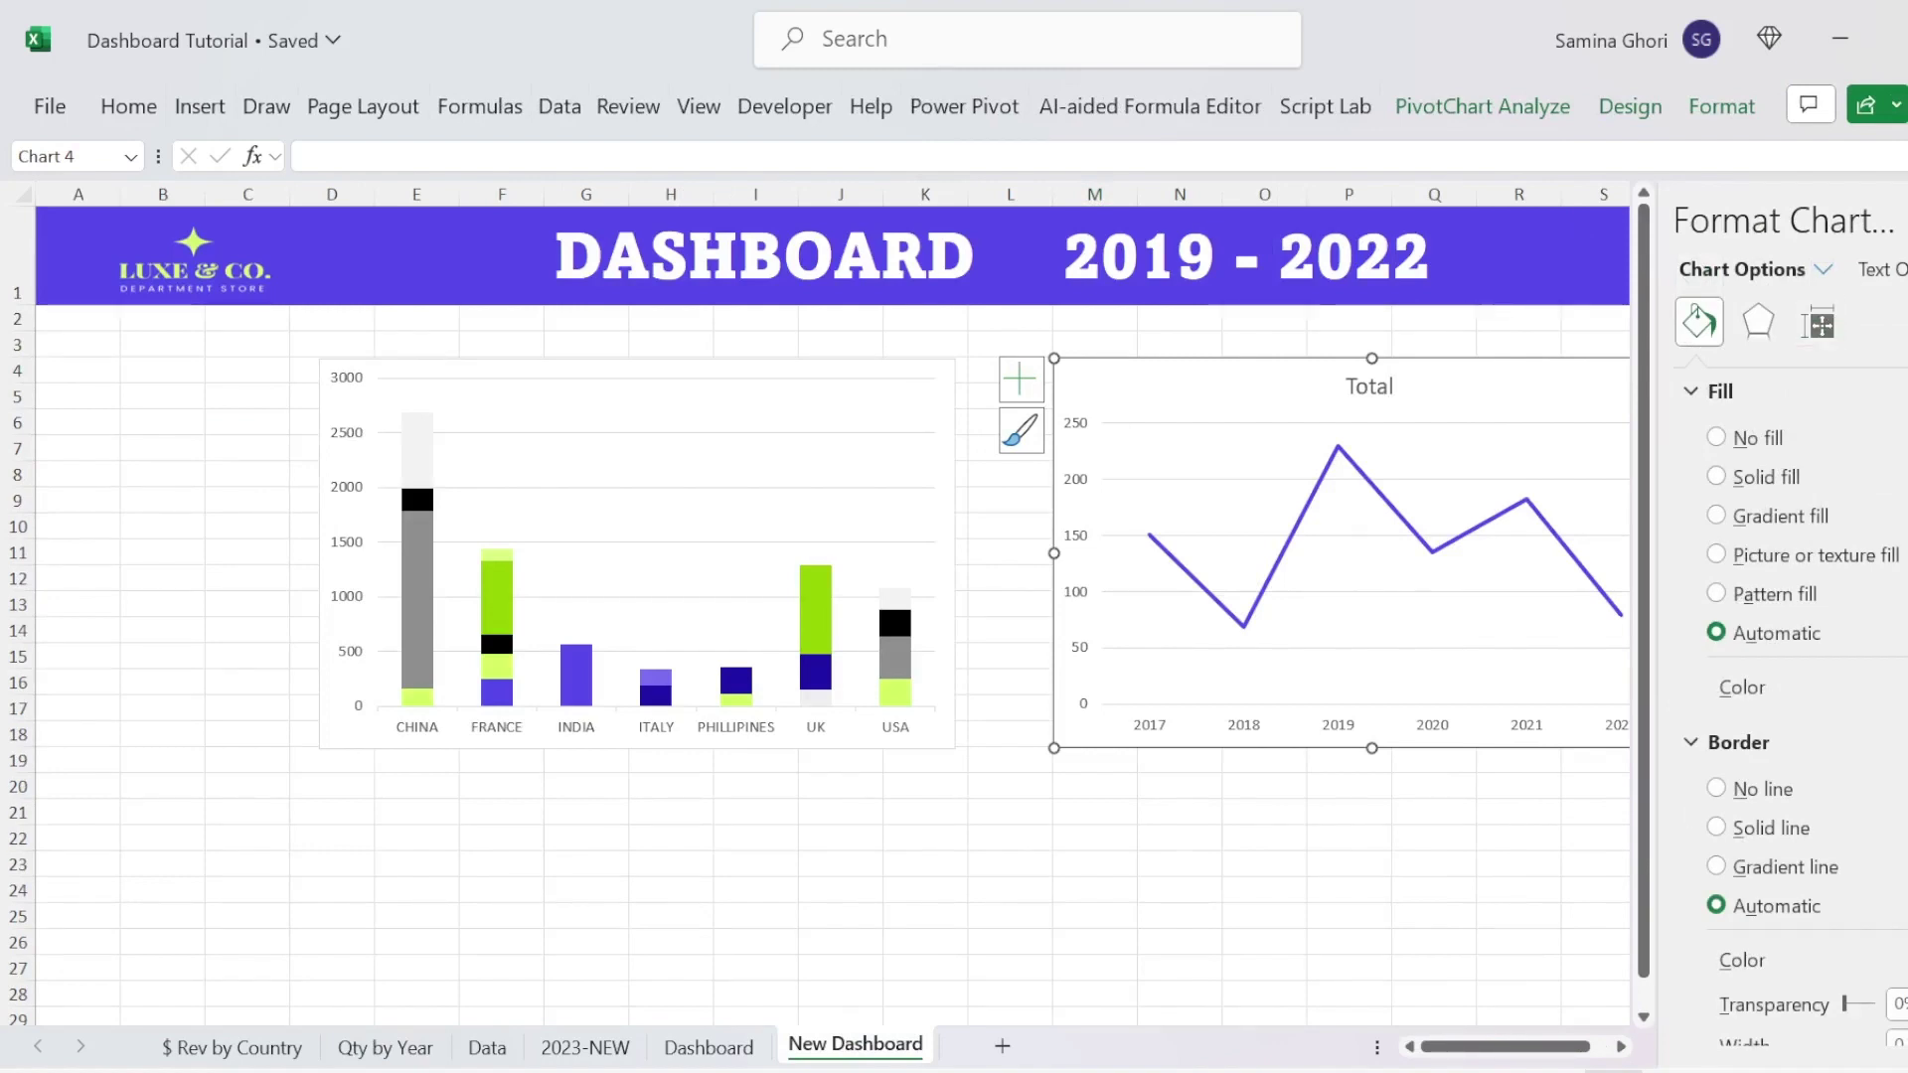
Step: Create a third PivotTable from the sales table on the Data sheet, placed on a new worksheet
left_click(728, 1042)
scroll(688, 787, "down", 1)
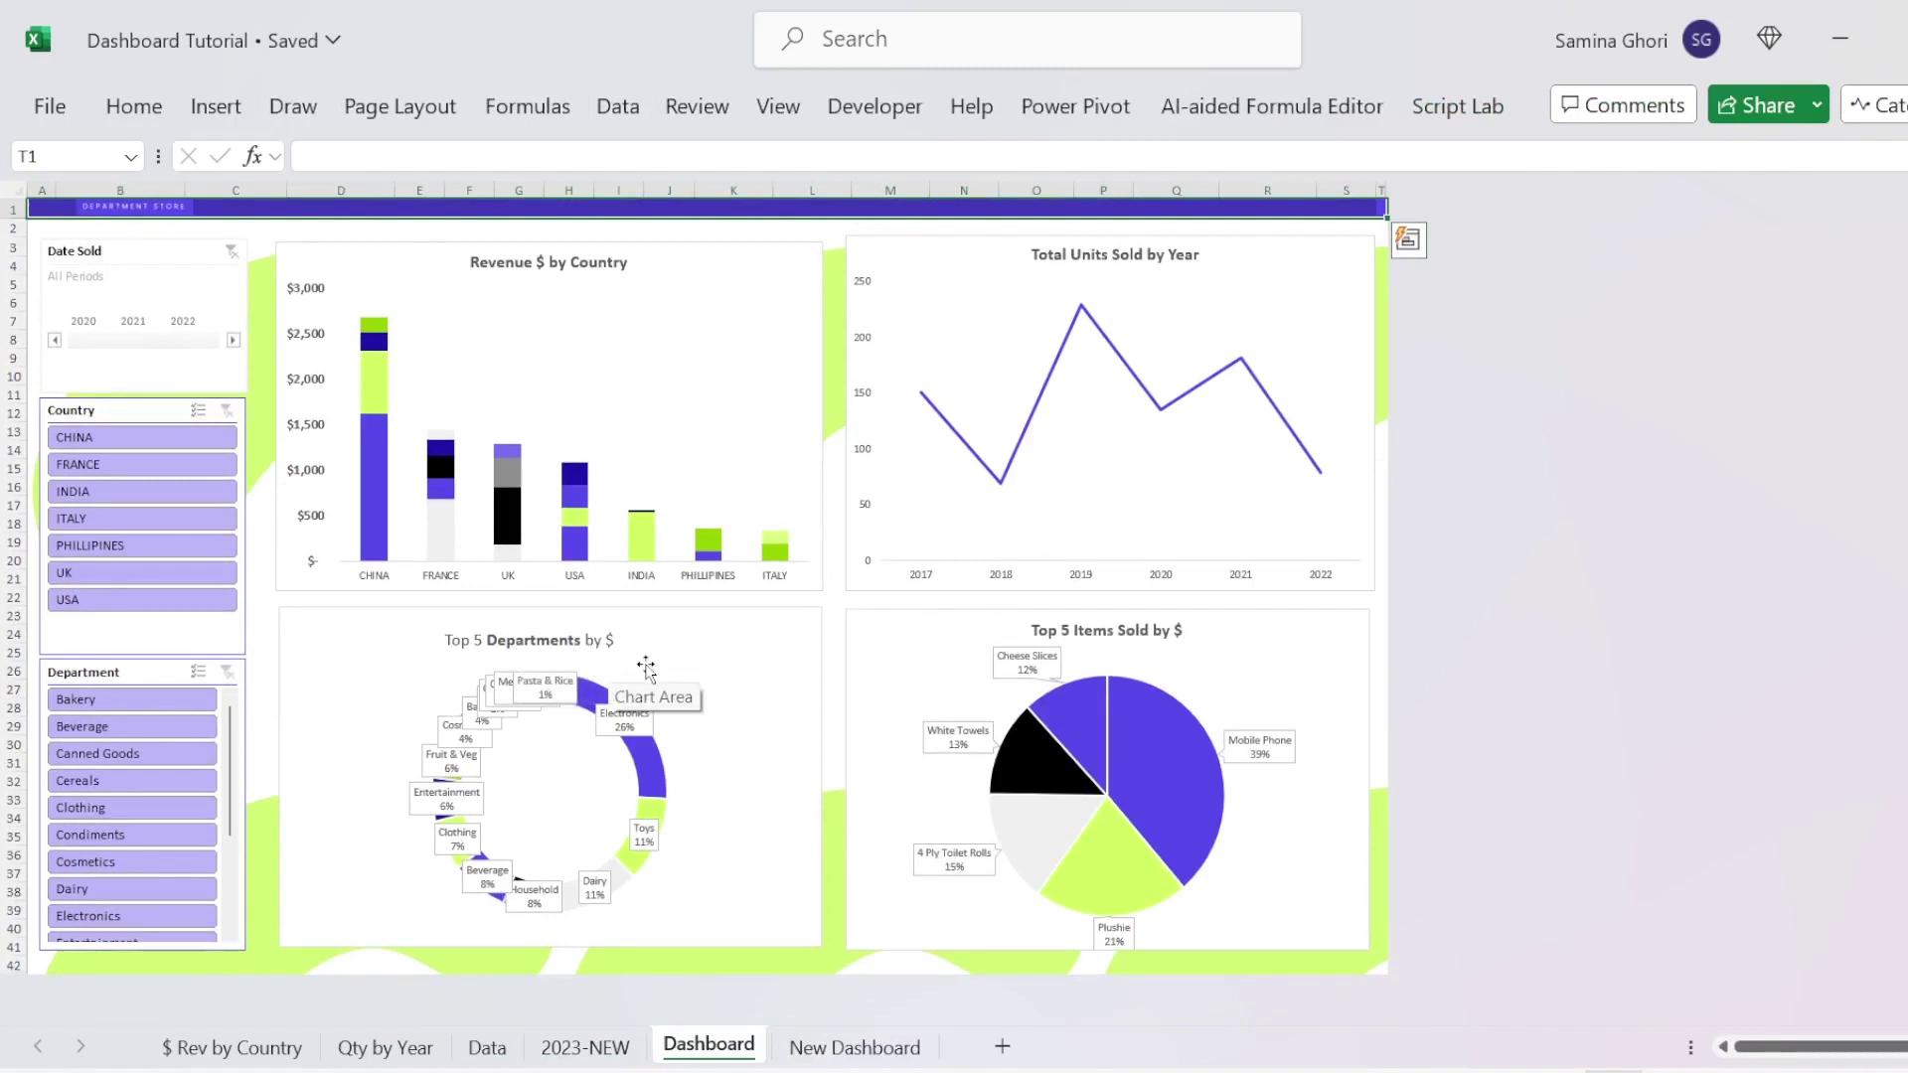
key("ctrl+Page_Up")
key("ctrl+Page_Up")
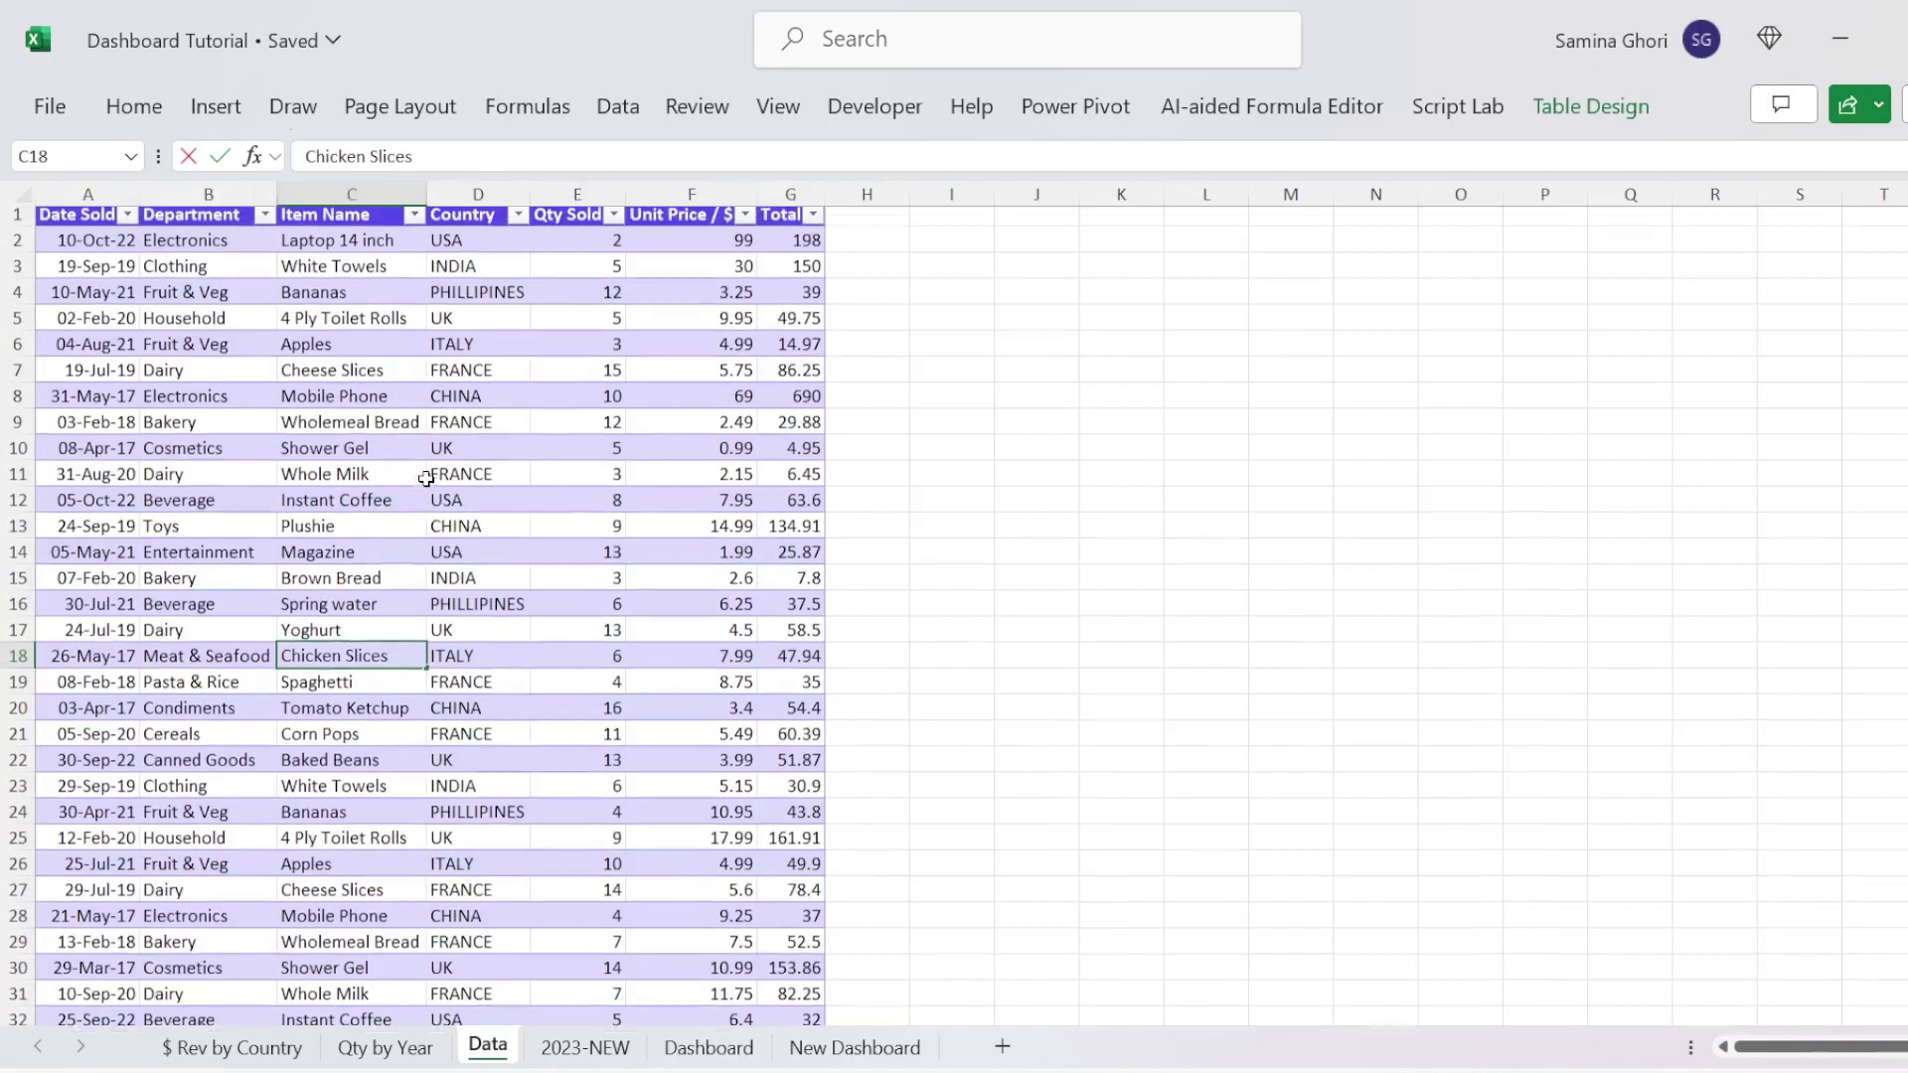
left_click(236, 323)
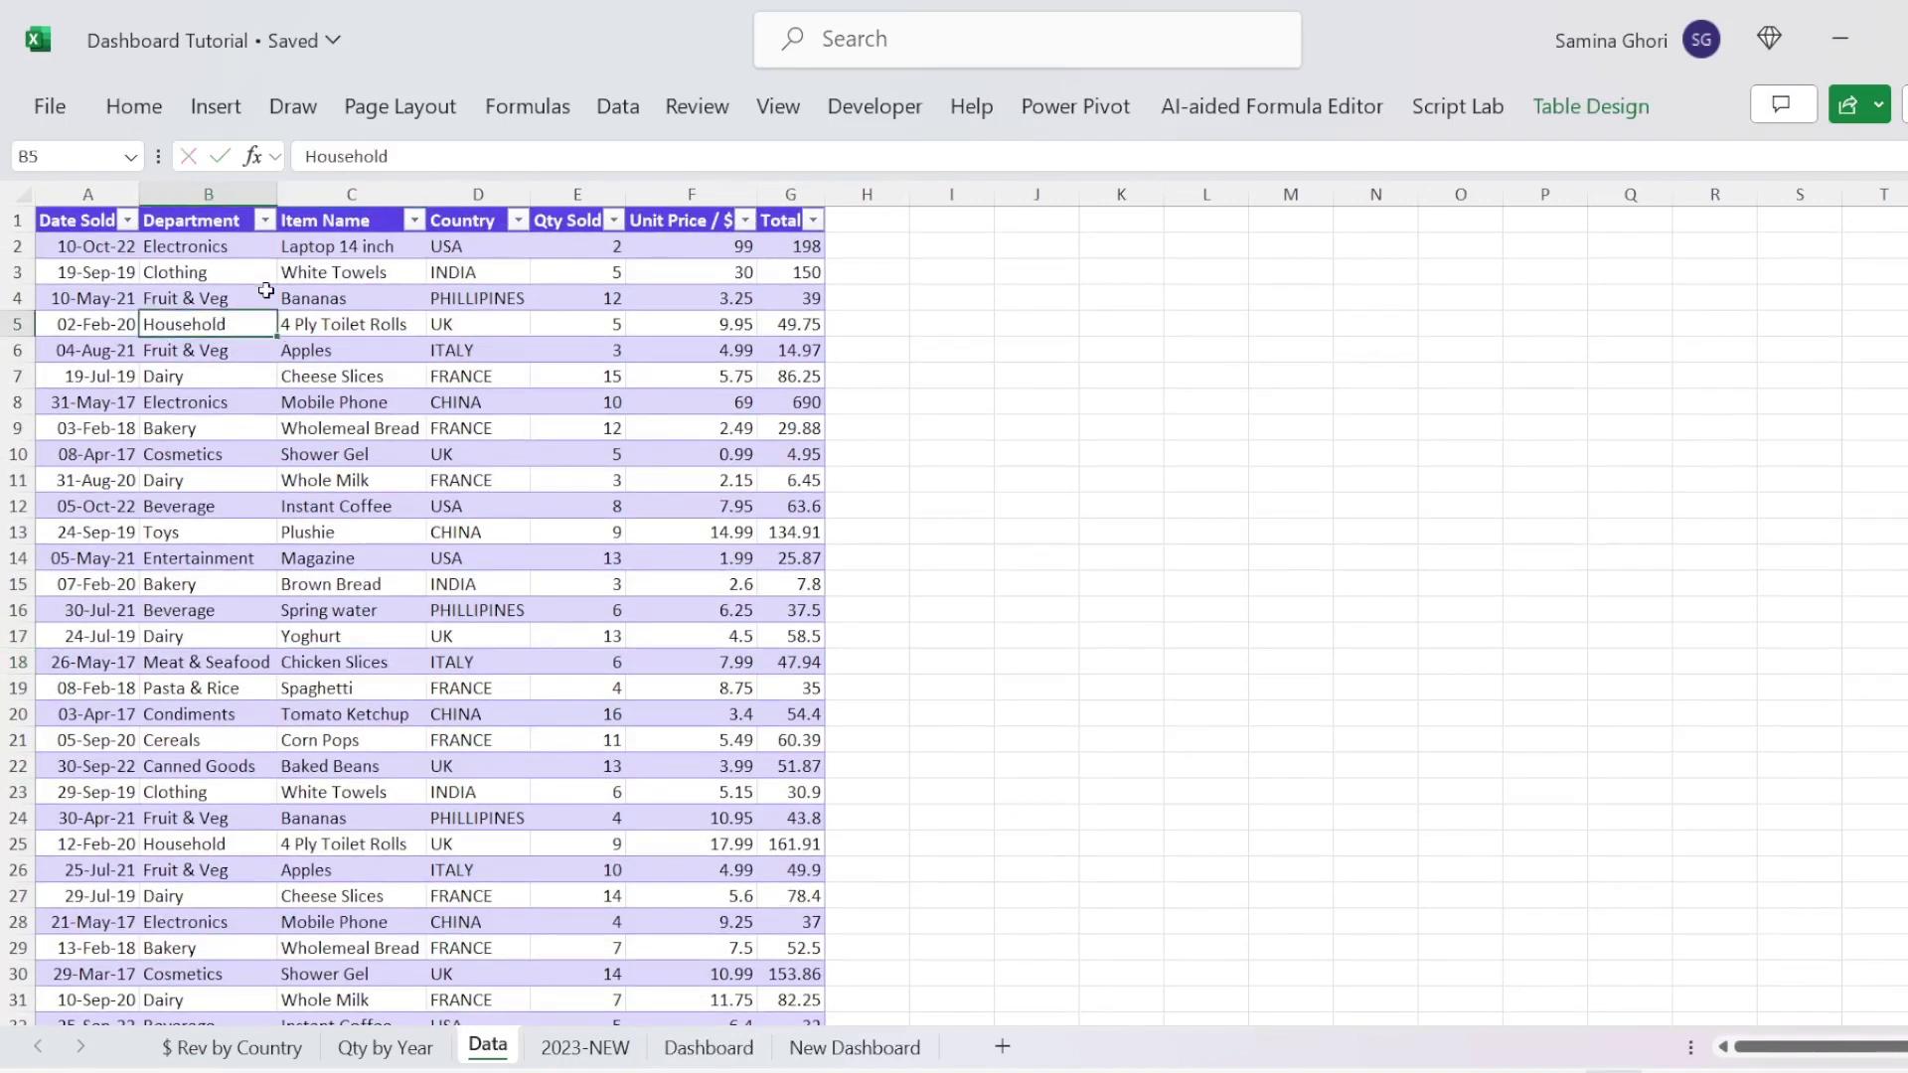
left_click(215, 106)
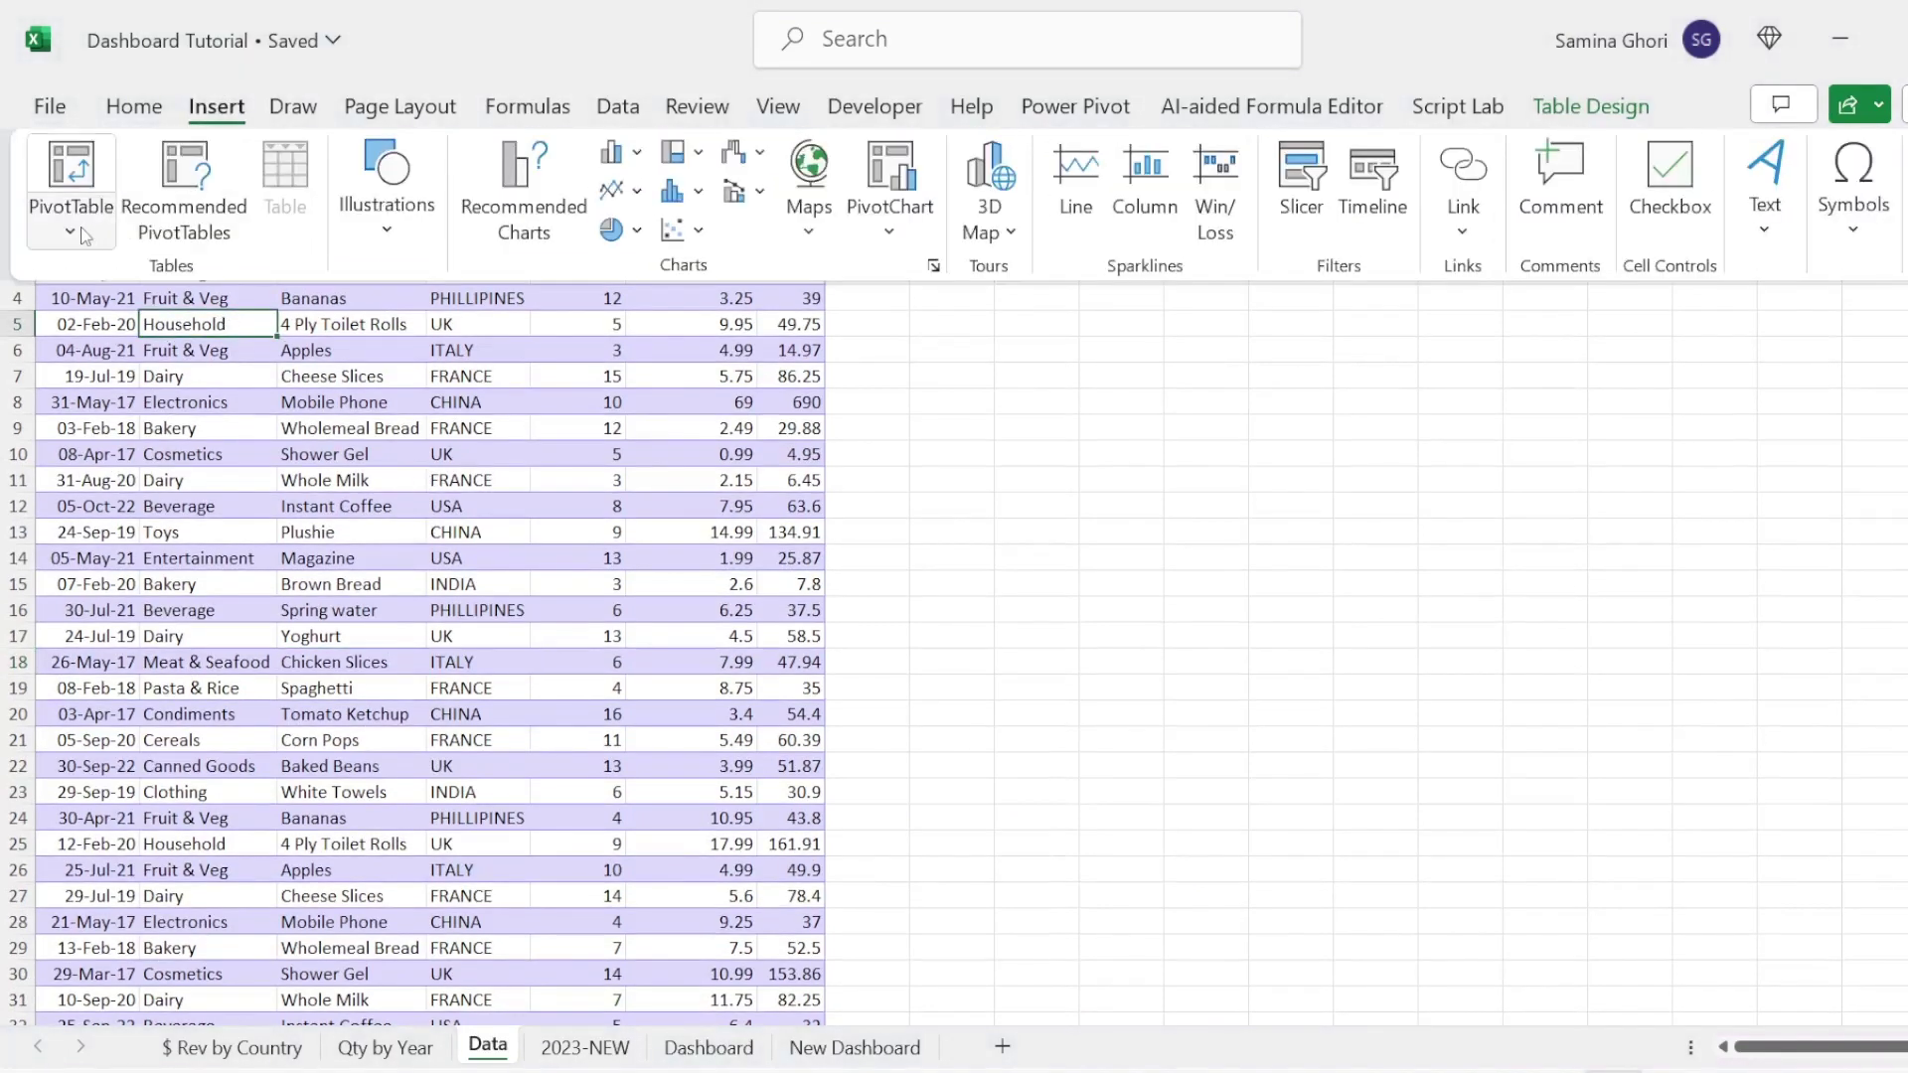
left_click(70, 232)
left_click(129, 274)
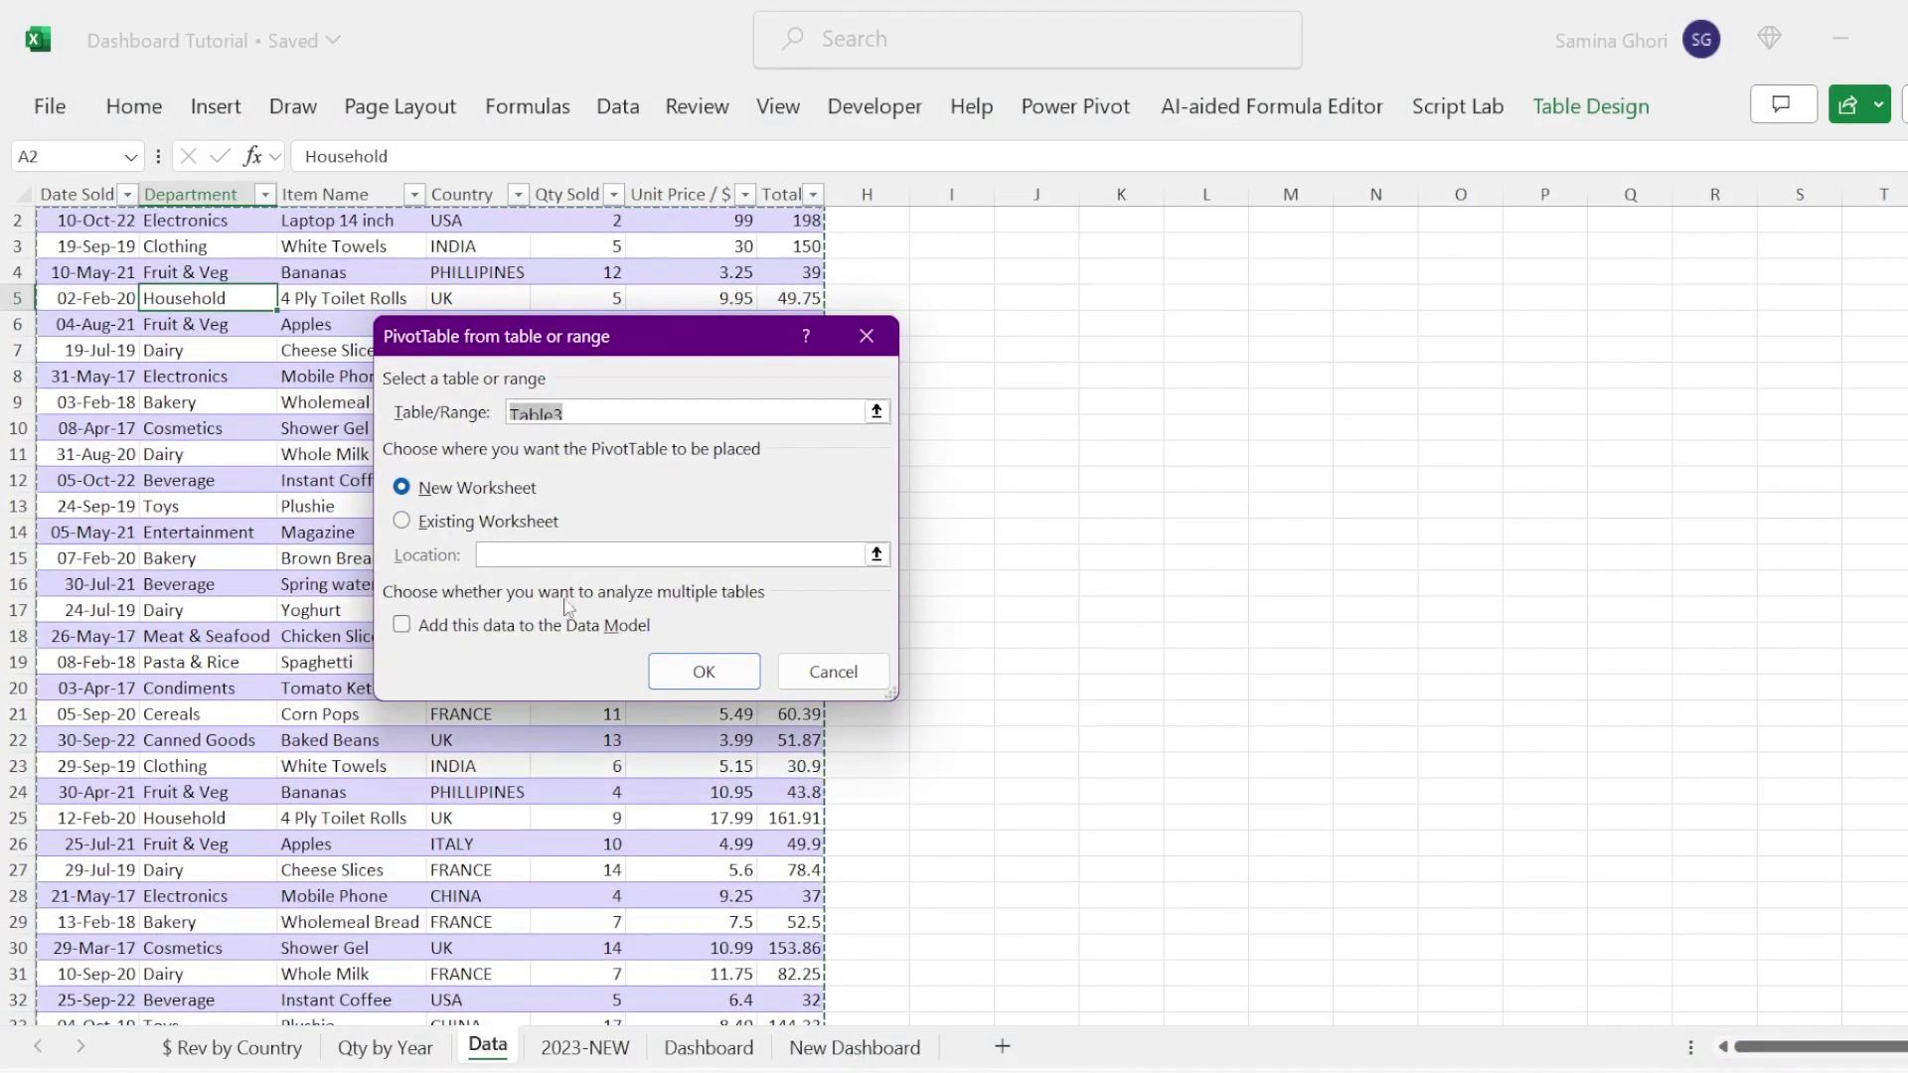
left_click(704, 672)
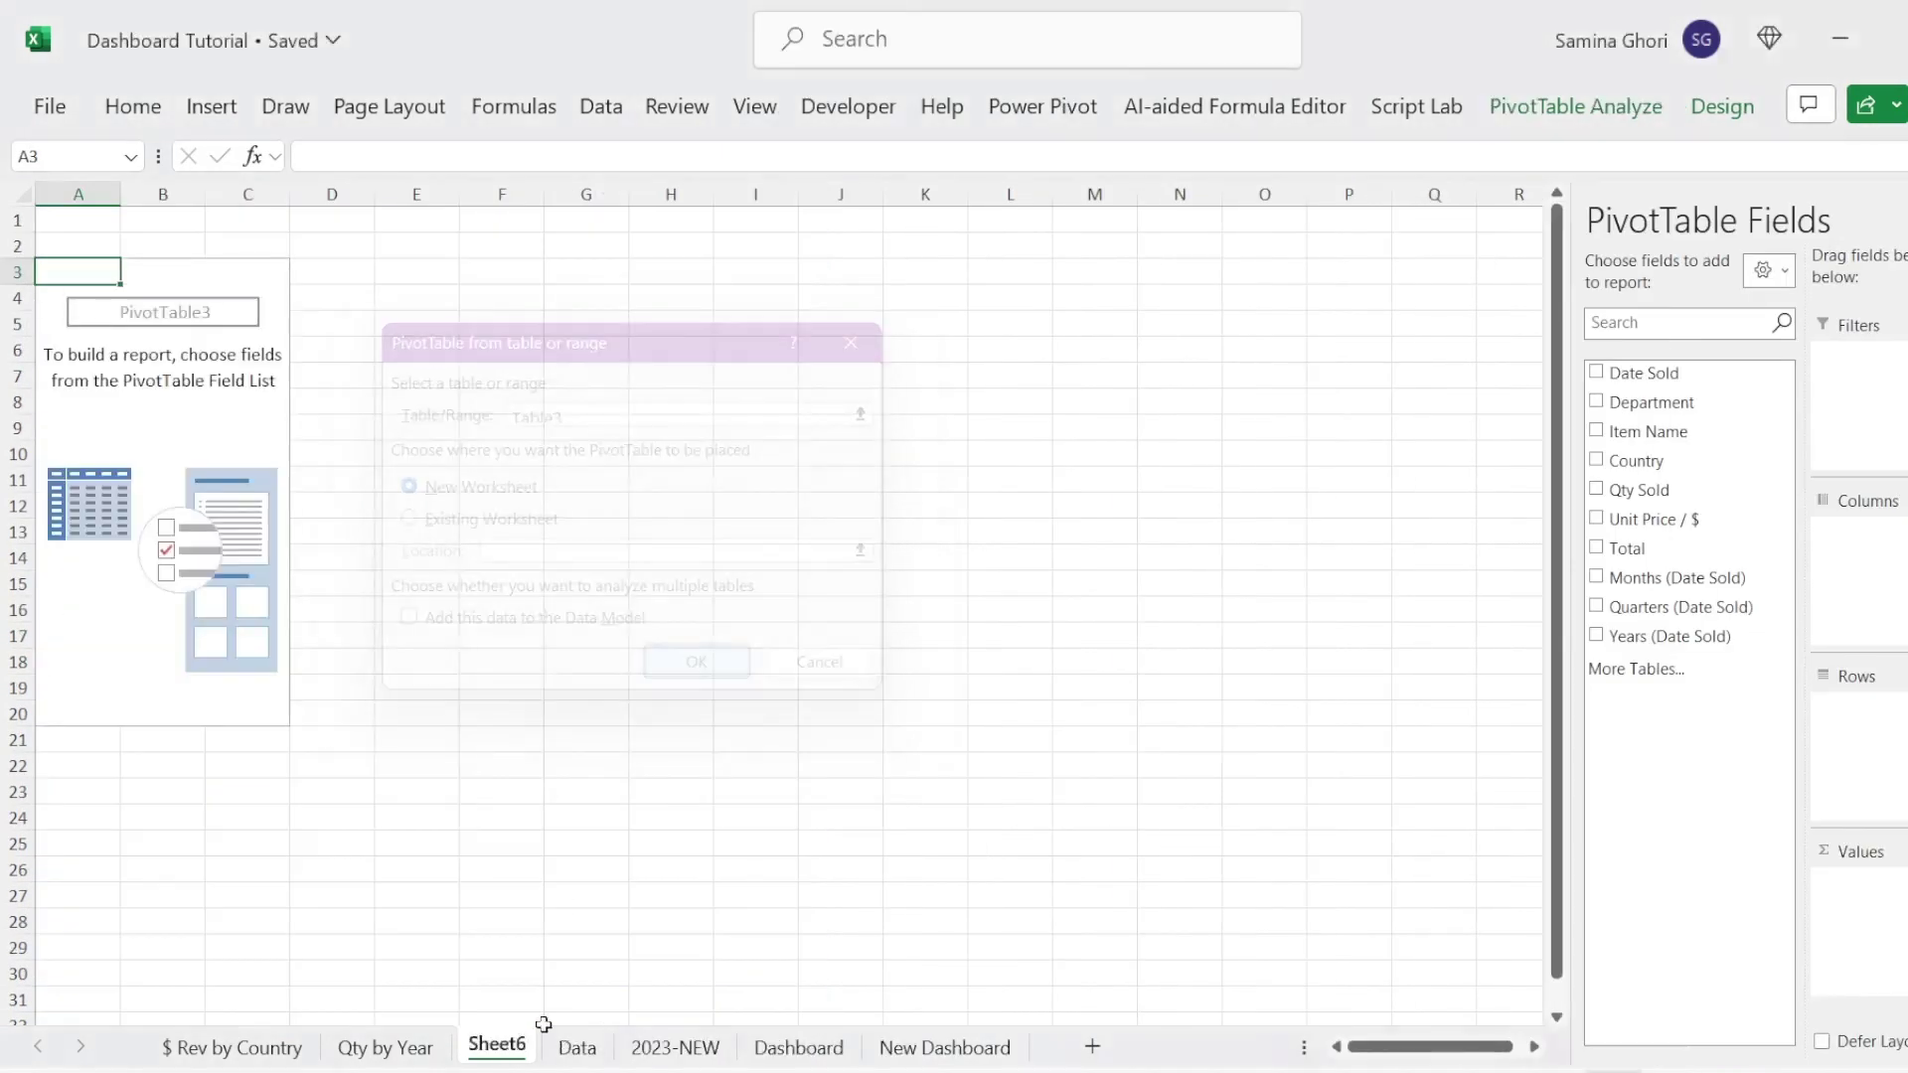
Step: Rename the third pivot table's worksheet as "Top 5 Dept by $"
double_click(471, 1049)
type("Top 5")
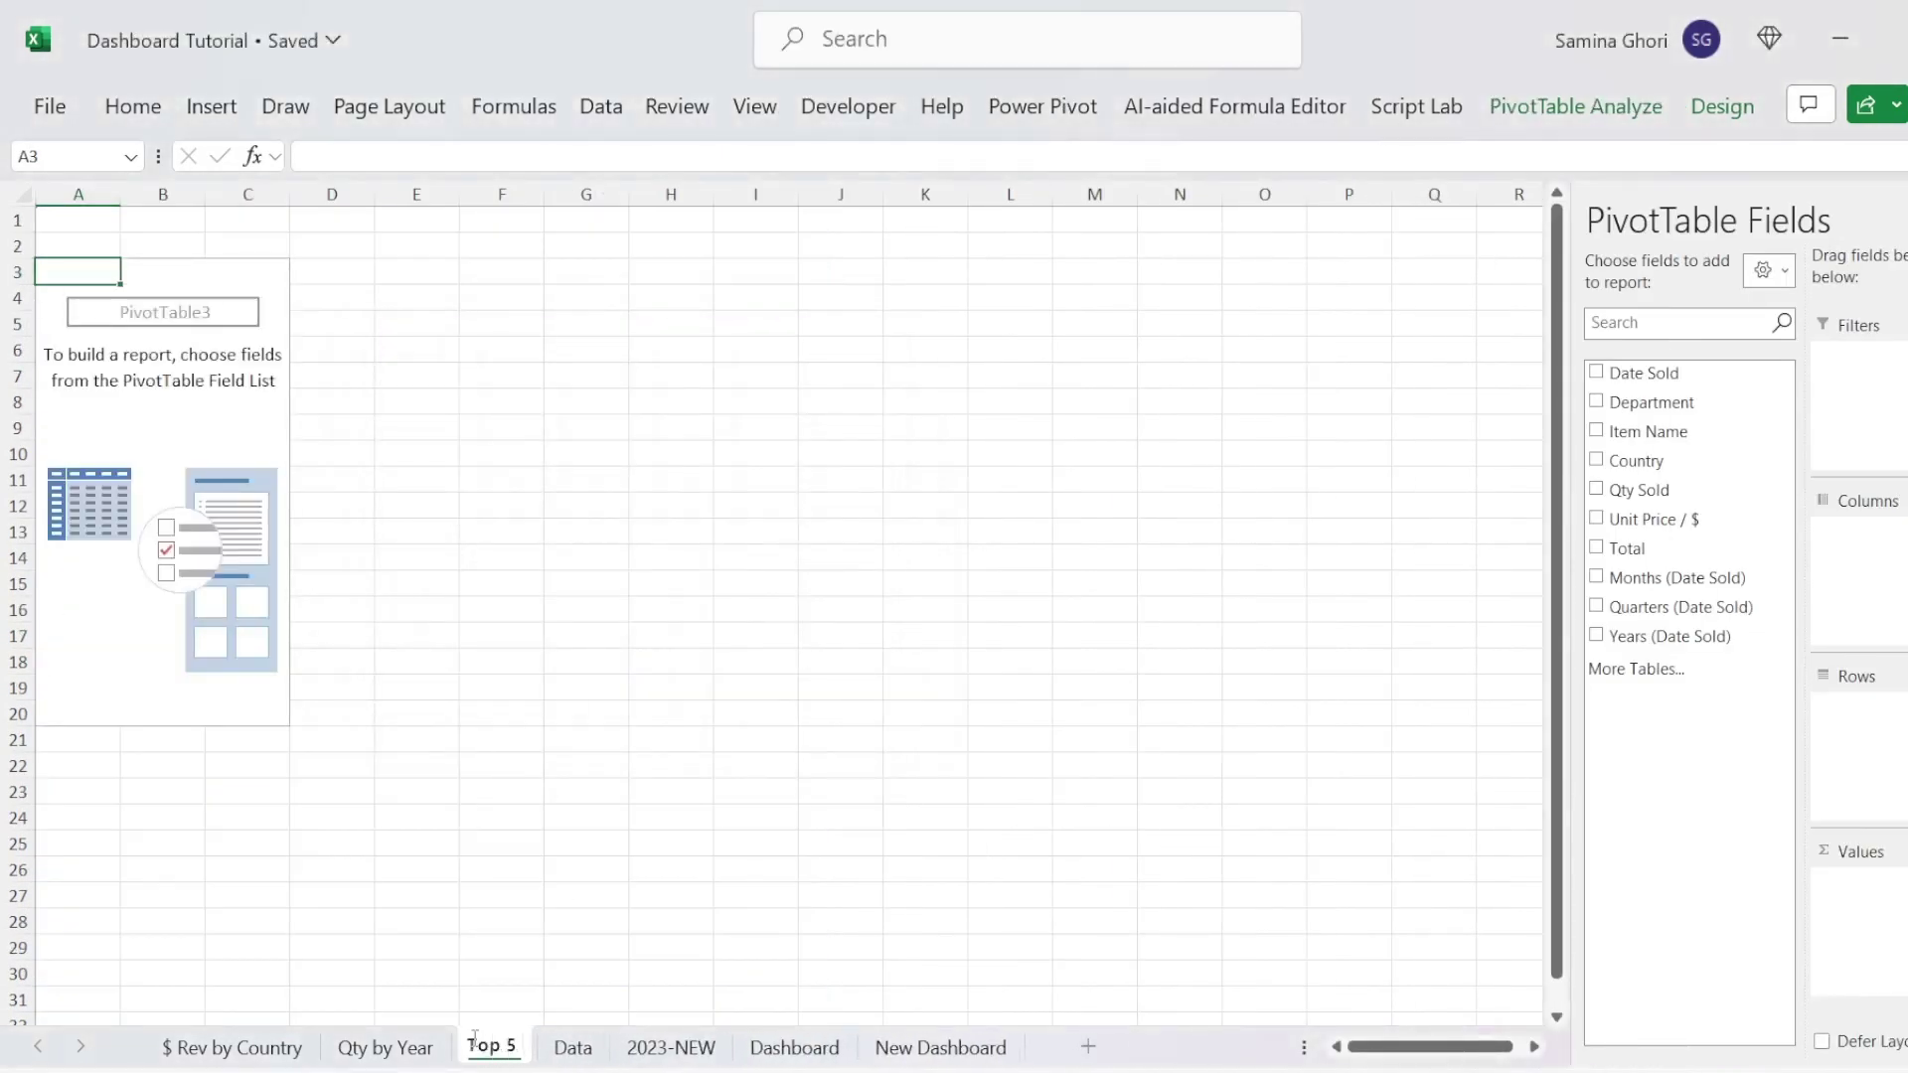
type(" Dept by $")
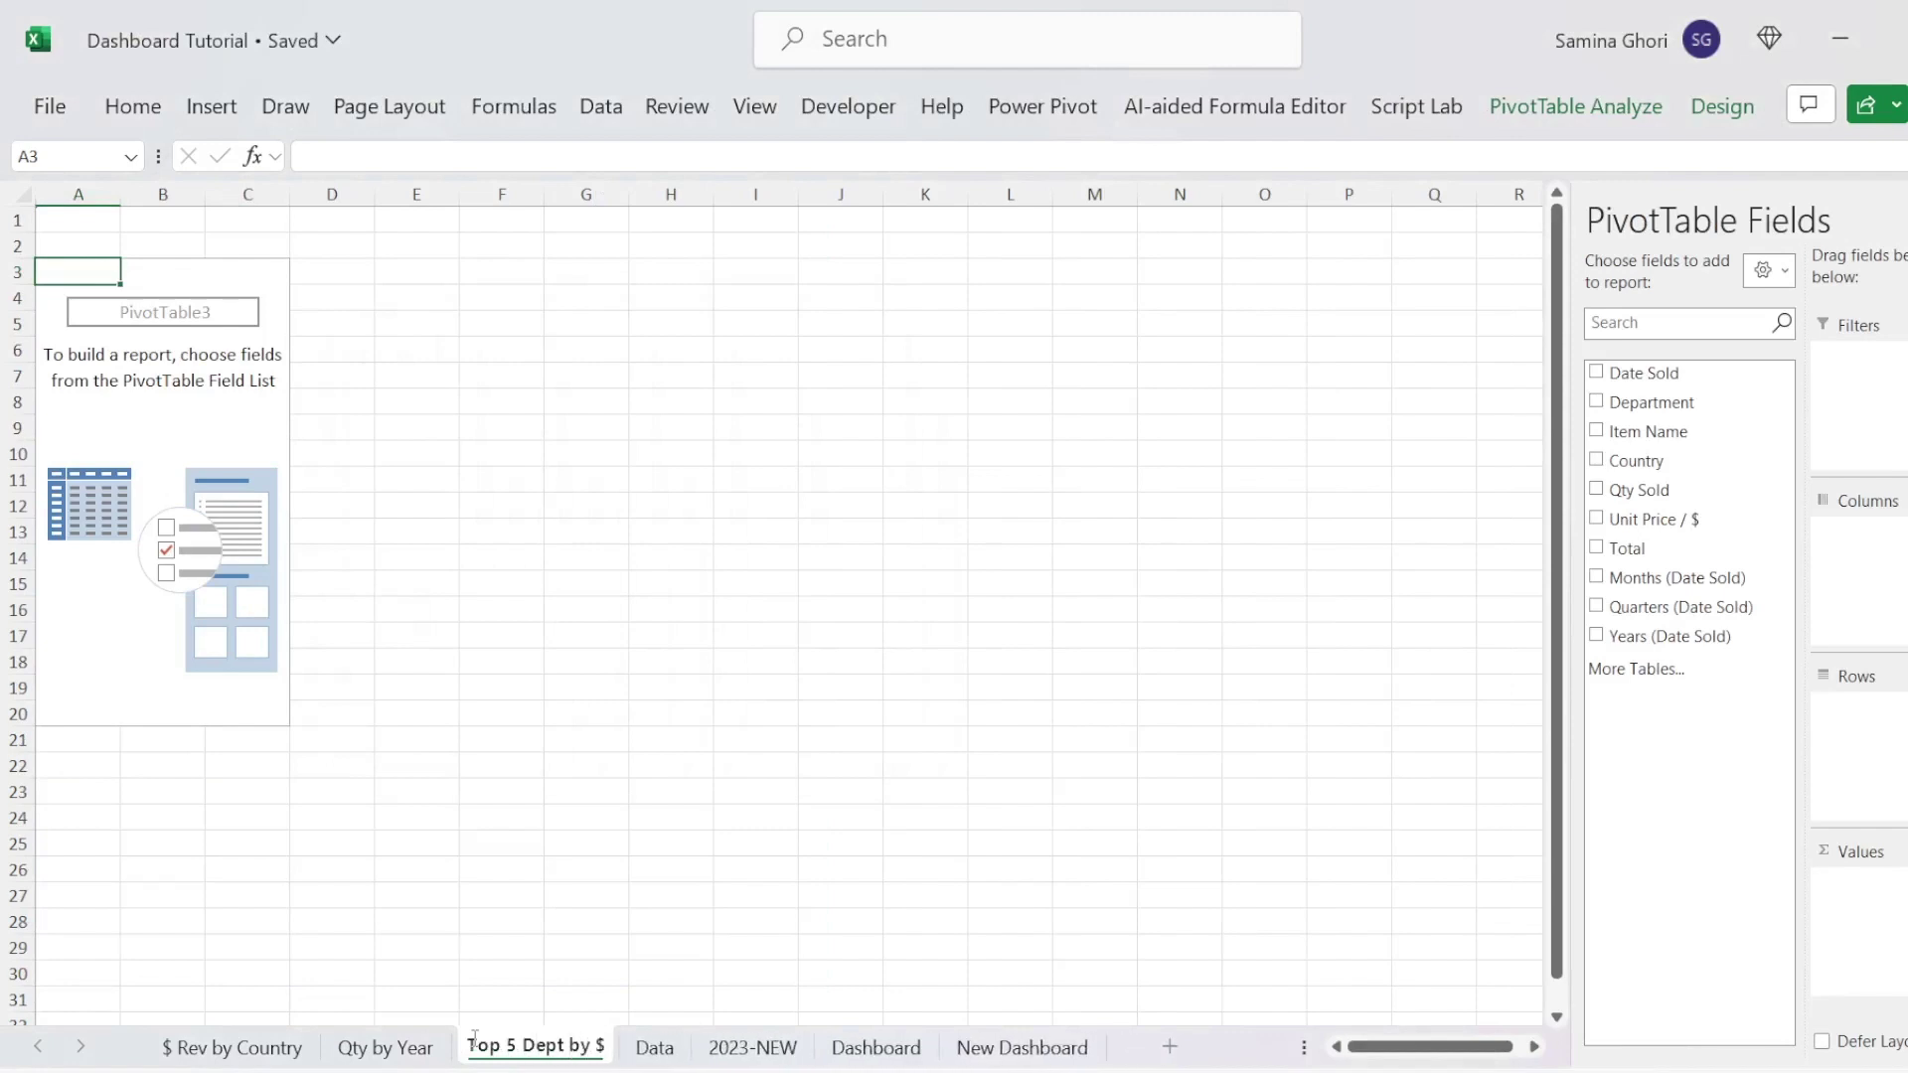
key("Return")
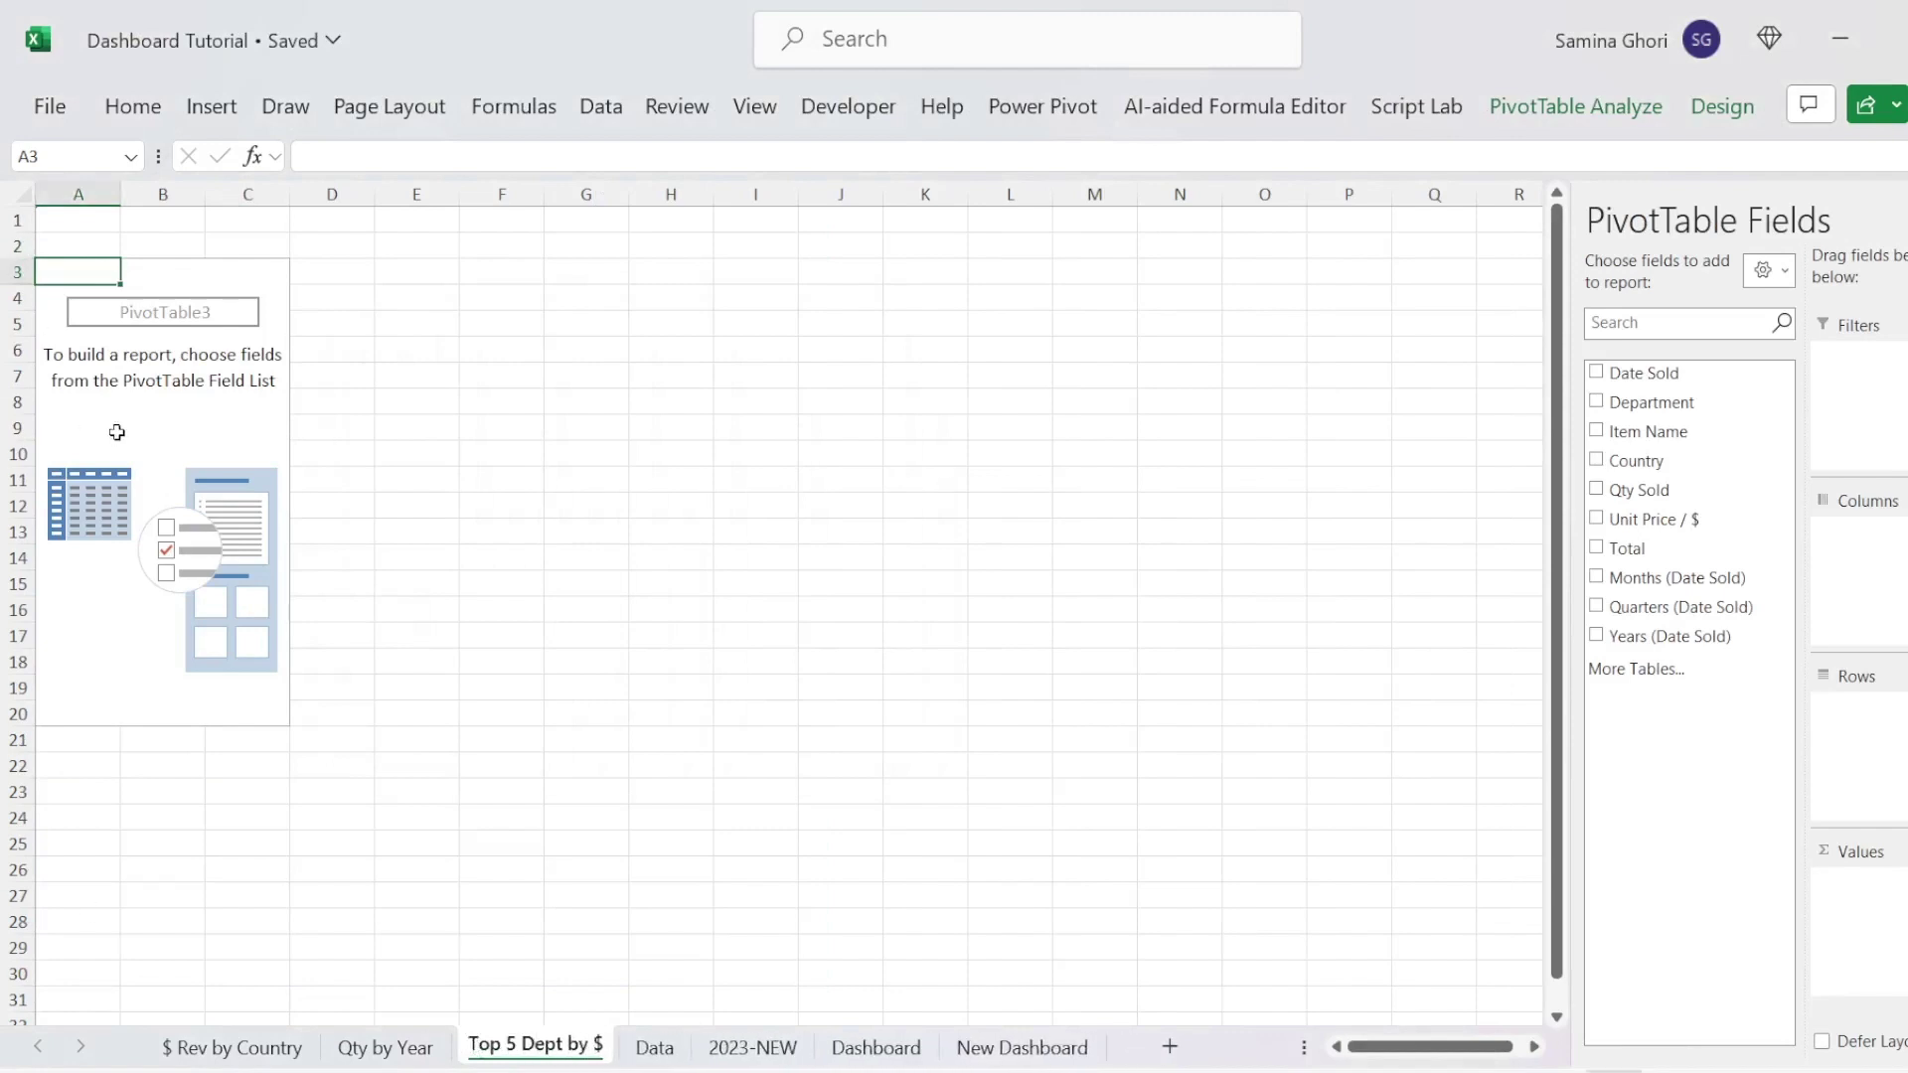
Step: Add Department to the rows and Total to the values of the third pivot table
left_click(80, 430)
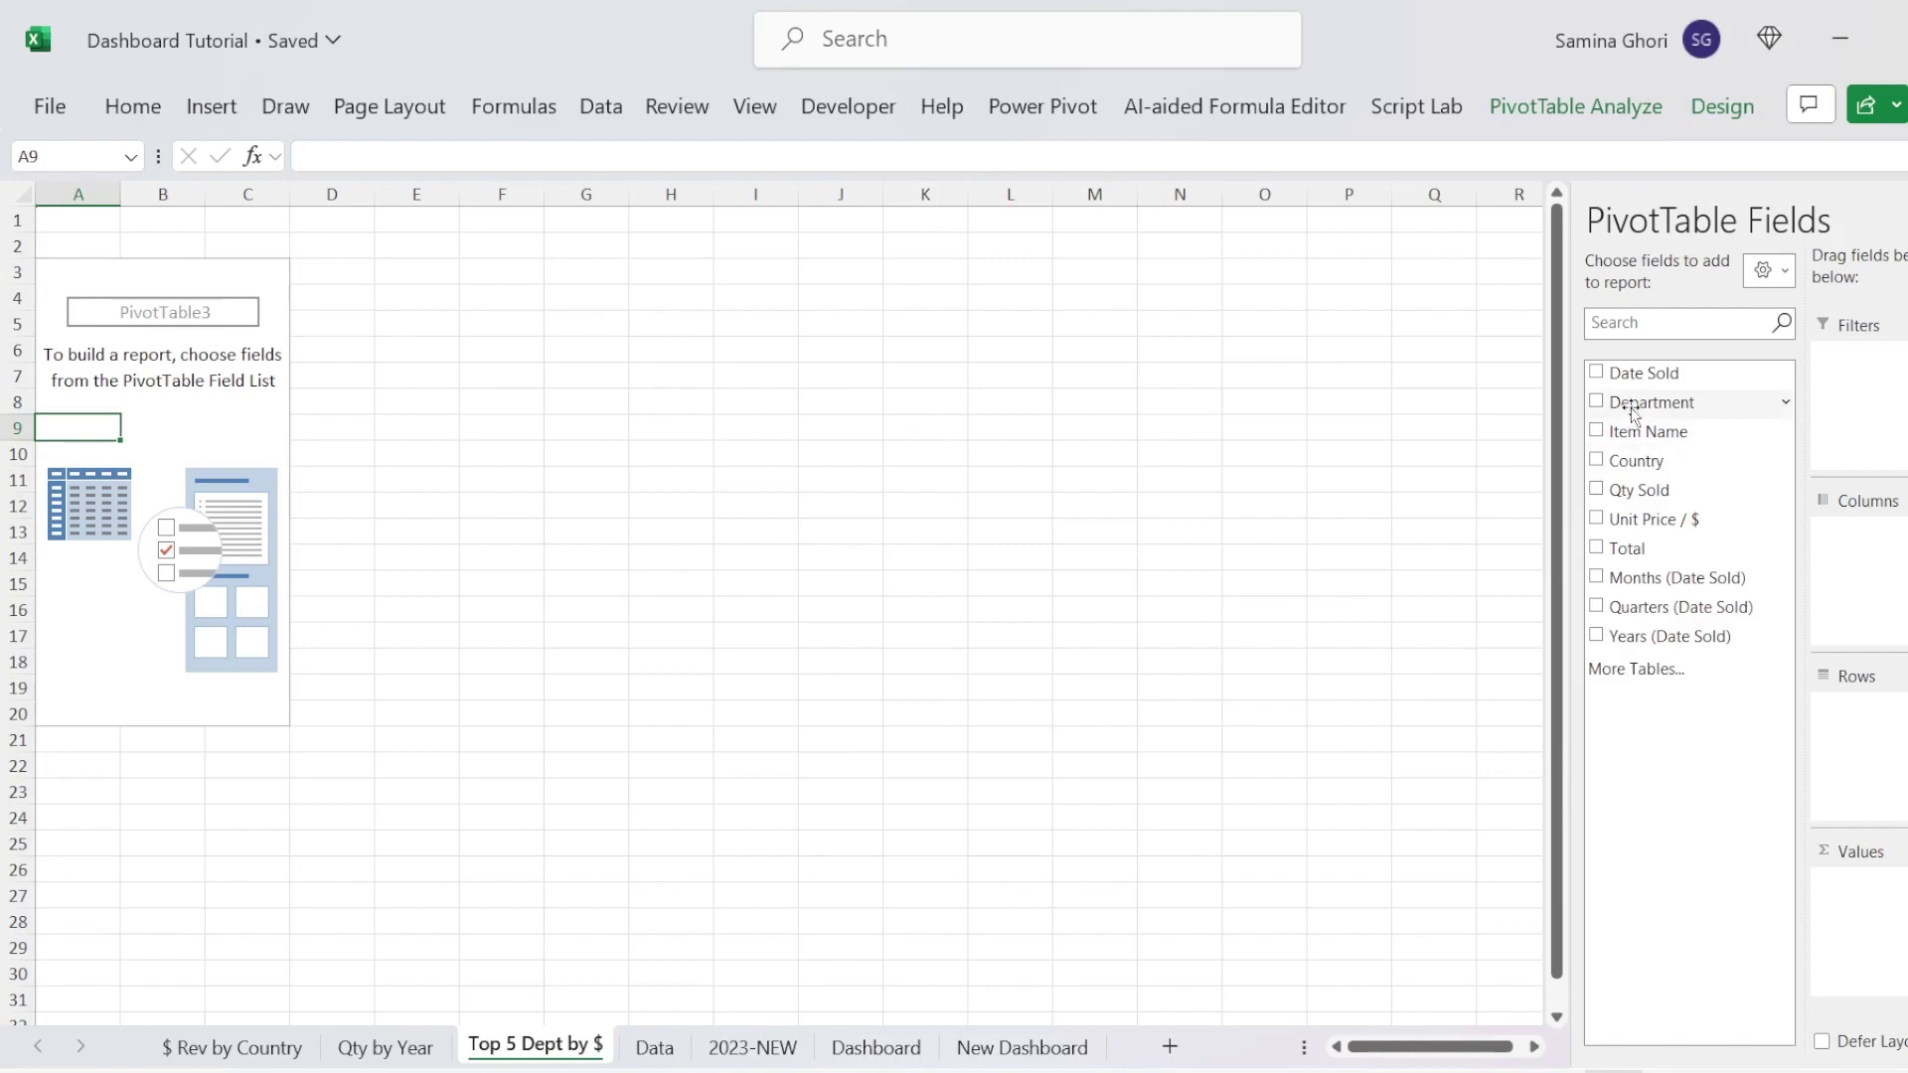
left_click_drag(1630, 402, 1844, 748)
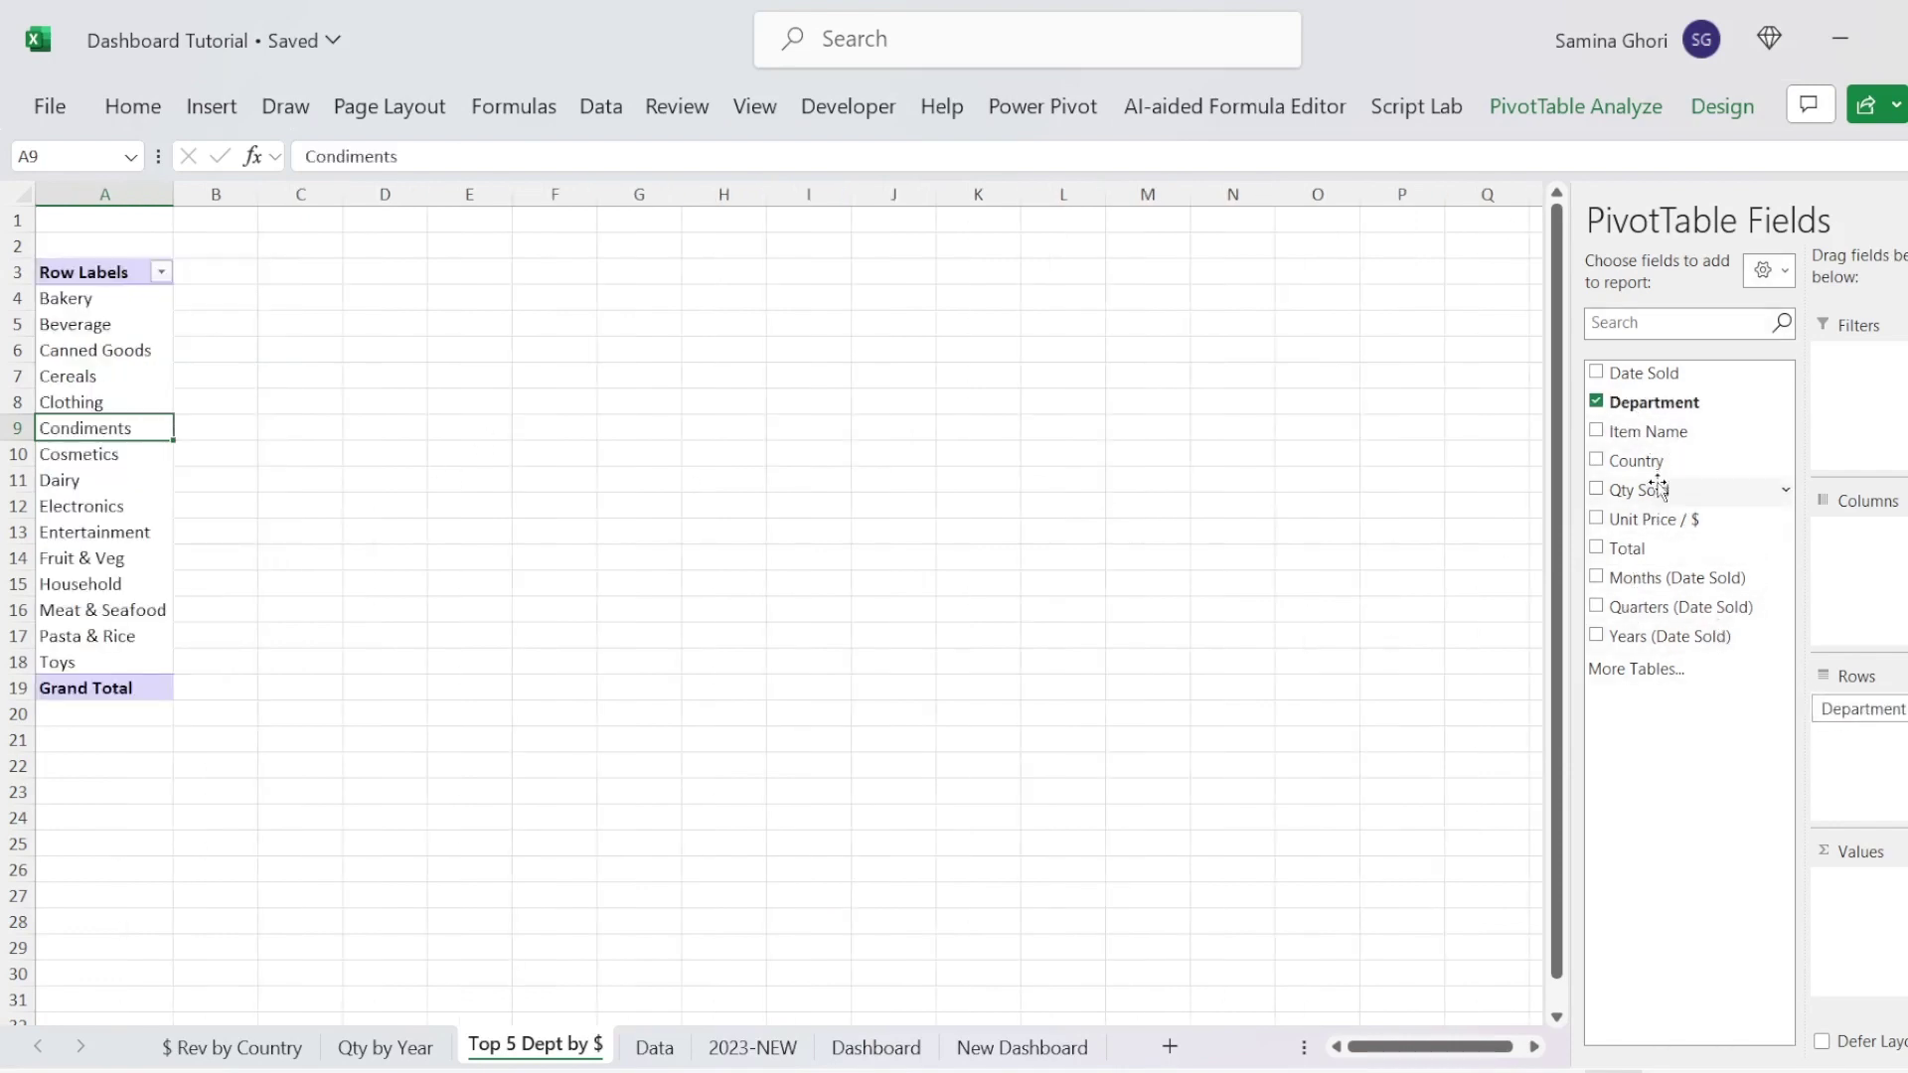
left_click(1630, 548)
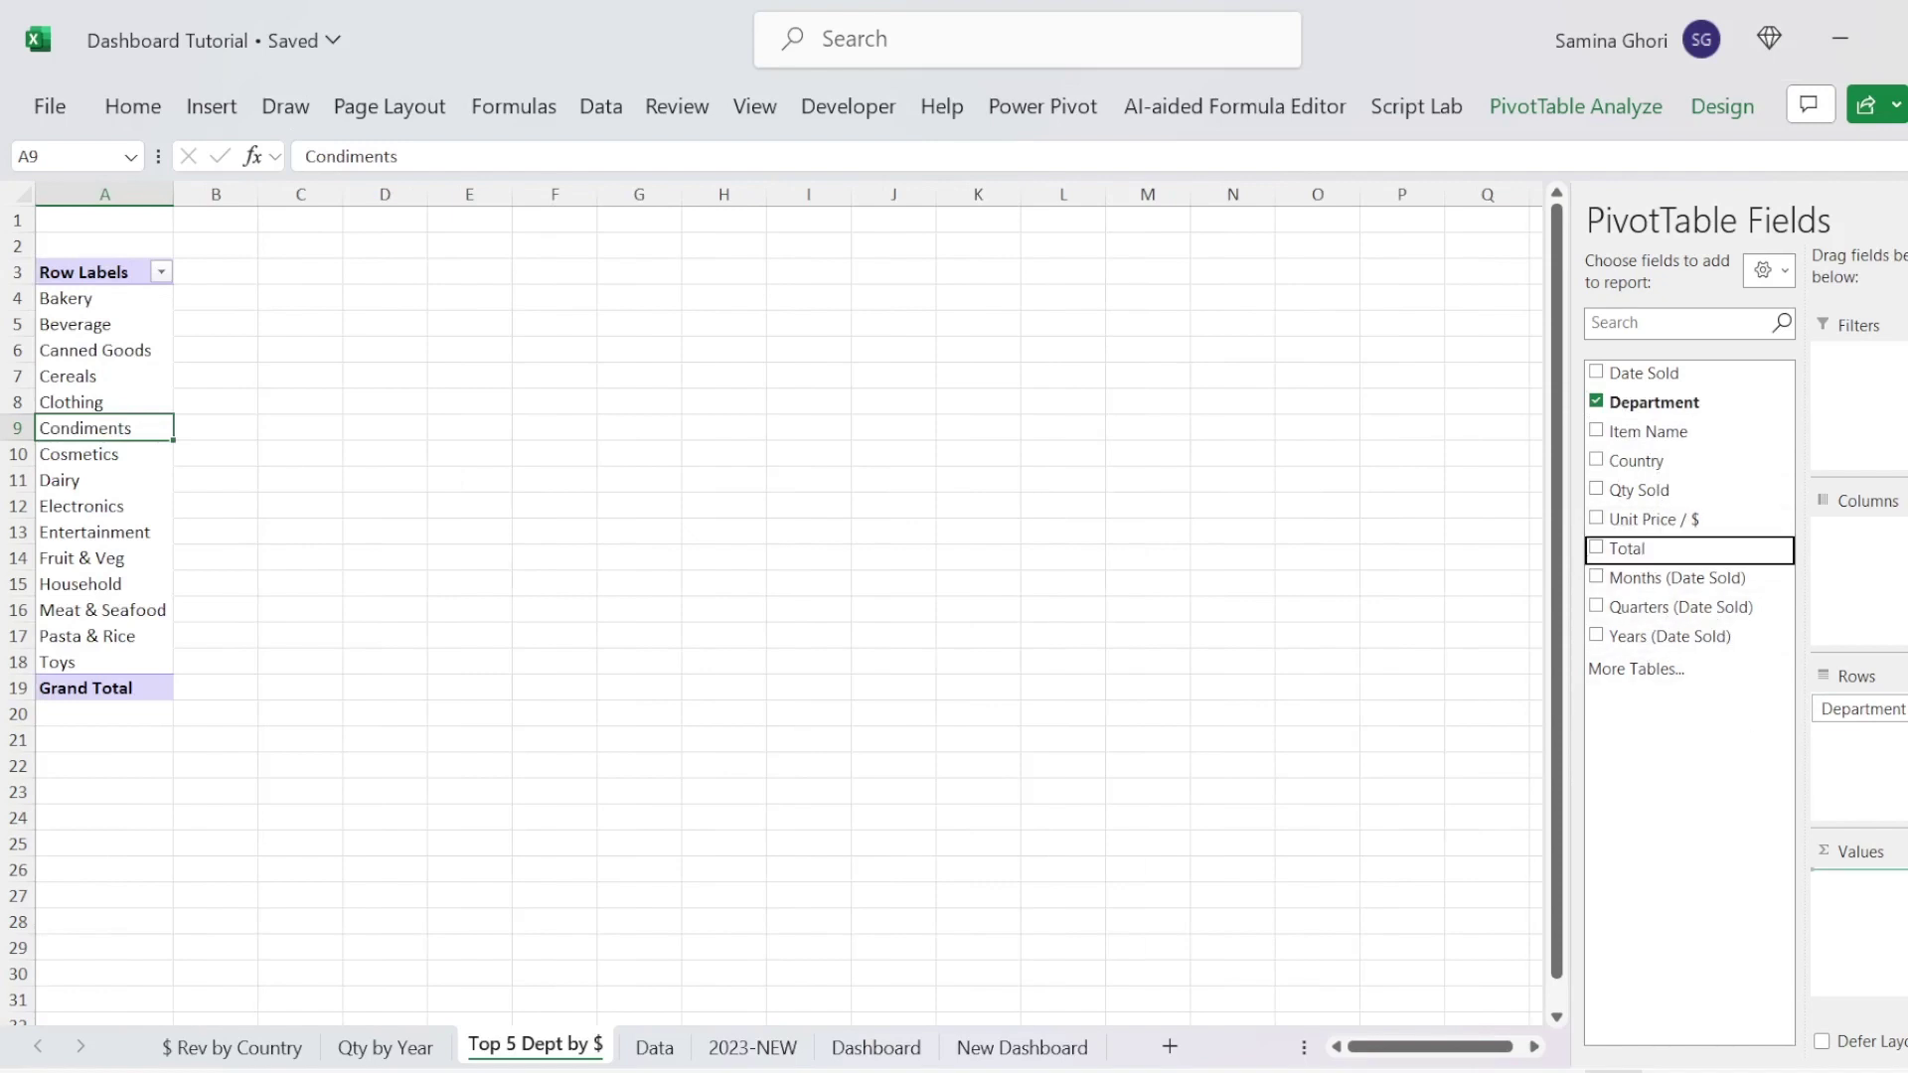
left_click(216, 356)
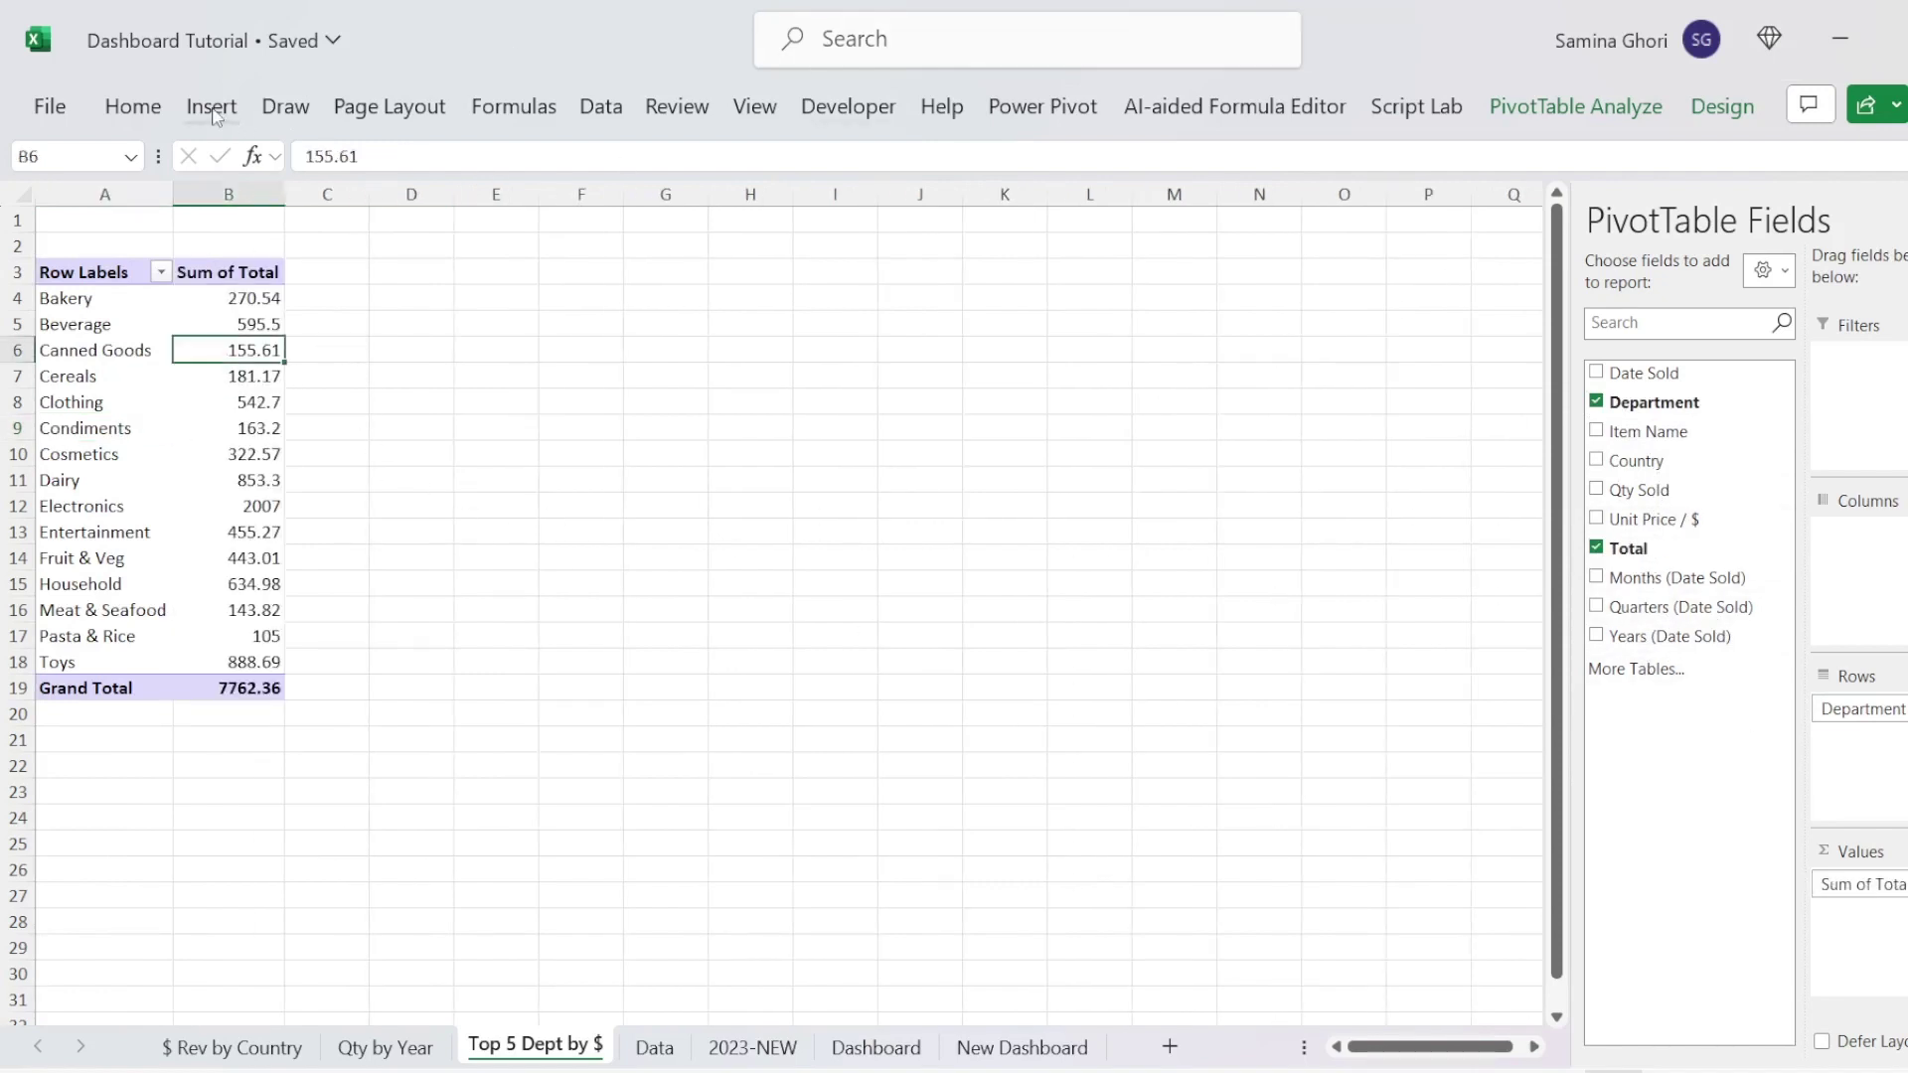
Step: Filter the pivot table's departments to the top 5 items by Sum of Total
left_click(161, 273)
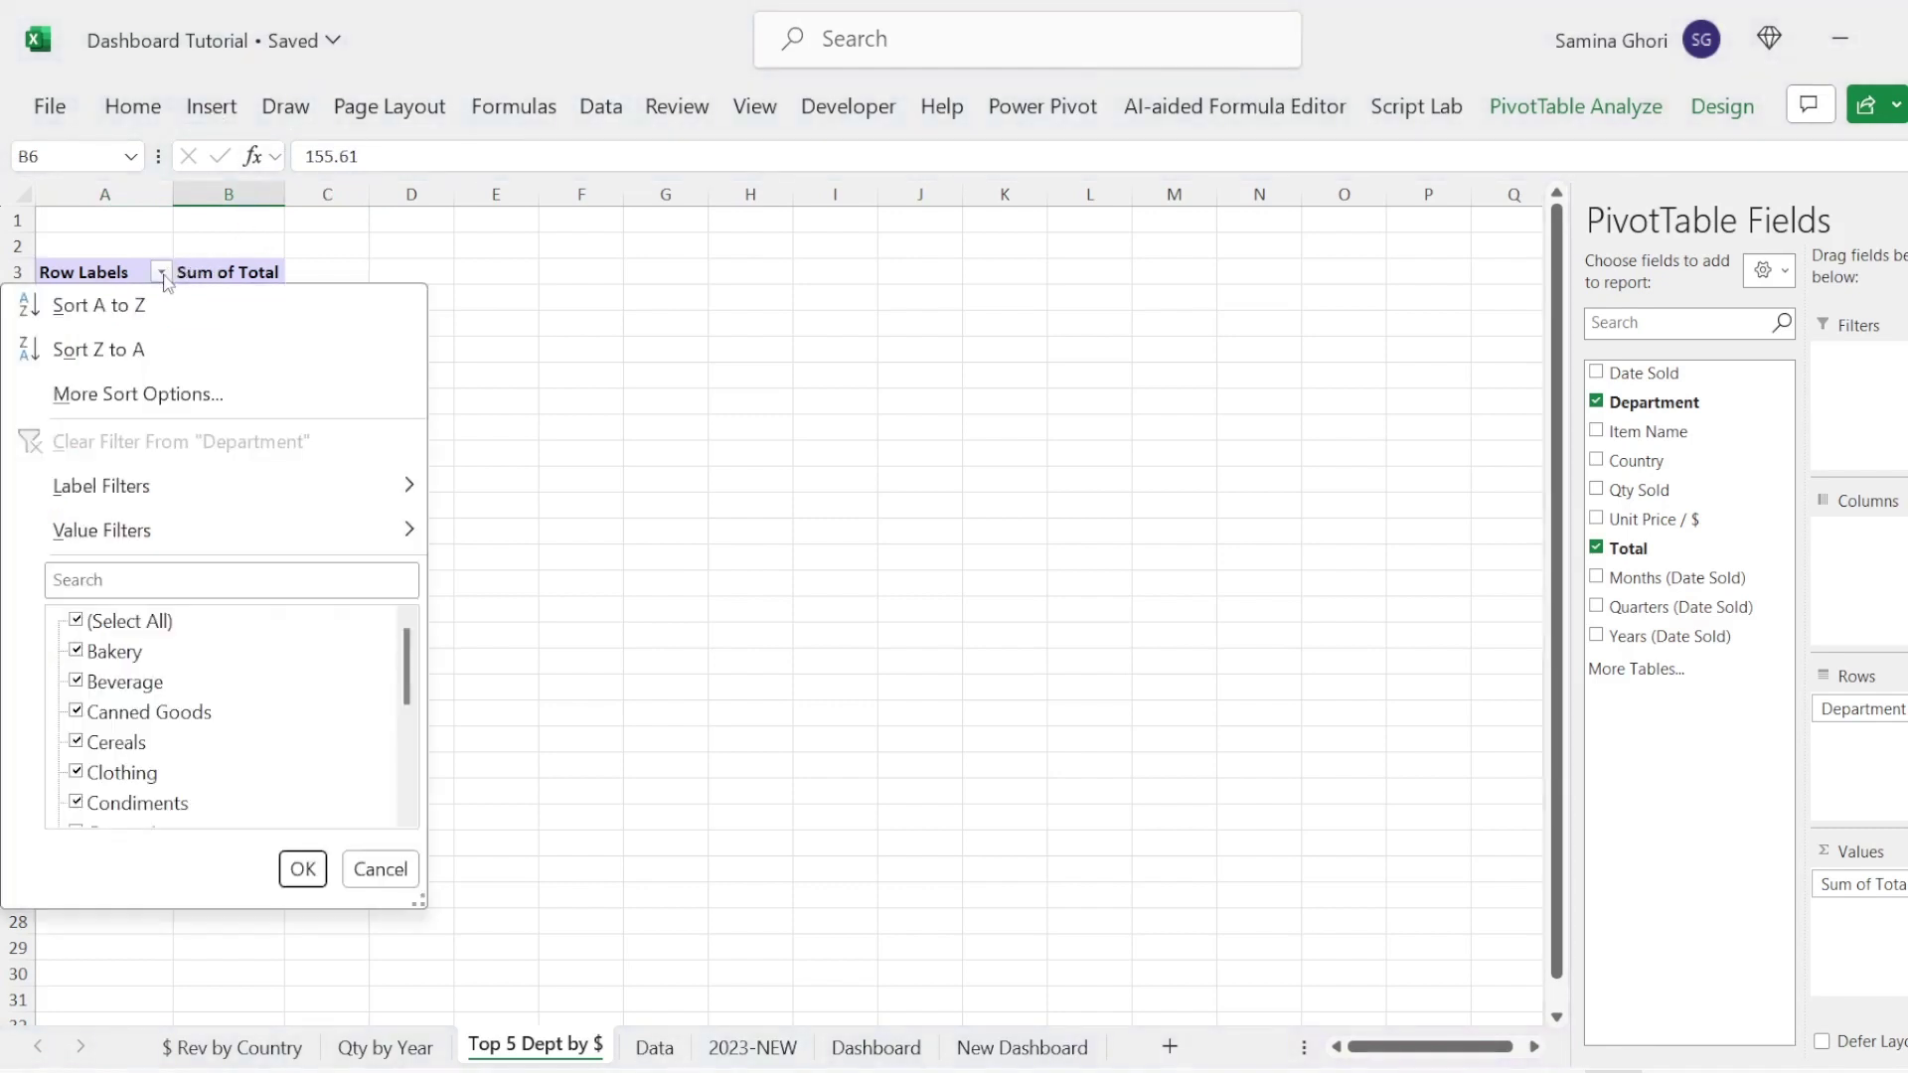
mouse_move(238, 542)
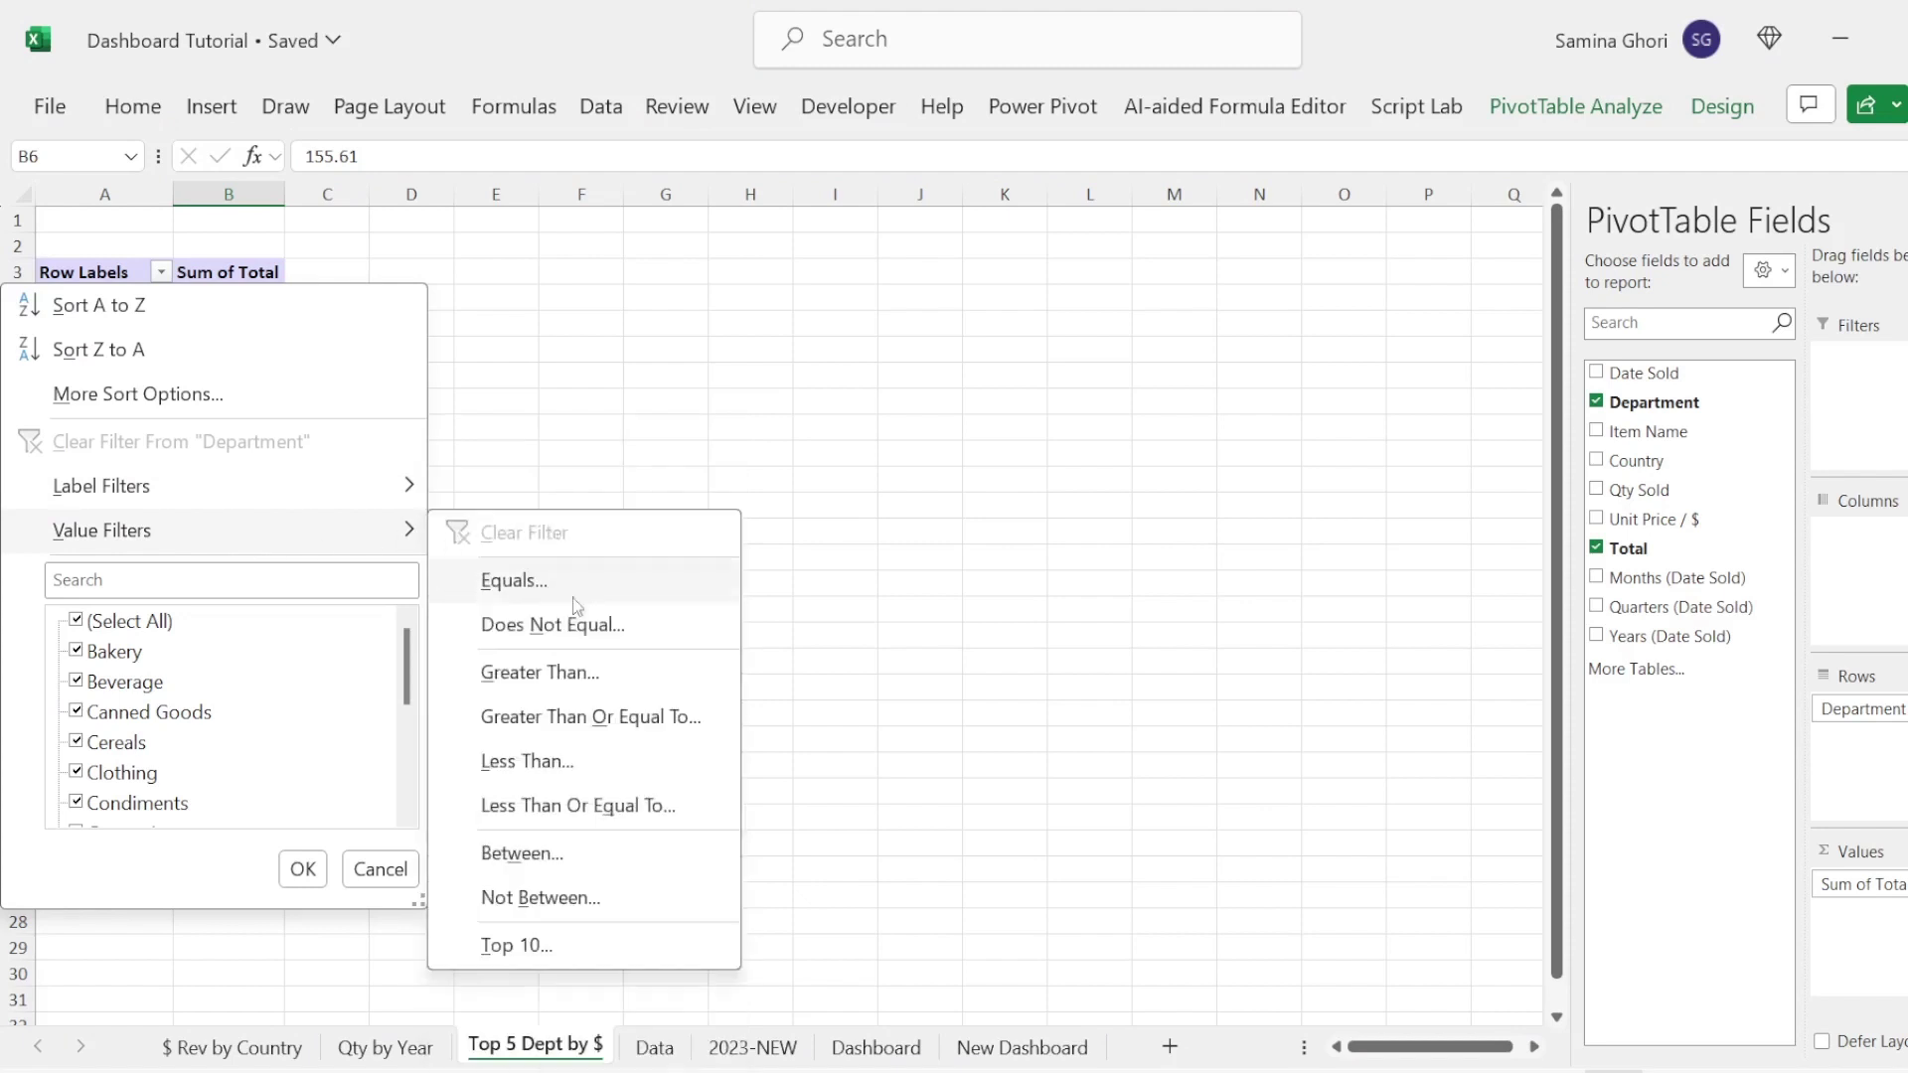
left_click(517, 946)
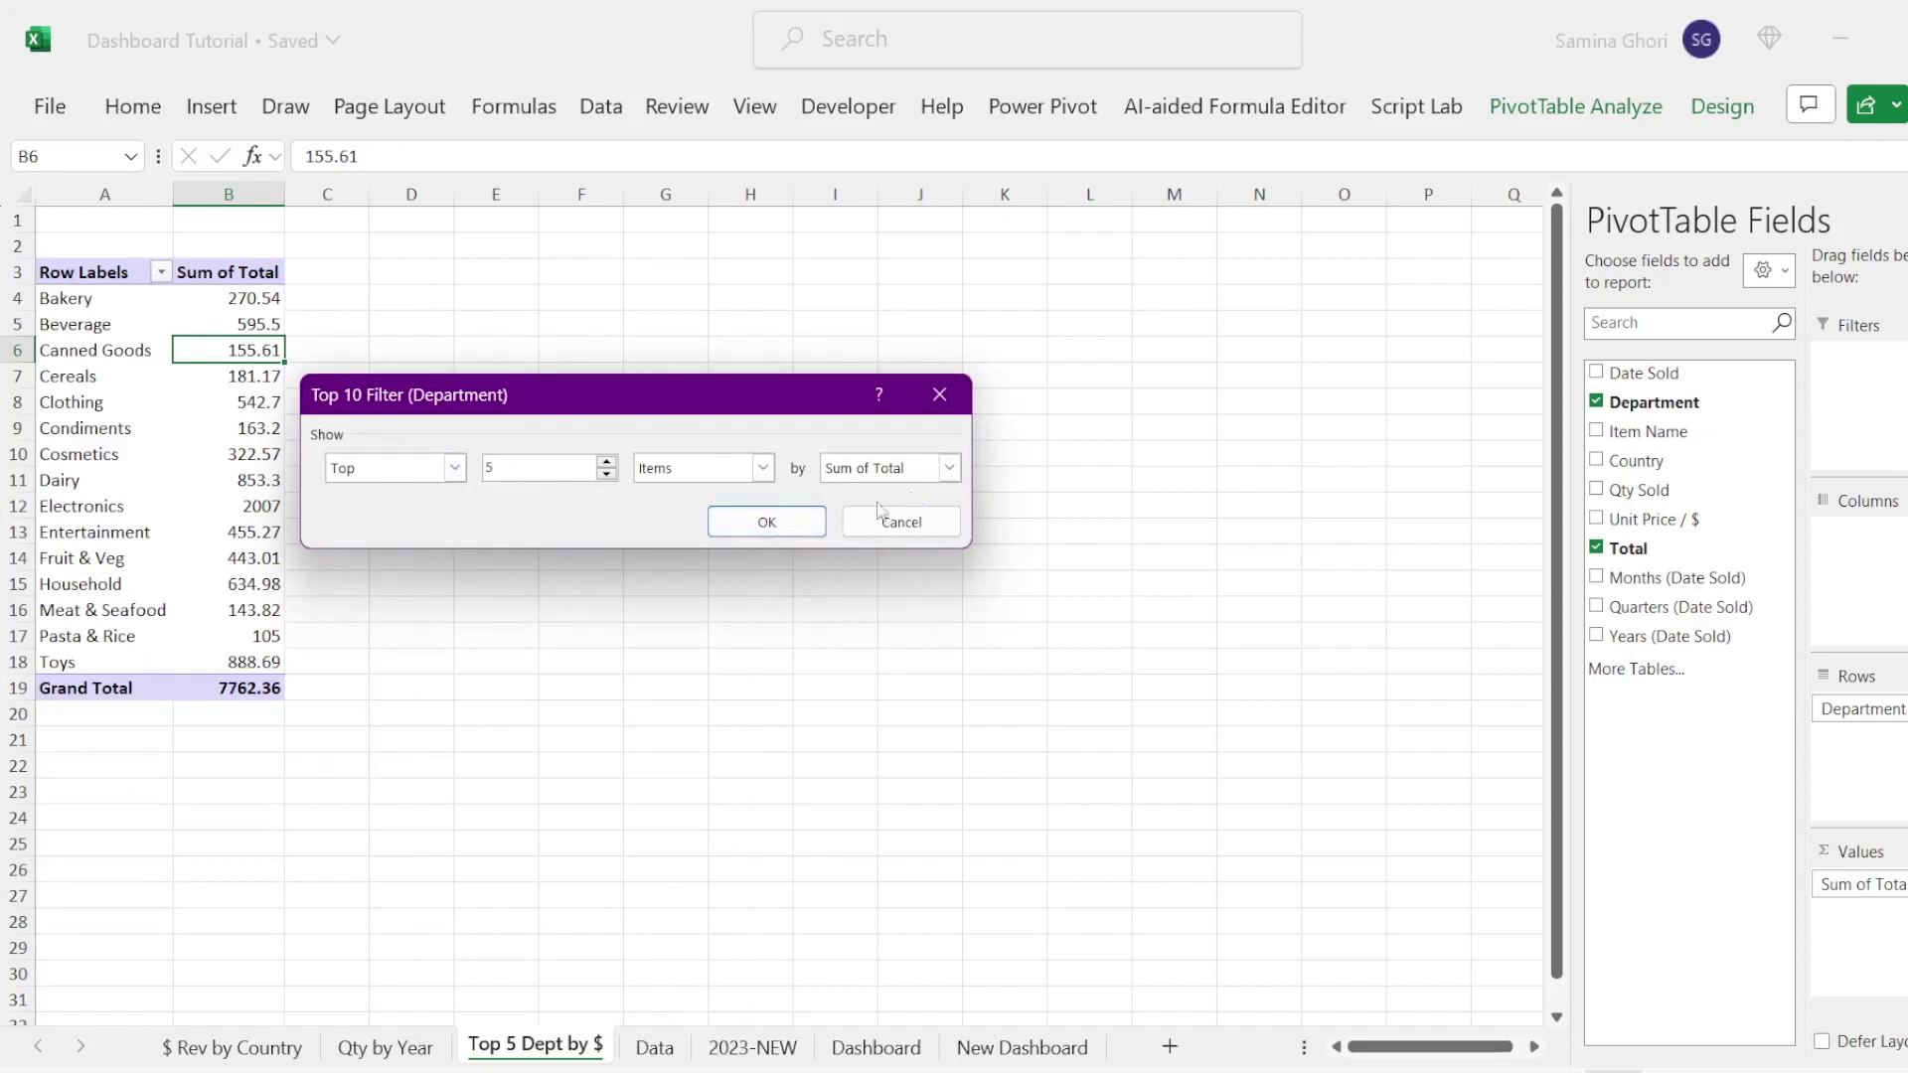
left_click(763, 468)
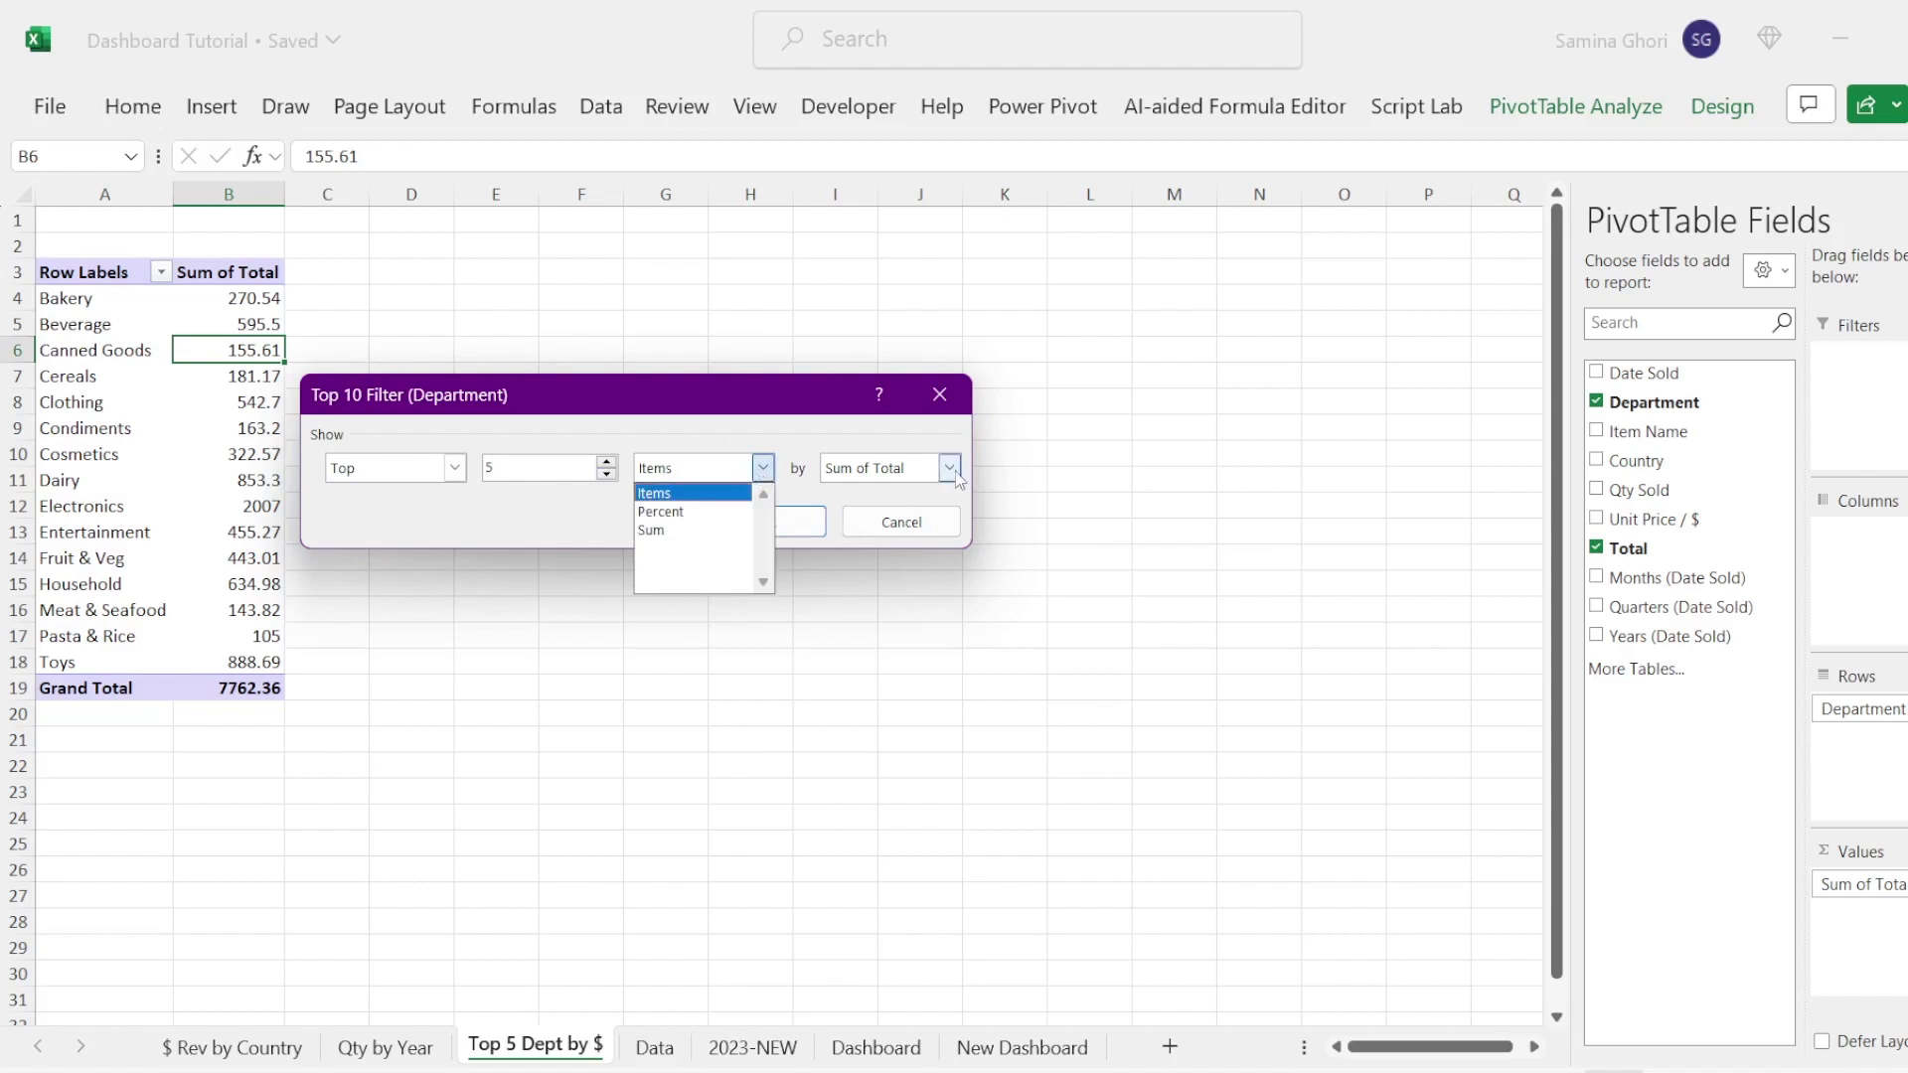
left_click(792, 528)
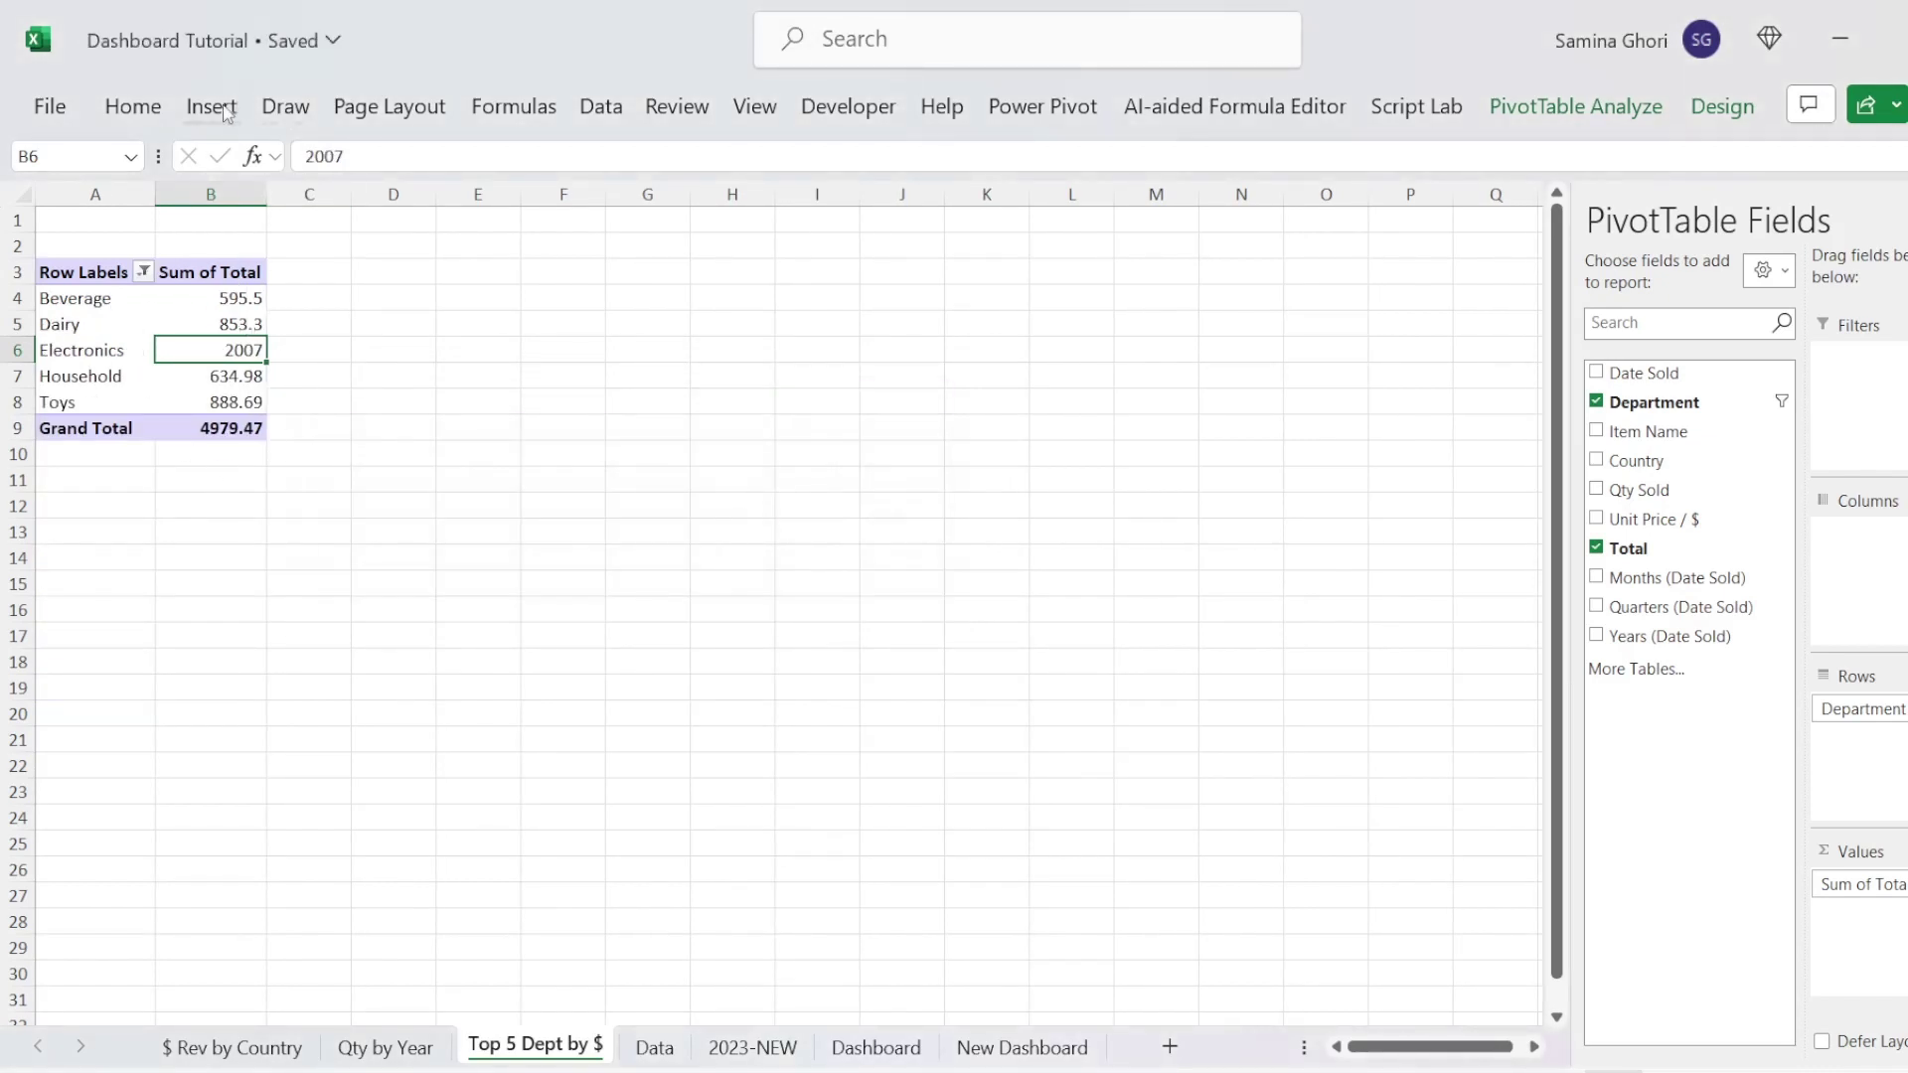
Step: Insert a doughnut PivotChart from the filtered department totals and place it beside the pivot table
left_click(236, 110)
left_click(567, 177)
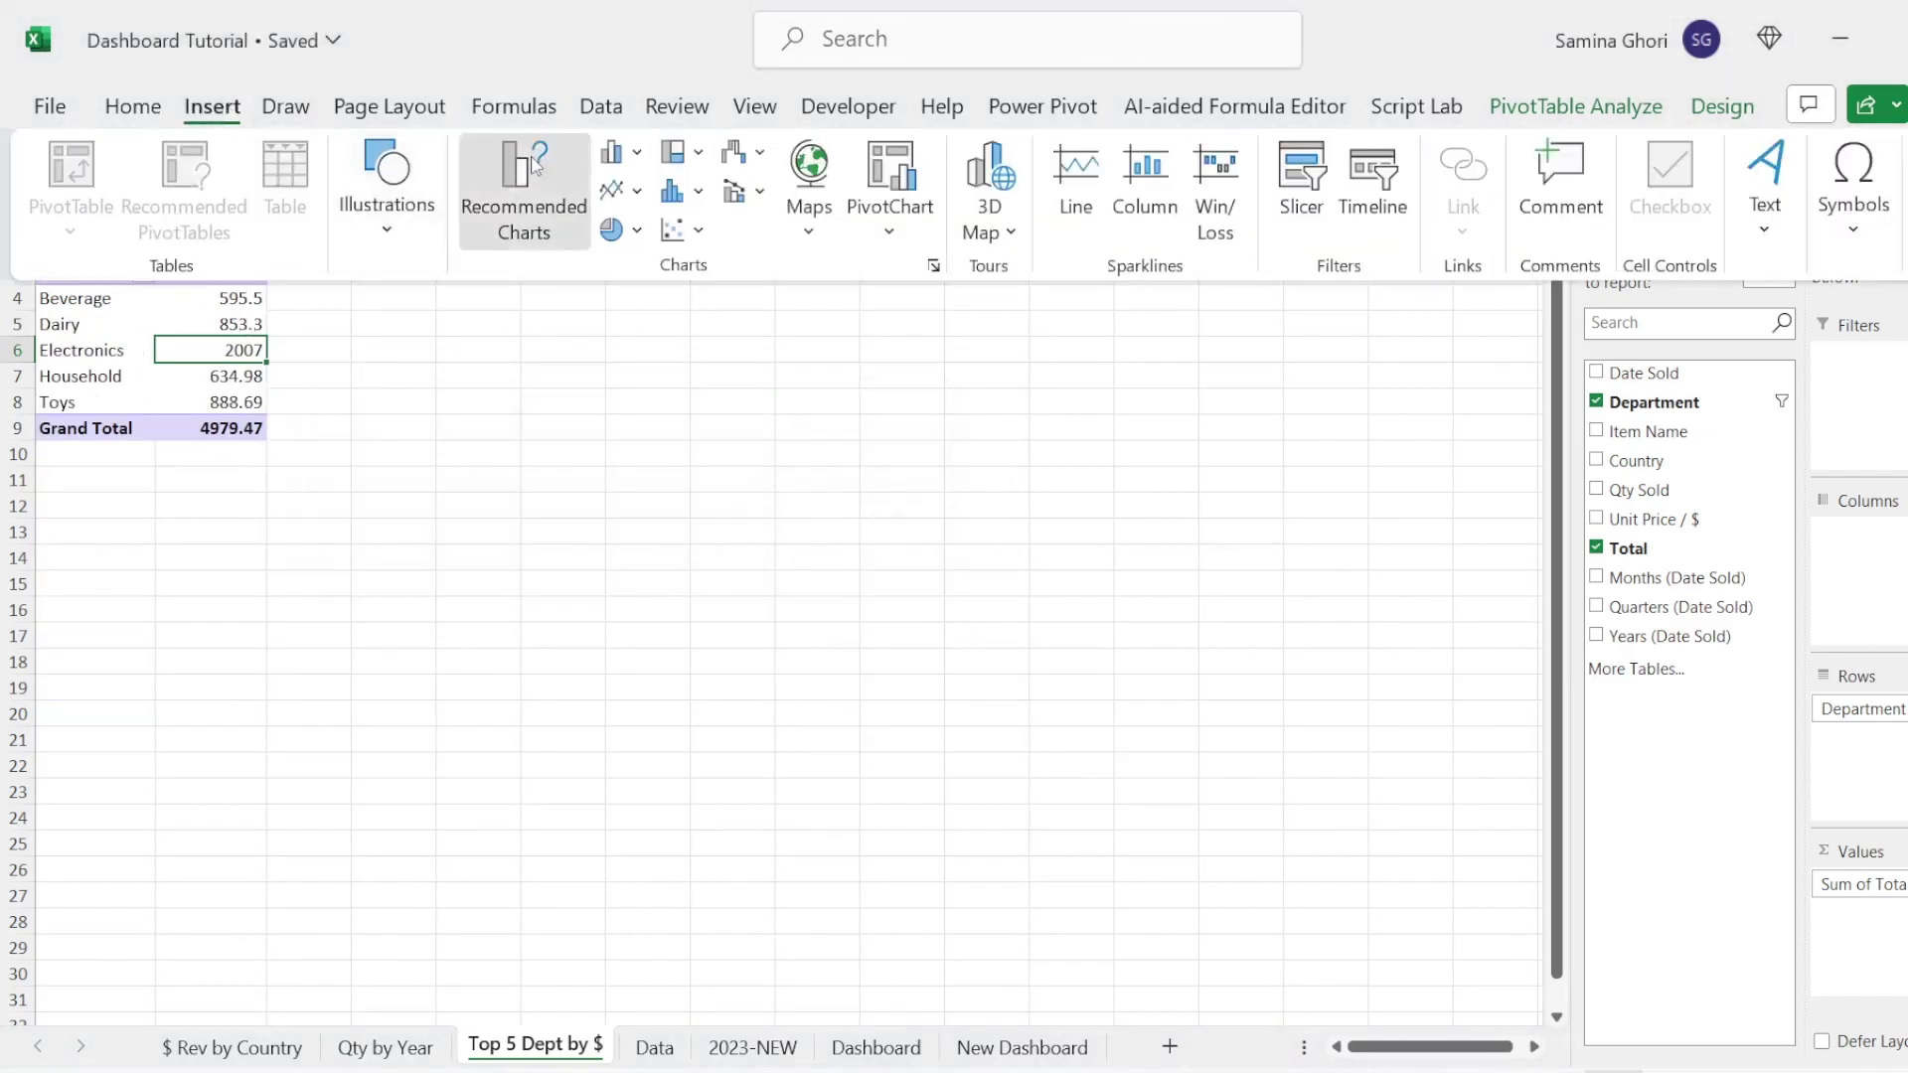
left_click(684, 397)
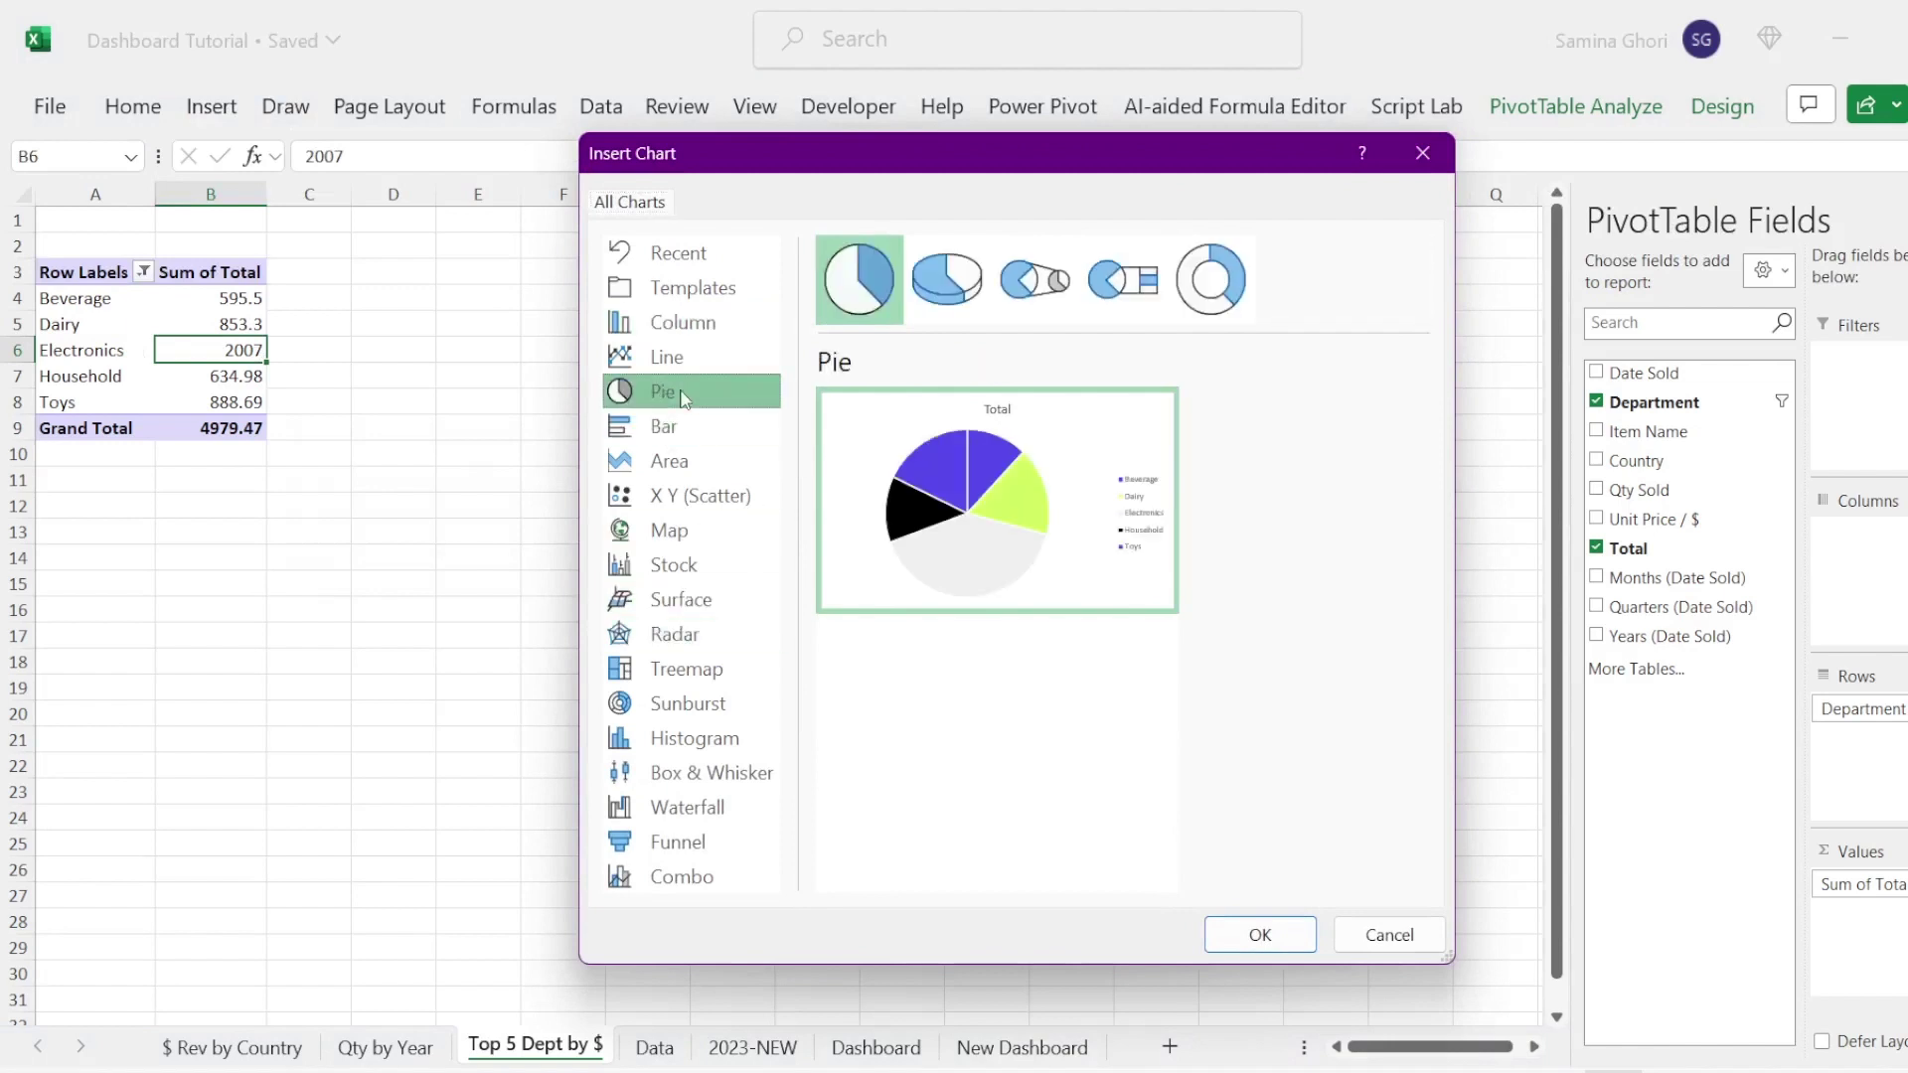
left_click(1228, 279)
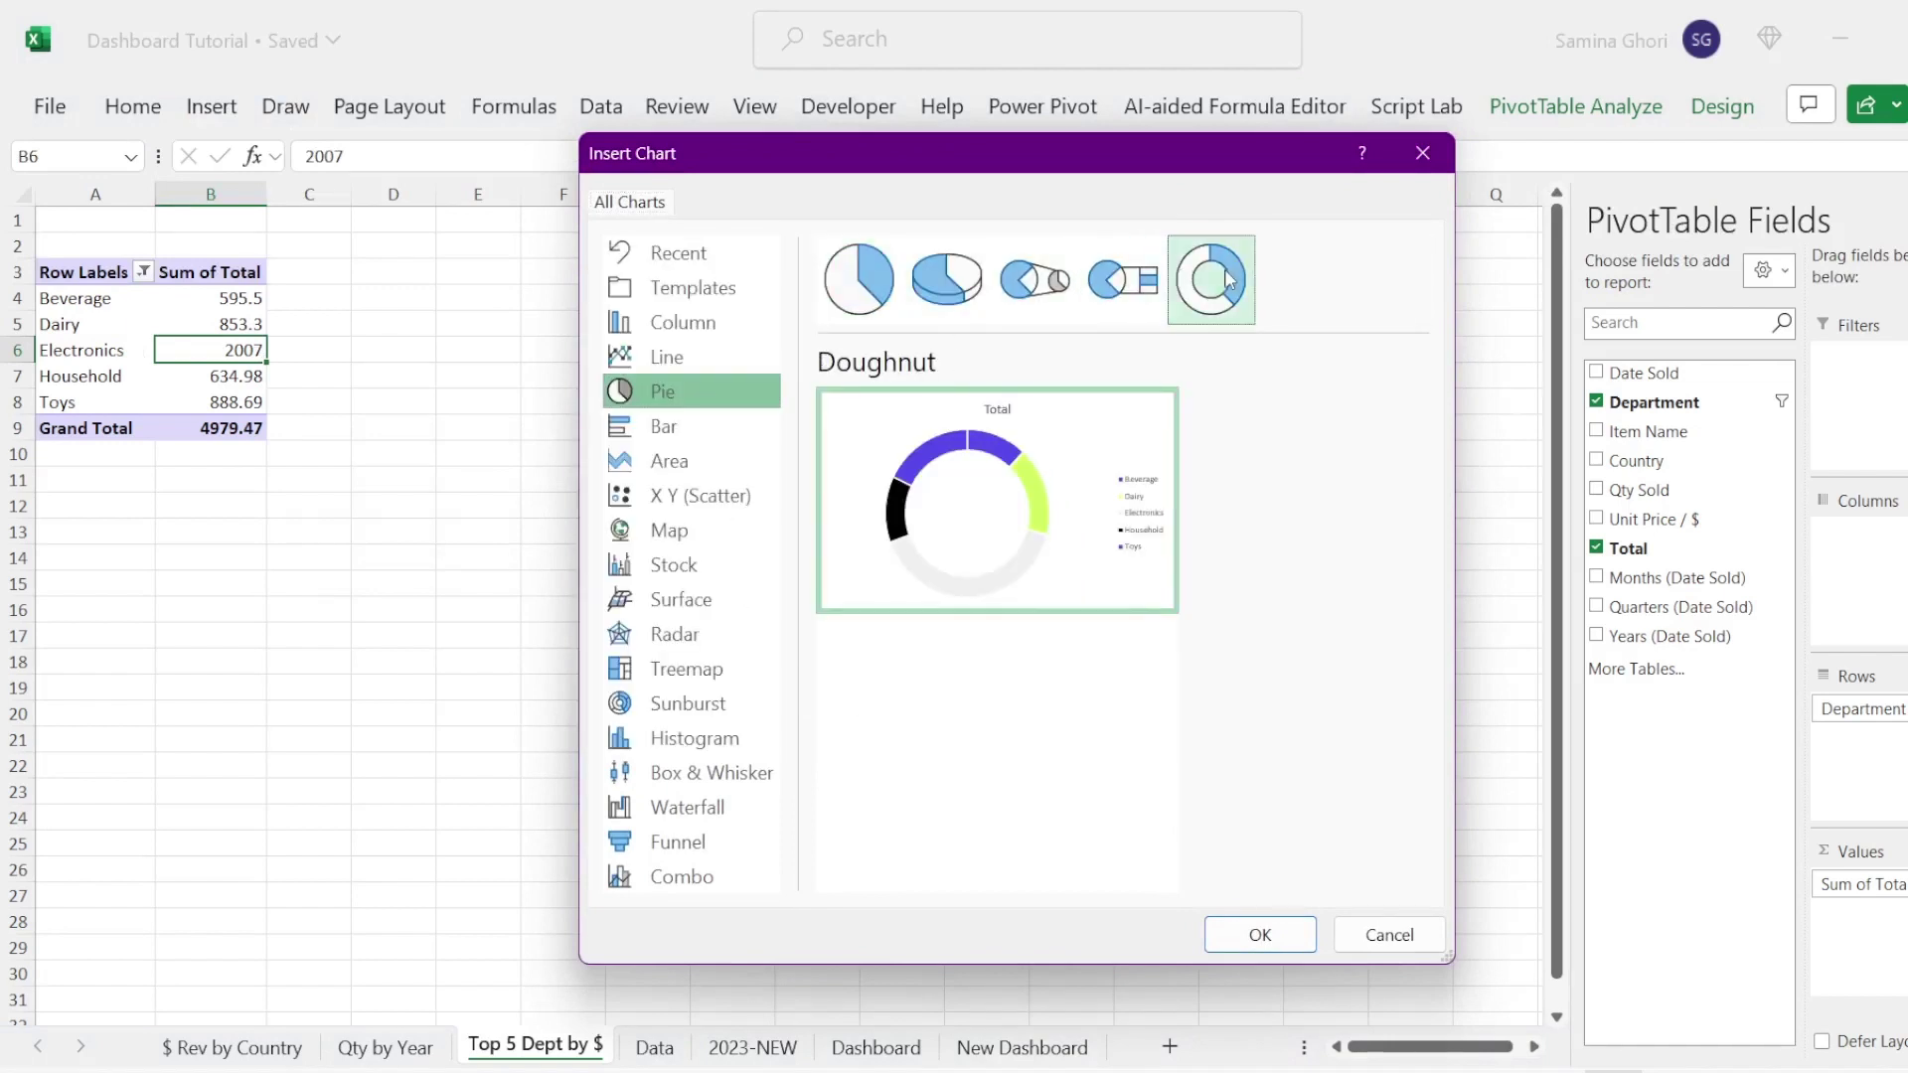
mouse_move(1145, 543)
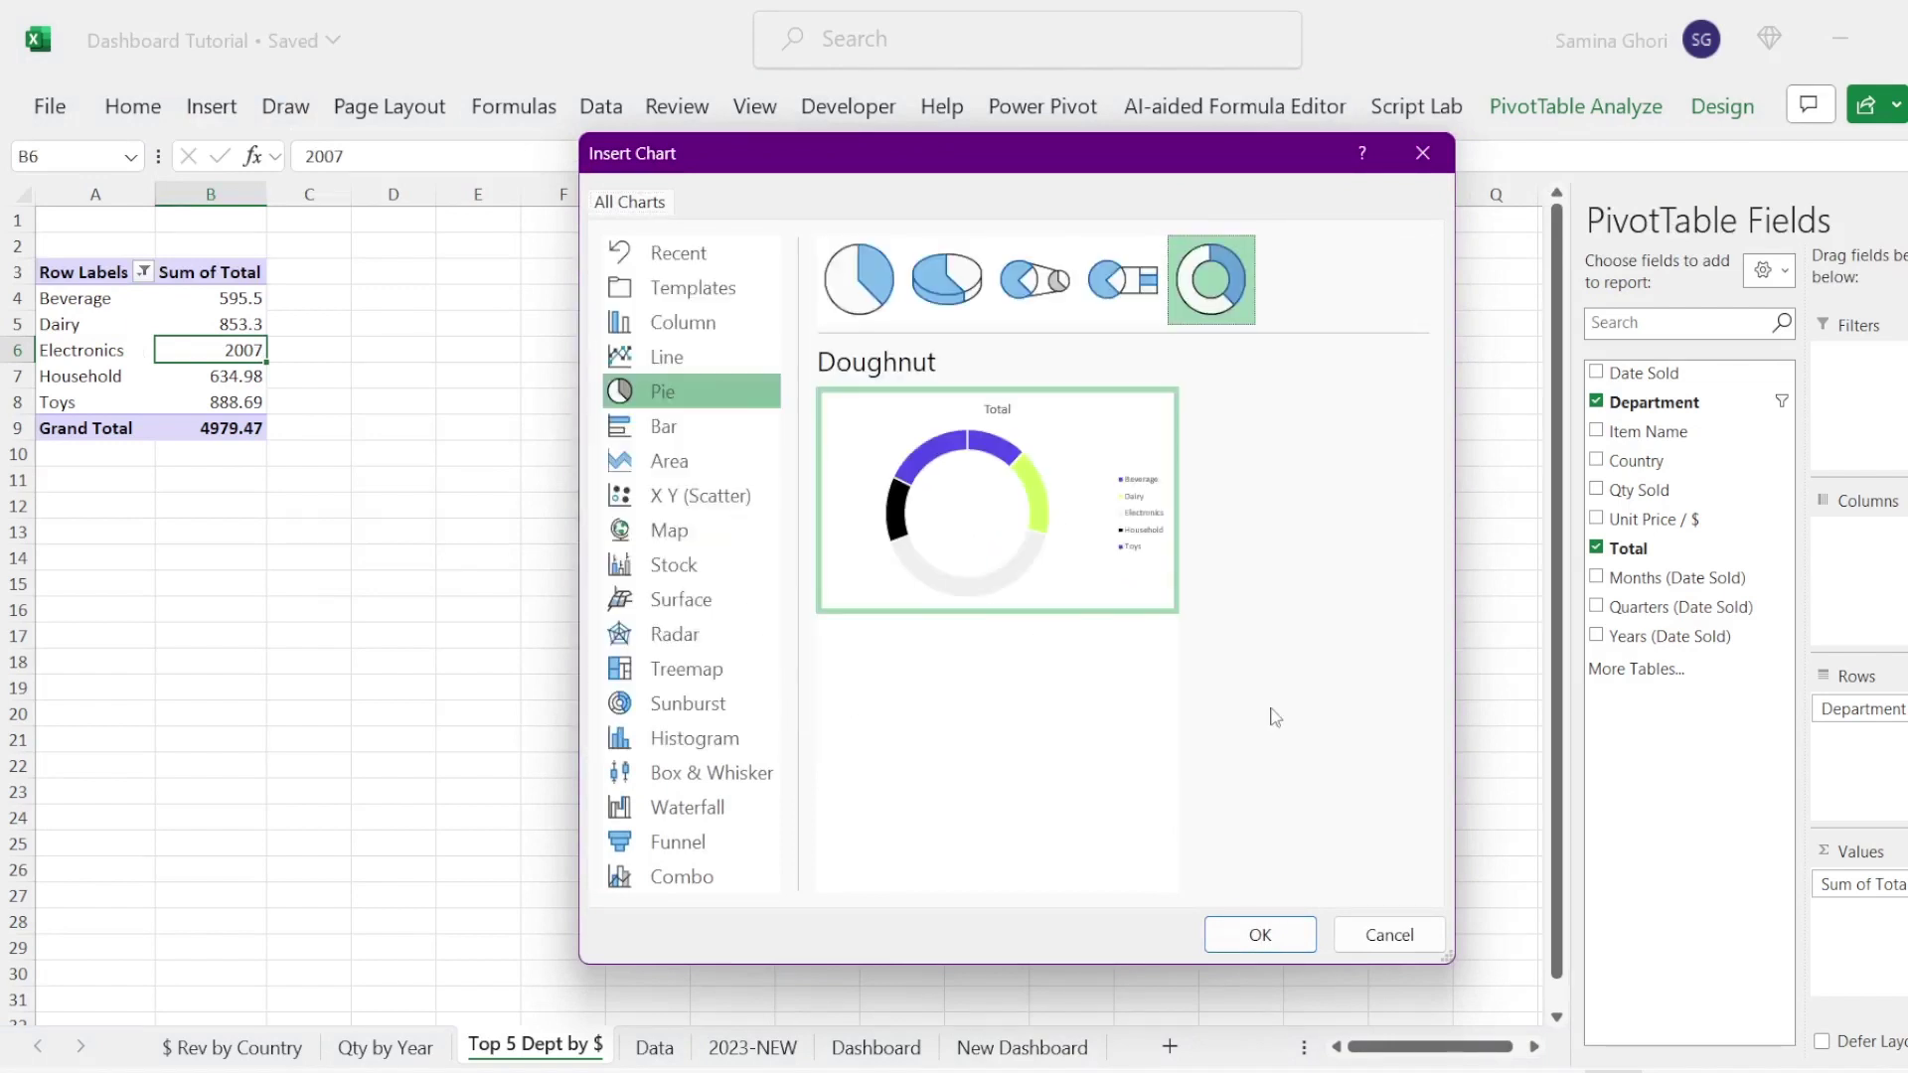
left_click(1261, 934)
left_click_drag(835, 447, 789, 335)
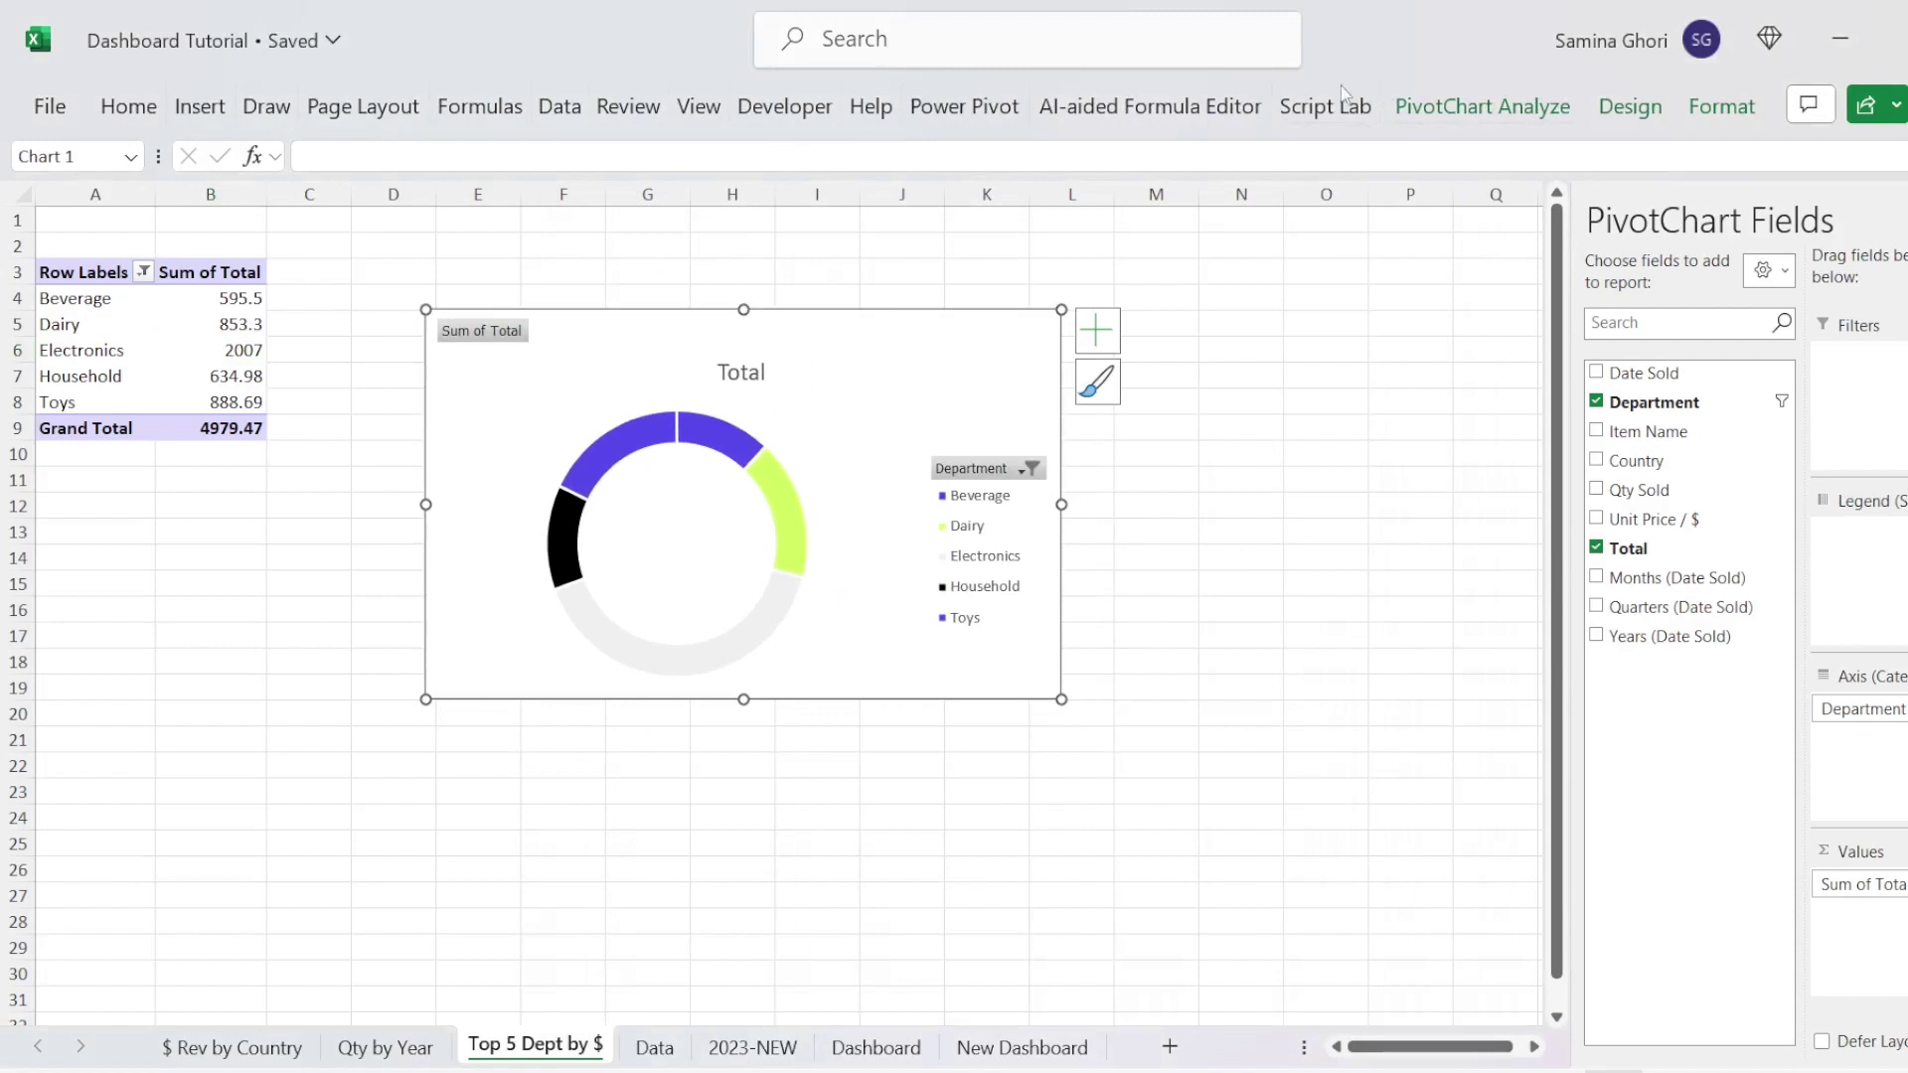
Step: Try a patterned chart style on the doughnut chart and preview alternative color palettes
left_click(1635, 117)
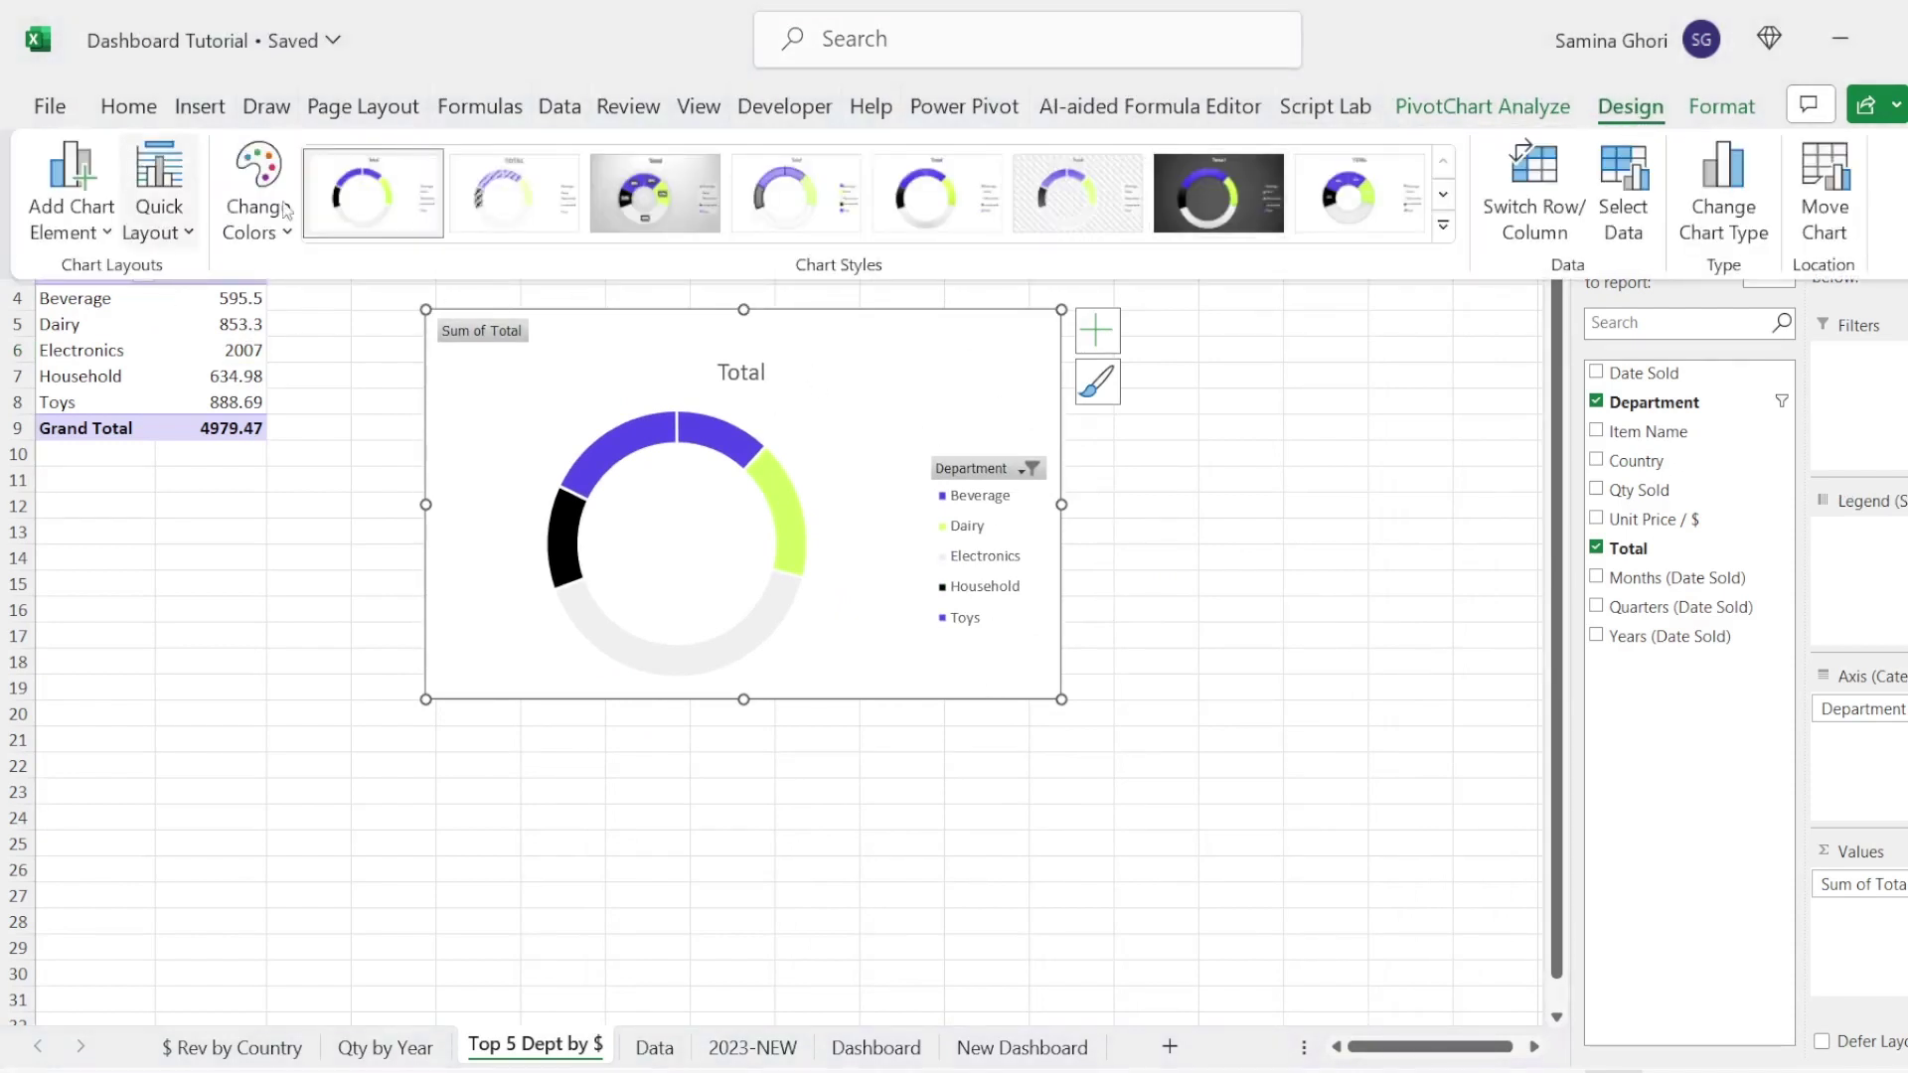
left_click(493, 209)
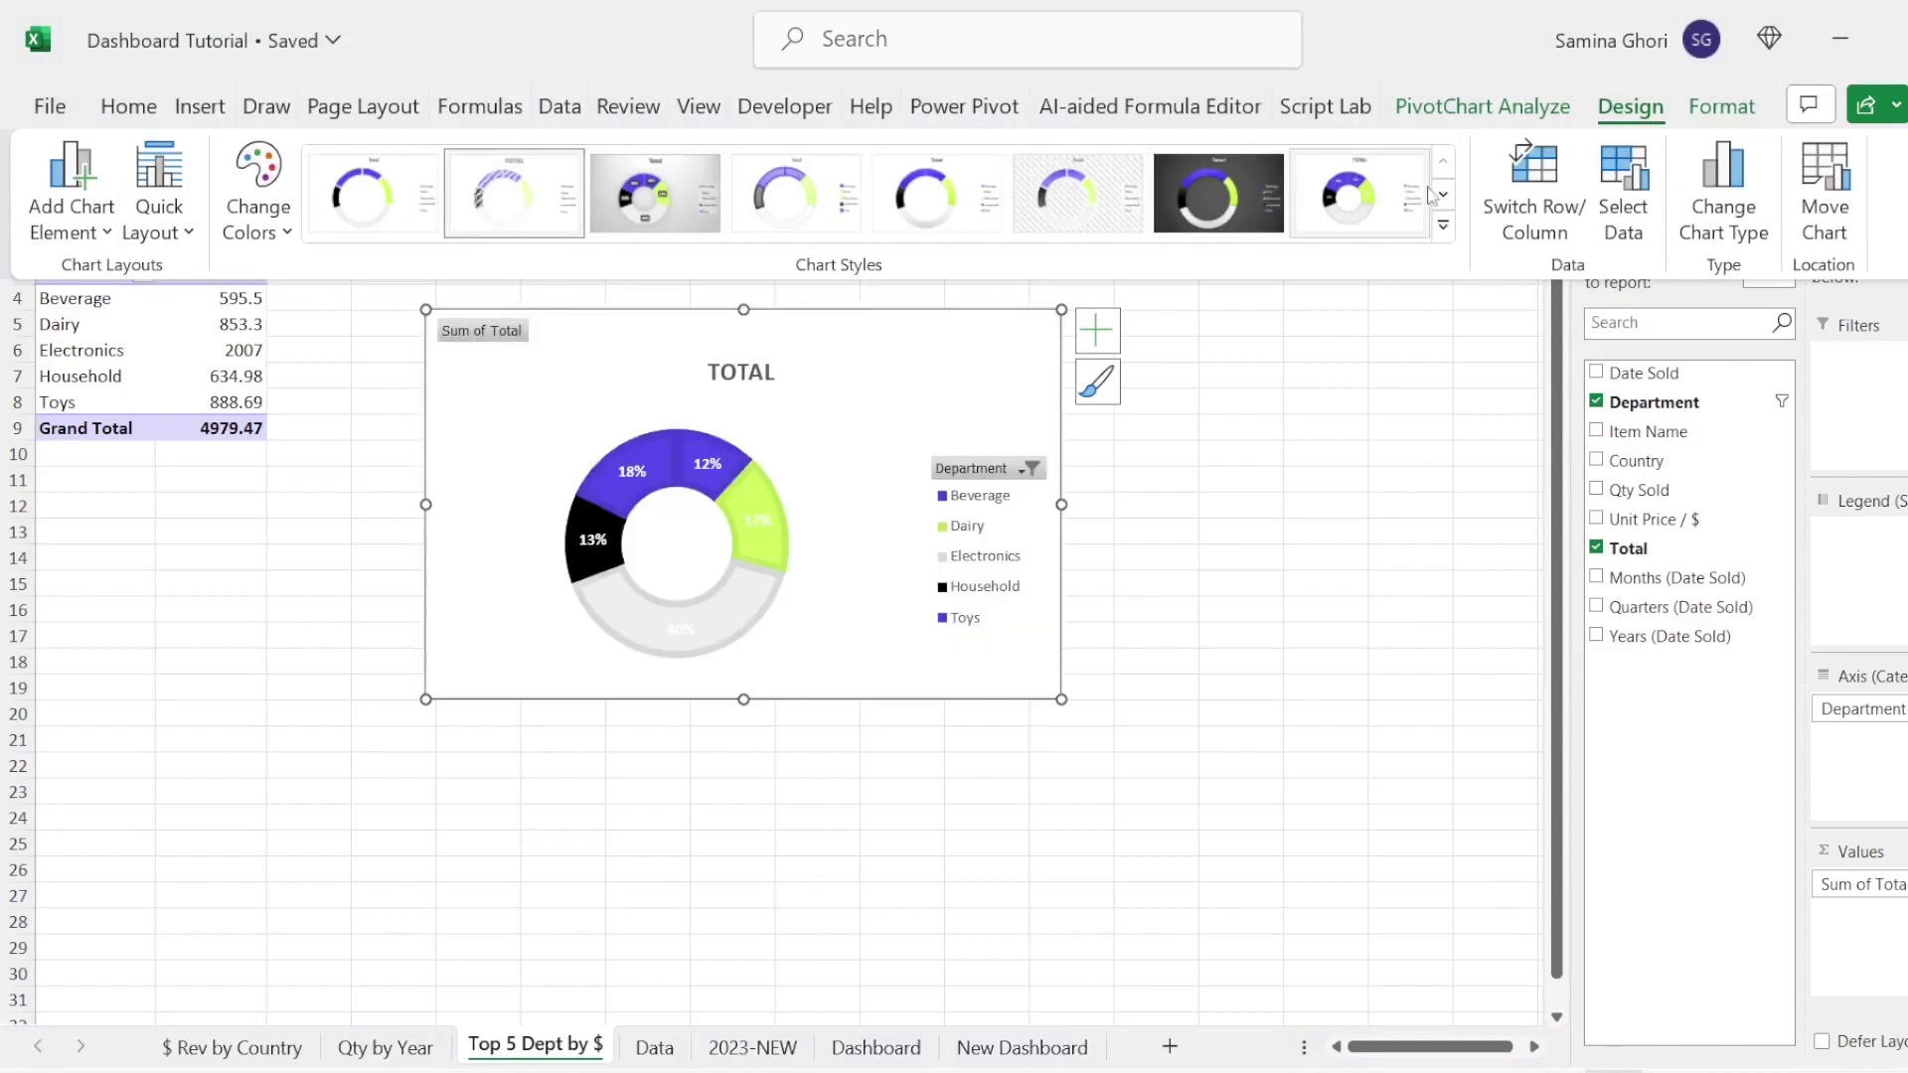
left_click(286, 237)
scroll(465, 514, "down", 4)
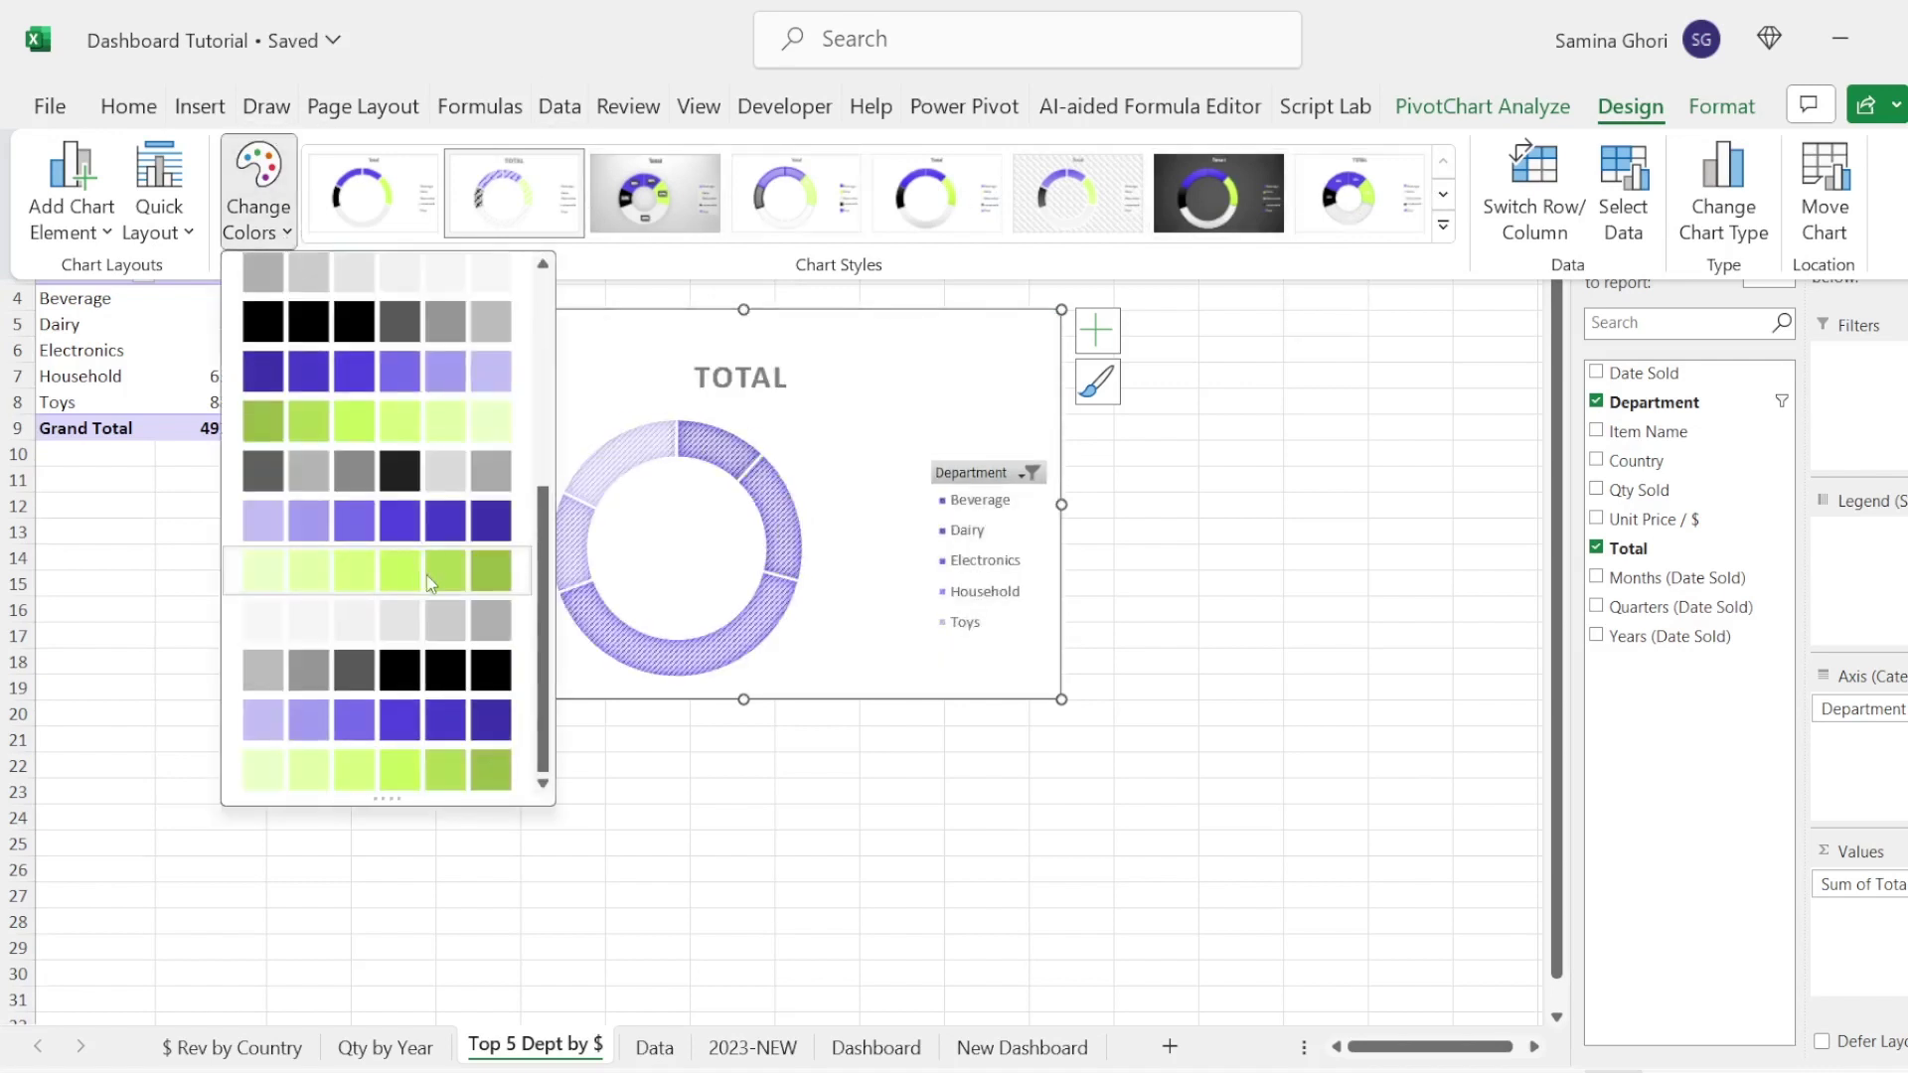
scroll(465, 515, "up", 5)
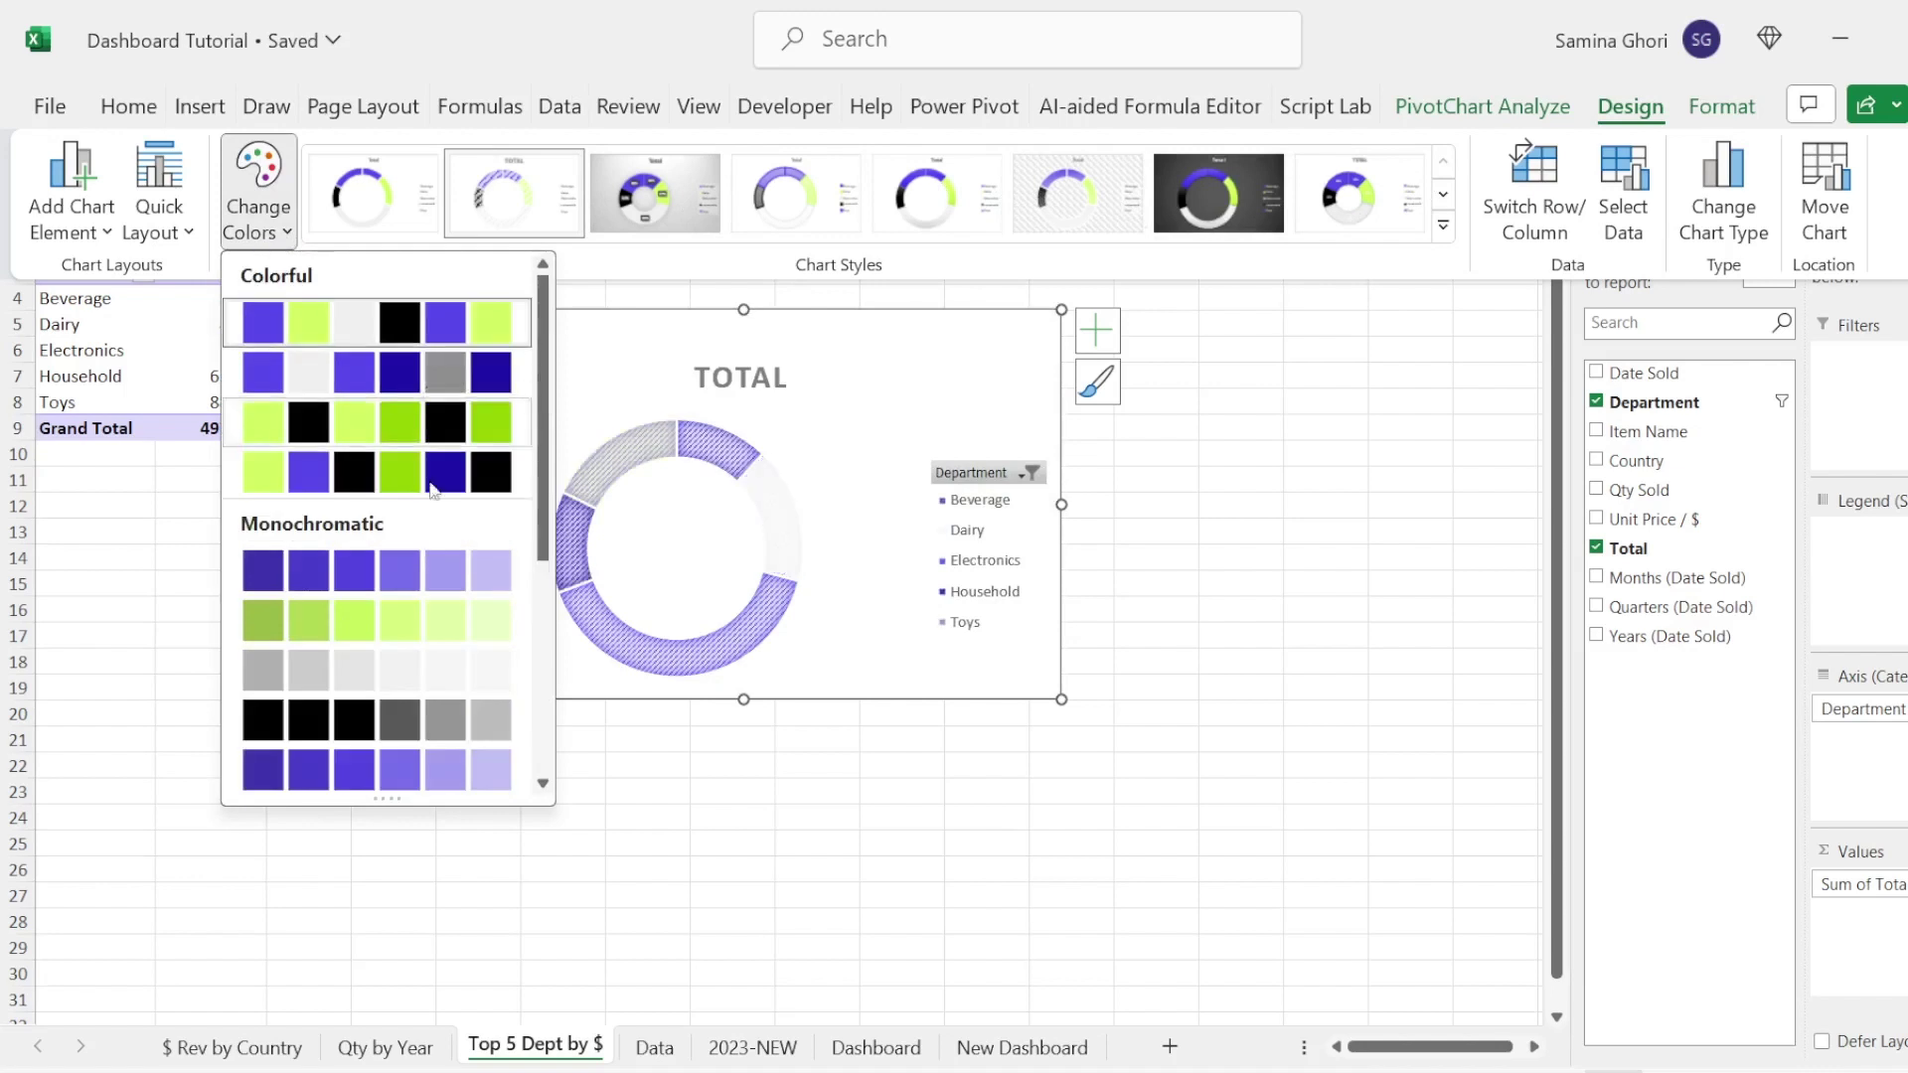
scroll(417, 507, "down", 5)
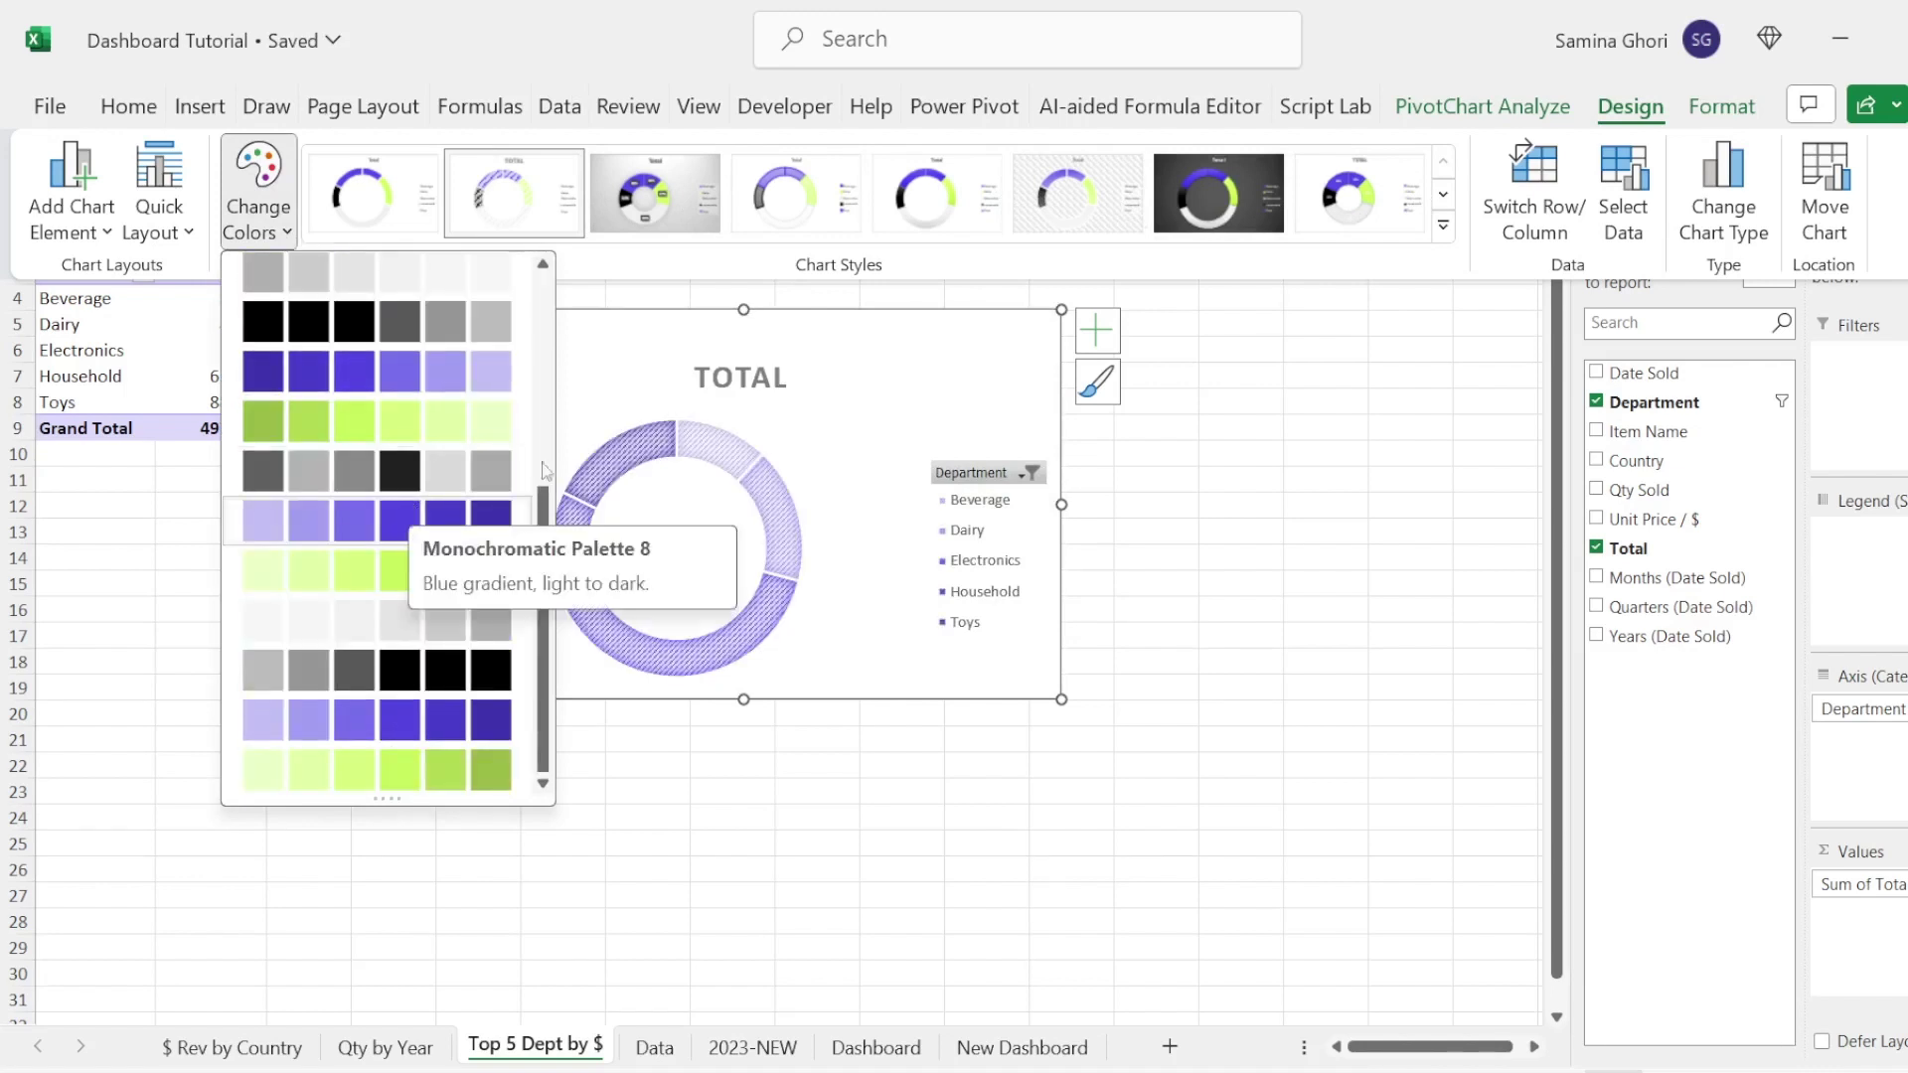
left_click(1192, 451)
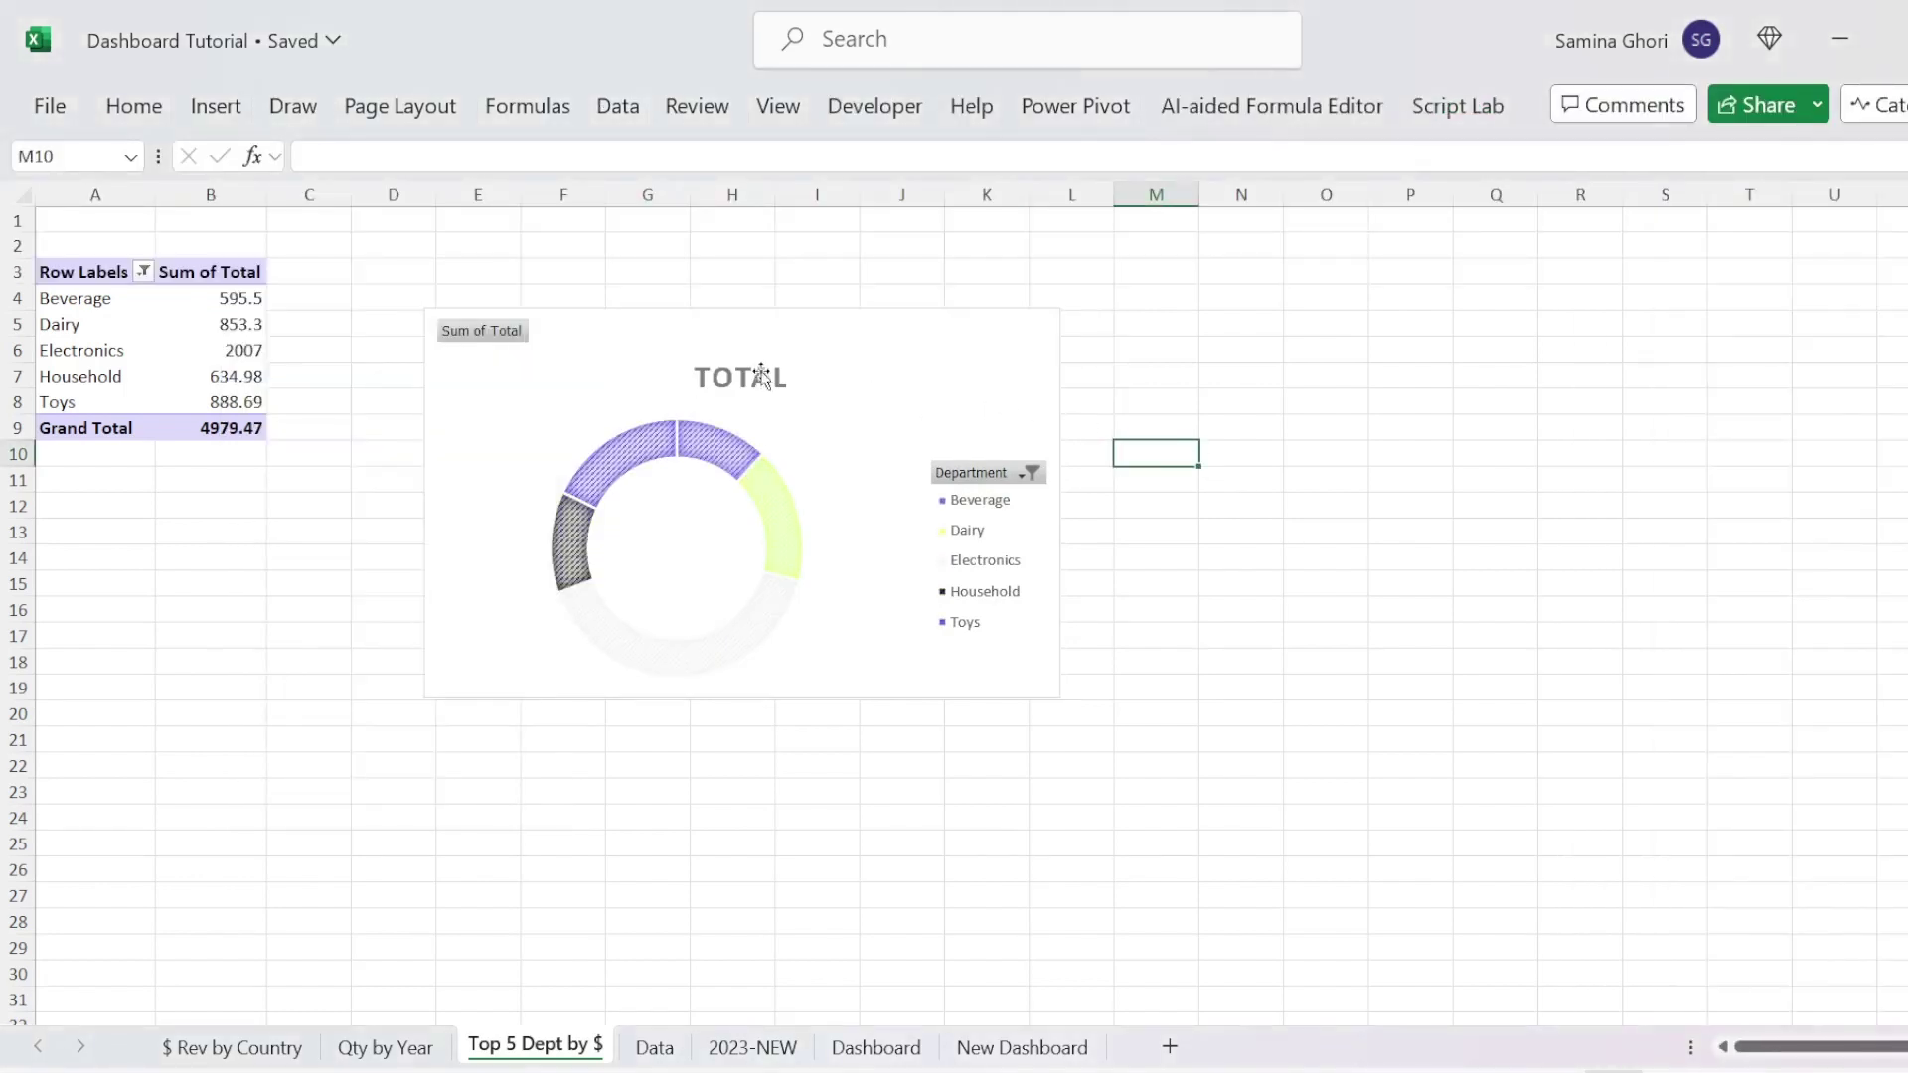
left_click(830, 328)
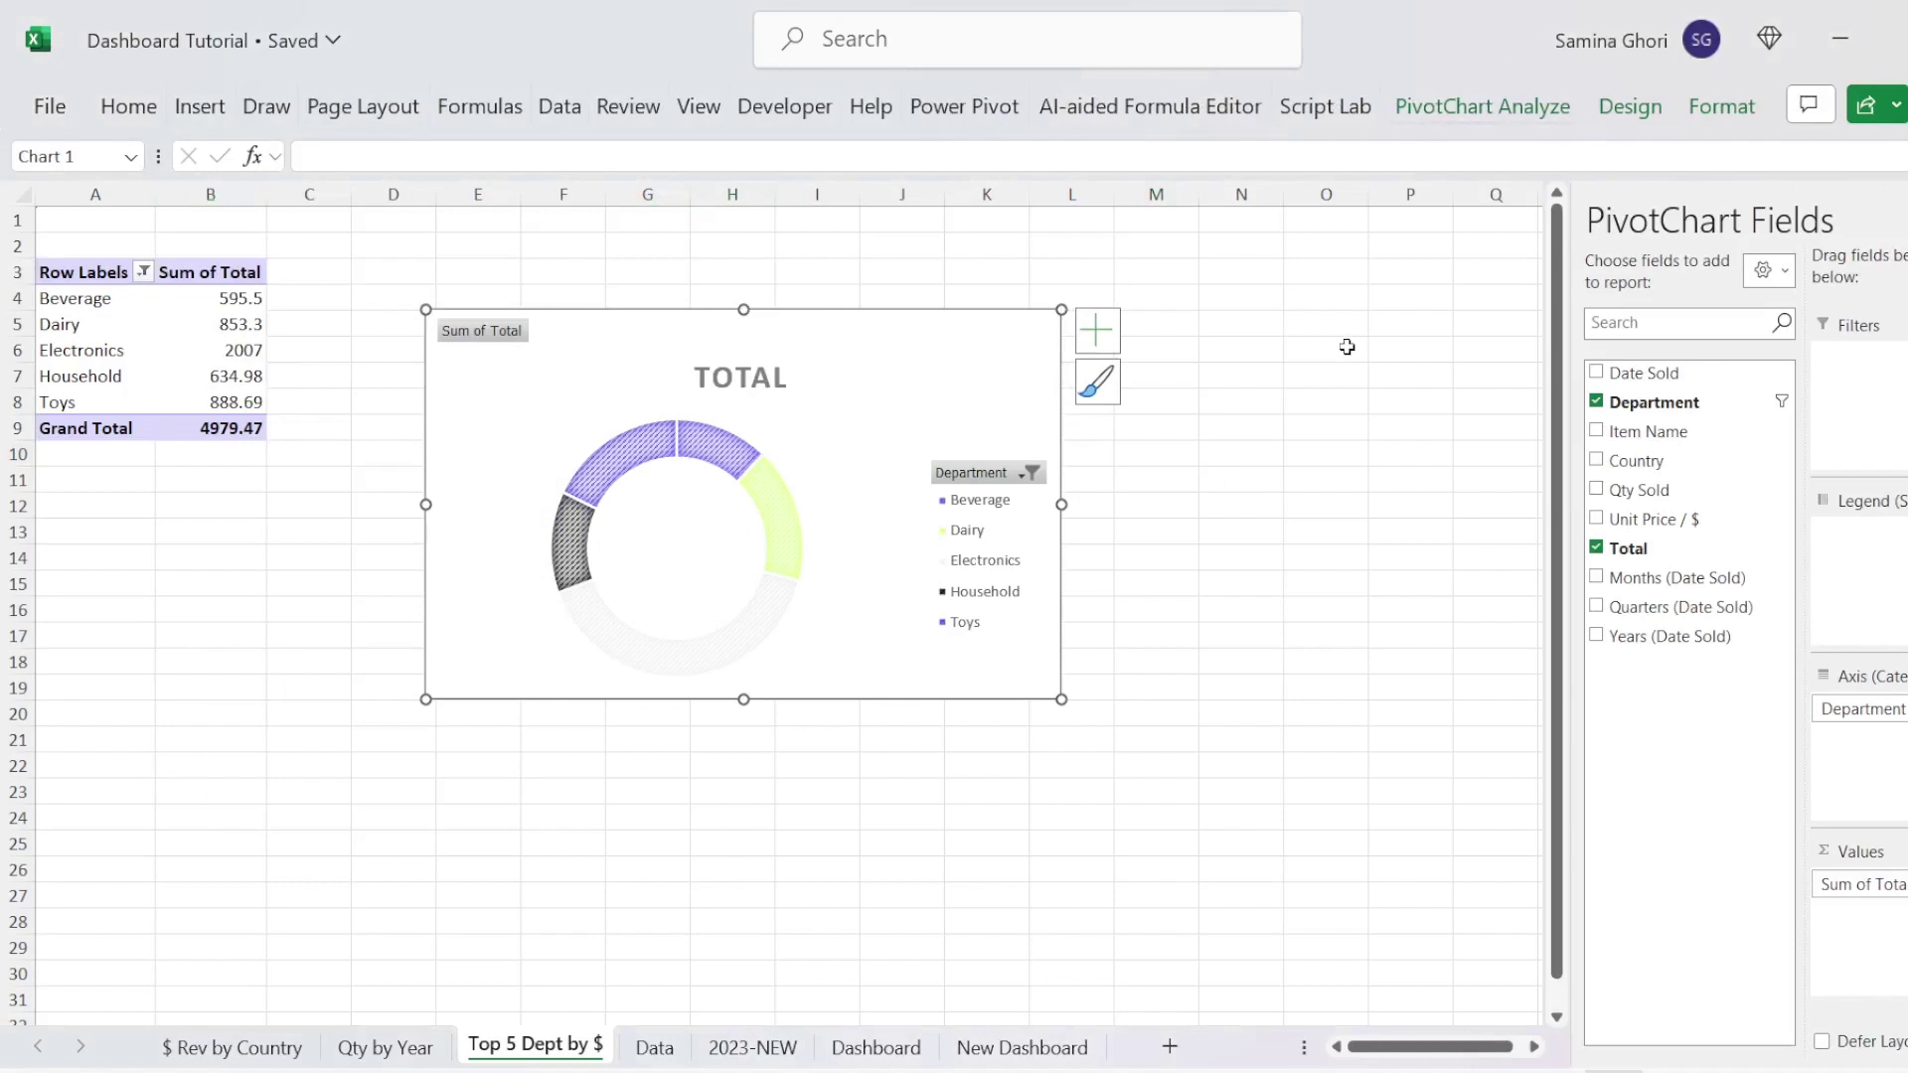
Step: Hide all field buttons on the doughnut chart and delete its legend
left_click(1009, 473)
left_click(1047, 584)
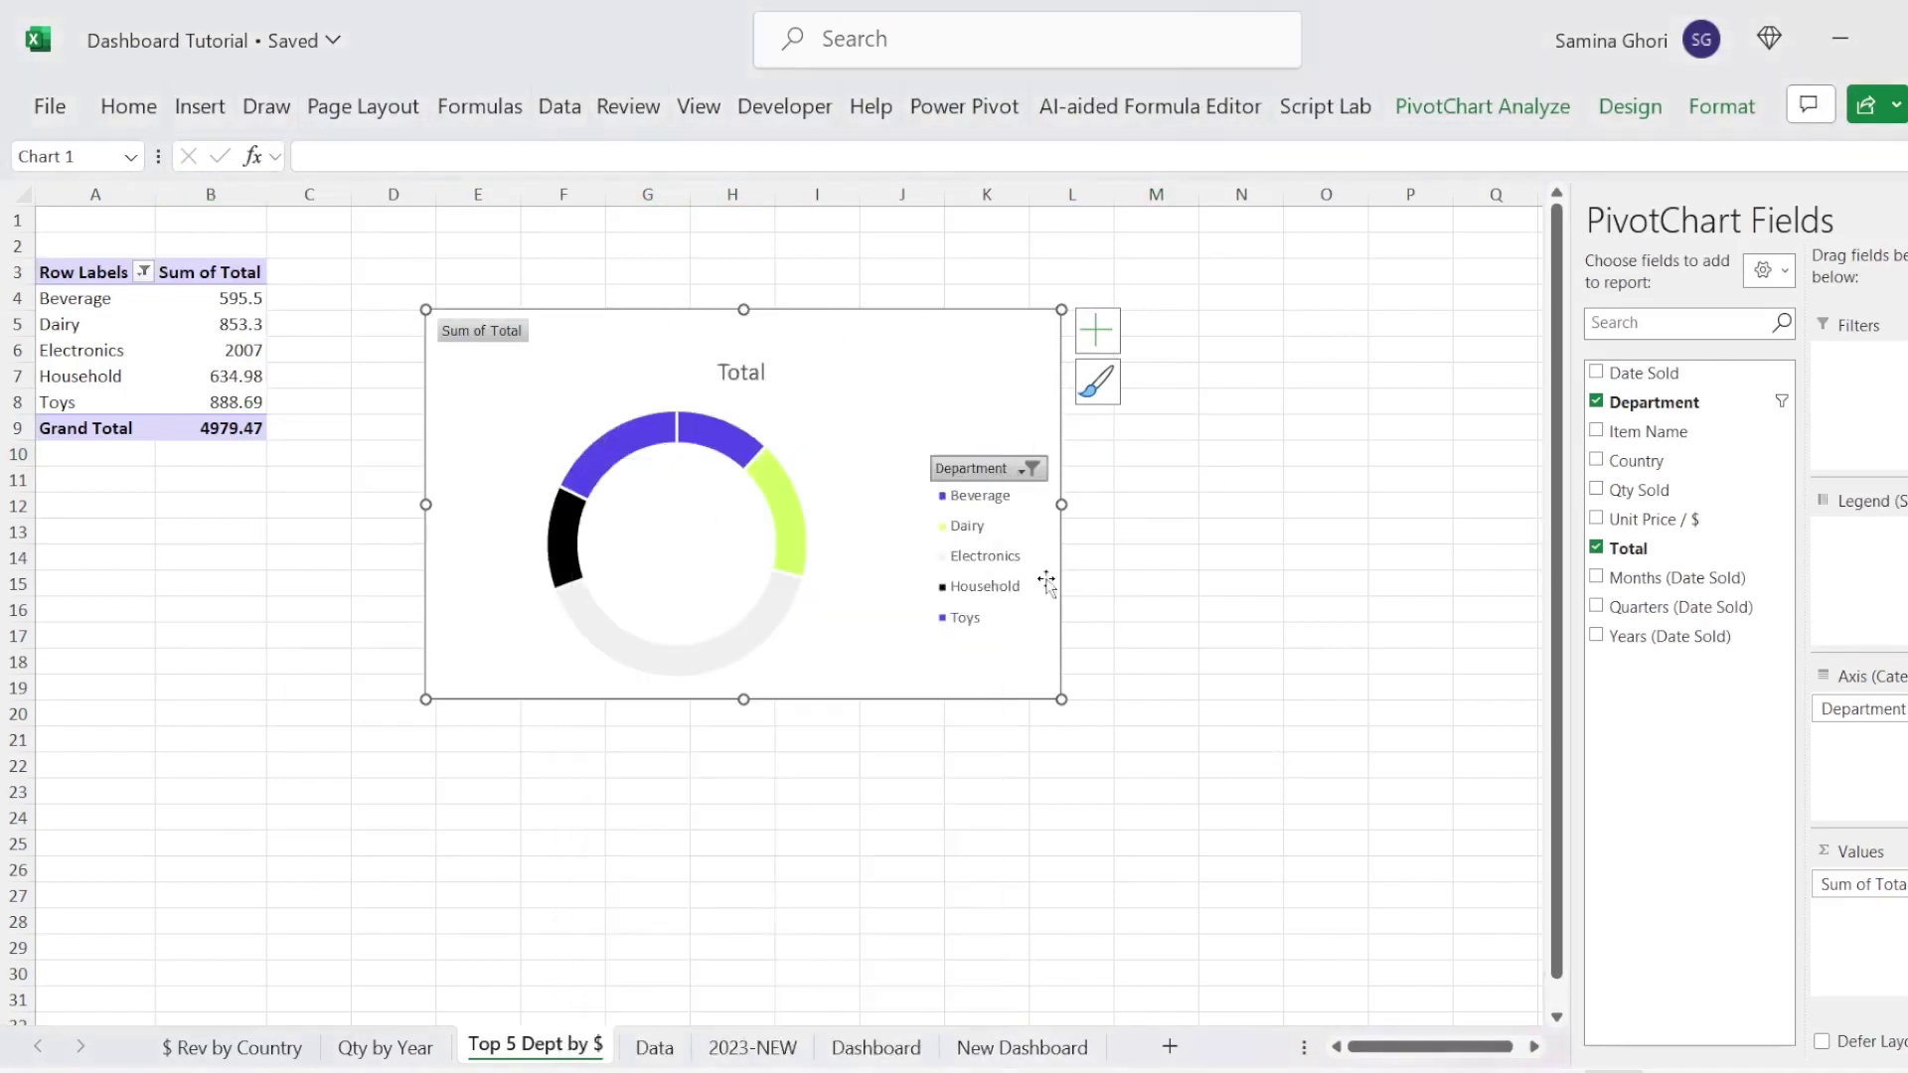
right_click(1009, 473)
left_click(1094, 786)
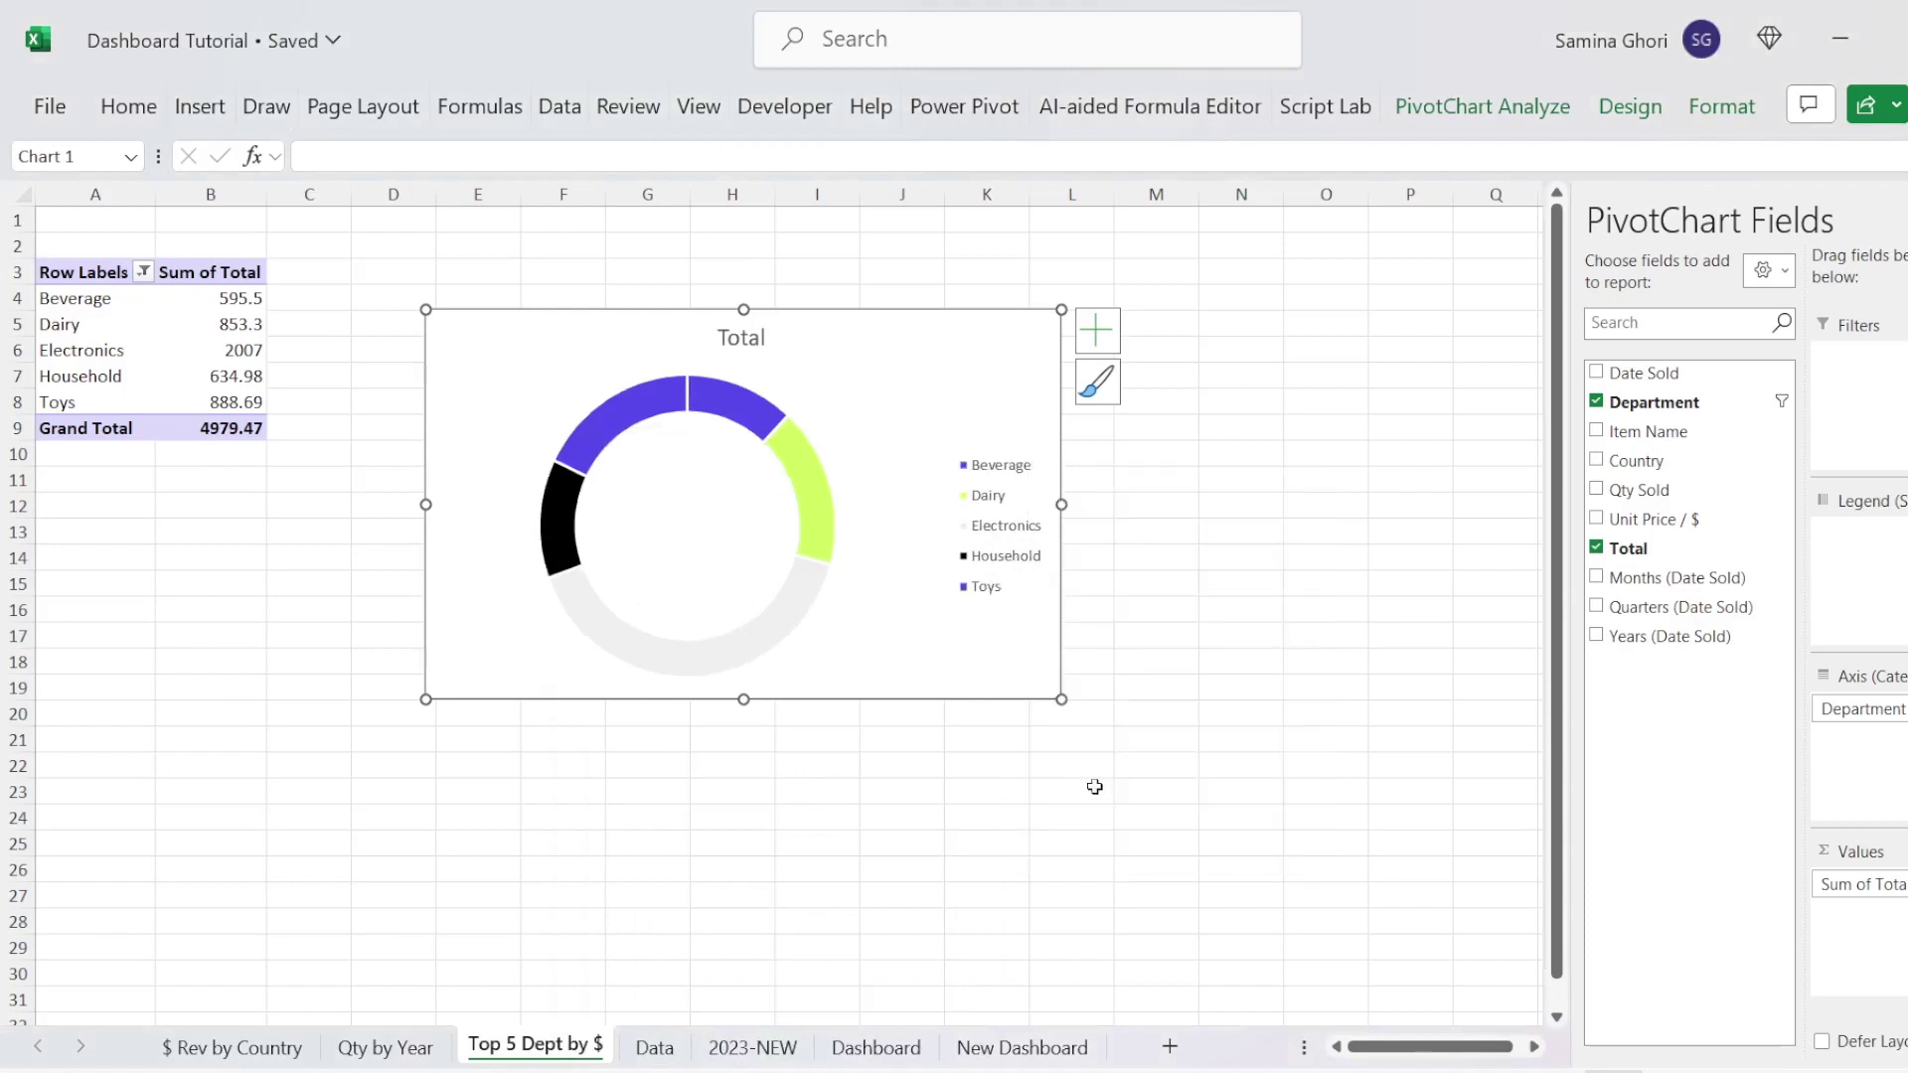
left_click(1006, 475)
key("Delete")
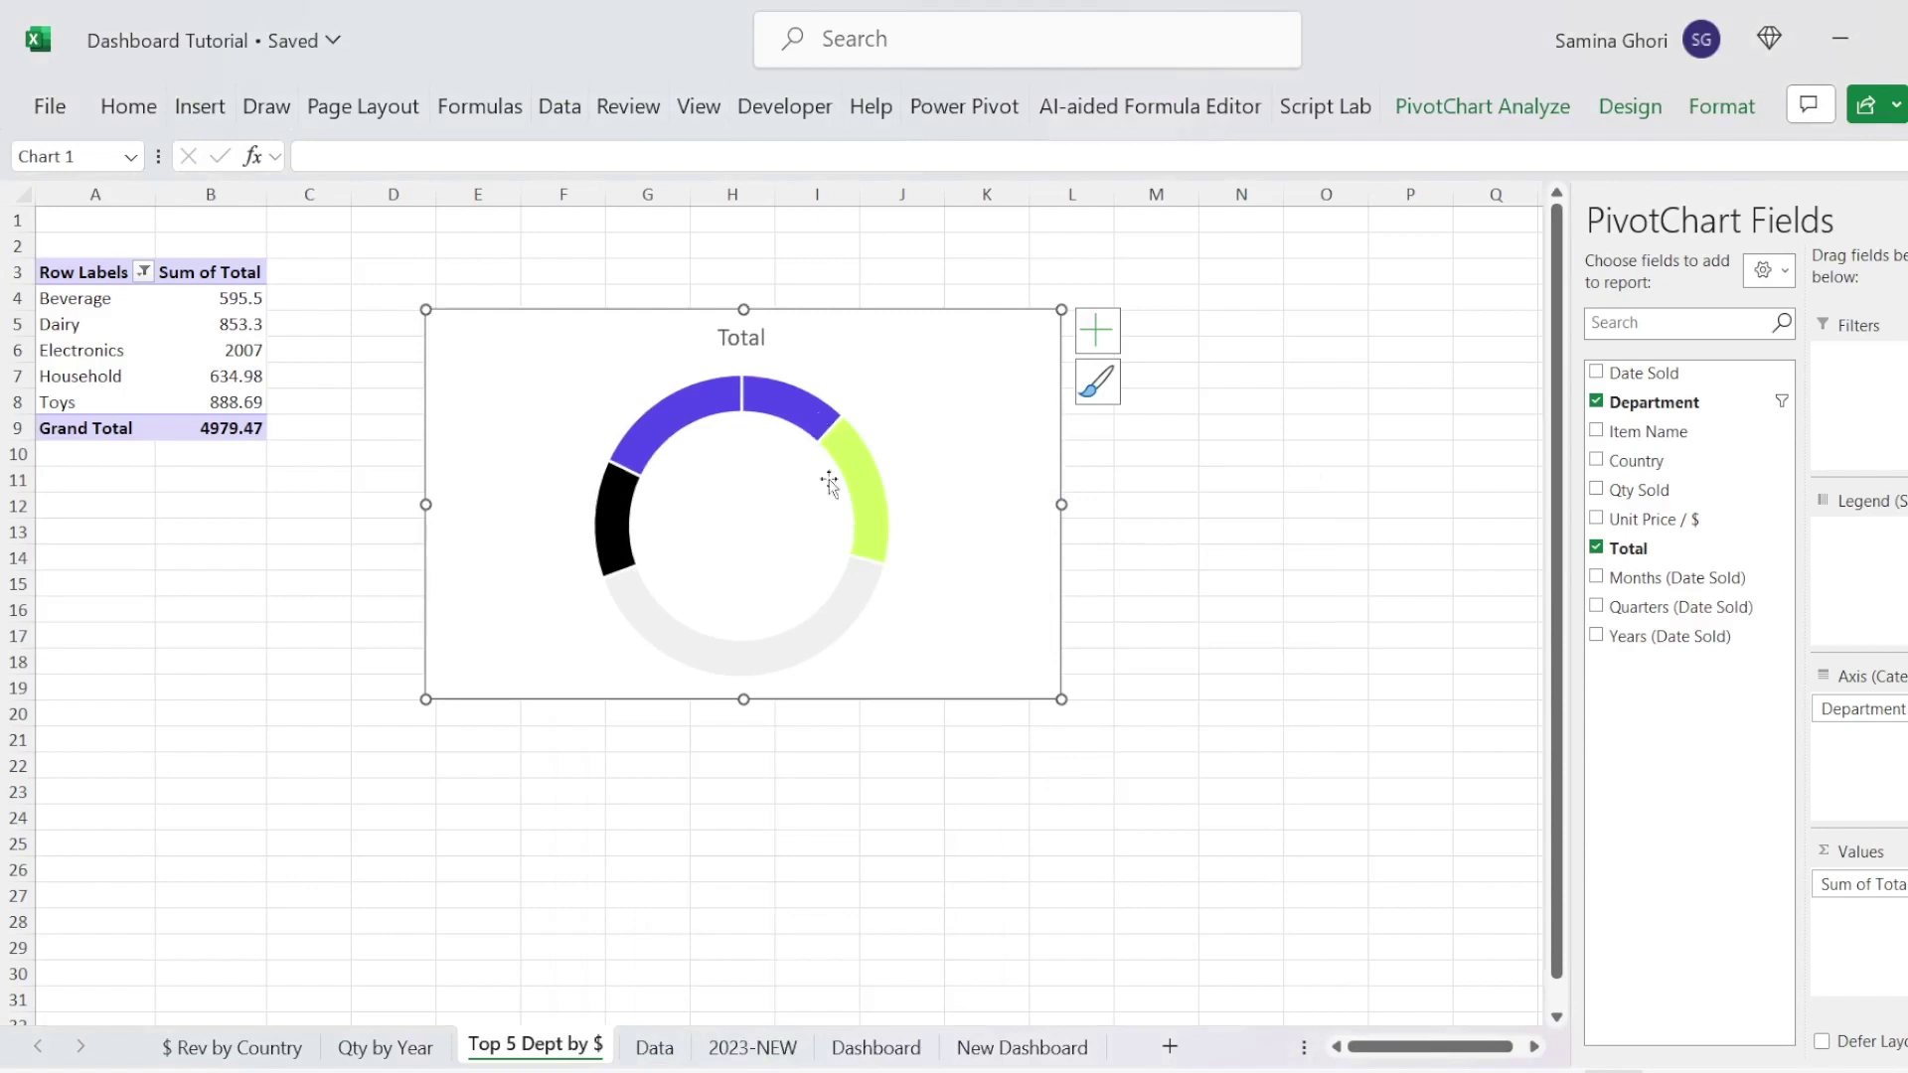
Step: Check the doughnut labels on the Dashboard sheet, and add data labels to the Top 5 Dept by $ doughnut series
left_click(879, 1048)
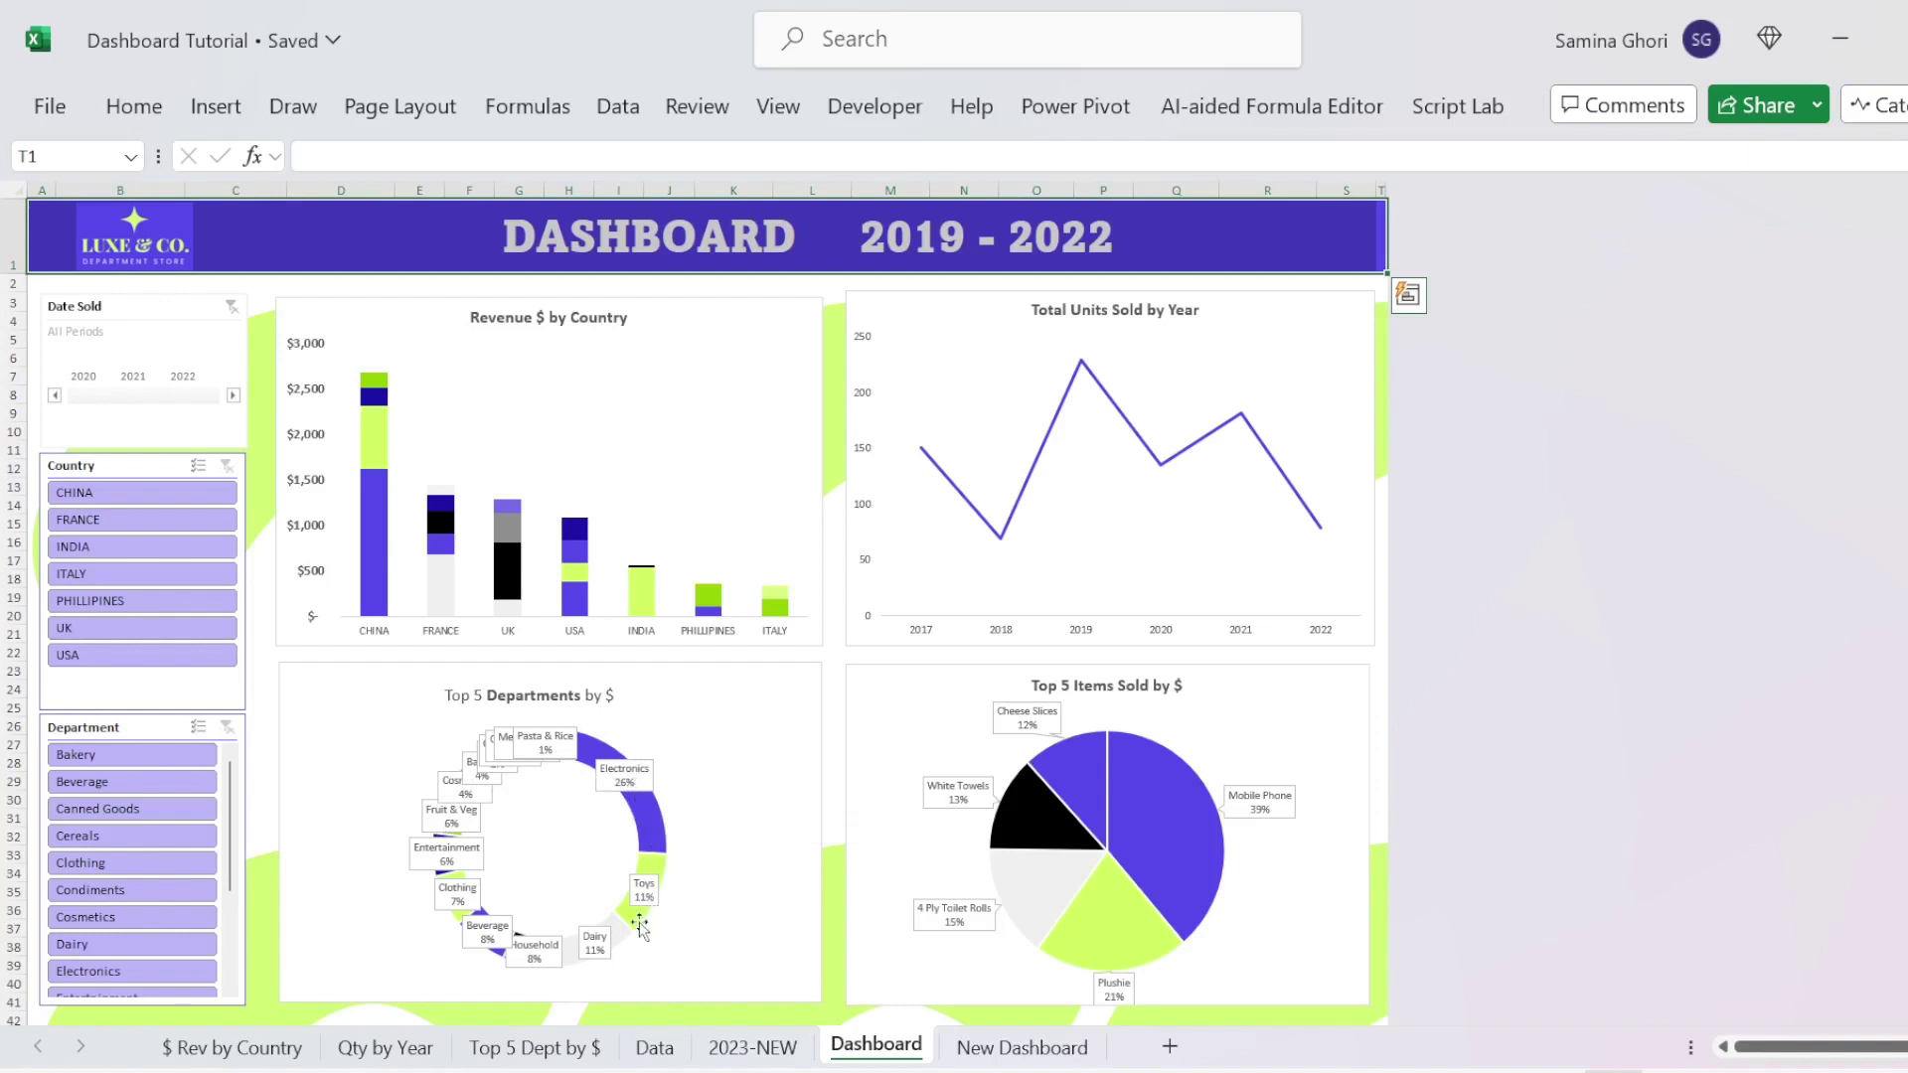
left_click(530, 1061)
left_click(731, 403)
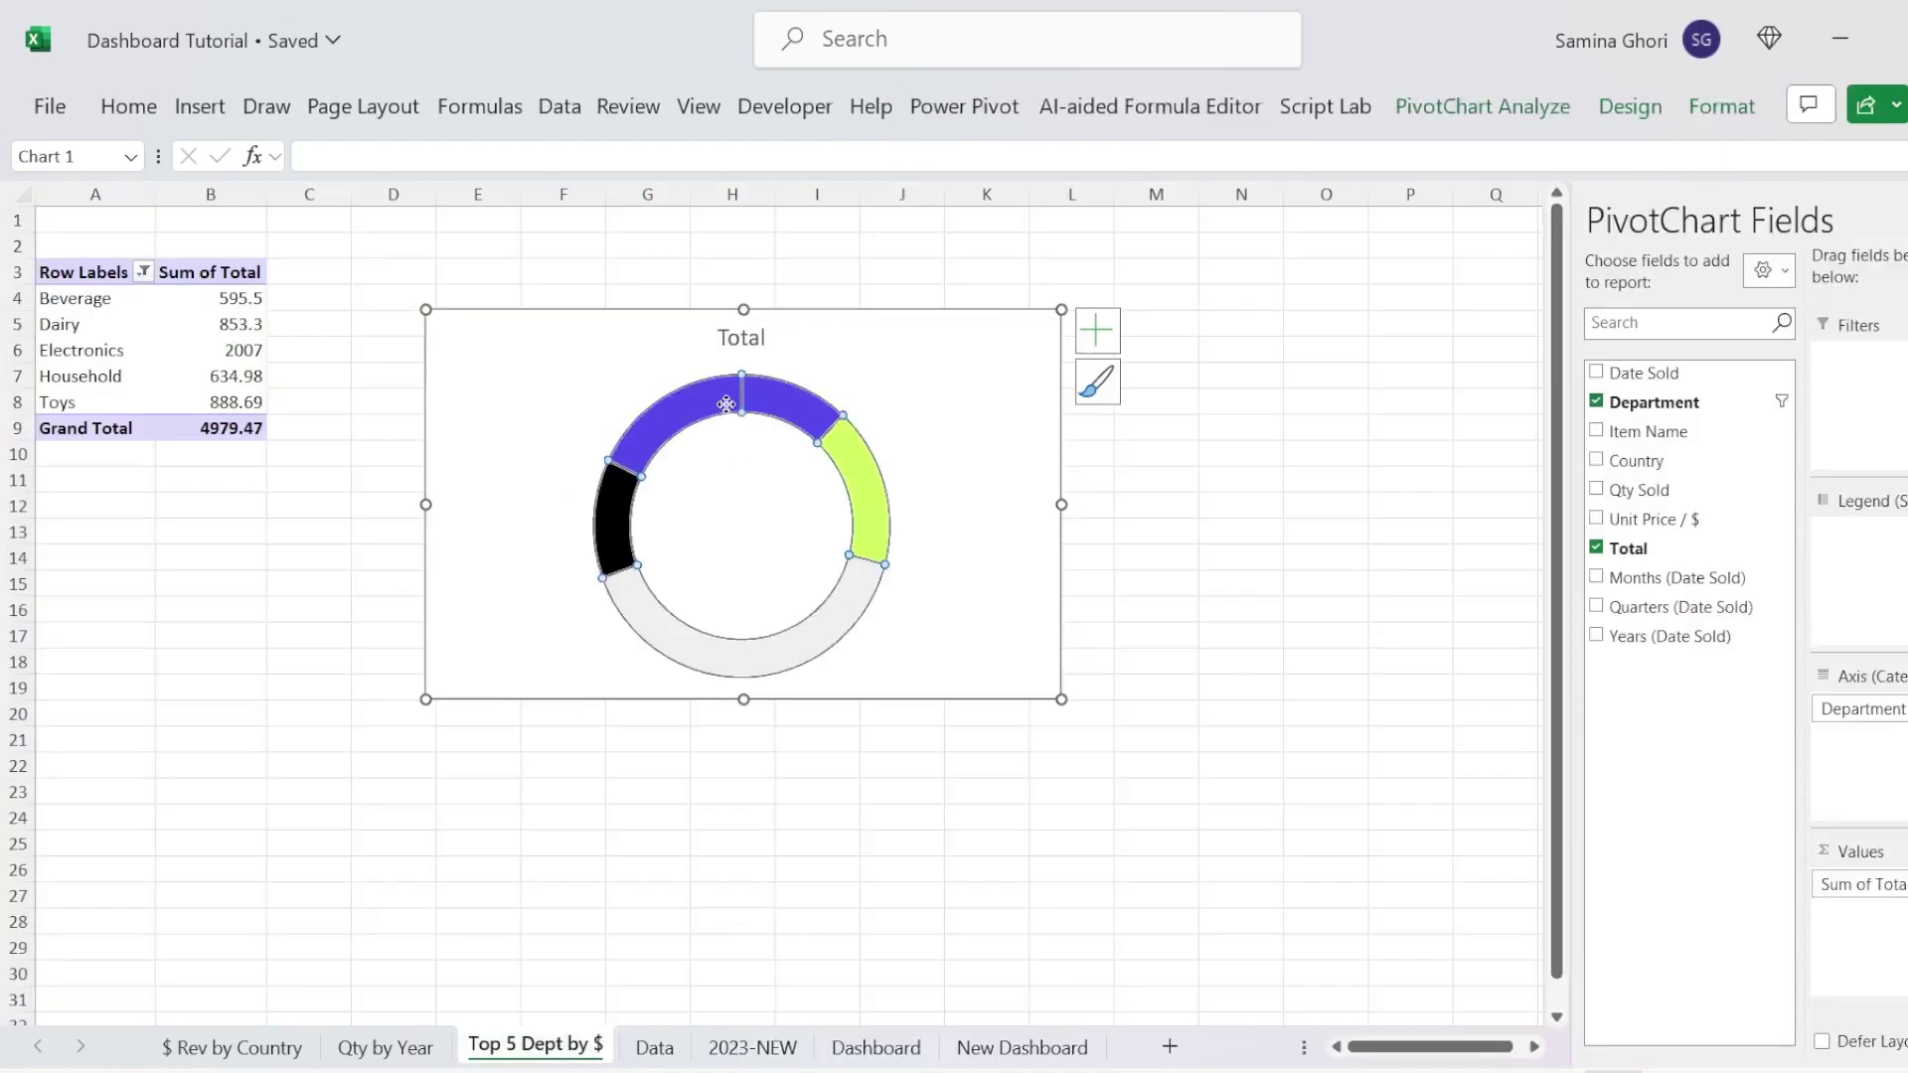
right_click(777, 408)
mouse_move(1078, 755)
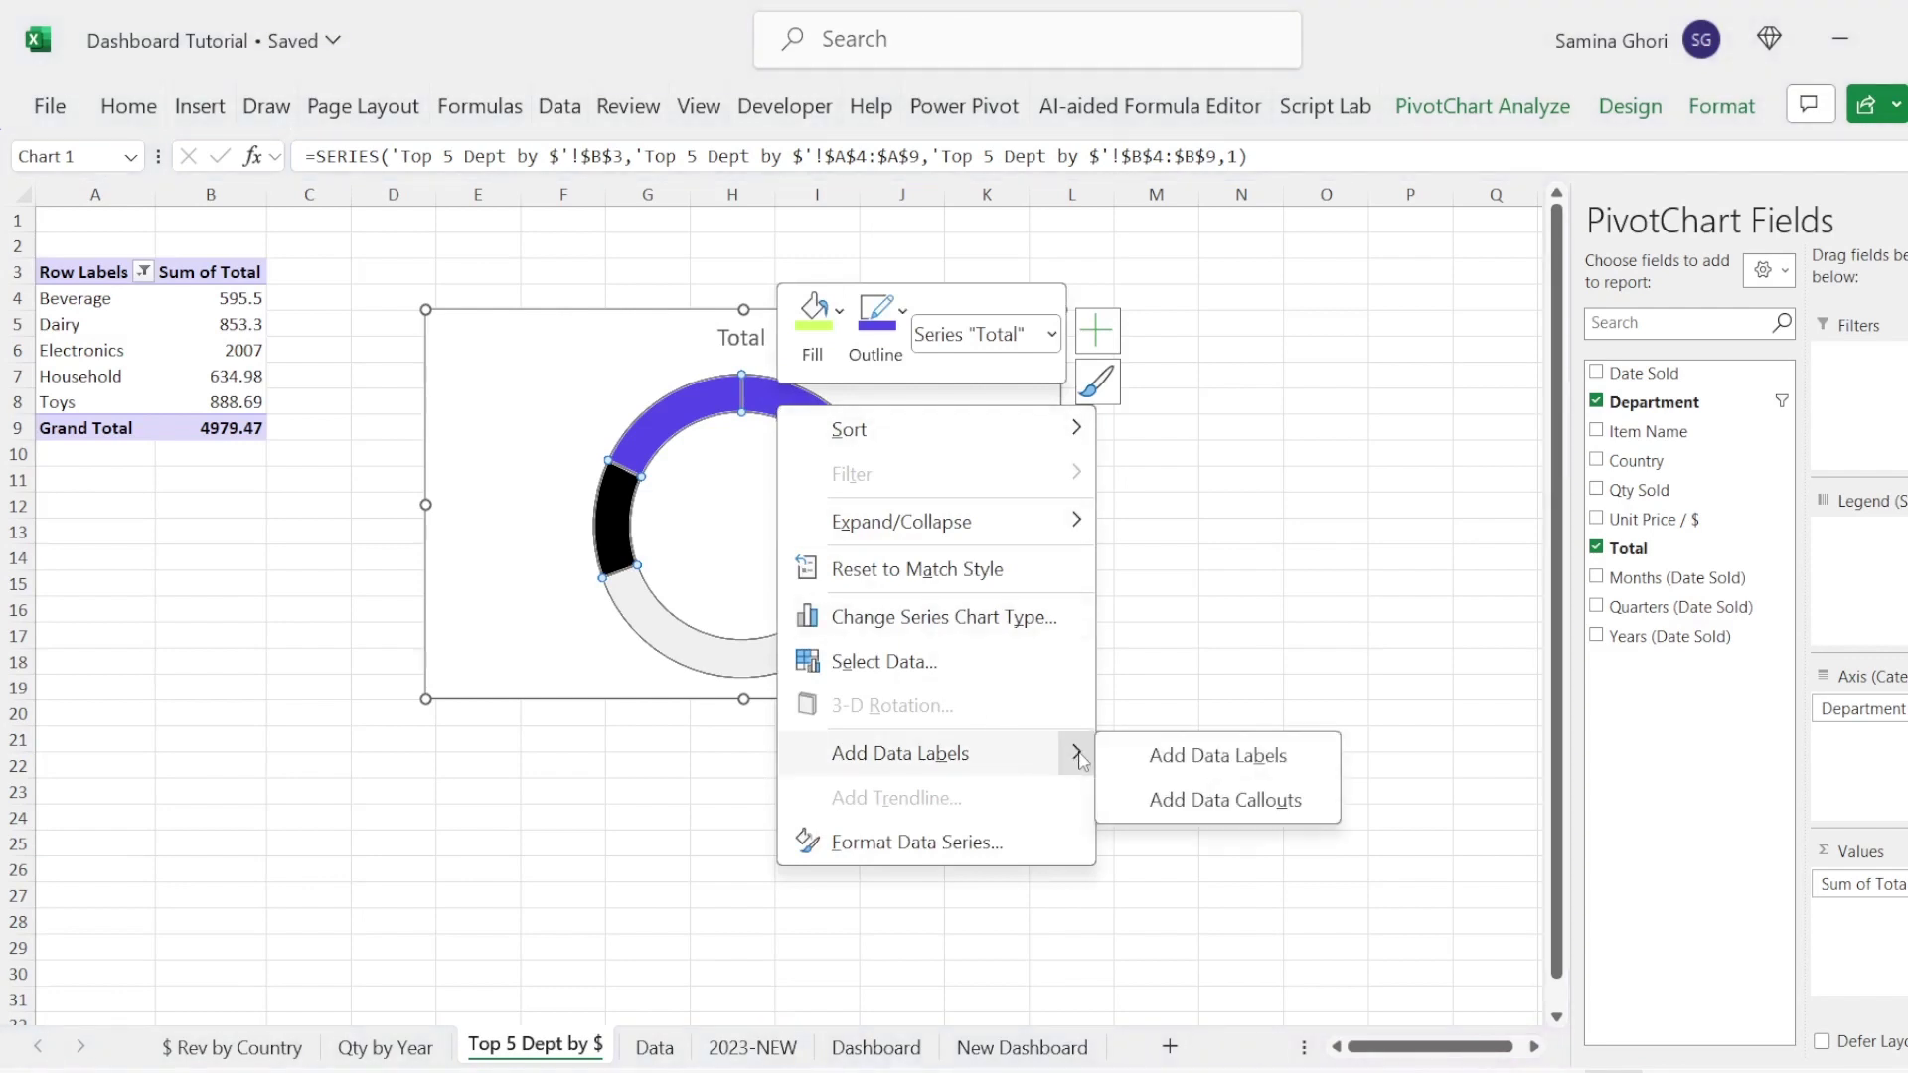
left_click(1206, 747)
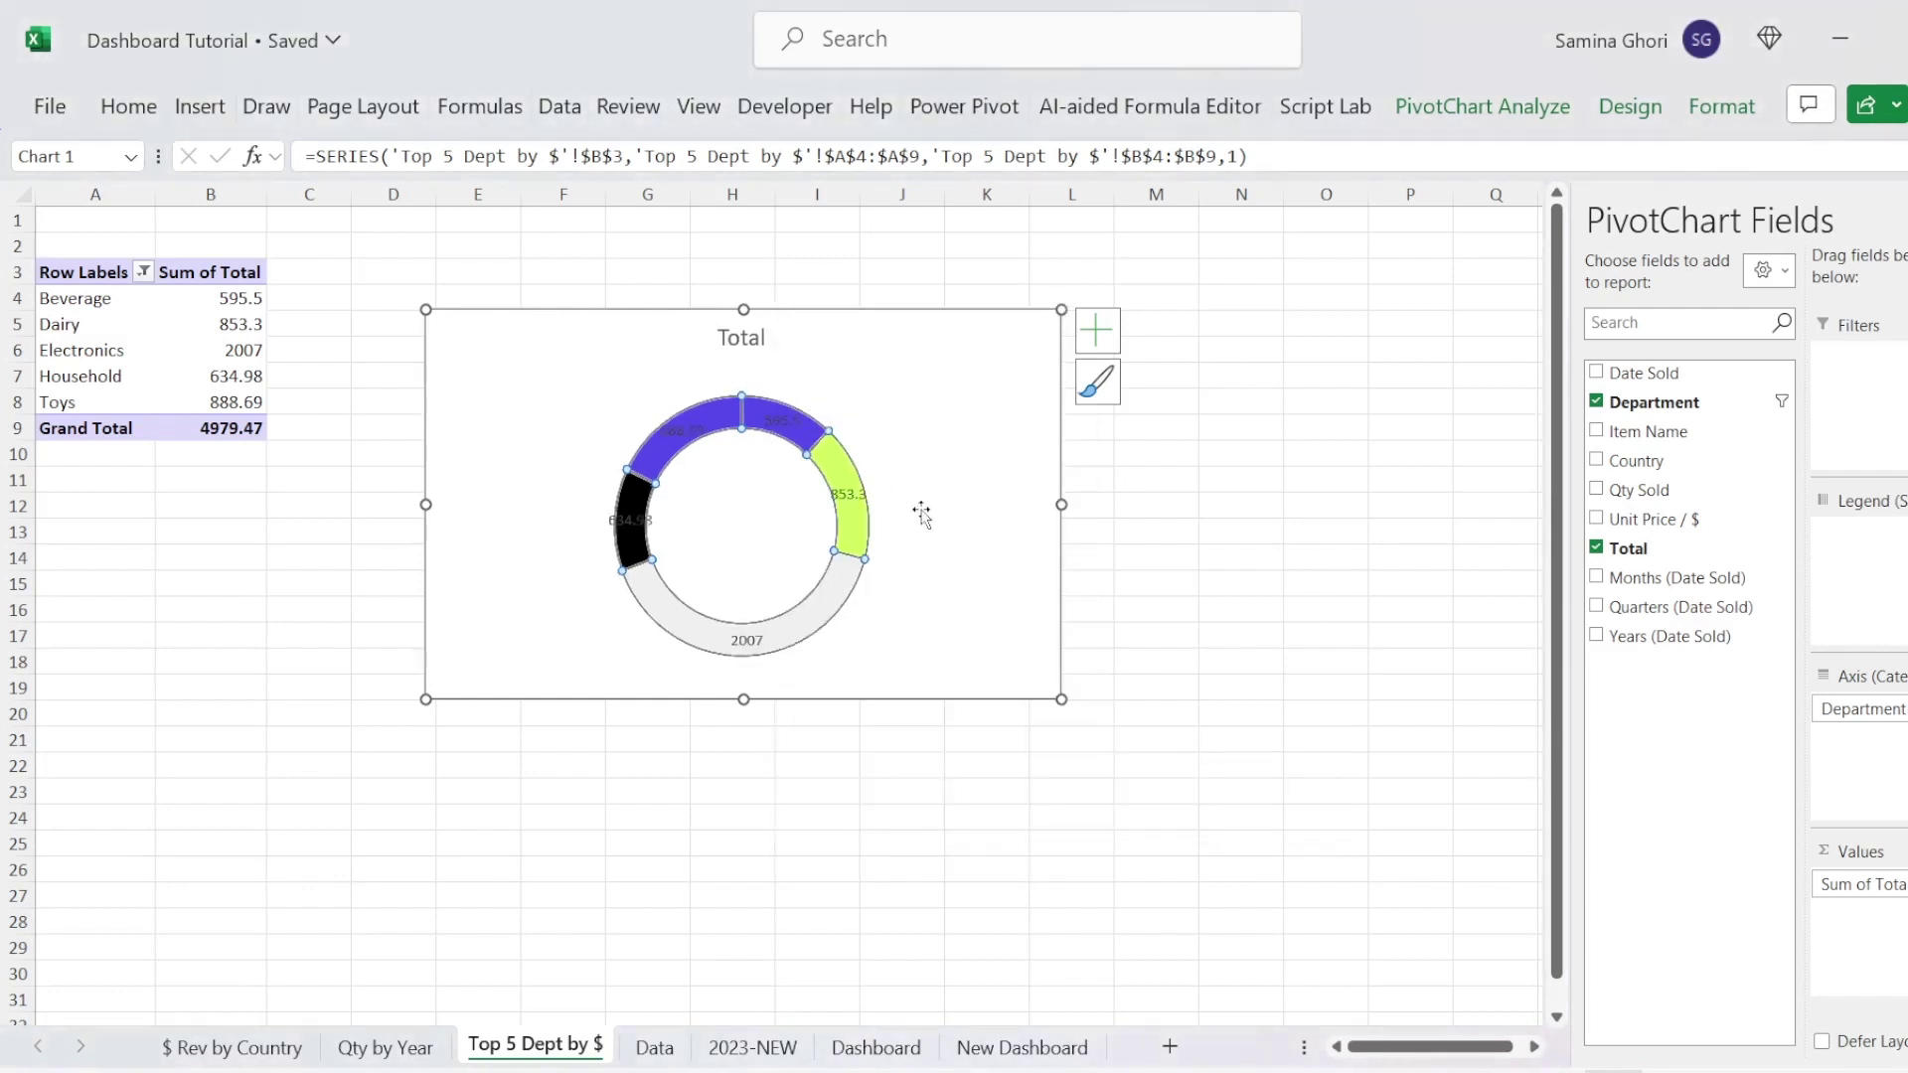
Step: Include the category name and series name in the doughnut chart's data labels, leaving out values from cells
right_click(841, 528)
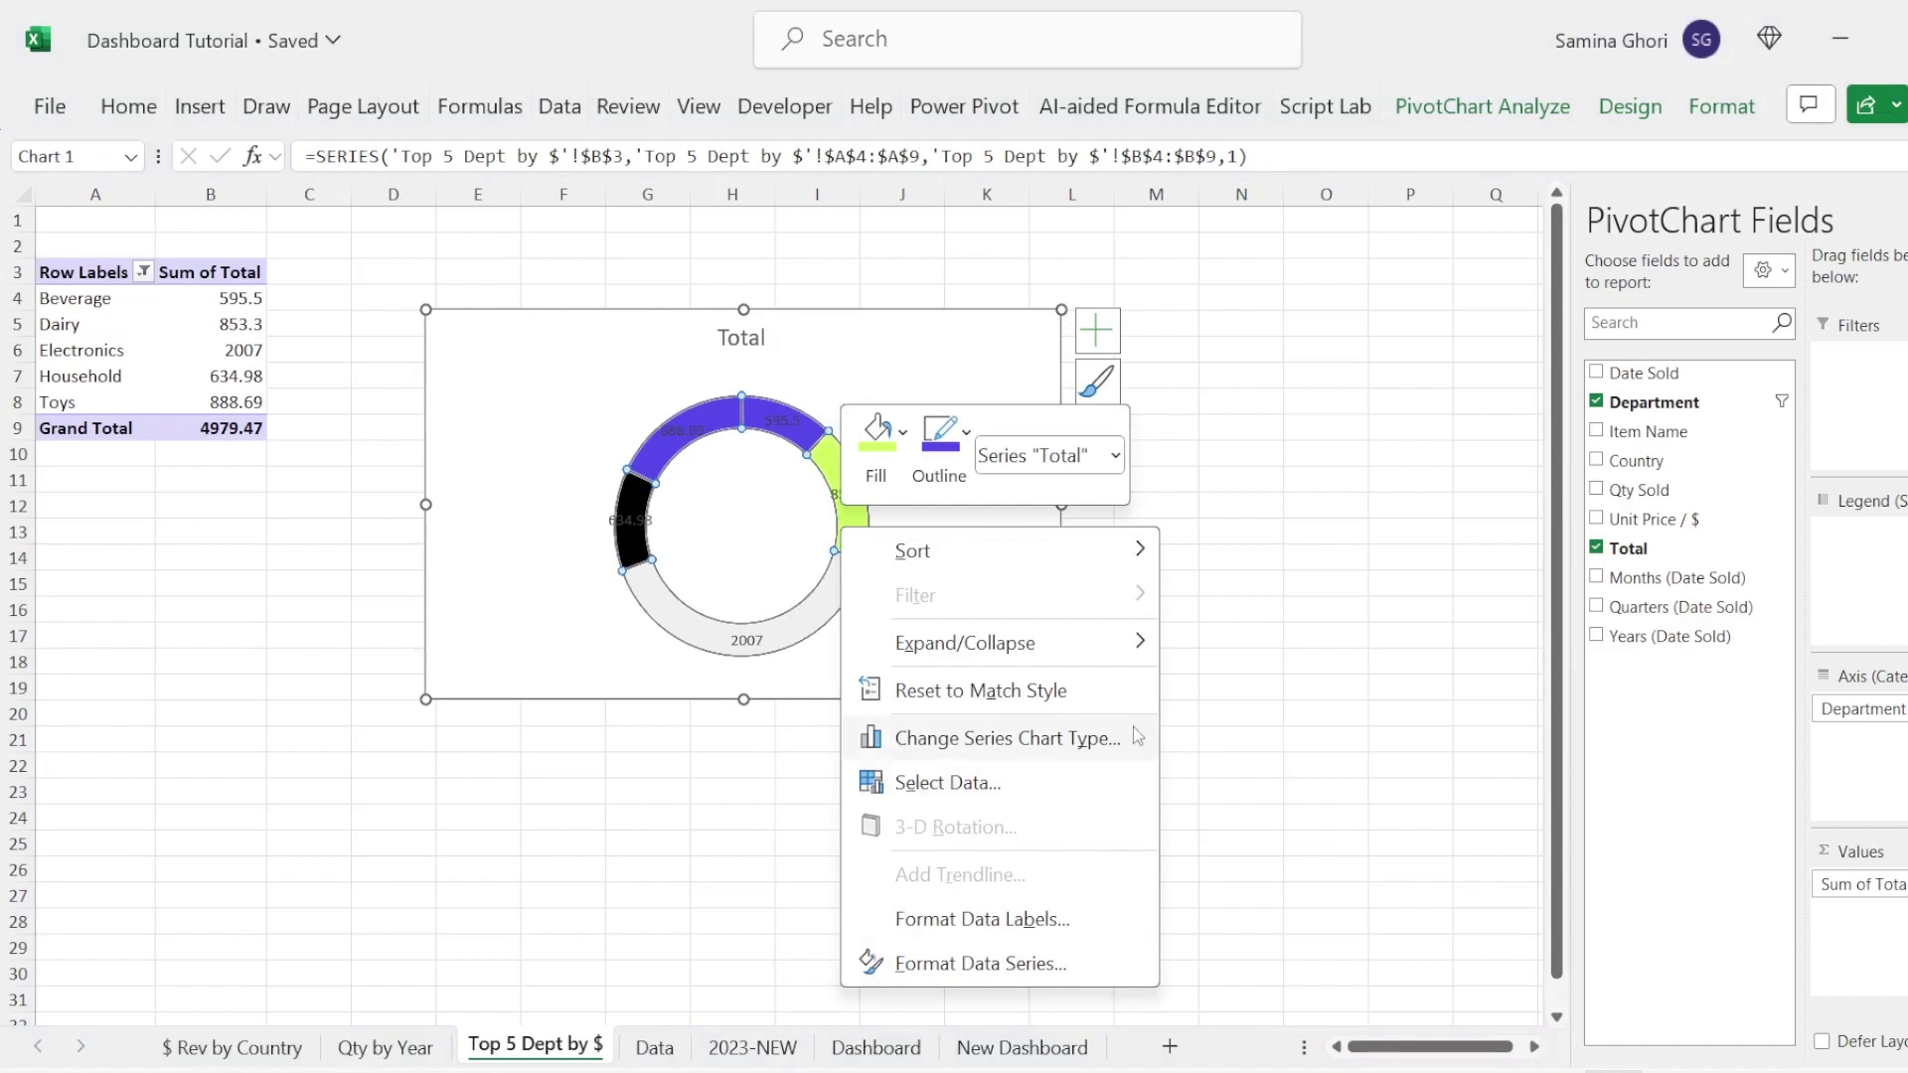
left_click(1045, 924)
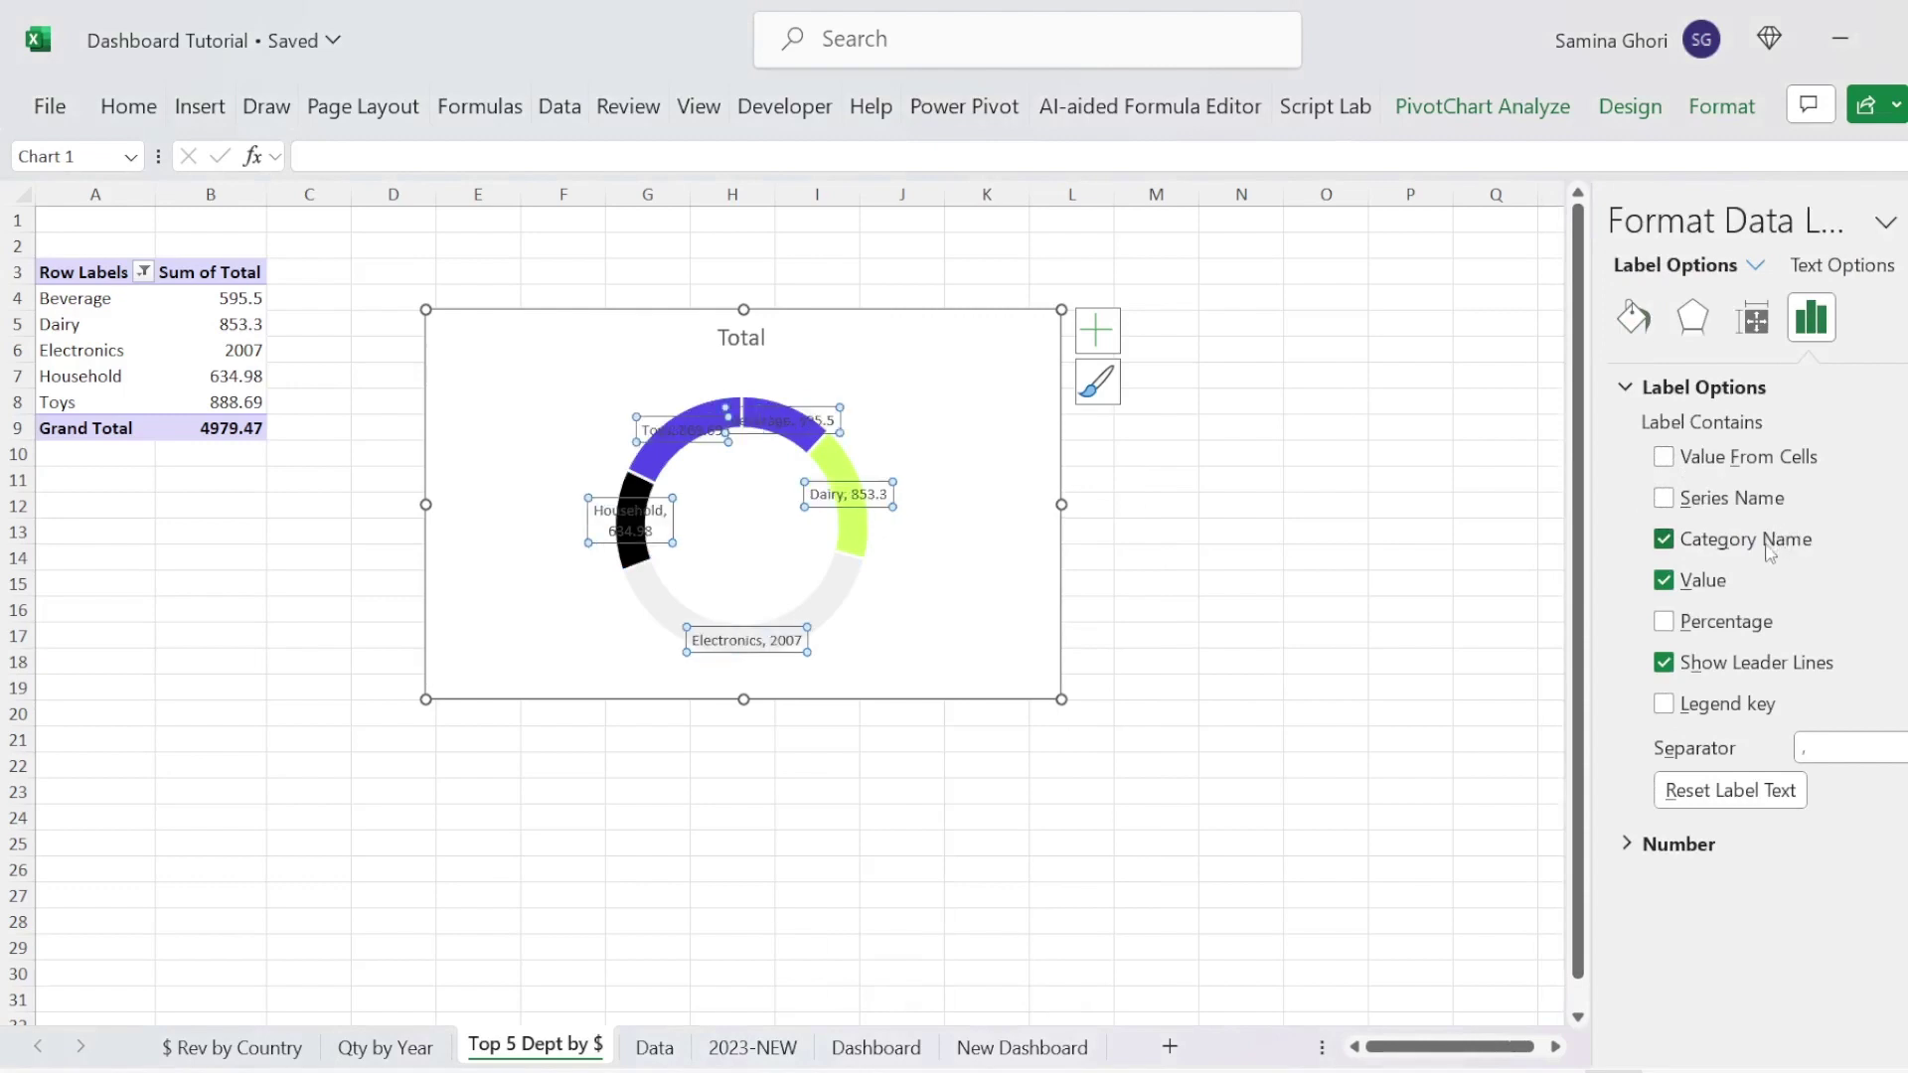
left_click(1664, 498)
left_click(1717, 467)
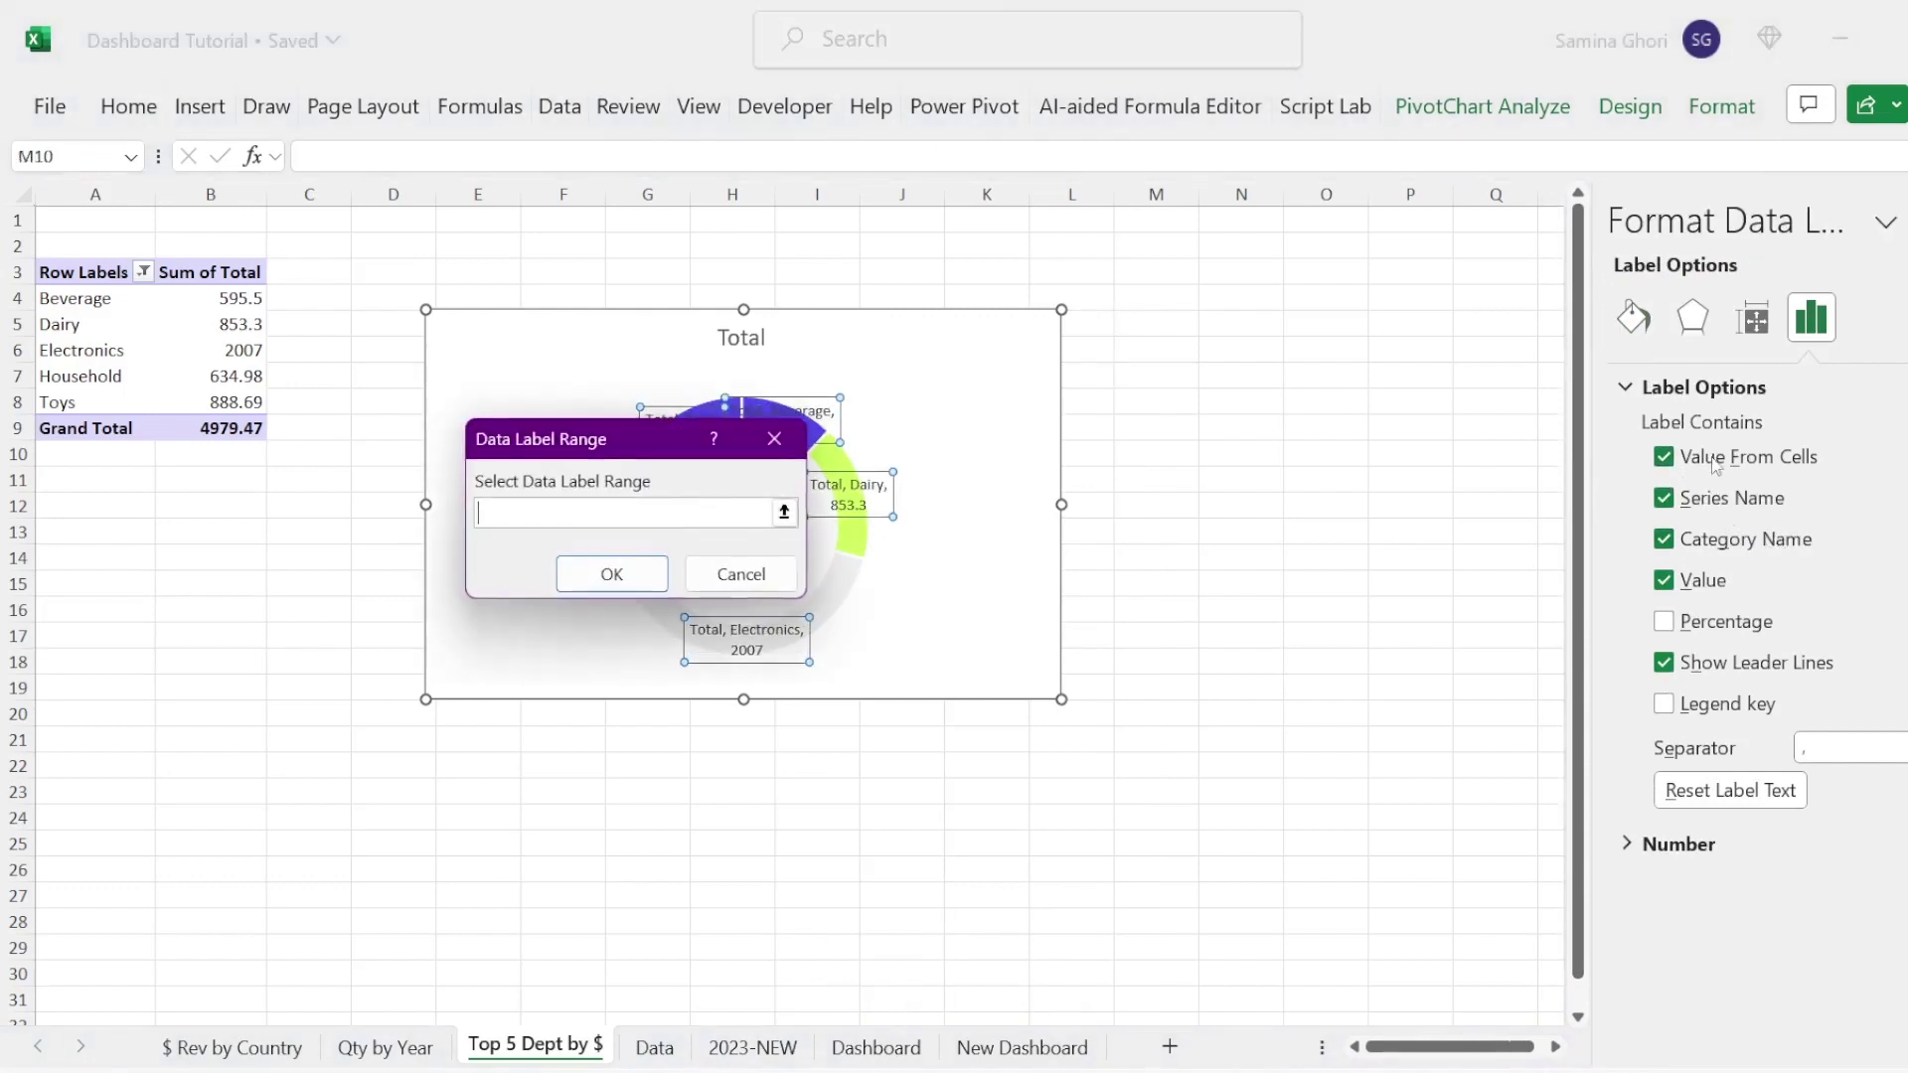
left_click(741, 574)
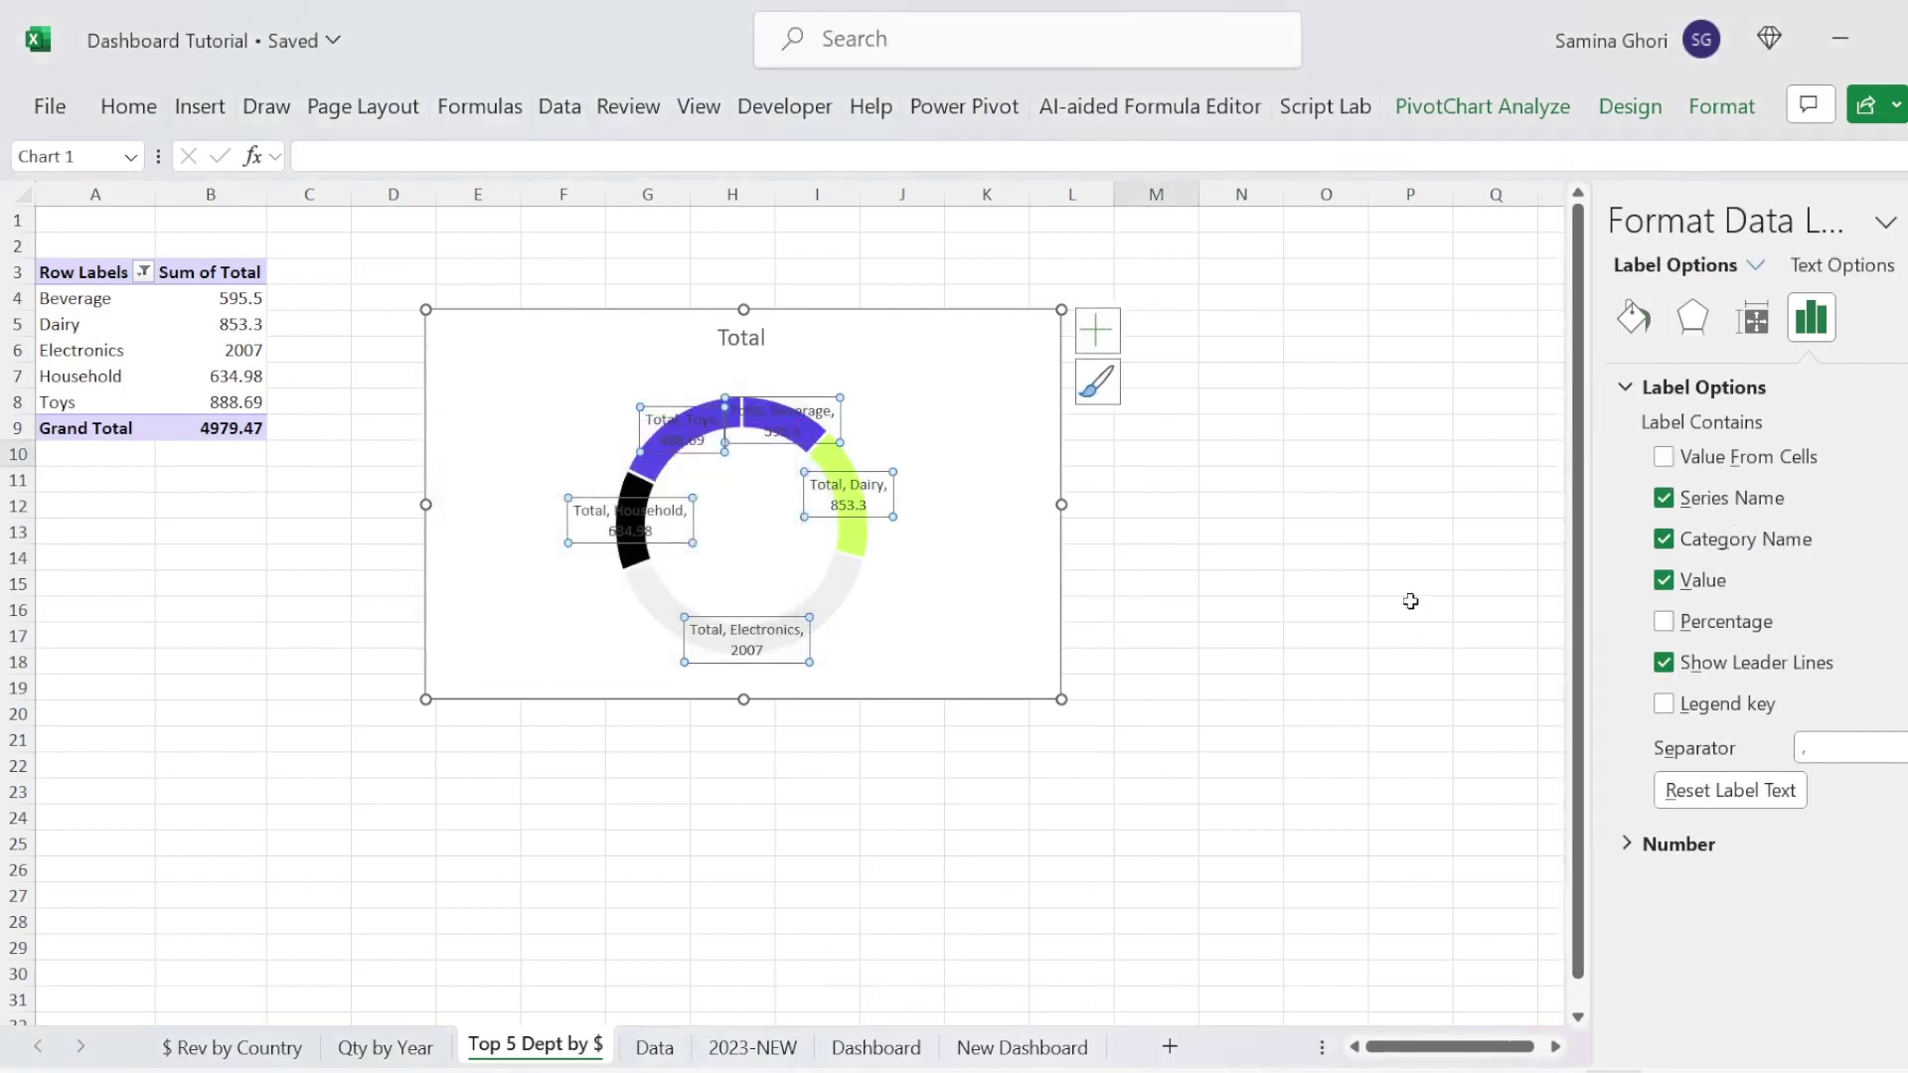
left_click(1250, 676)
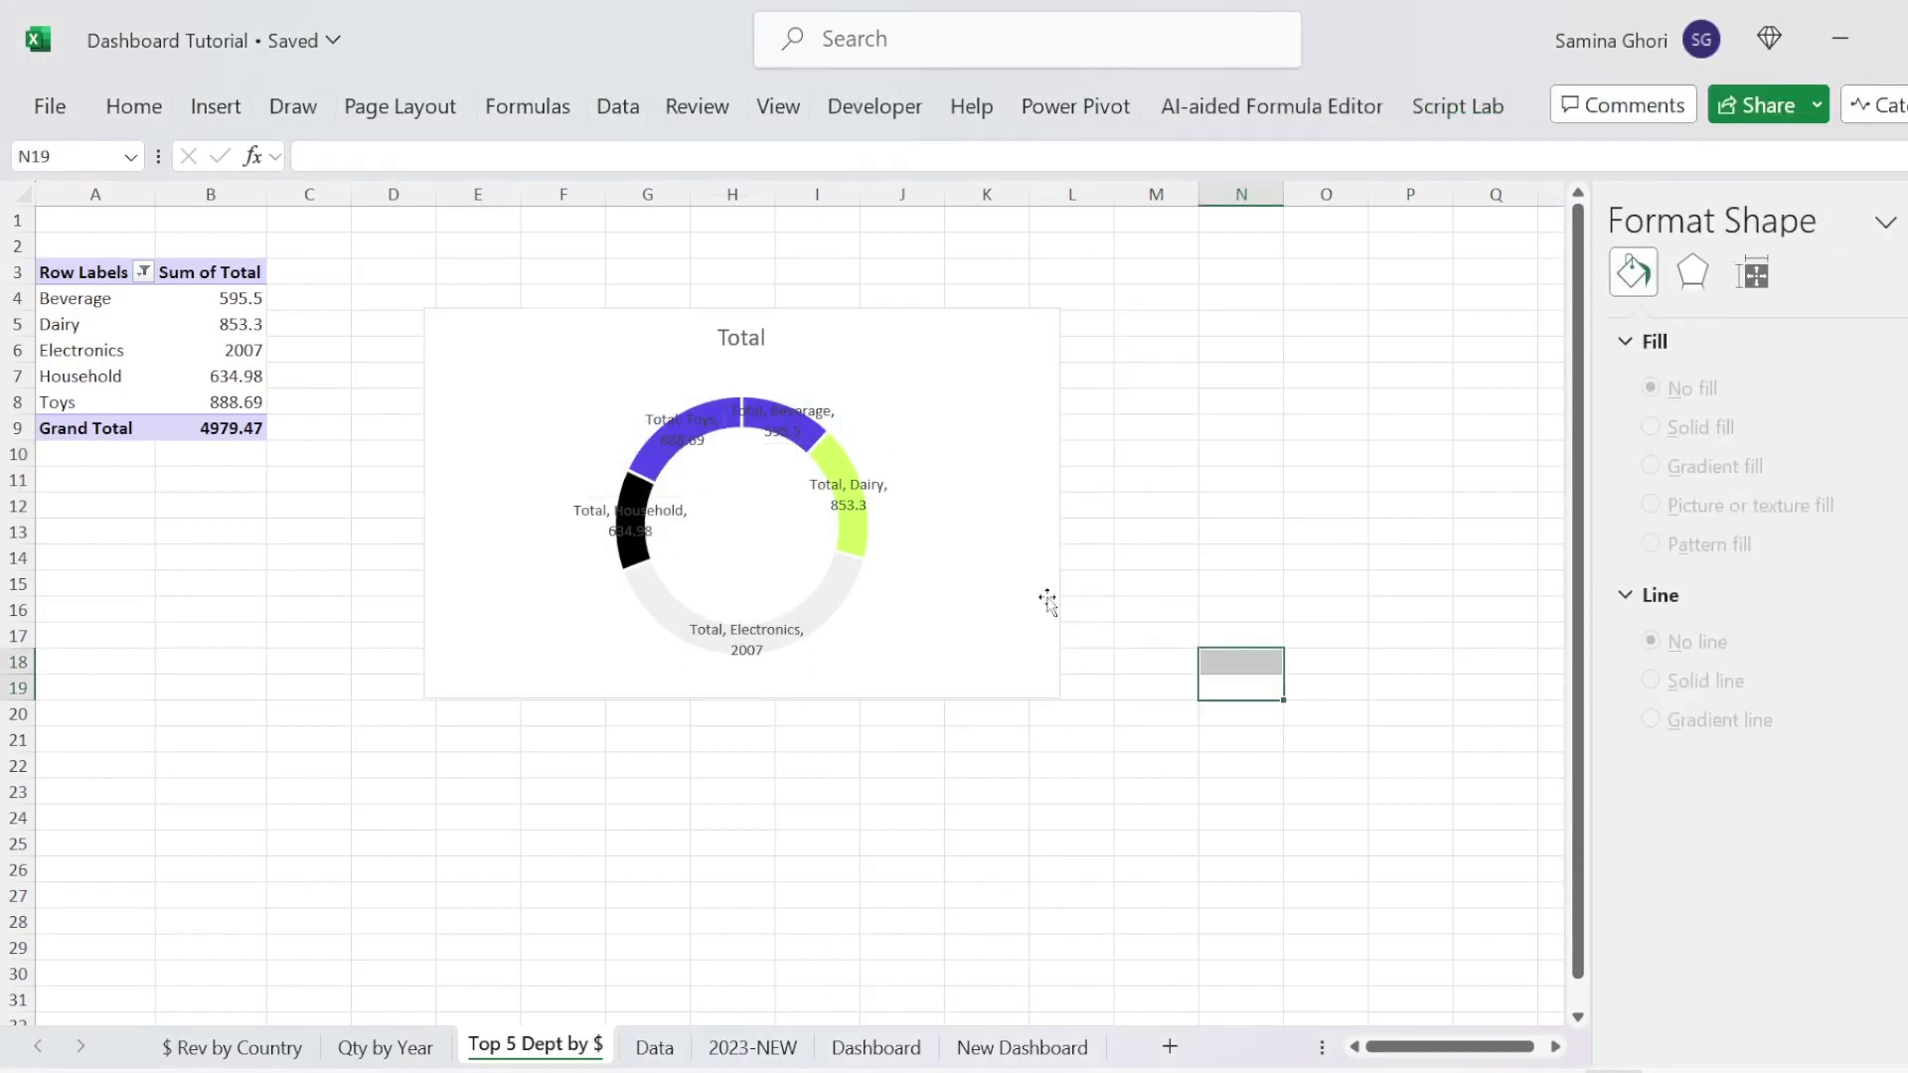
left_click(831, 608)
right_click(831, 610)
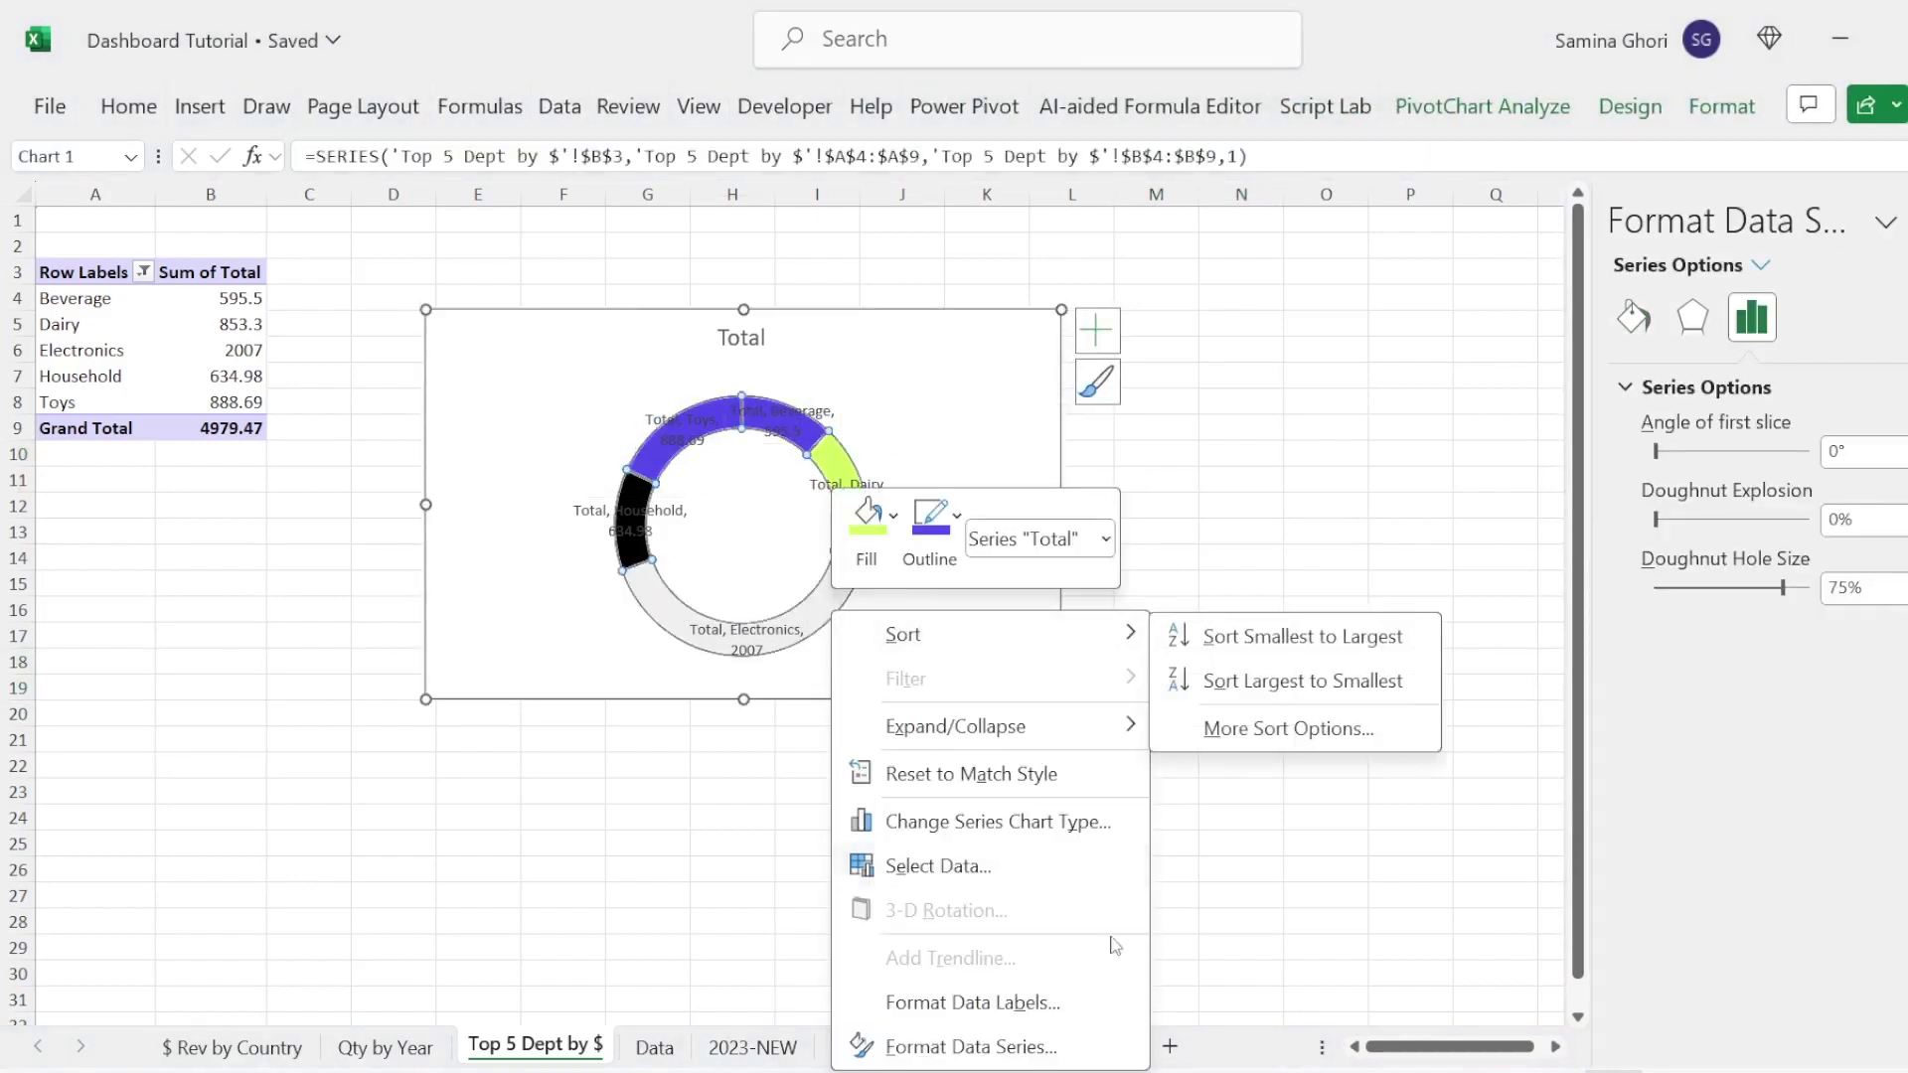
key("Escape")
right_click(885, 553)
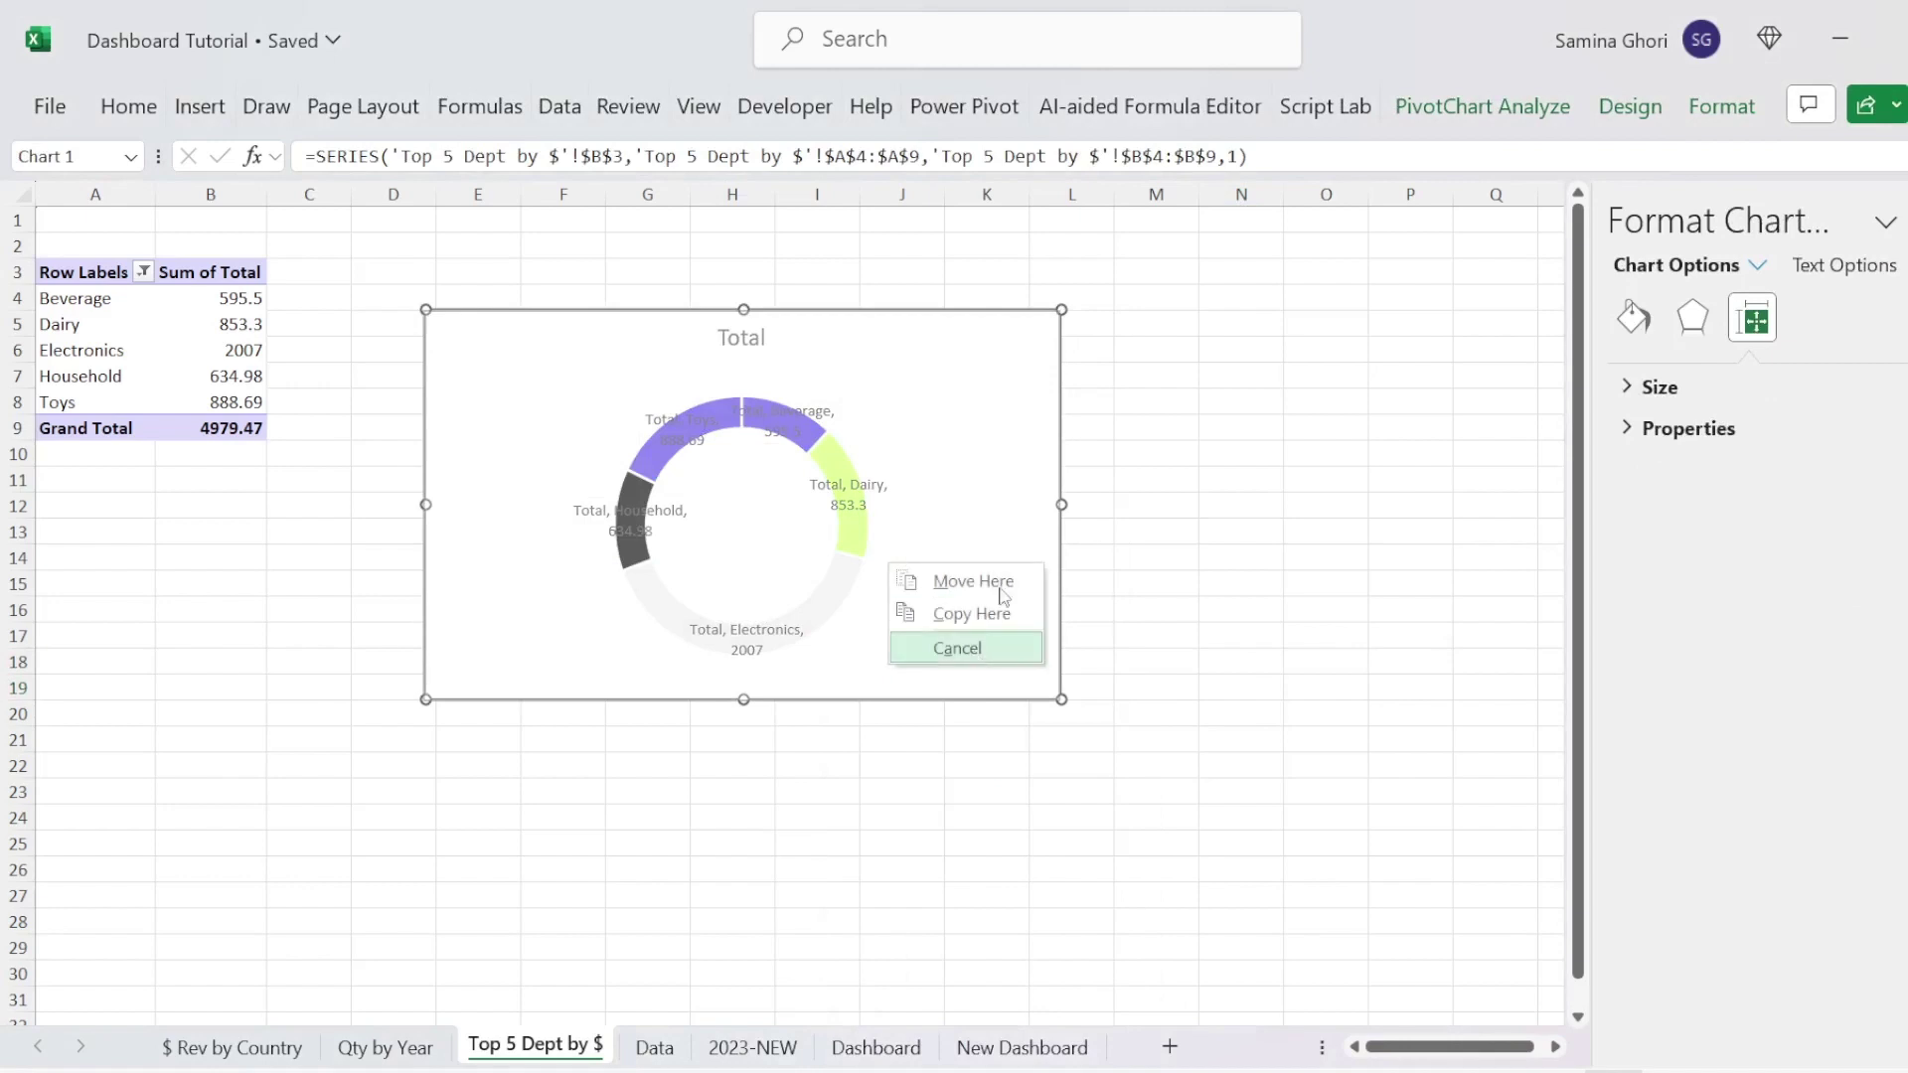
left_click(957, 649)
left_click(1097, 331)
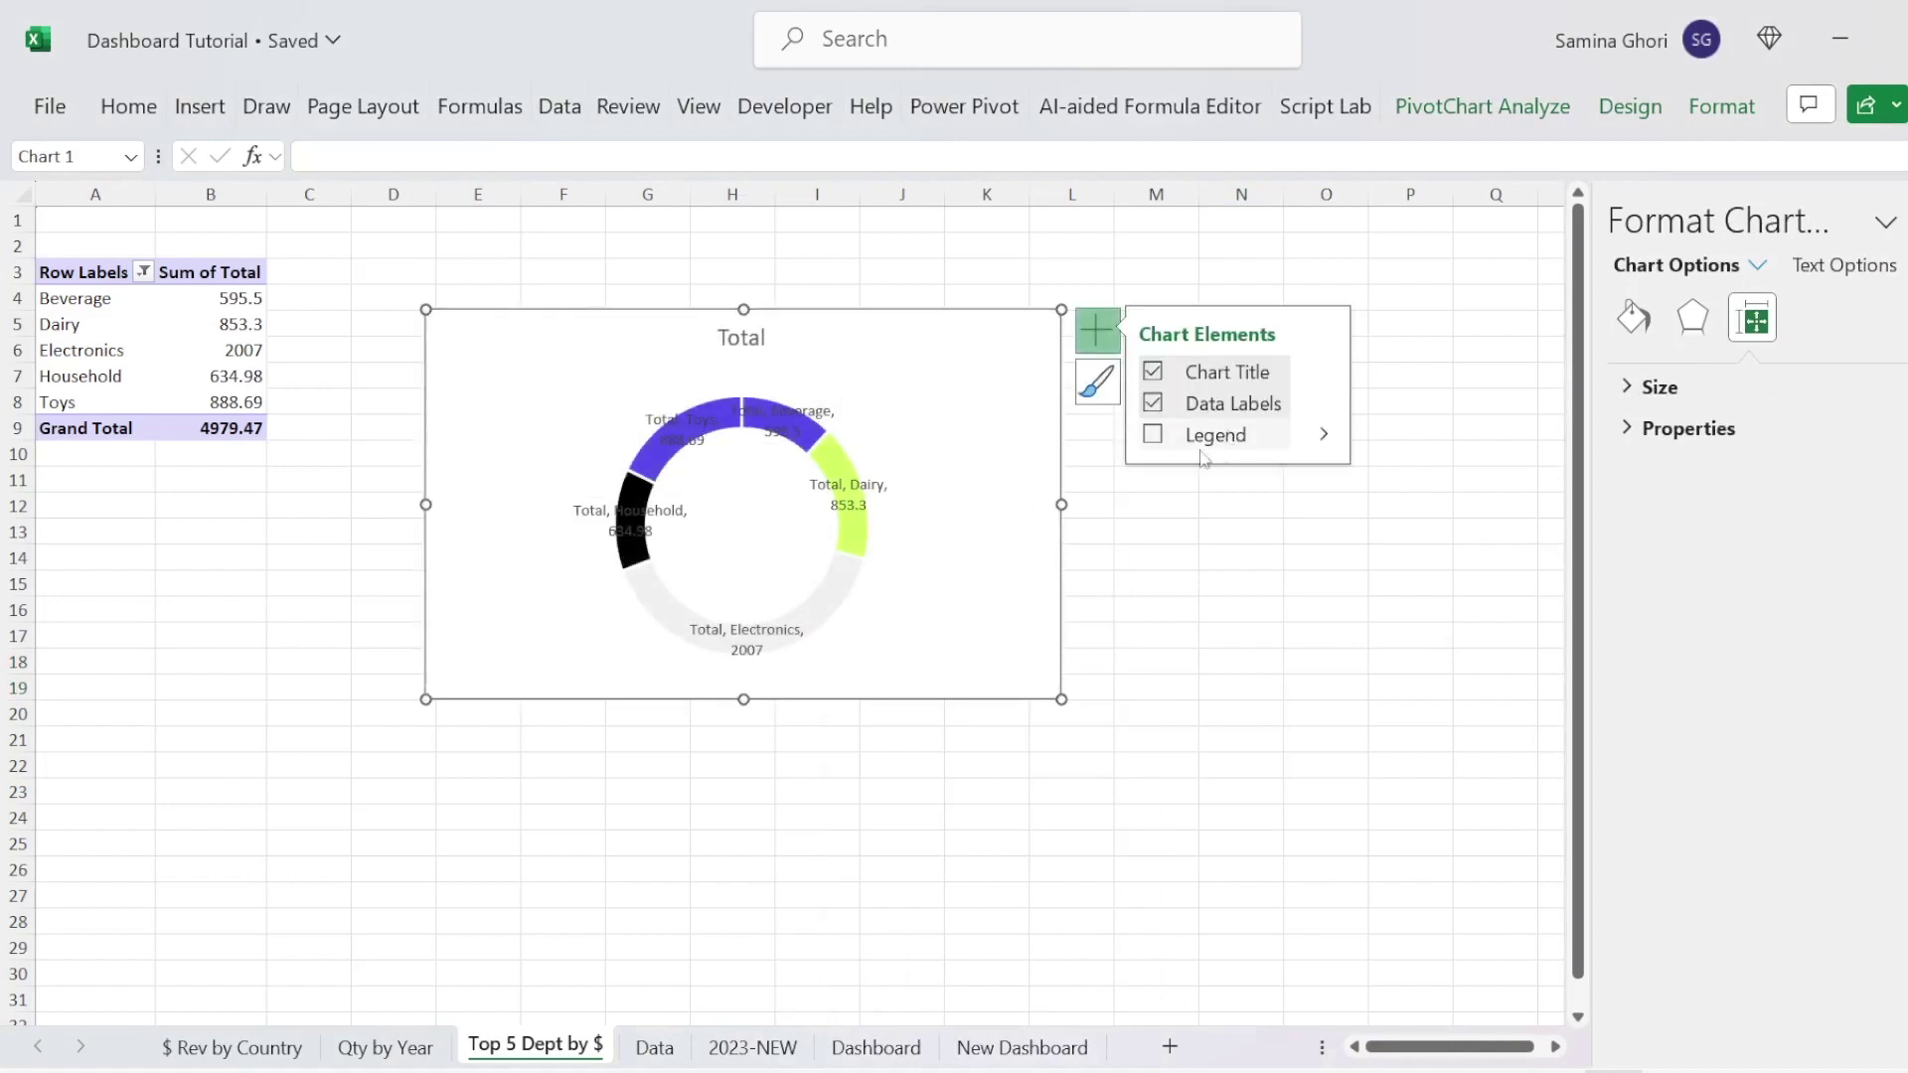
left_click(1155, 437)
left_click(1155, 438)
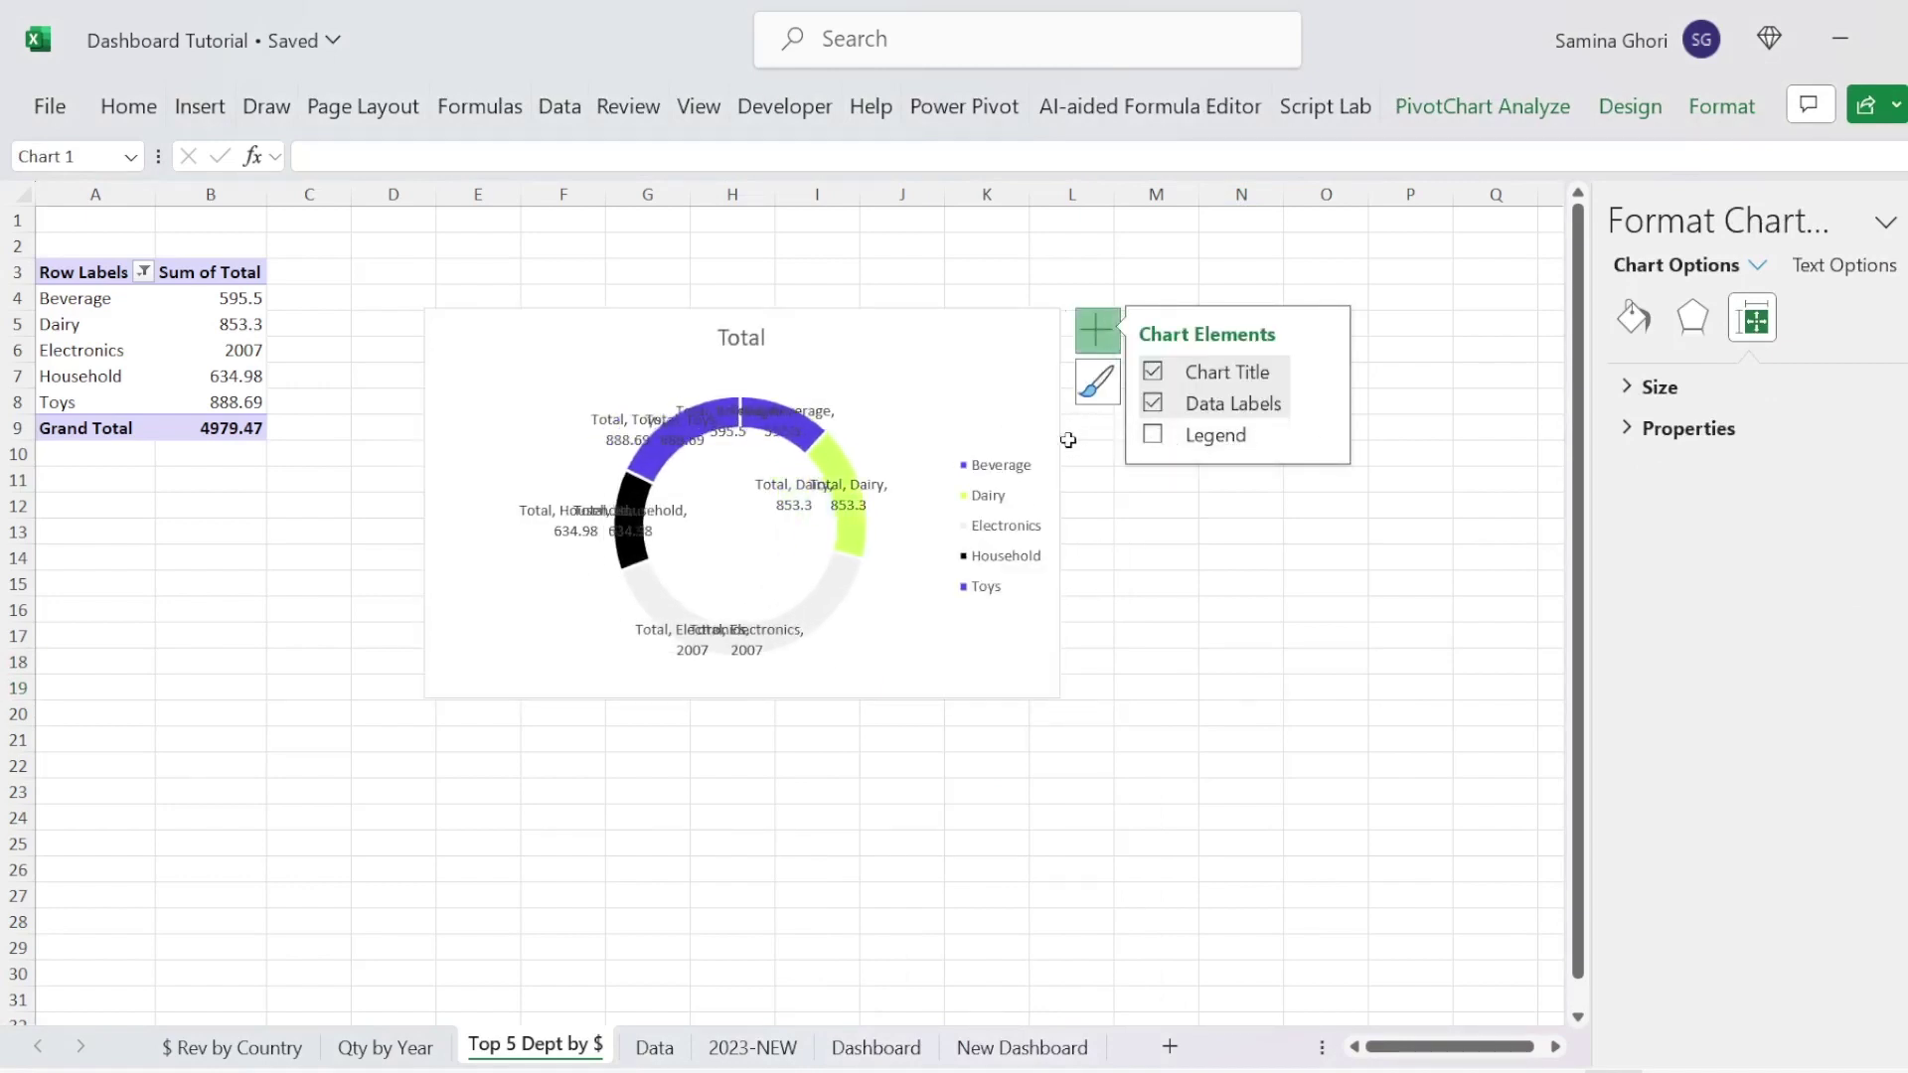
Step: Change the doughnut chart's data label shape to the rectangular speech bubble callout
left_click(863, 512)
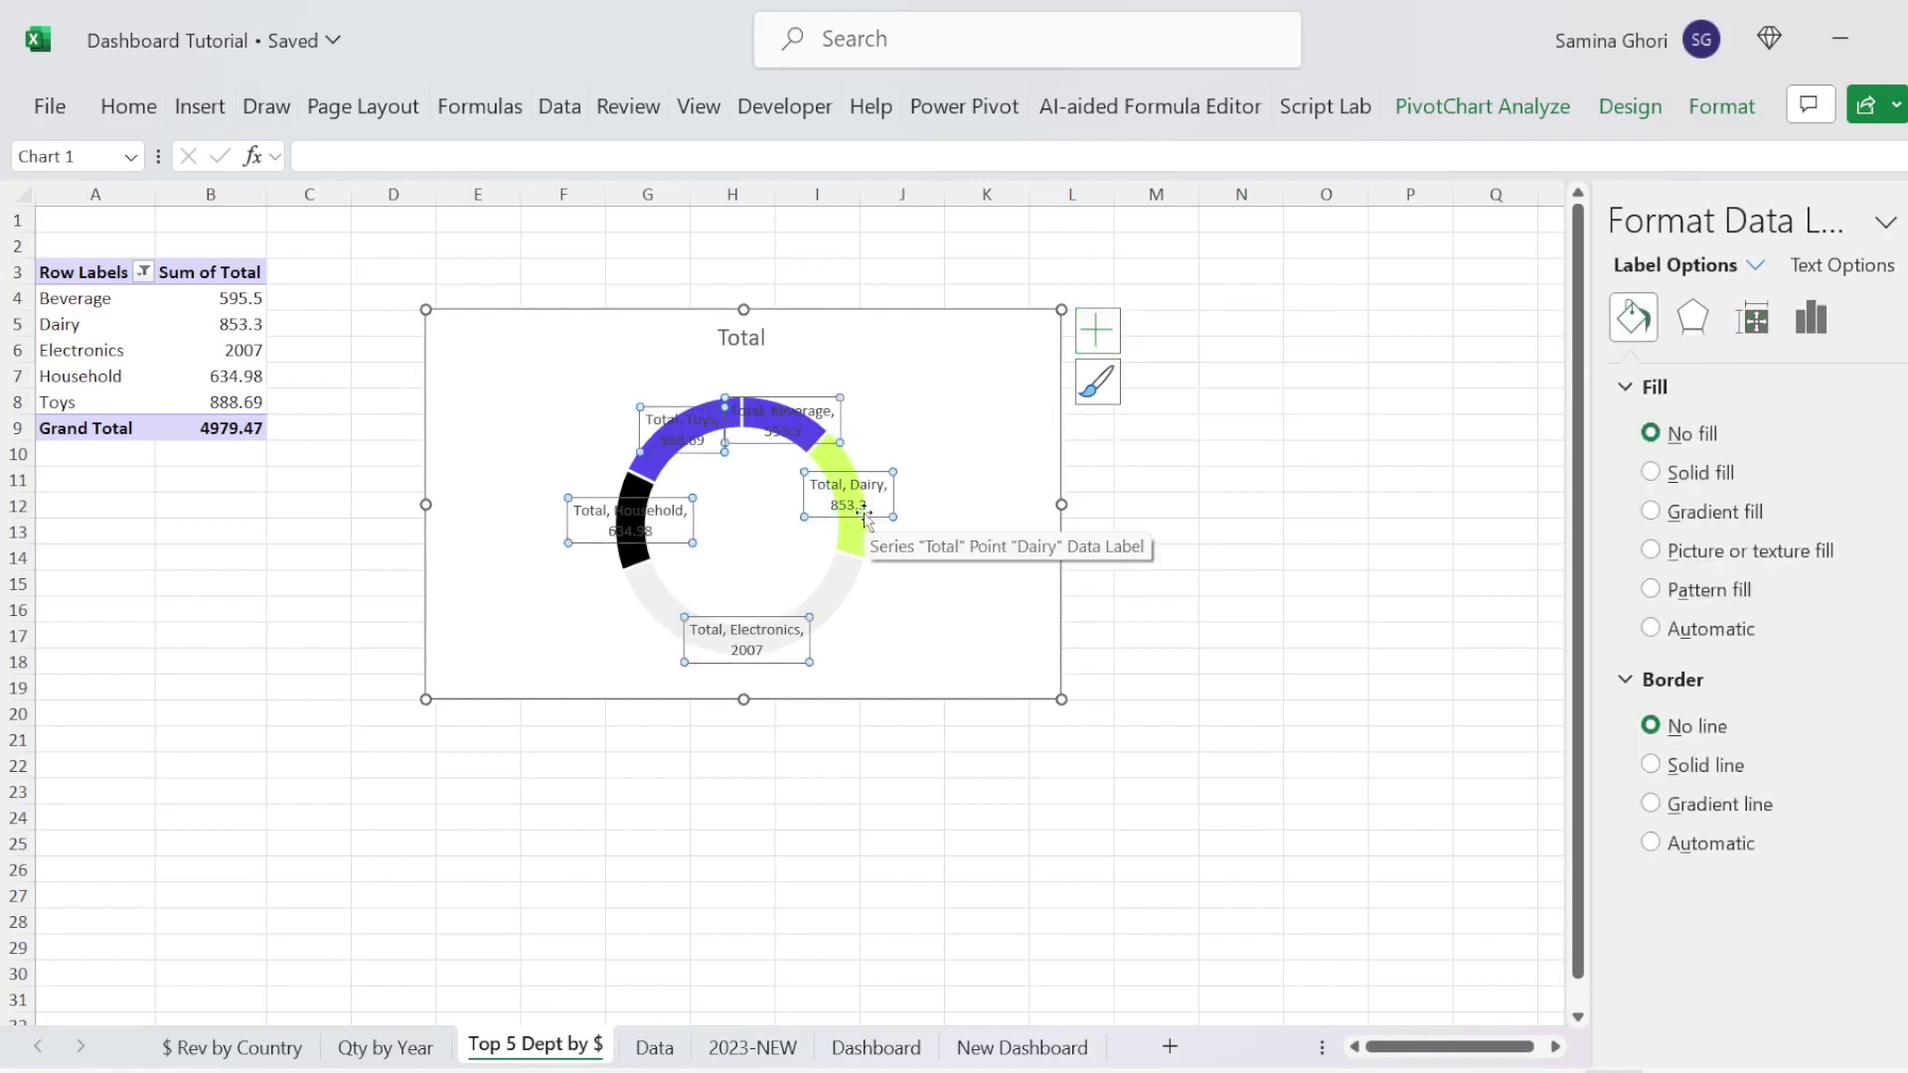
right_click(864, 517)
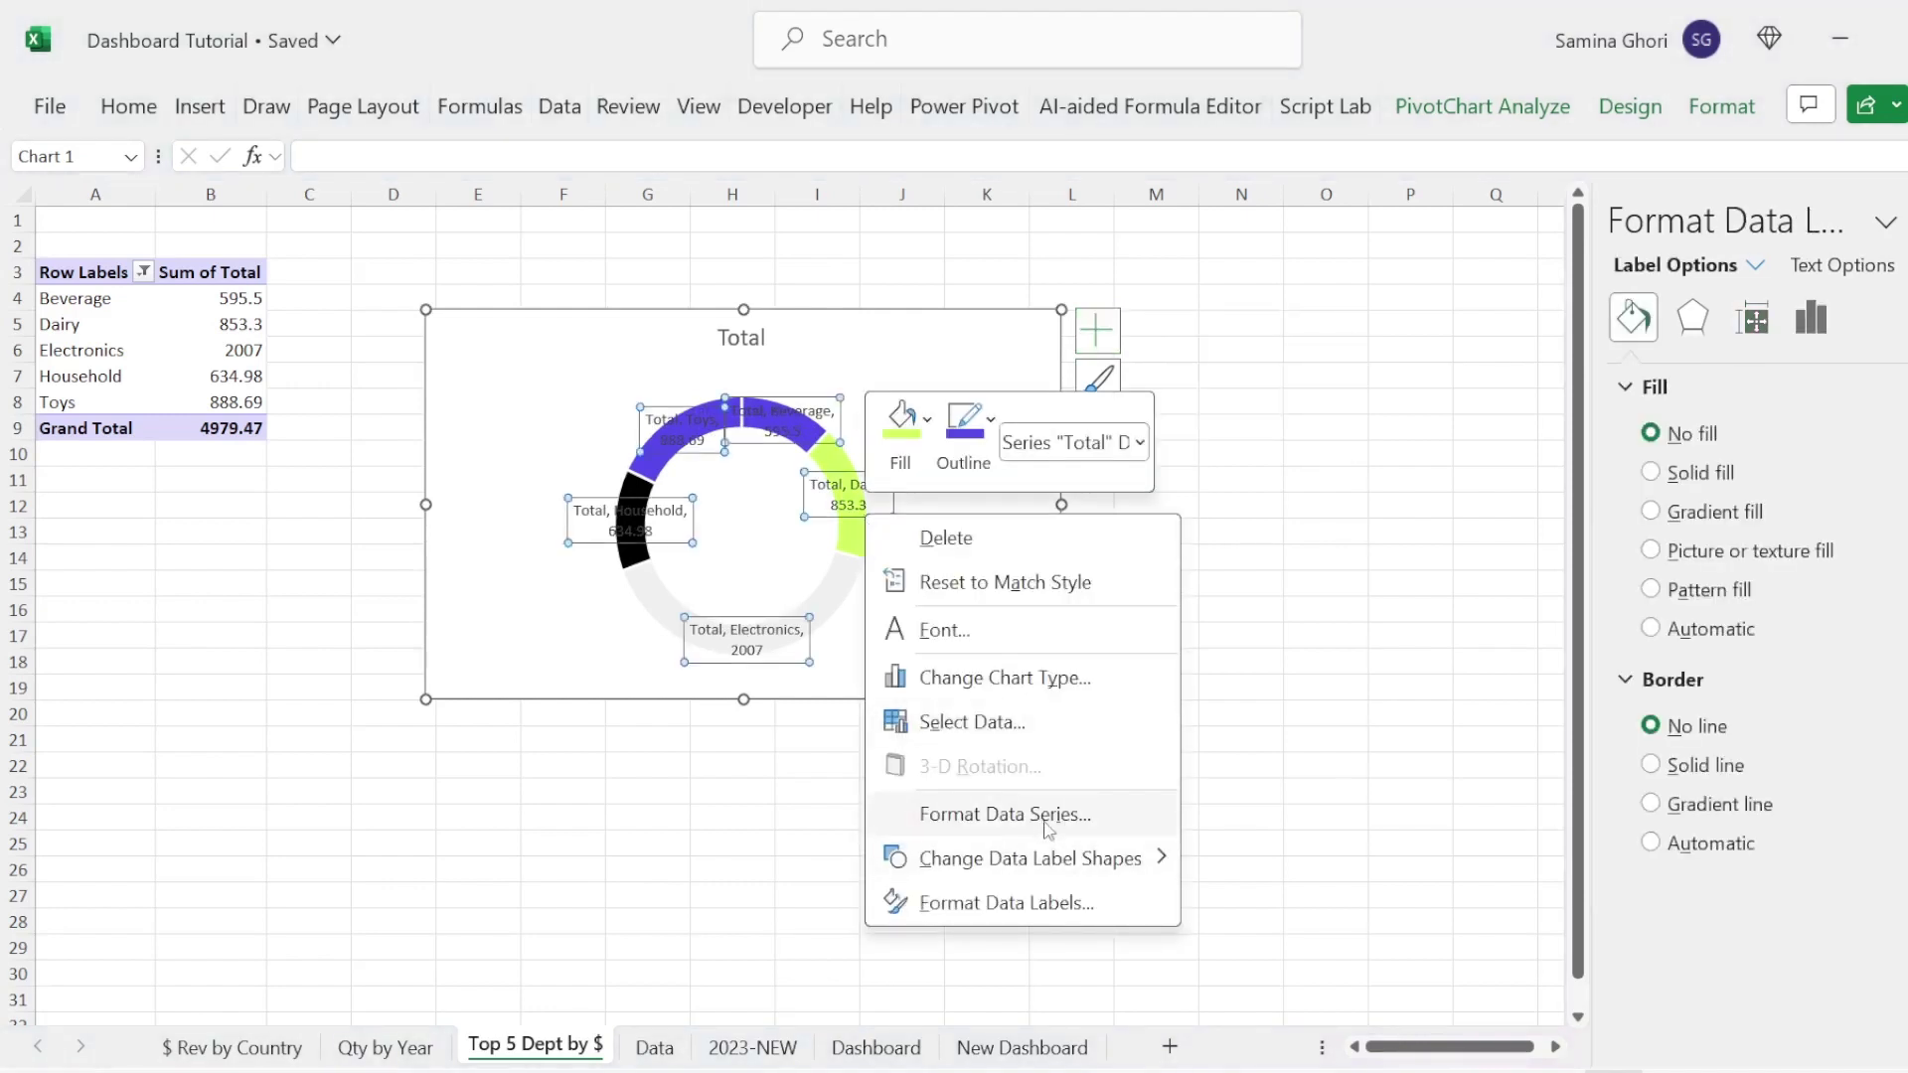
mouse_move(1094, 863)
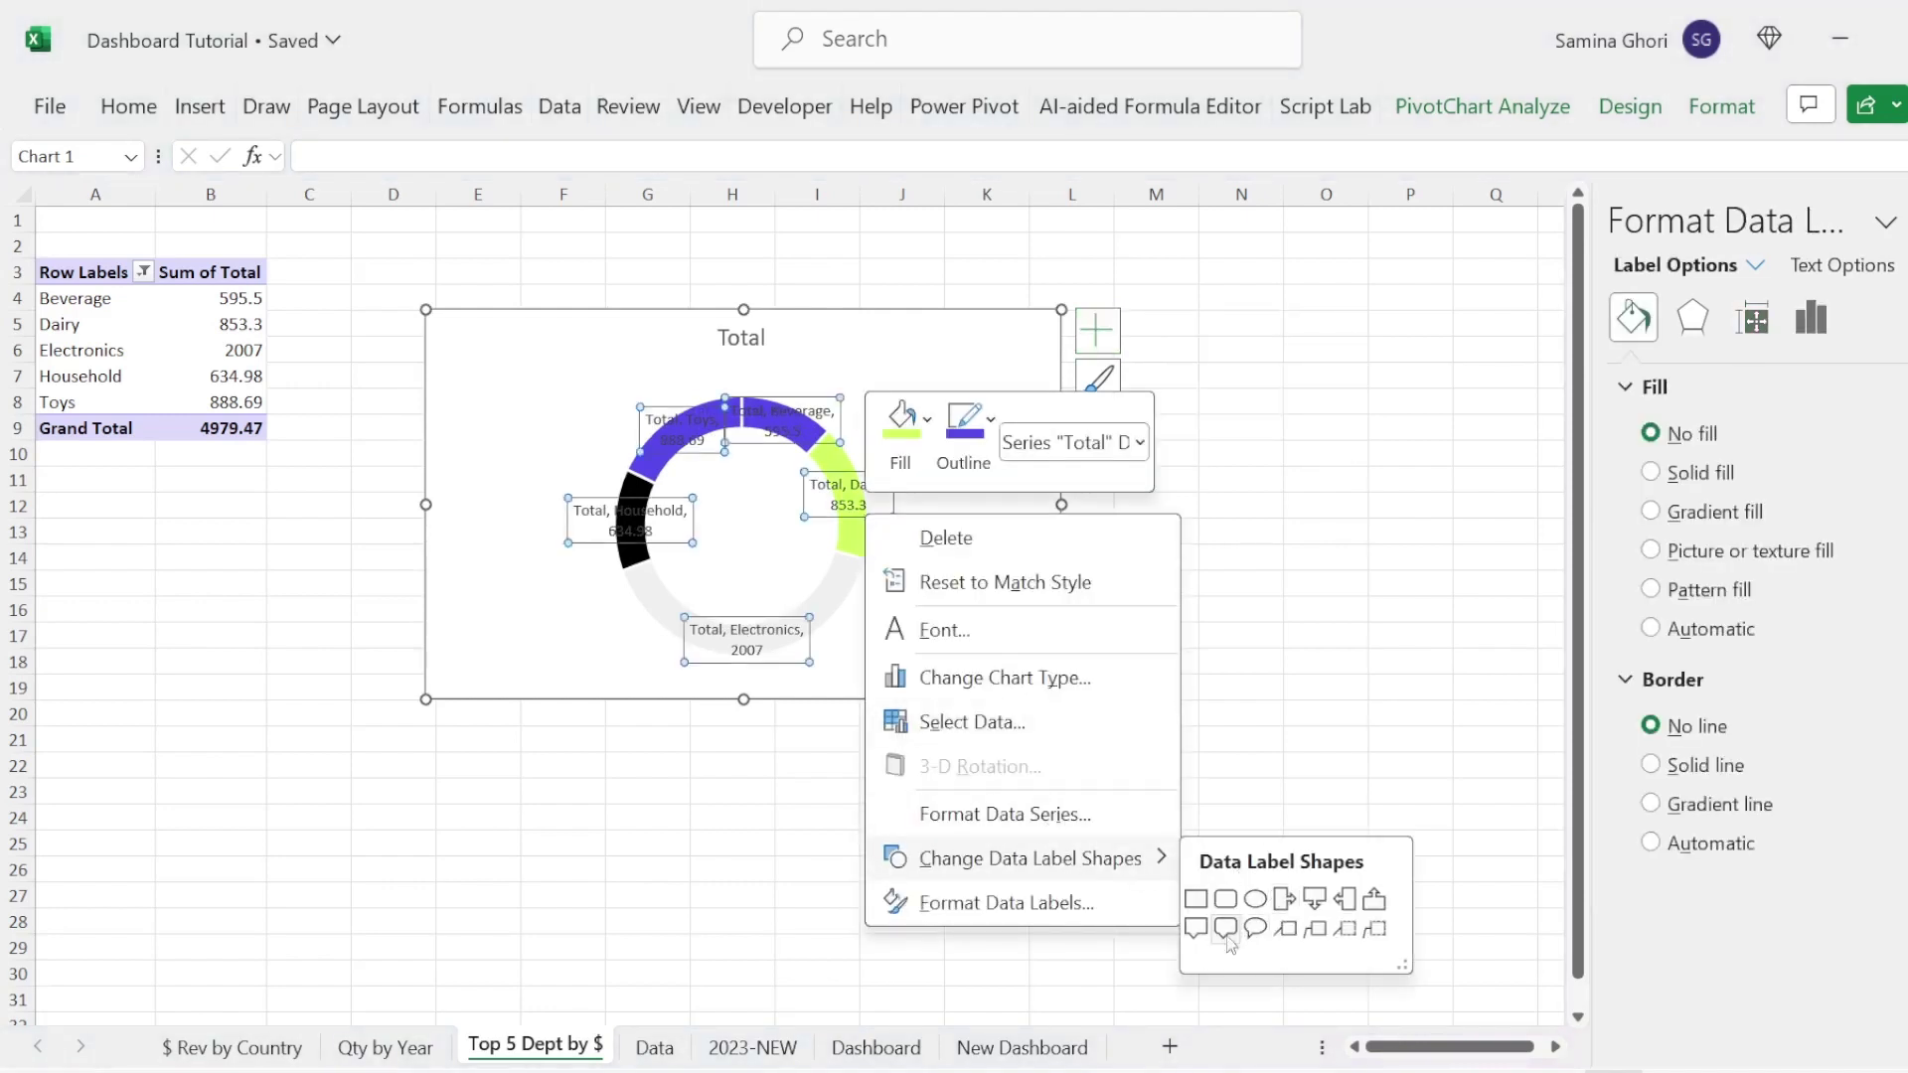
left_click(1195, 928)
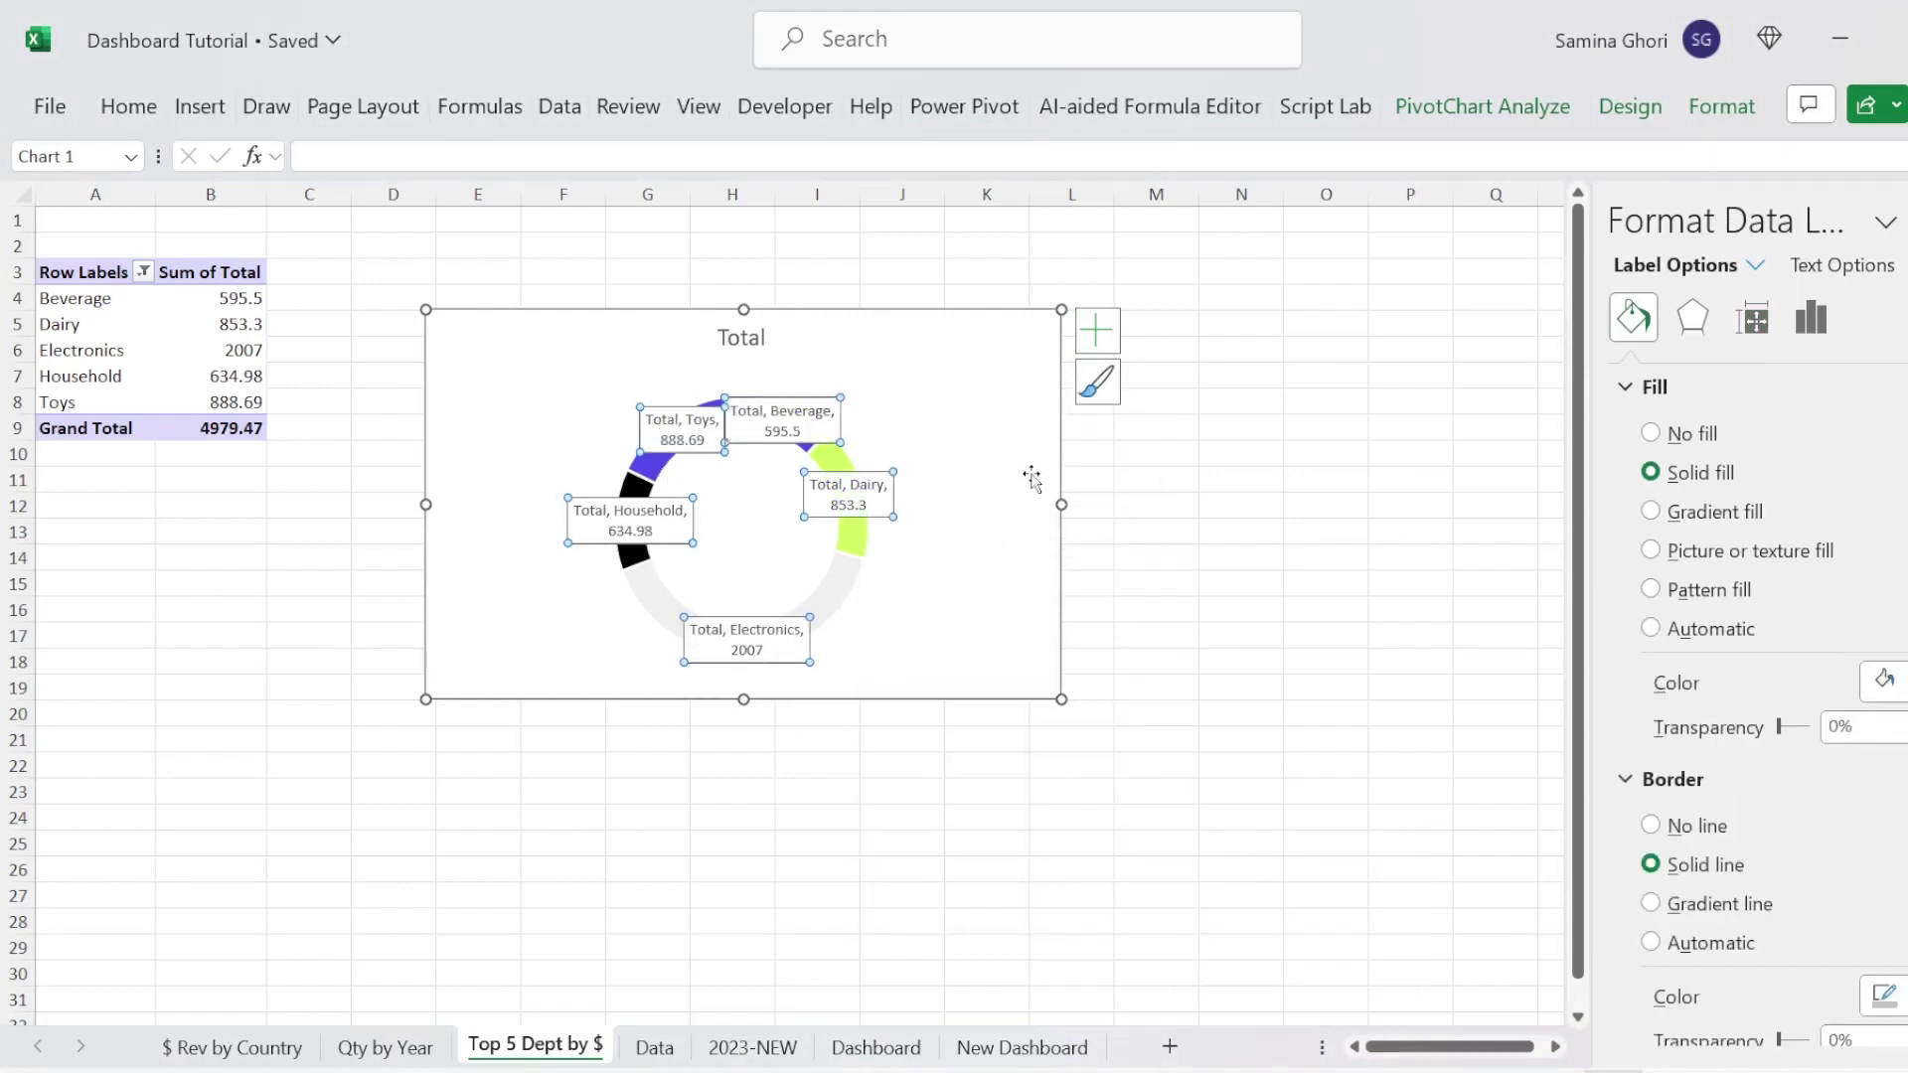
Step: Copy the Top 5 Dept by $ doughnut chart onto the New Dashboard sheet, placing it below the stacked column chart
left_click(989, 633)
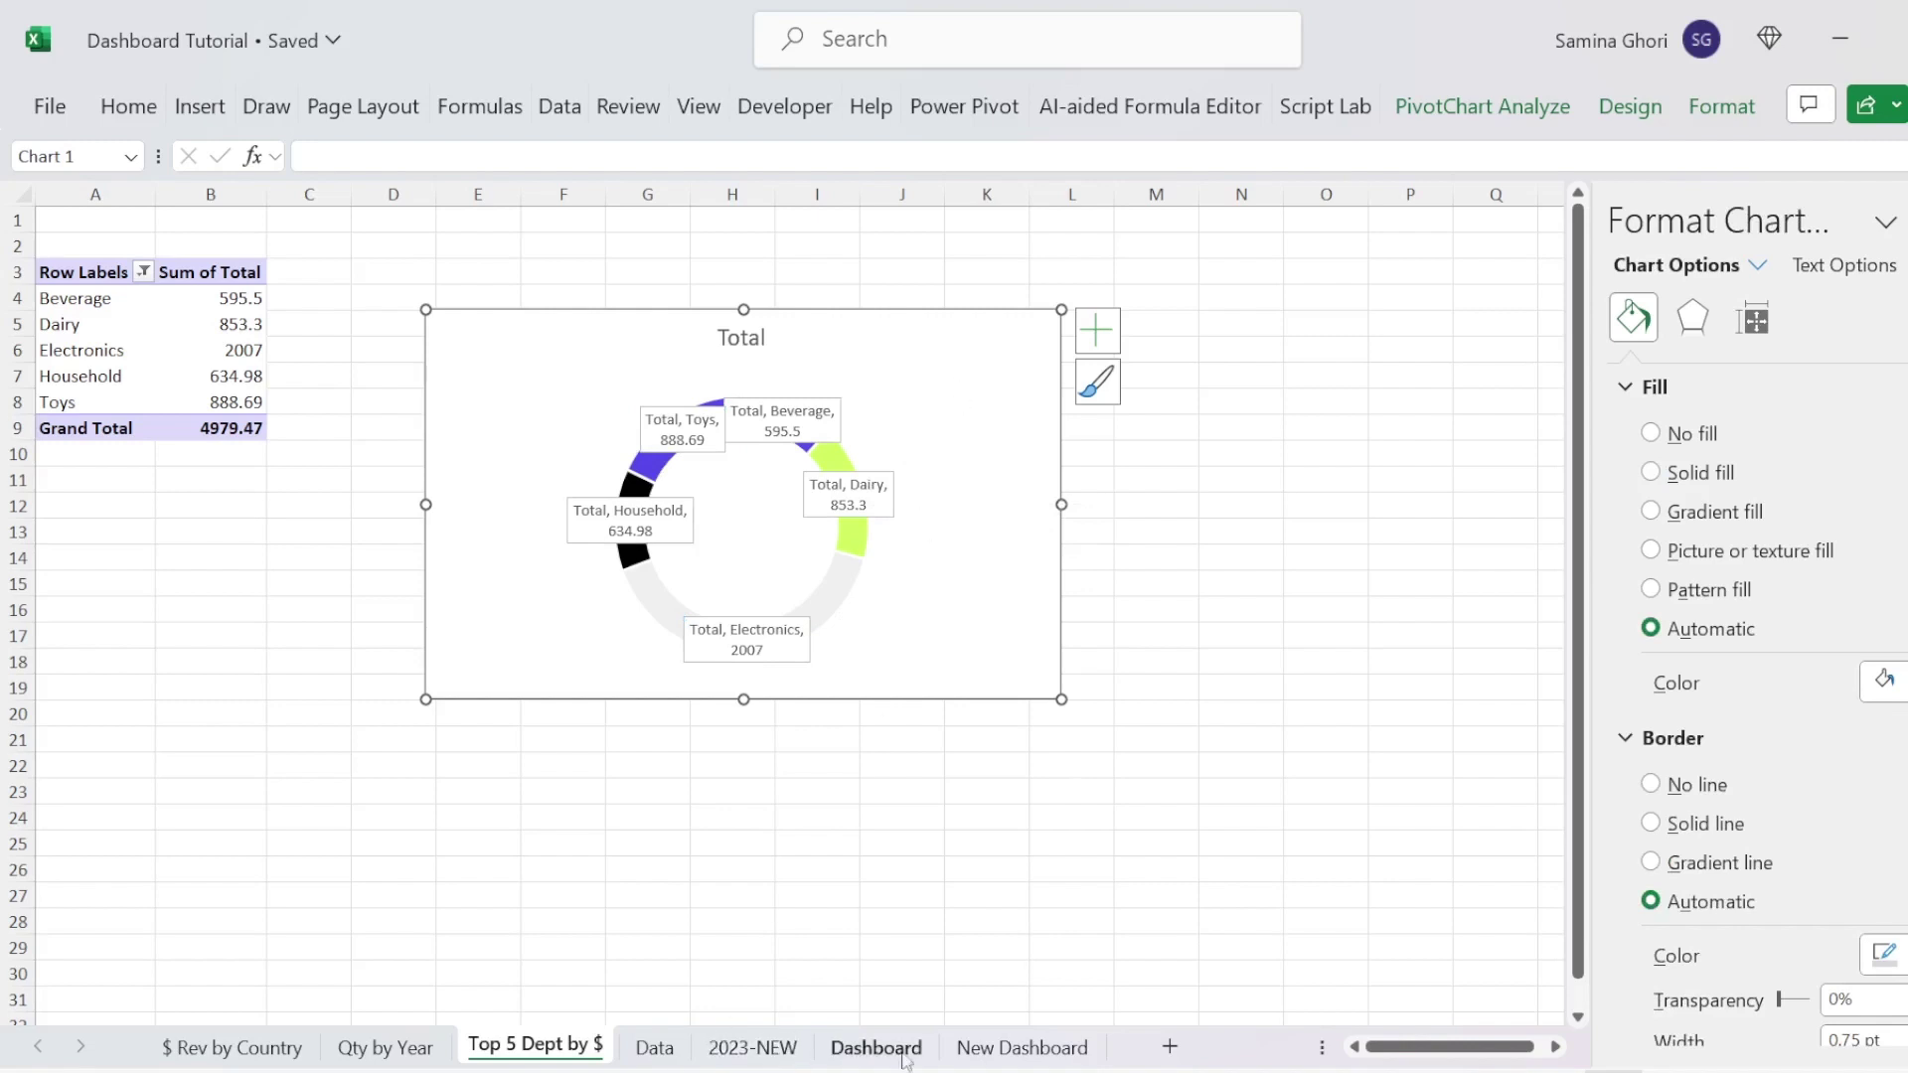
left_click(1023, 1048)
scroll(488, 808, "down", 1)
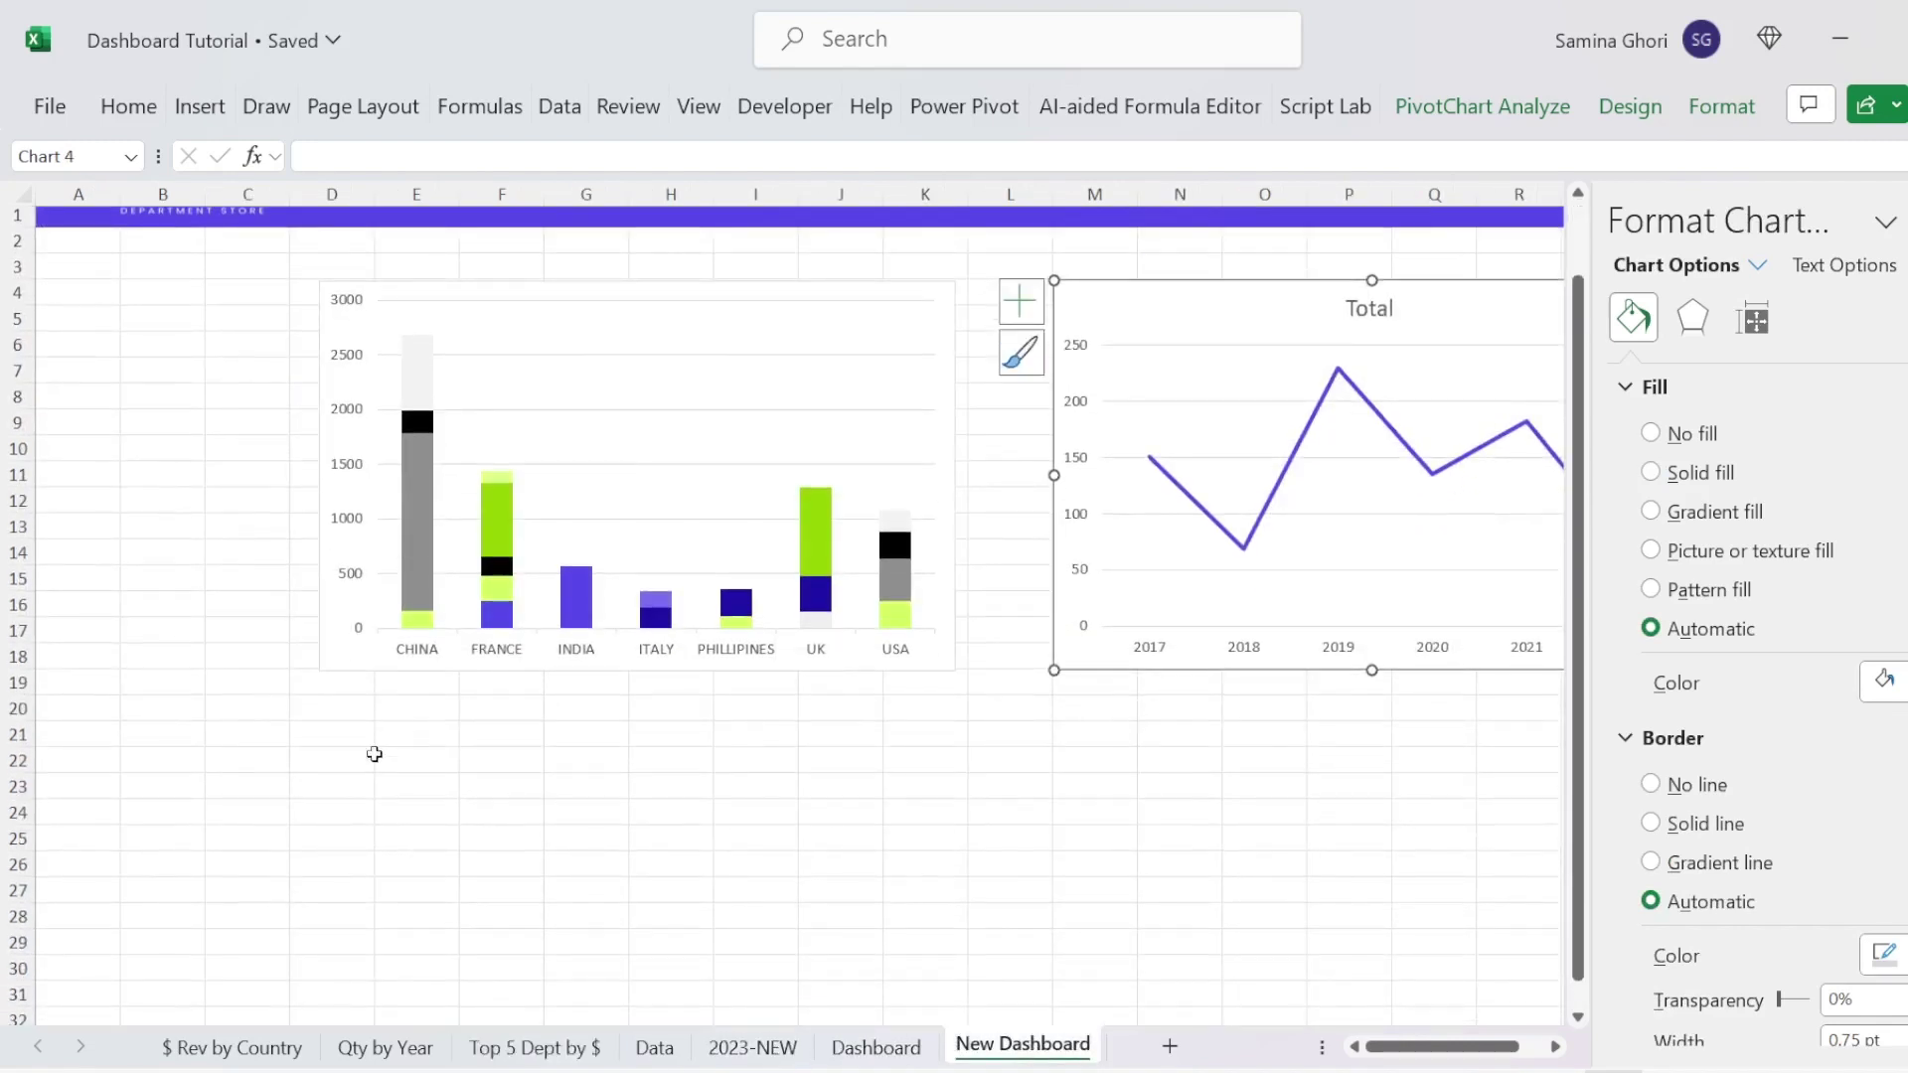
left_click(362, 757)
key("ctrl+v")
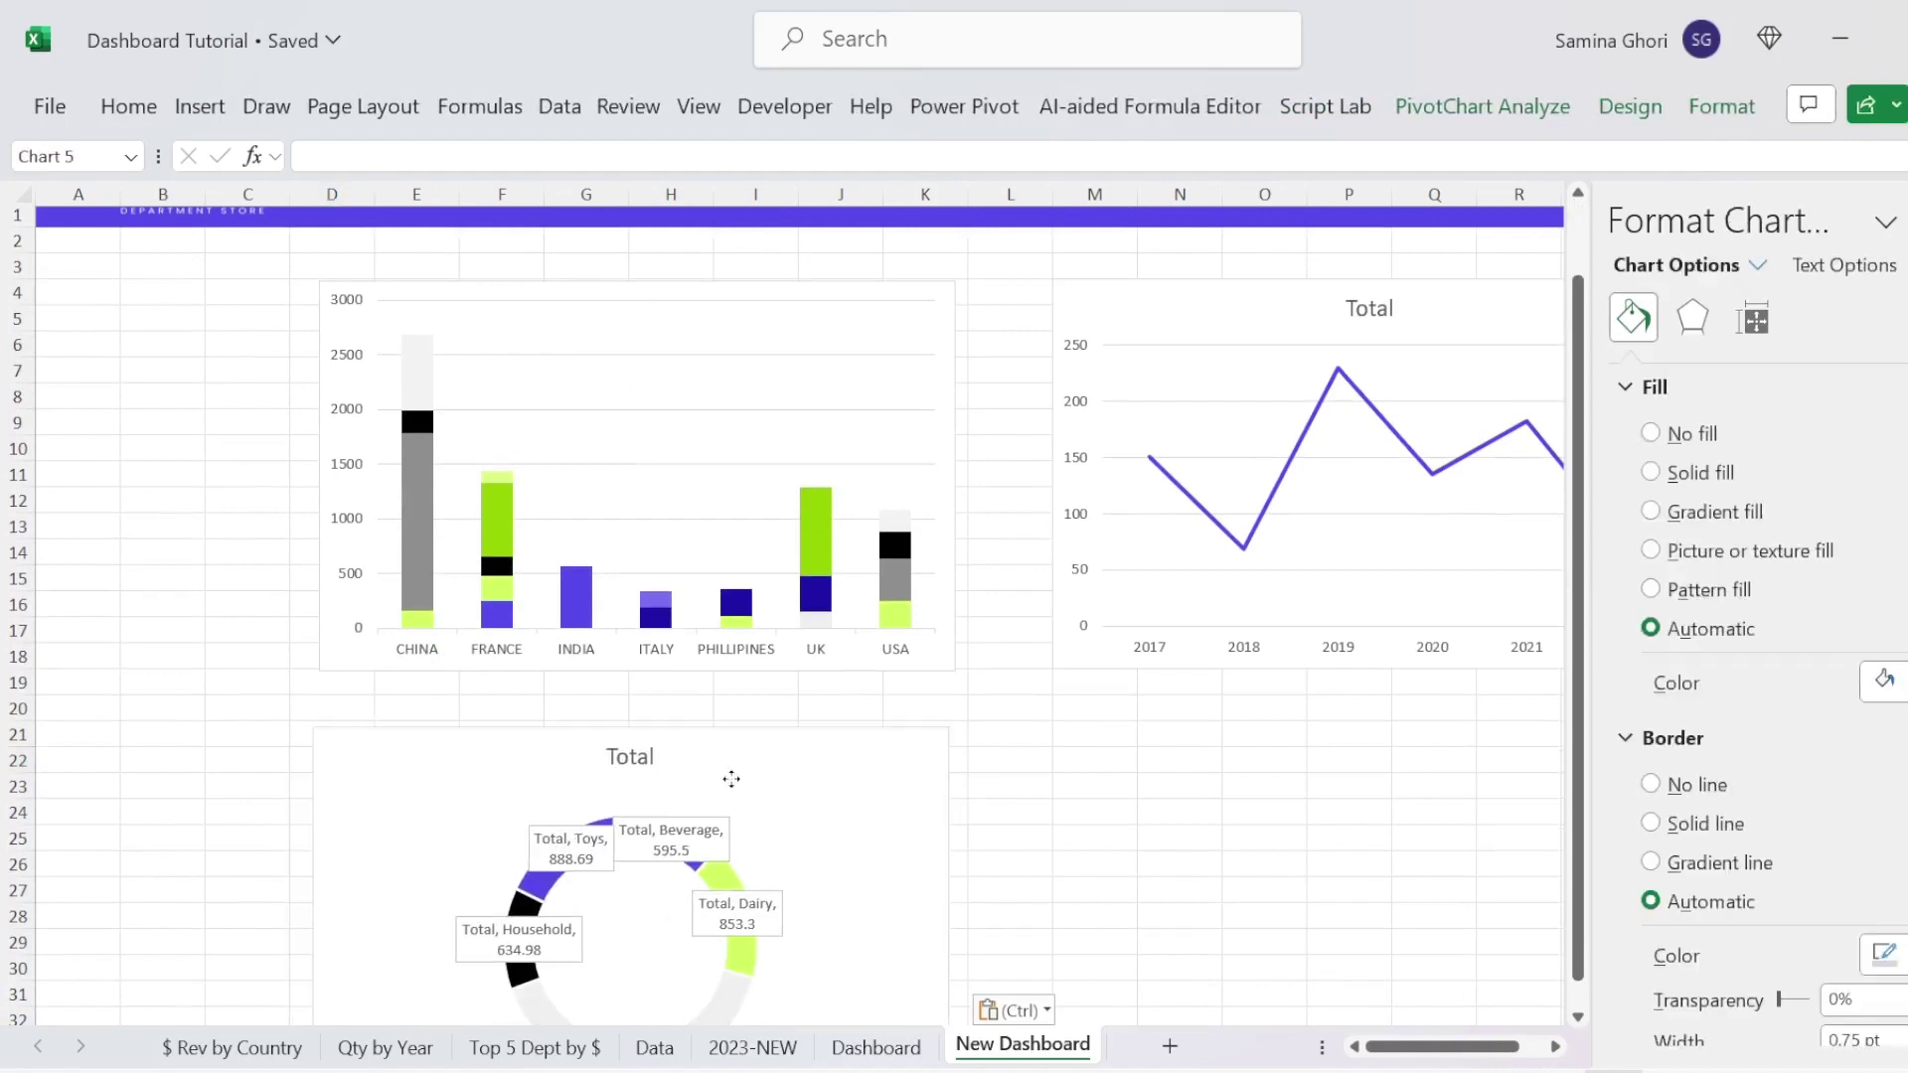
Step: Check the Dashboard sheet for the next chart needed, and insert a PivotTable from the Data sheet's table on a new worksheet
left_click(875, 1047)
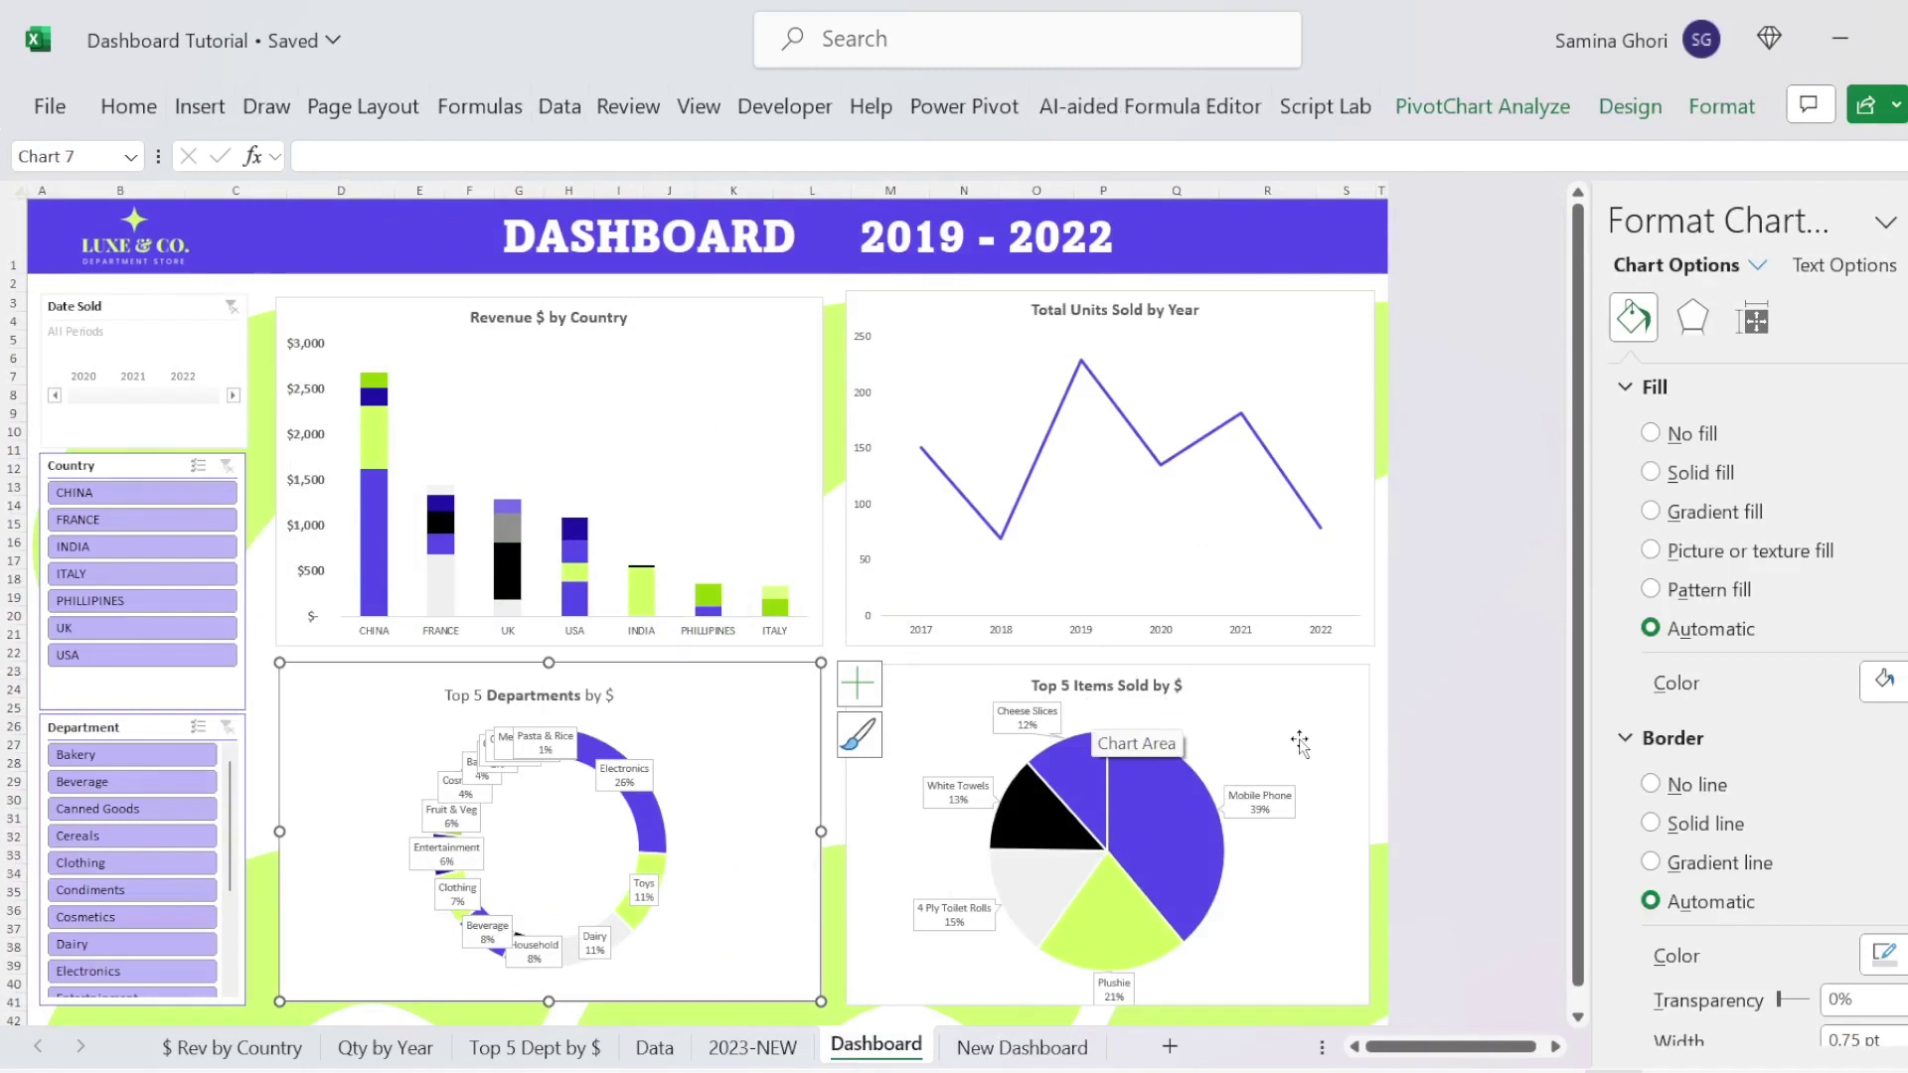
left_click(220, 1054)
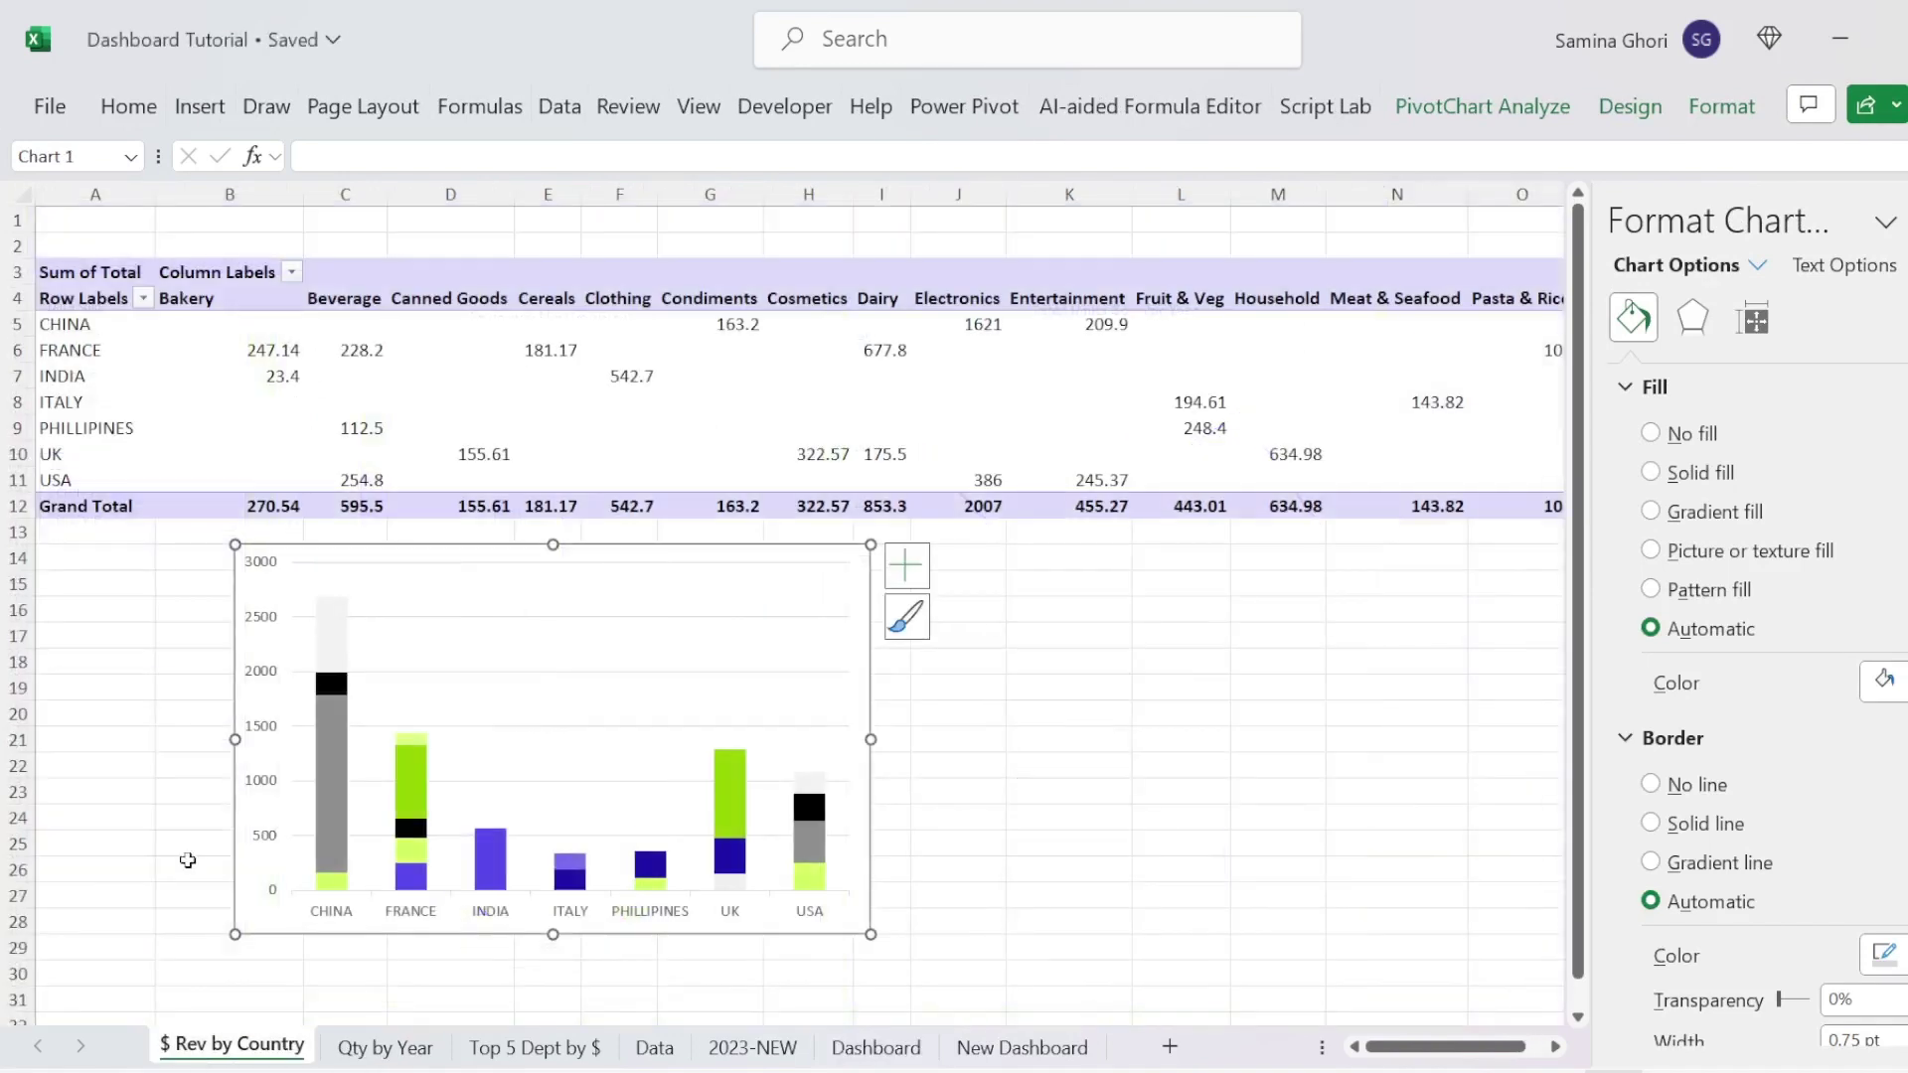
left_click(383, 1052)
left_click(536, 1049)
left_click(655, 1048)
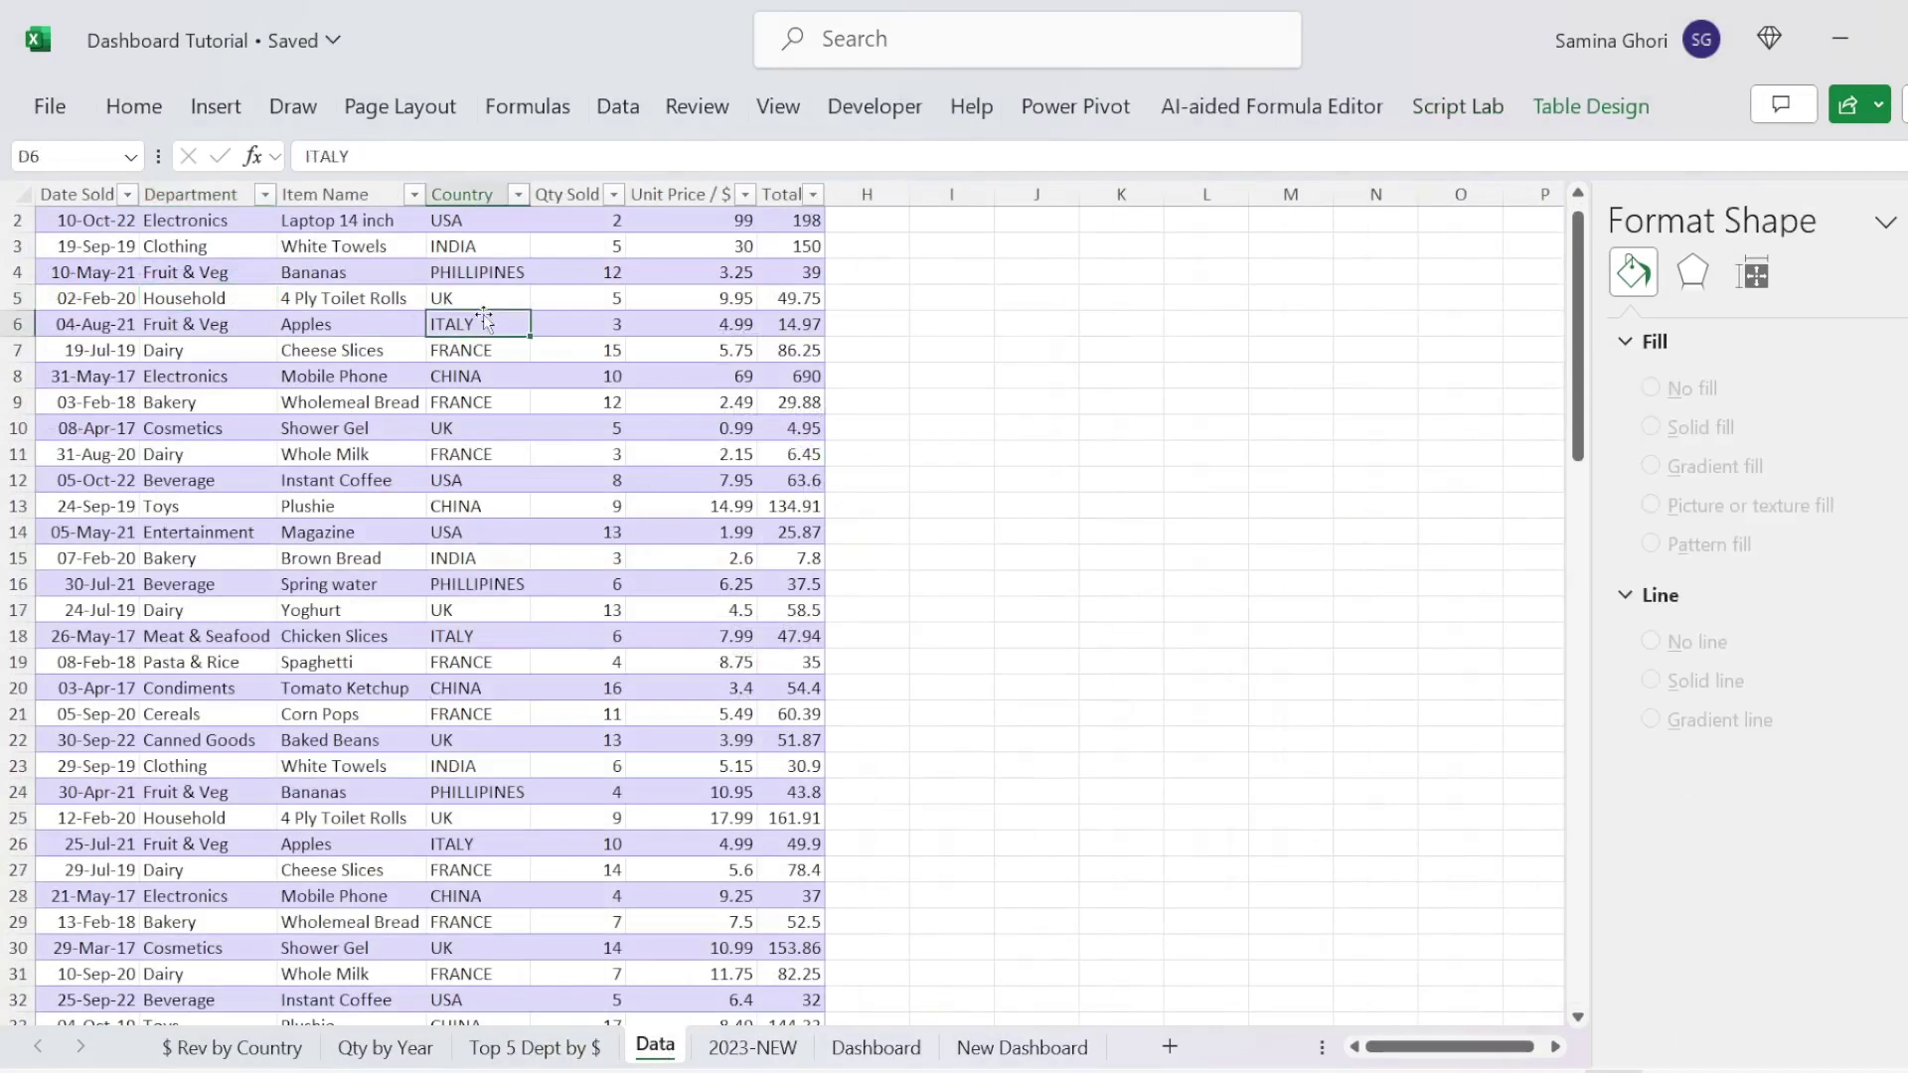
left_click(207, 111)
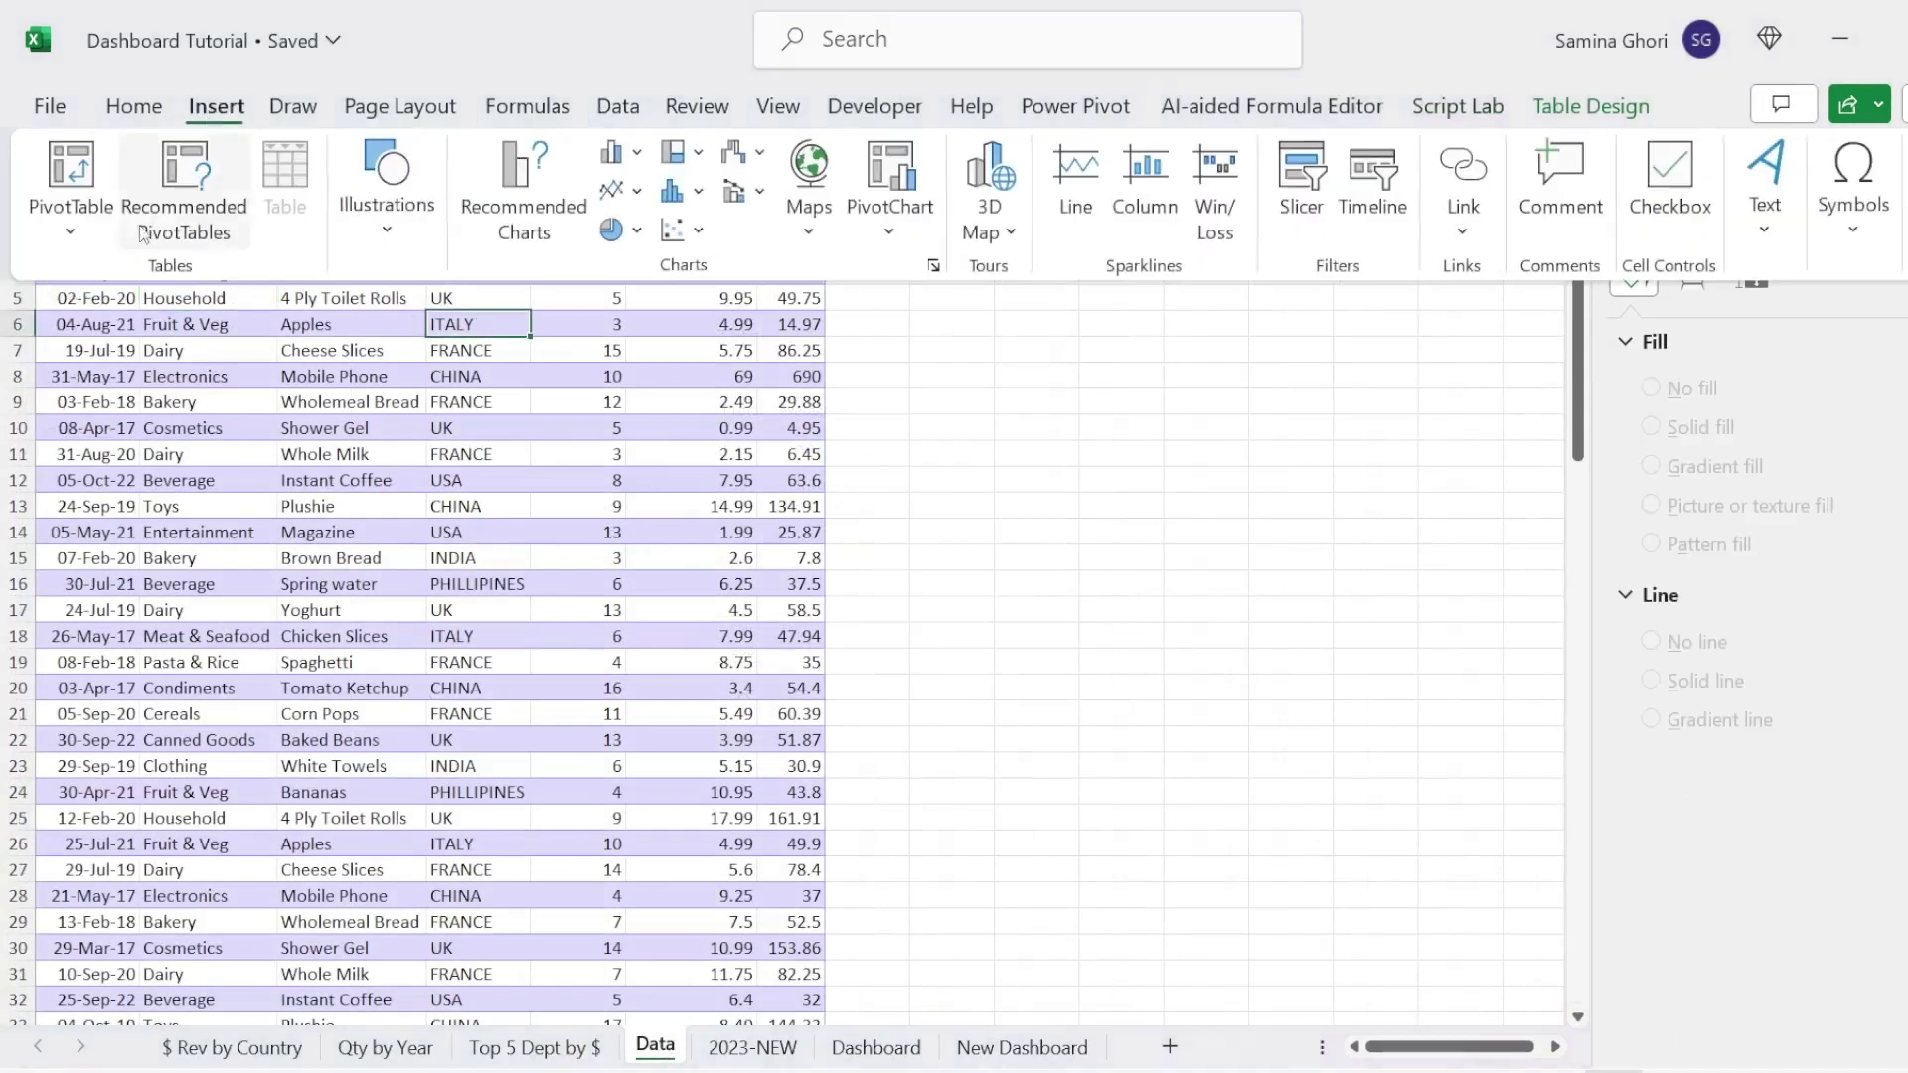
left_click(70, 214)
left_click(139, 275)
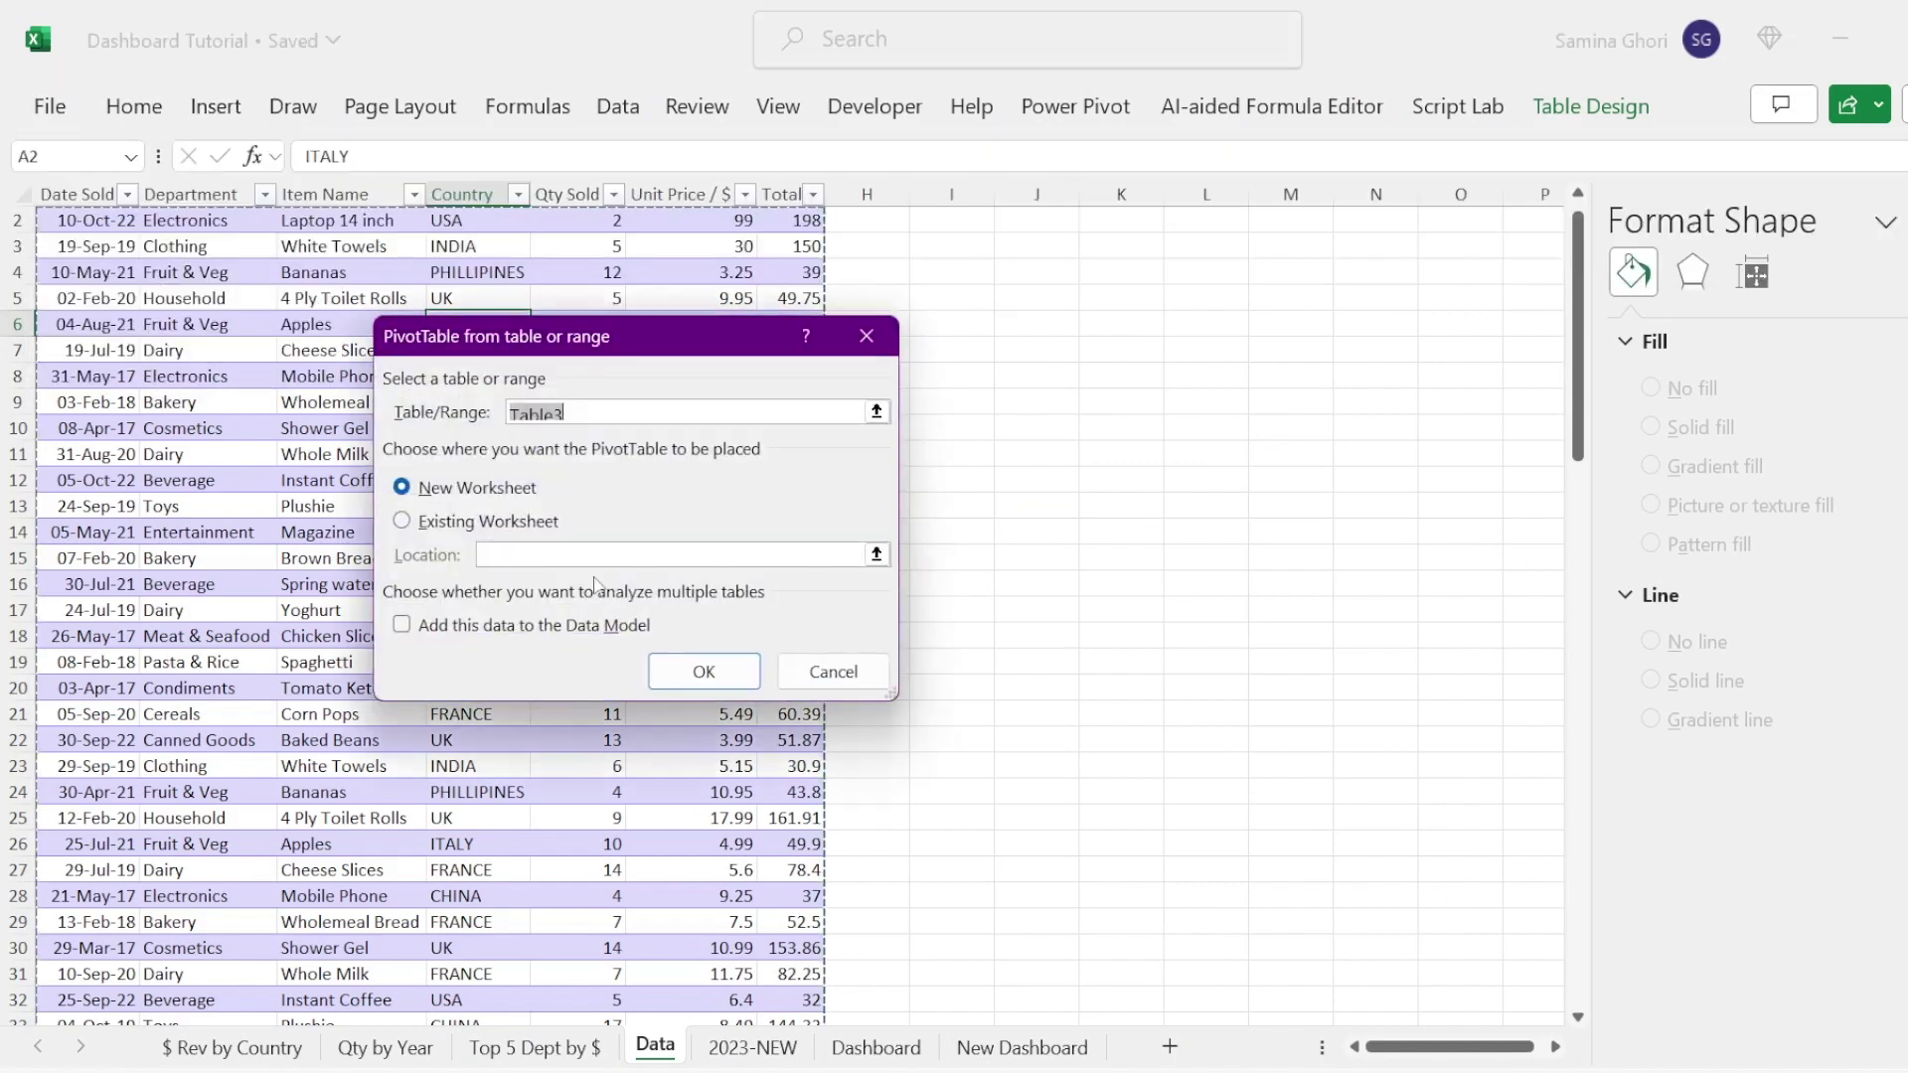
left_click(703, 672)
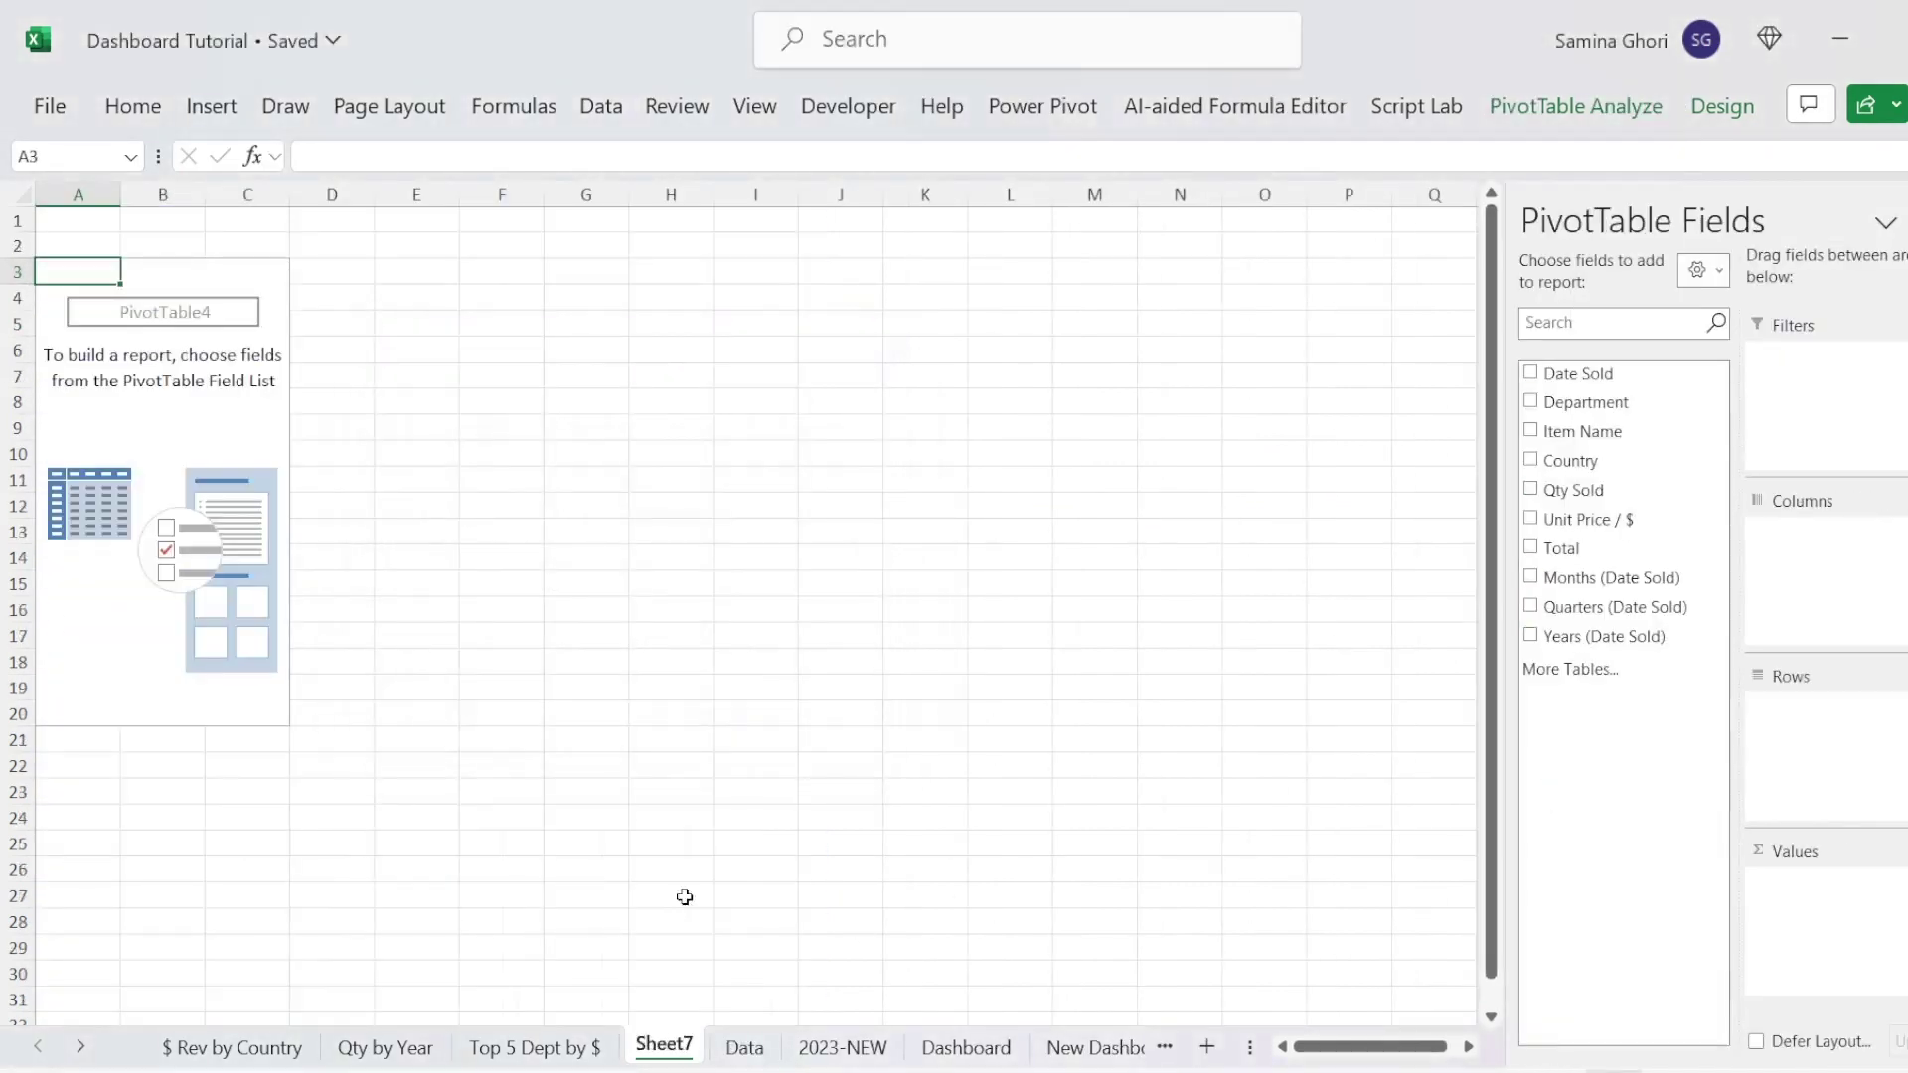
Step: Rename the new PivotTable sheet as Top 5 Items $
double_click(664, 1044)
type("Top 5 TIems")
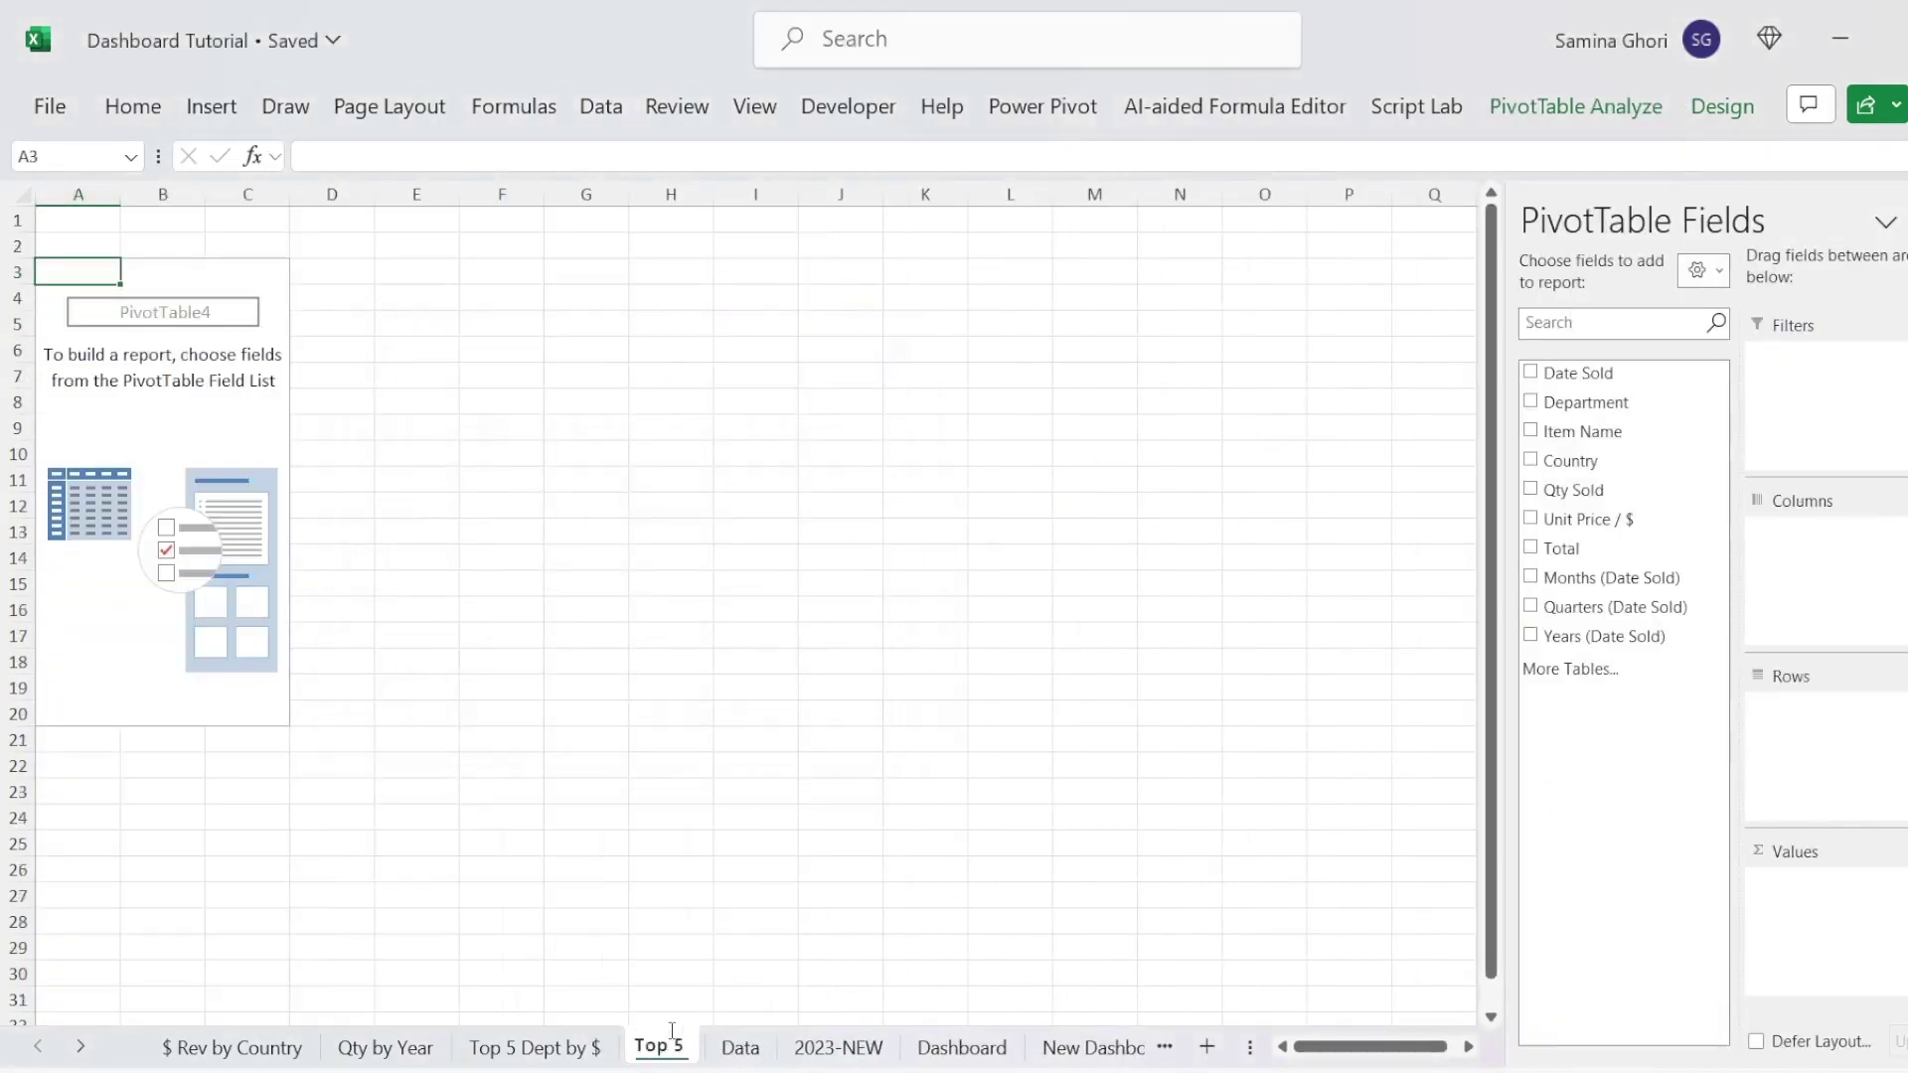
key("BackSpace")
key("BackSpace")
key("BackSpace")
key("BackSpace")
key("BackSpace")
type("Items $")
key("Return")
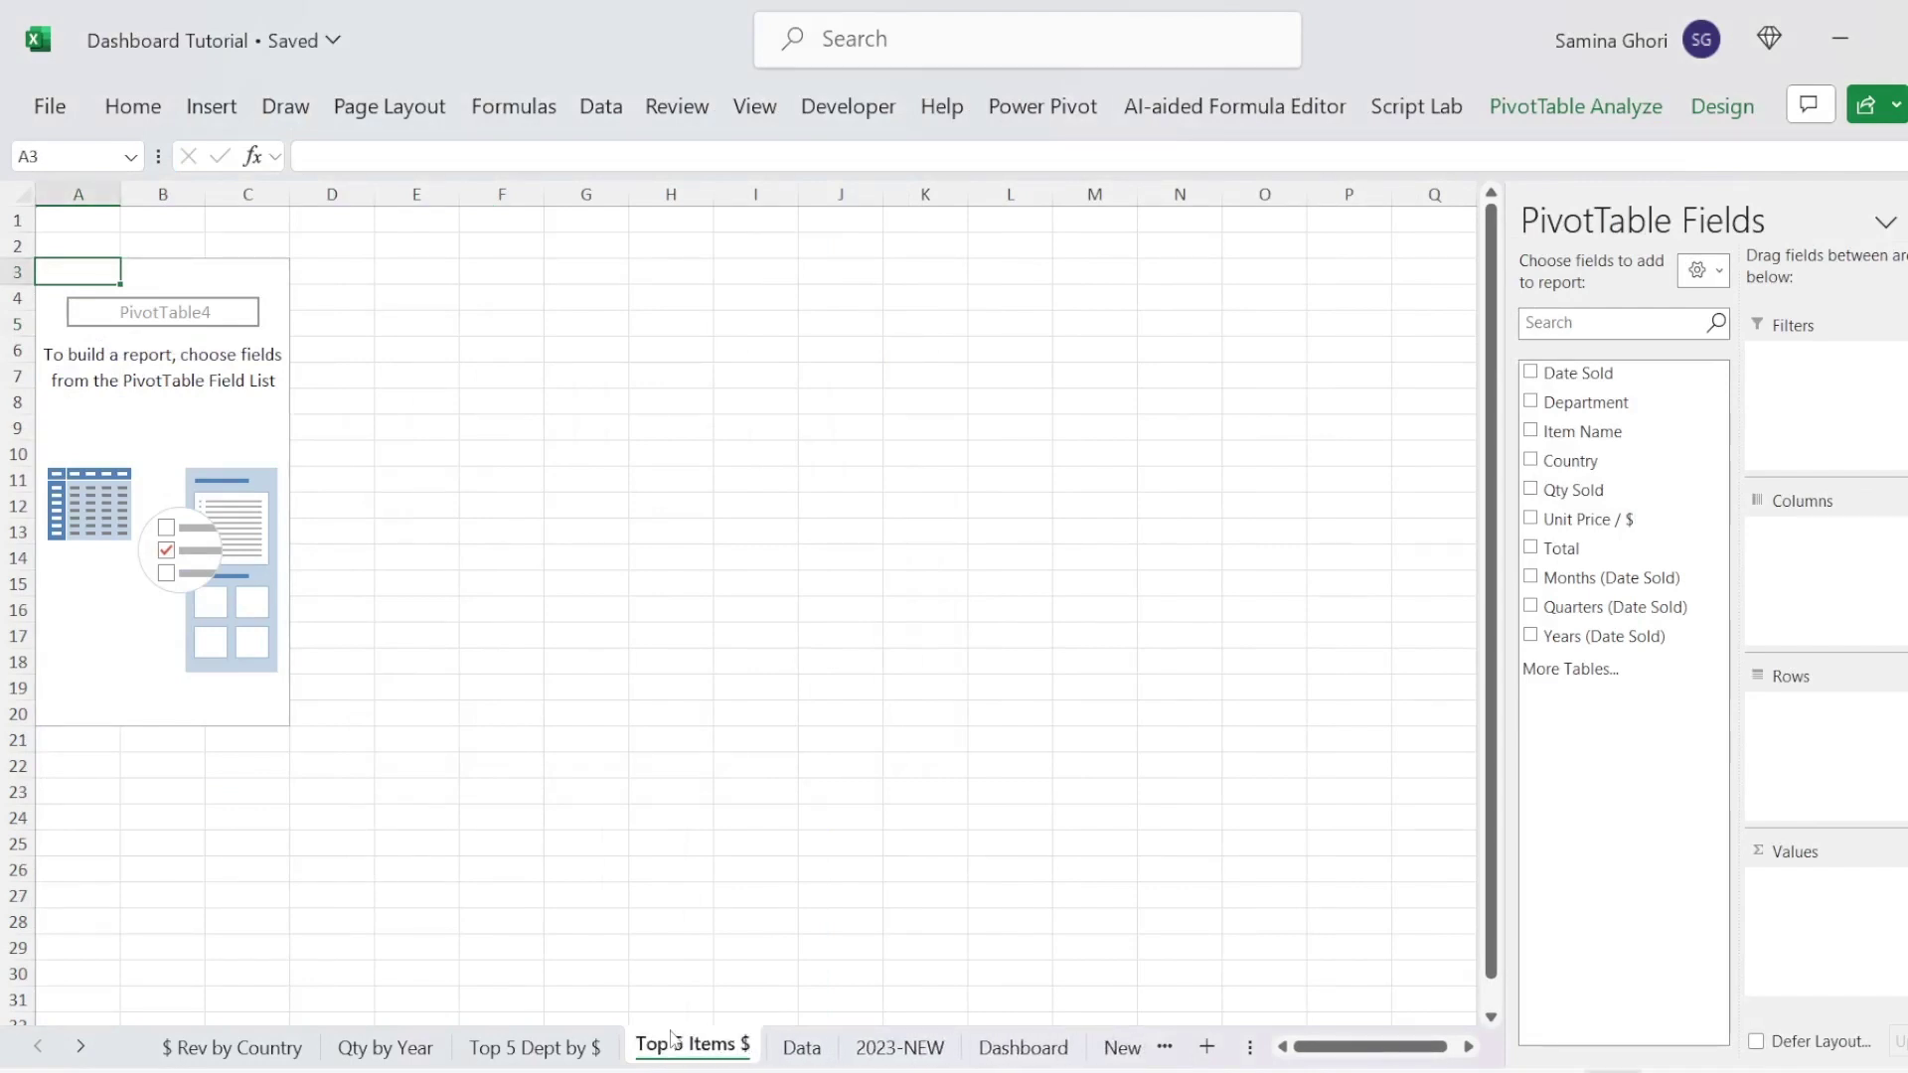
Step: Summarize Total by Item Name in rows, and filter the PivotTable to the top 5 items by Sum of Total
left_click(1558, 556)
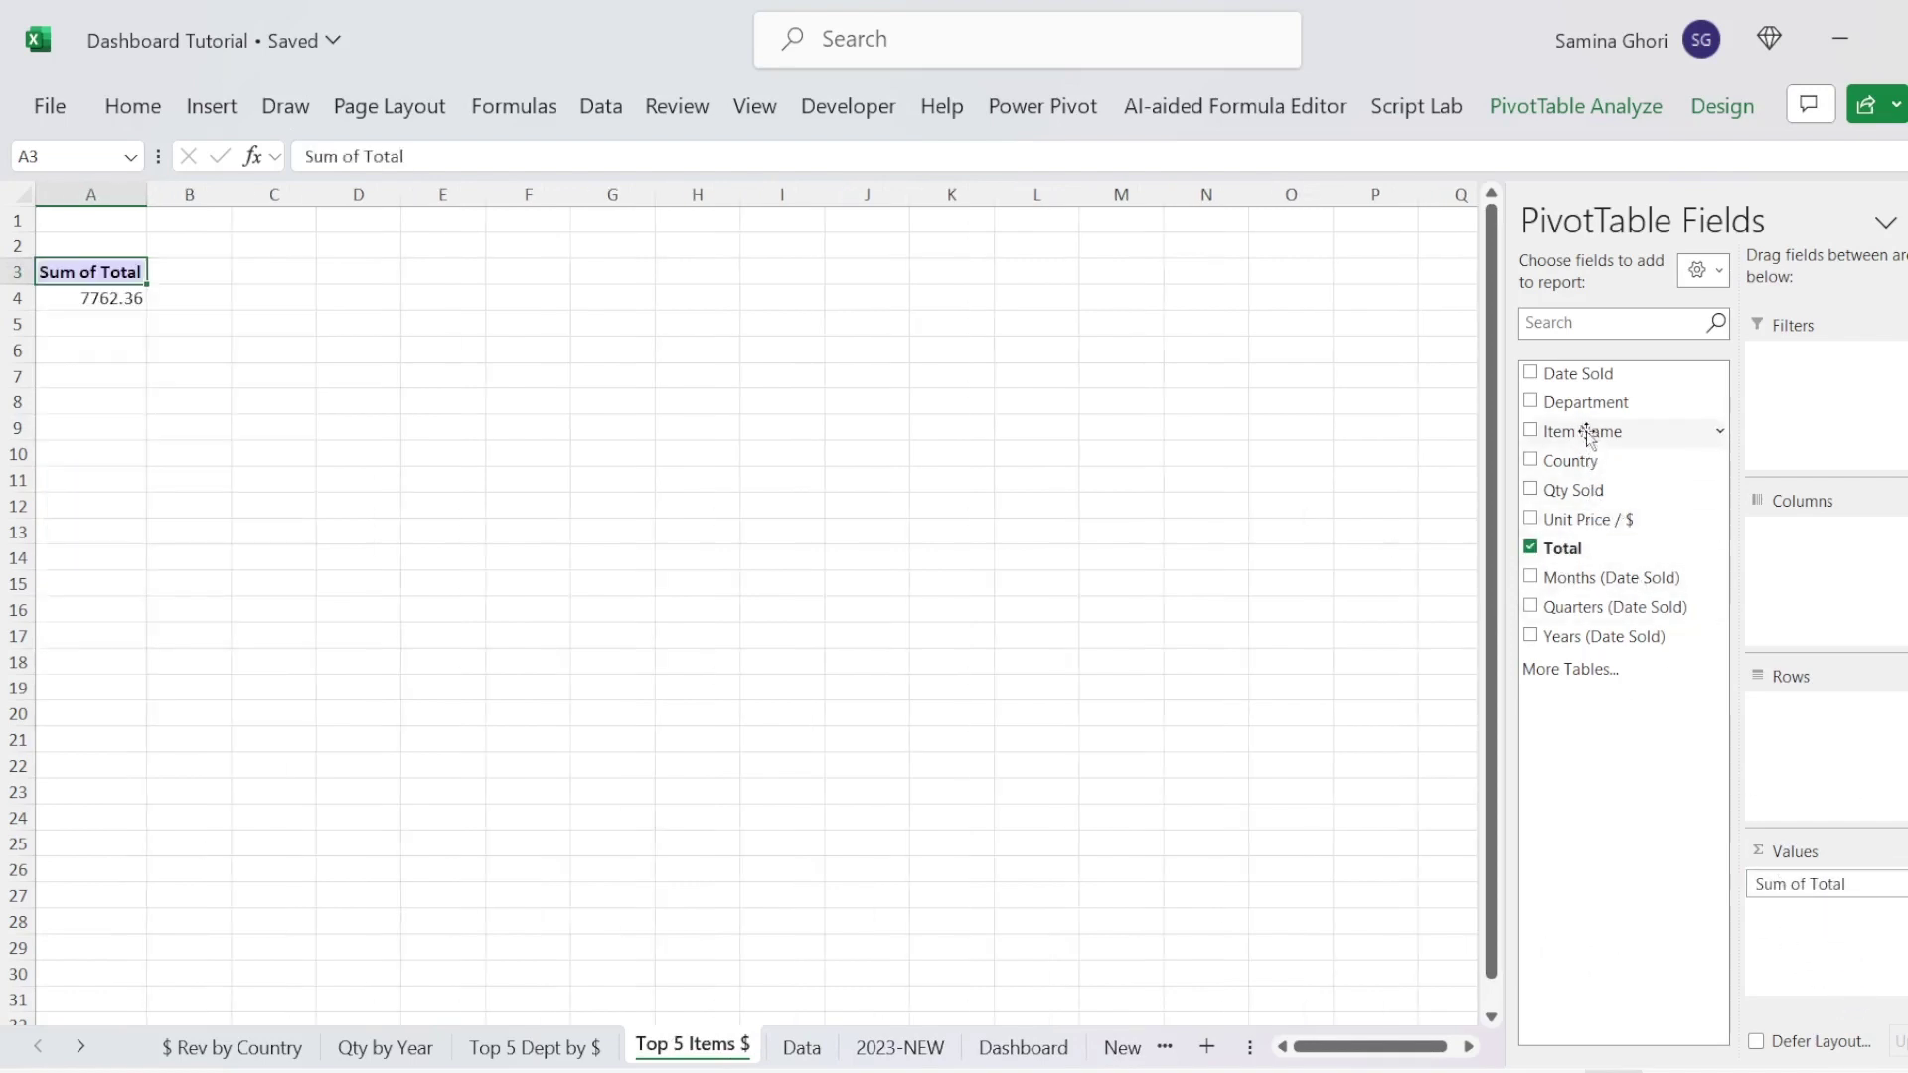
left_click_drag(1580, 431, 1863, 761)
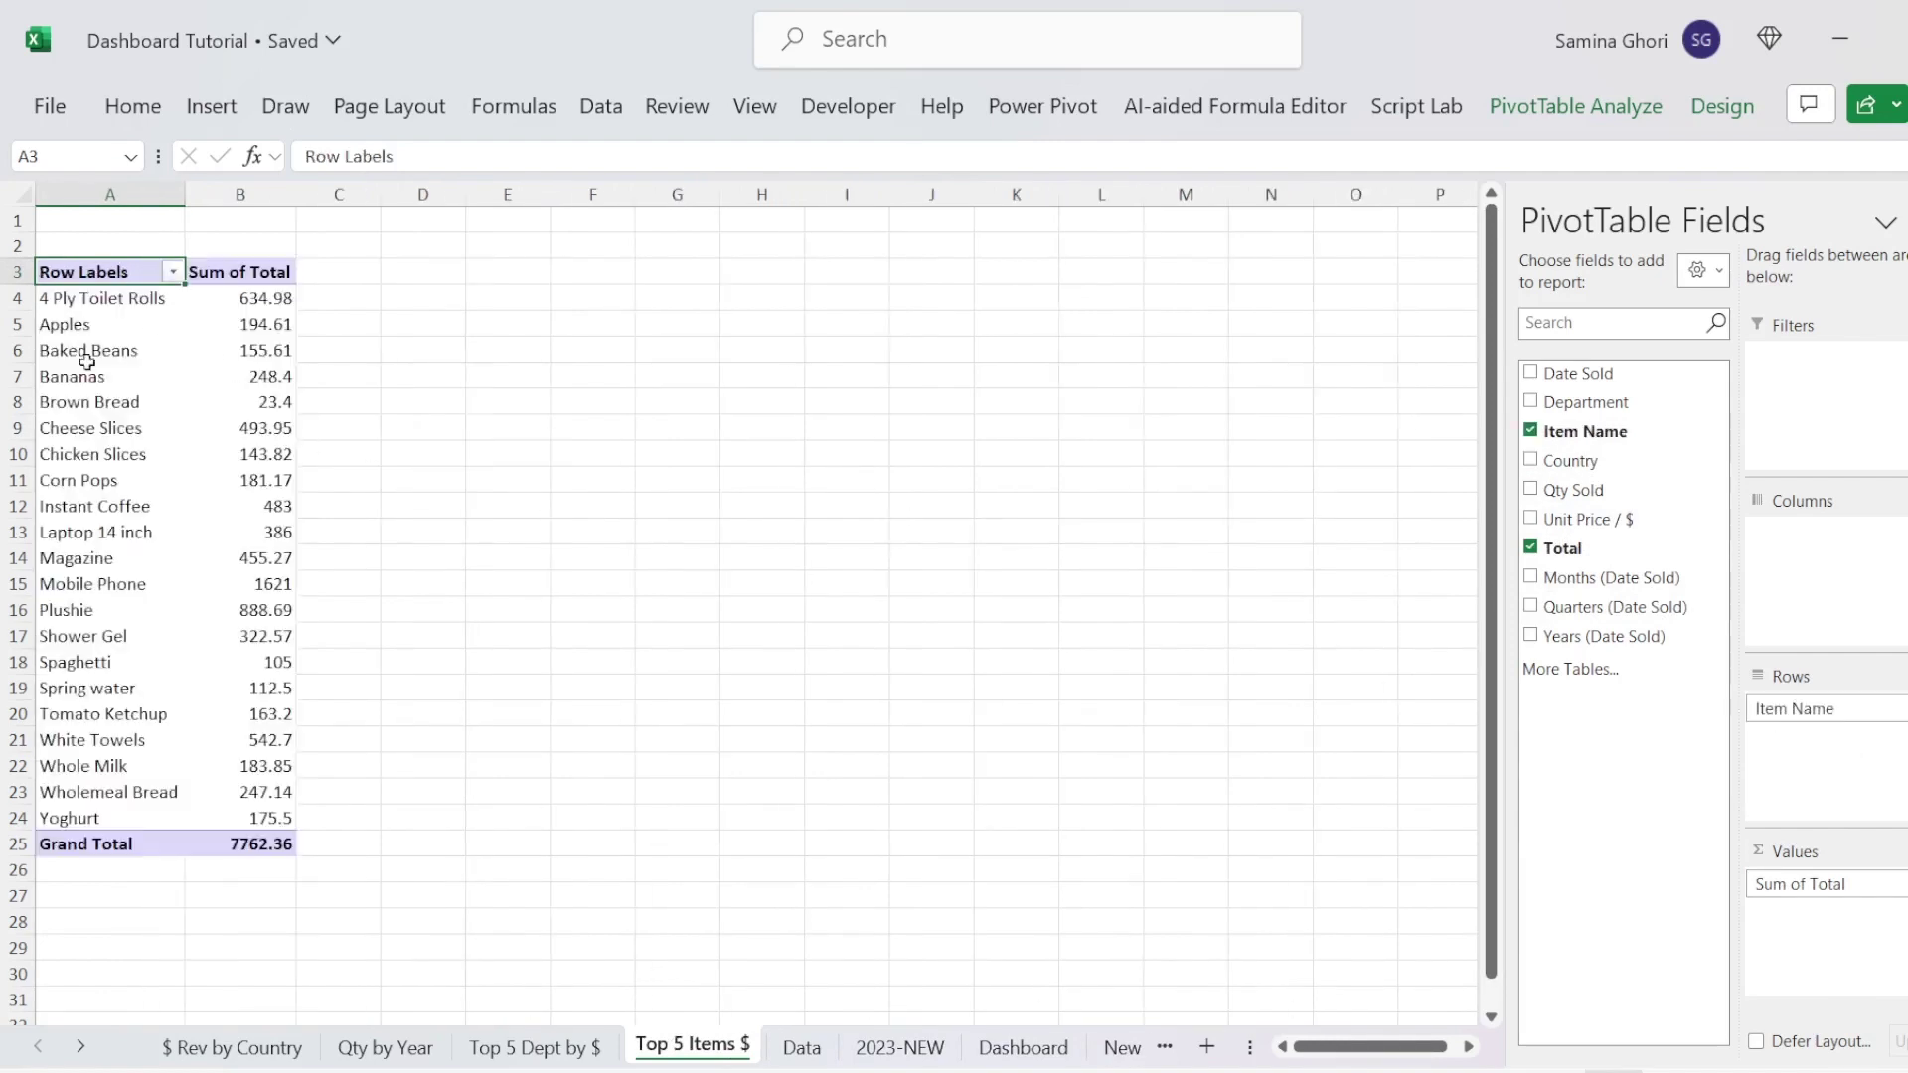
left_click(173, 272)
mouse_move(256, 545)
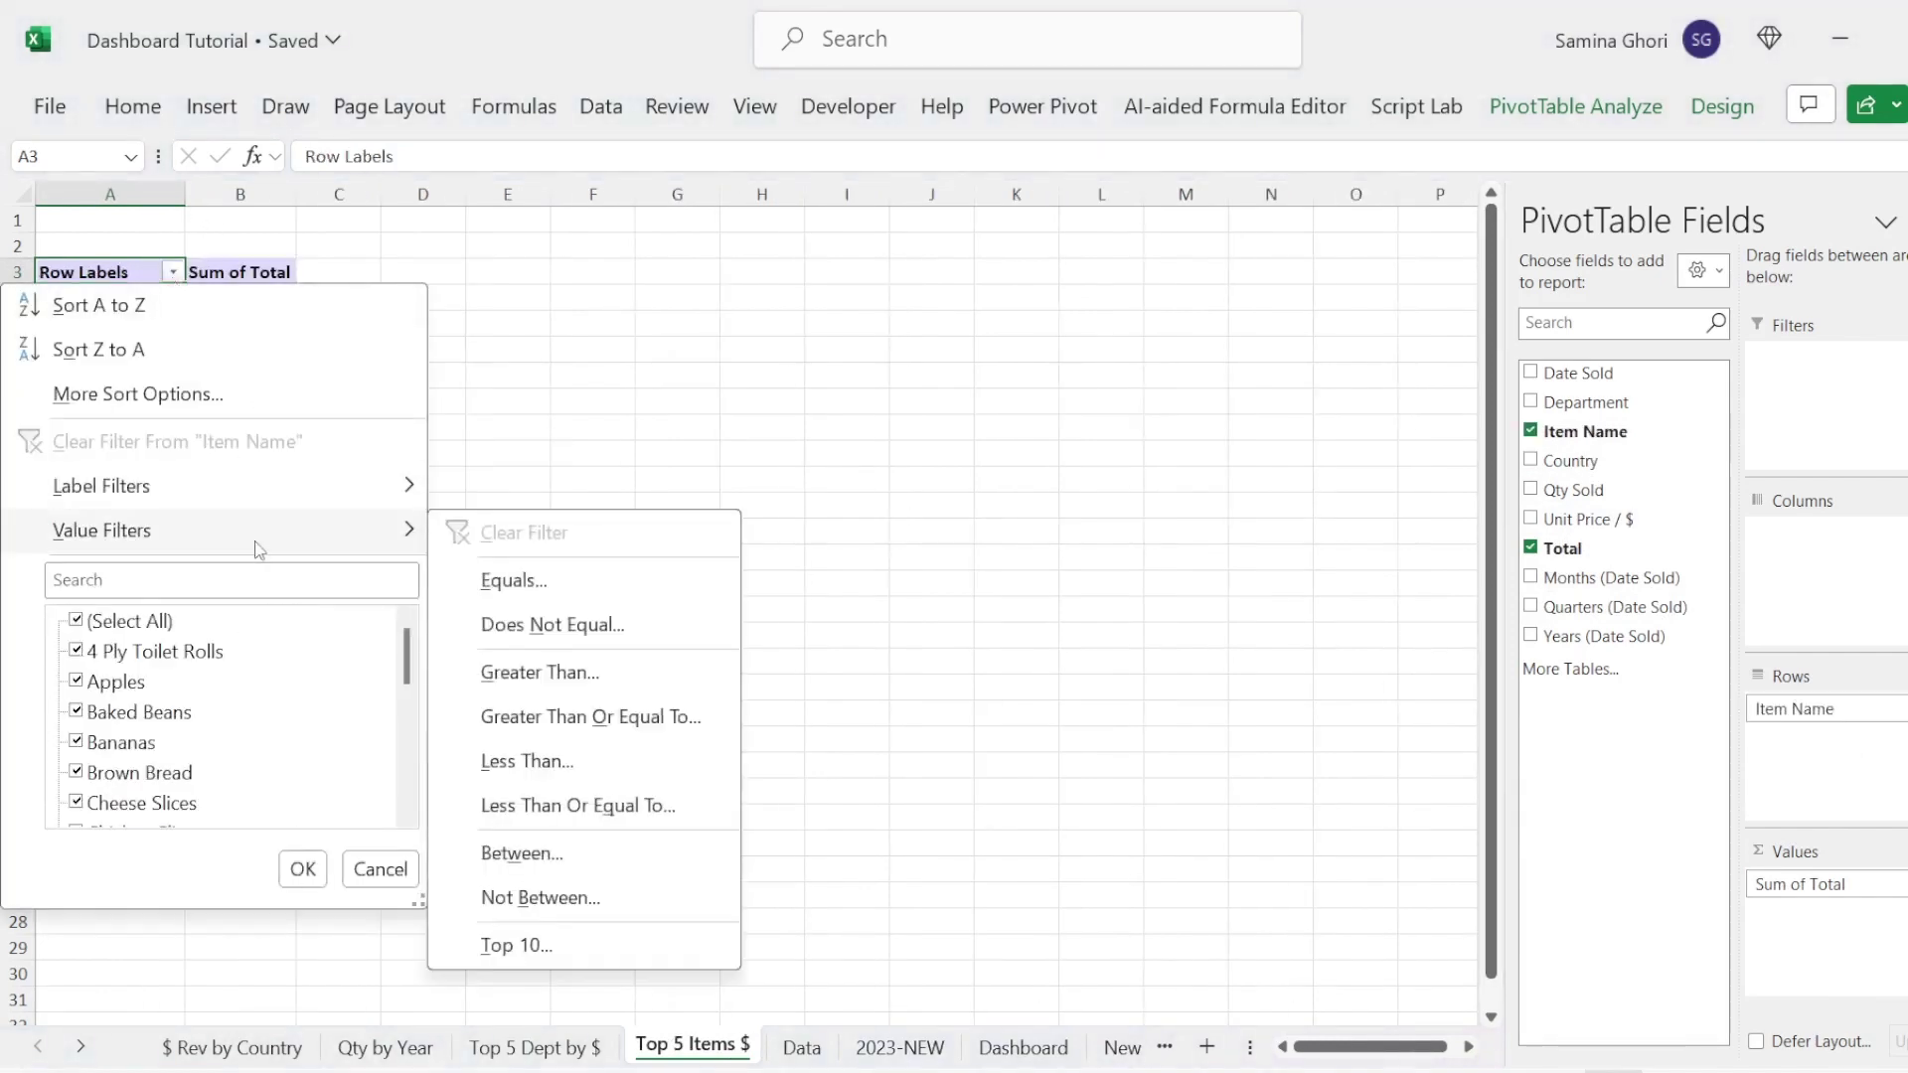
left_click(507, 945)
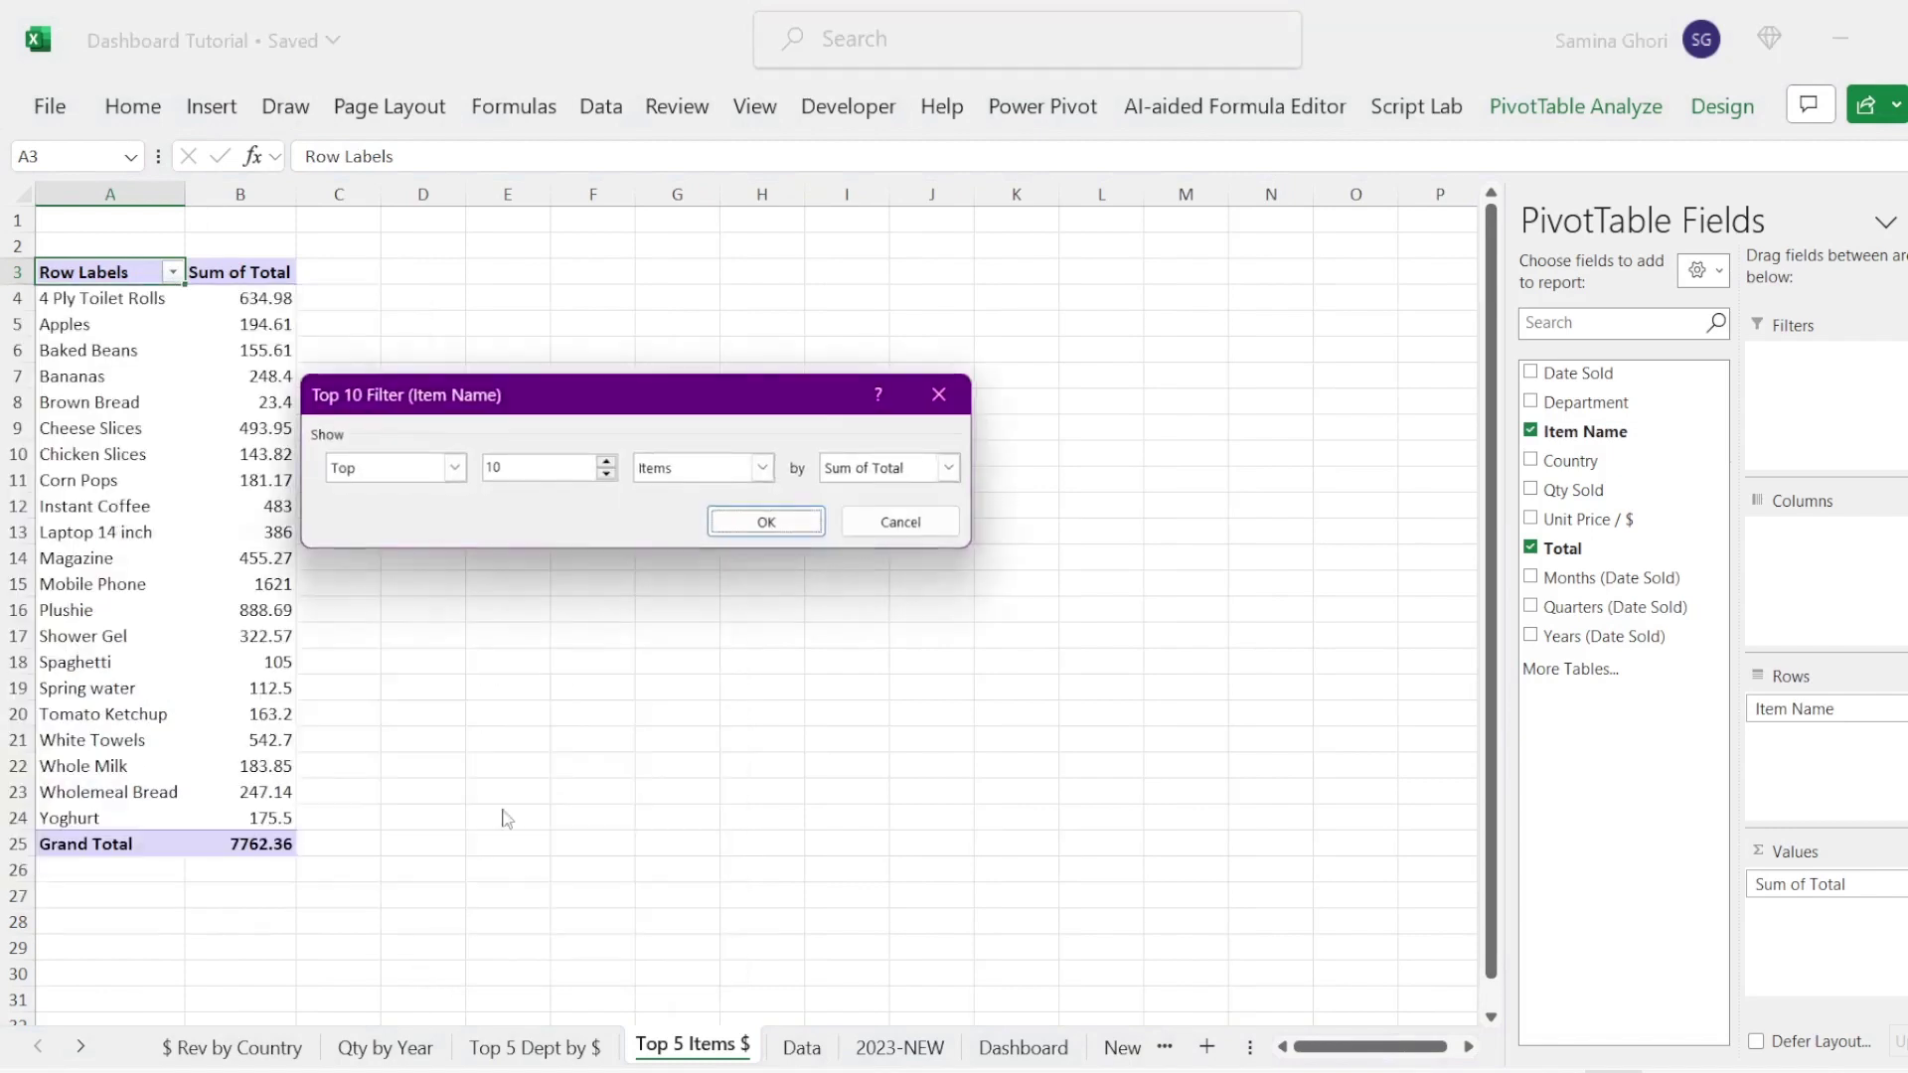
double_click(514, 468)
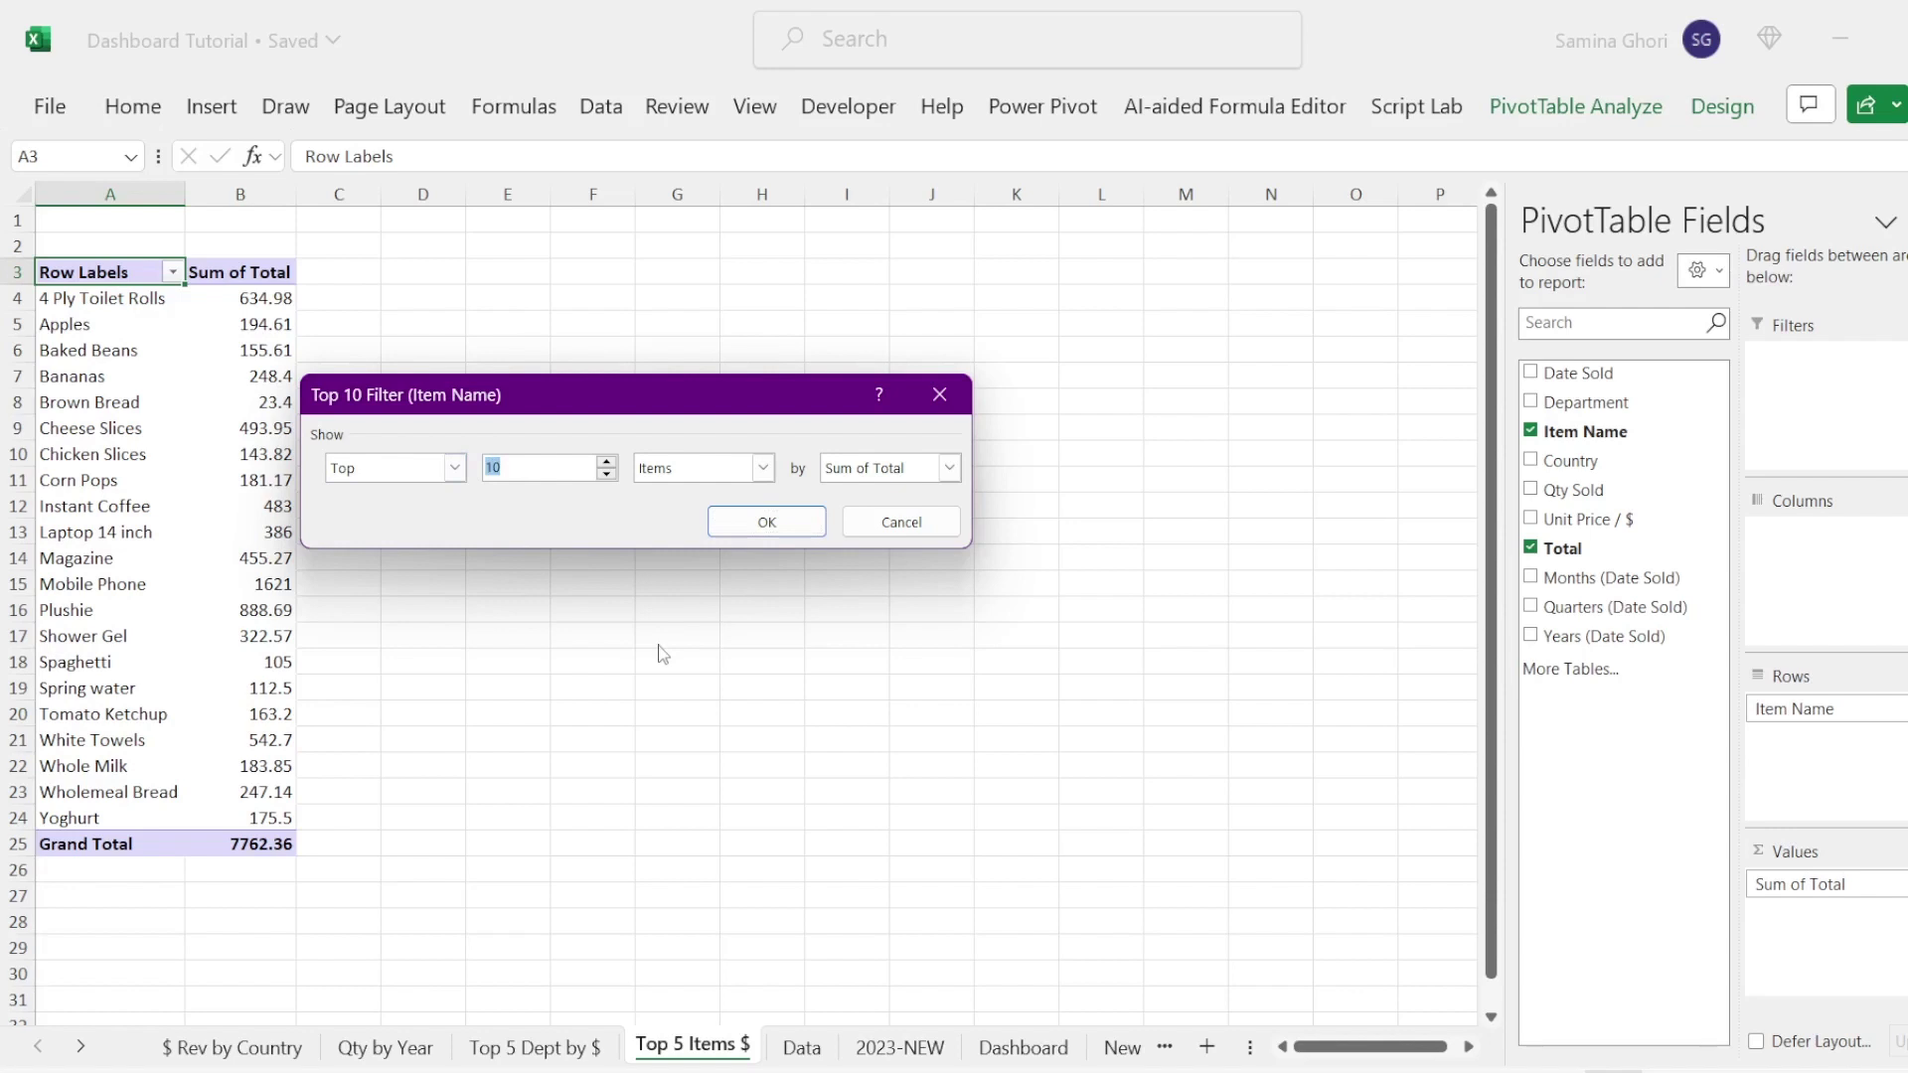
type("5")
left_click(764, 525)
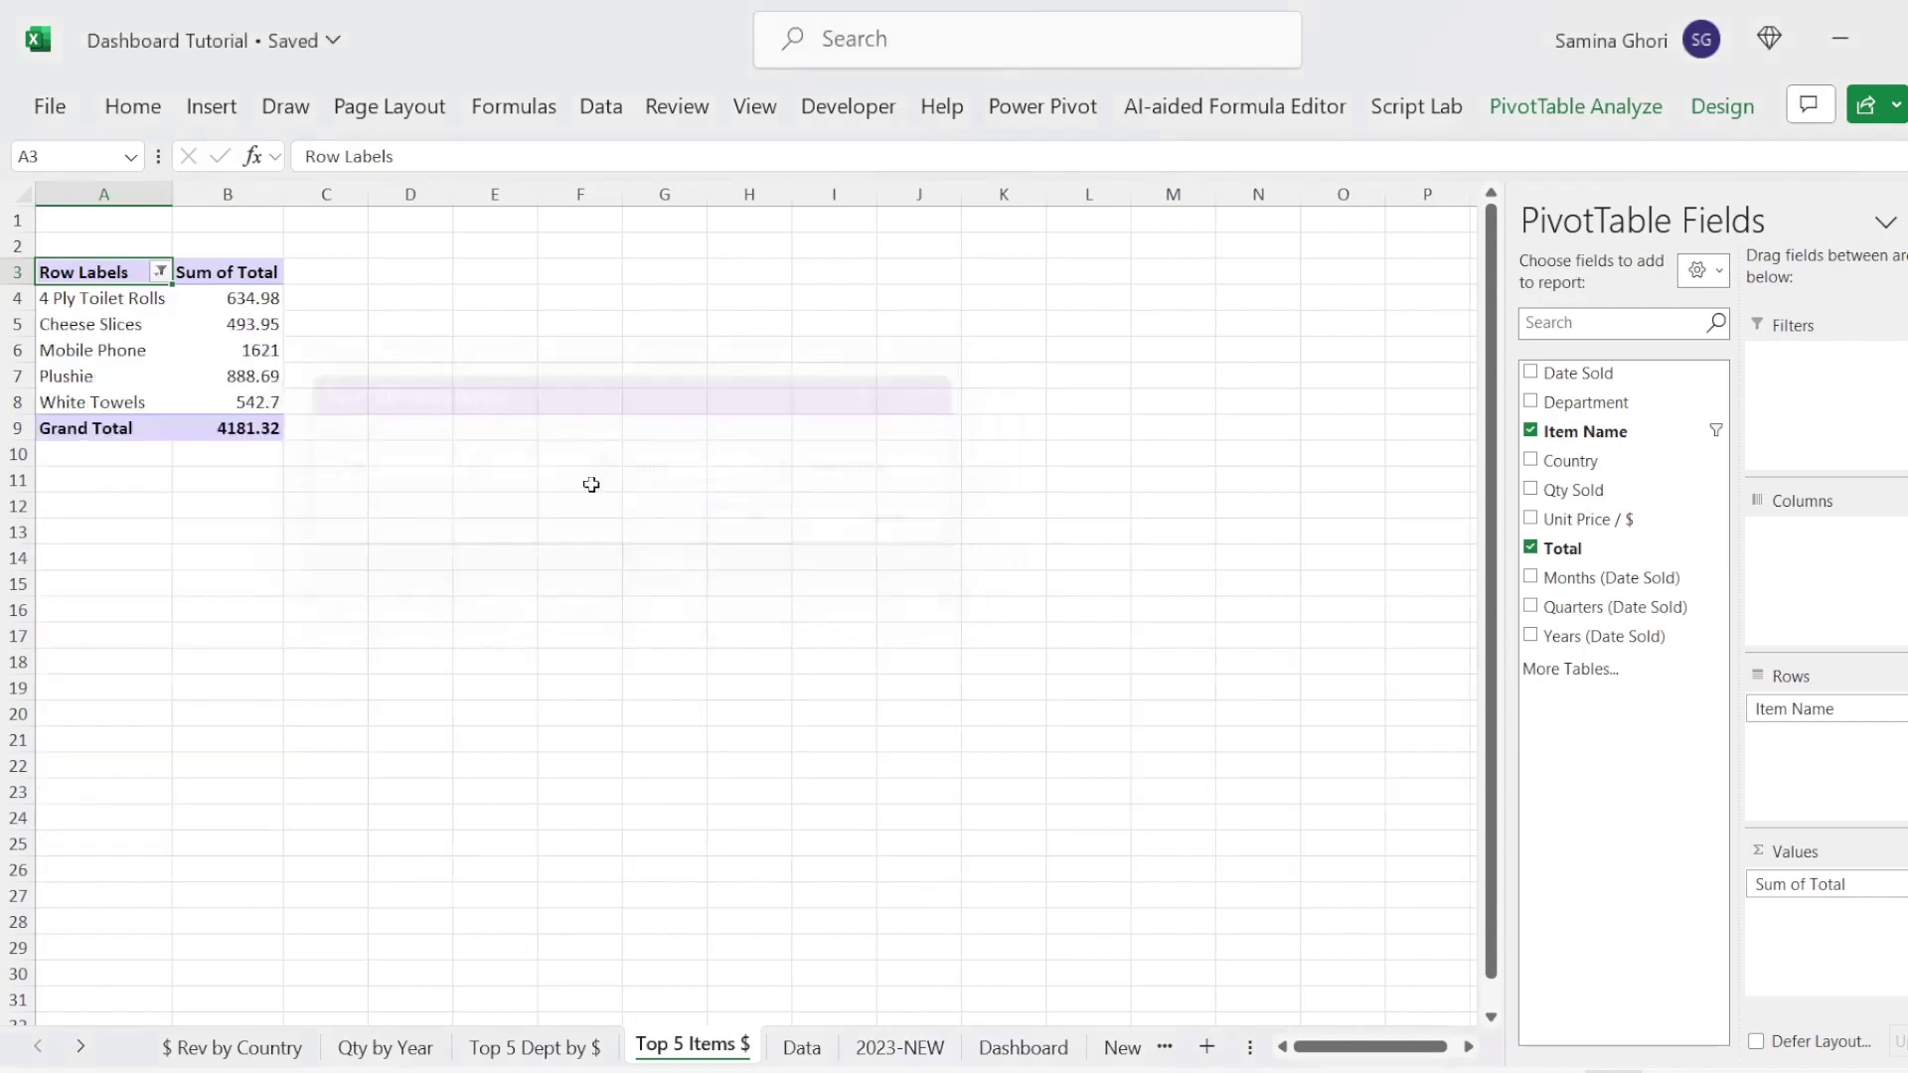
Step: Insert a 2-D pie chart from the Top 5 Items $ PivotTable and move it up beside the table
left_click(228, 325)
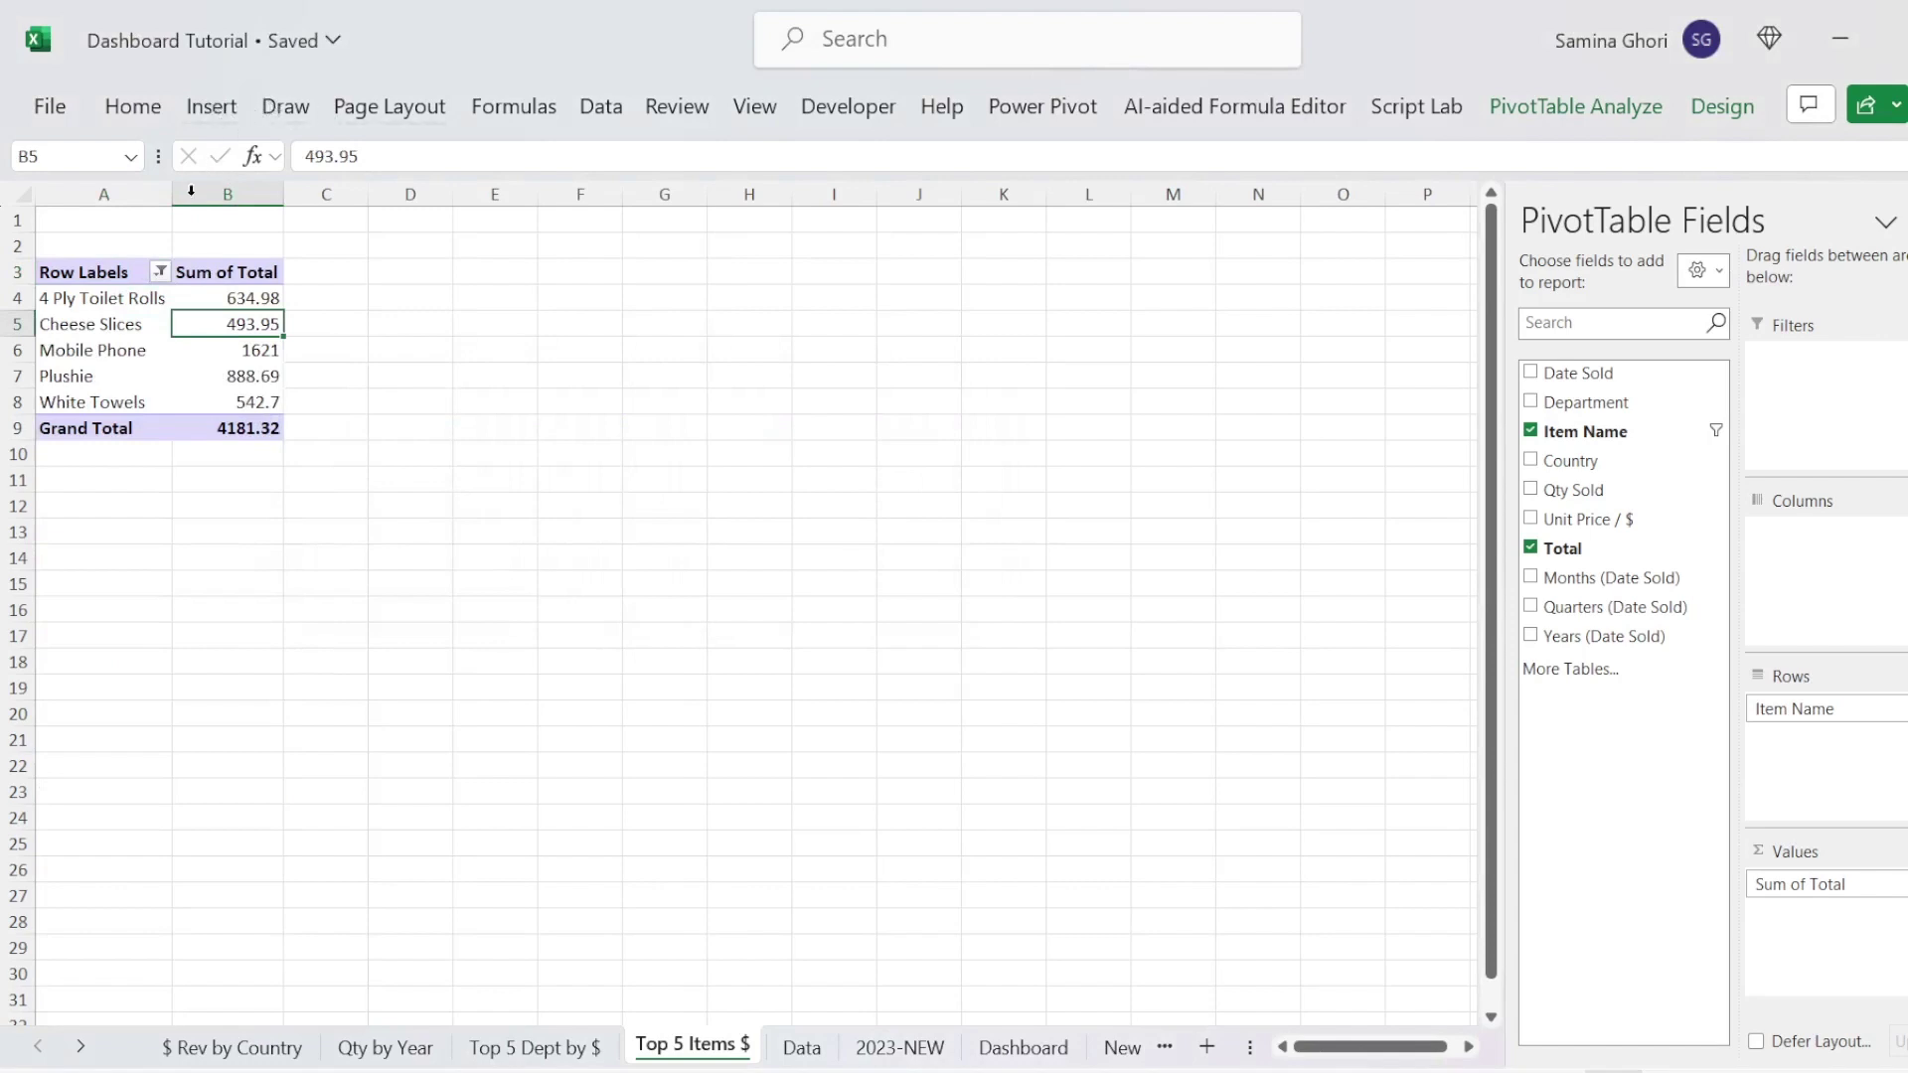
key("Delete")
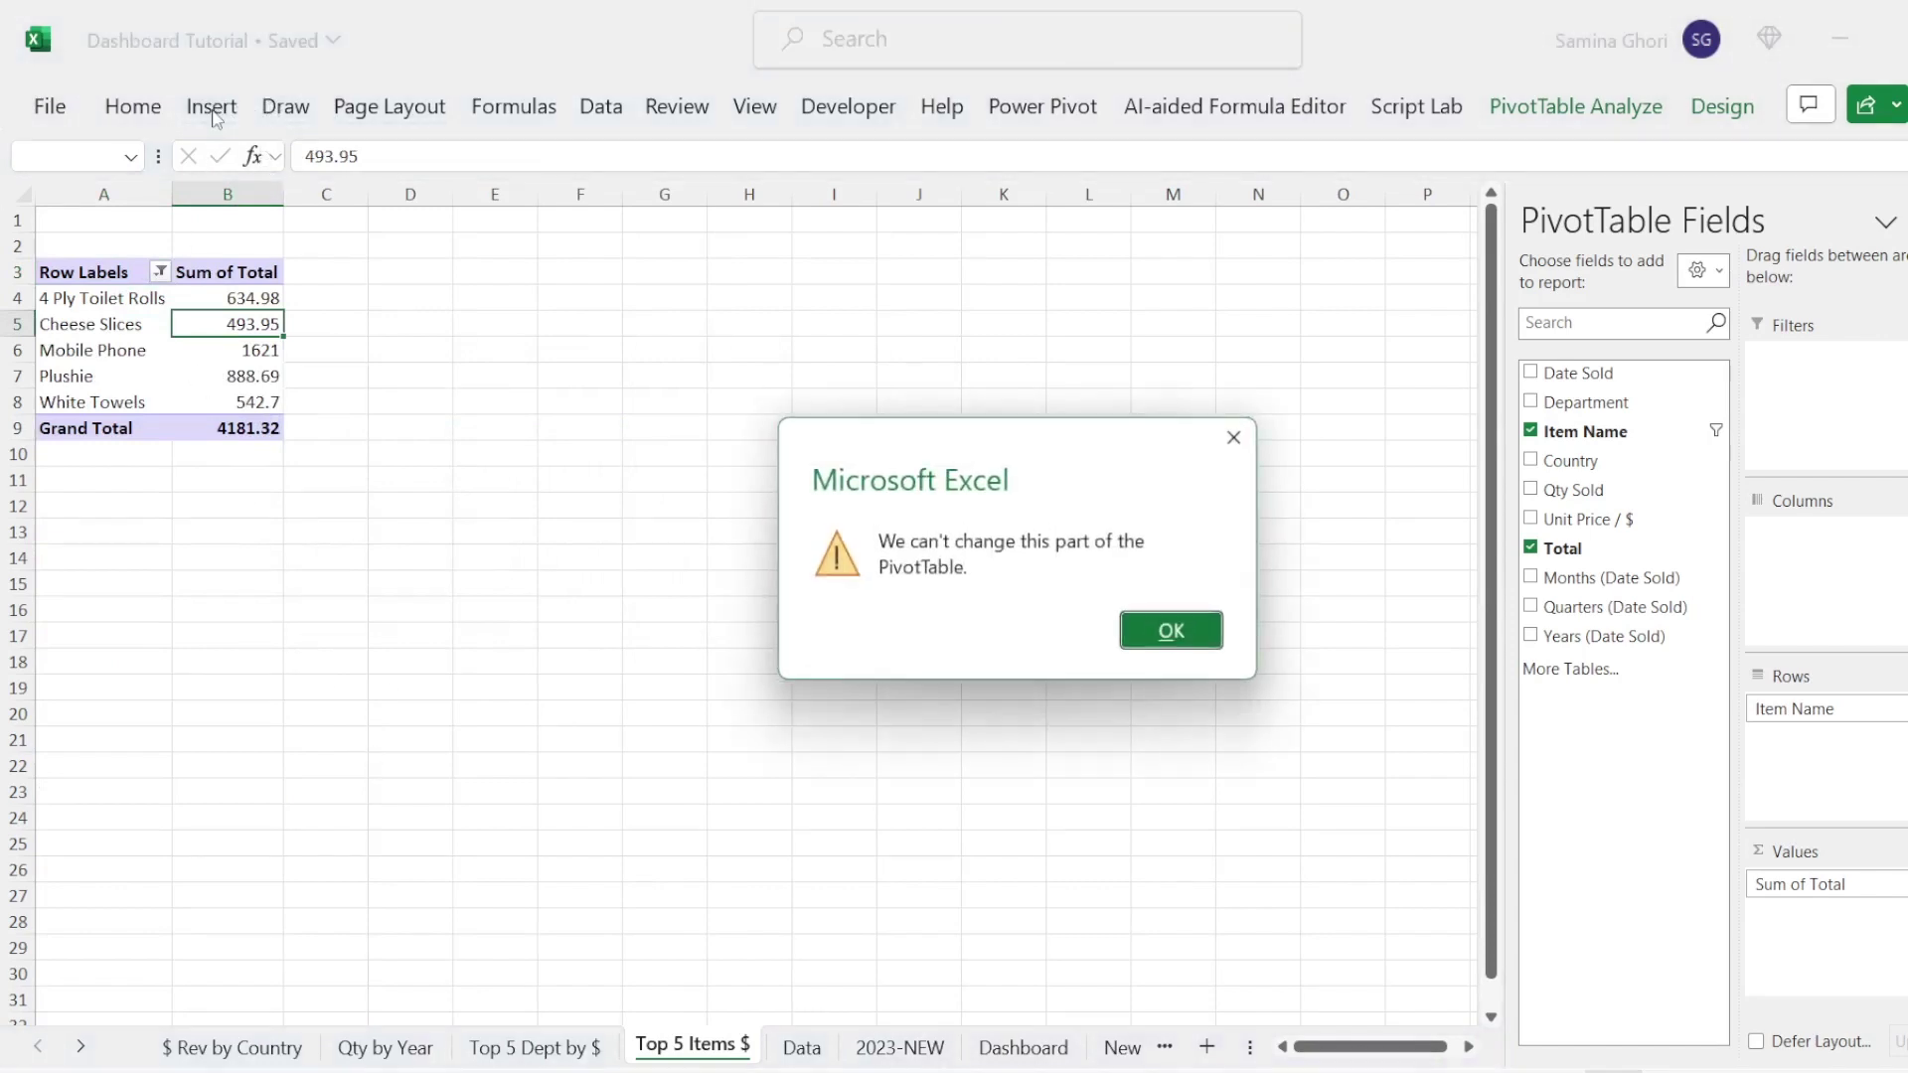
left_click(1218, 643)
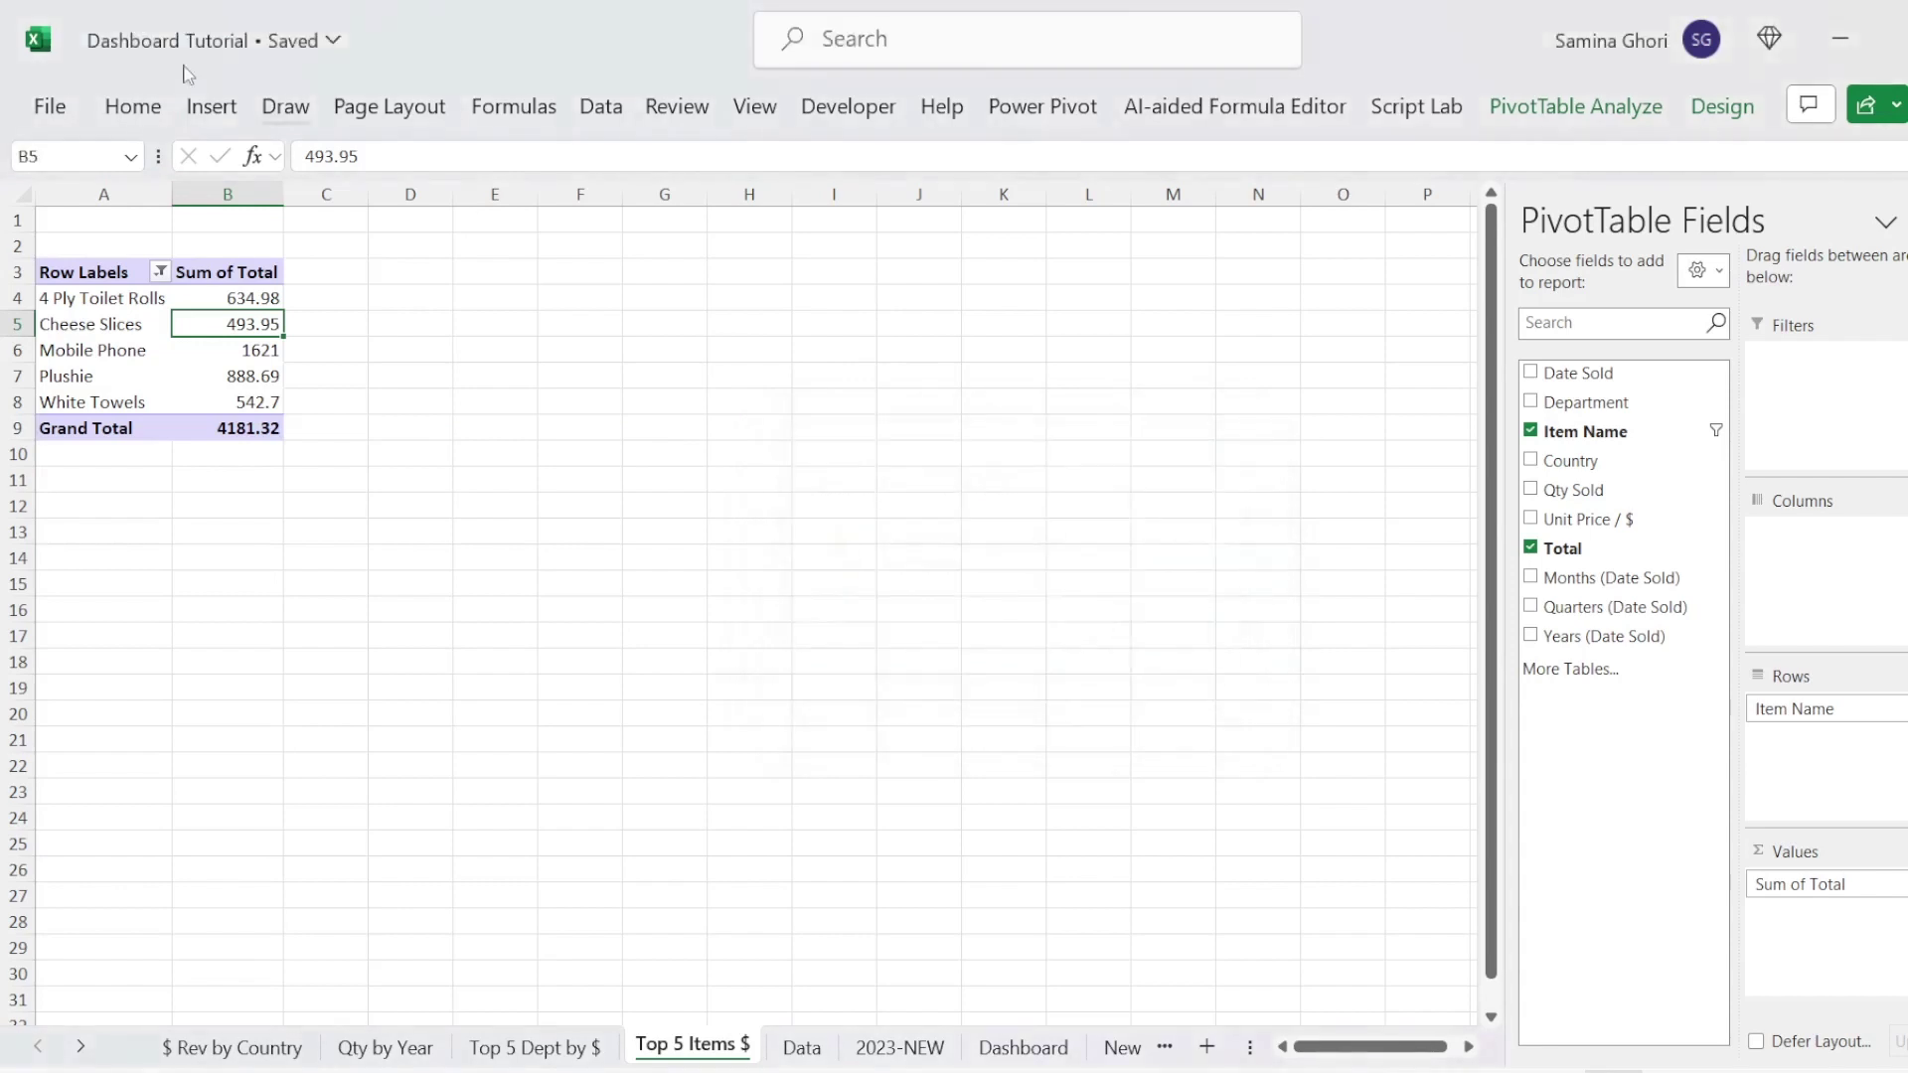
left_click(211, 106)
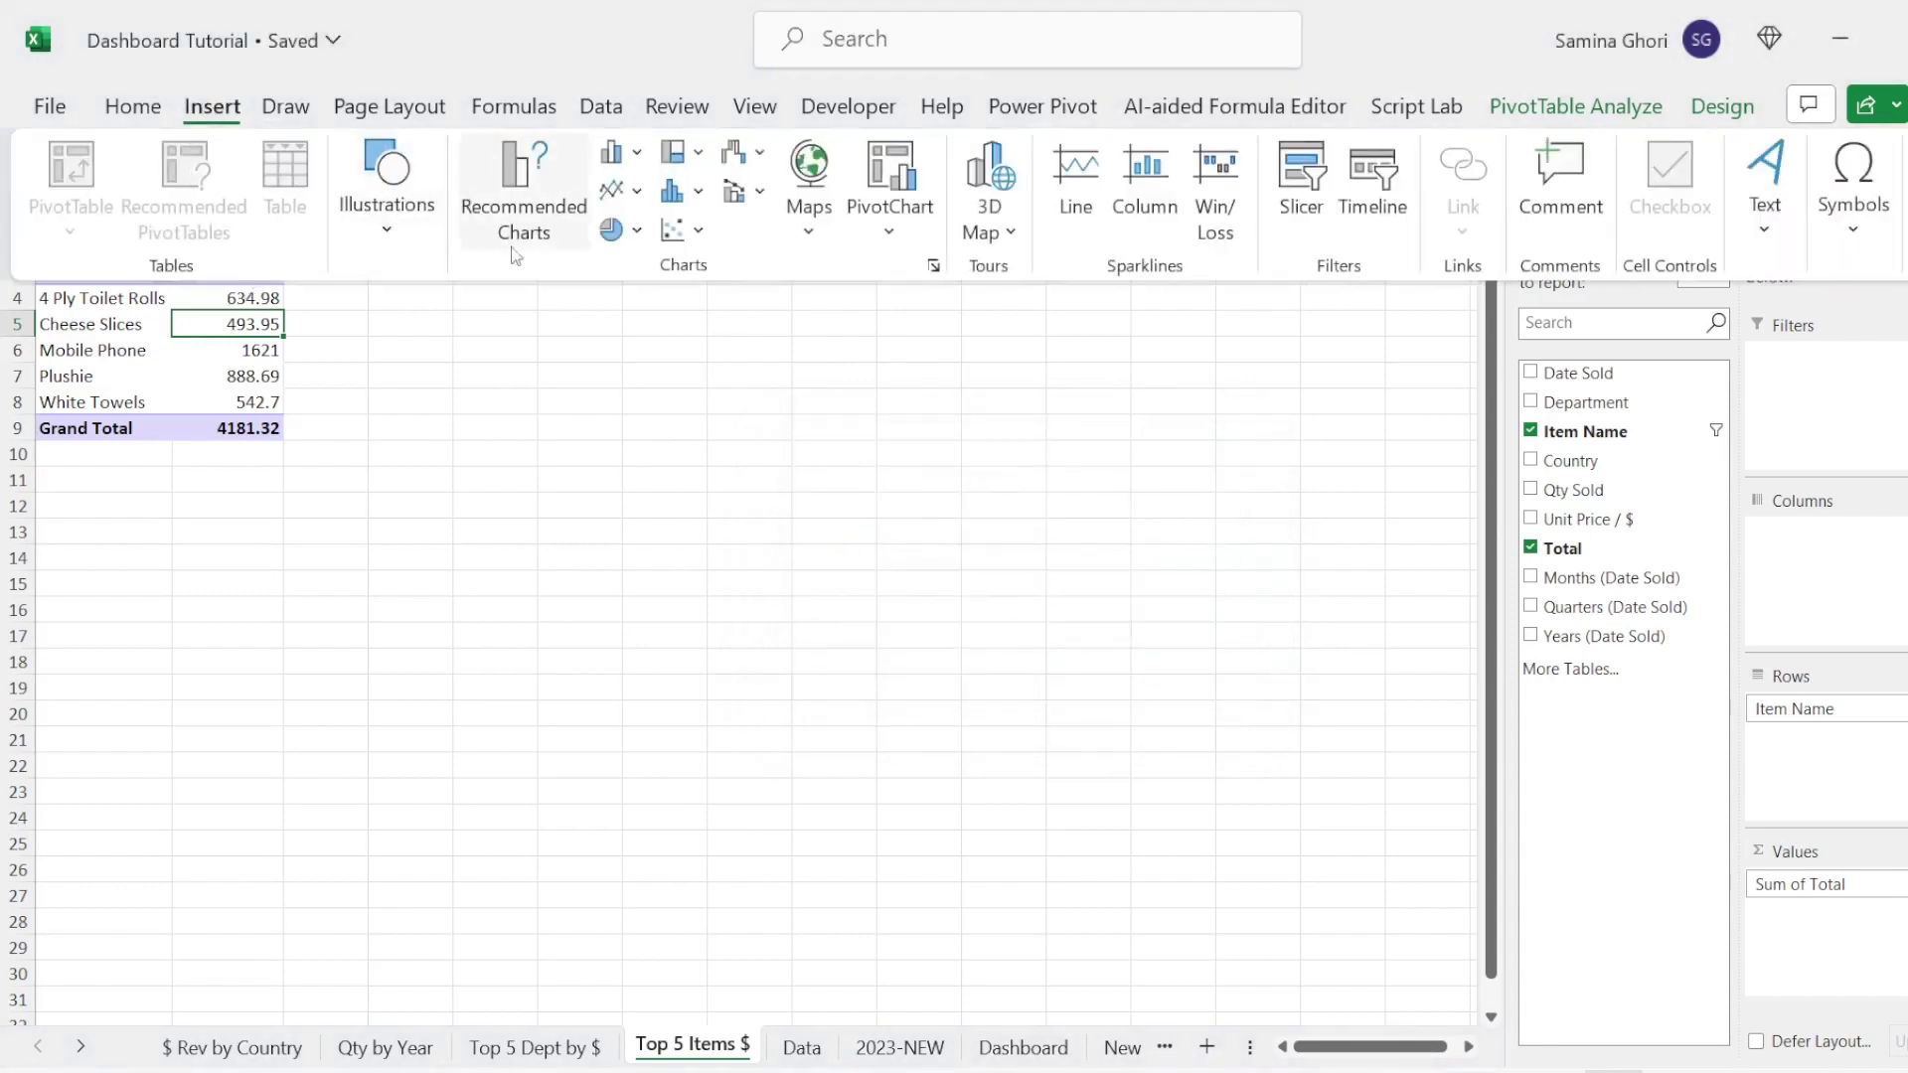
left_click(637, 237)
left_click(639, 340)
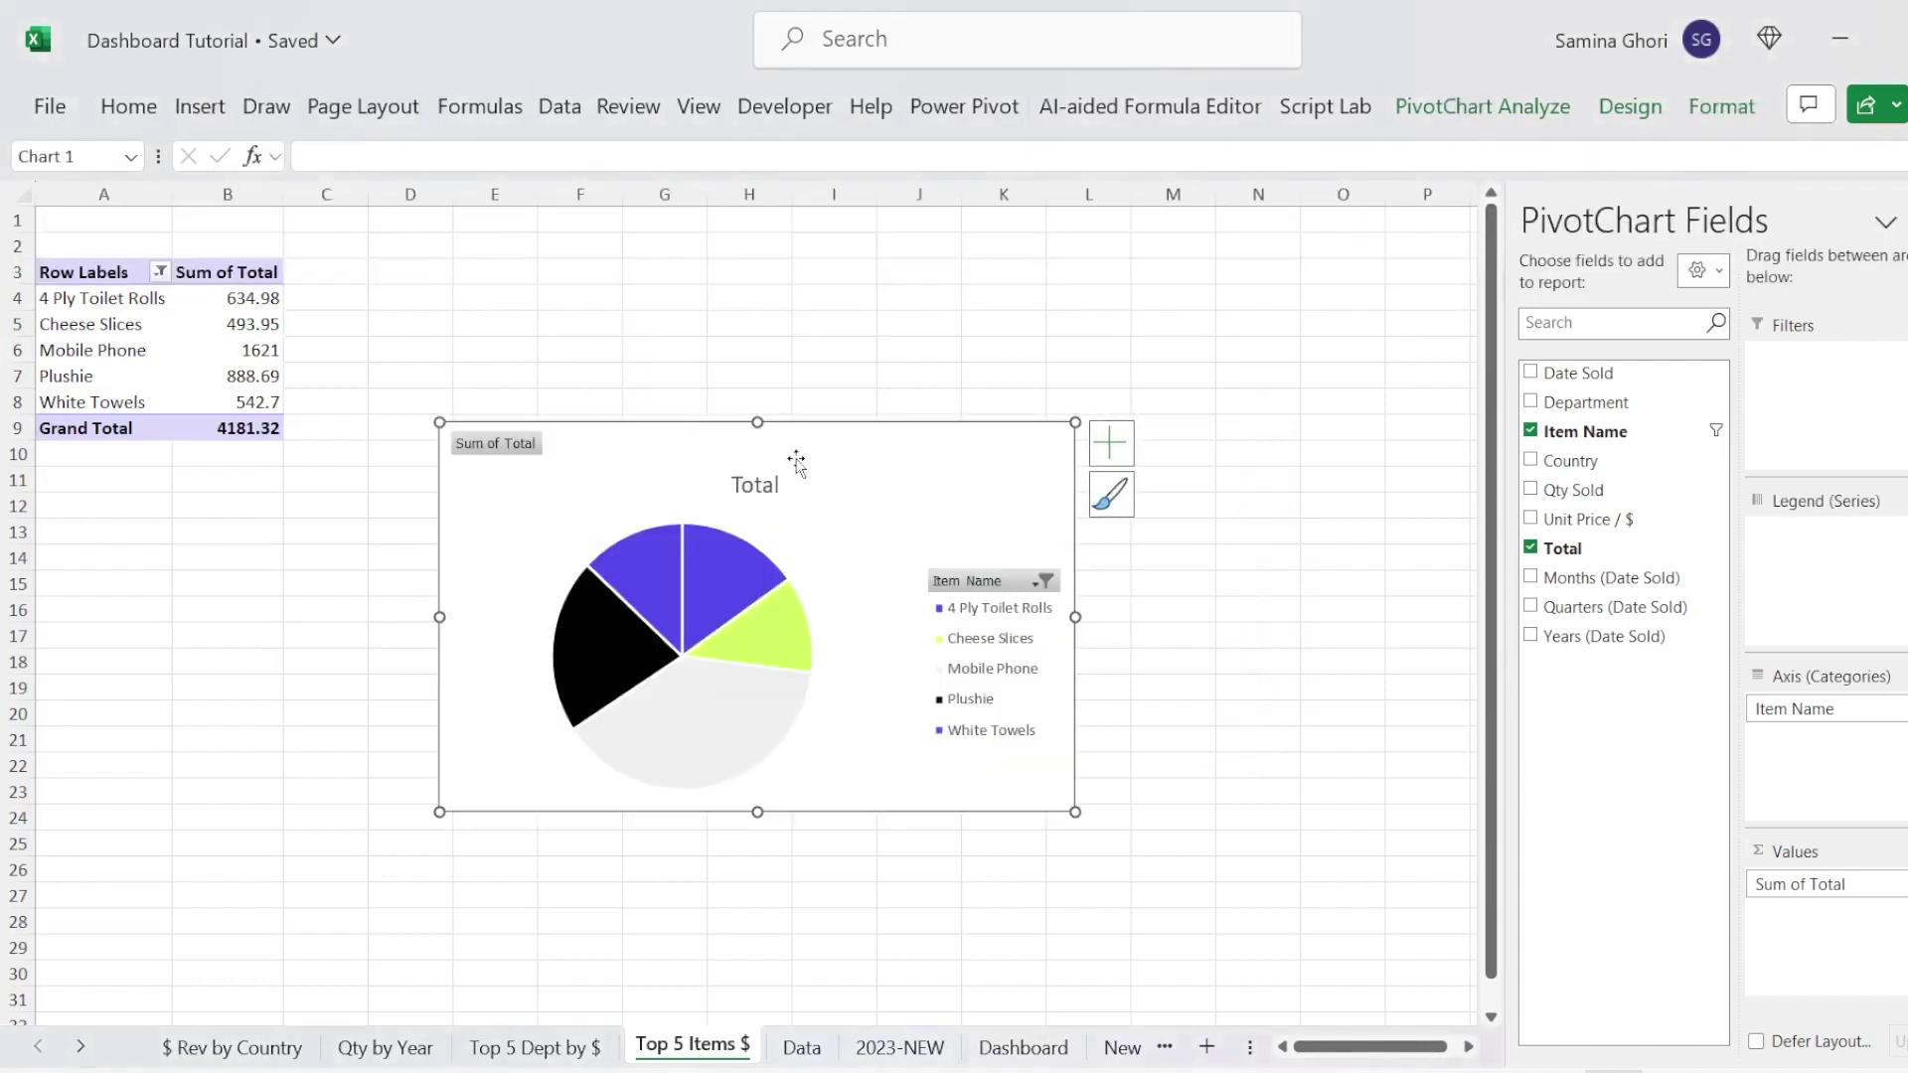
left_click_drag(796, 460, 765, 347)
Step: Hide all field buttons on the pie chart and delete its legend
right_click(907, 475)
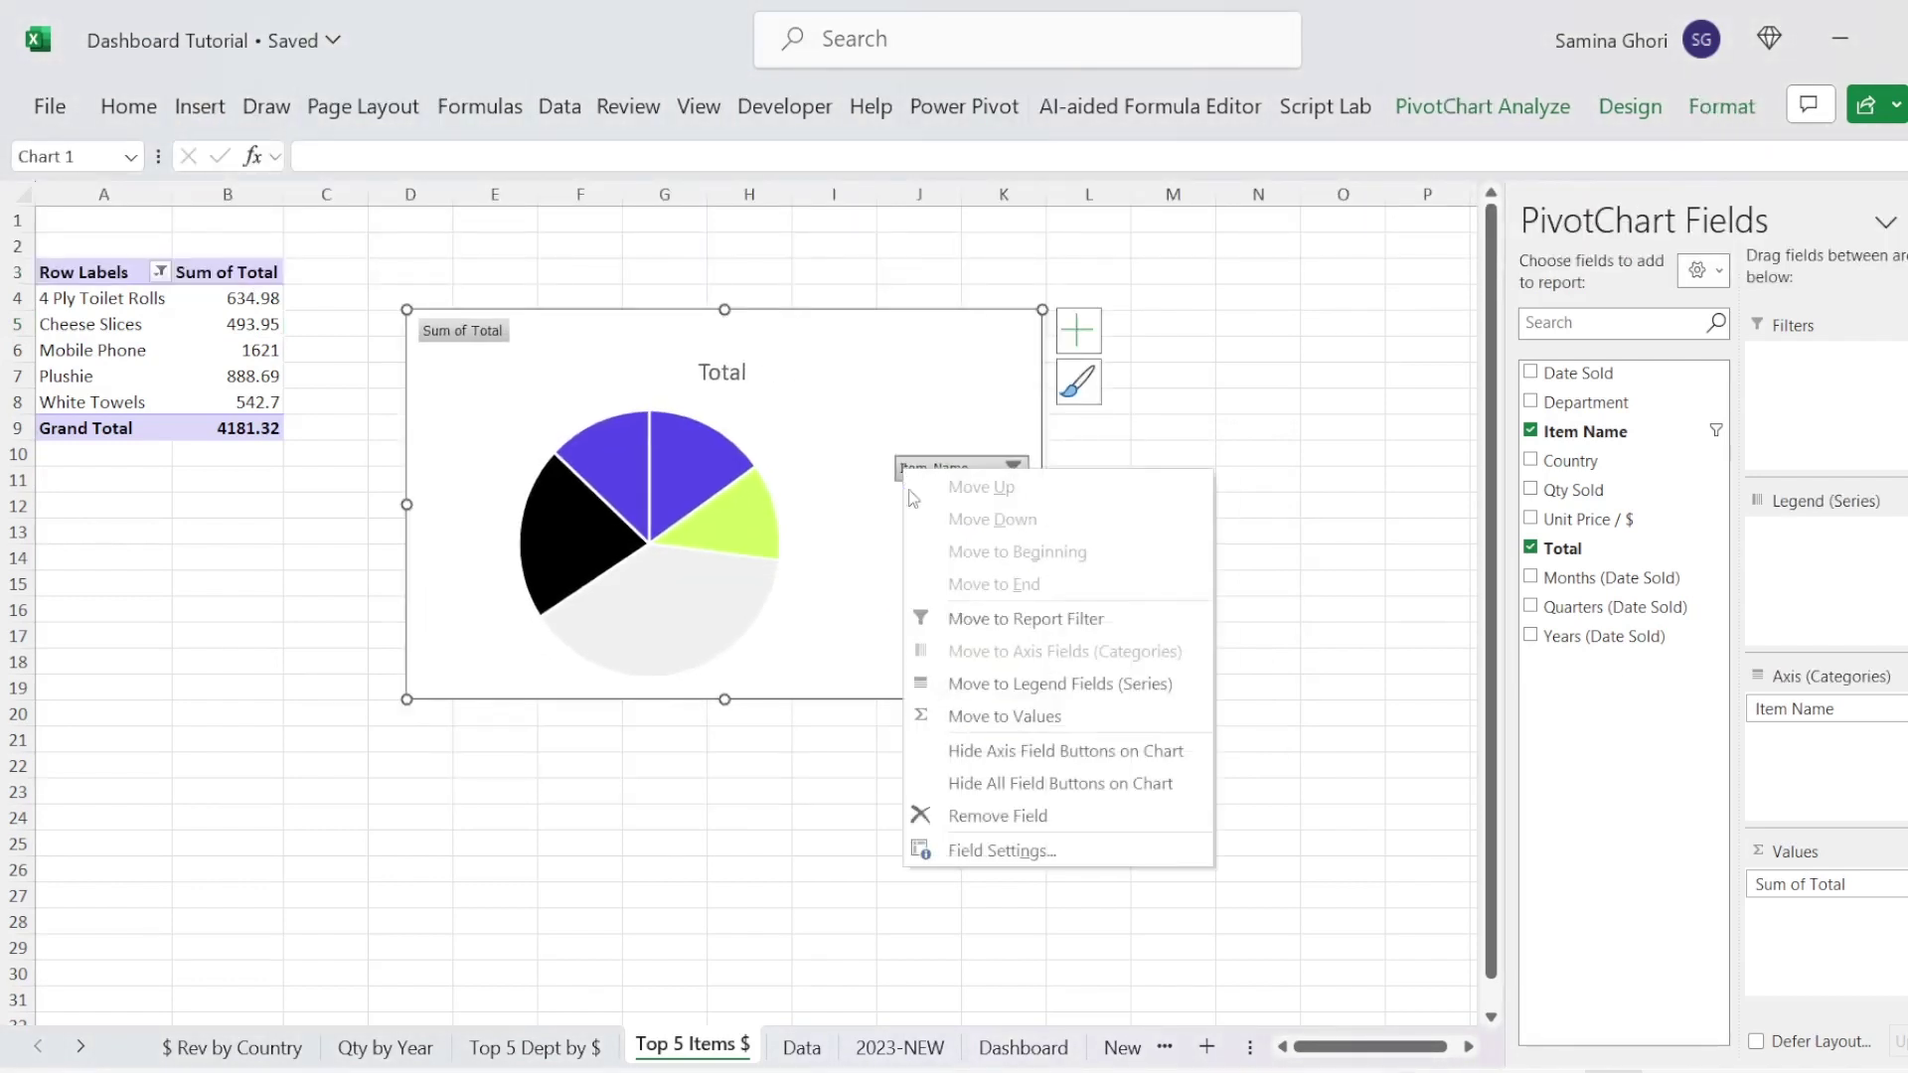
left_click(1003, 779)
left_click(930, 479)
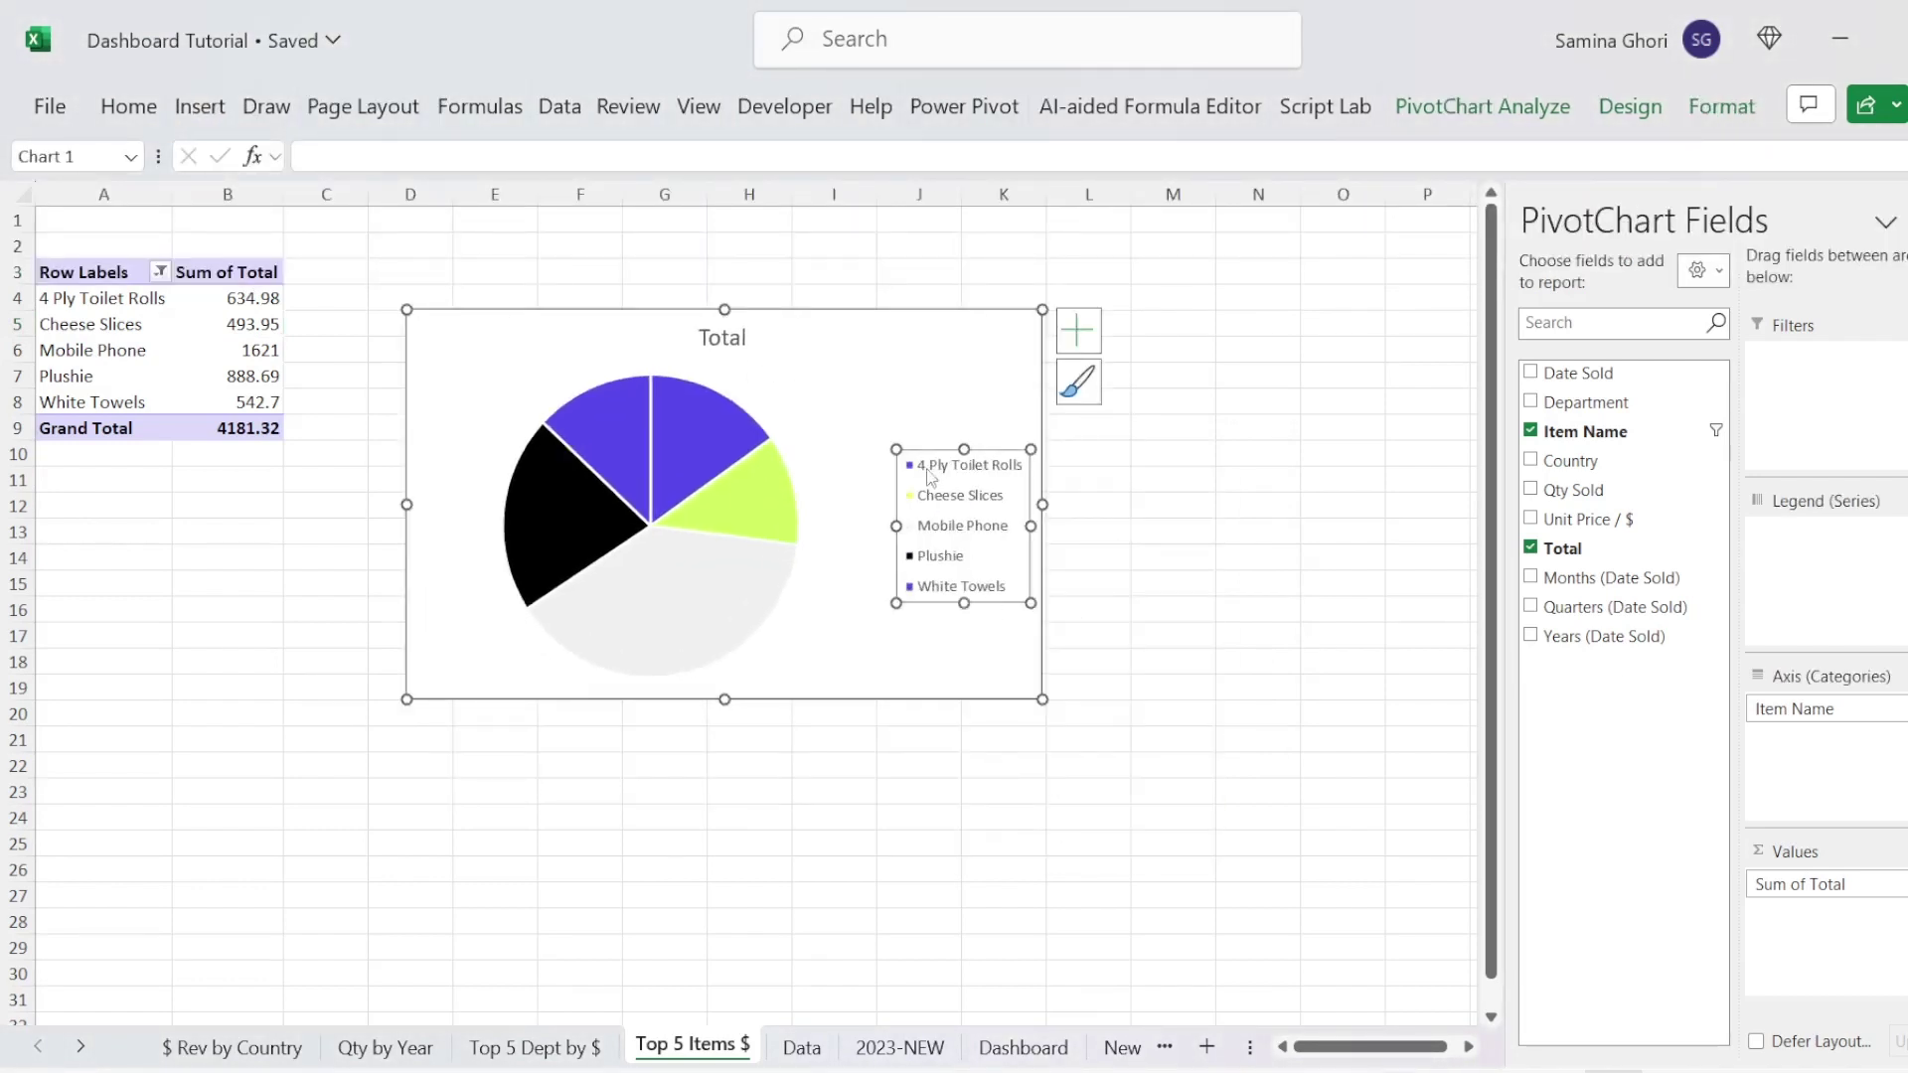
key("Delete")
Step: Add data callouts to the pie chart's Total series
right_click(857, 473)
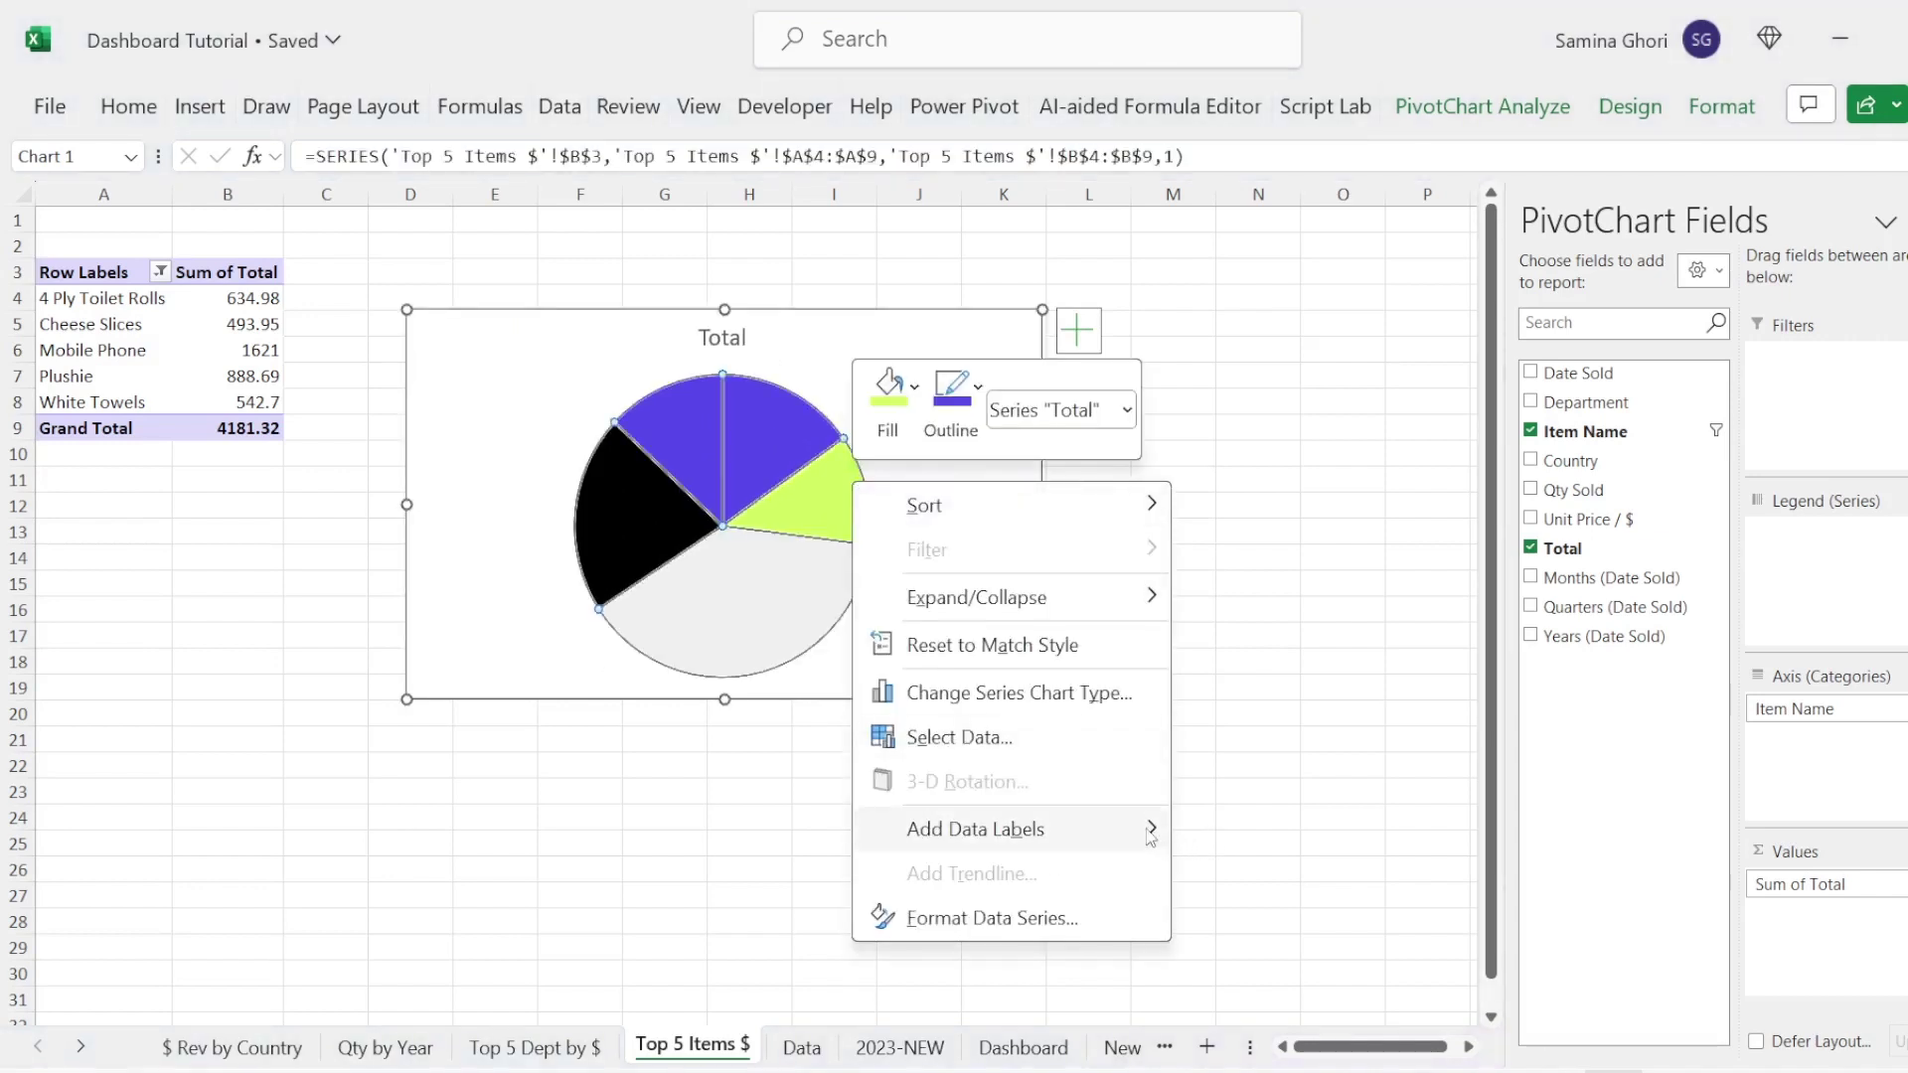
mouse_move(1052, 842)
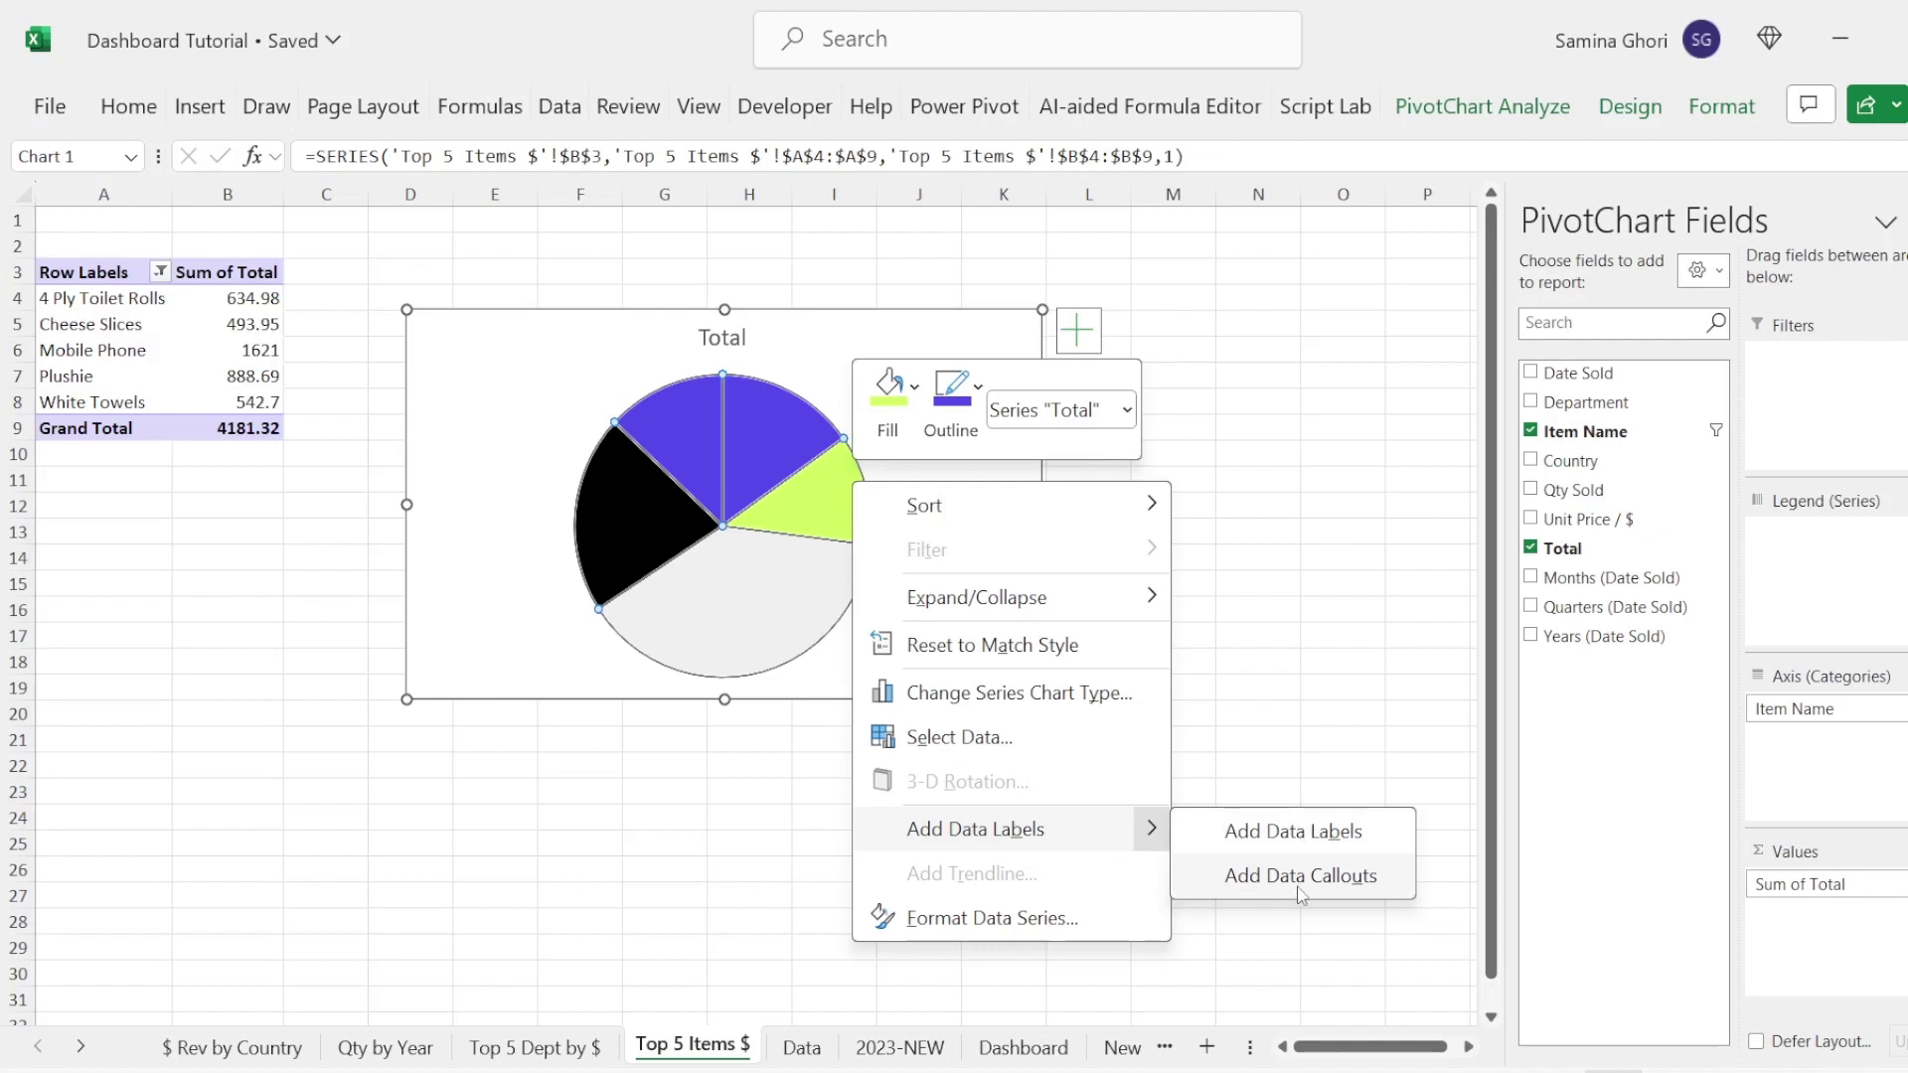
left_click(1300, 878)
left_click(936, 628)
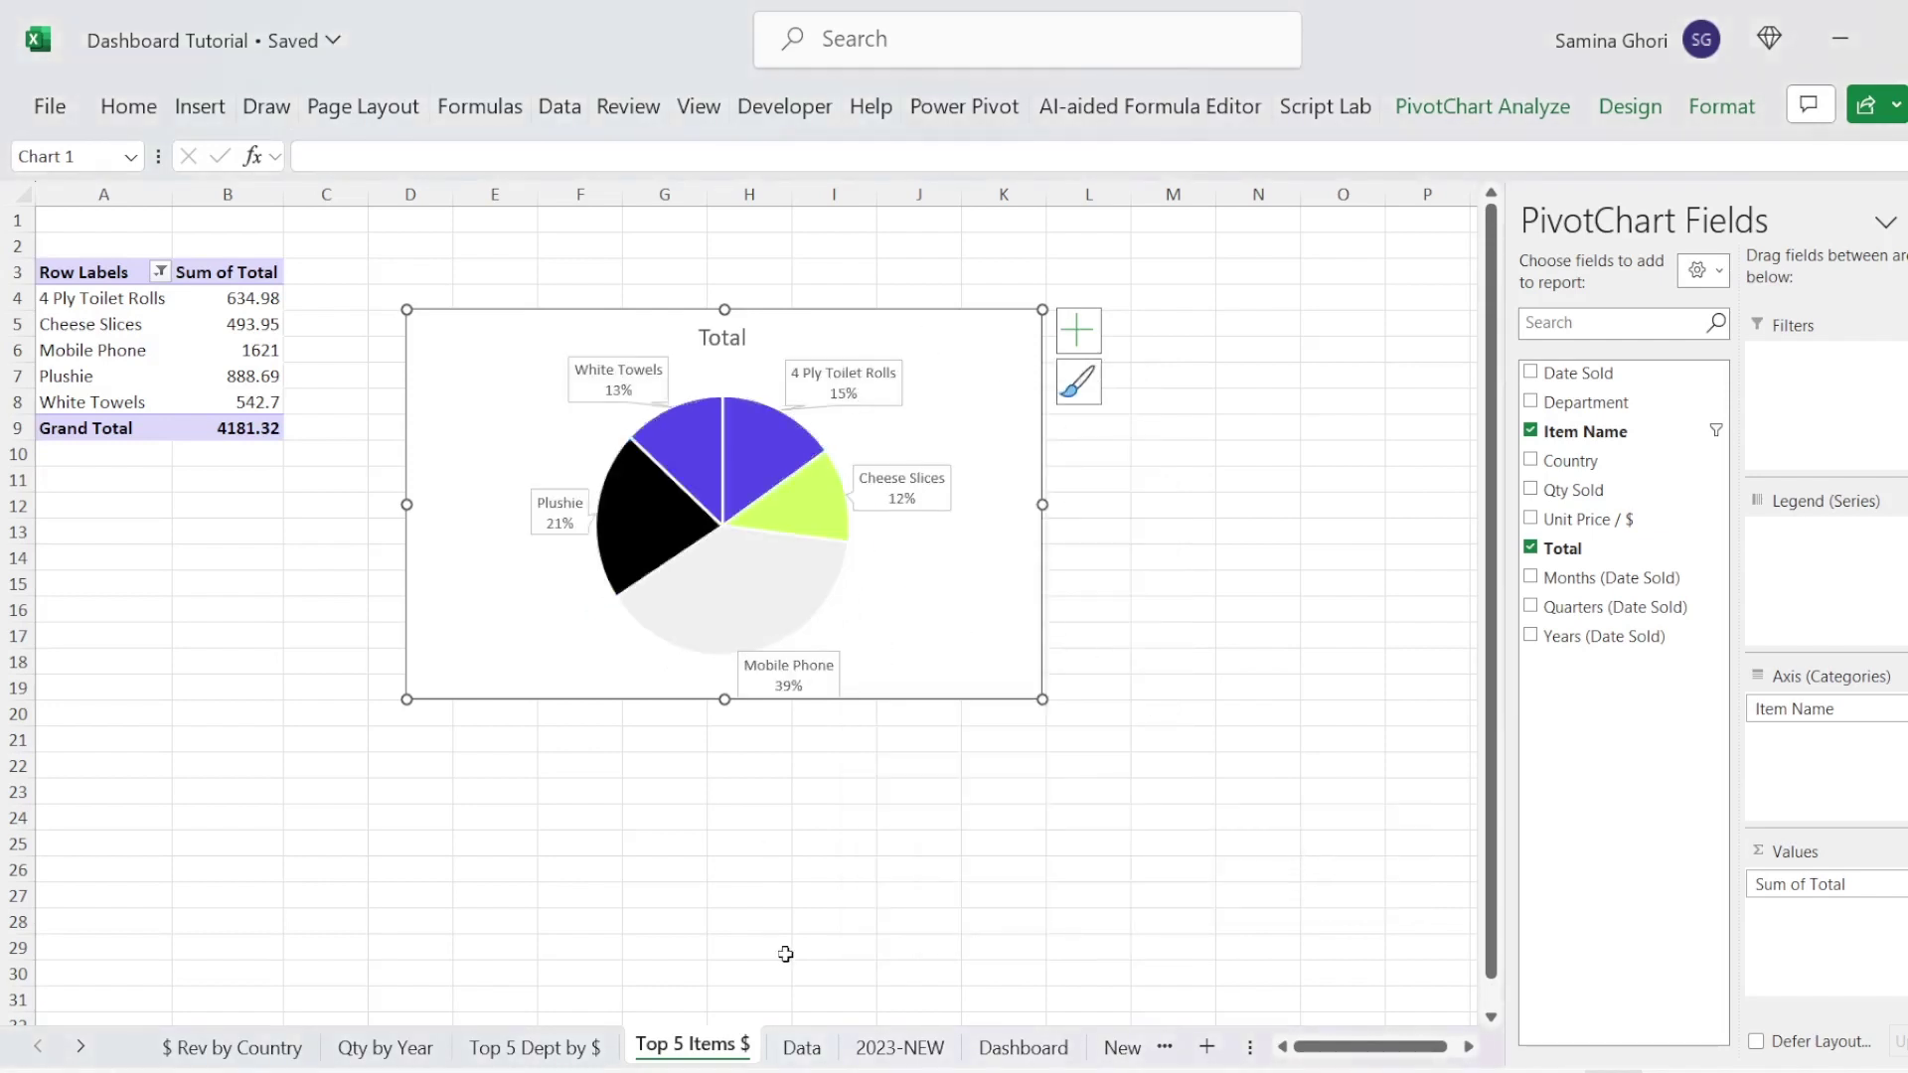
Step: Paste the Top 5 Items pie chart into the New Dashboard sheet beside the doughnut chart, below the line chart
left_click(1122, 1049)
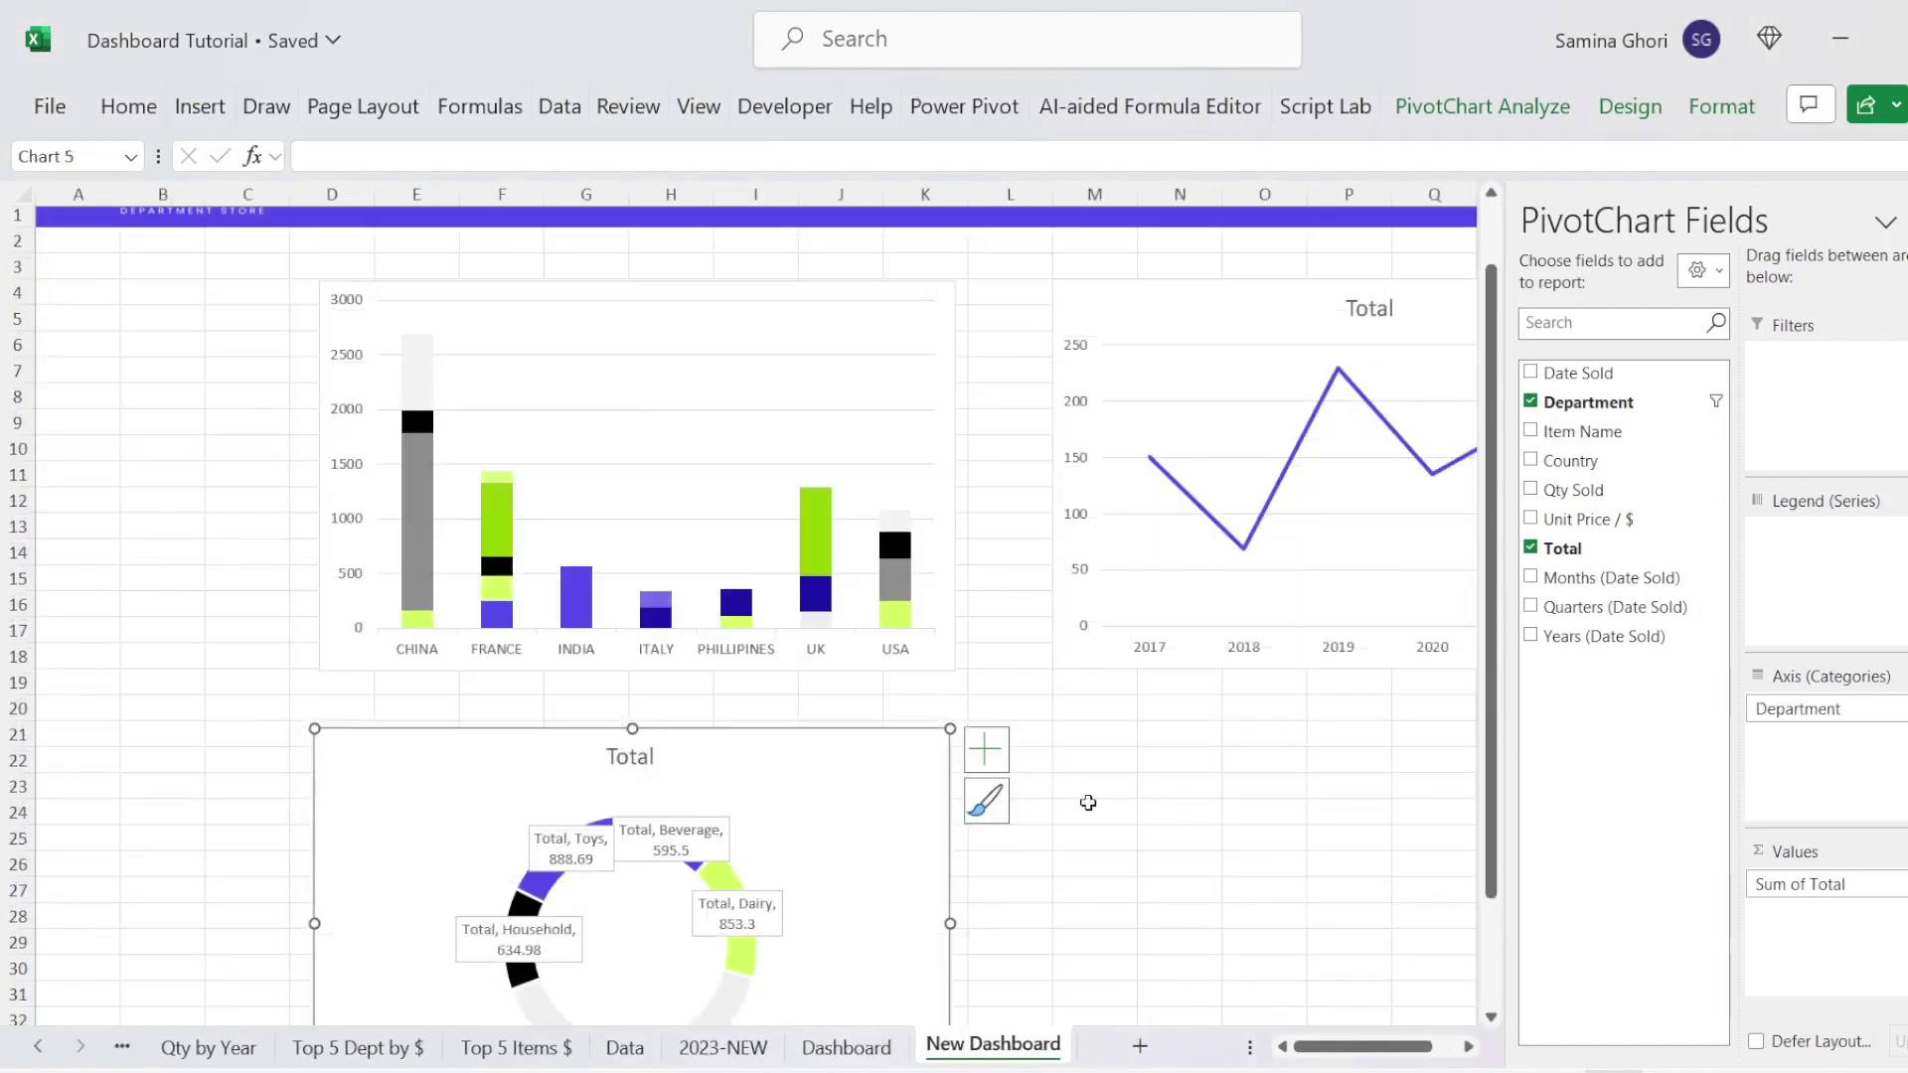
left_click(1101, 740)
key("ctrl+v")
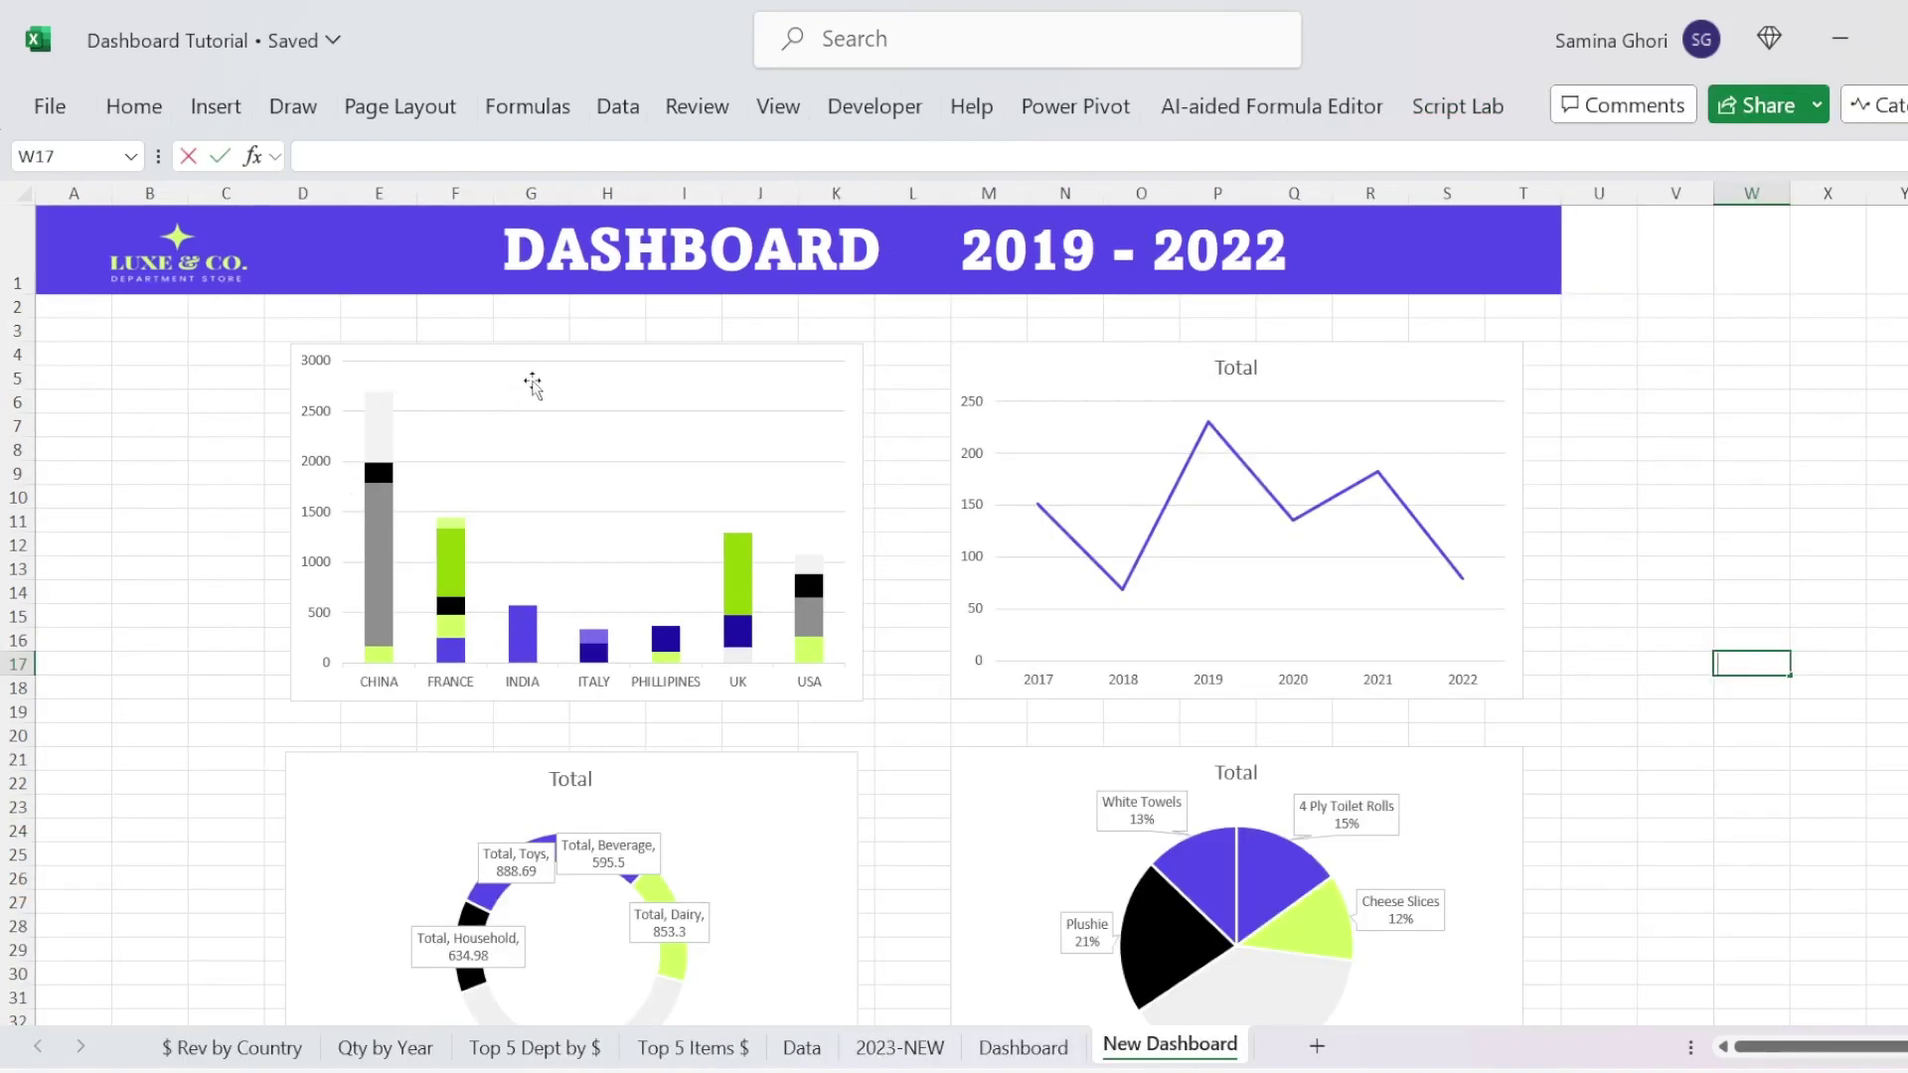
Step: Insert a Date Sold timeline for the stacked column chart of revenue by country
left_click(605, 360)
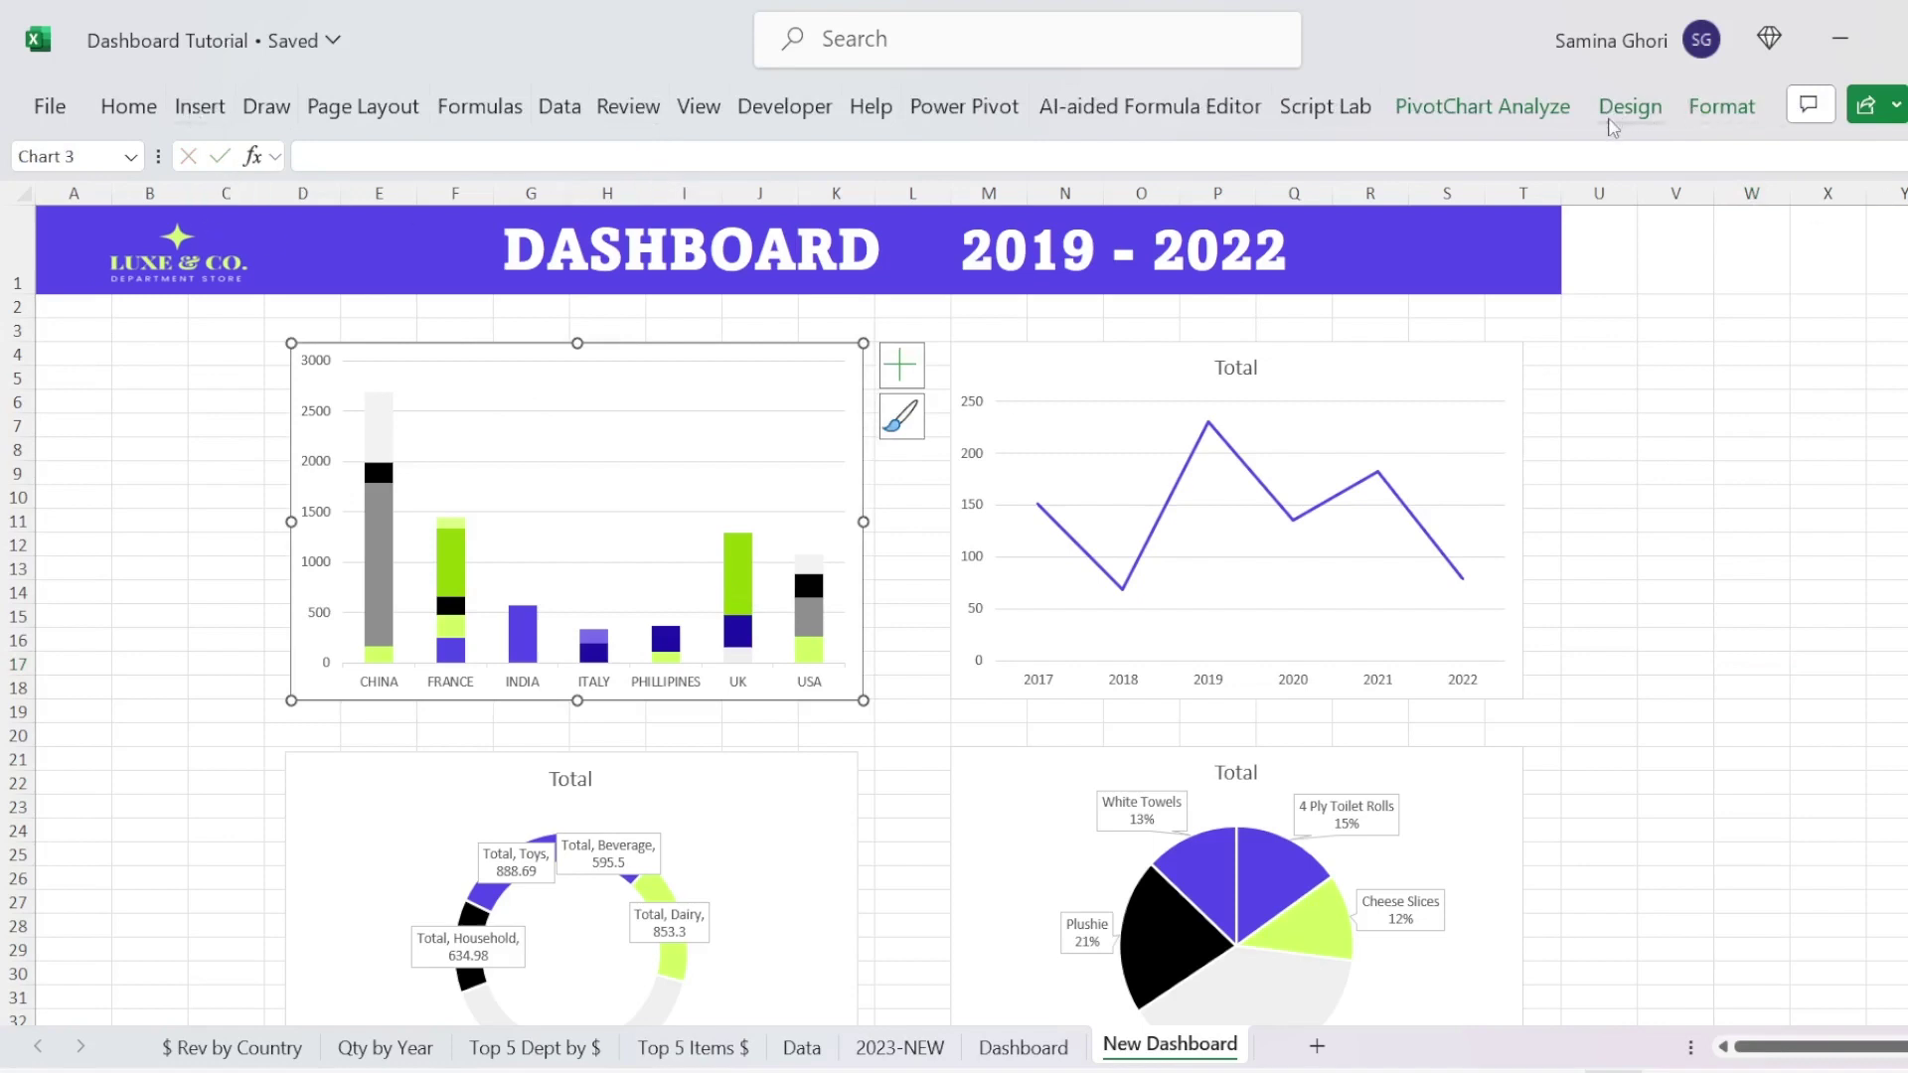
left_click(1441, 156)
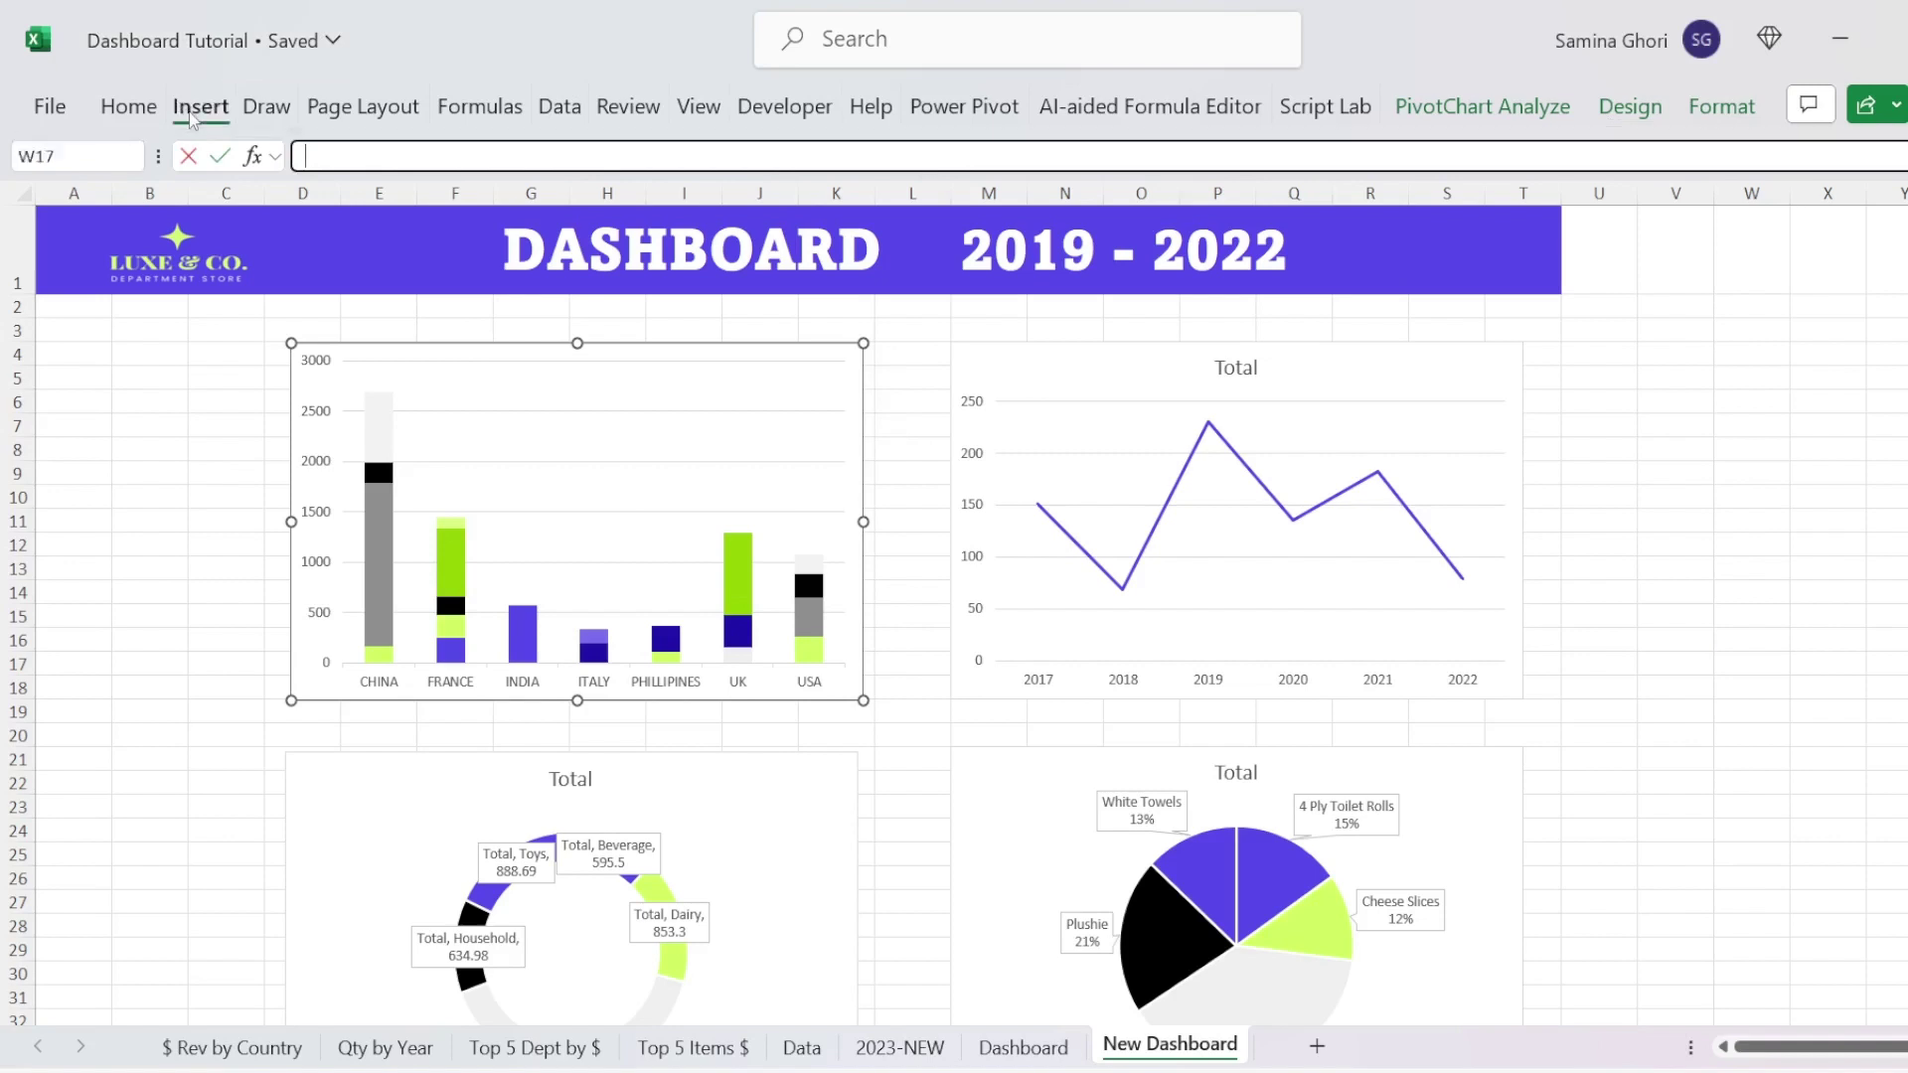
left_click(193, 112)
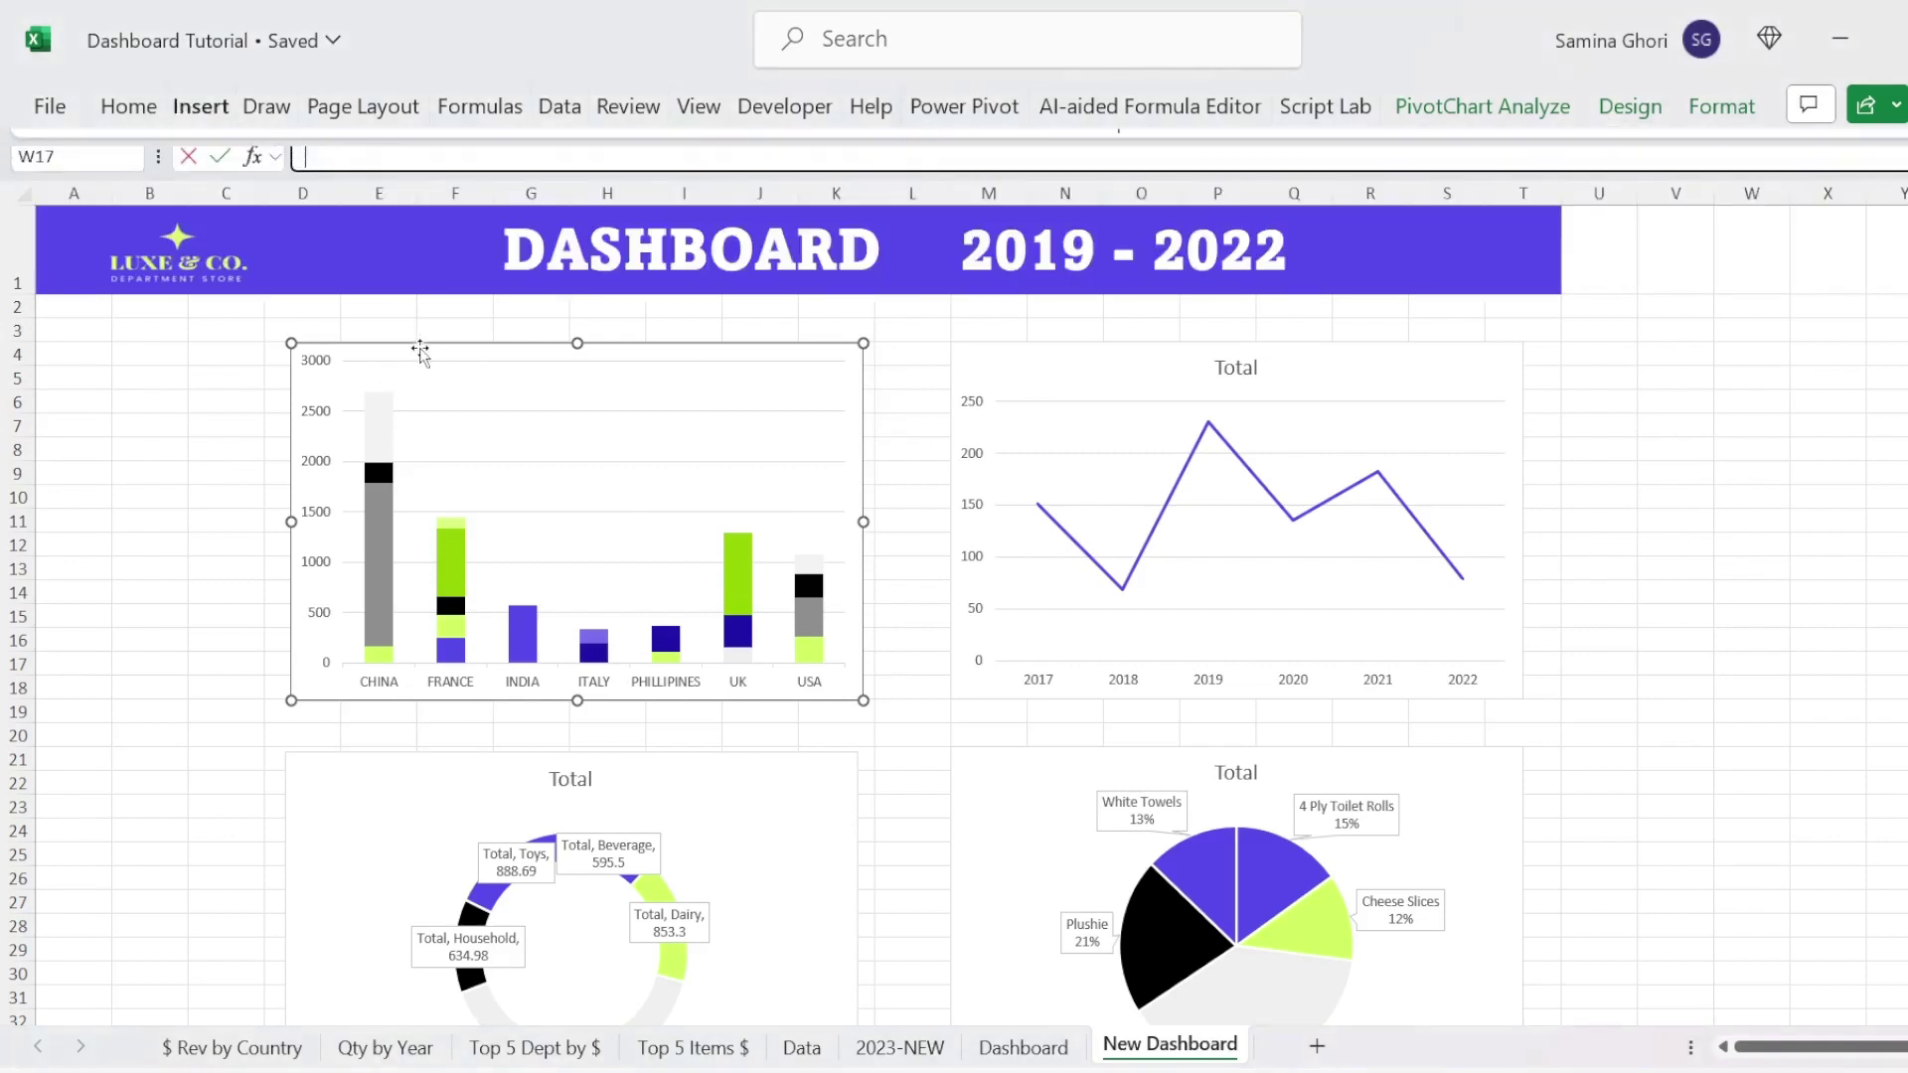
left_click(416, 346)
left_click(200, 106)
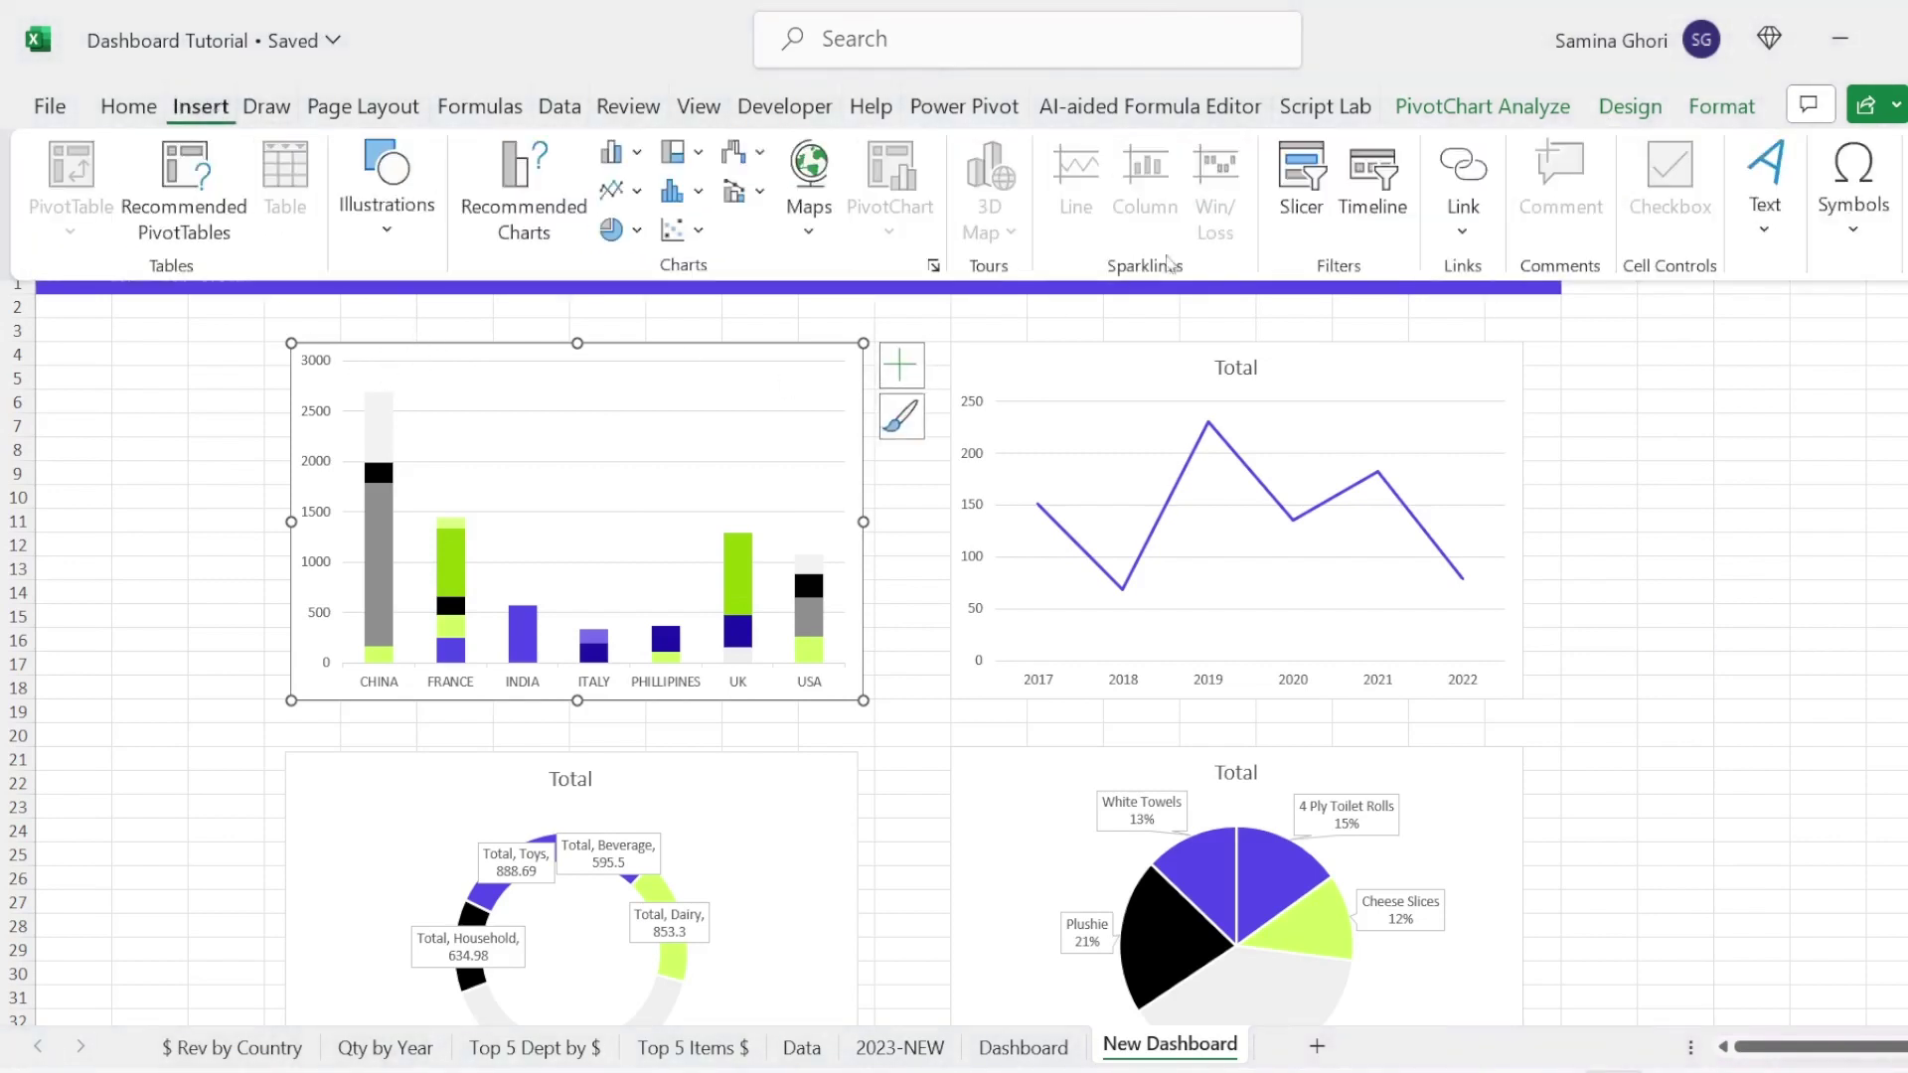
left_click(1373, 184)
left_click(506, 387)
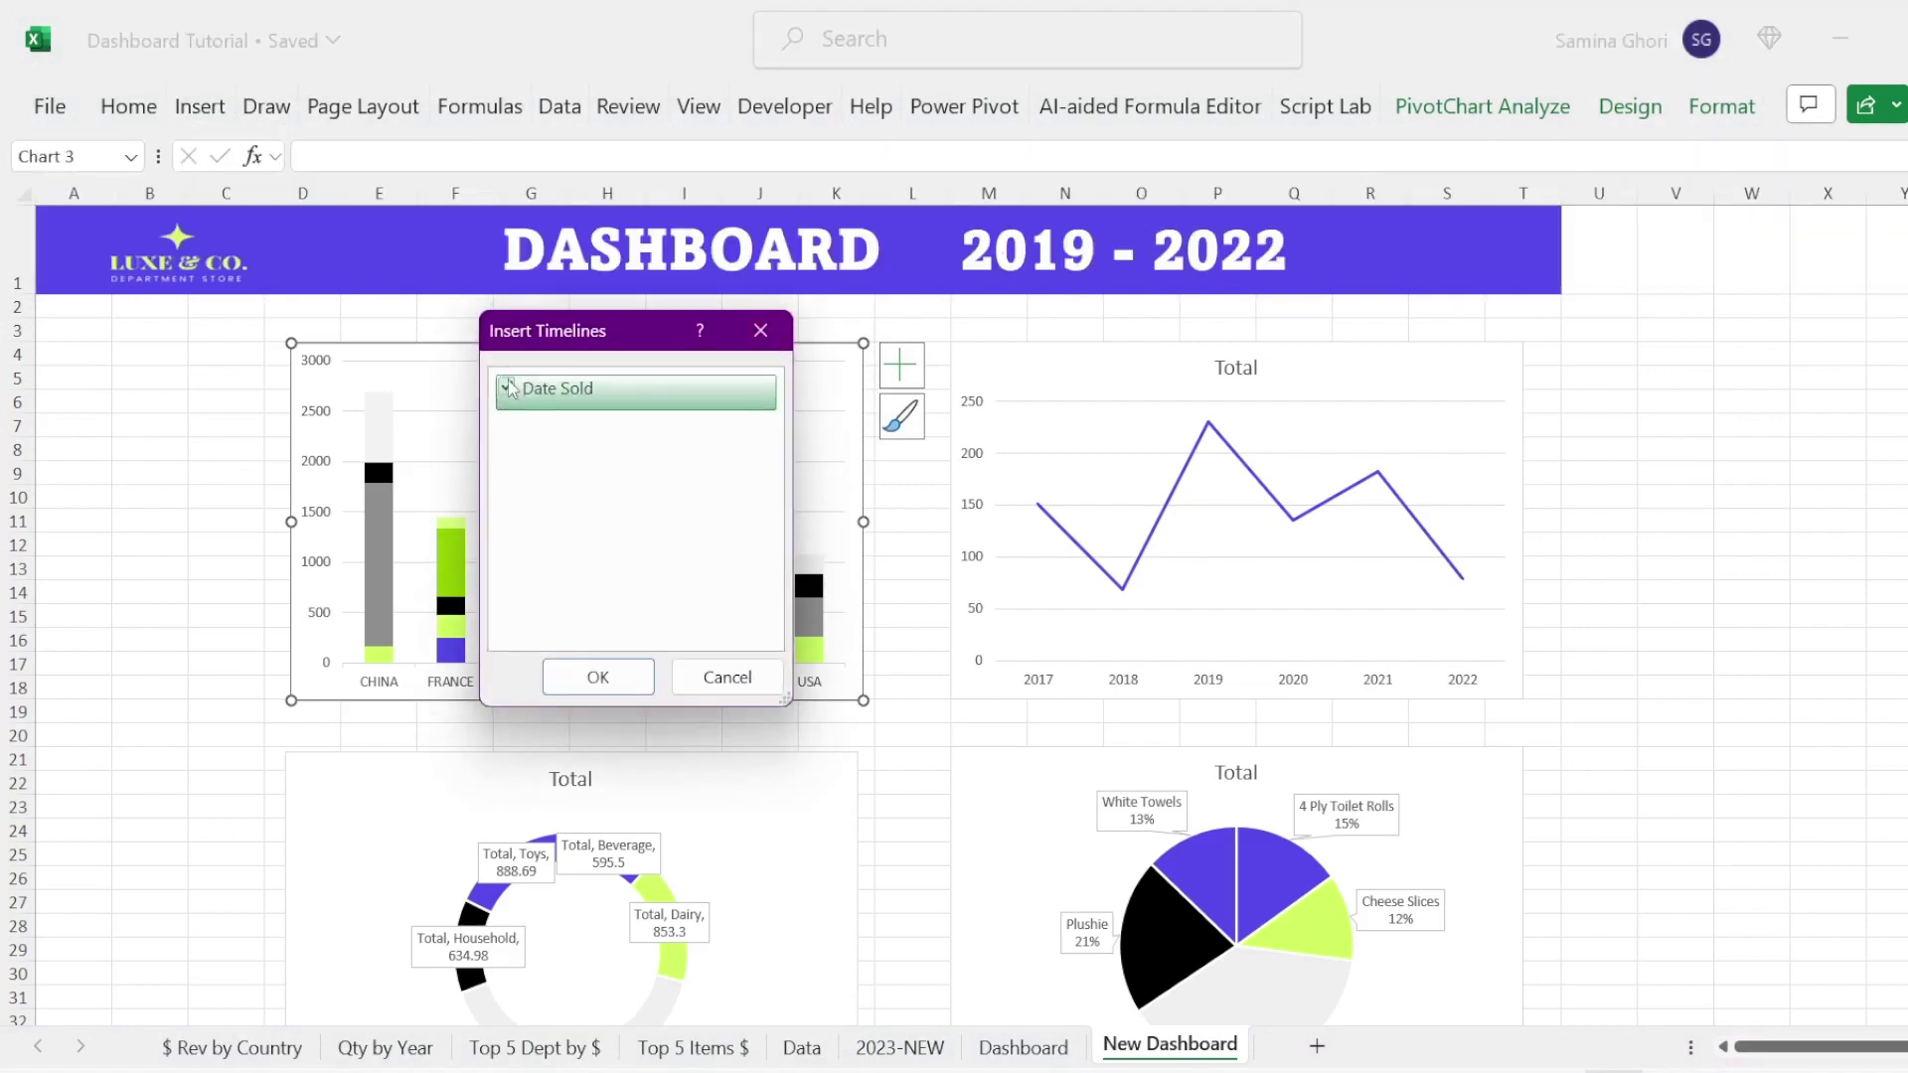
left_click(599, 677)
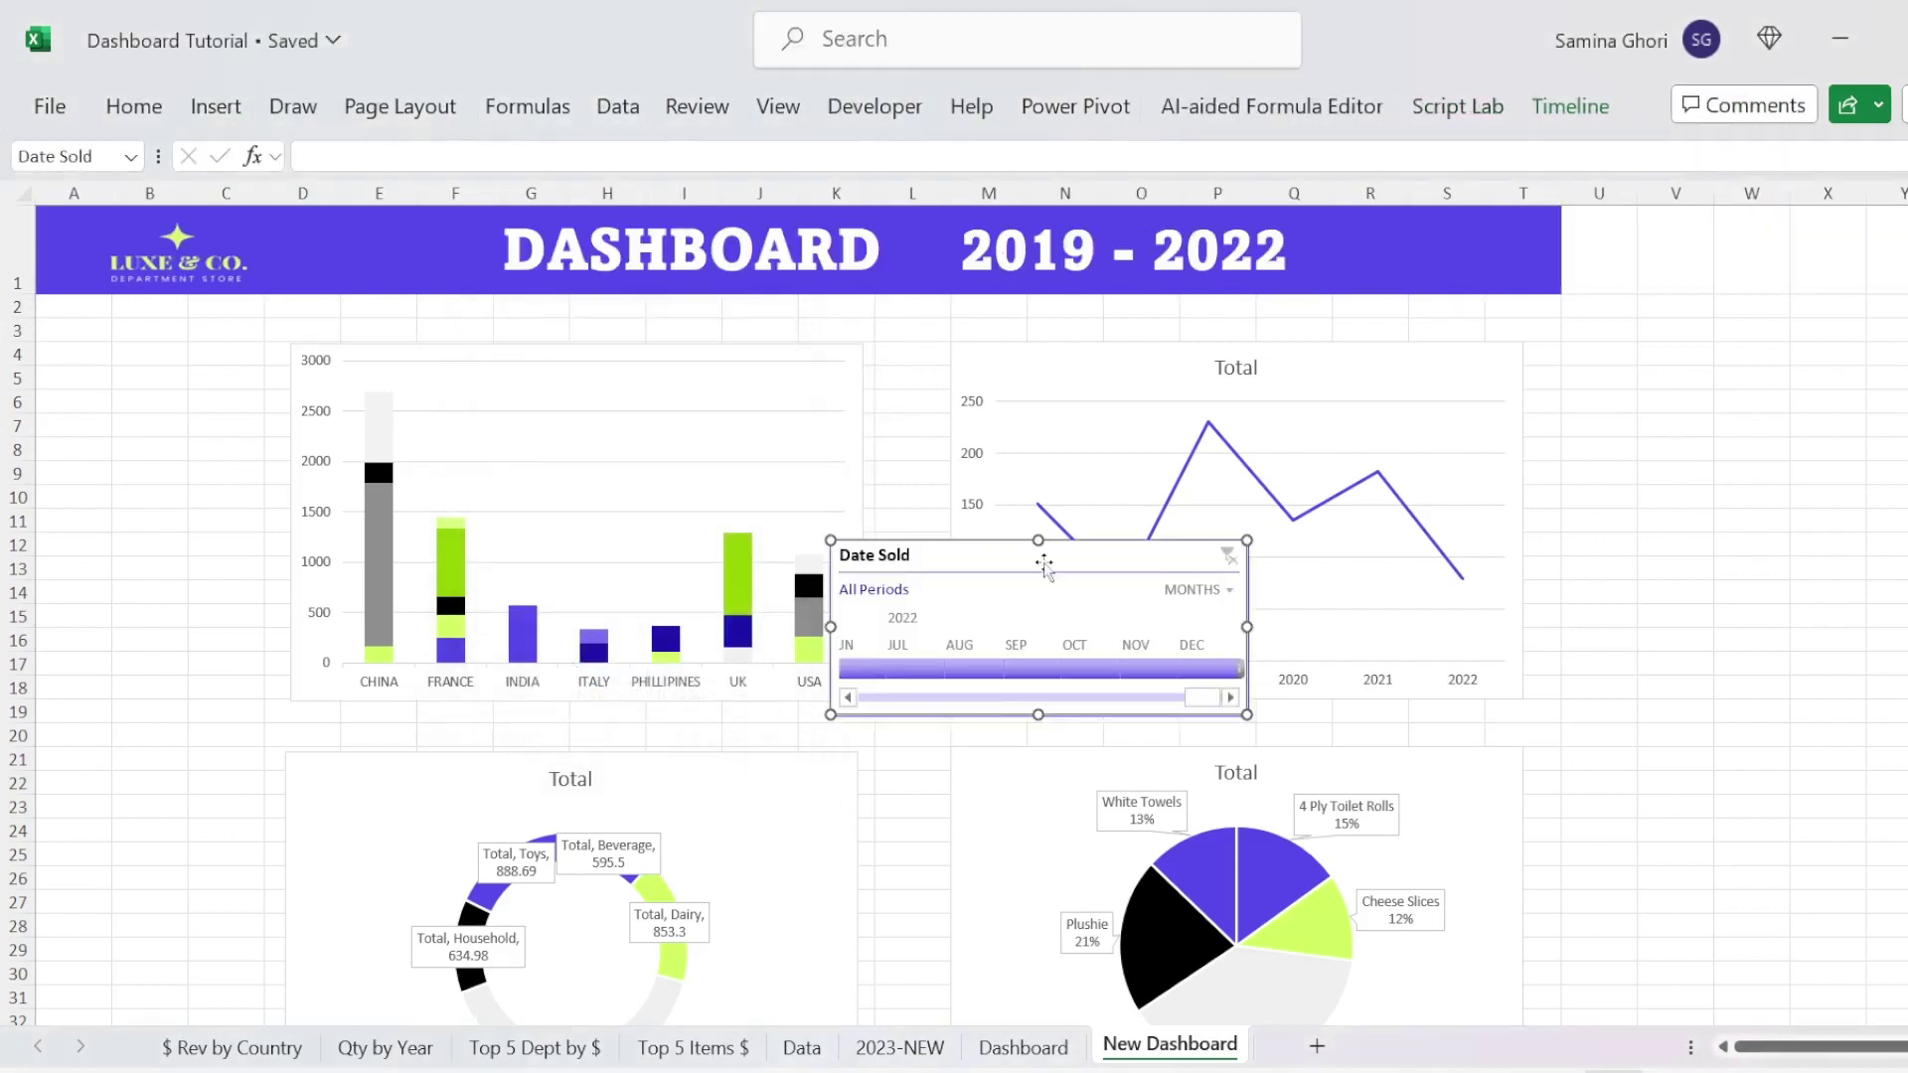
Step: Place the Date Sold timeline in columns A to C beside the column chart, narrowed to fit, and set its time level to YEARS
left_click_drag(1023, 555, 235, 357)
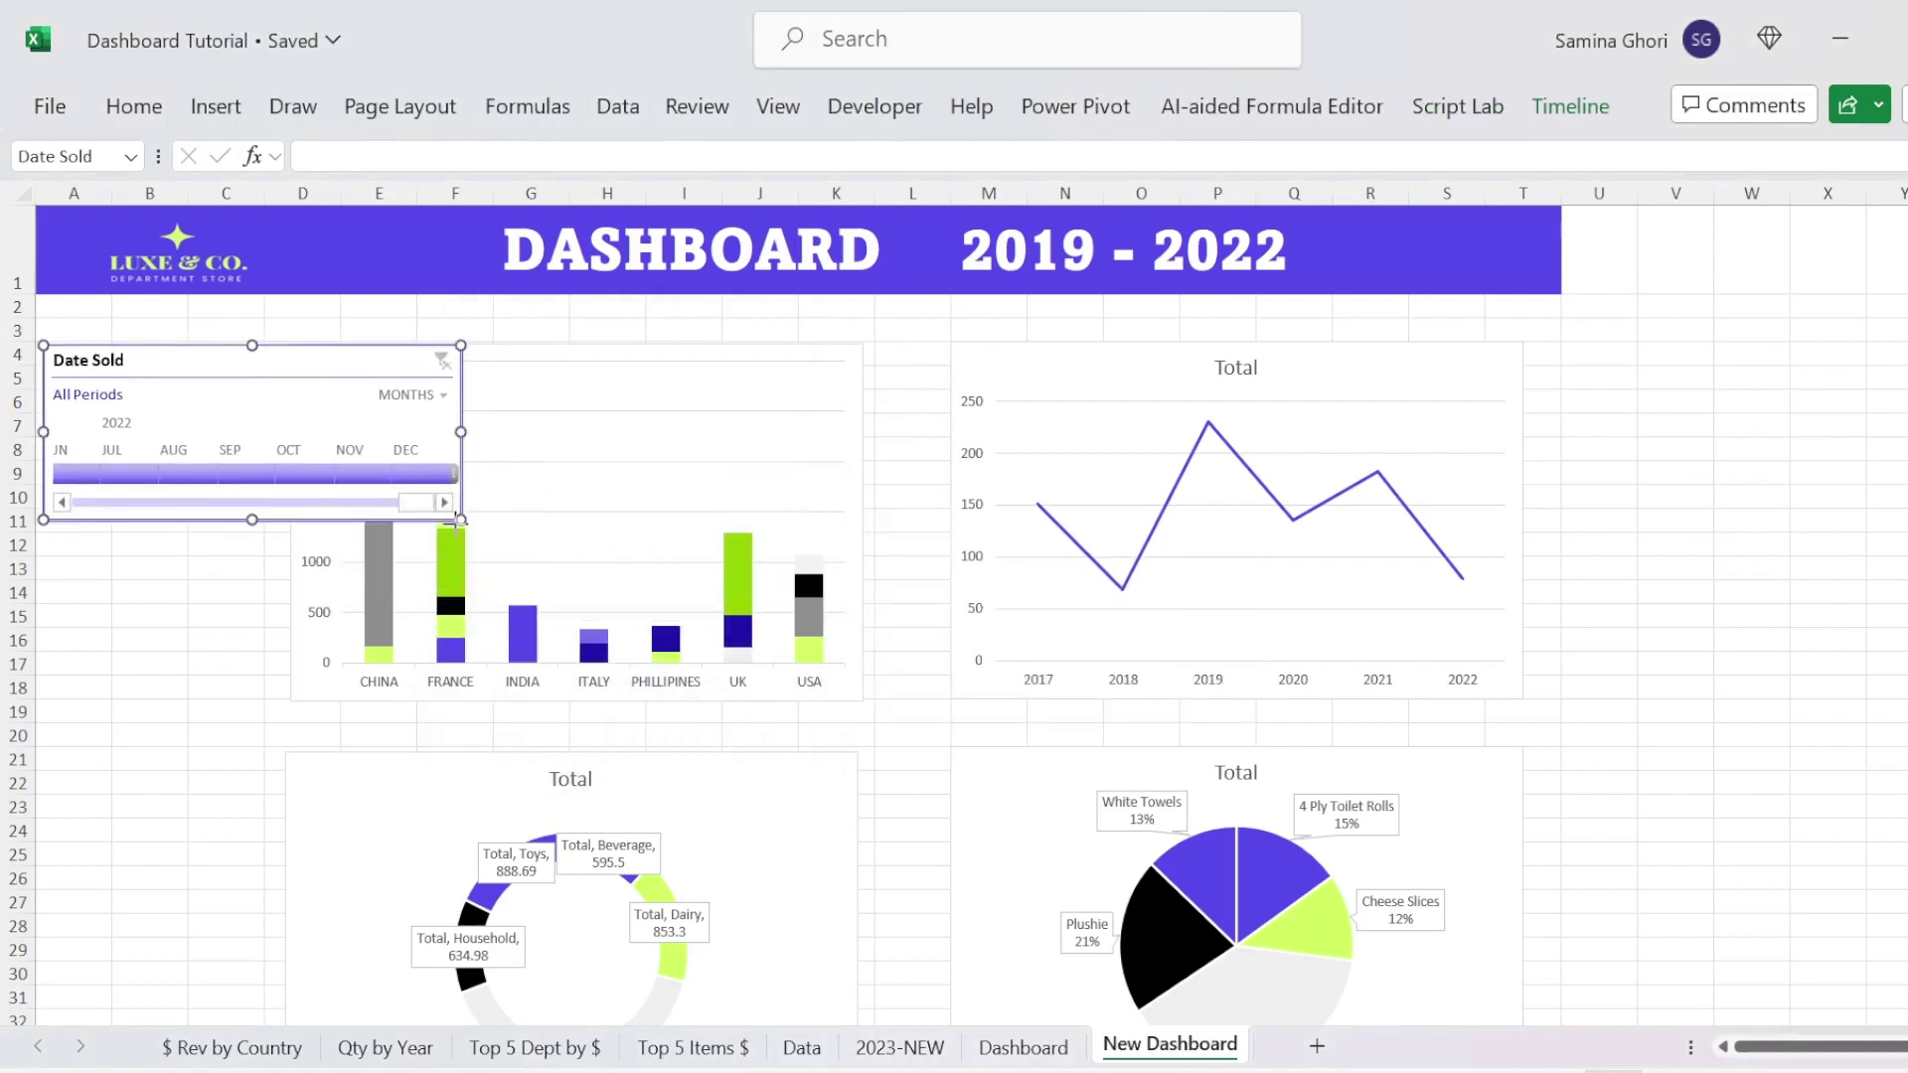
left_click_drag(460, 520, 275, 557)
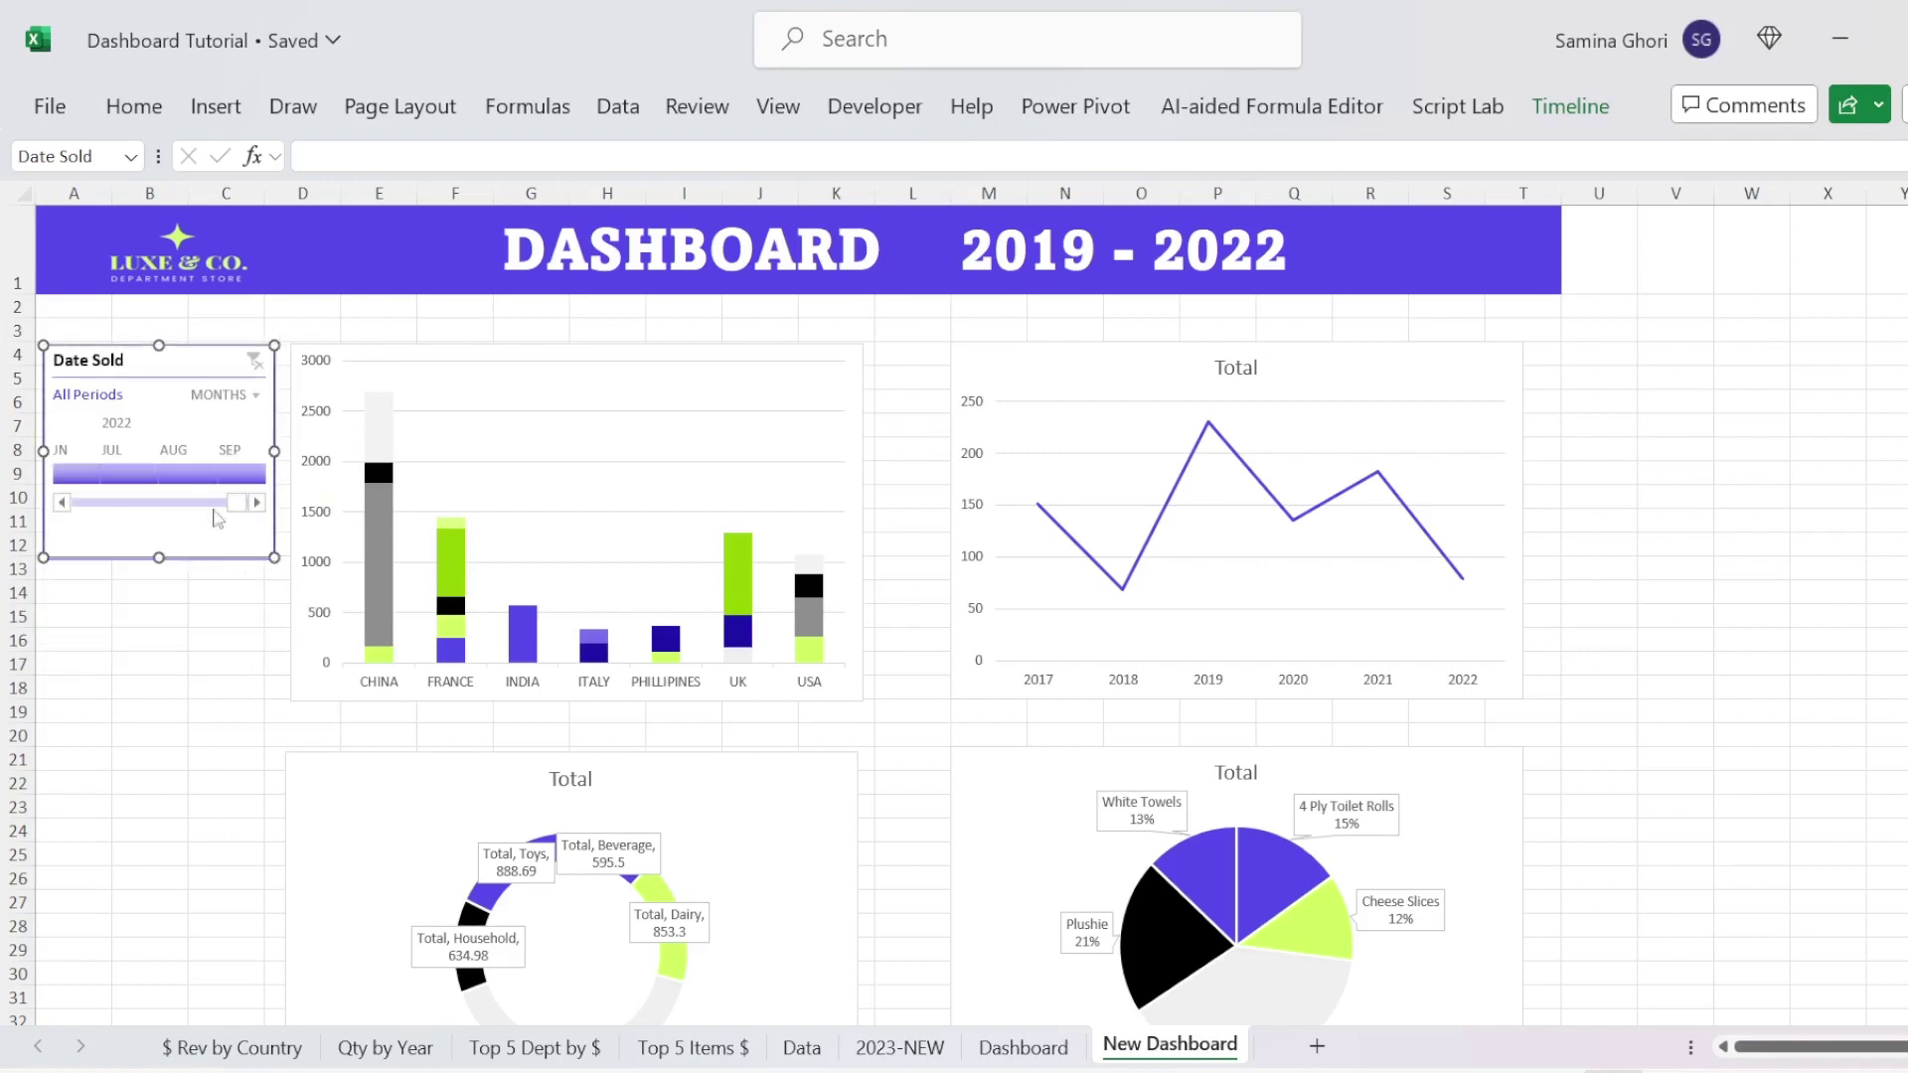
left_click(256, 395)
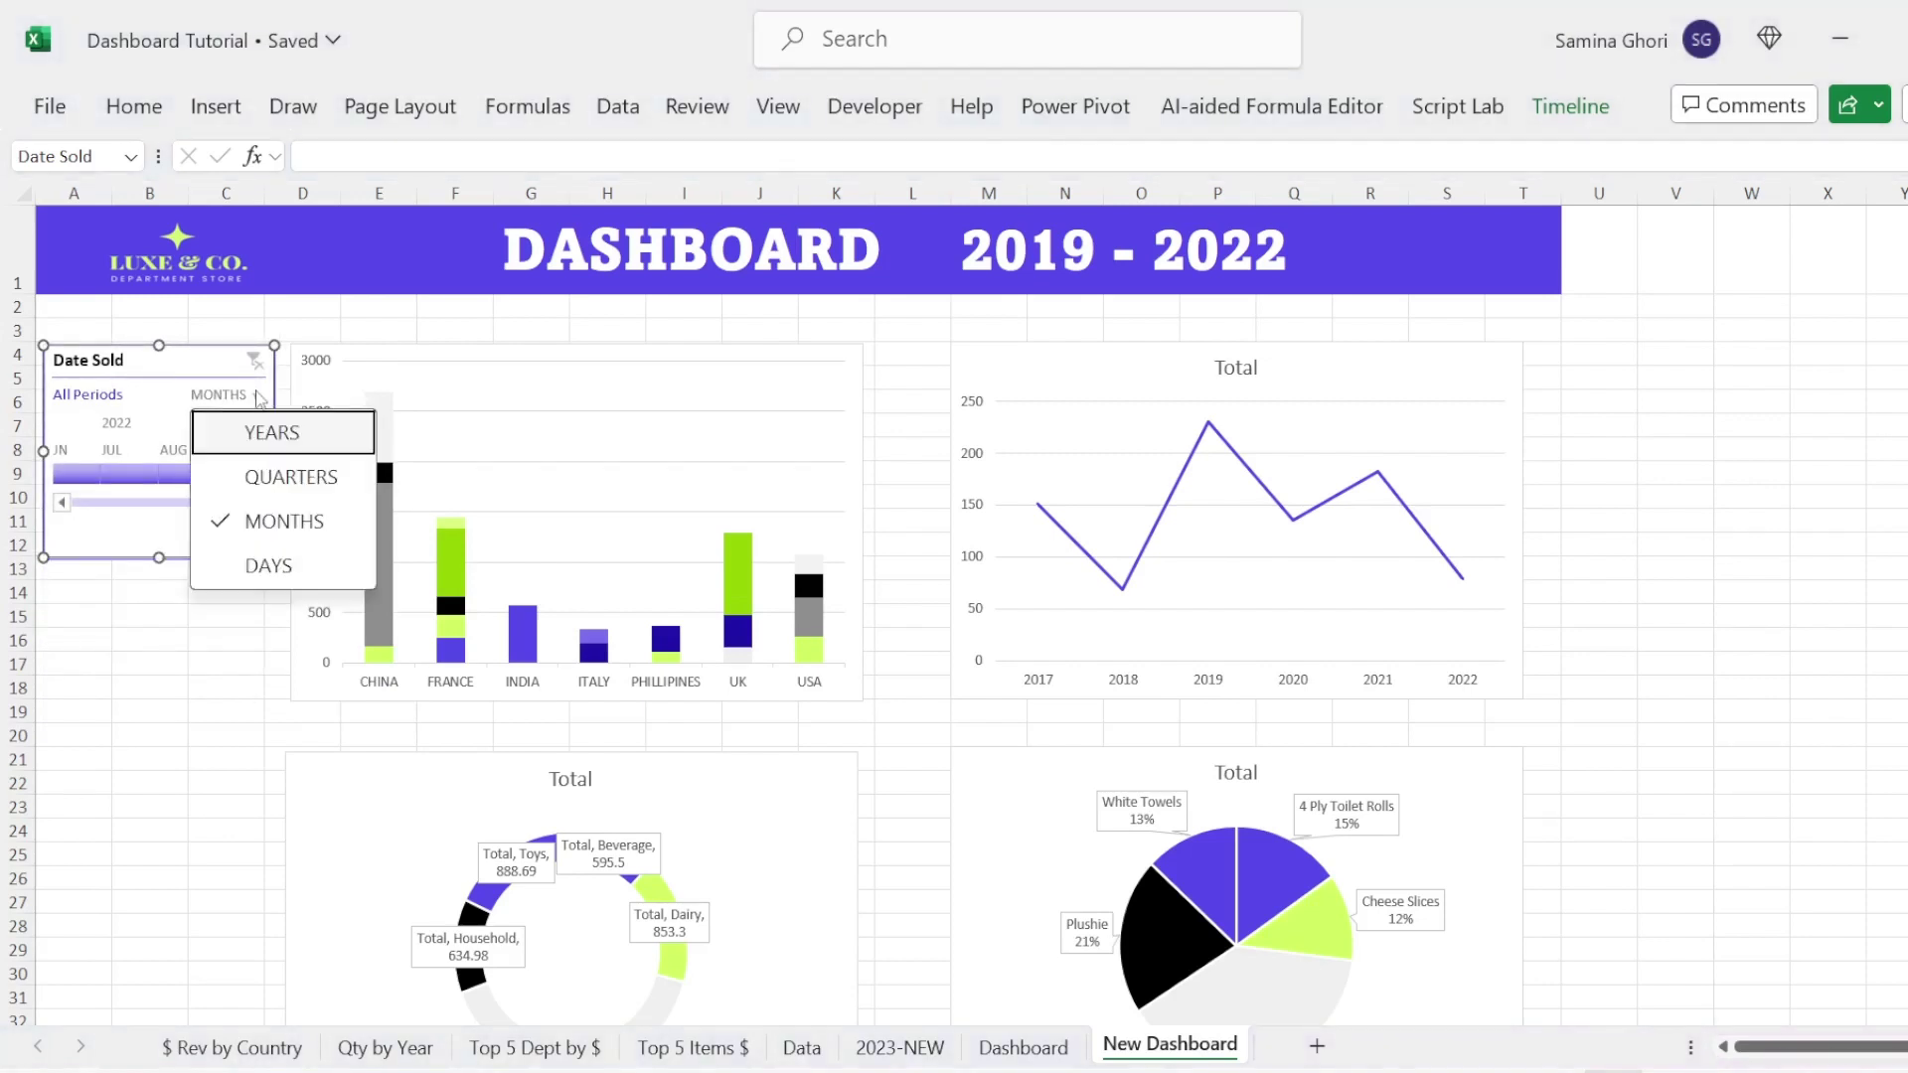
left_click(275, 442)
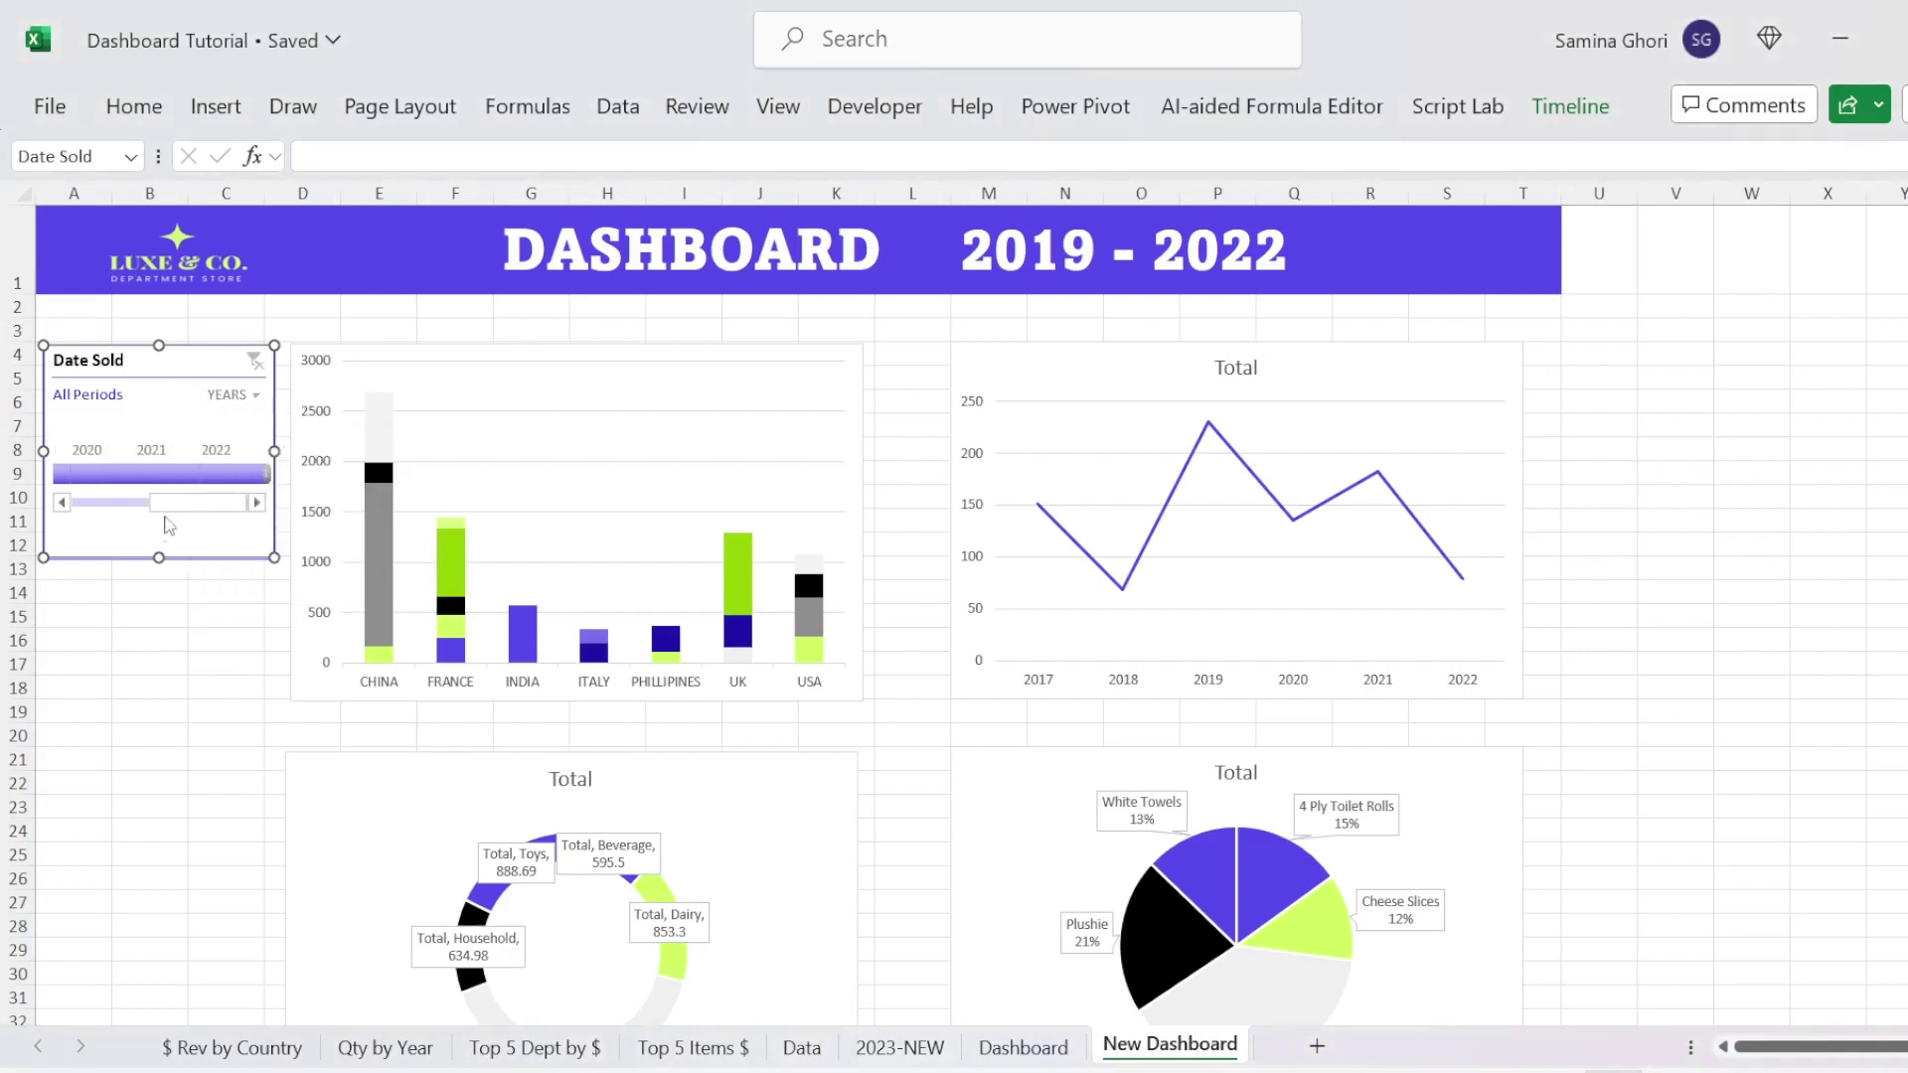
Step: Test the Date Sold timeline by filtering the column chart to 2021, and clear the filter
left_click(169, 475)
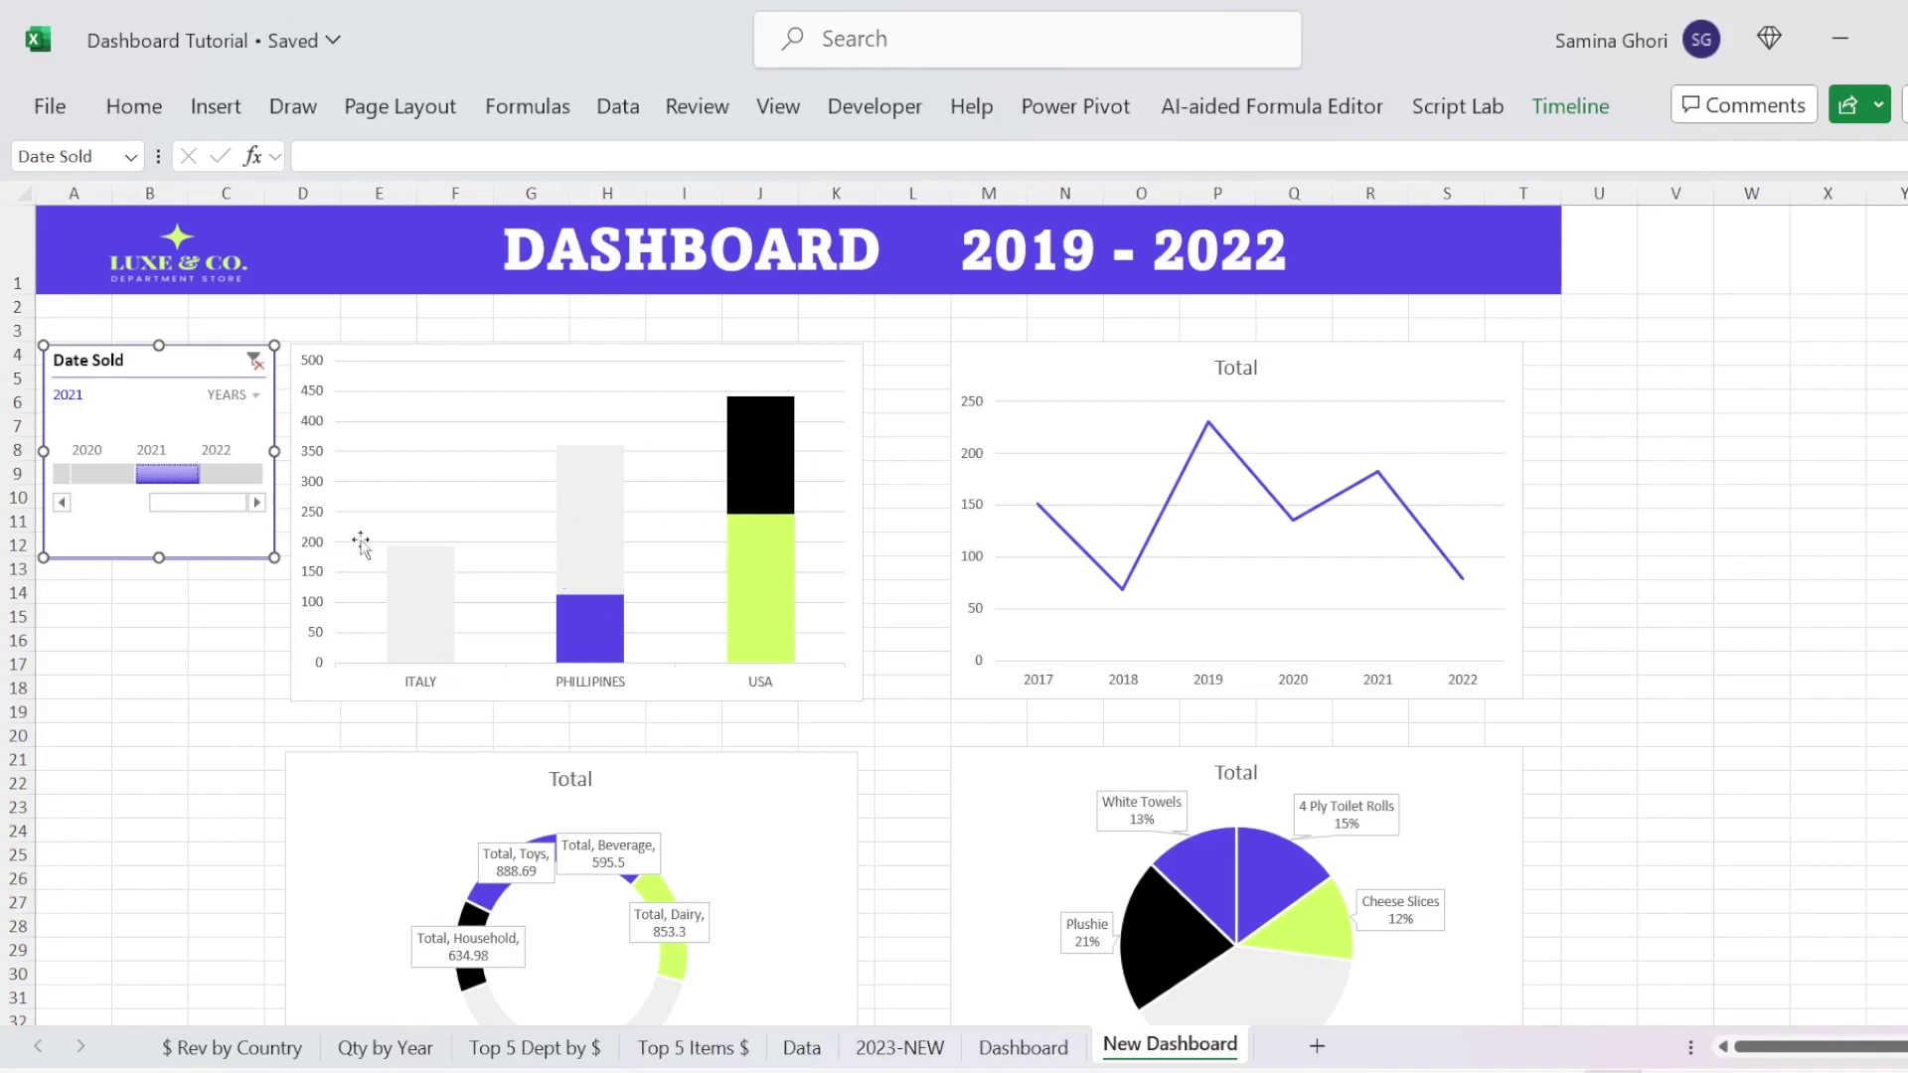
left_click(255, 362)
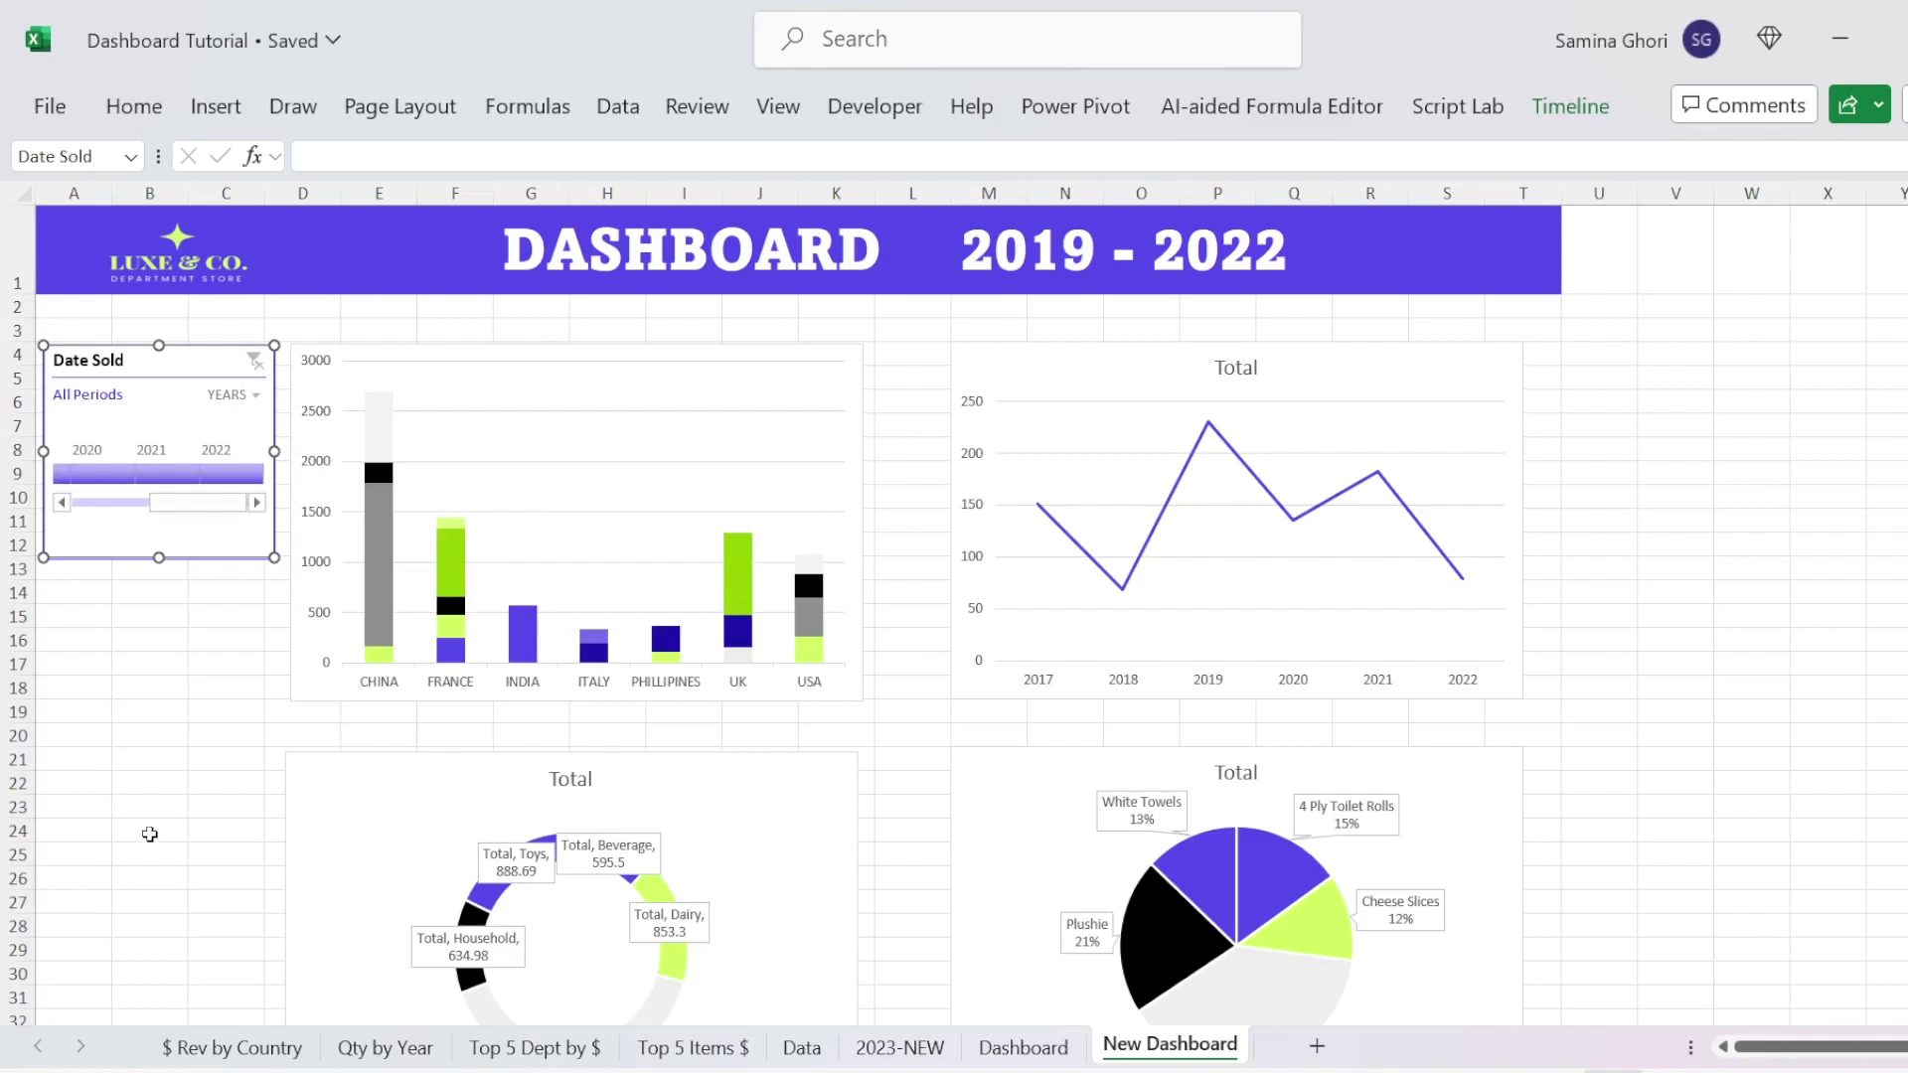
left_click(131, 669)
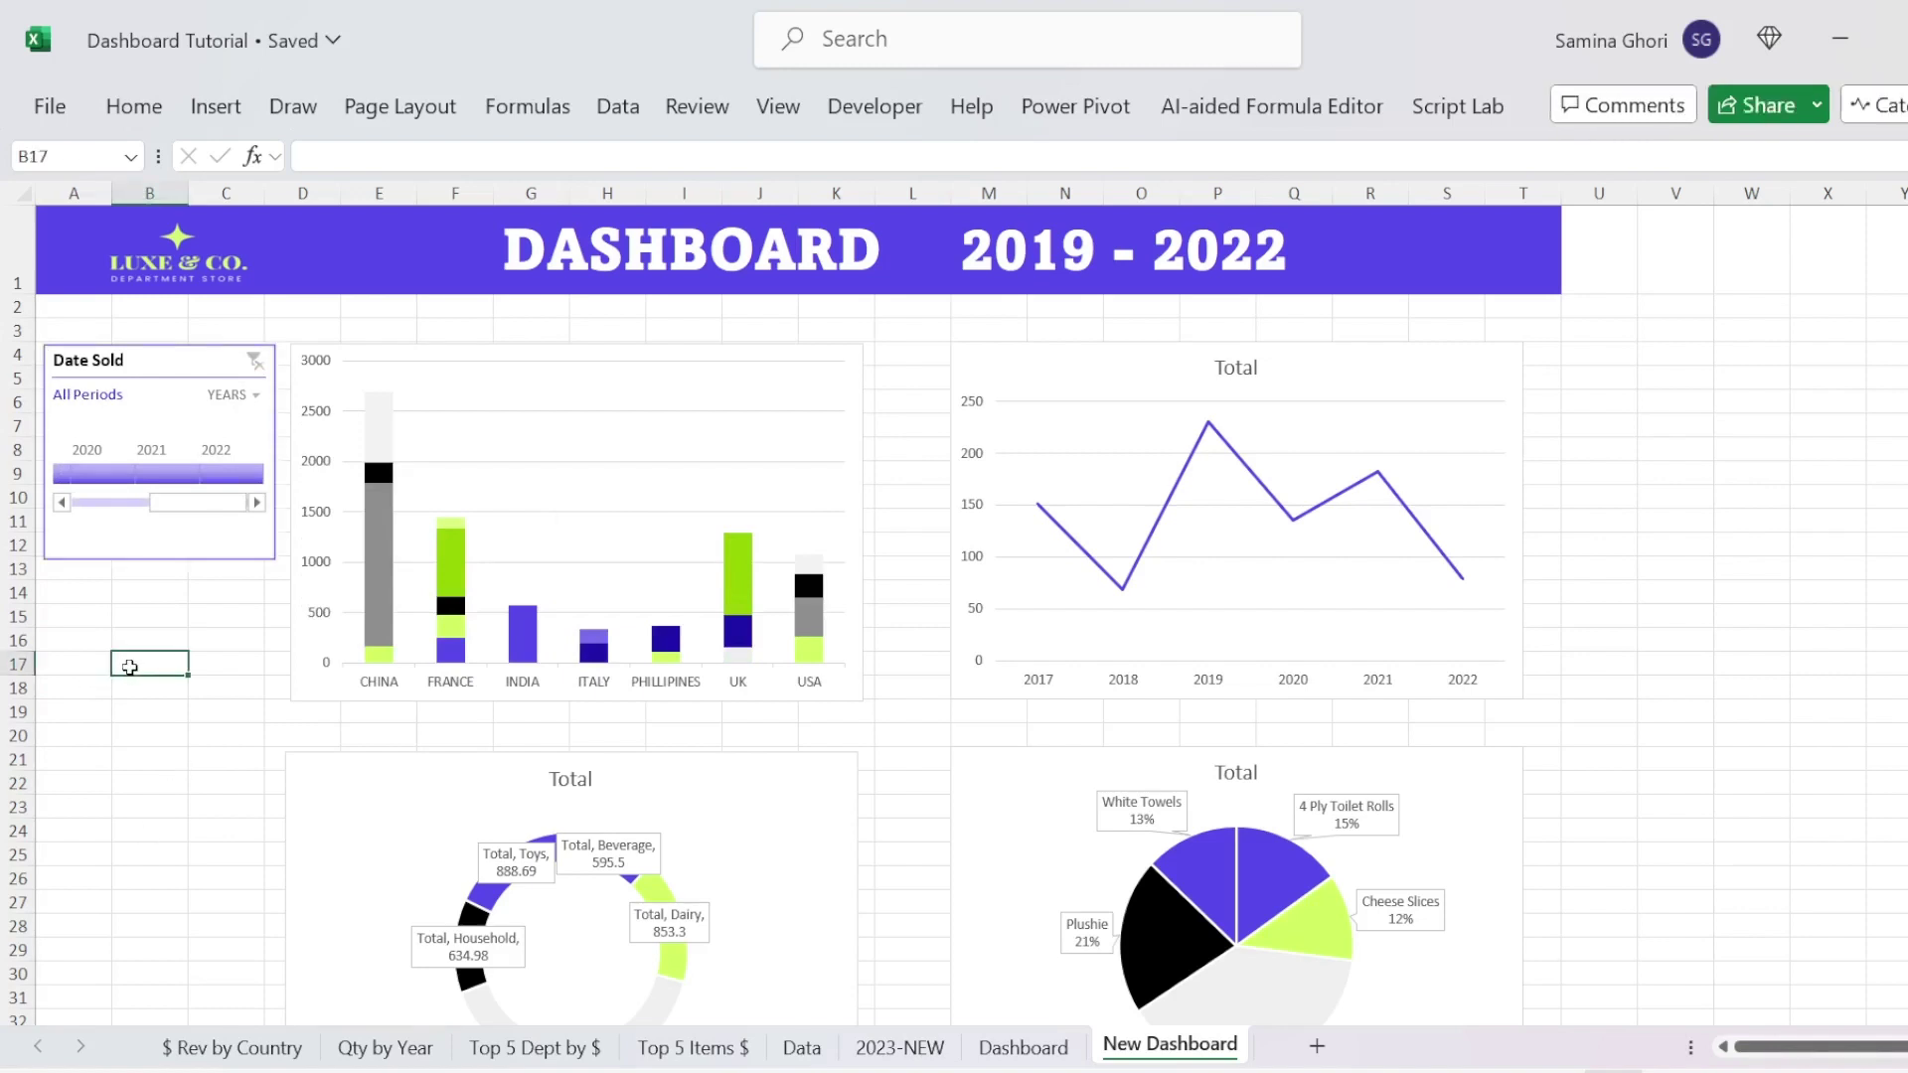
Step: Insert Country and Item Name slicers for the stacked column chart
left_click(527, 358)
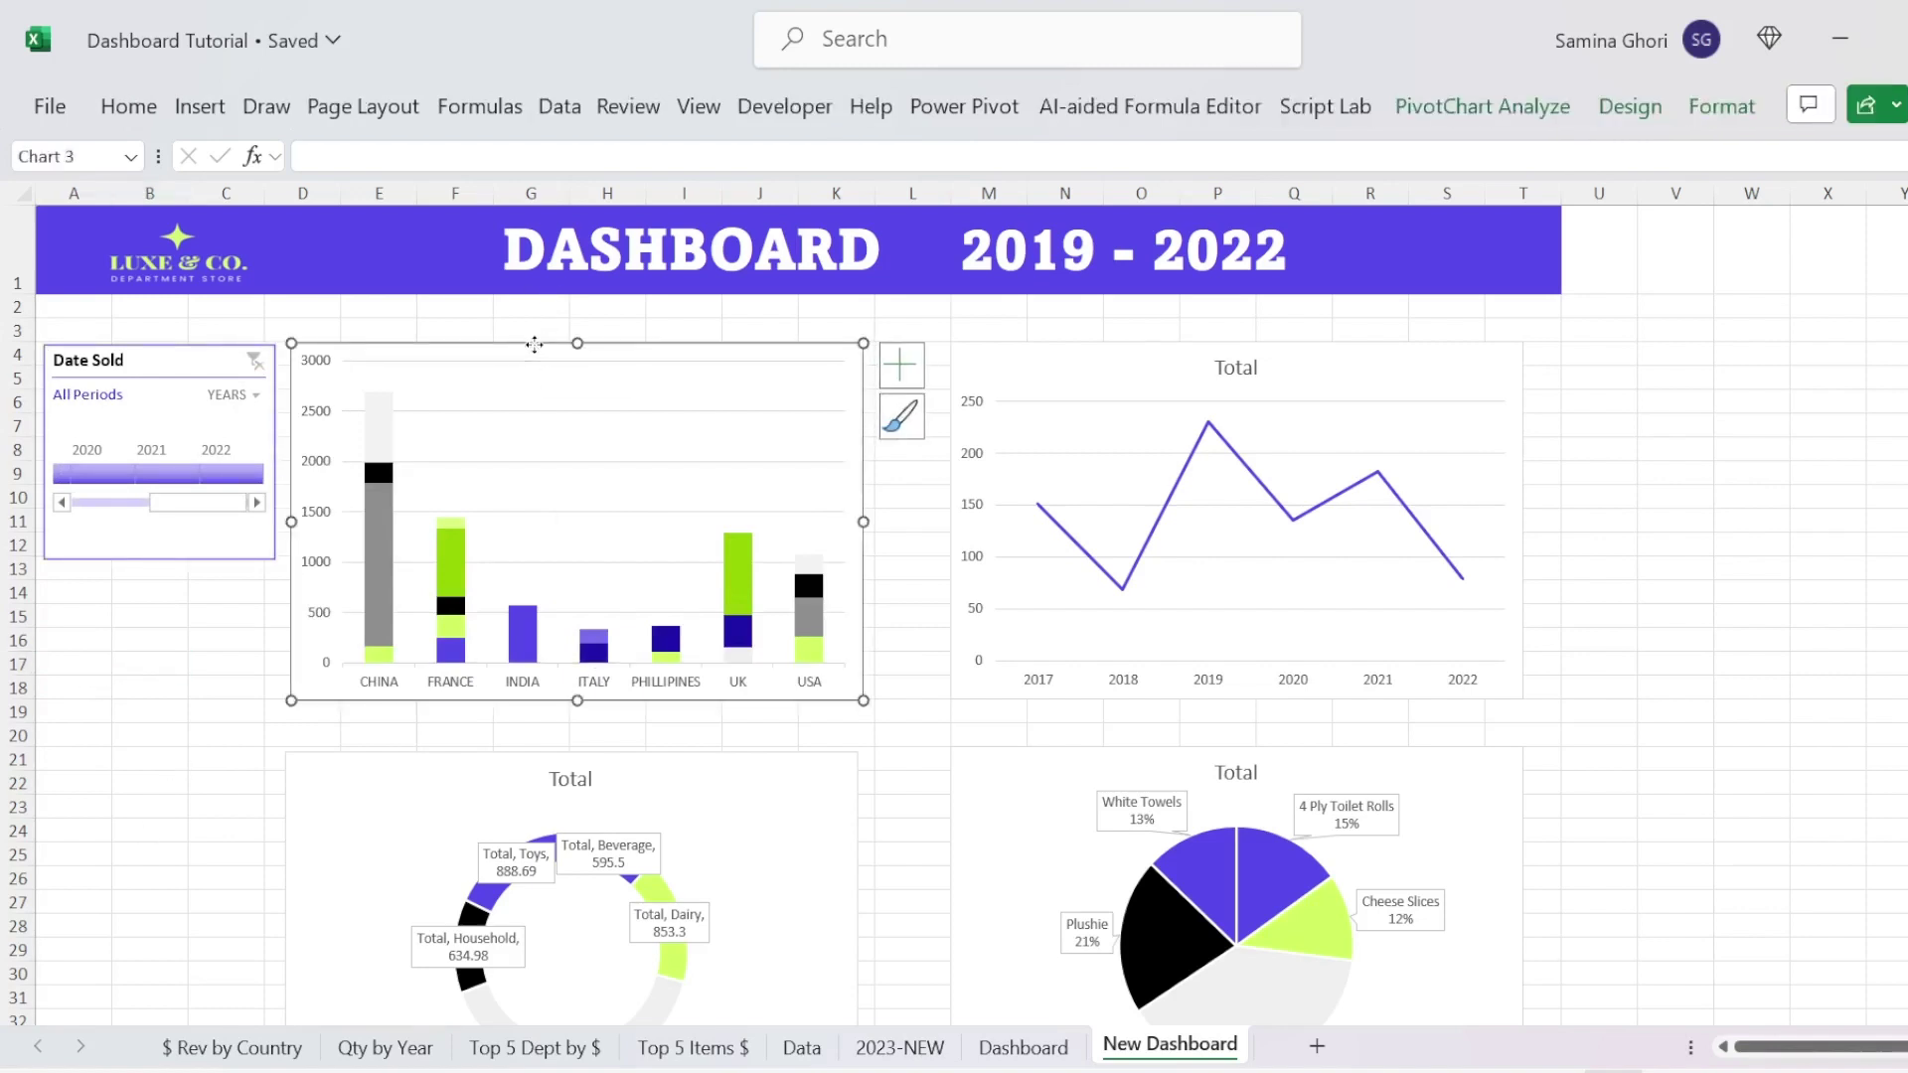
left_click(223, 106)
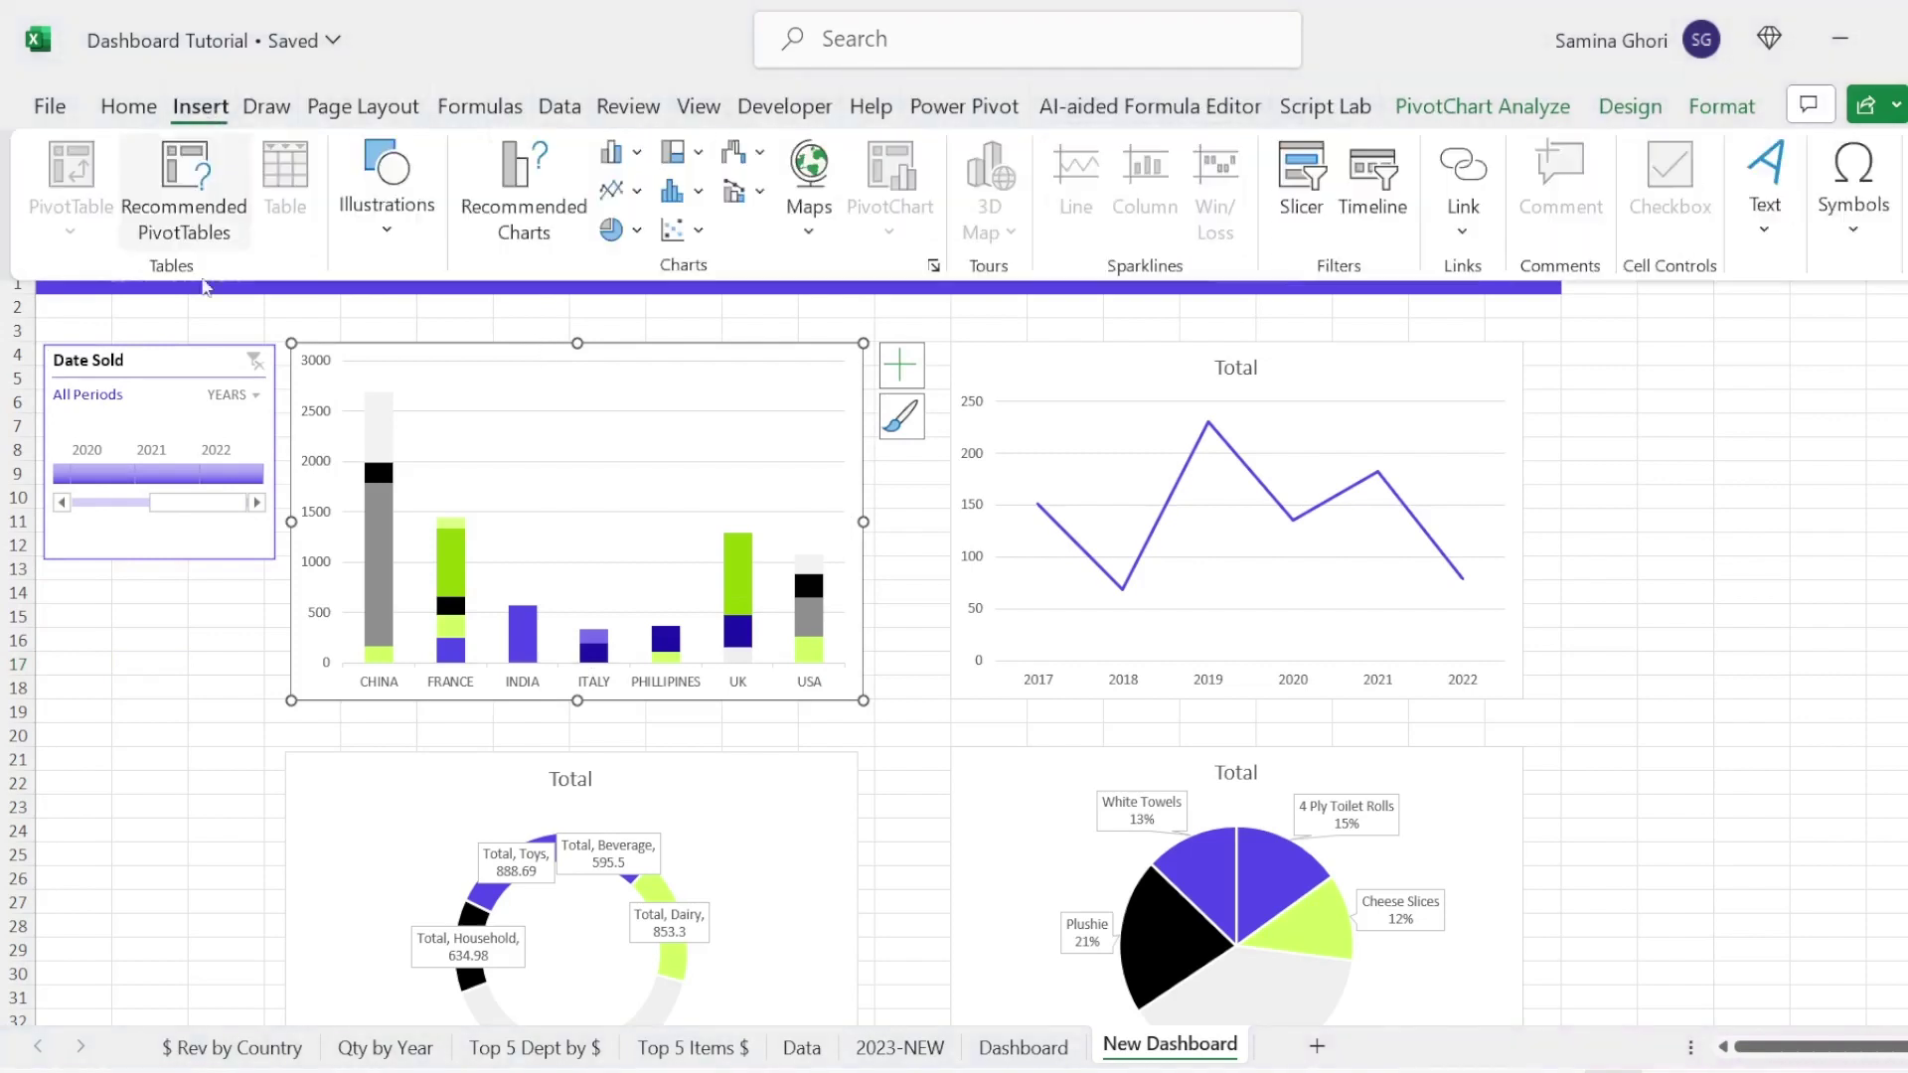
left_click(1308, 189)
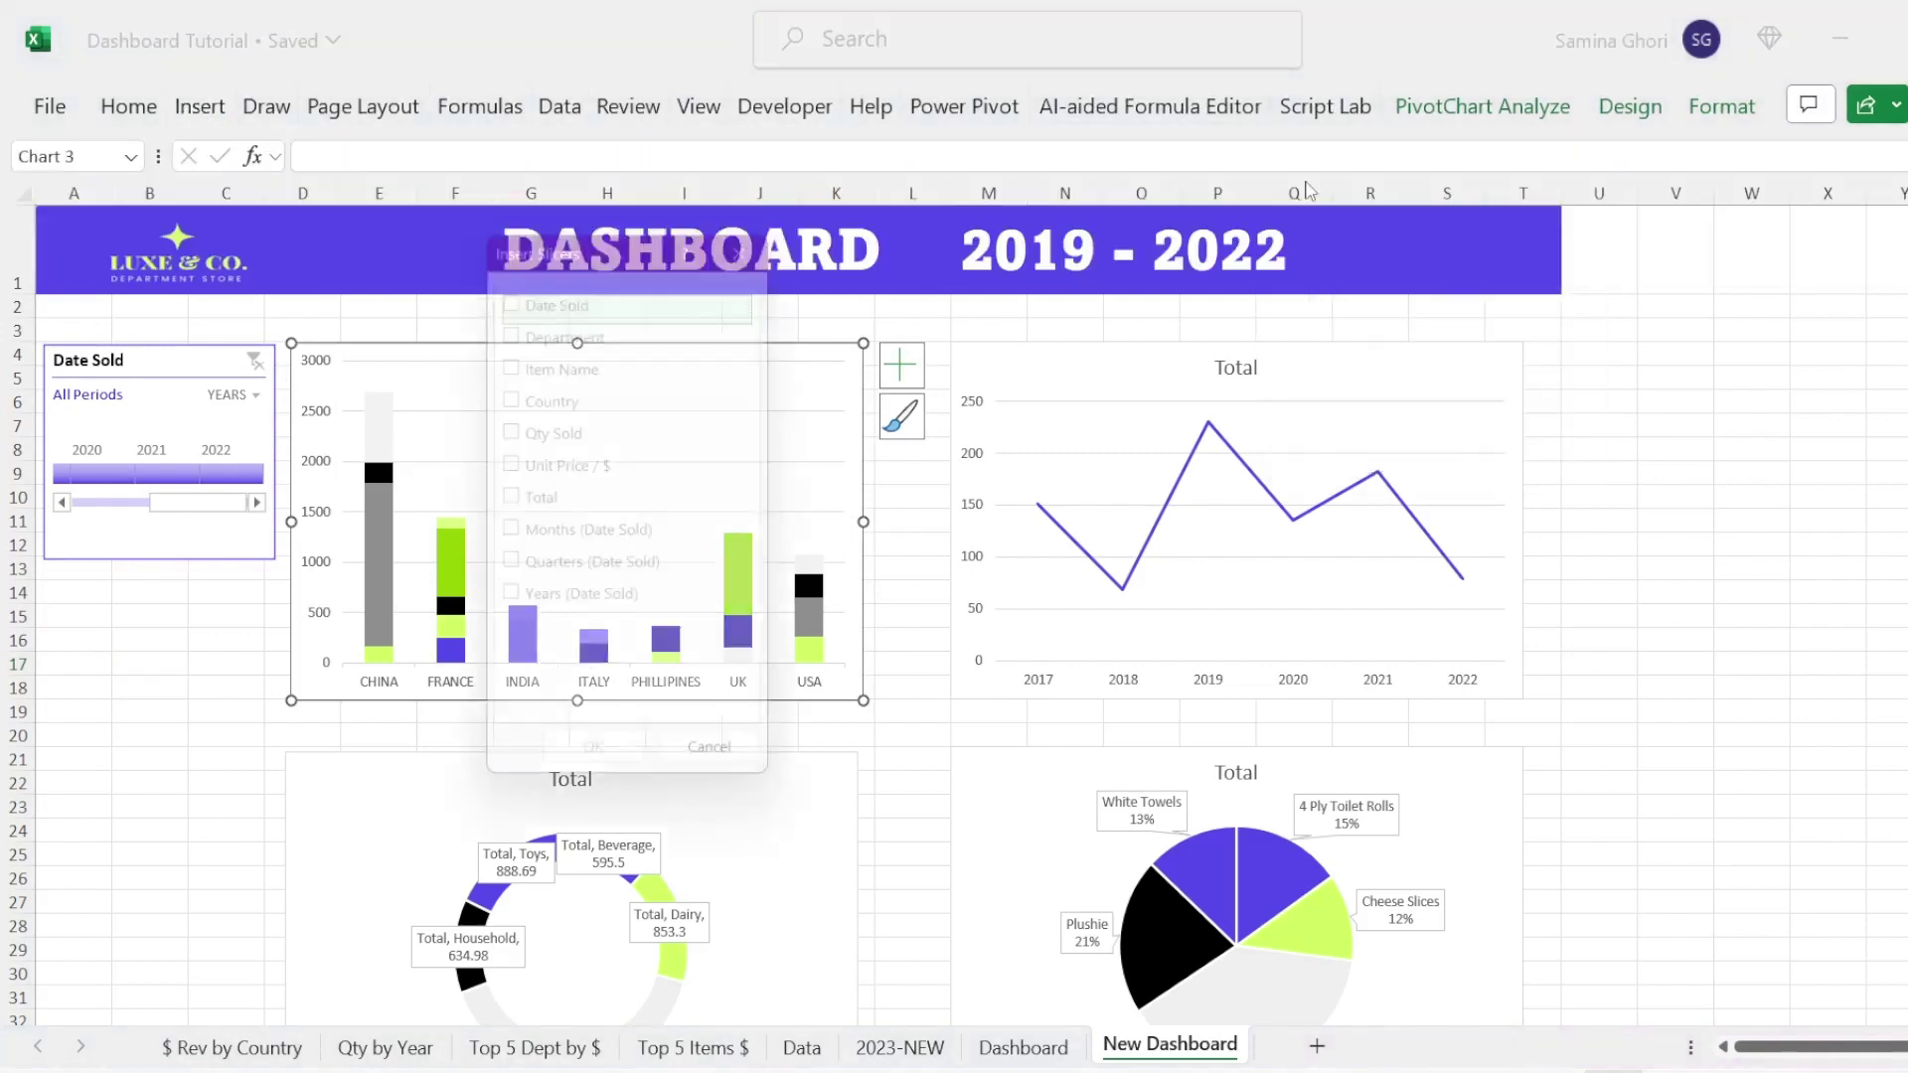
left_click(514, 395)
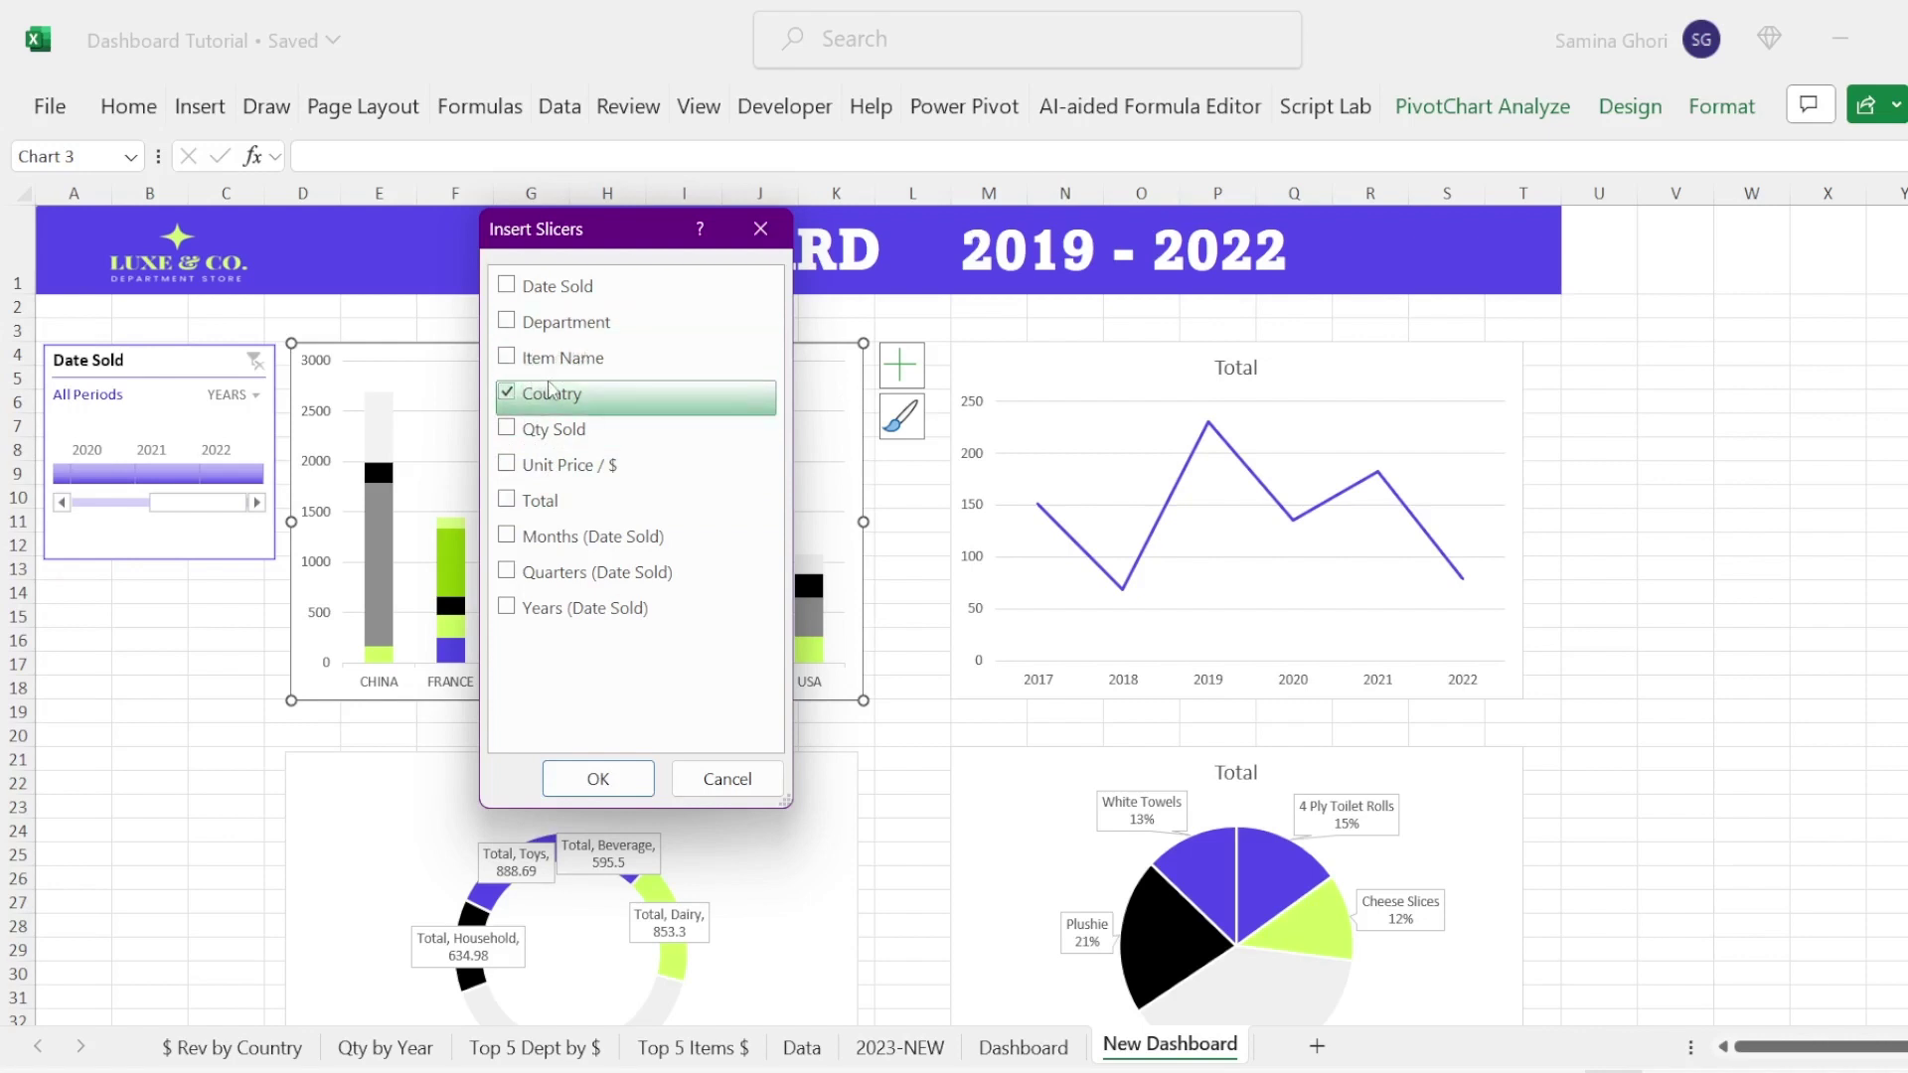
left_click(508, 360)
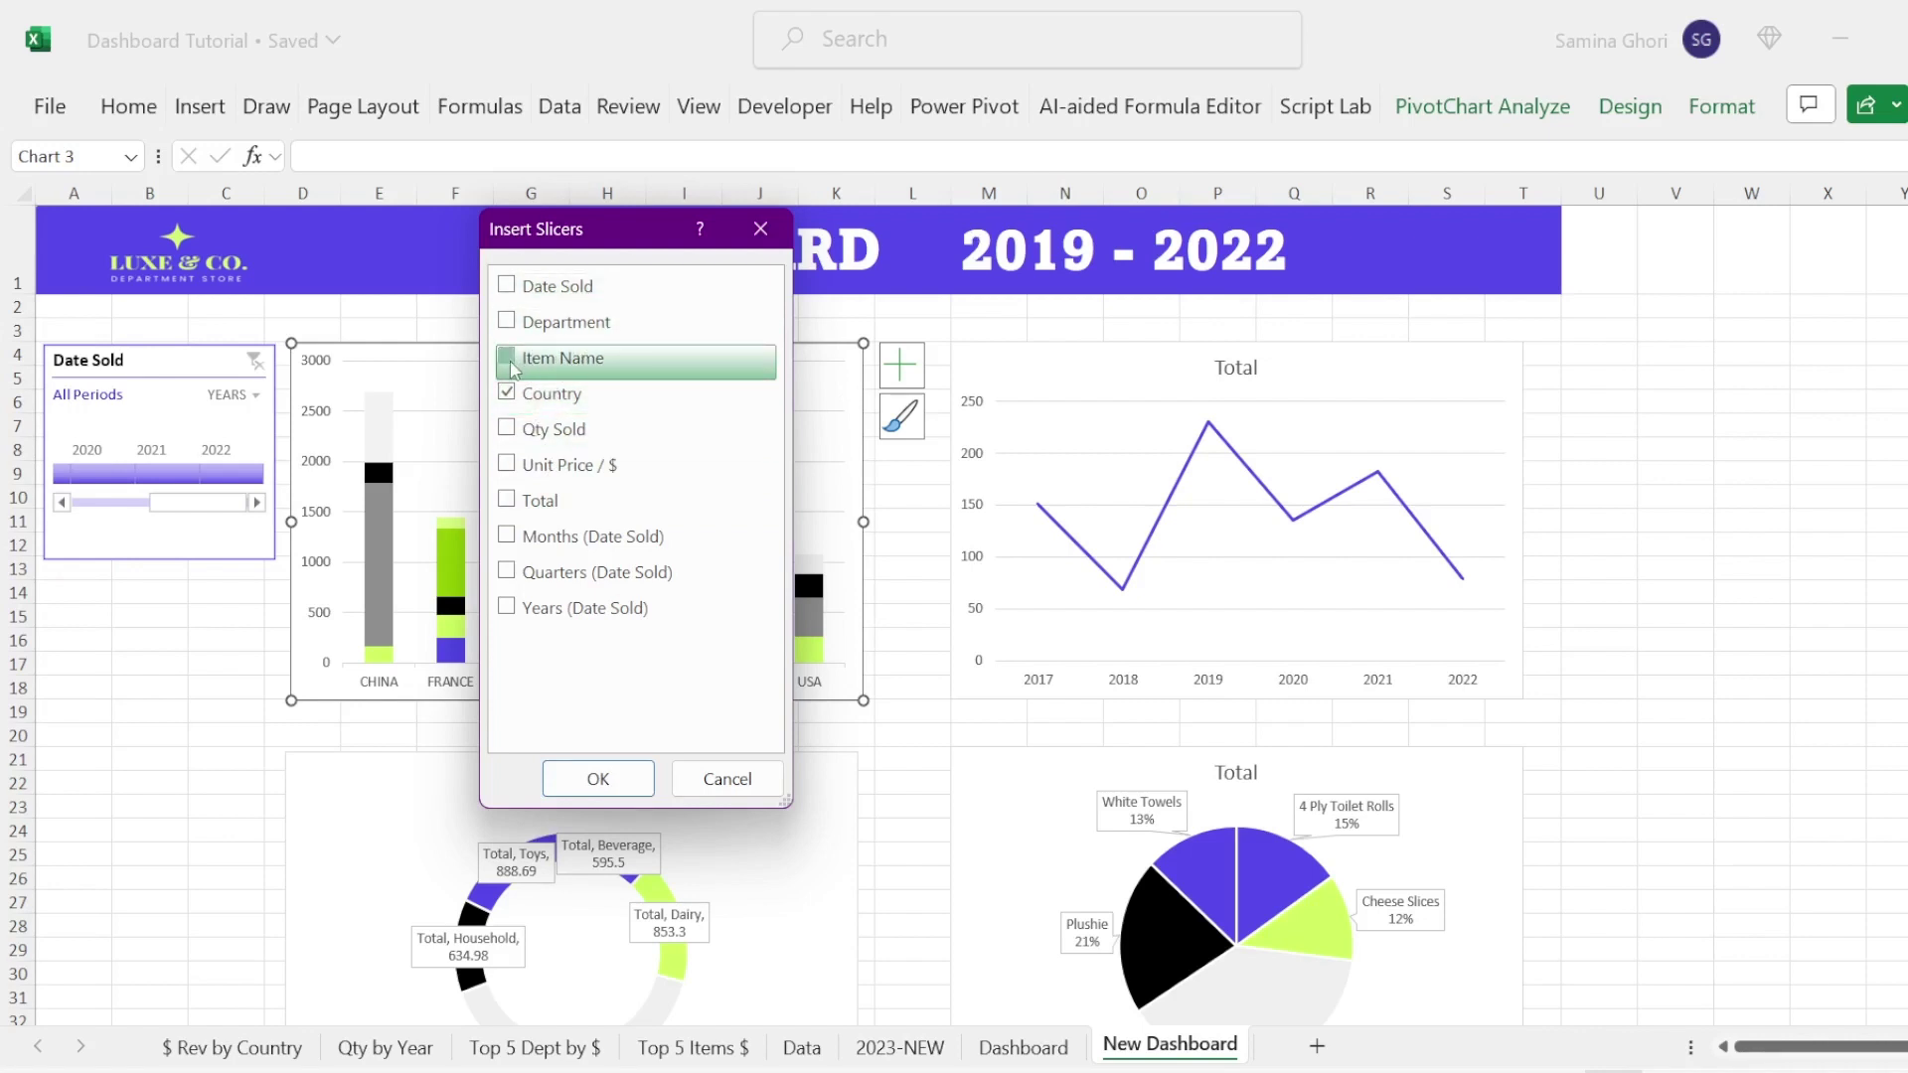
left_click(597, 779)
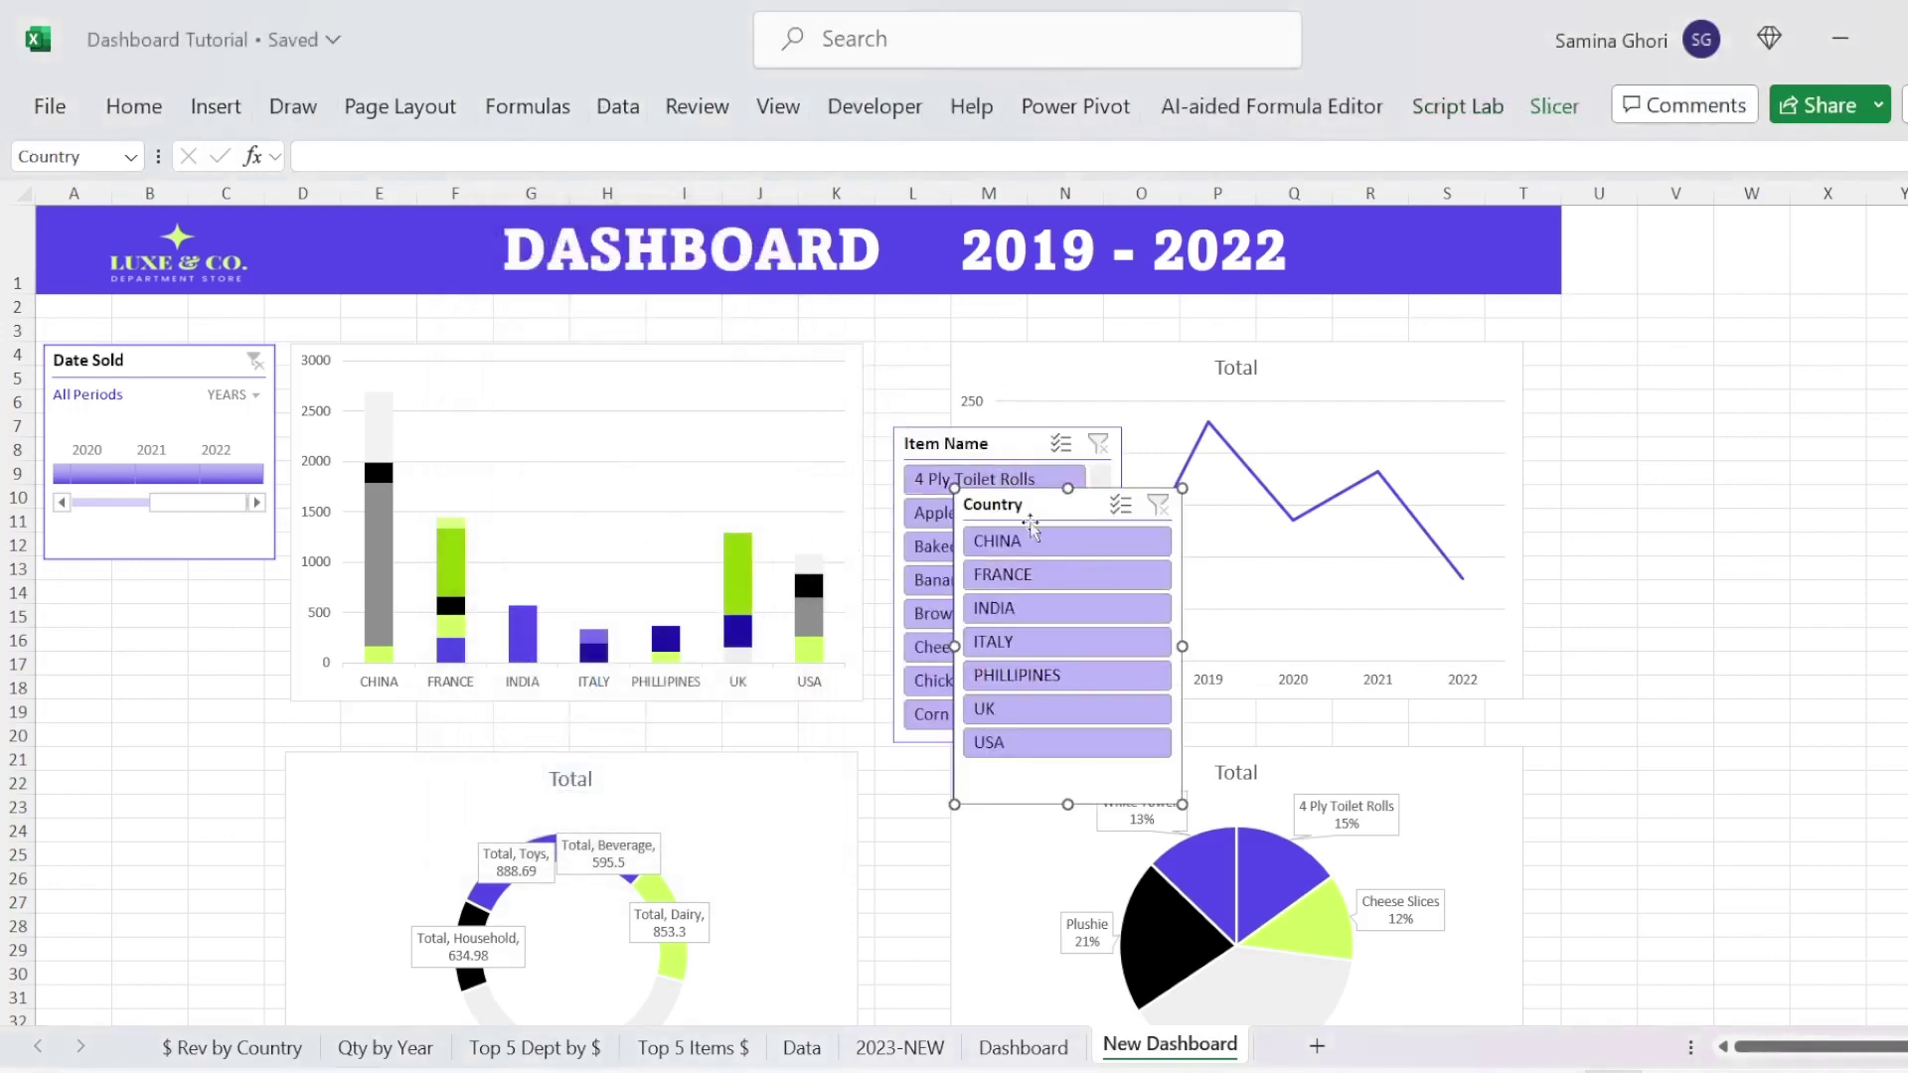
Step: Move the Country slicer directly beneath the Date Sold timeline and the Item Name slicer beneath the Country slicer
left_click_drag(1063, 513, 156, 592)
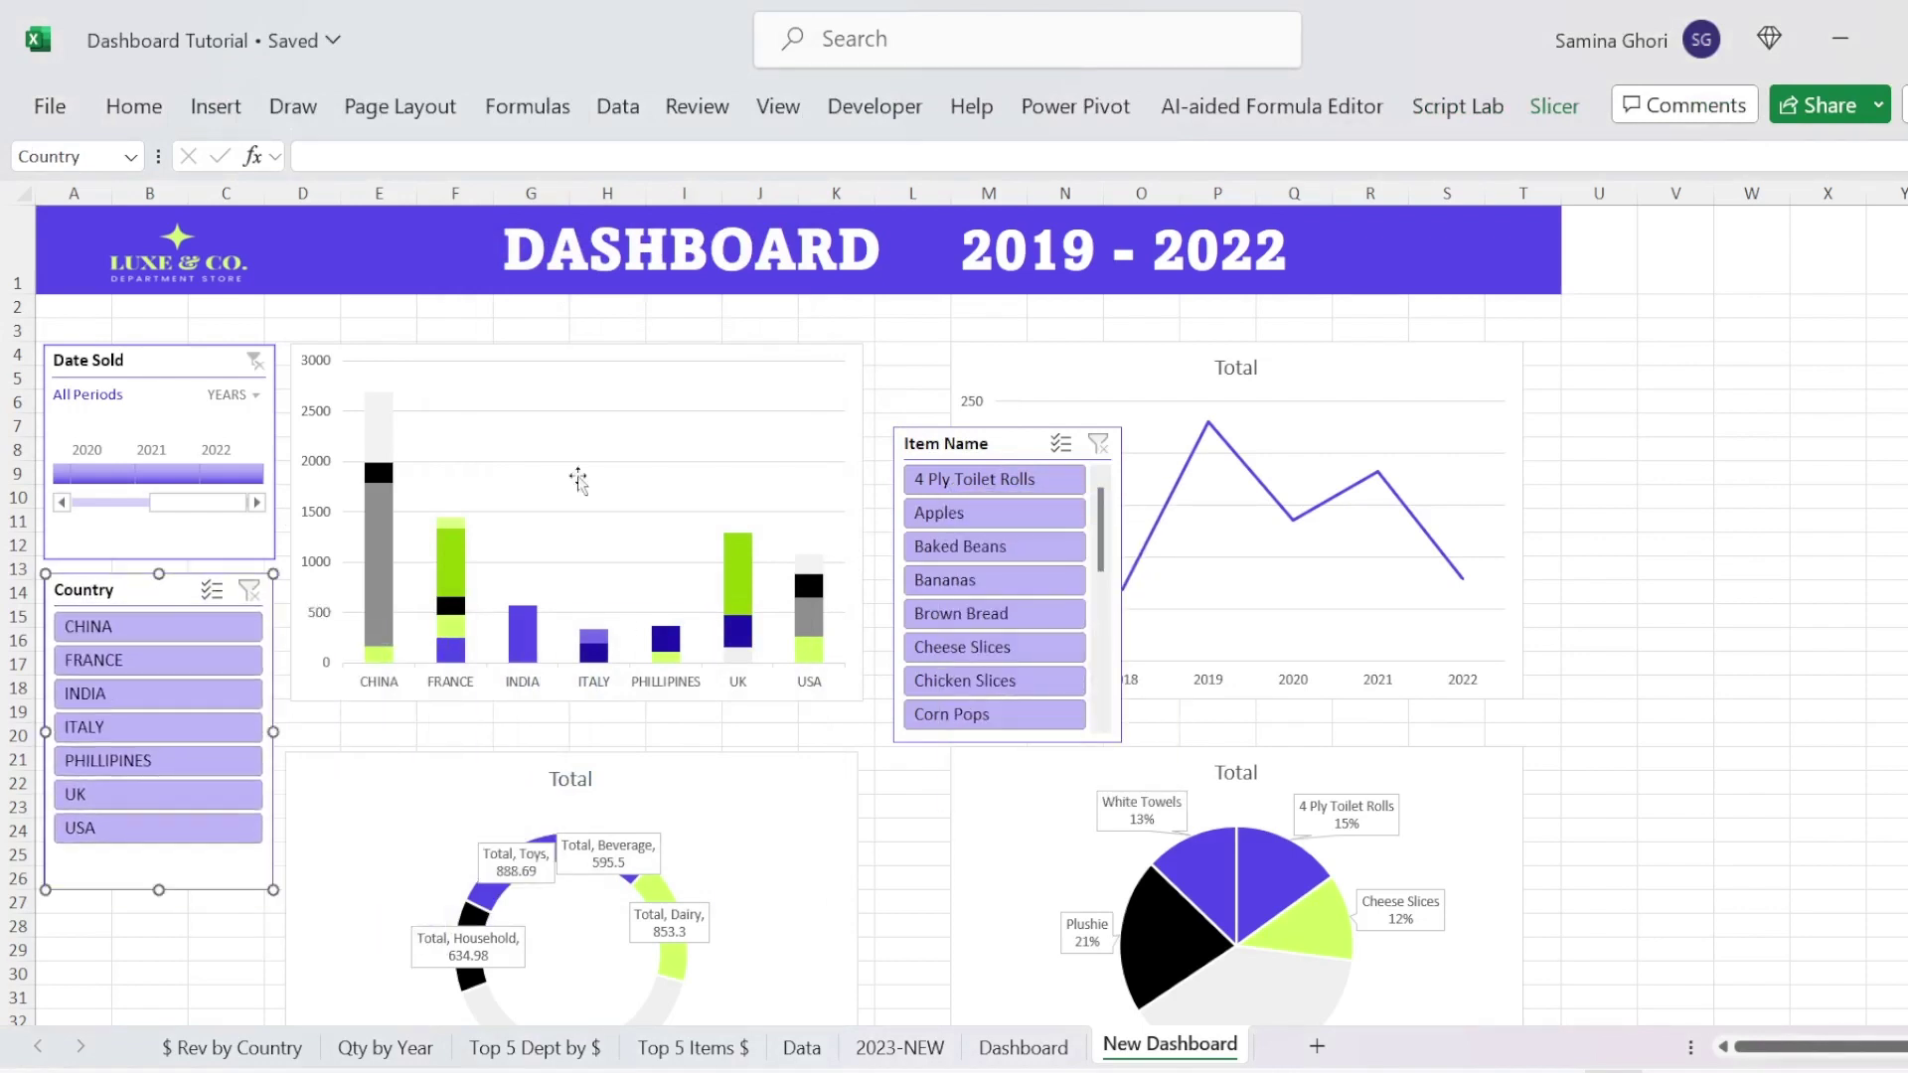
left_click(981, 449)
left_click_drag(985, 449, 146, 892)
scroll(159, 716, "down", 5)
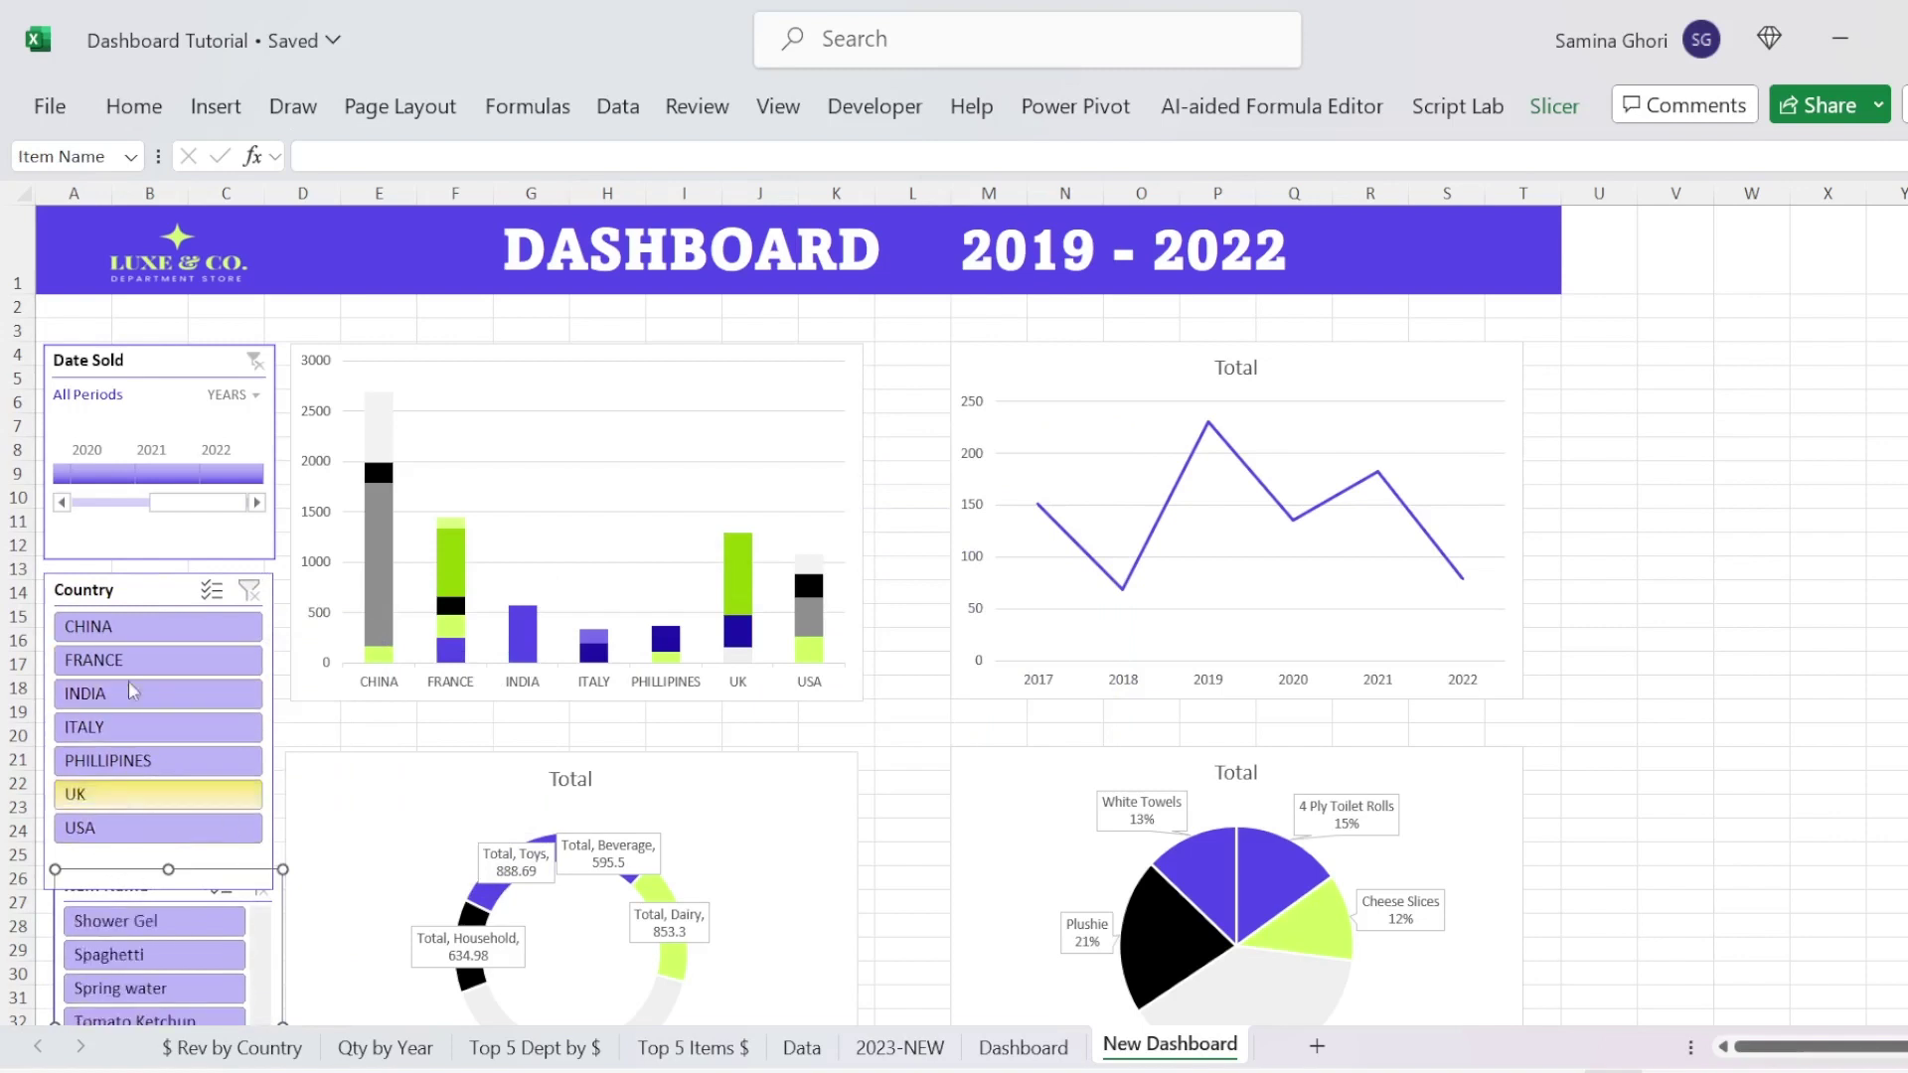
Step: Delete the Item Name slicer from the dashboard
left_click(171, 592)
left_click(619, 362)
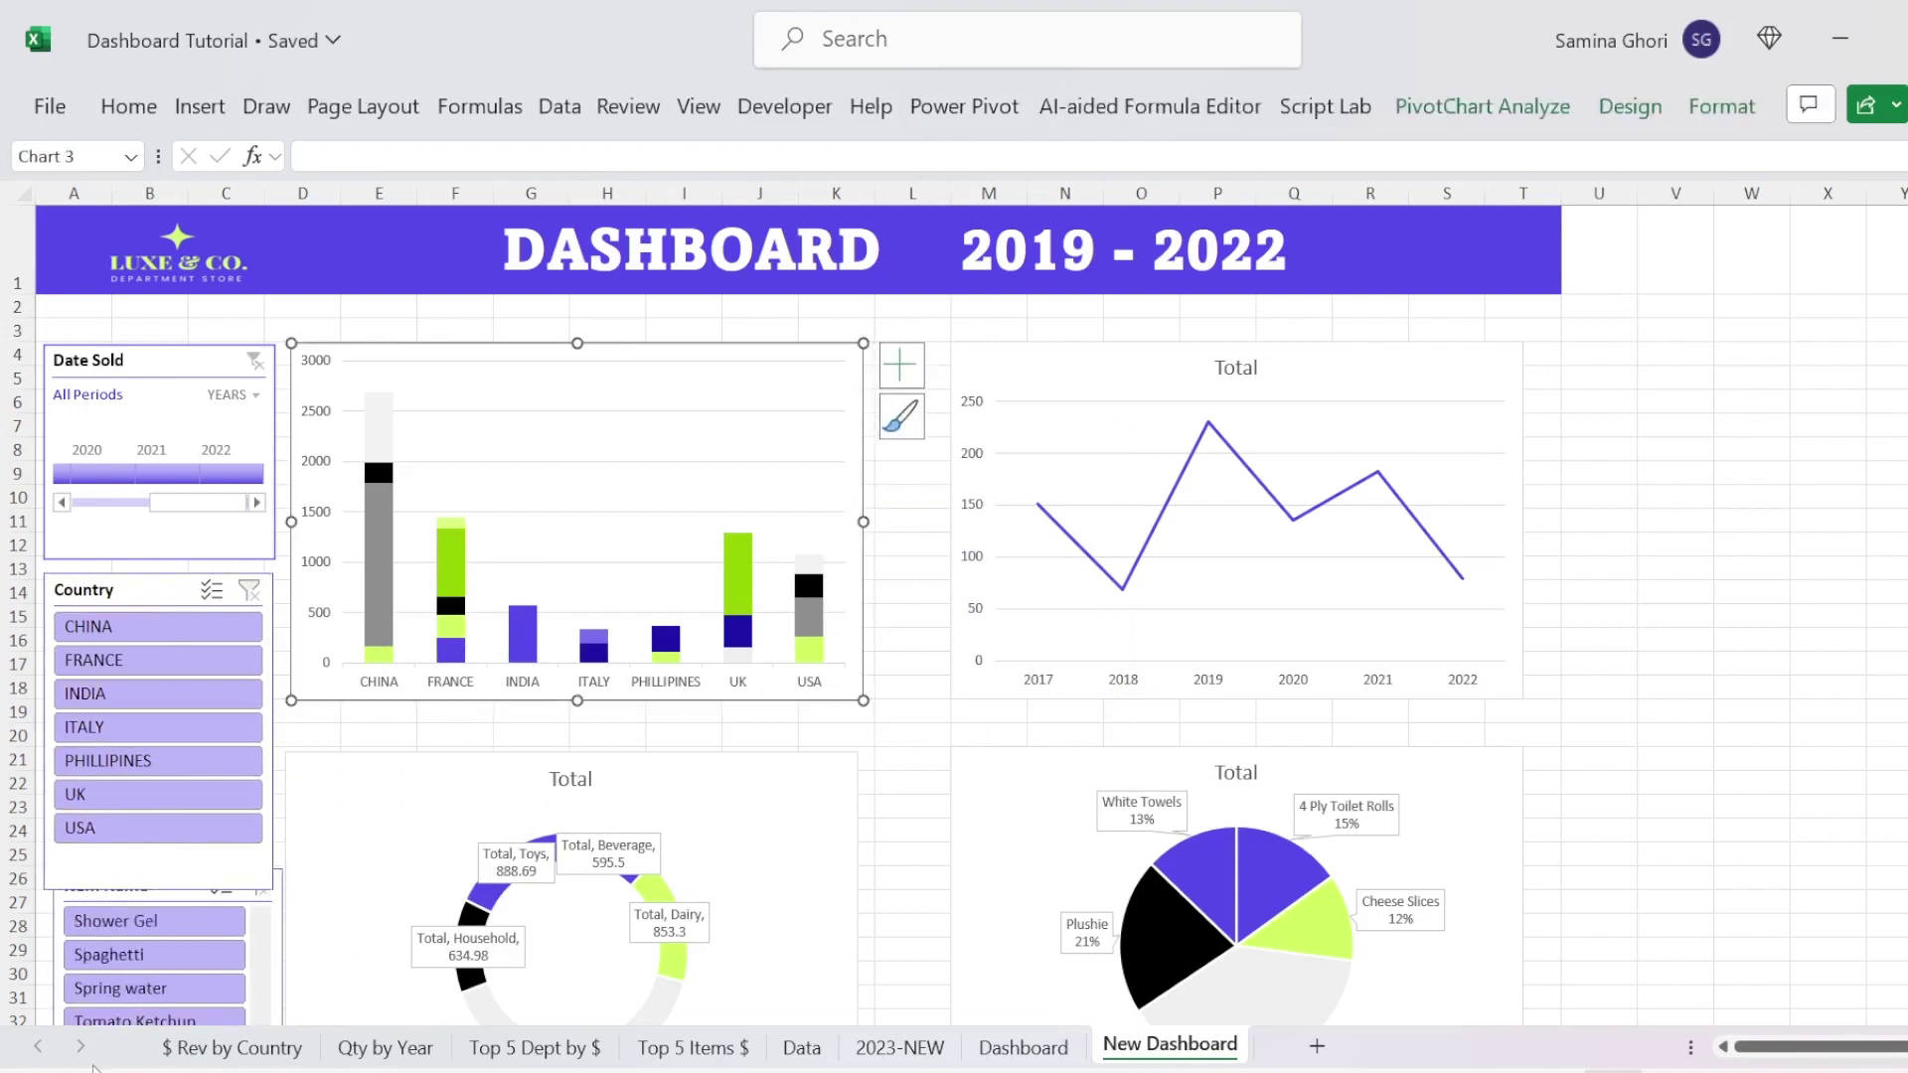
scroll(165, 947, "down", 4)
left_click(202, 829)
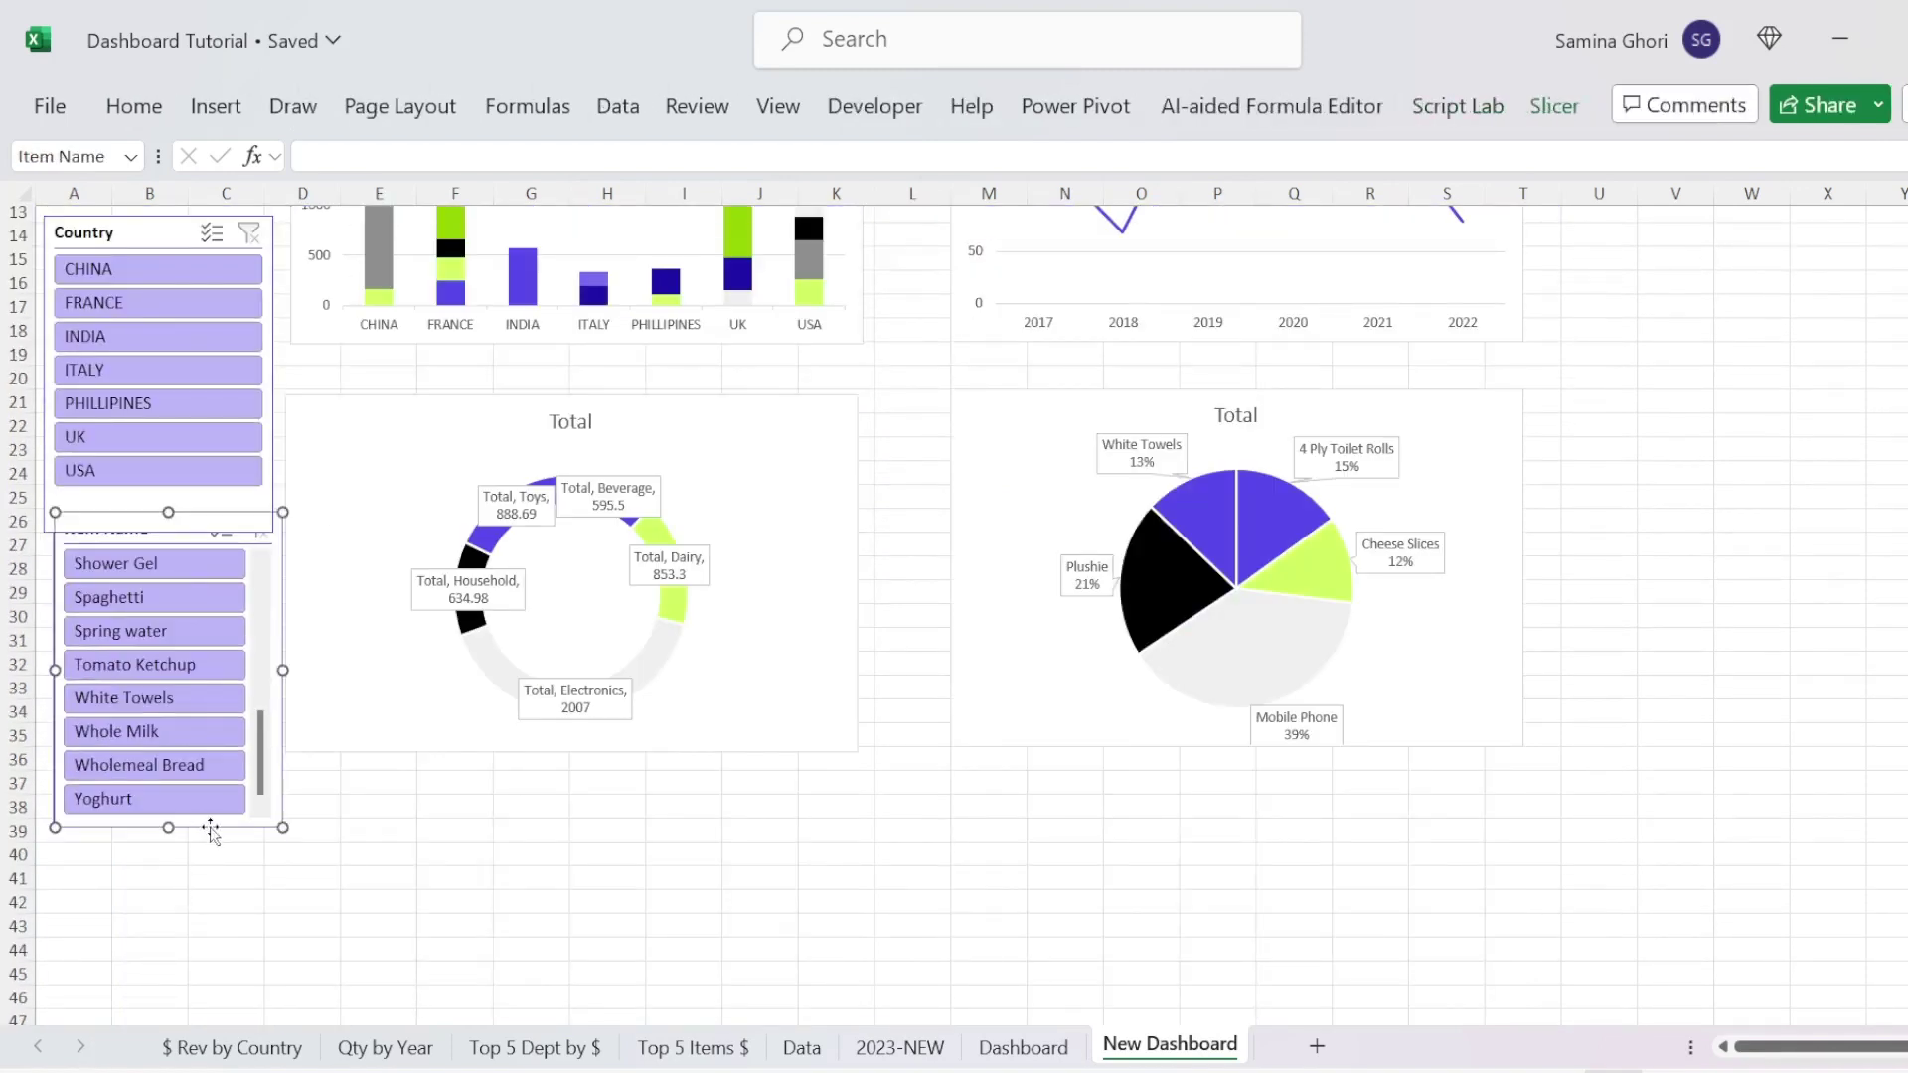
key("Delete")
scroll(303, 542, "up", 4)
Step: Insert a Department slicer for the stacked column chart
left_click(361, 350)
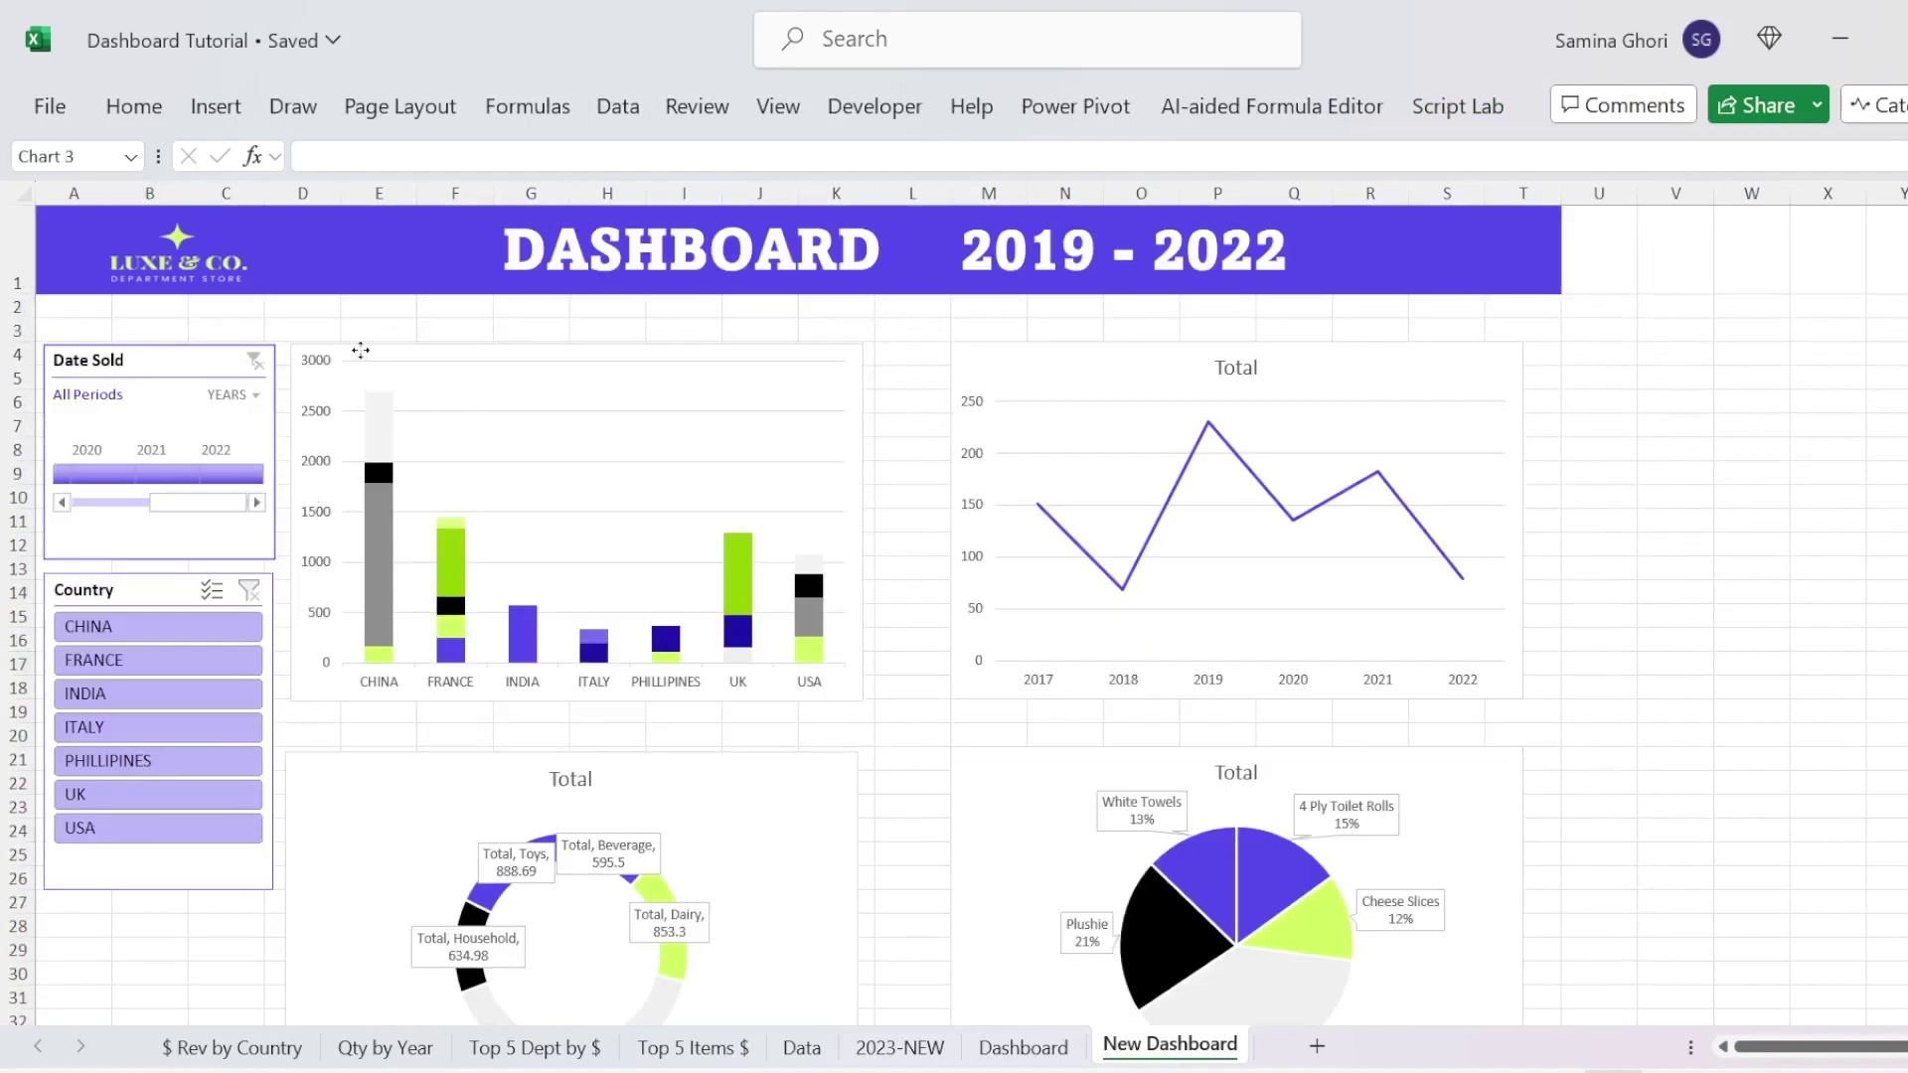
left_click(201, 106)
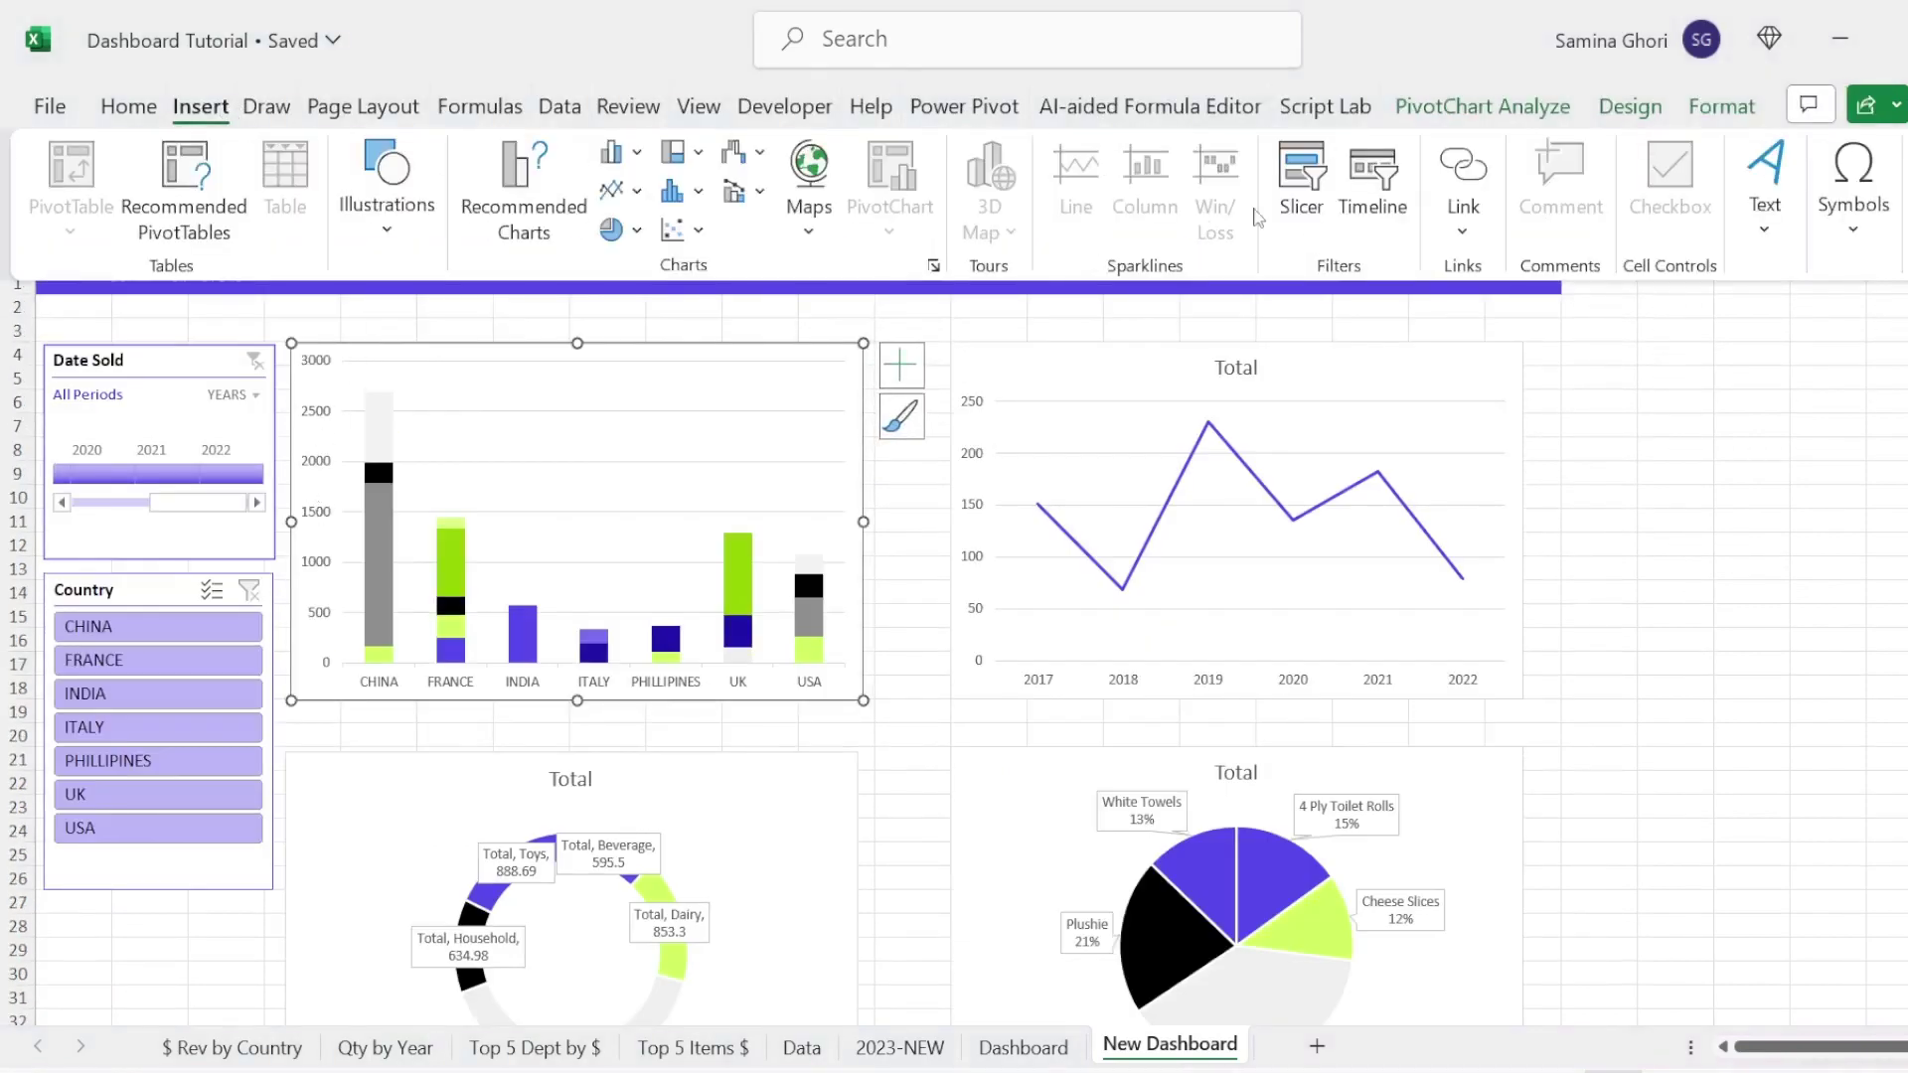
left_click(1298, 193)
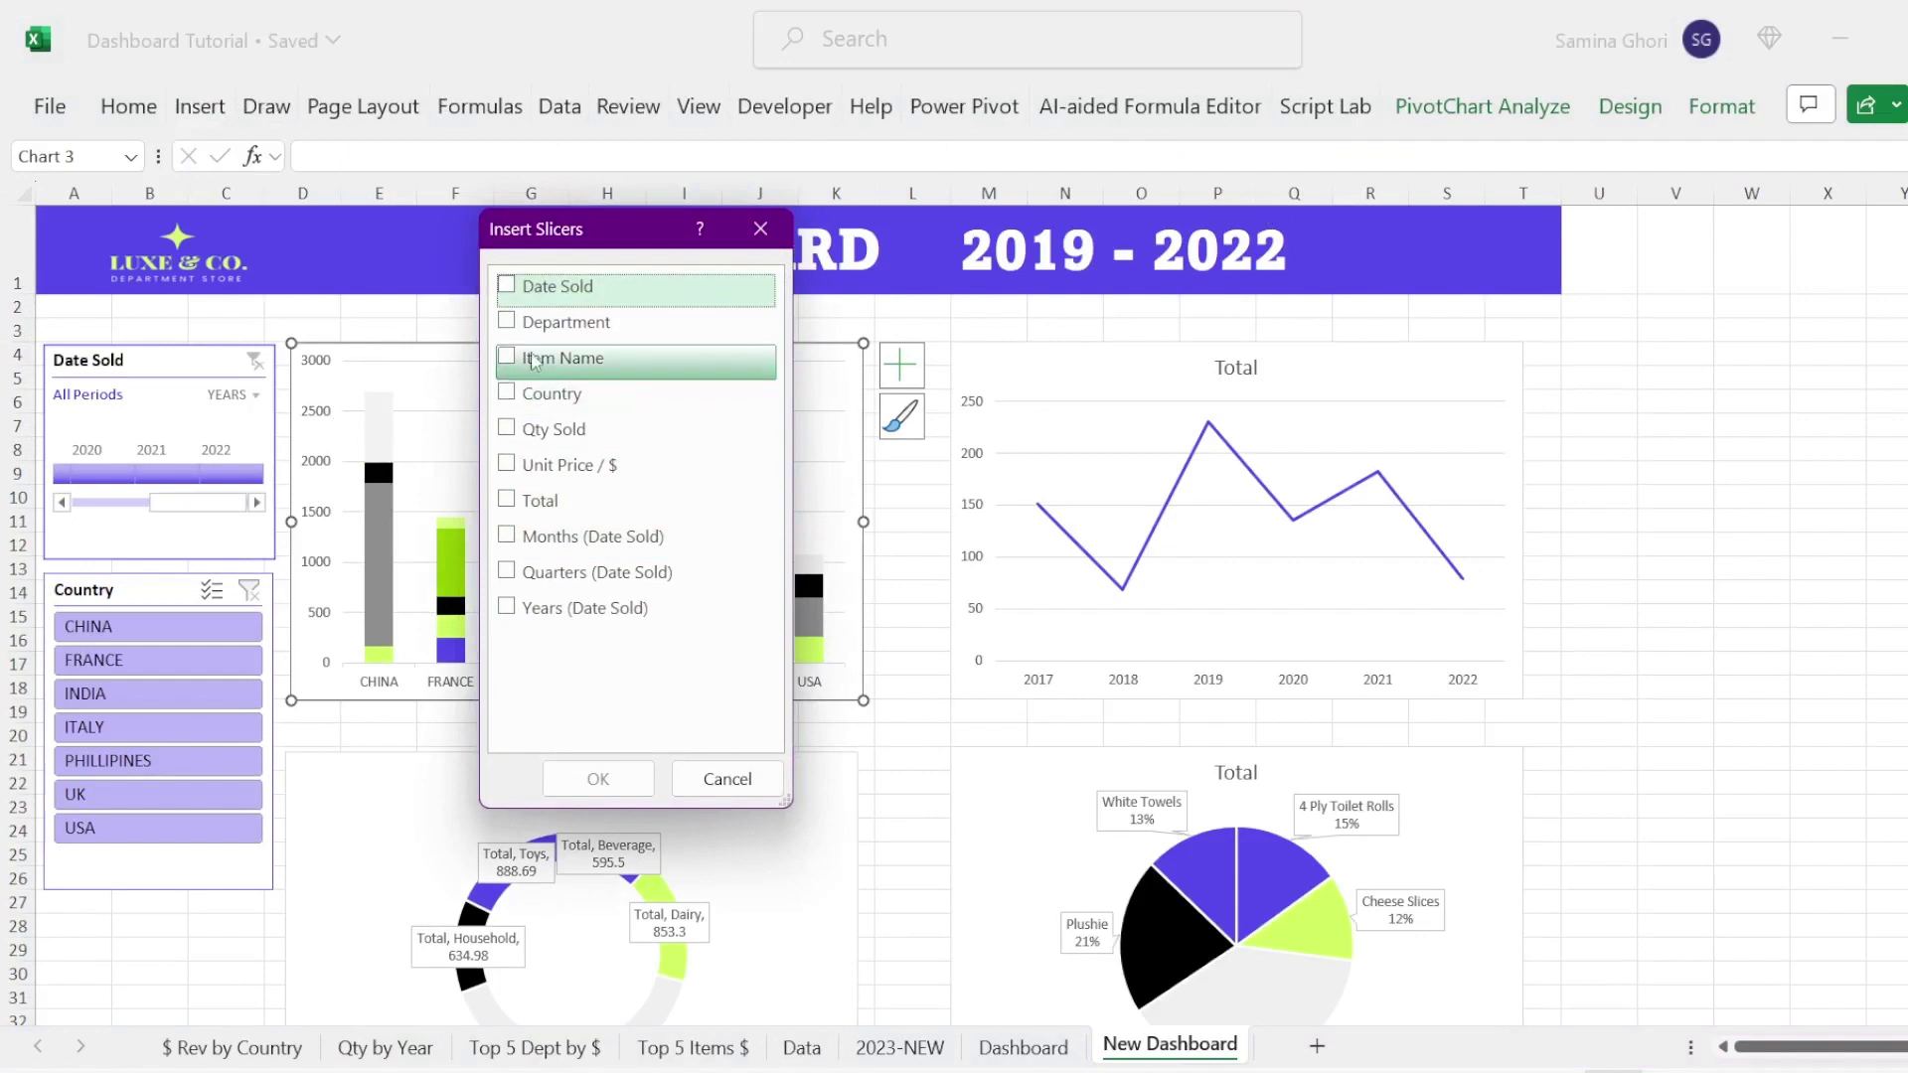
left_click(509, 322)
left_click(595, 783)
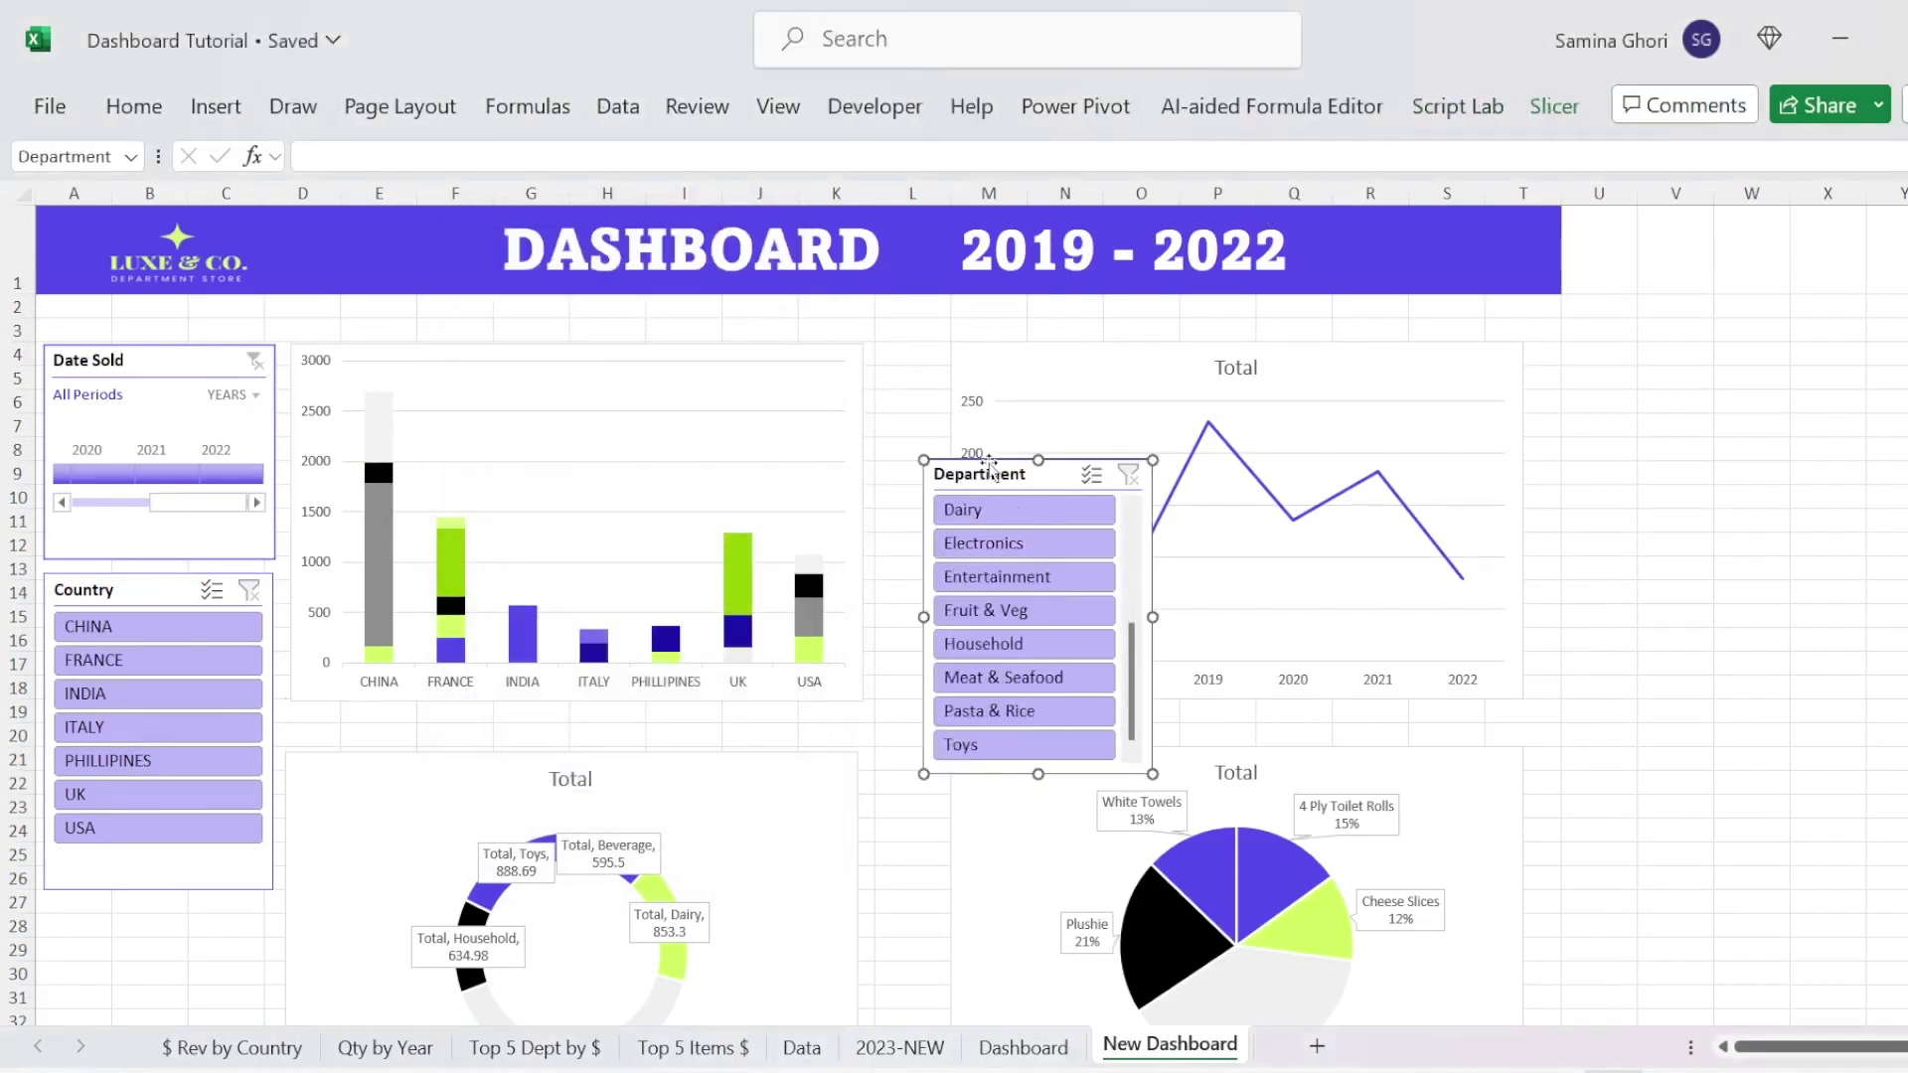
Step: Move the Department slicer directly beneath the Country slicer and check the dashboard layout
left_click_drag(984, 462, 104, 907)
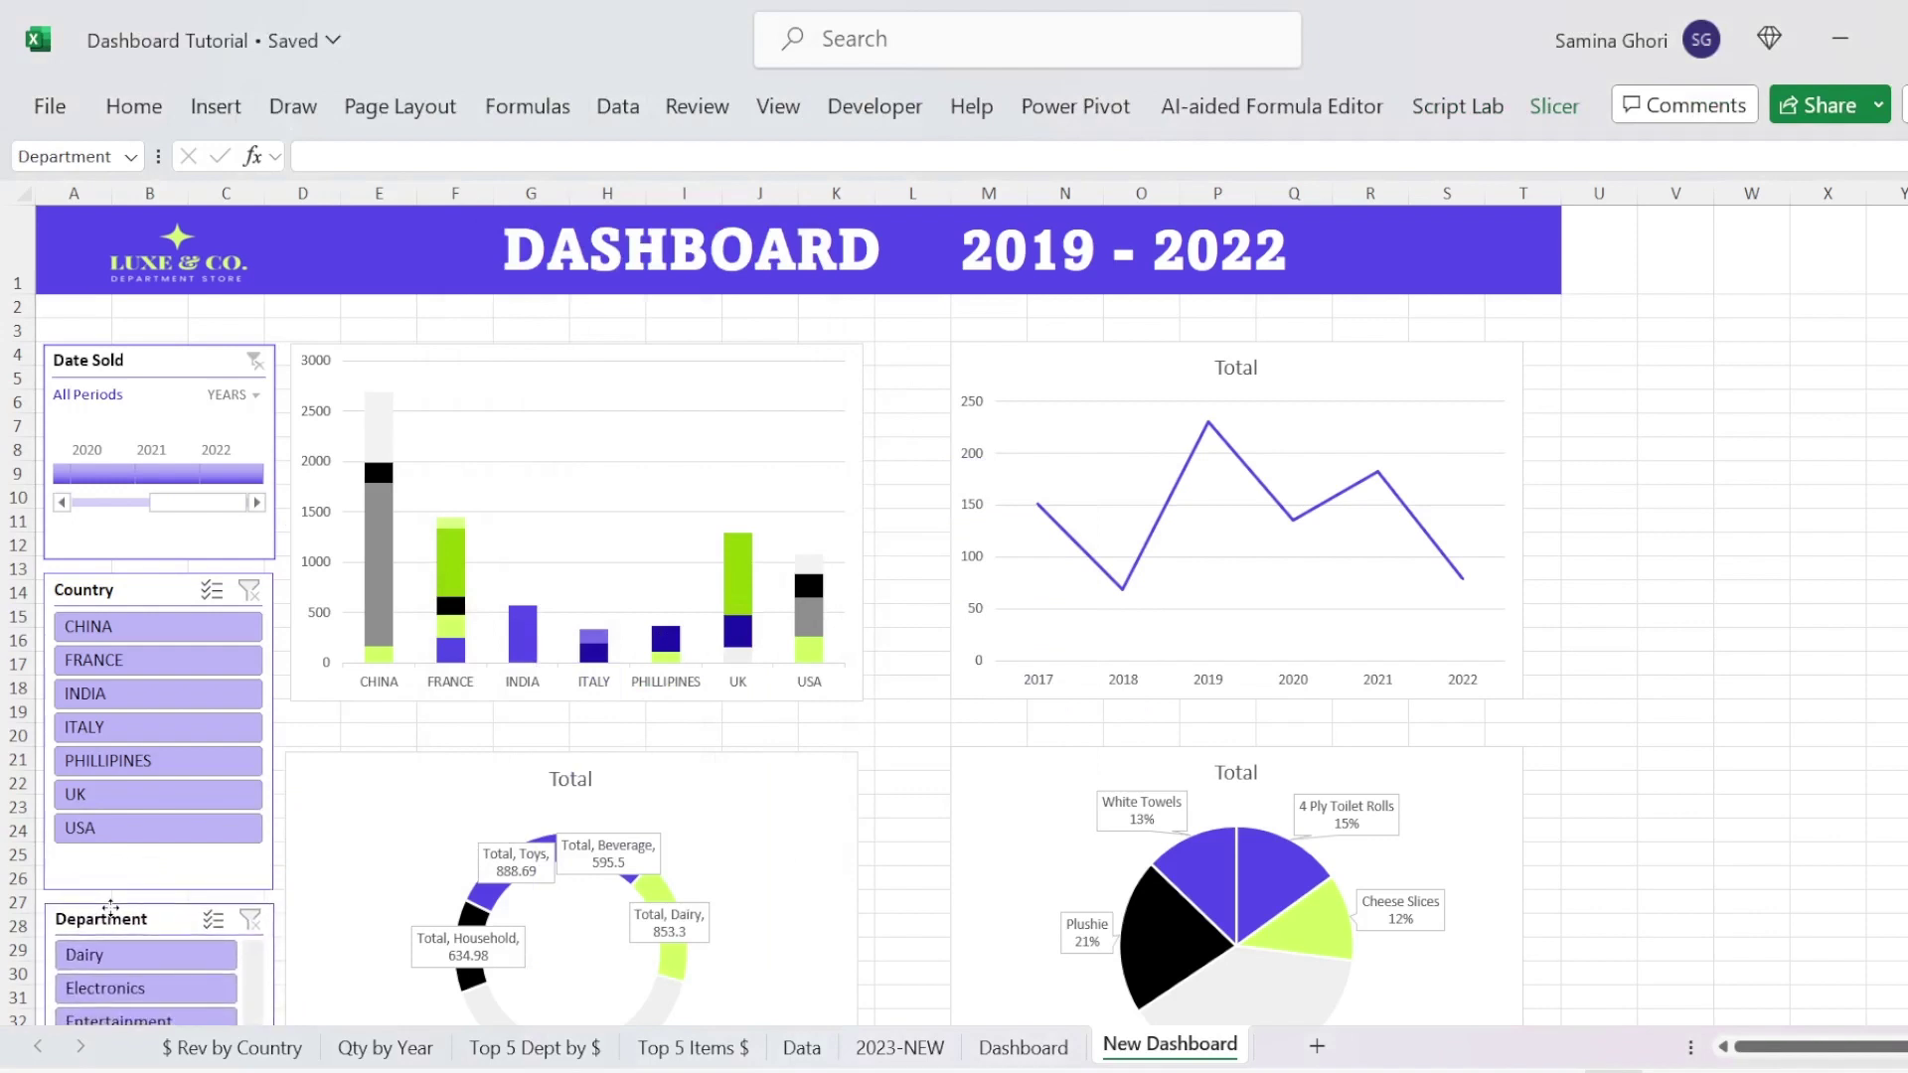
left_click(1599, 699)
scroll(865, 882, "down", 4)
scroll(848, 890, "up", 4)
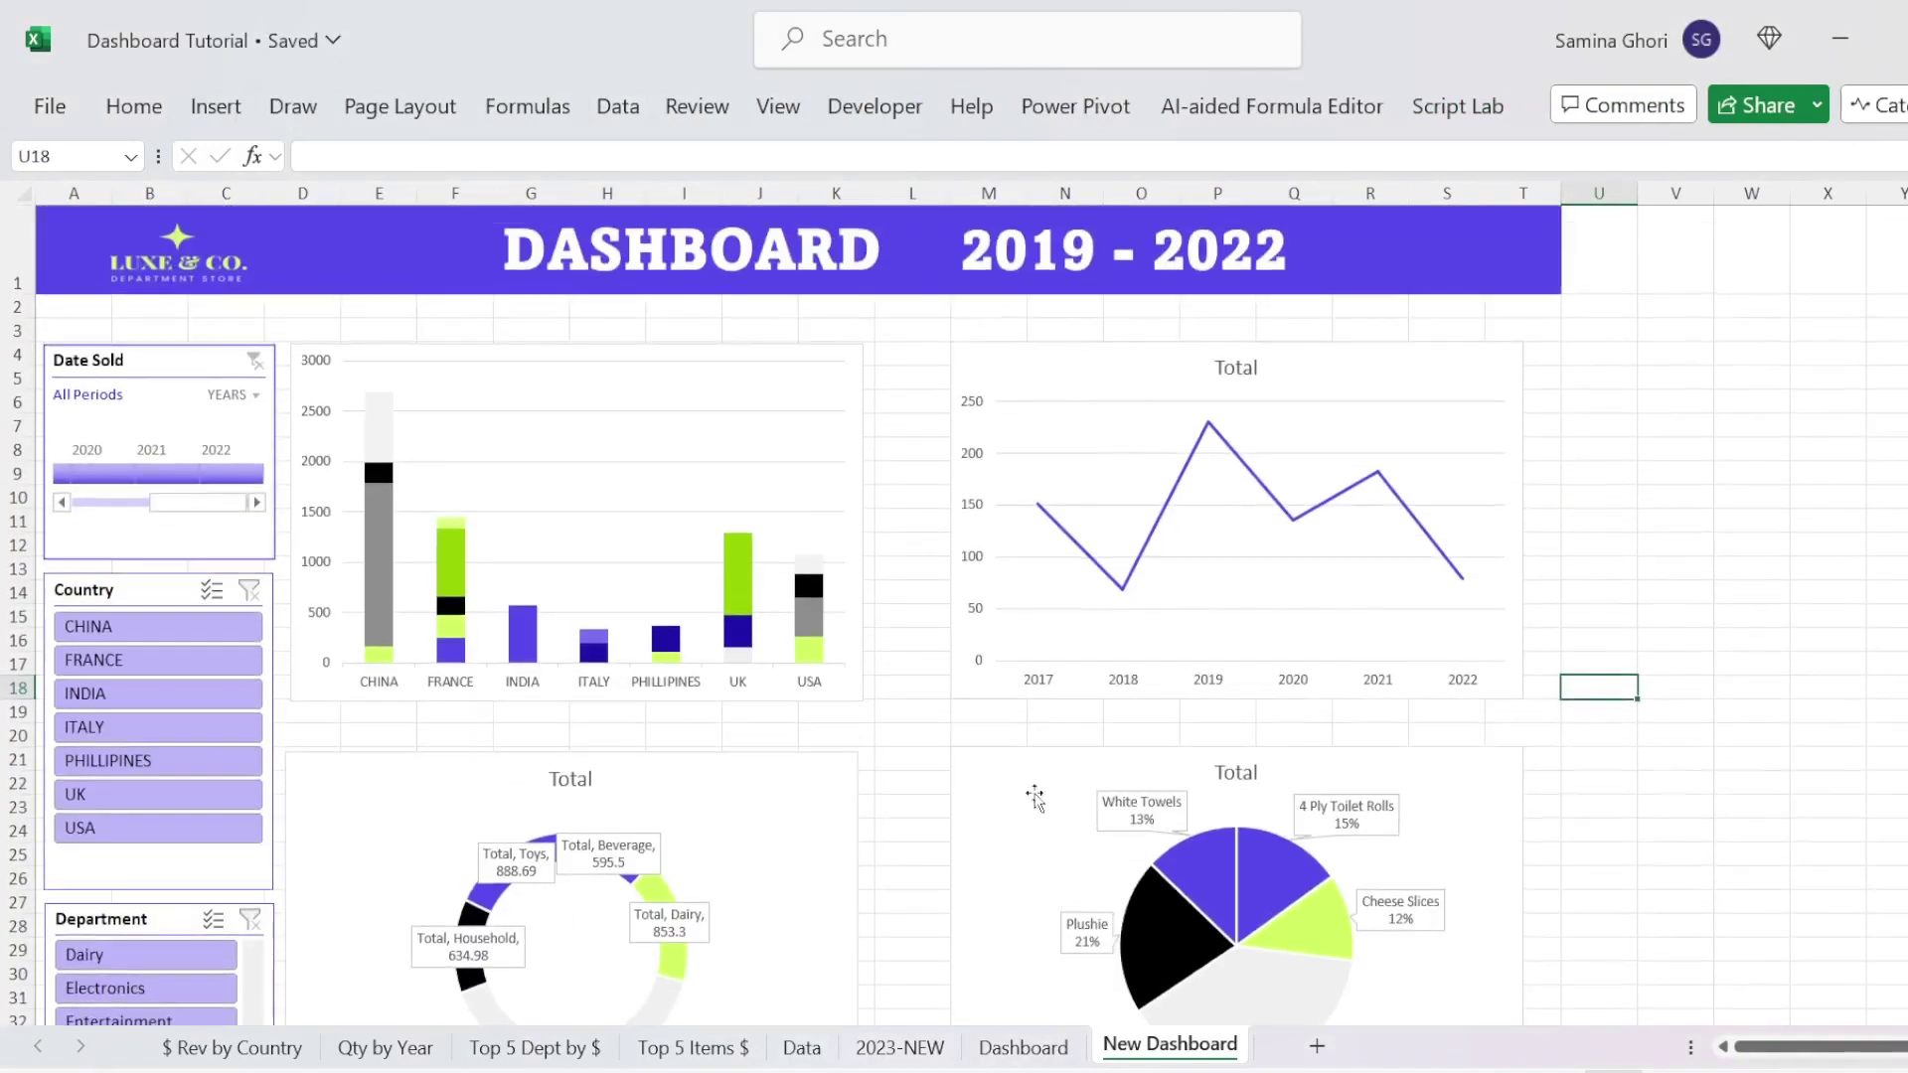
Step: Check which charts respond to filtering the timeline to 2021 and the Country slicer to INDIA, clearing each filter
left_click(167, 479)
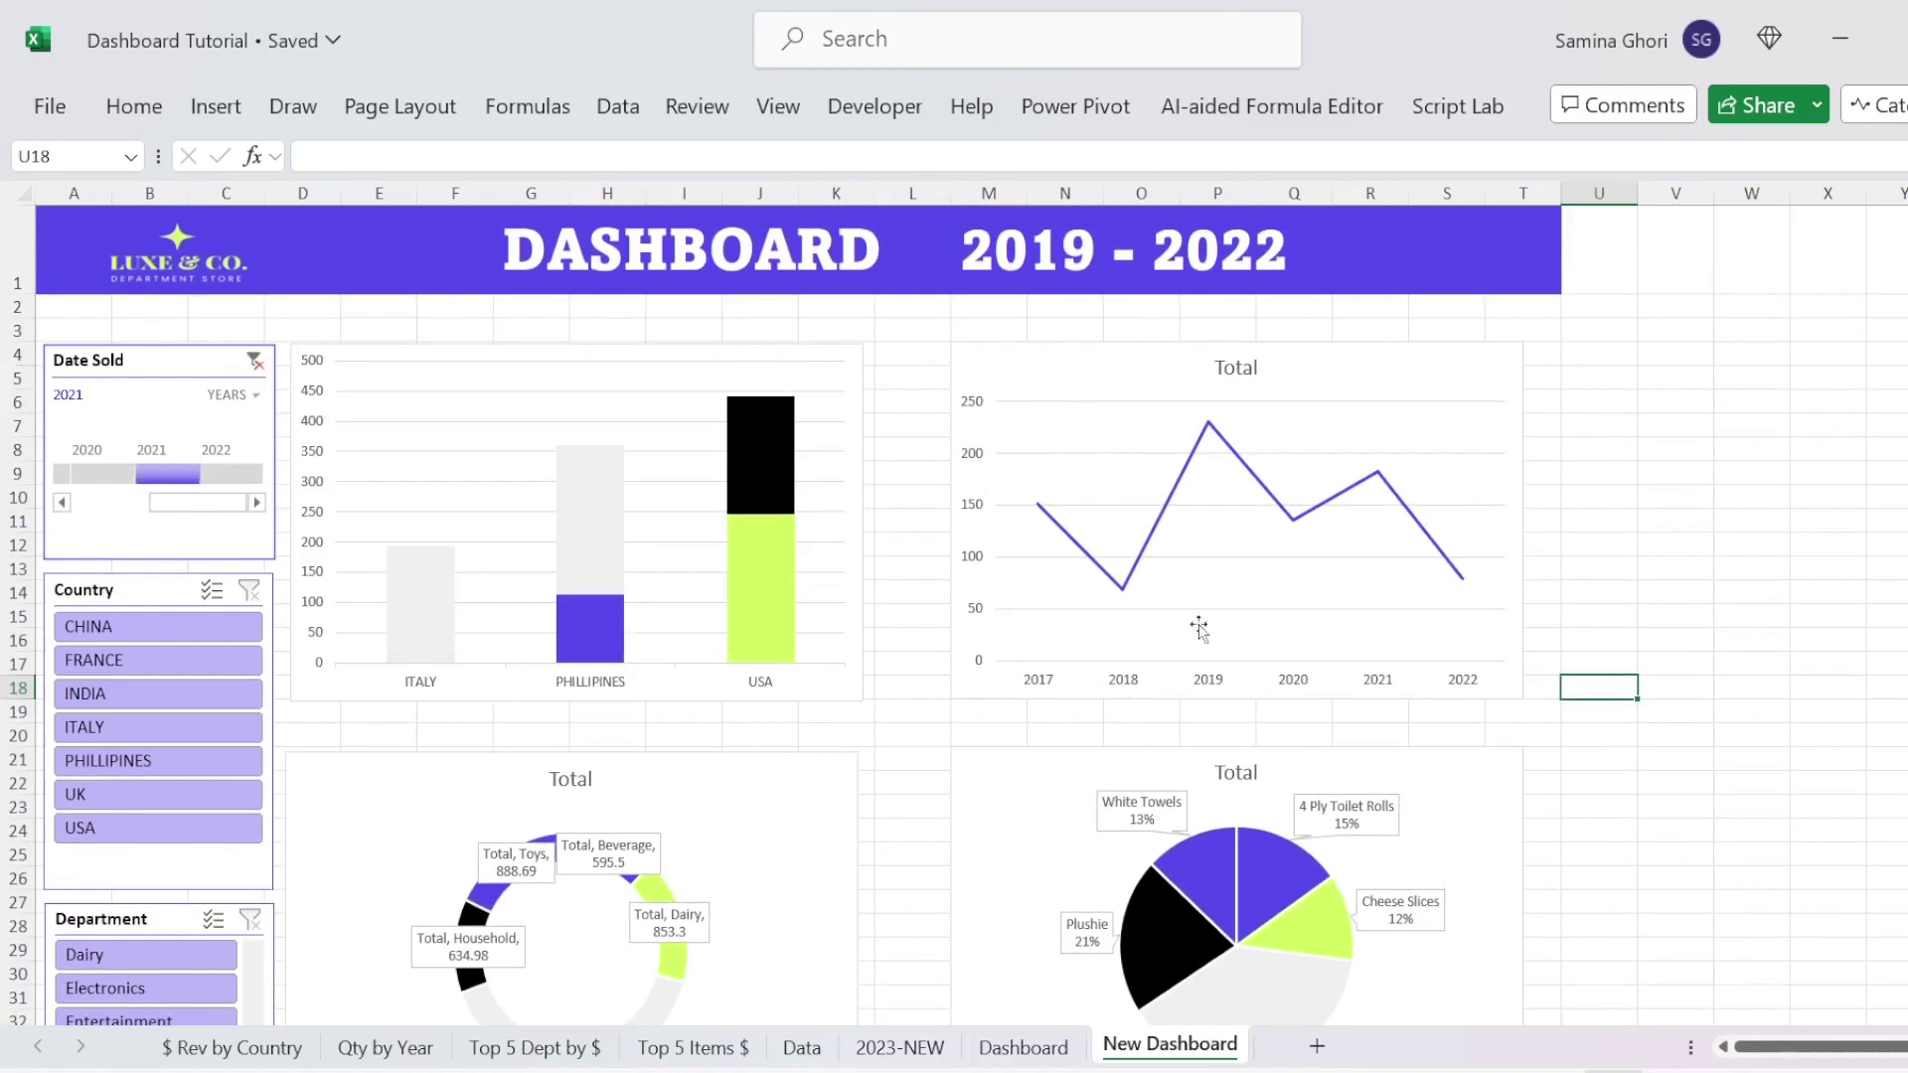
scroll(1717, 639, "down", 1)
scroll(1716, 639, "up", 1)
left_click(256, 362)
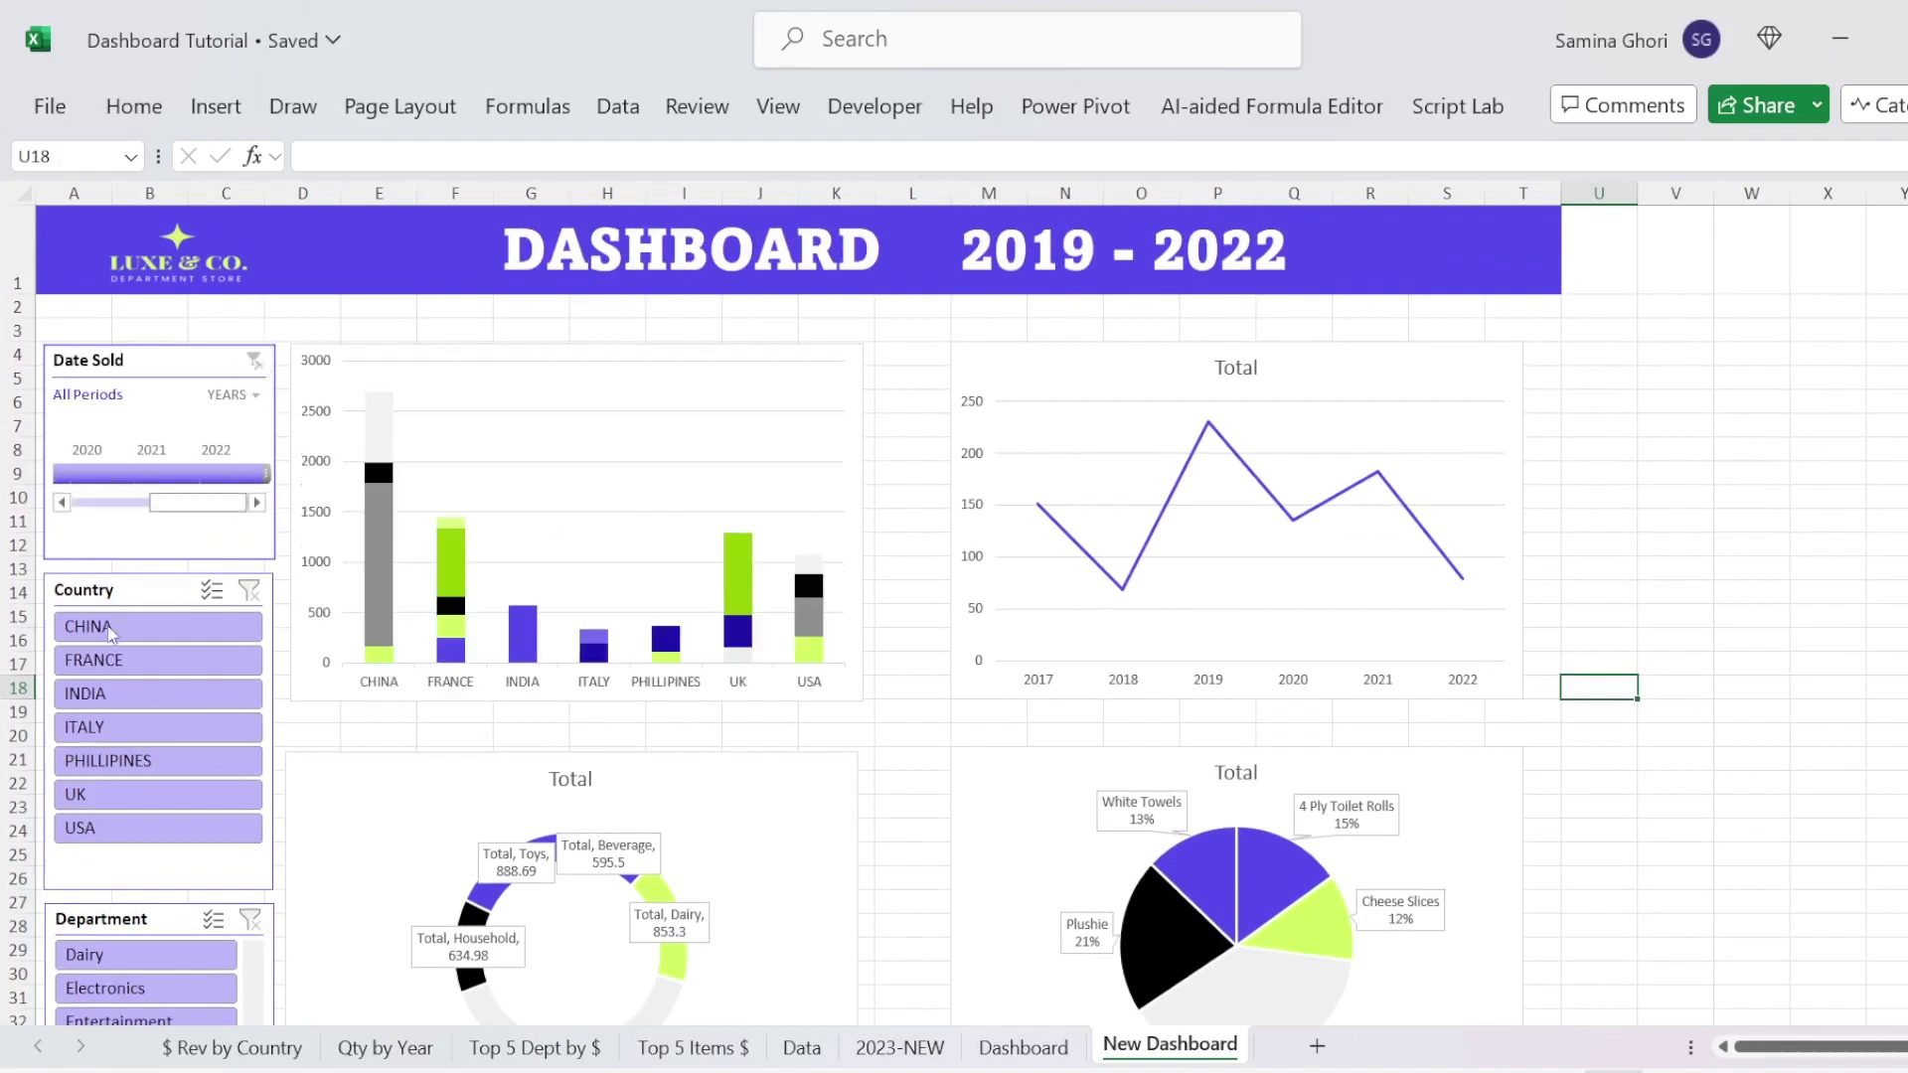
left_click(136, 696)
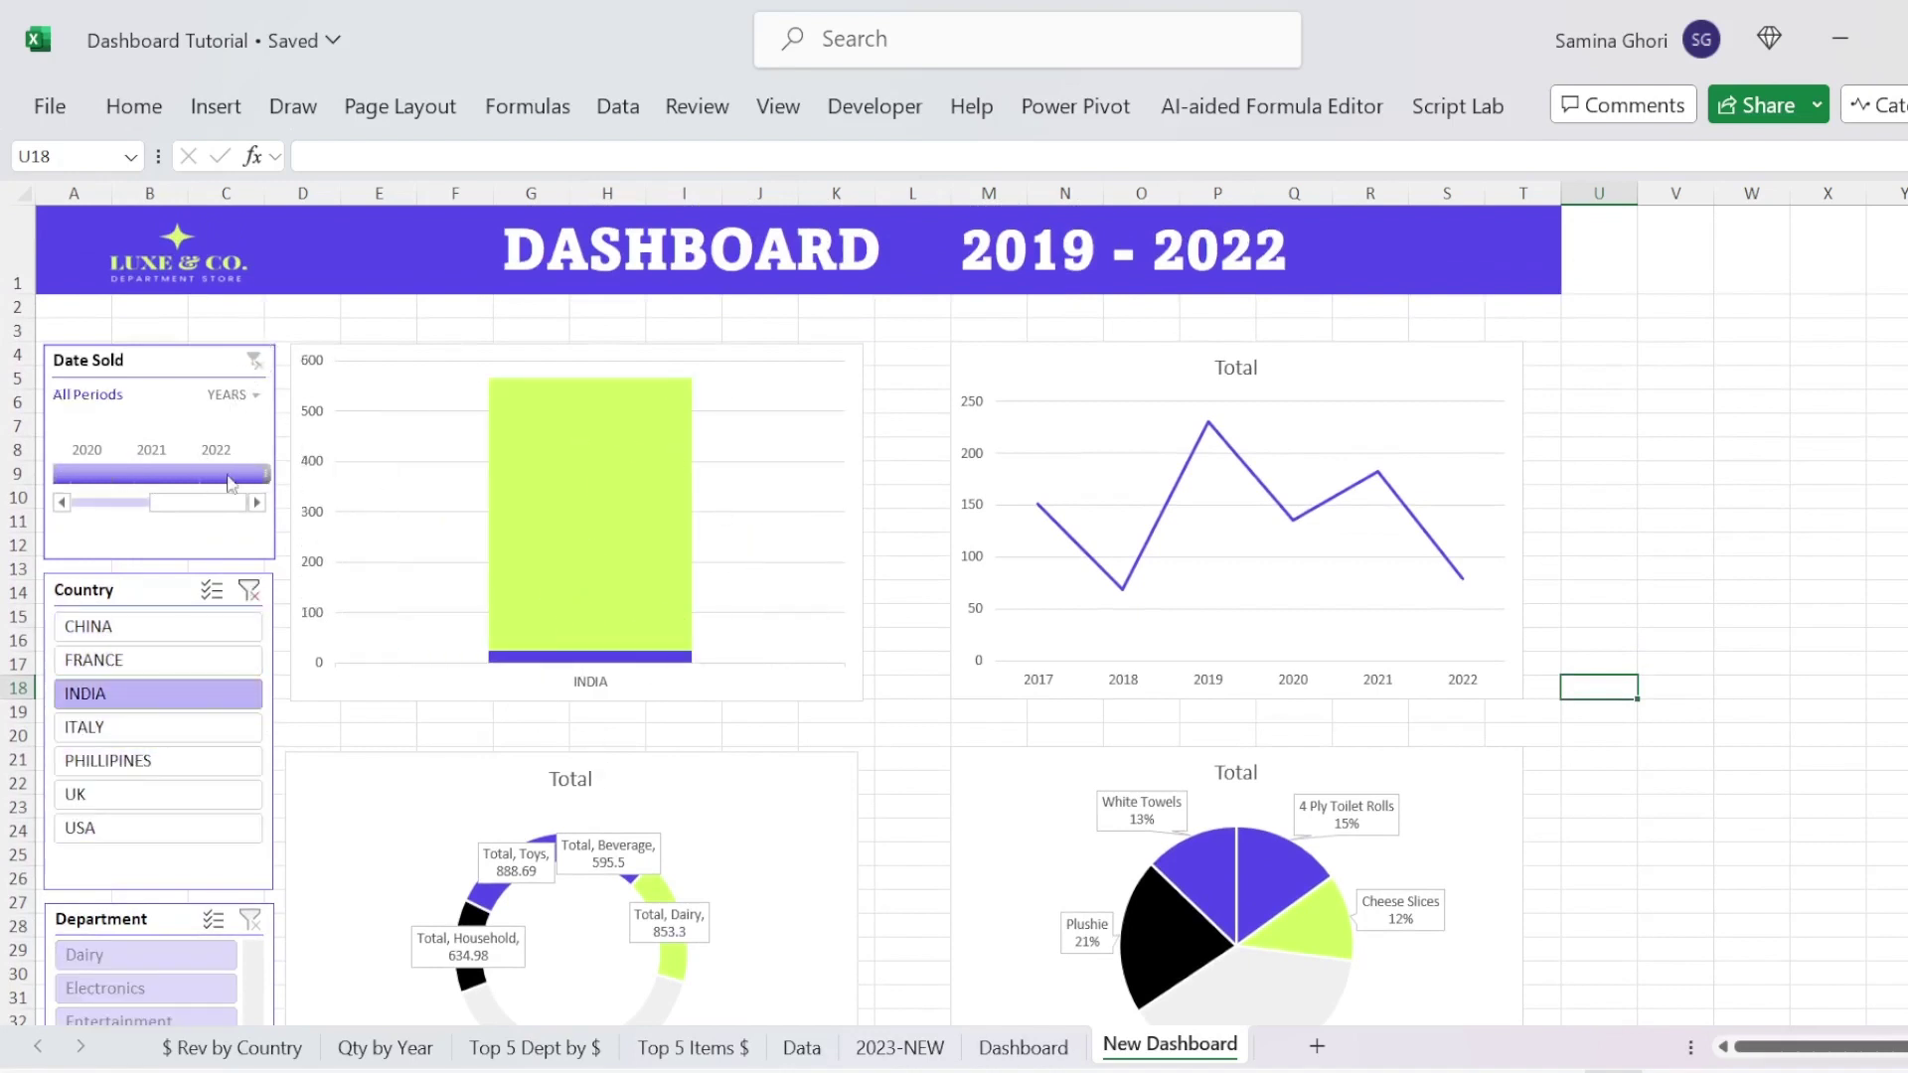
left_click(249, 590)
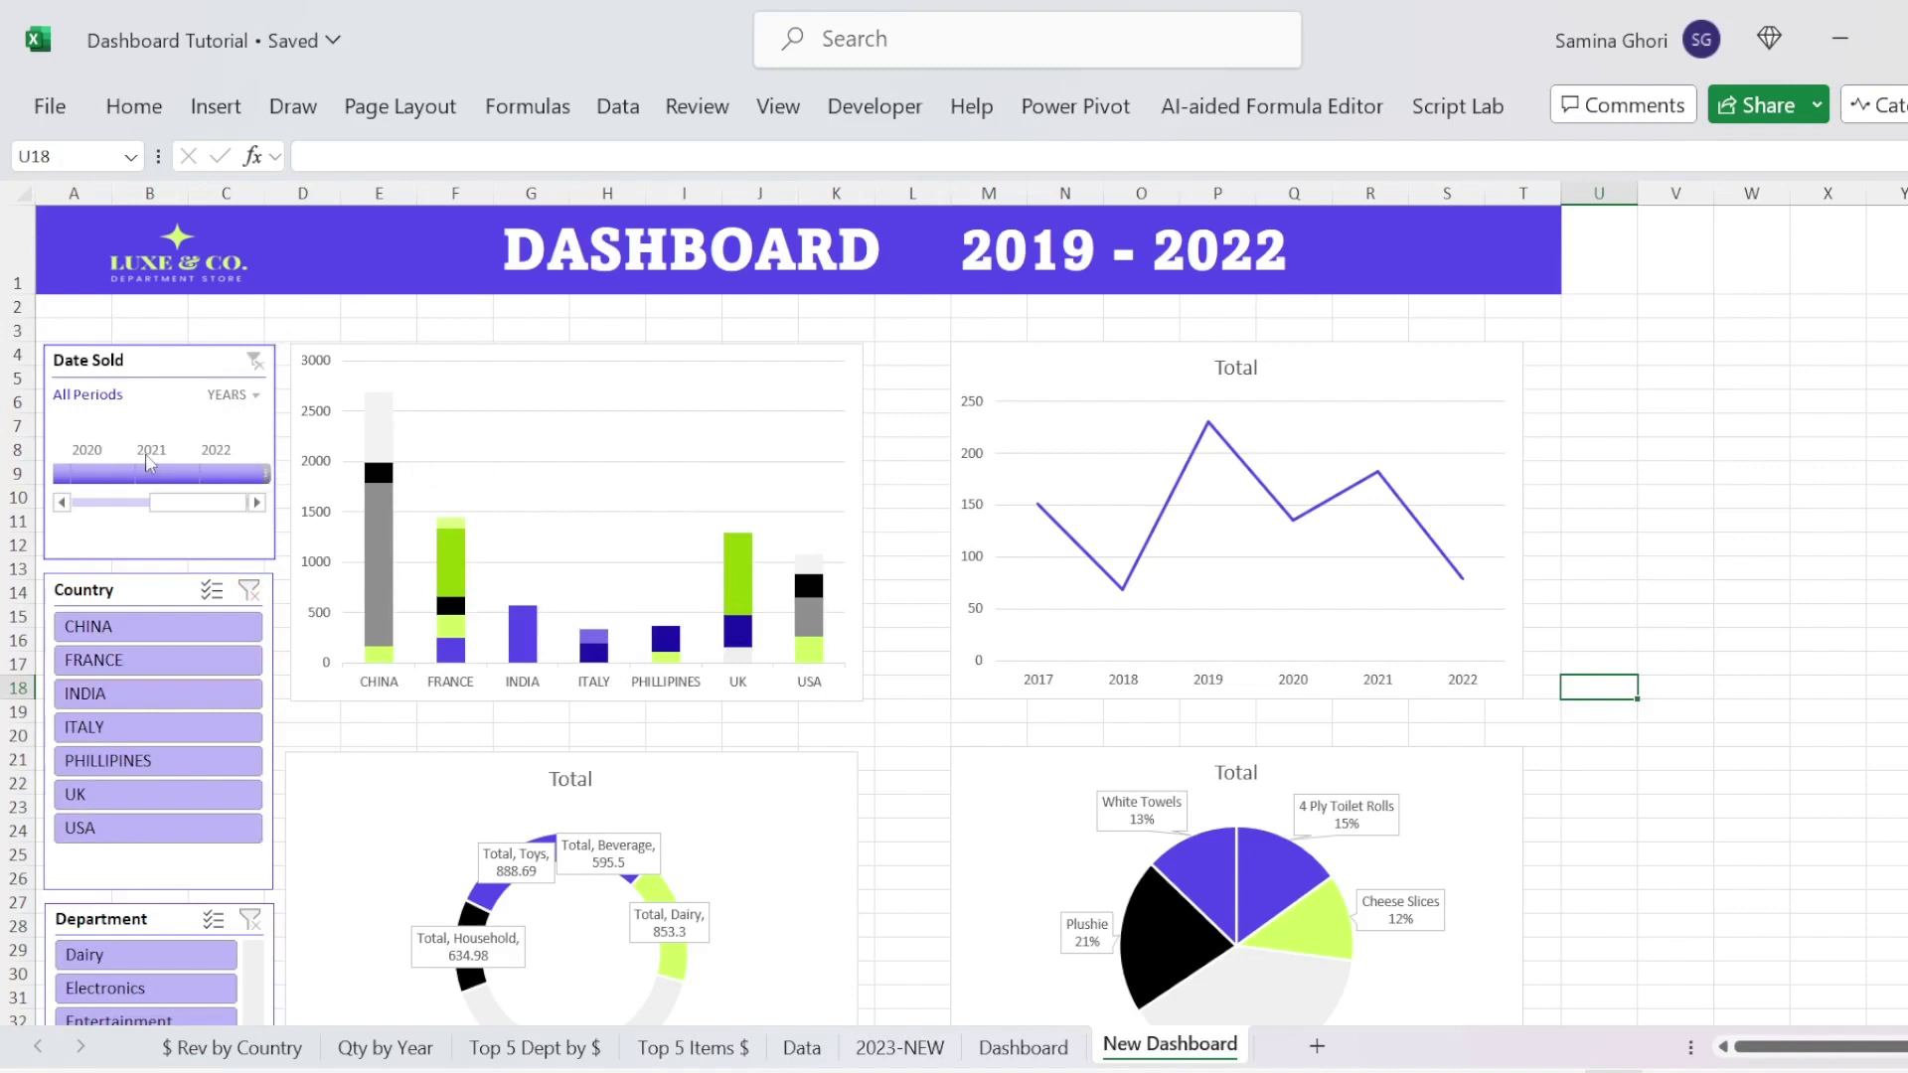
Step: Connect the Date Sold timeline to PivotTable2, PivotTable3 and PivotTable4 in addition to PivotTable1 through its report connections
left_click(189, 552)
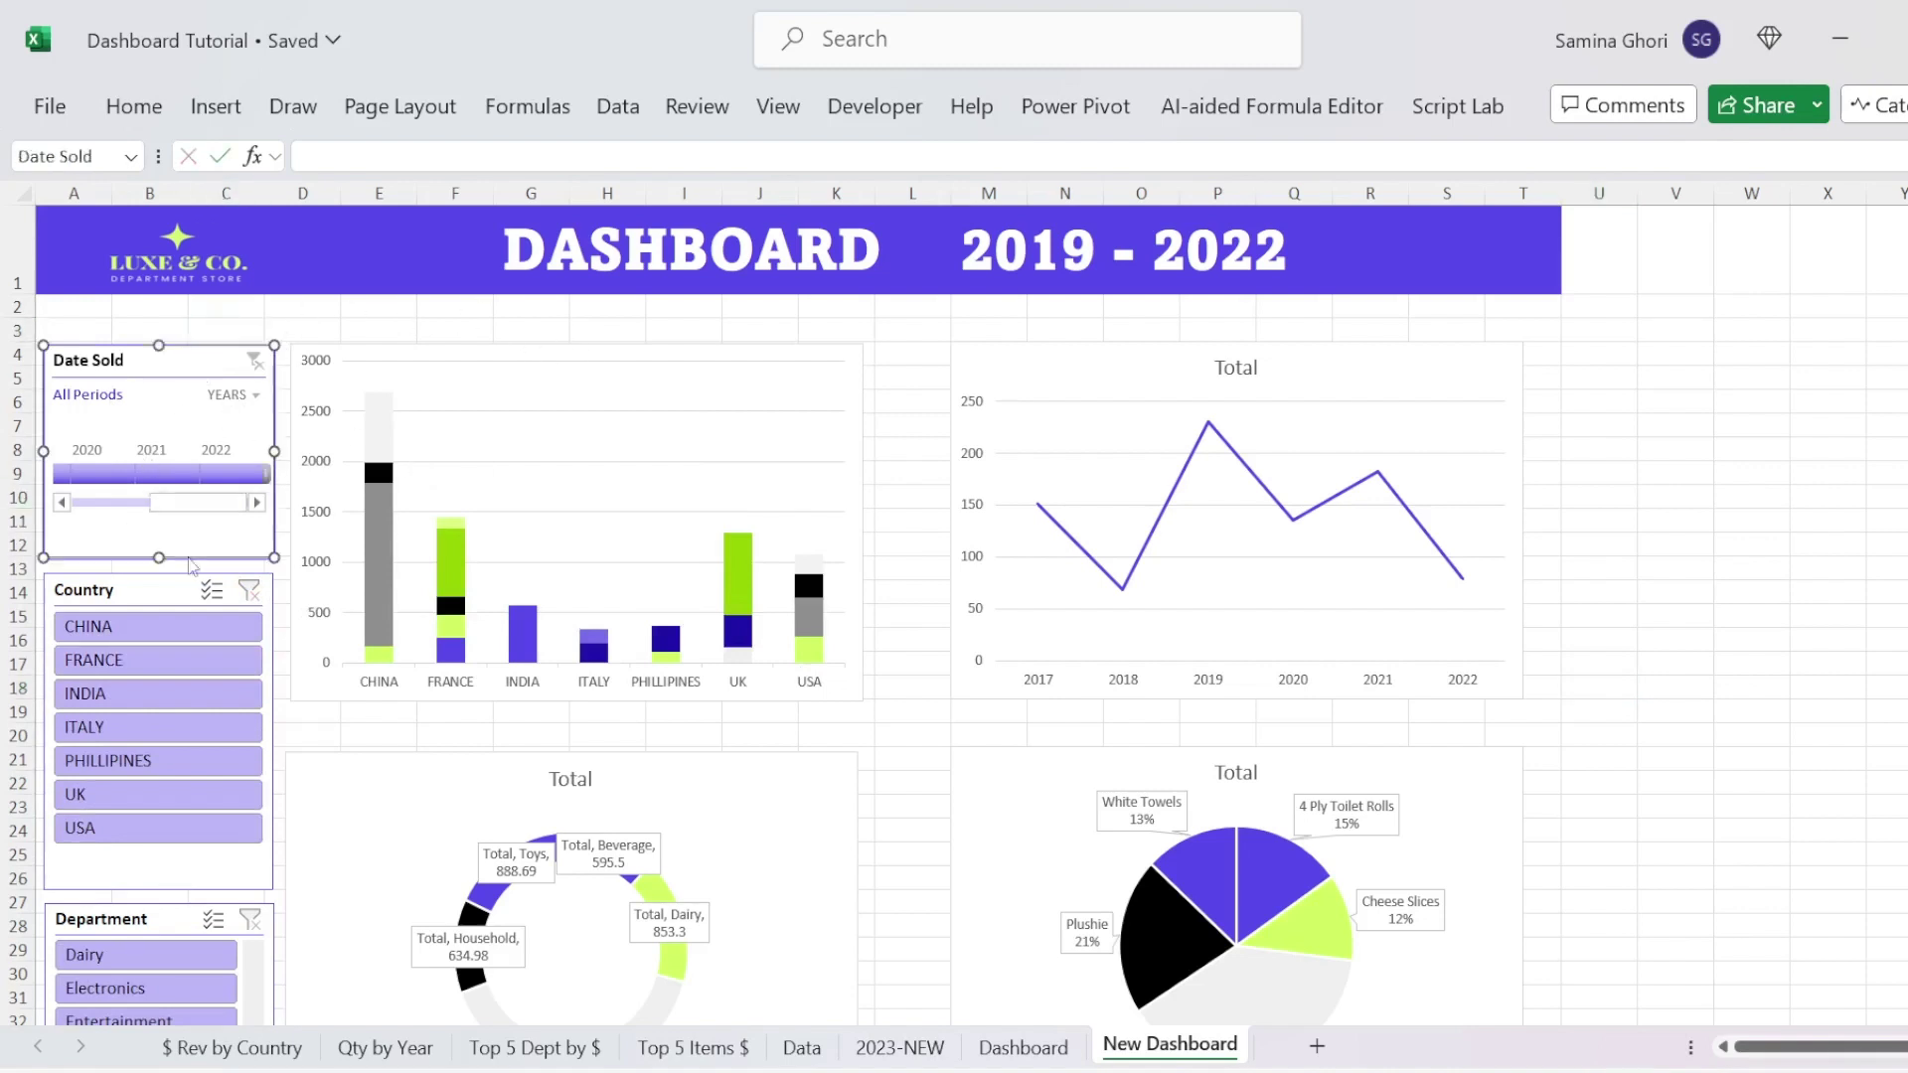
right_click(212, 544)
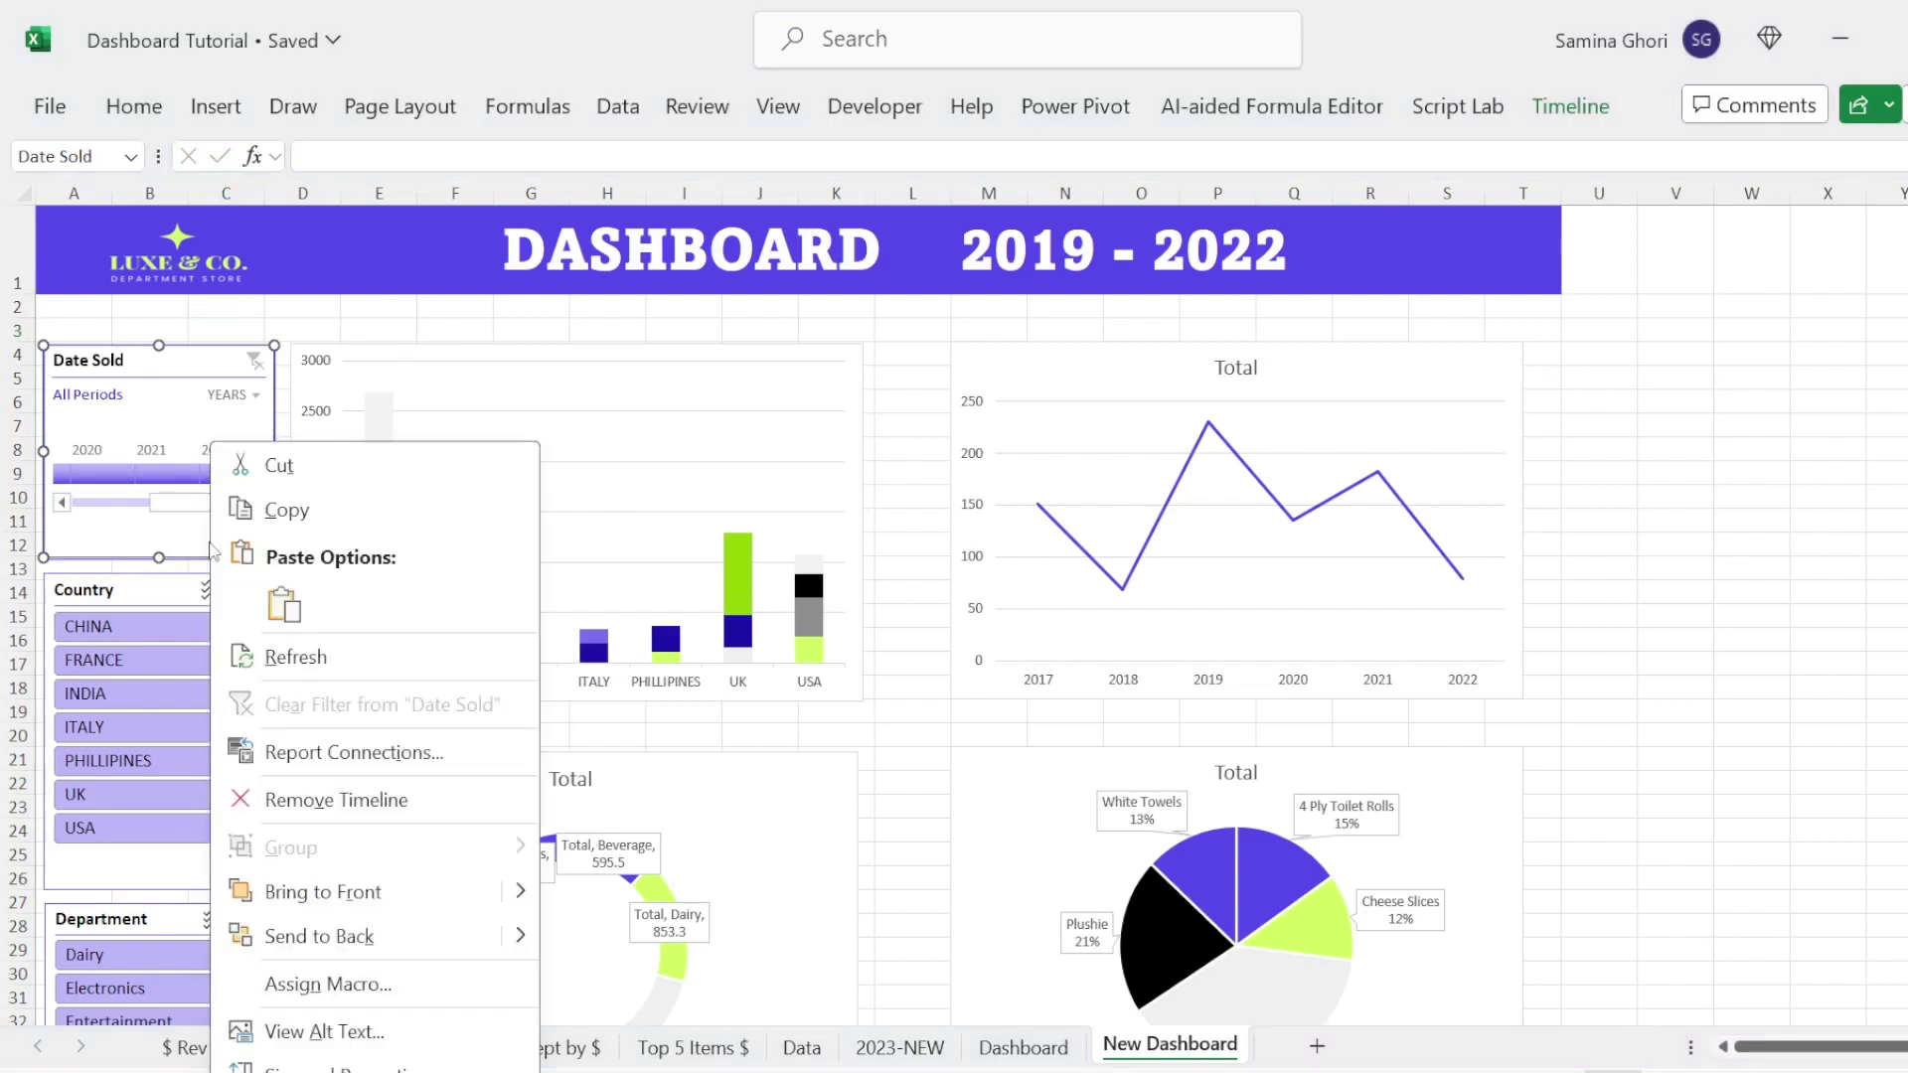
left_click(348, 758)
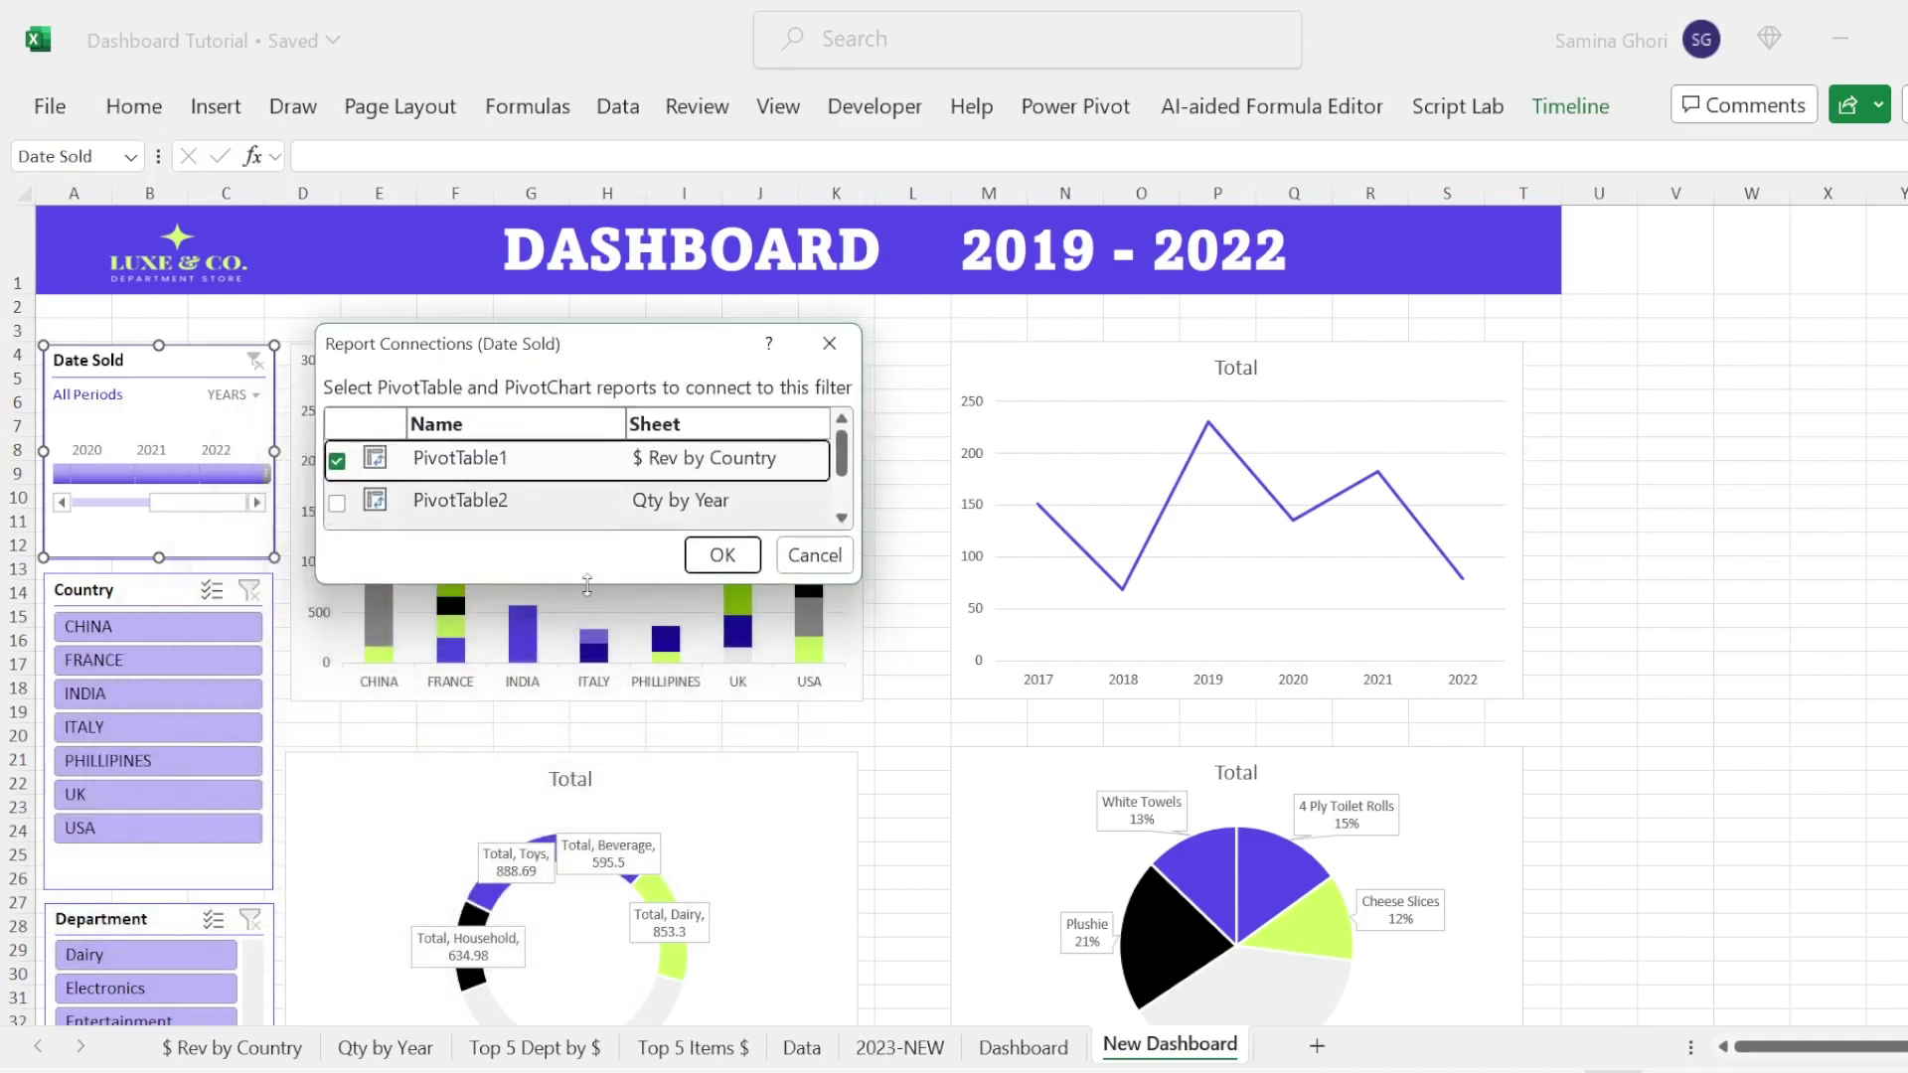
left_click_drag(587, 586, 592, 764)
left_click_drag(858, 488, 1087, 509)
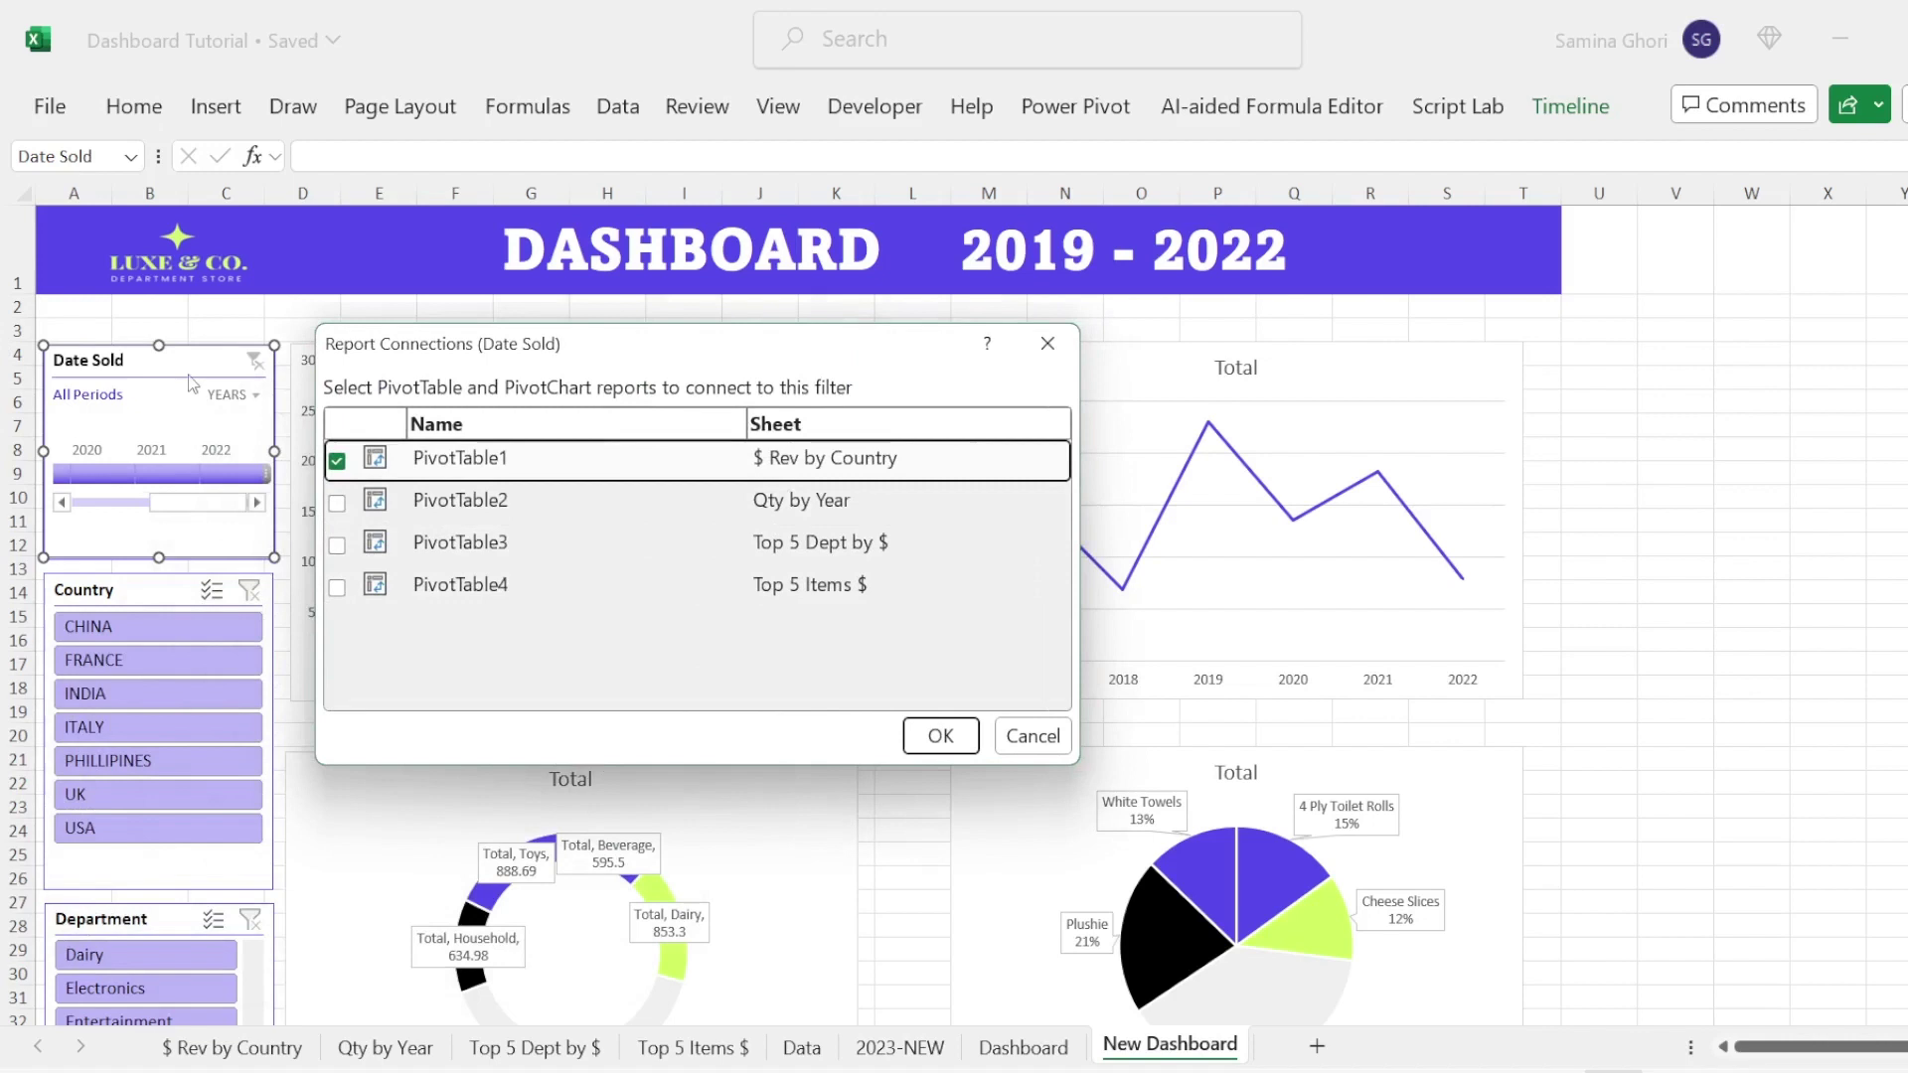
left_click(337, 503)
left_click(337, 546)
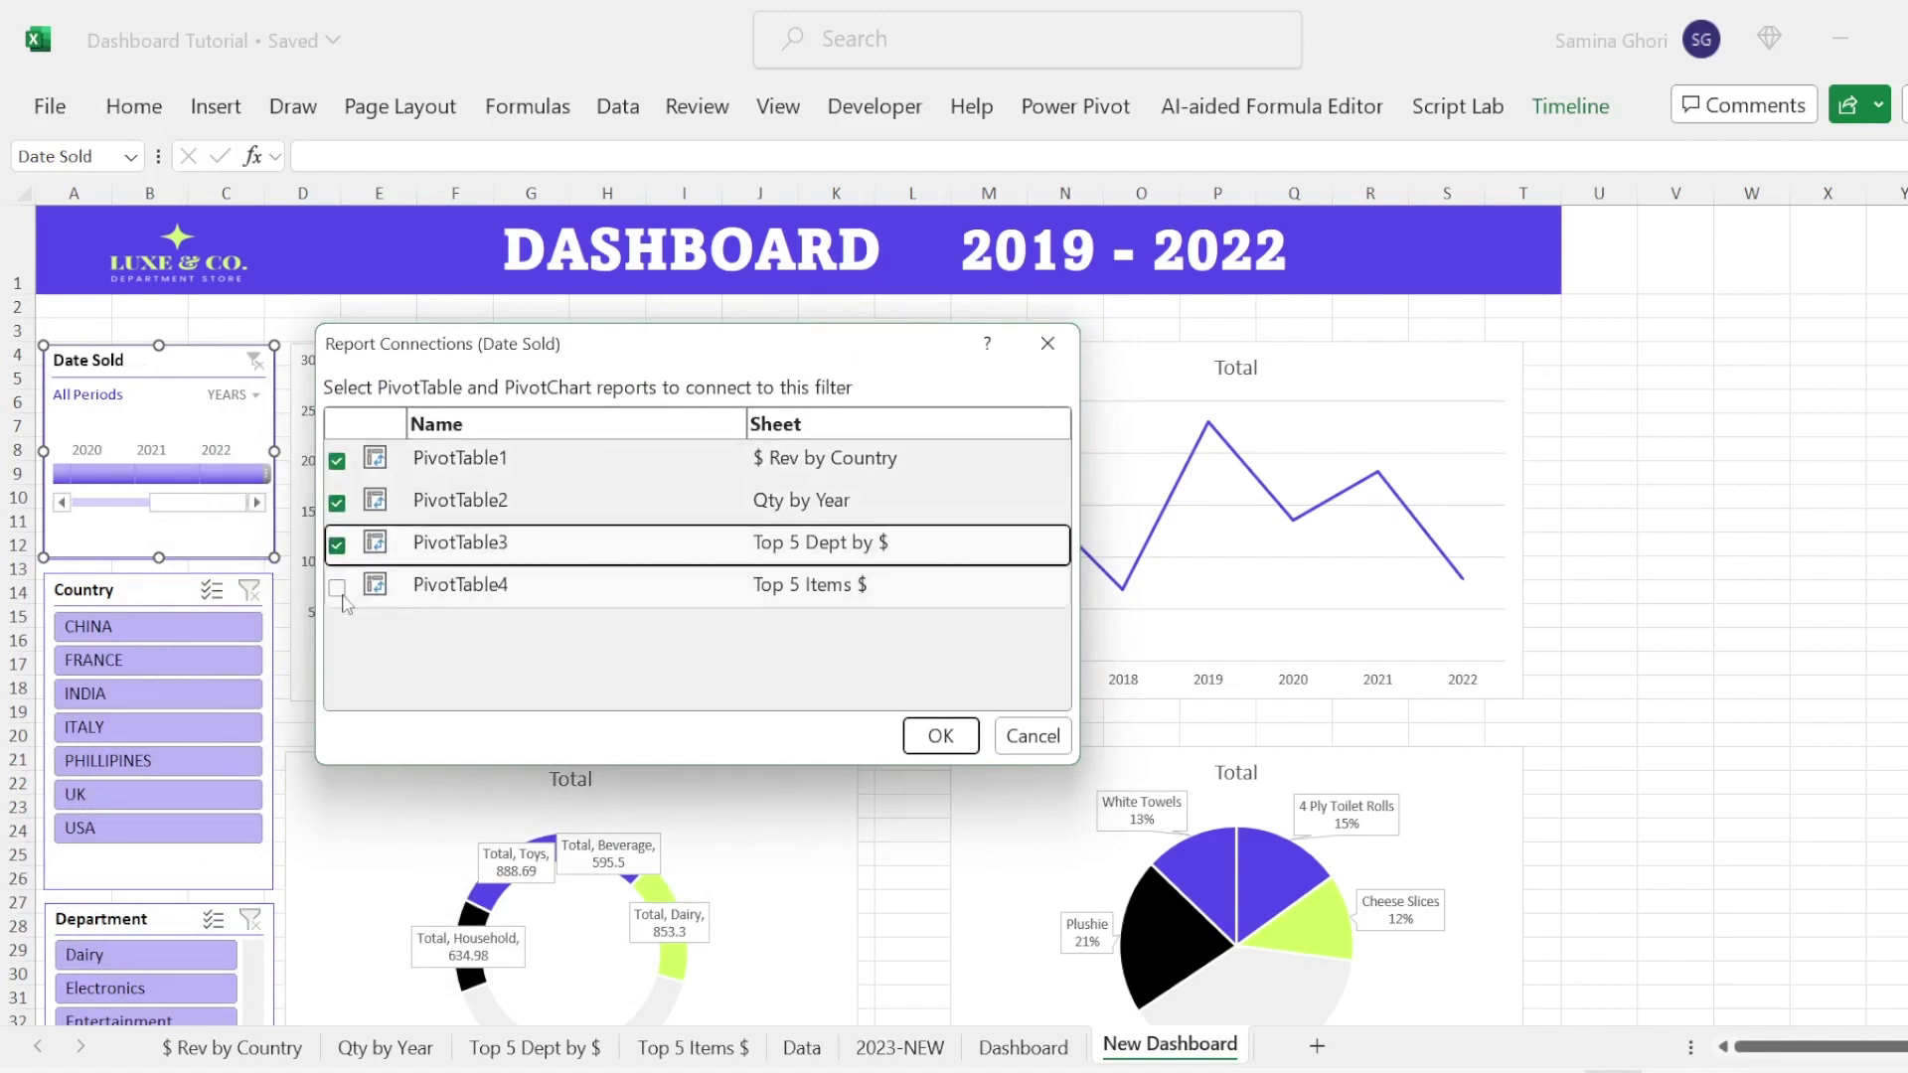
left_click(337, 589)
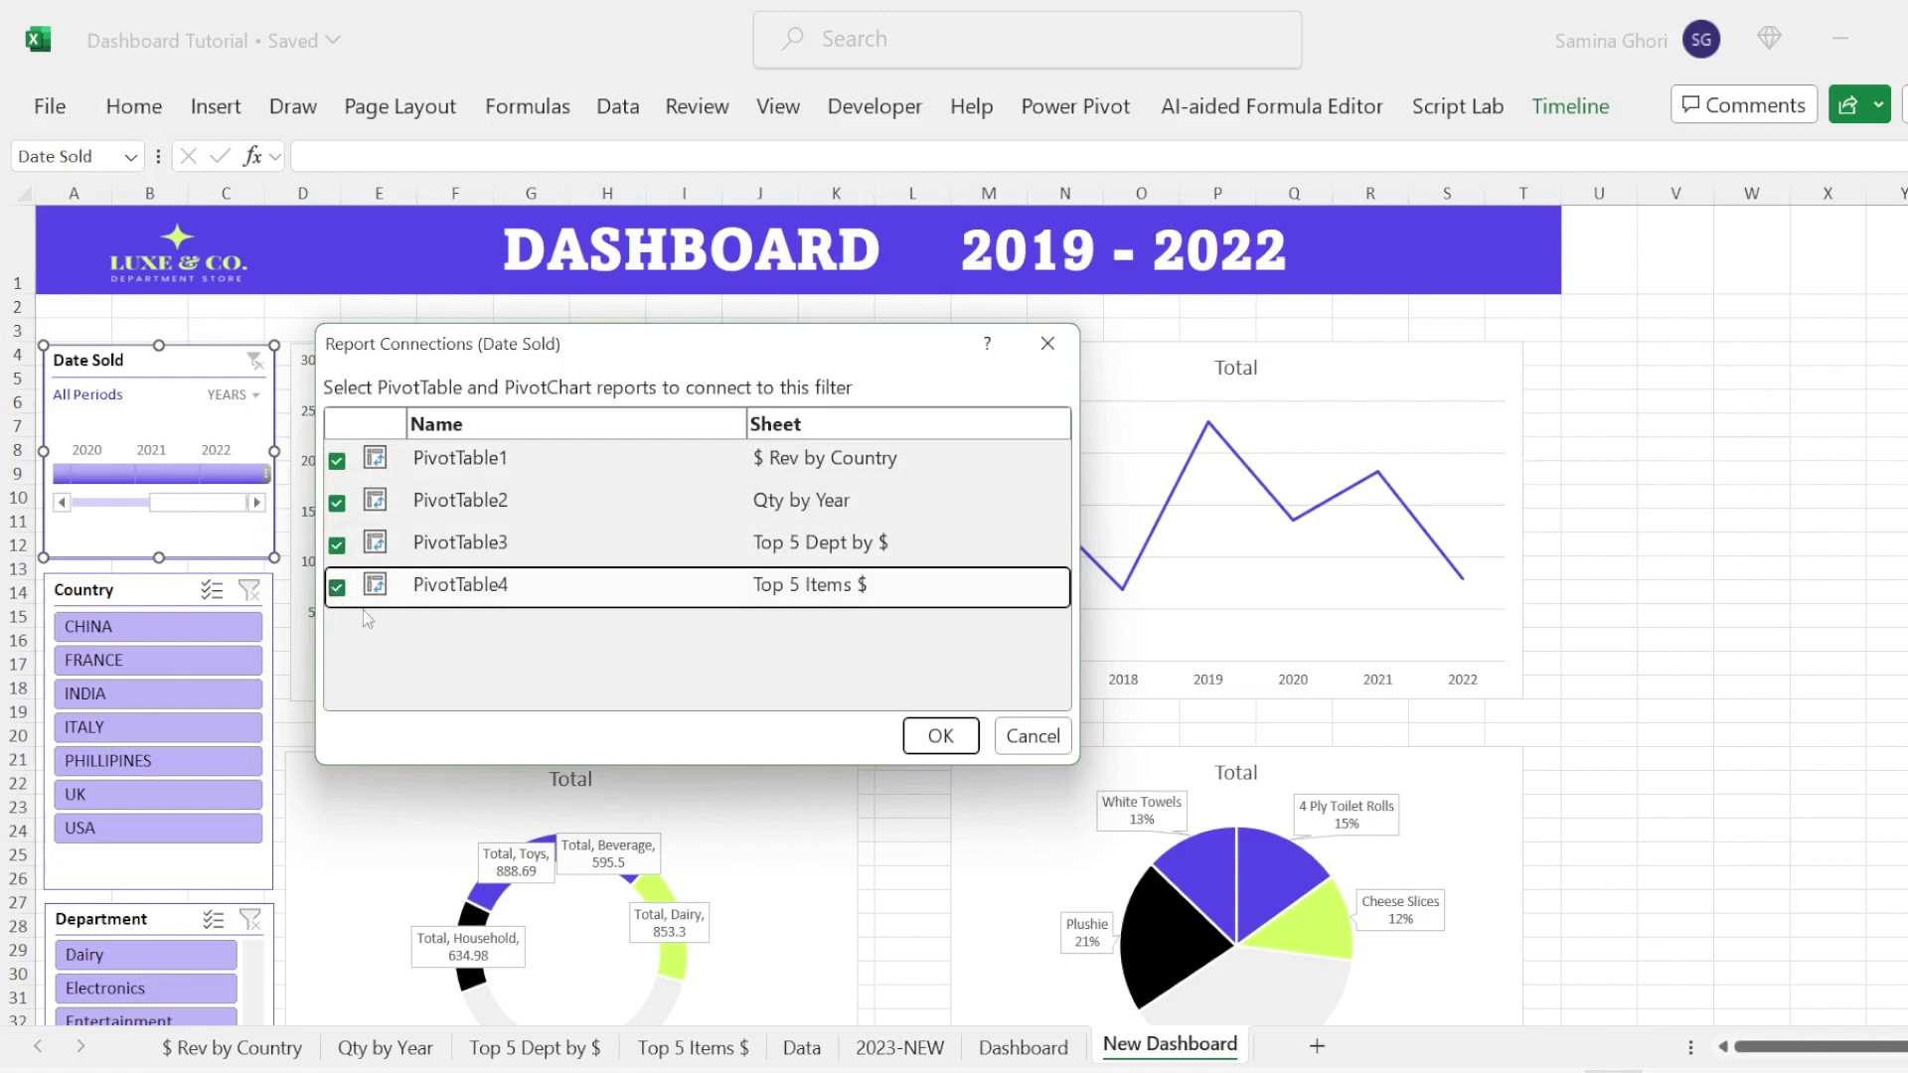
left_click(960, 751)
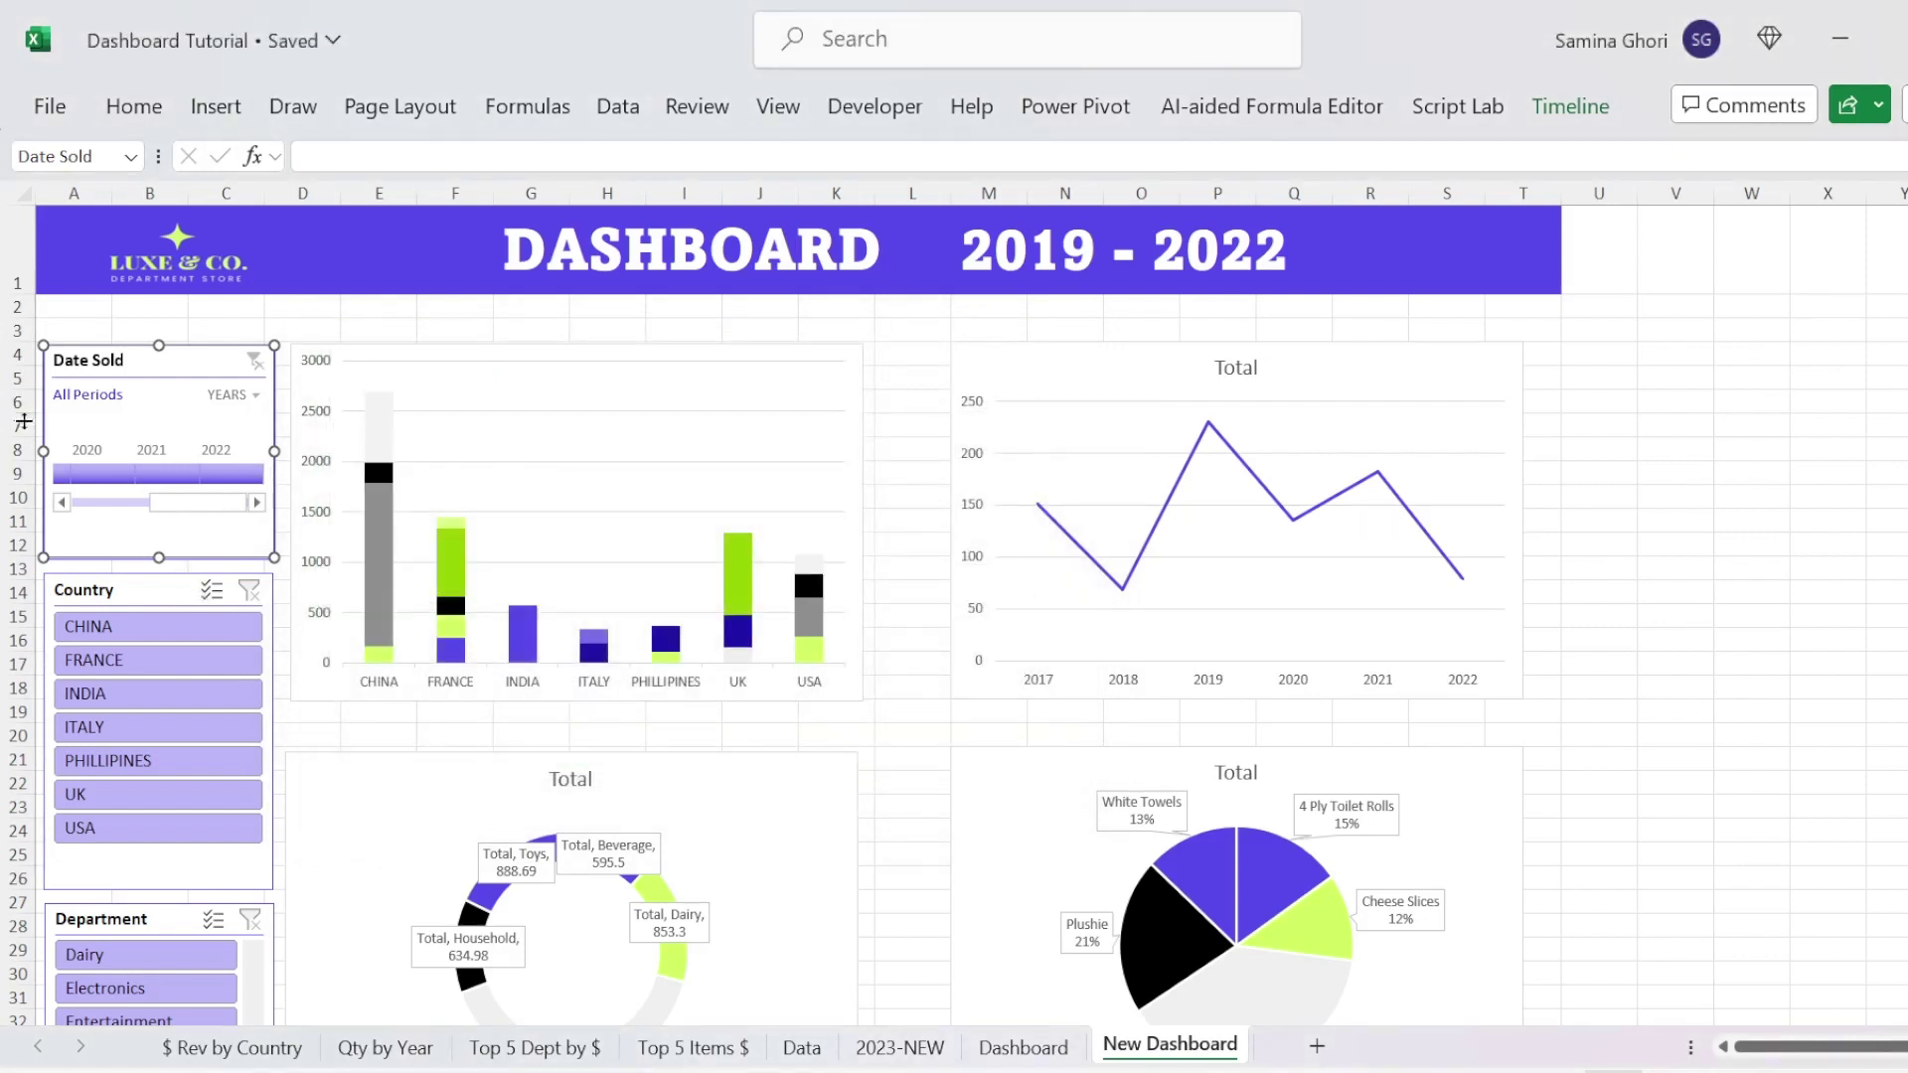
Step: Check how the charts respond to filtering the timeline to 2022, 2021 and 2020 and the Country slicer to INDIA and USA
left_click(229, 475)
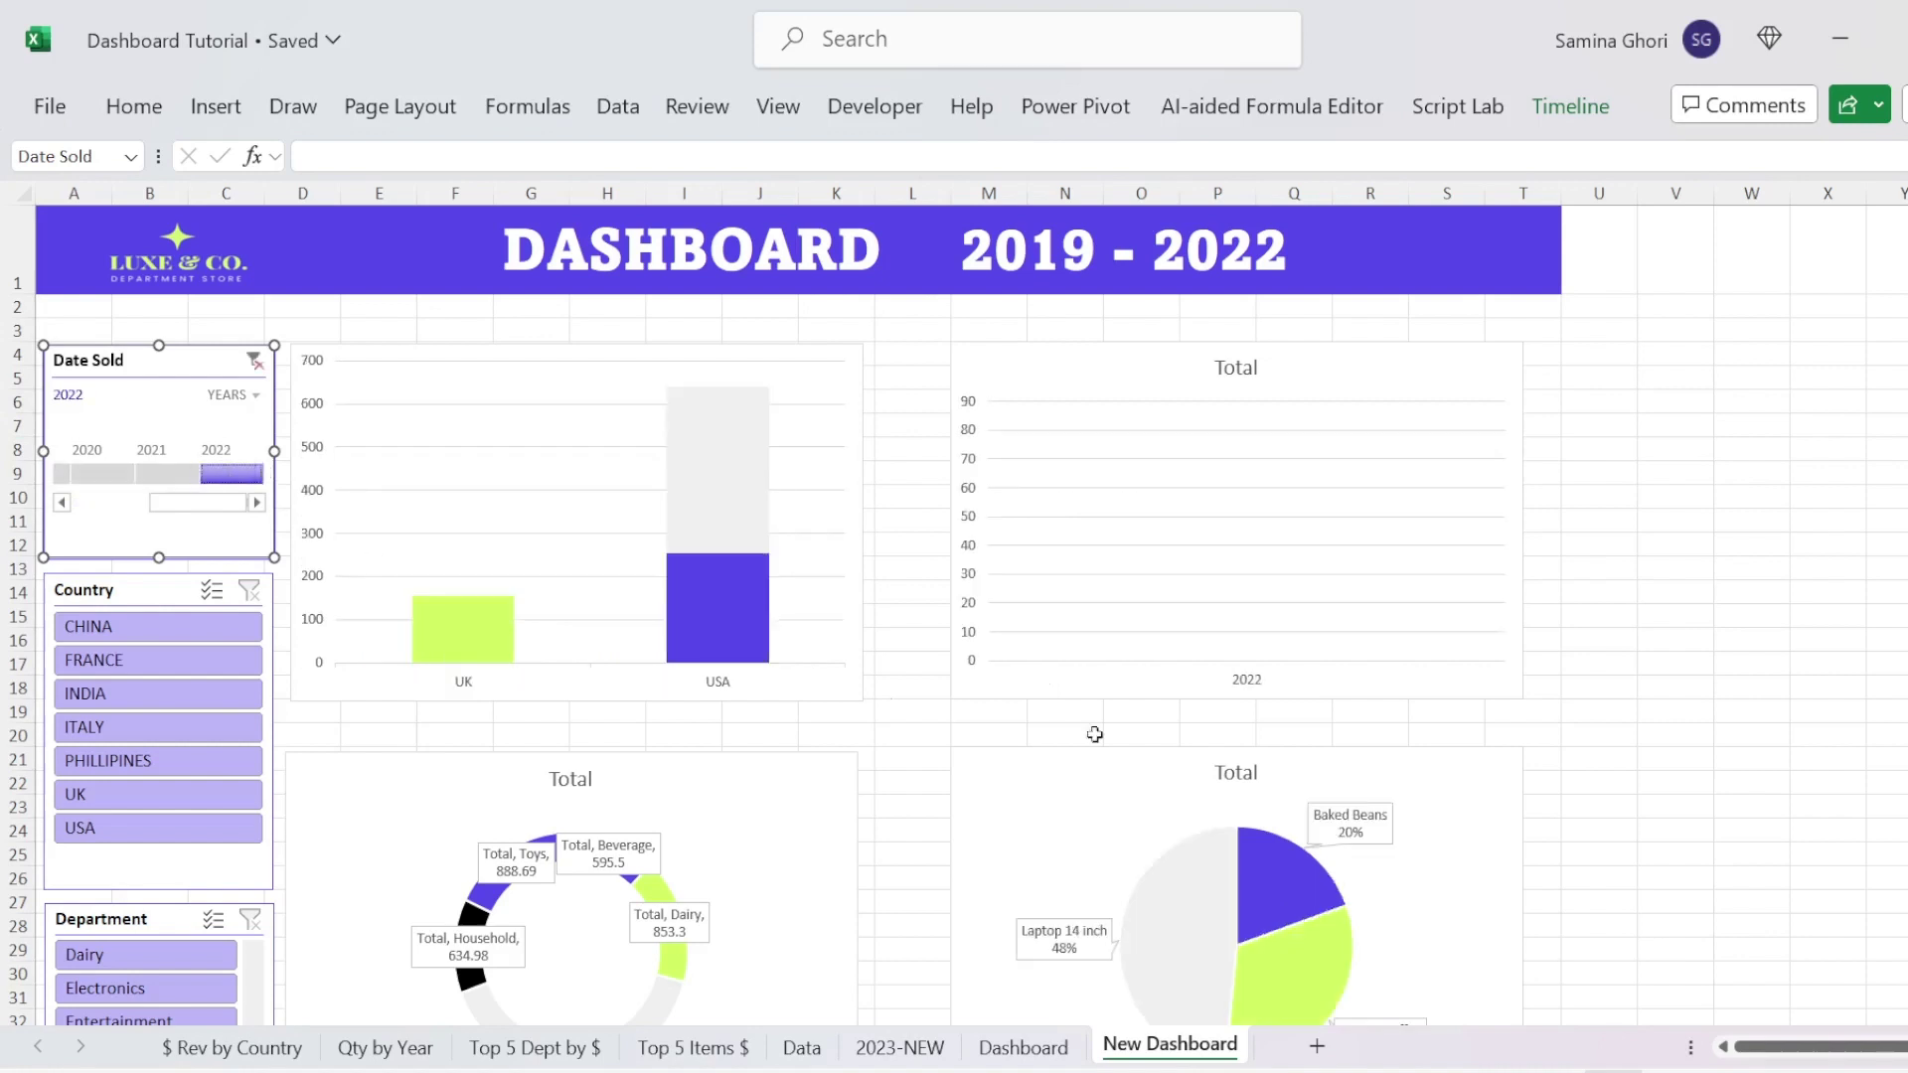
scroll(1333, 711, "down", 3)
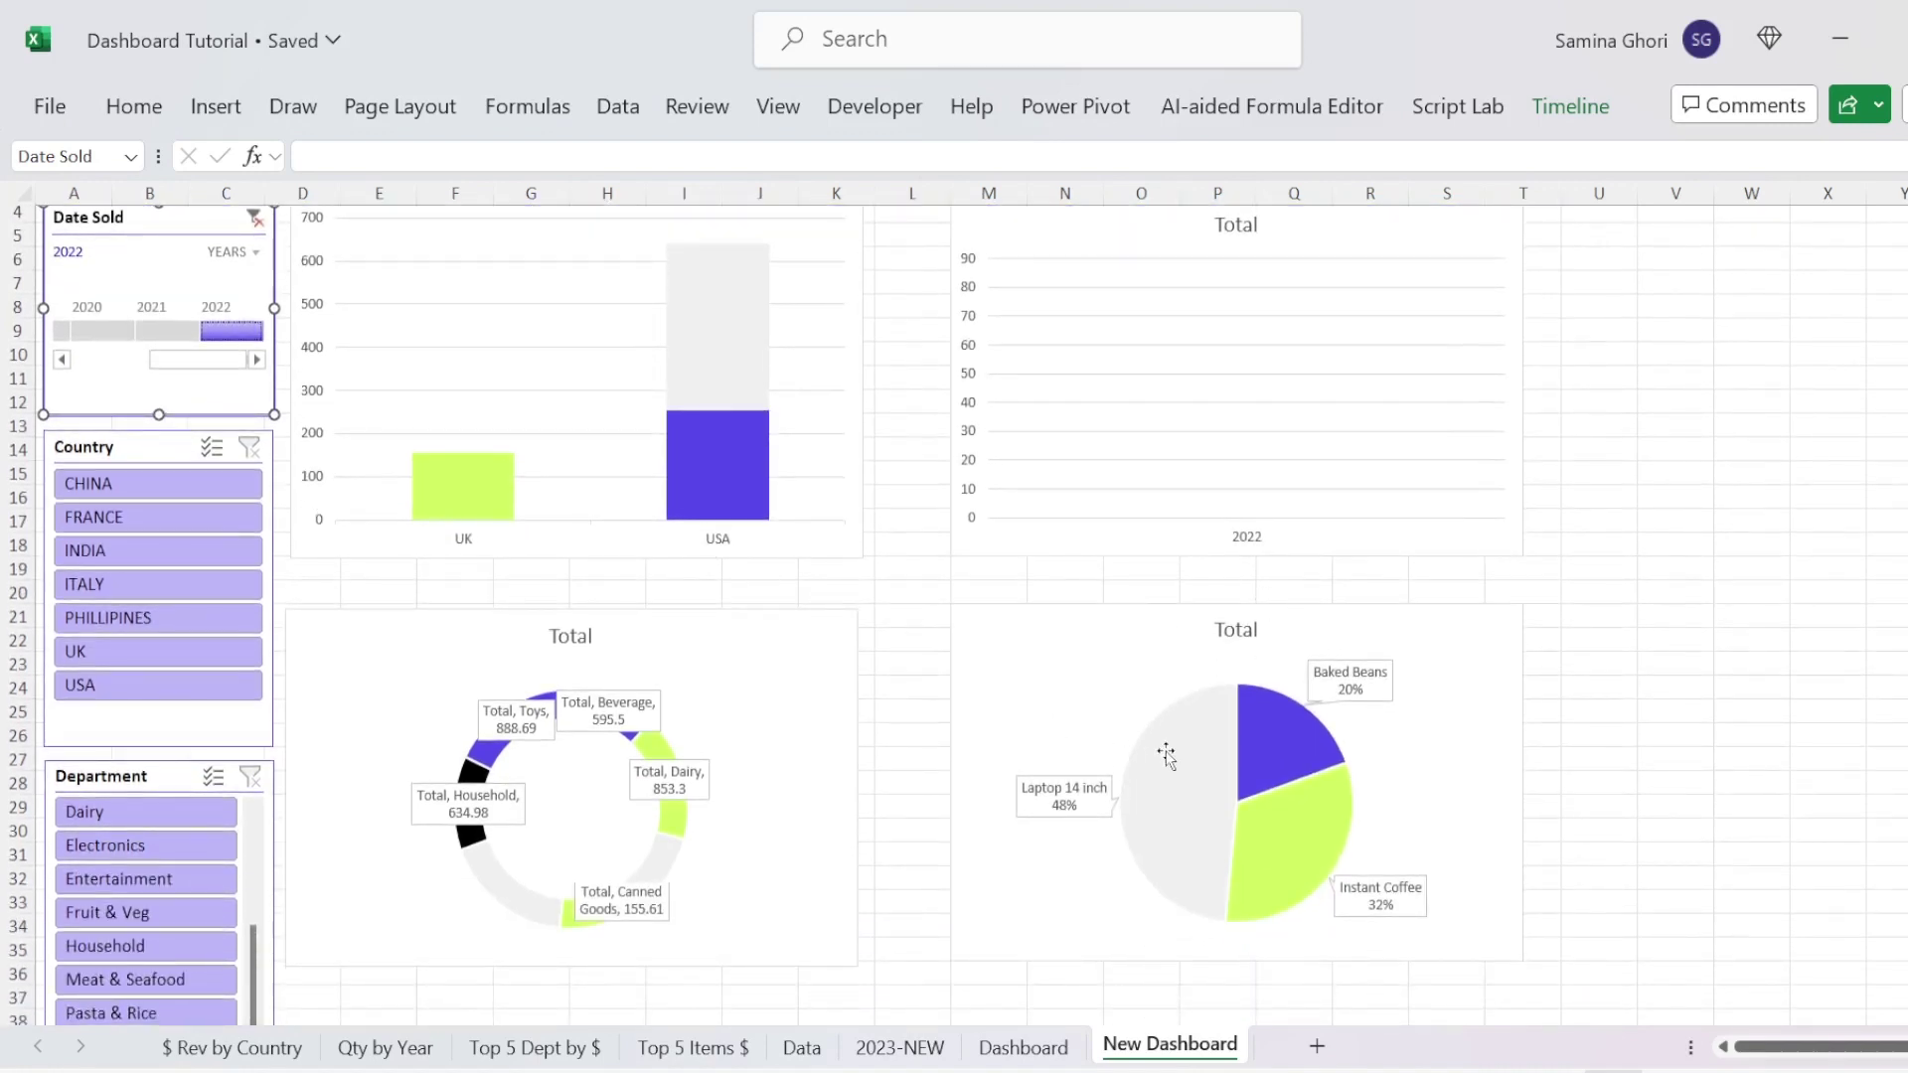
left_click(152, 333)
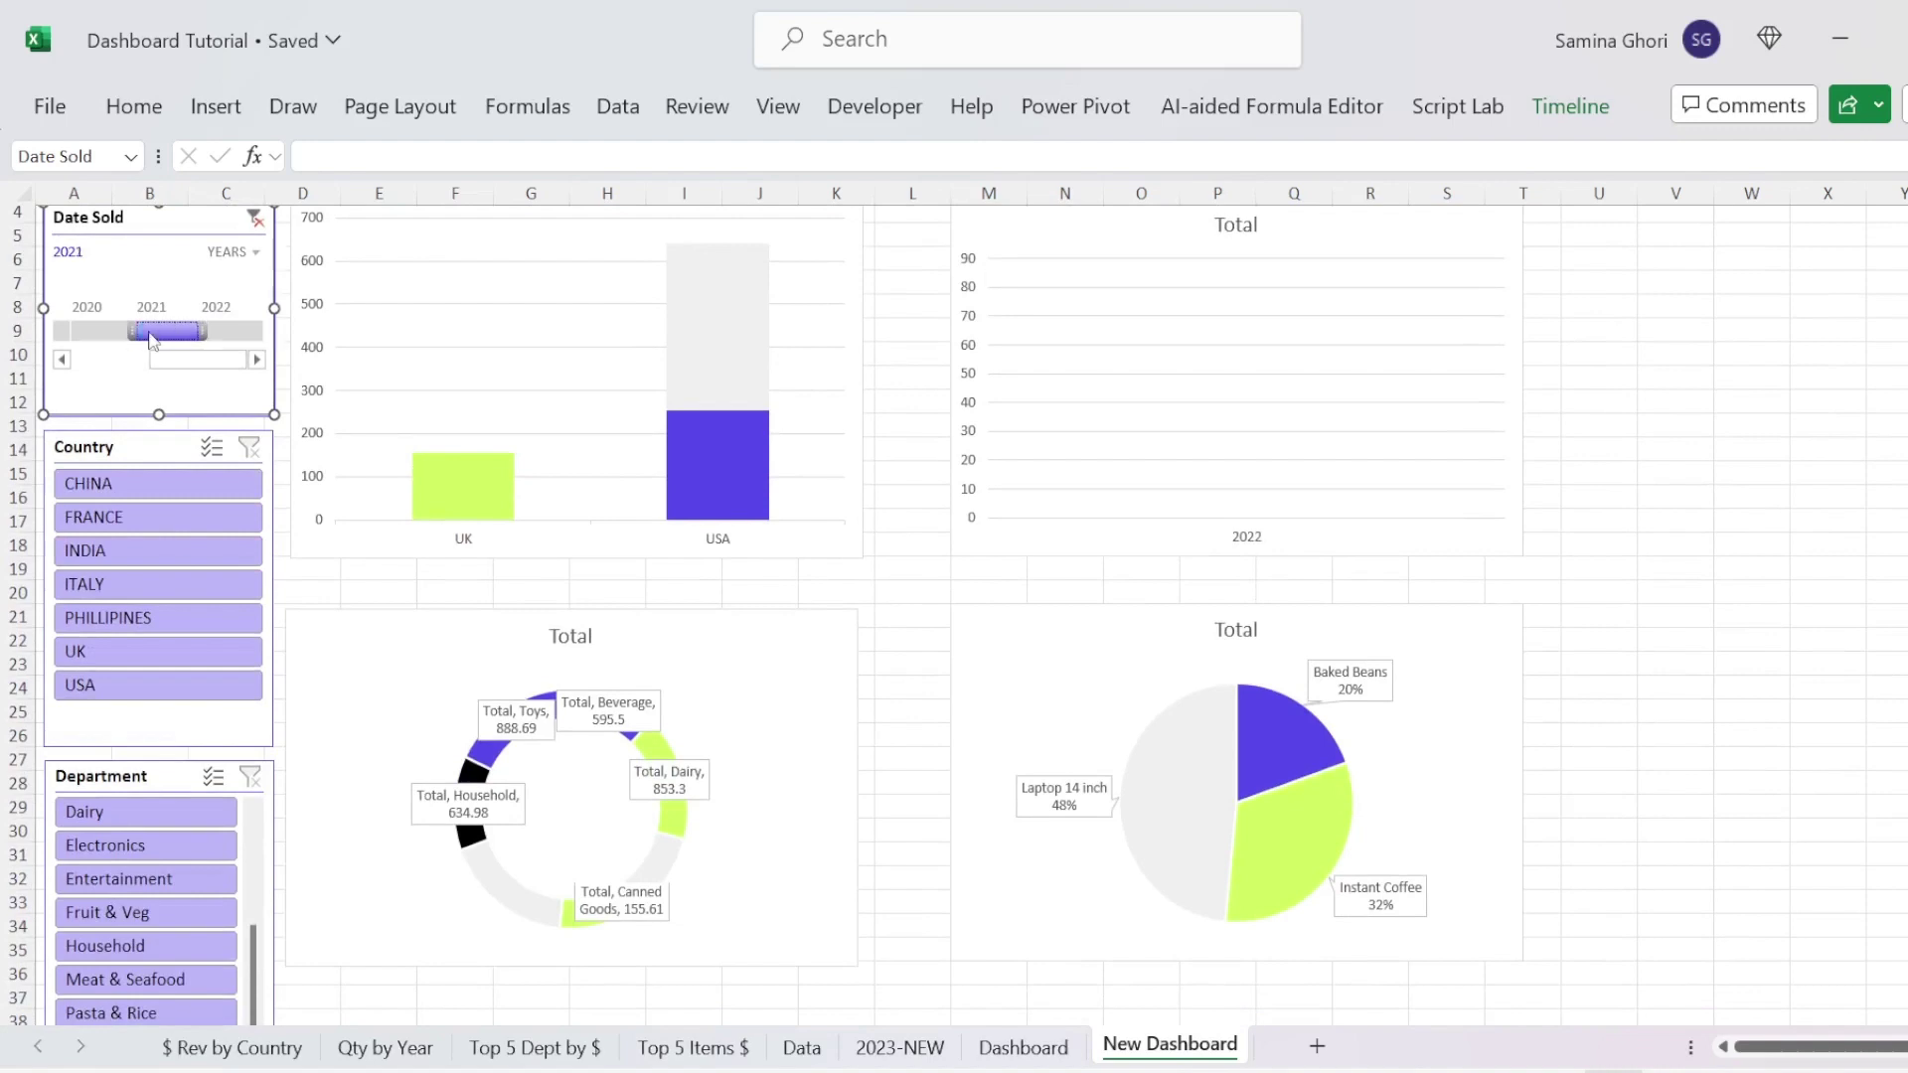
left_click(105, 332)
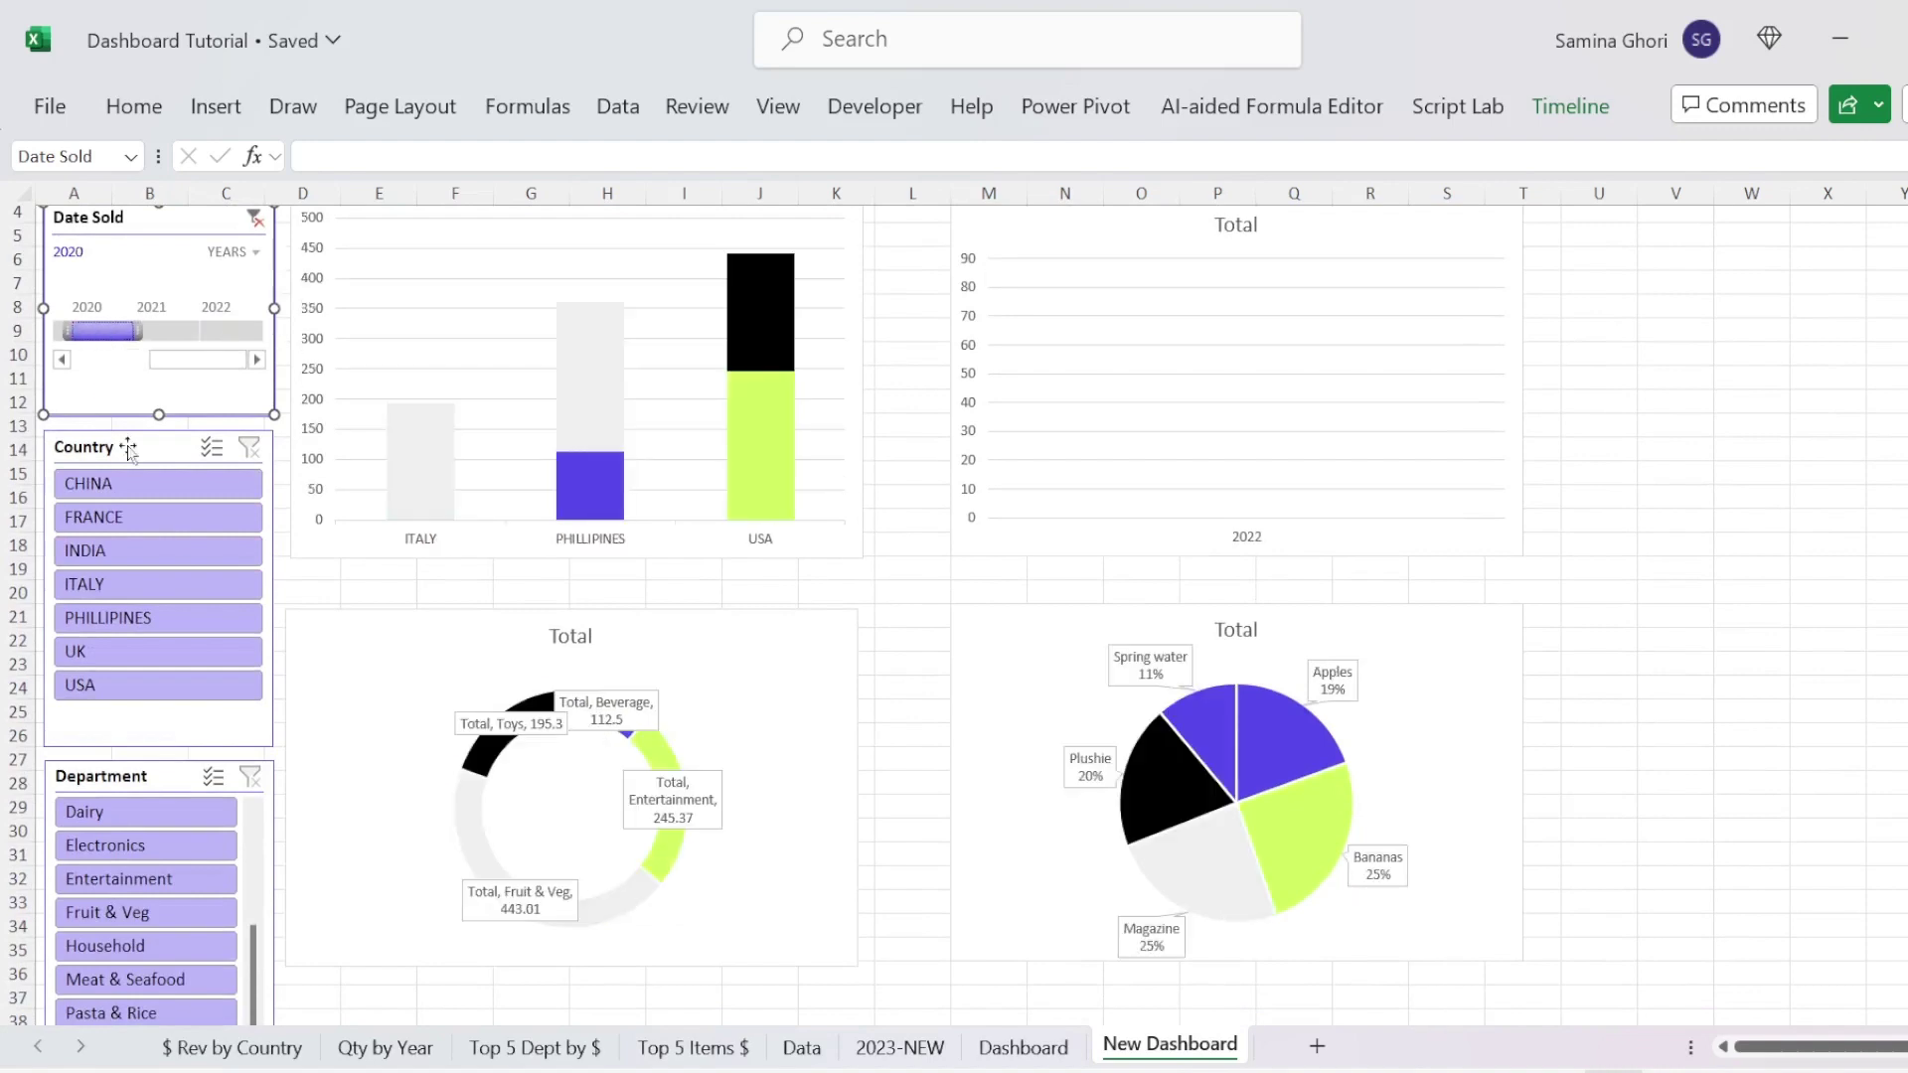
left_click(160, 549)
left_click(162, 684)
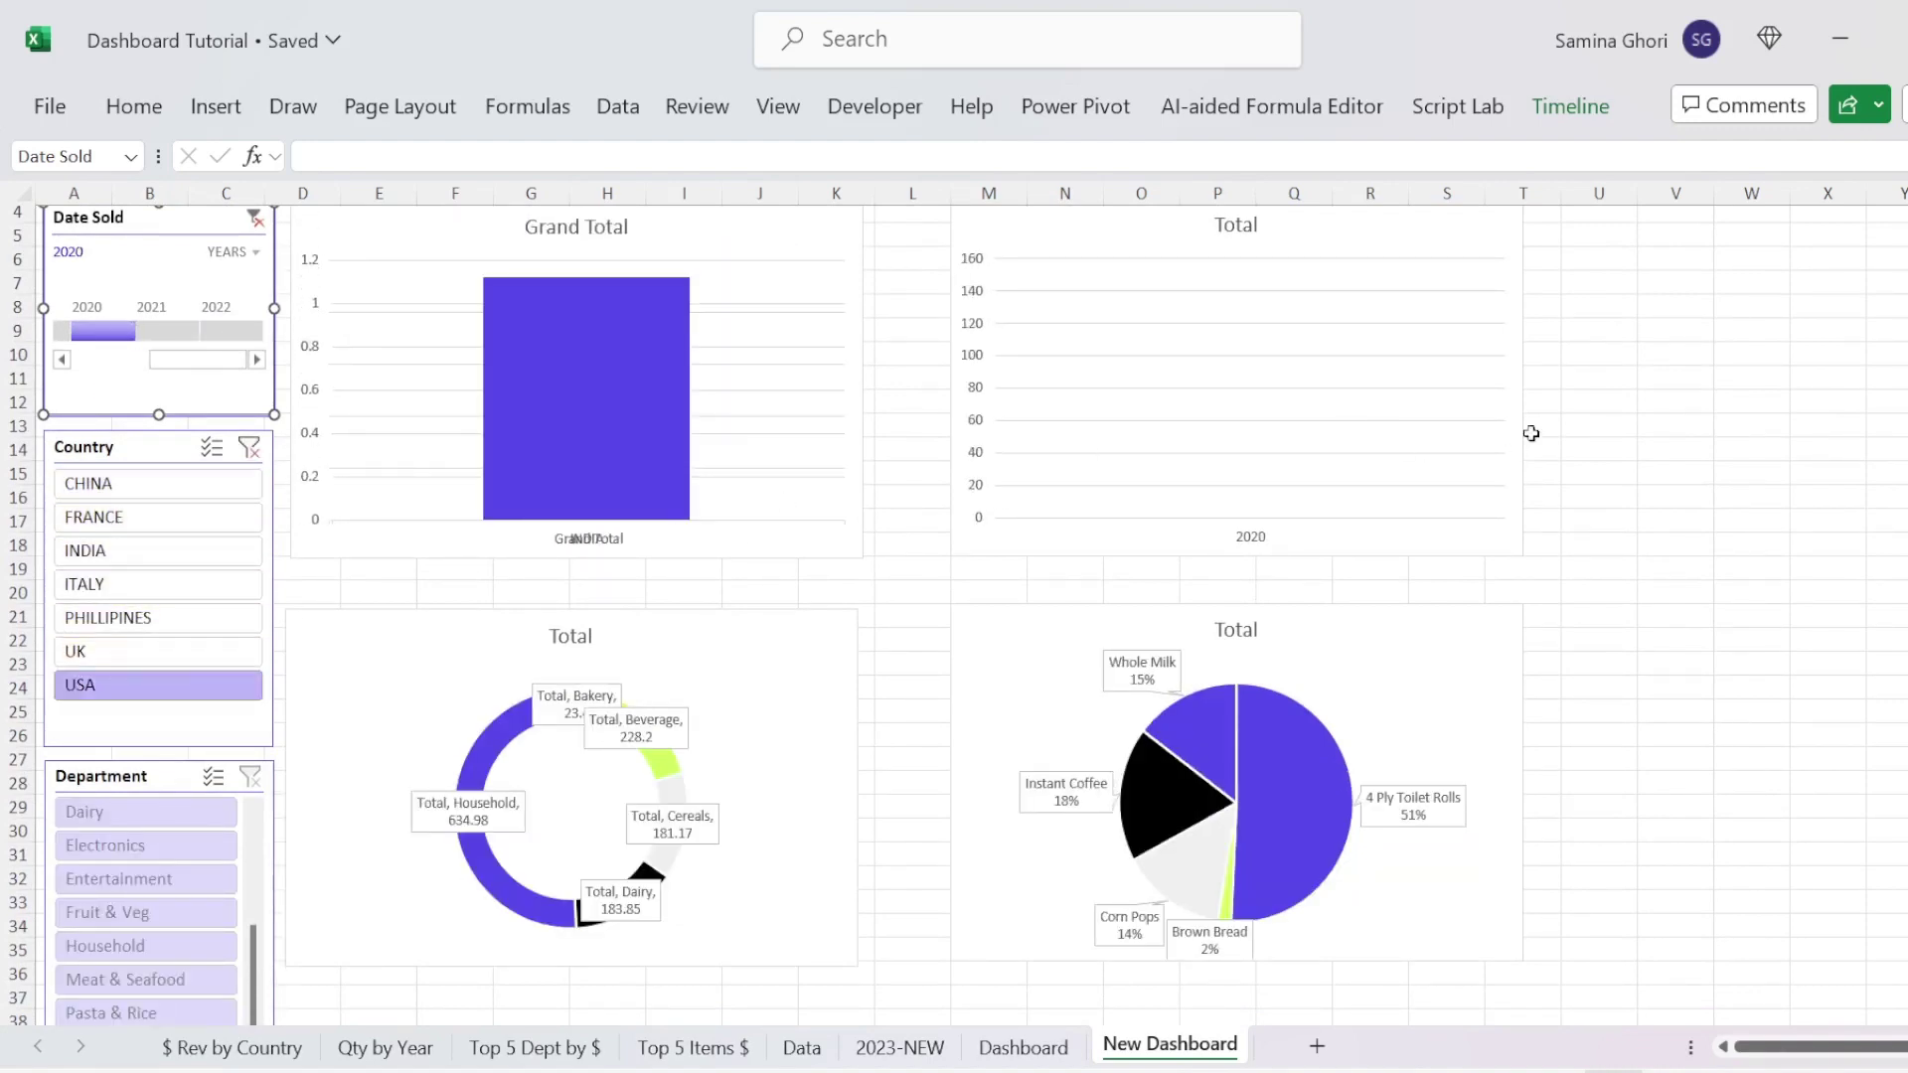
left_click(1676, 400)
Step: Connect the Country slicer to PivotTable2, PivotTable3 and PivotTable4 through its report connections
left_click(136, 439)
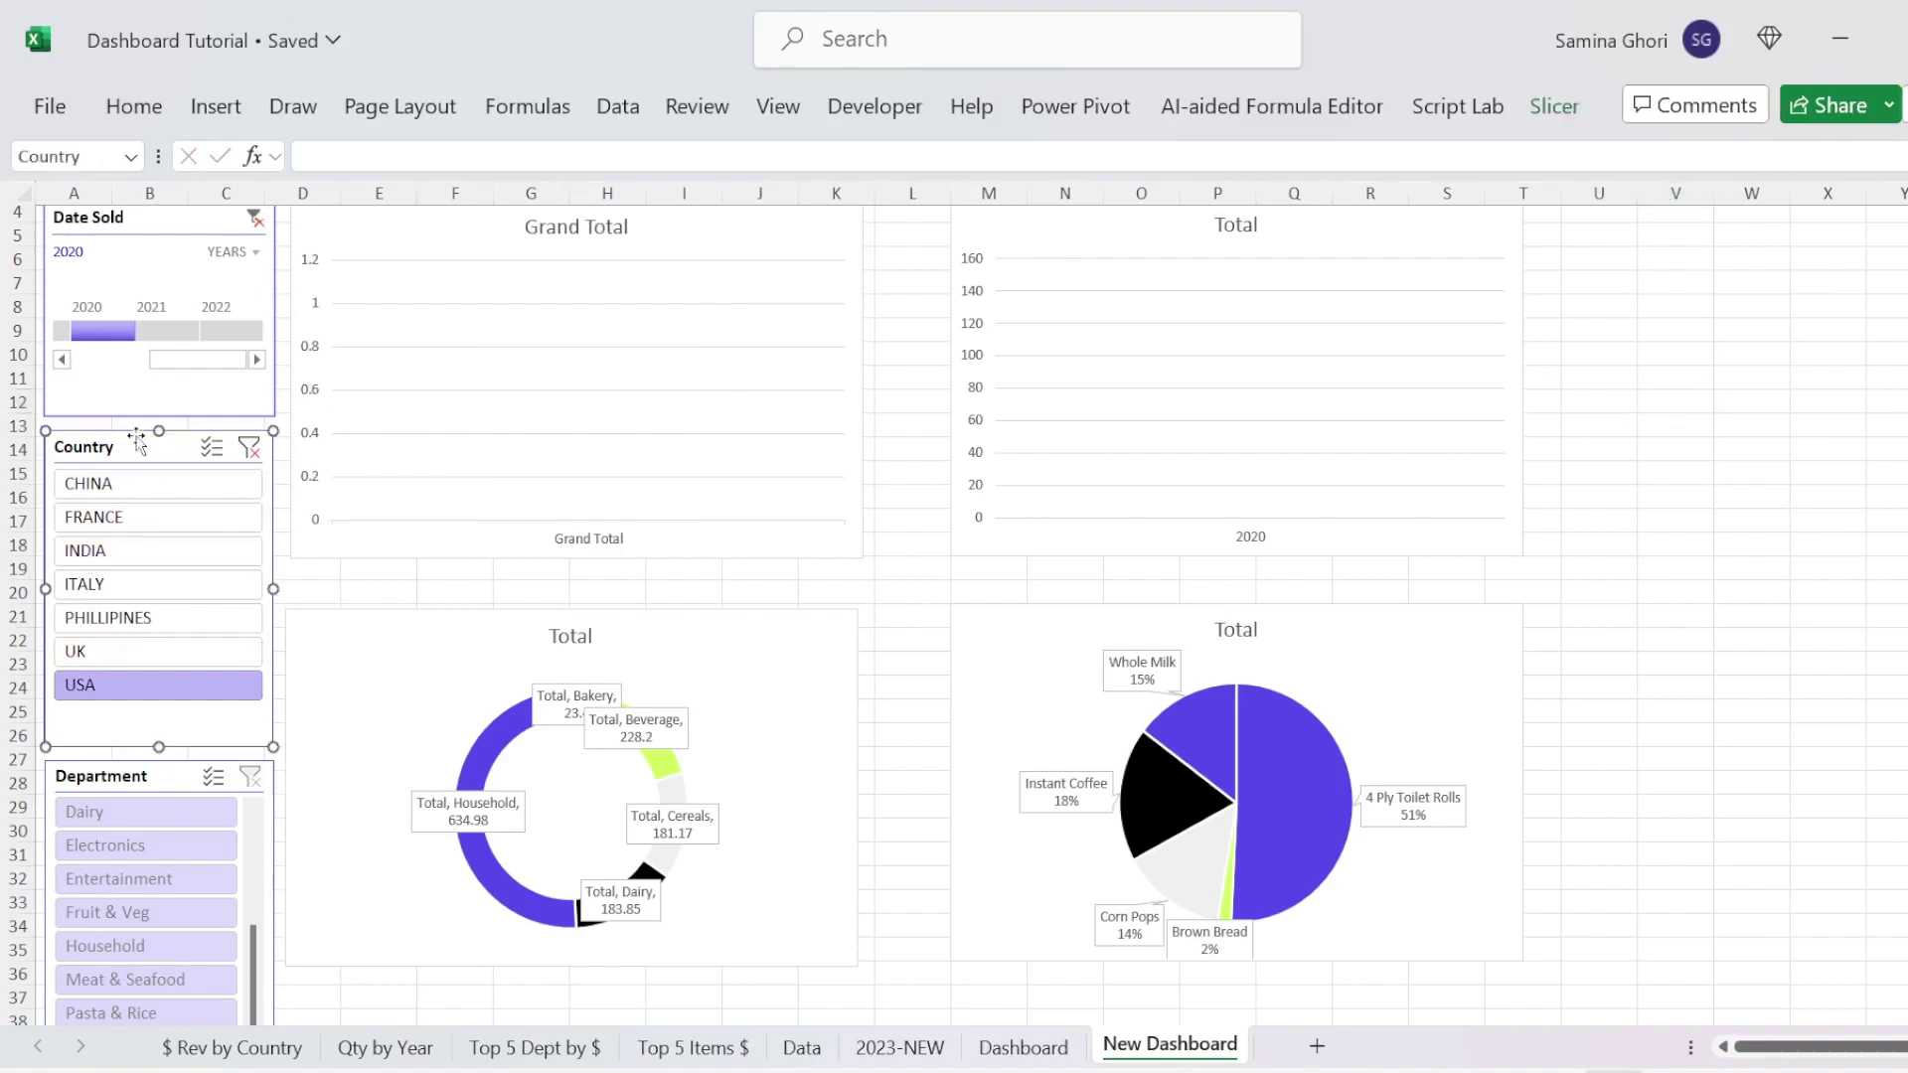
right_click(136, 439)
left_click(249, 707)
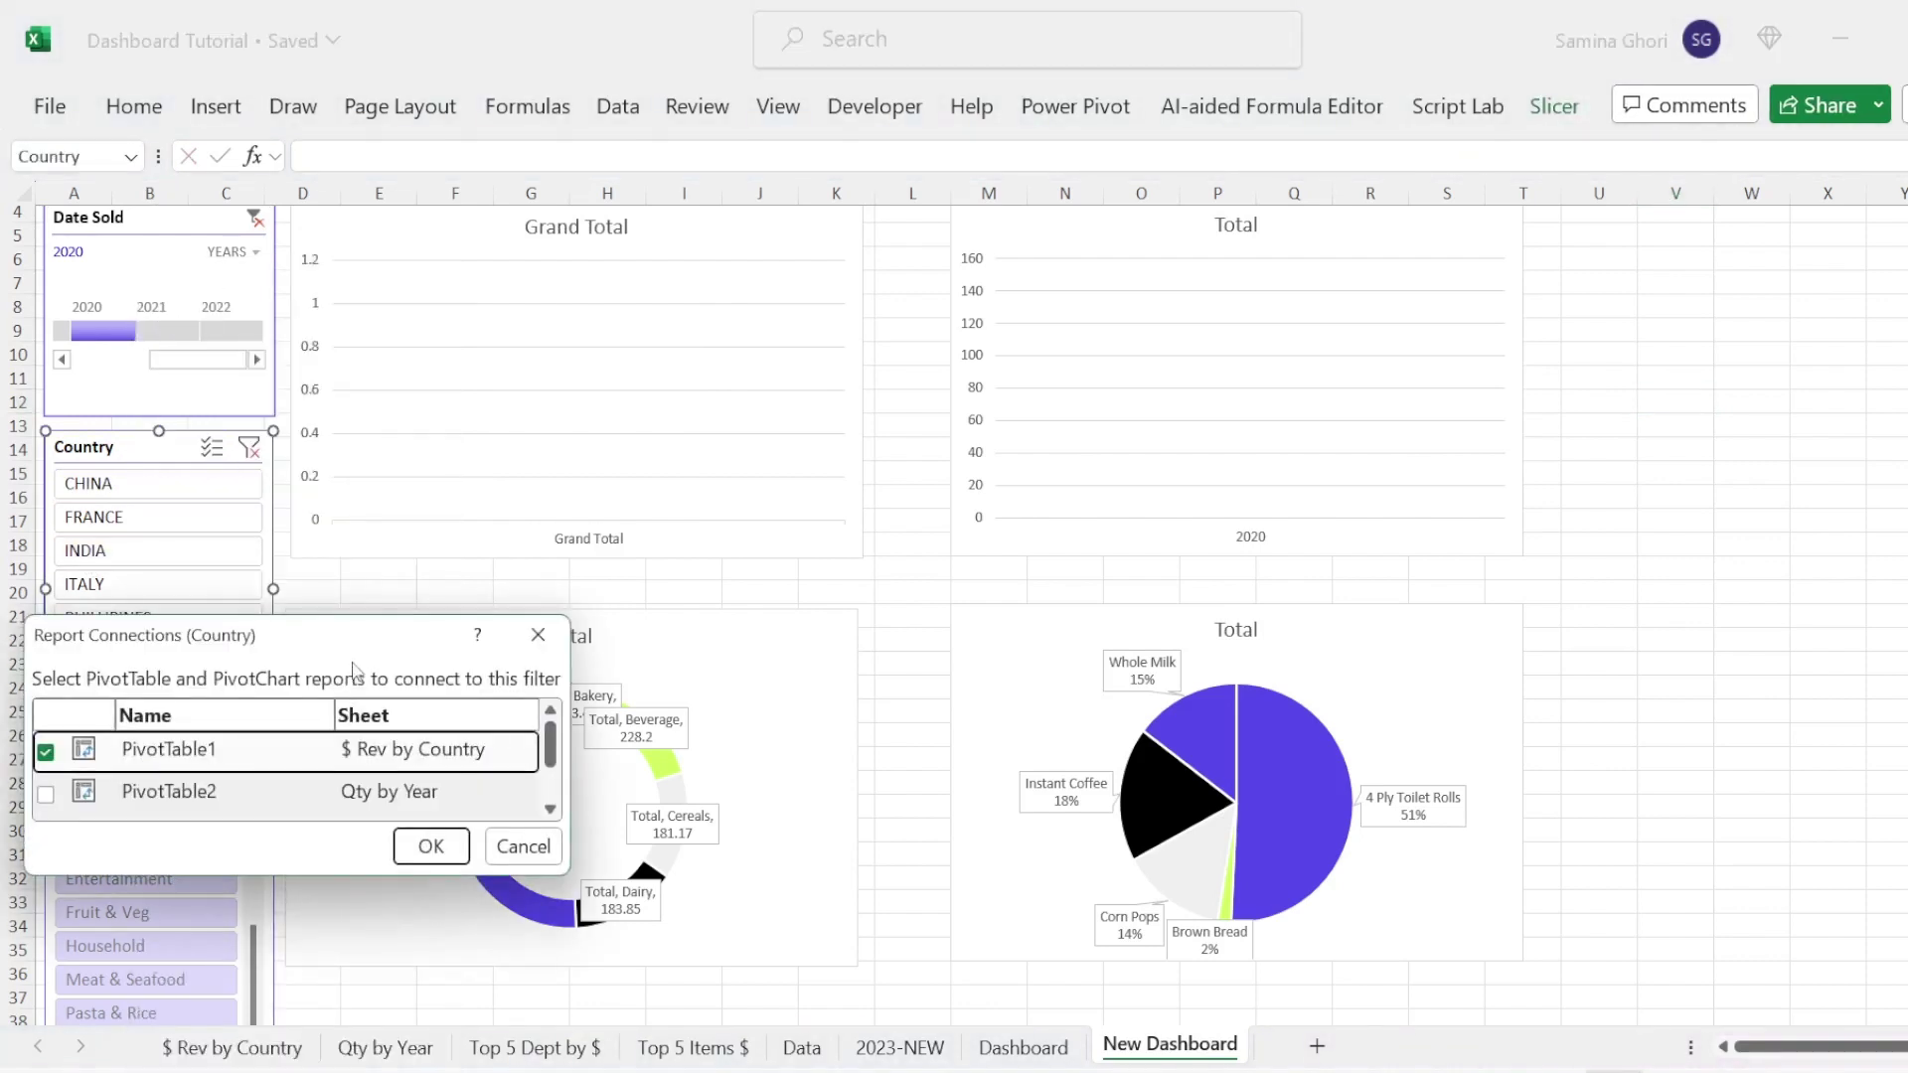
left_click(46, 794)
scroll(46, 794, "down", 2)
left_click(45, 756)
left_click(46, 799)
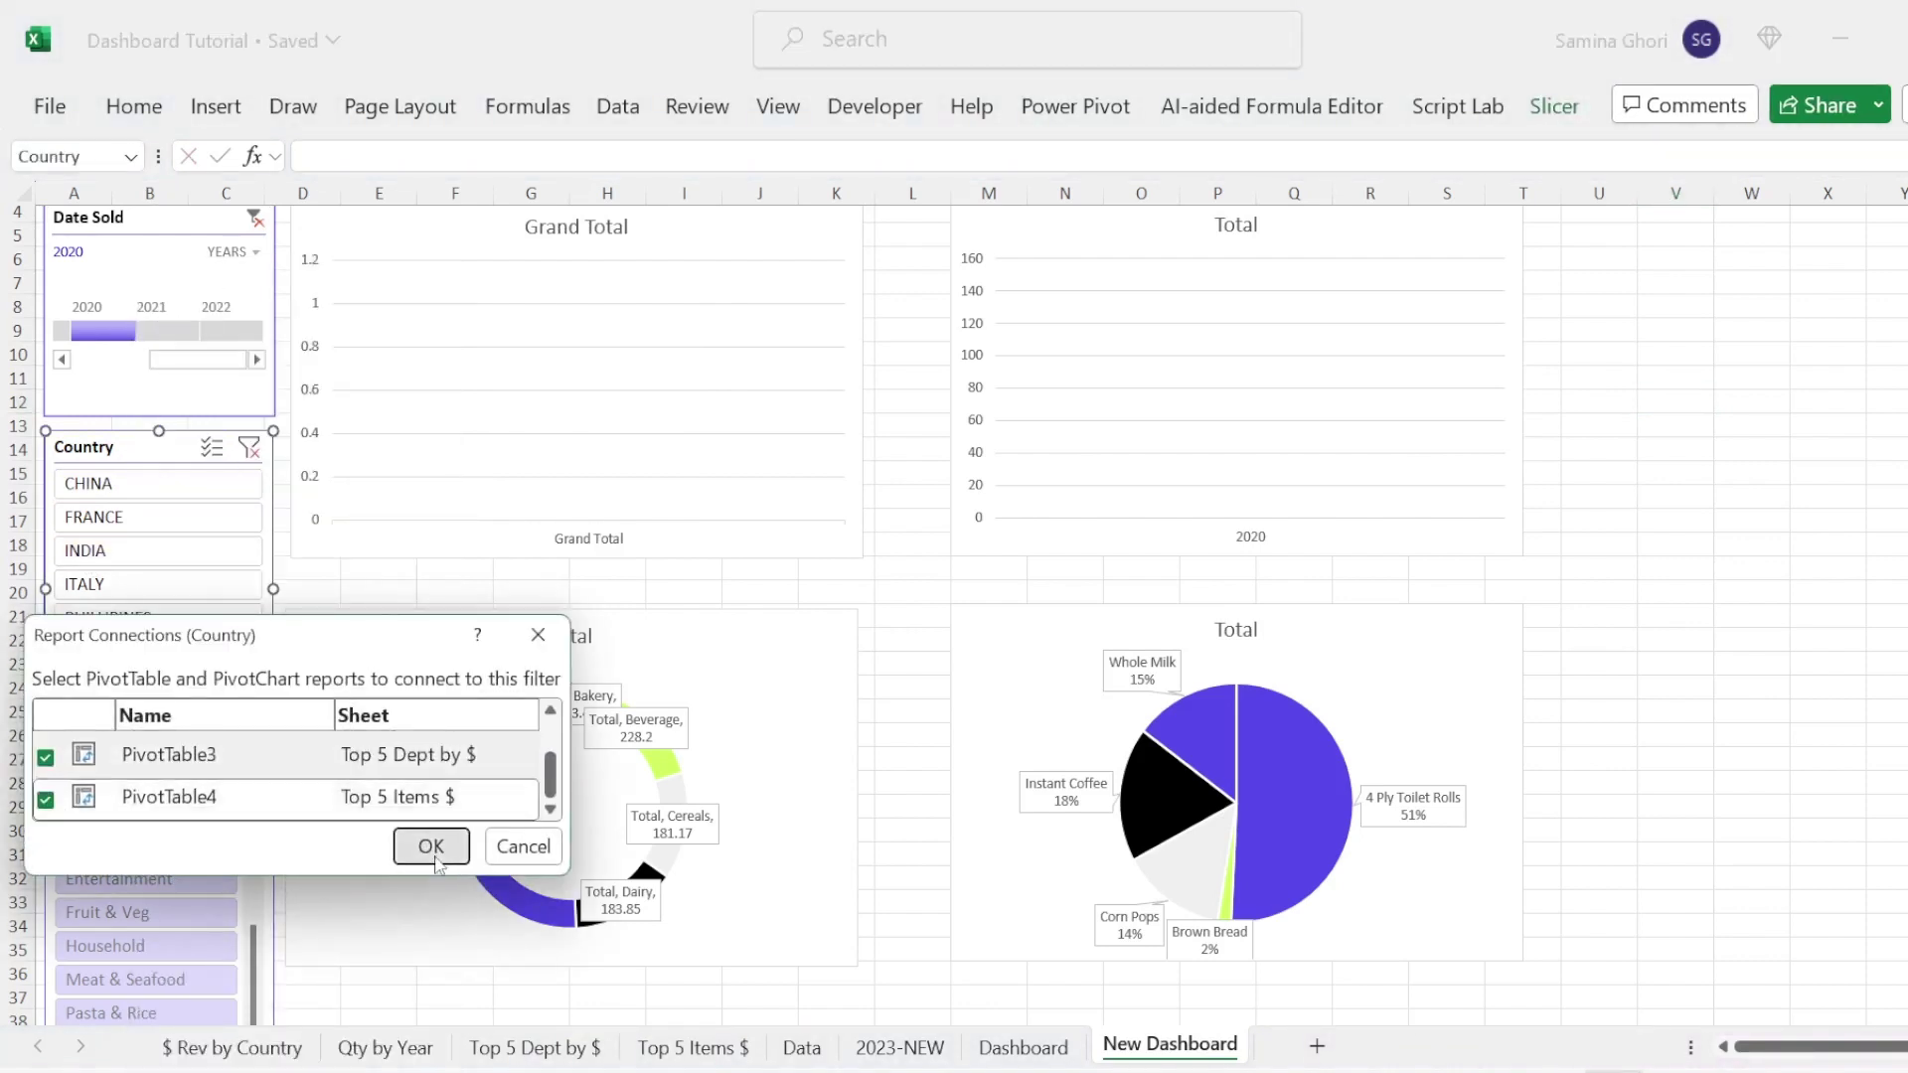
left_click(432, 847)
Step: Connect the Department slicer to PivotTable2, PivotTable3 and PivotTable4 through its report connections
scroll(435, 861, "down", 1)
right_click(168, 705)
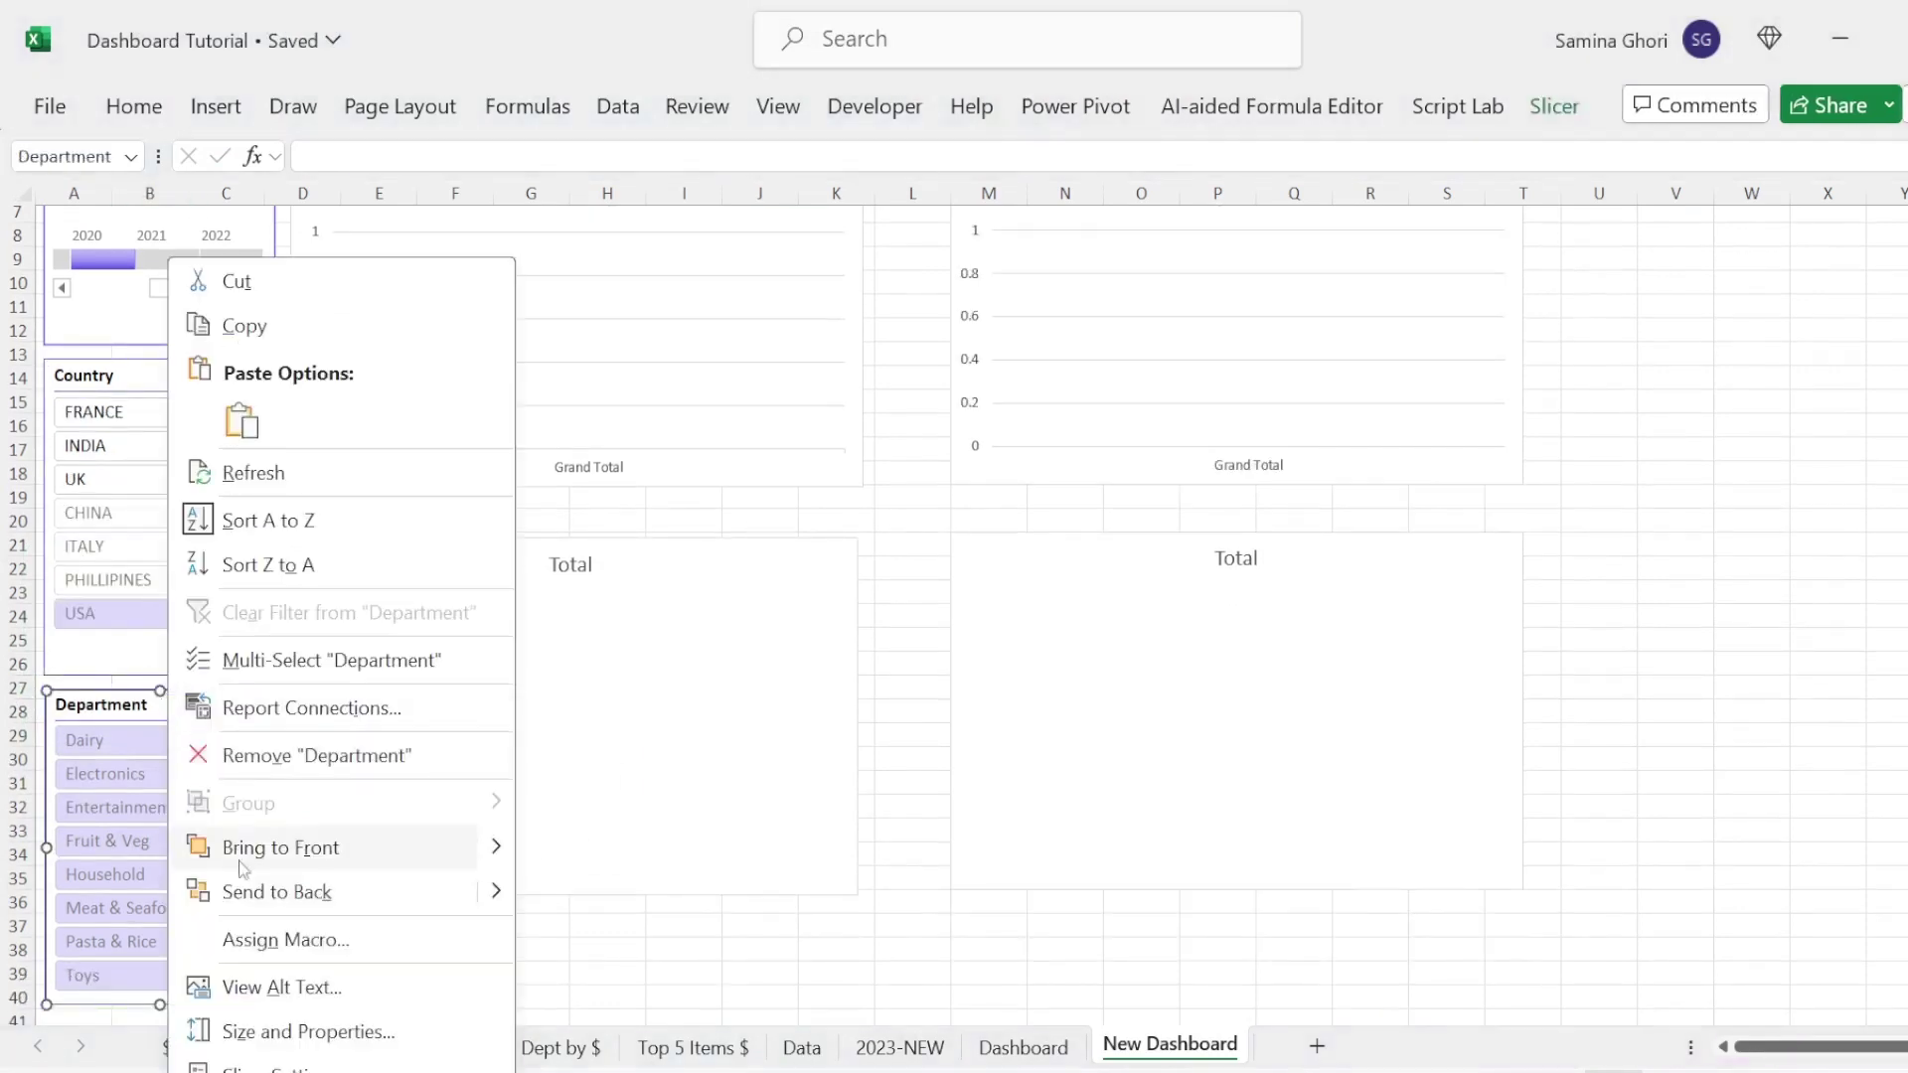
left_click(311, 707)
left_click(64, 785)
scroll(298, 765, "down", 2)
left_click(64, 748)
left_click(64, 791)
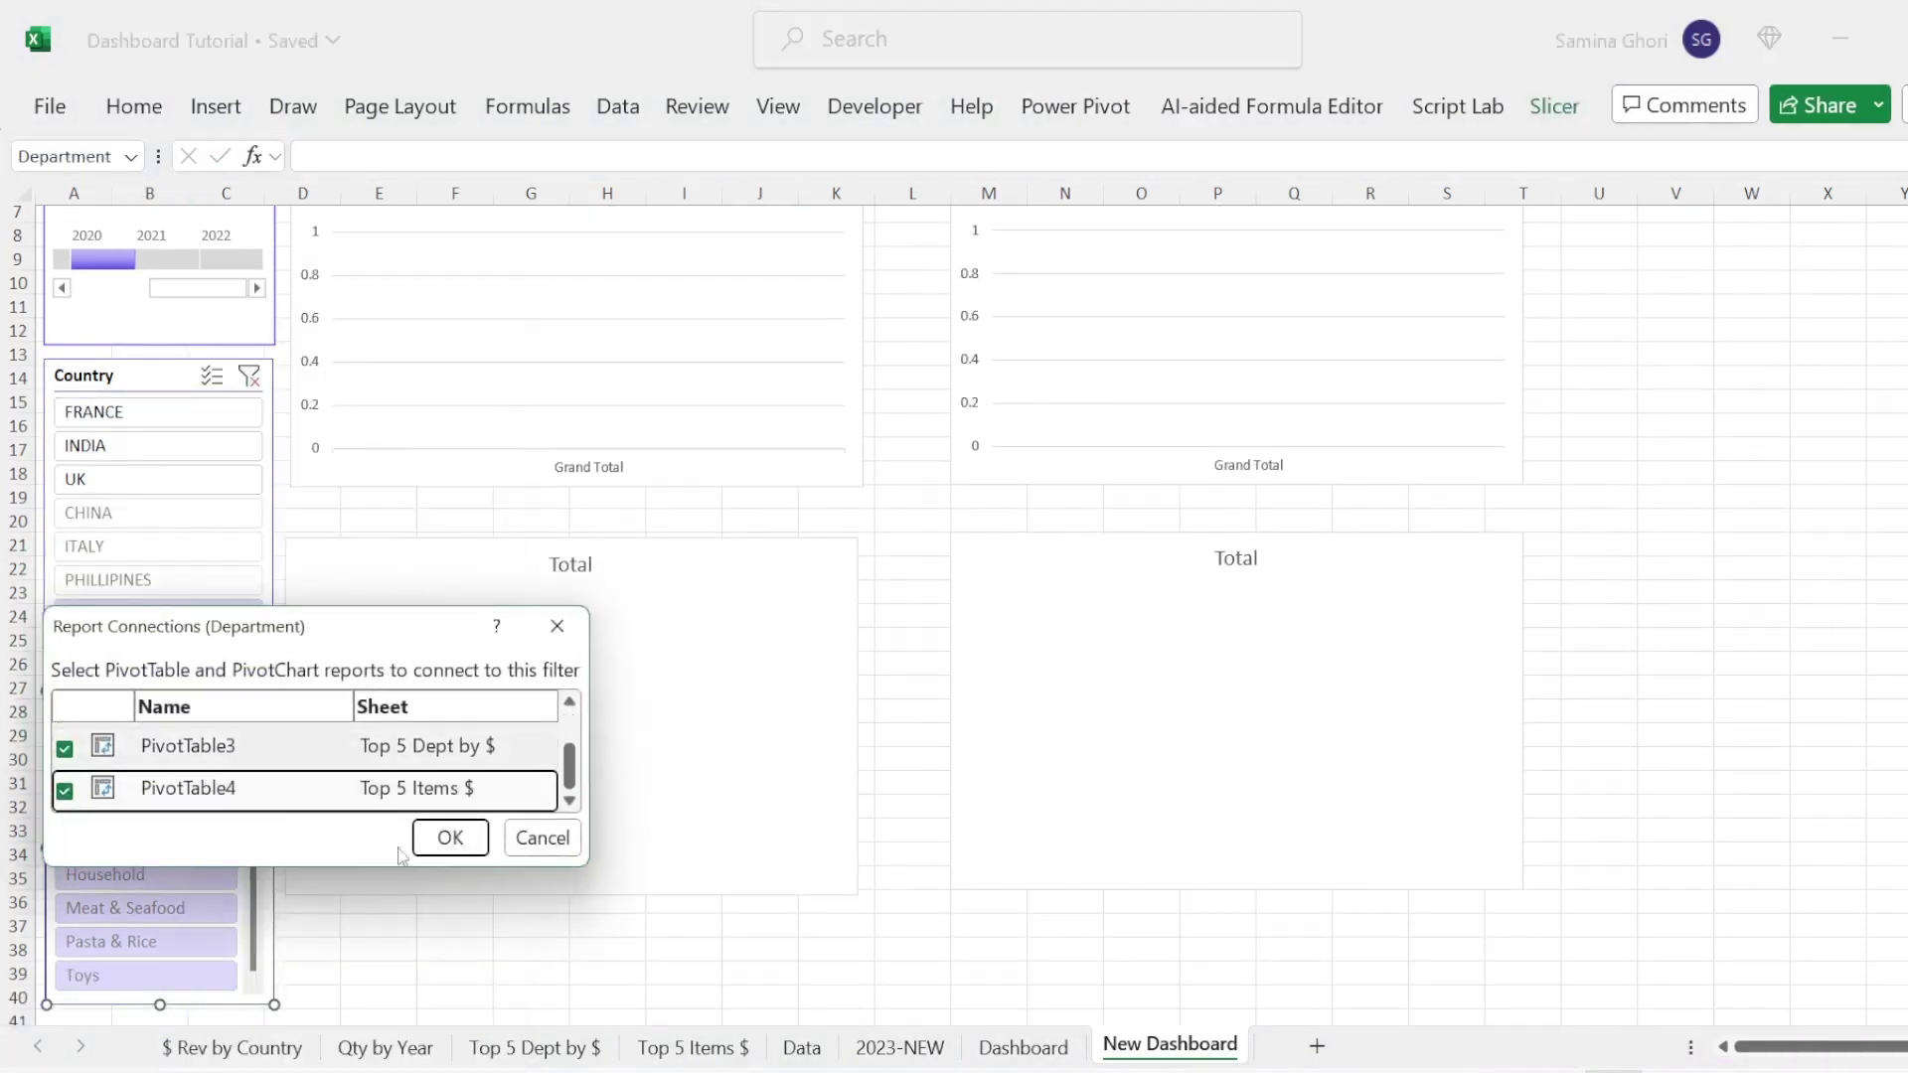
left_click(442, 840)
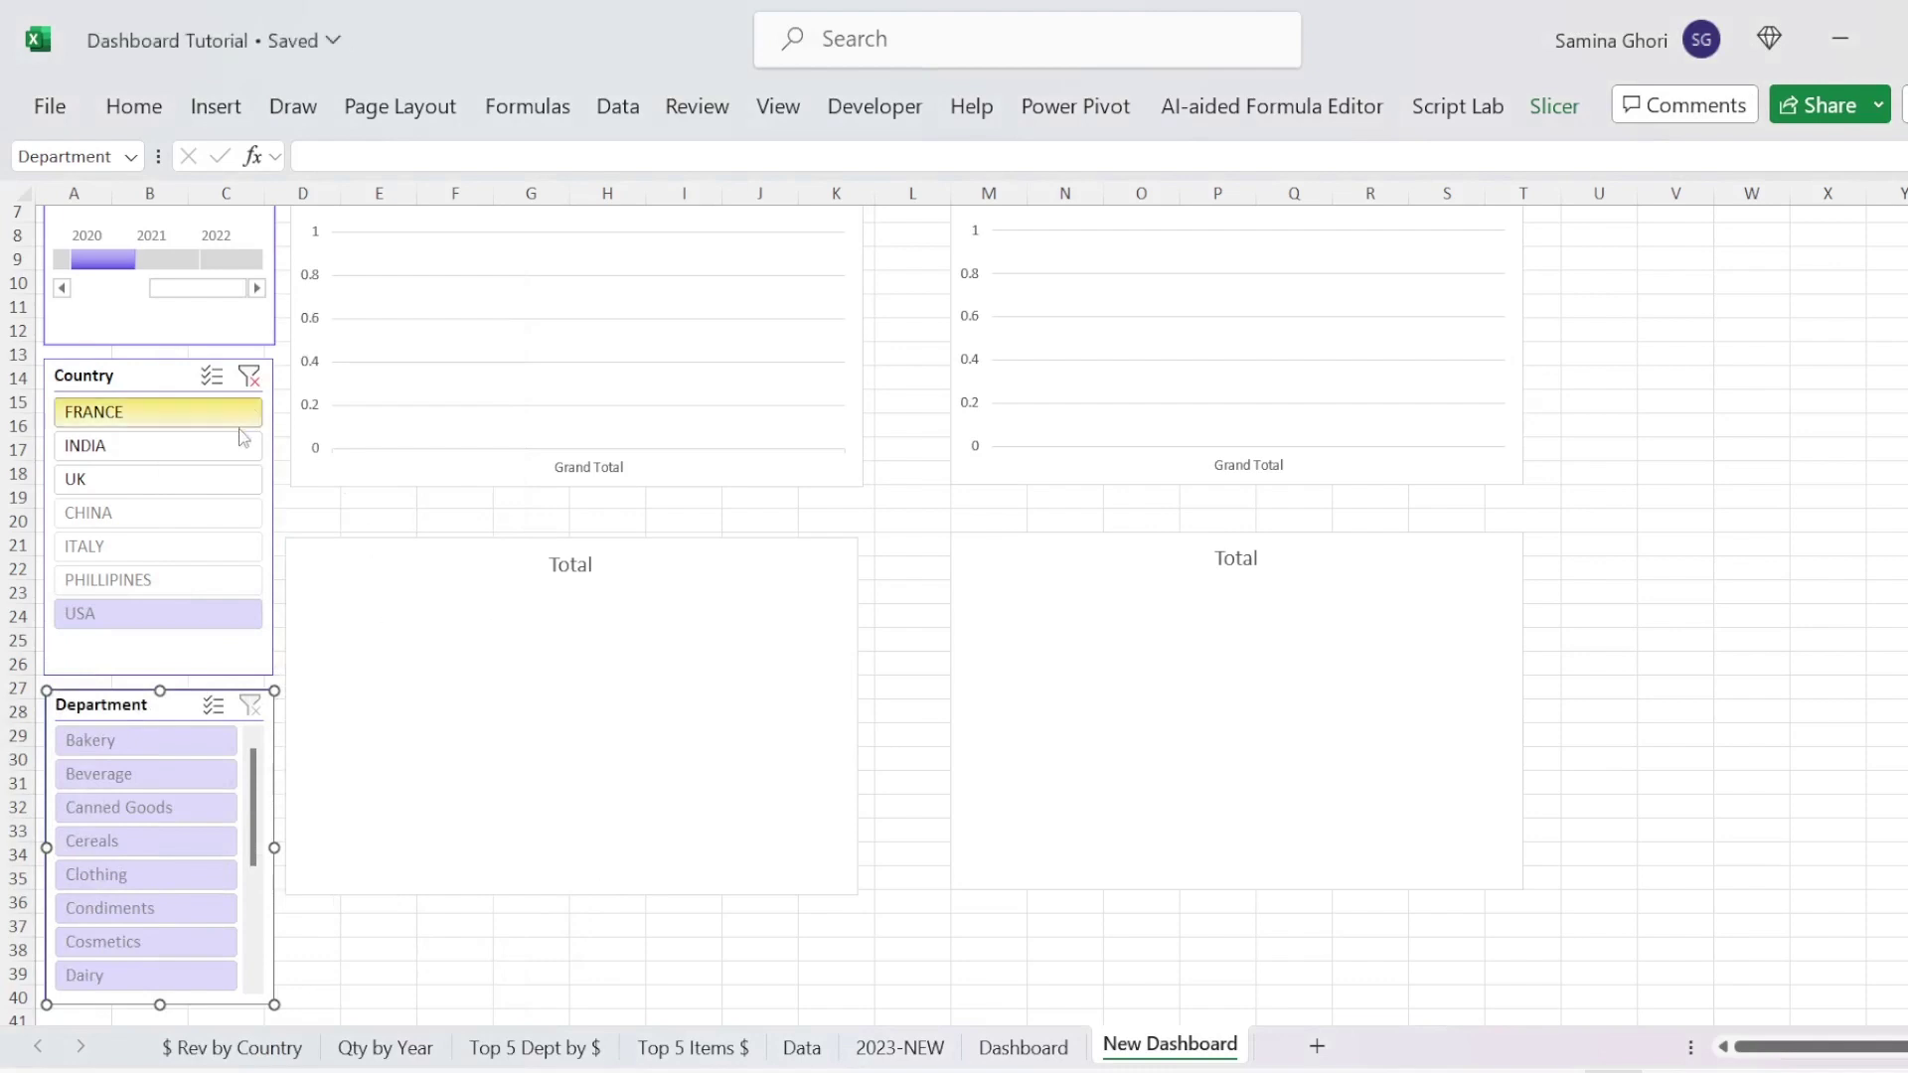
Step: Clear the Country filter, then test the timeline over 2020 - 2022 and clear its filter to show all periods
left_click(245, 377)
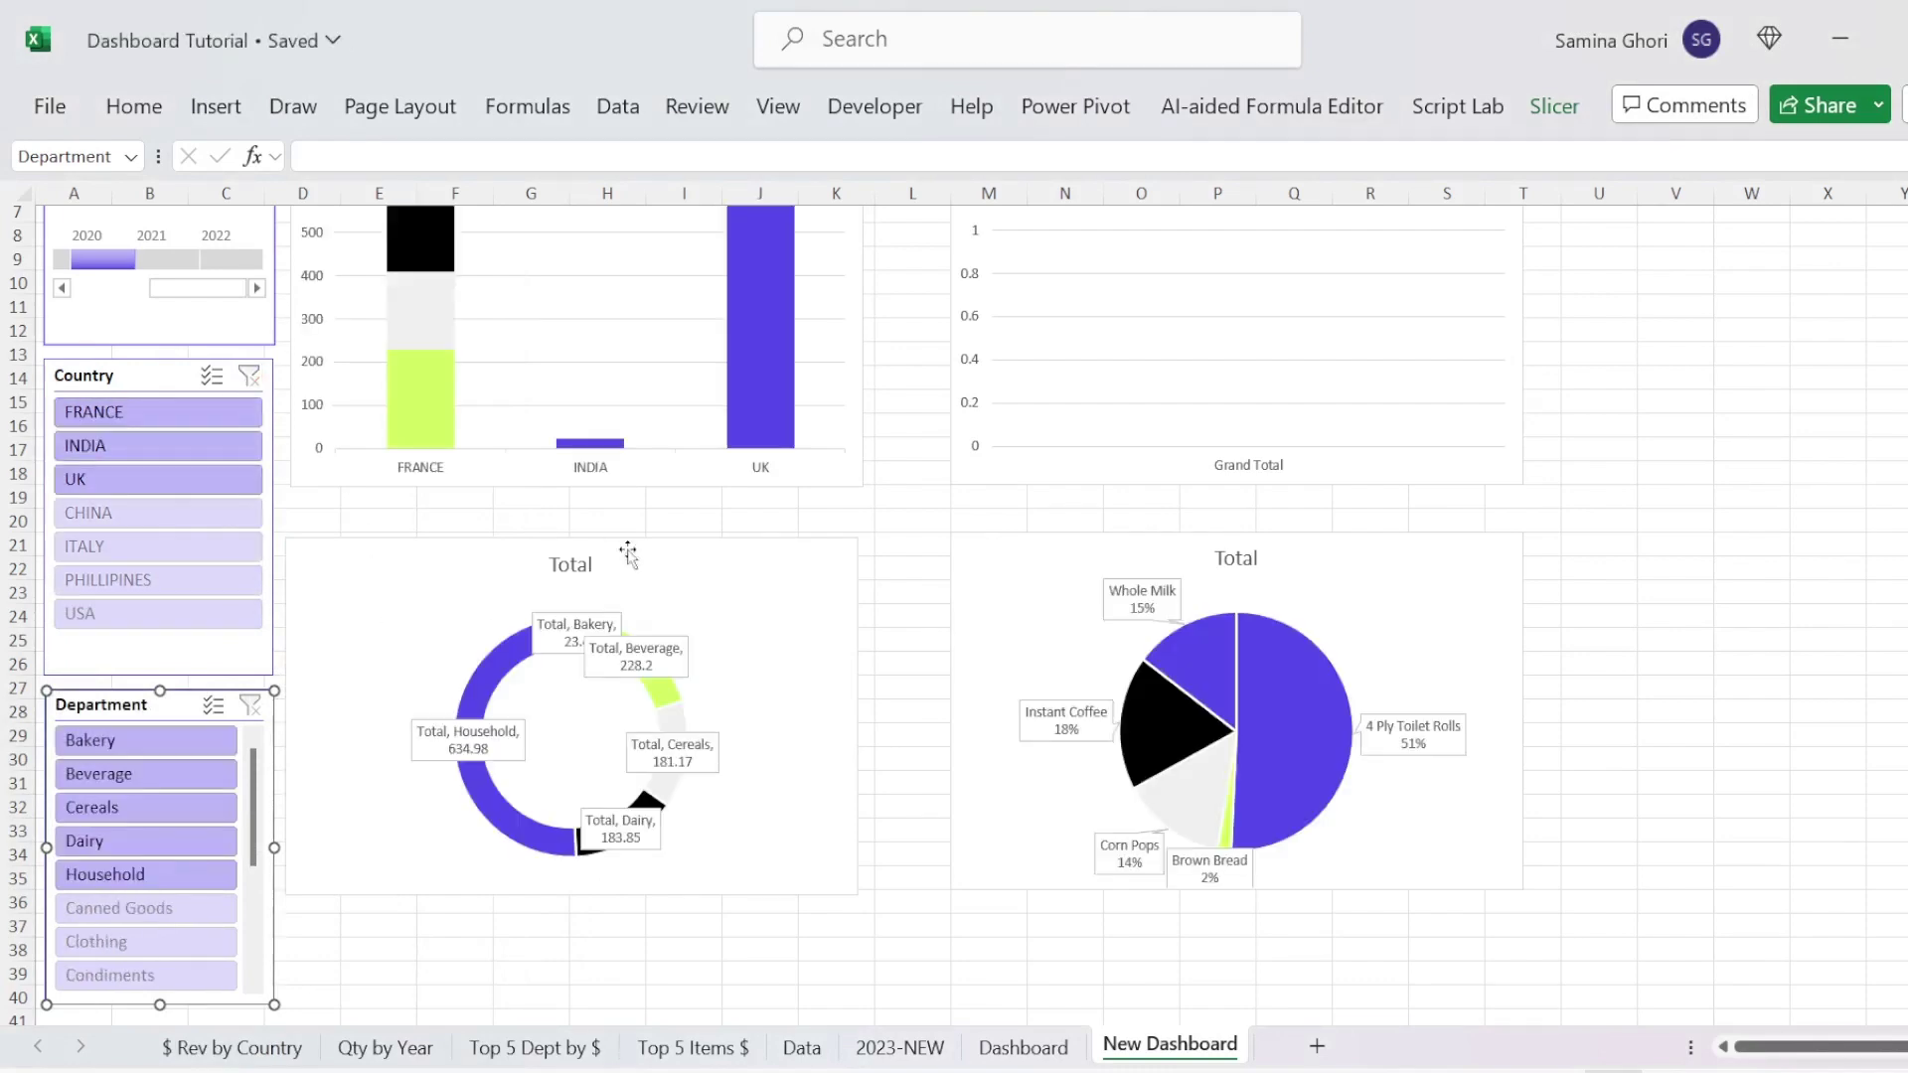
left_click(1360, 462)
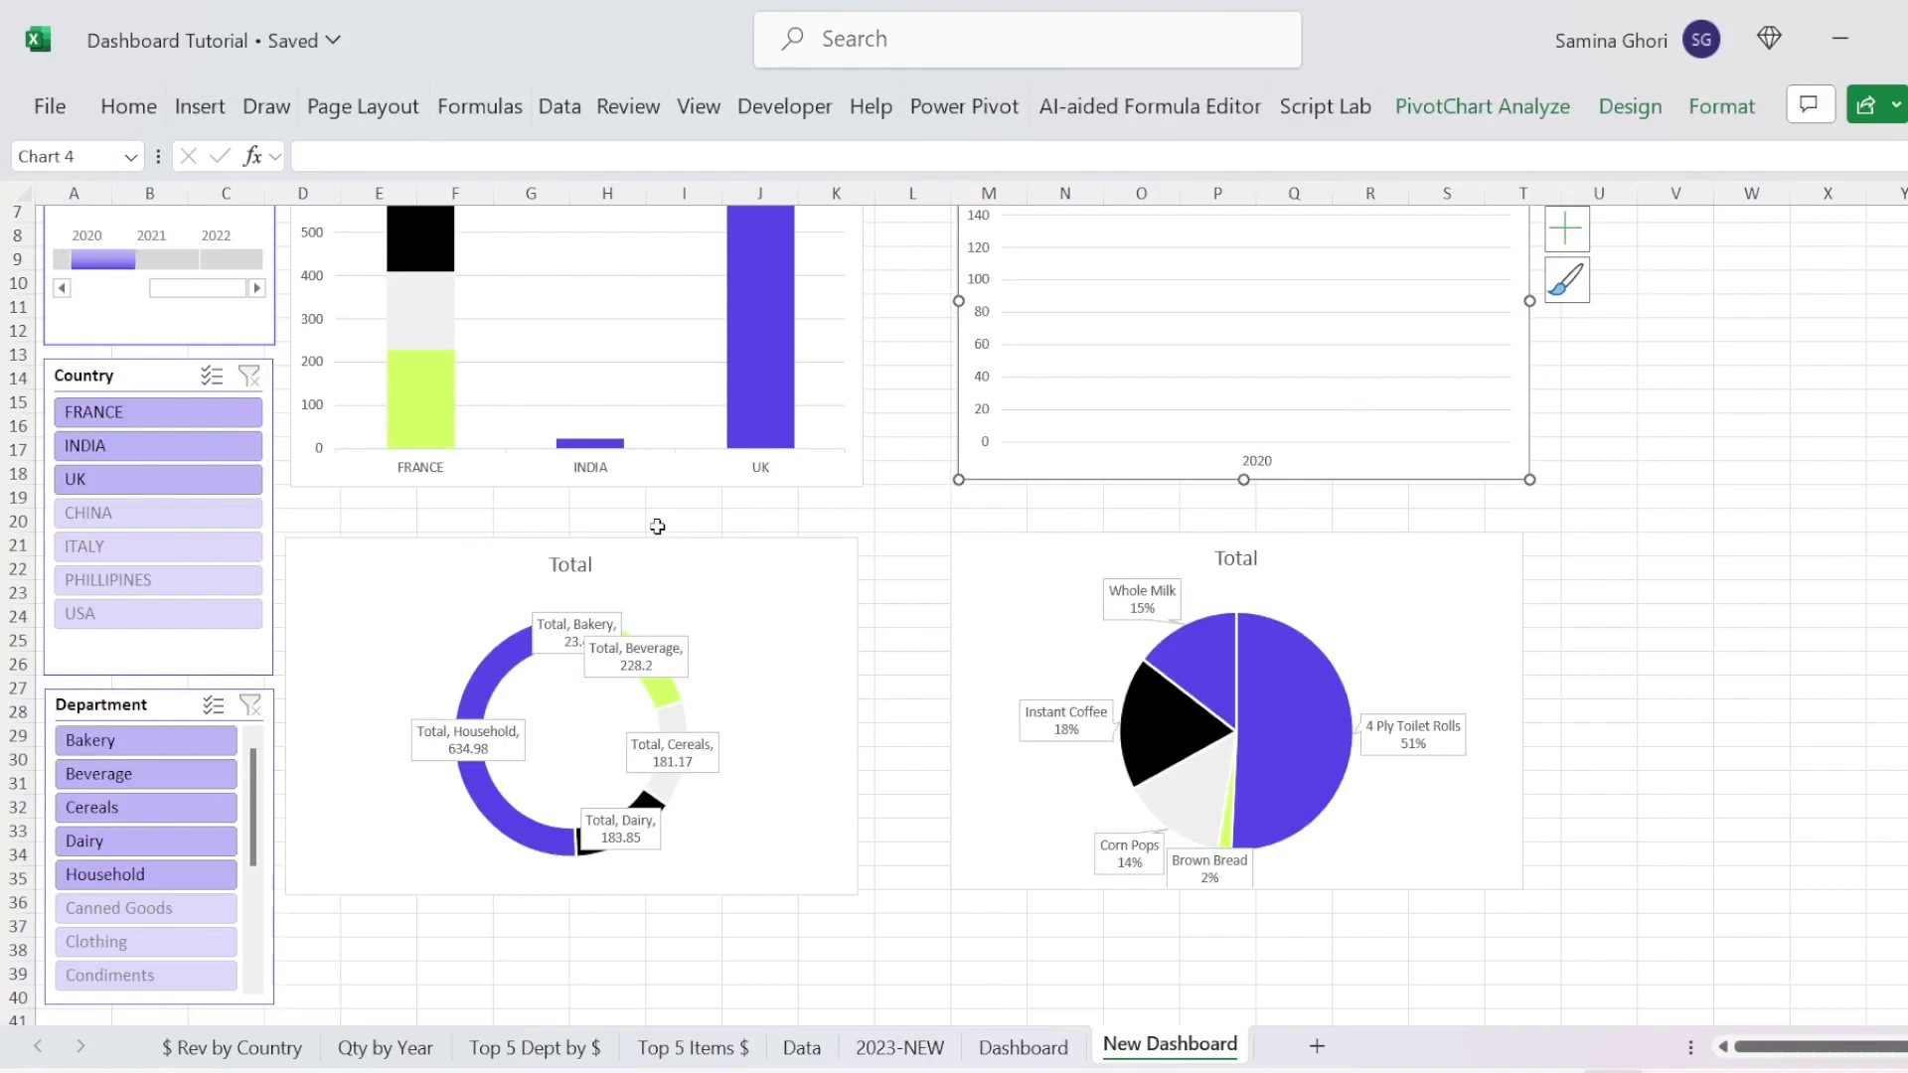
left_click_drag(142, 261, 269, 260)
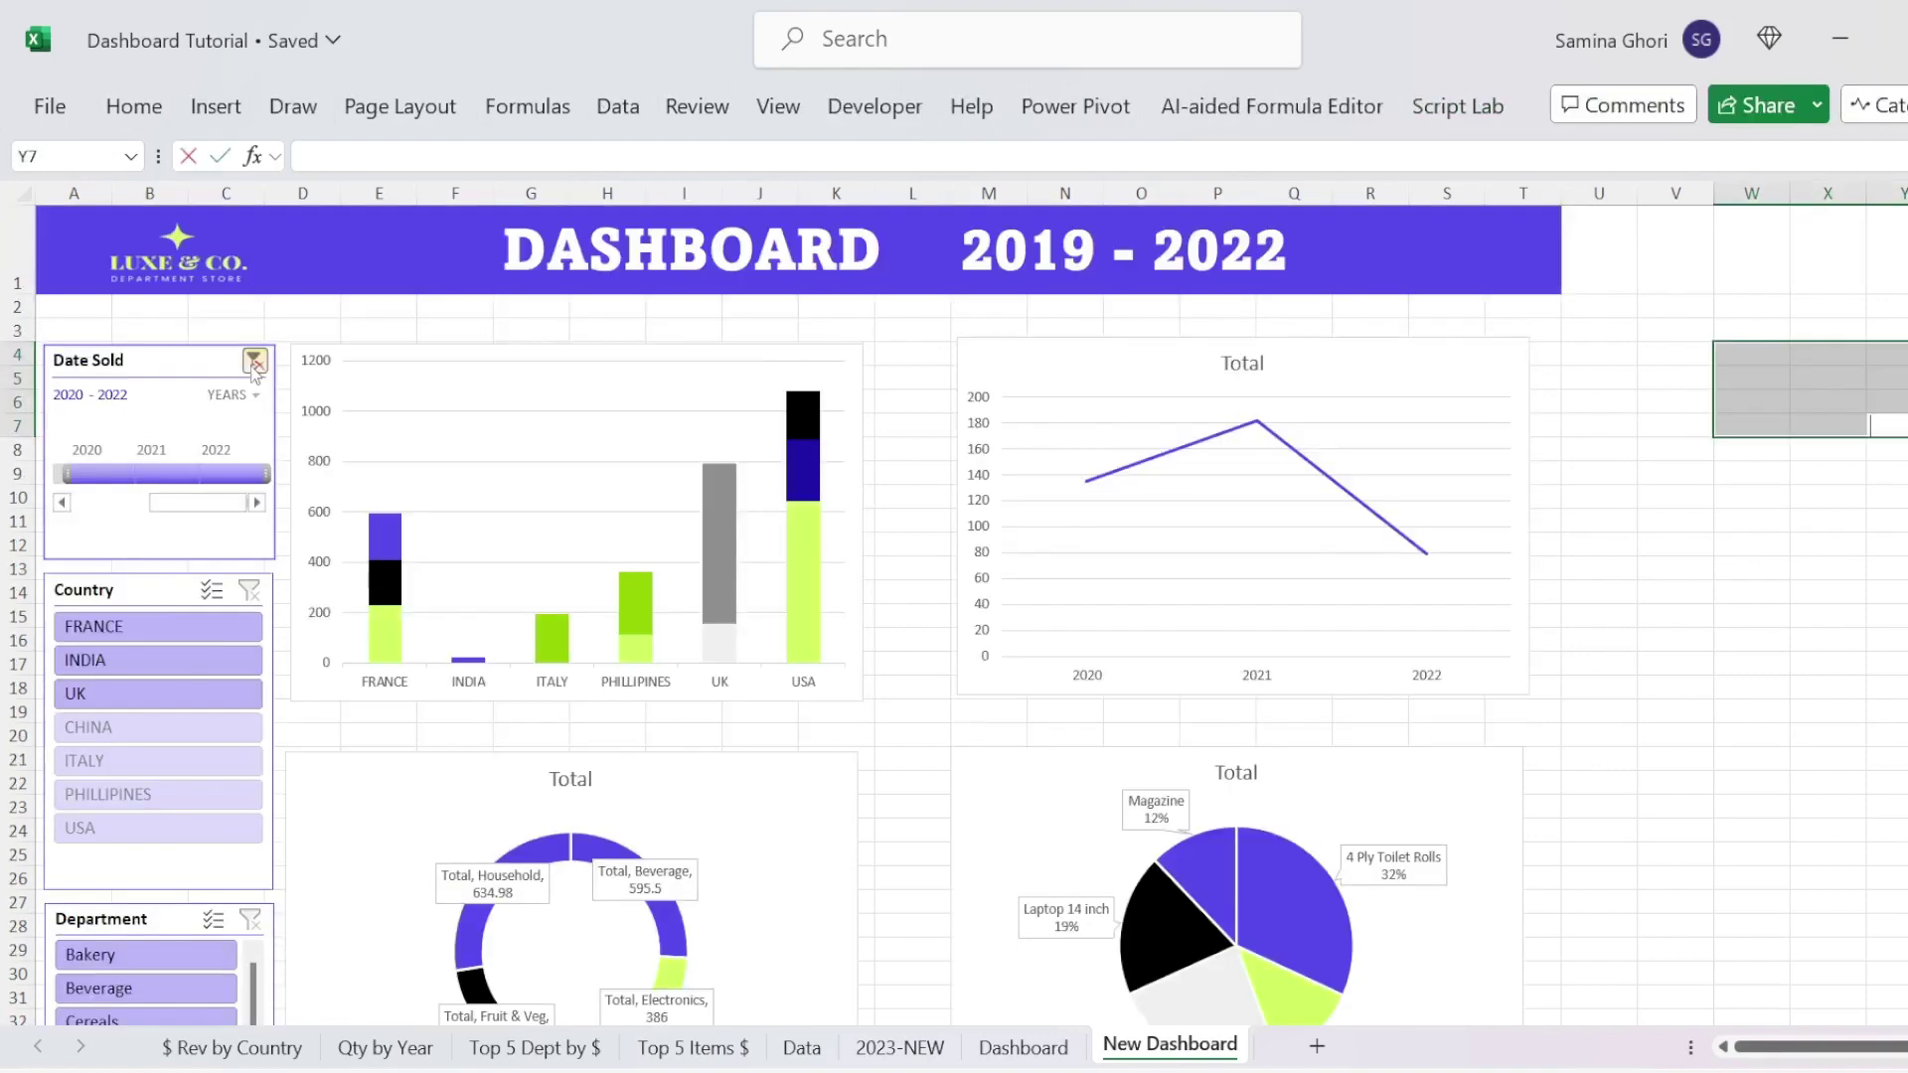
left_click(254, 360)
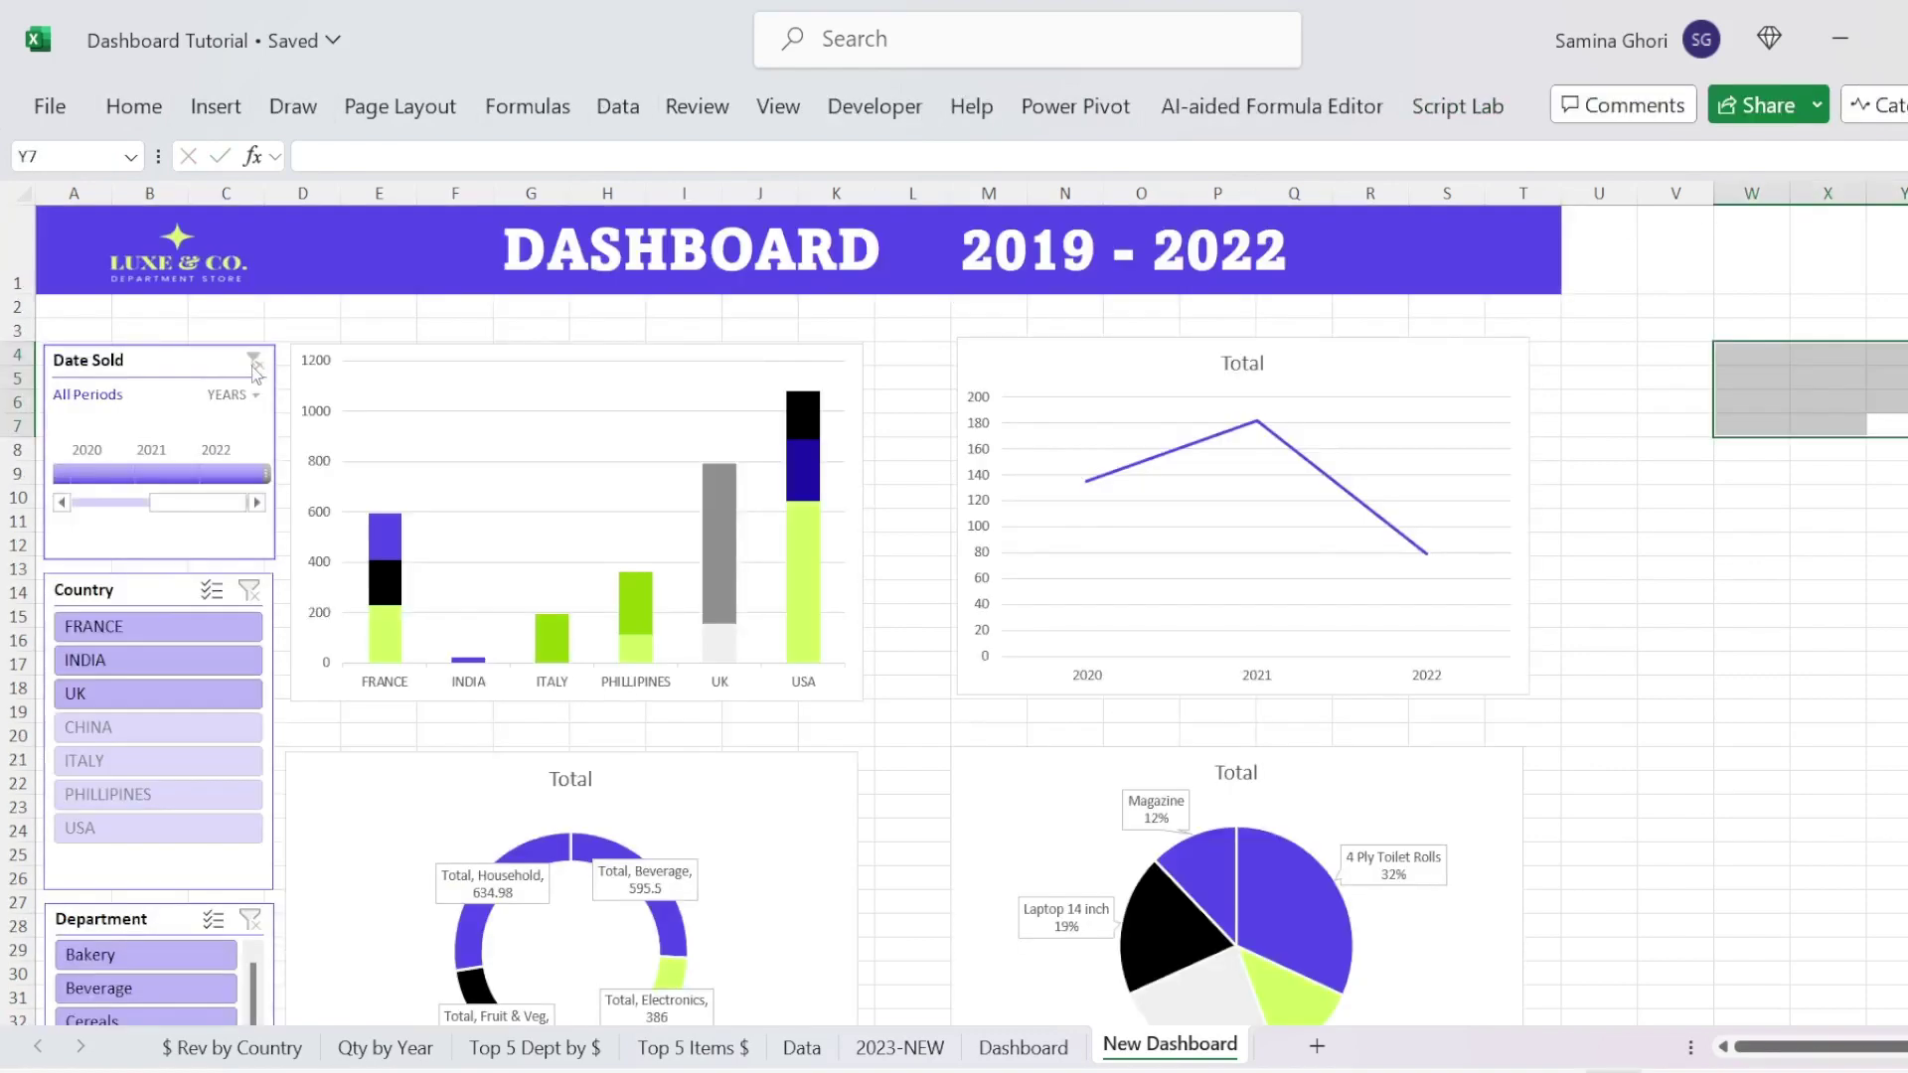
scroll(199, 641, "down", 2)
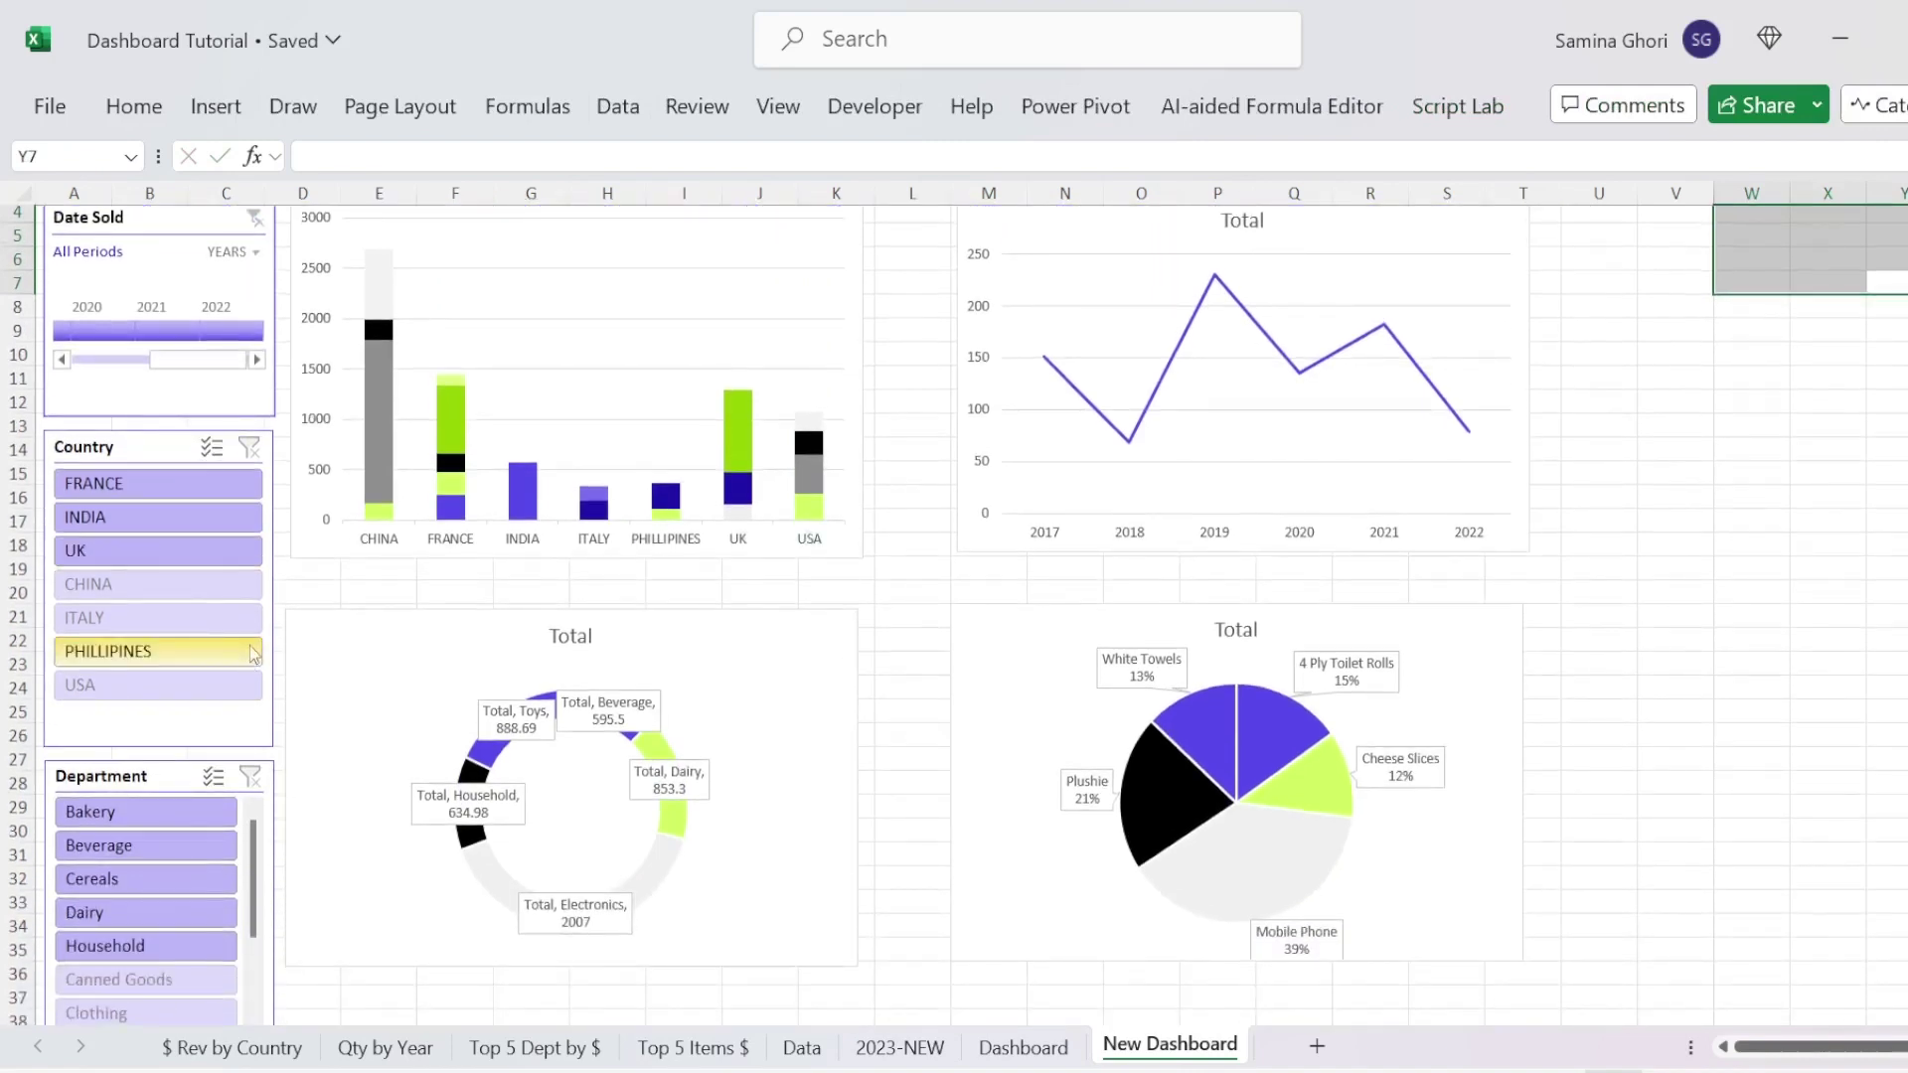
scroll(149, 626, "up", 2)
scroll(248, 636, "down", 4)
scroll(159, 696, "up", 3)
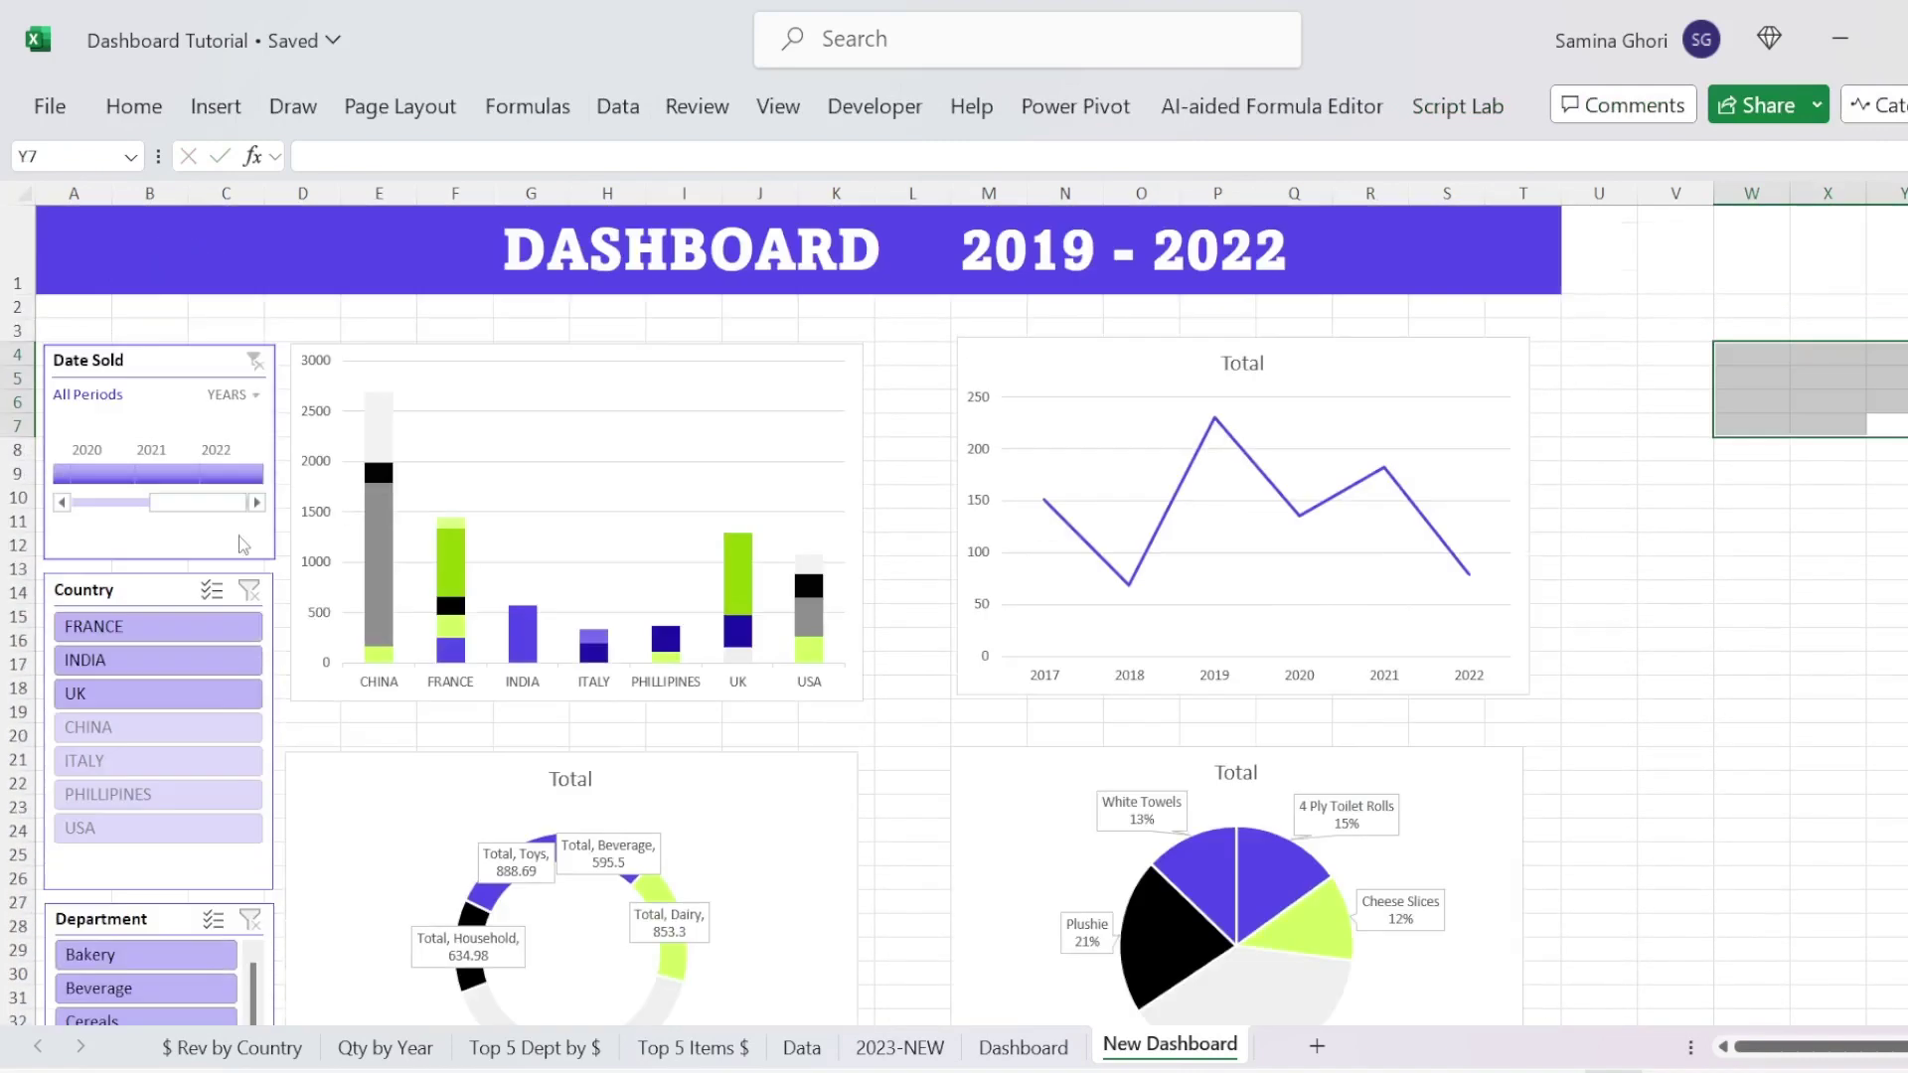
Step: Check how the charts respond to the Country slicer set to CHINA, ITALY and PHILLIPINES, and review the unfiltered dashboard
left_click(136, 728)
left_click(109, 761)
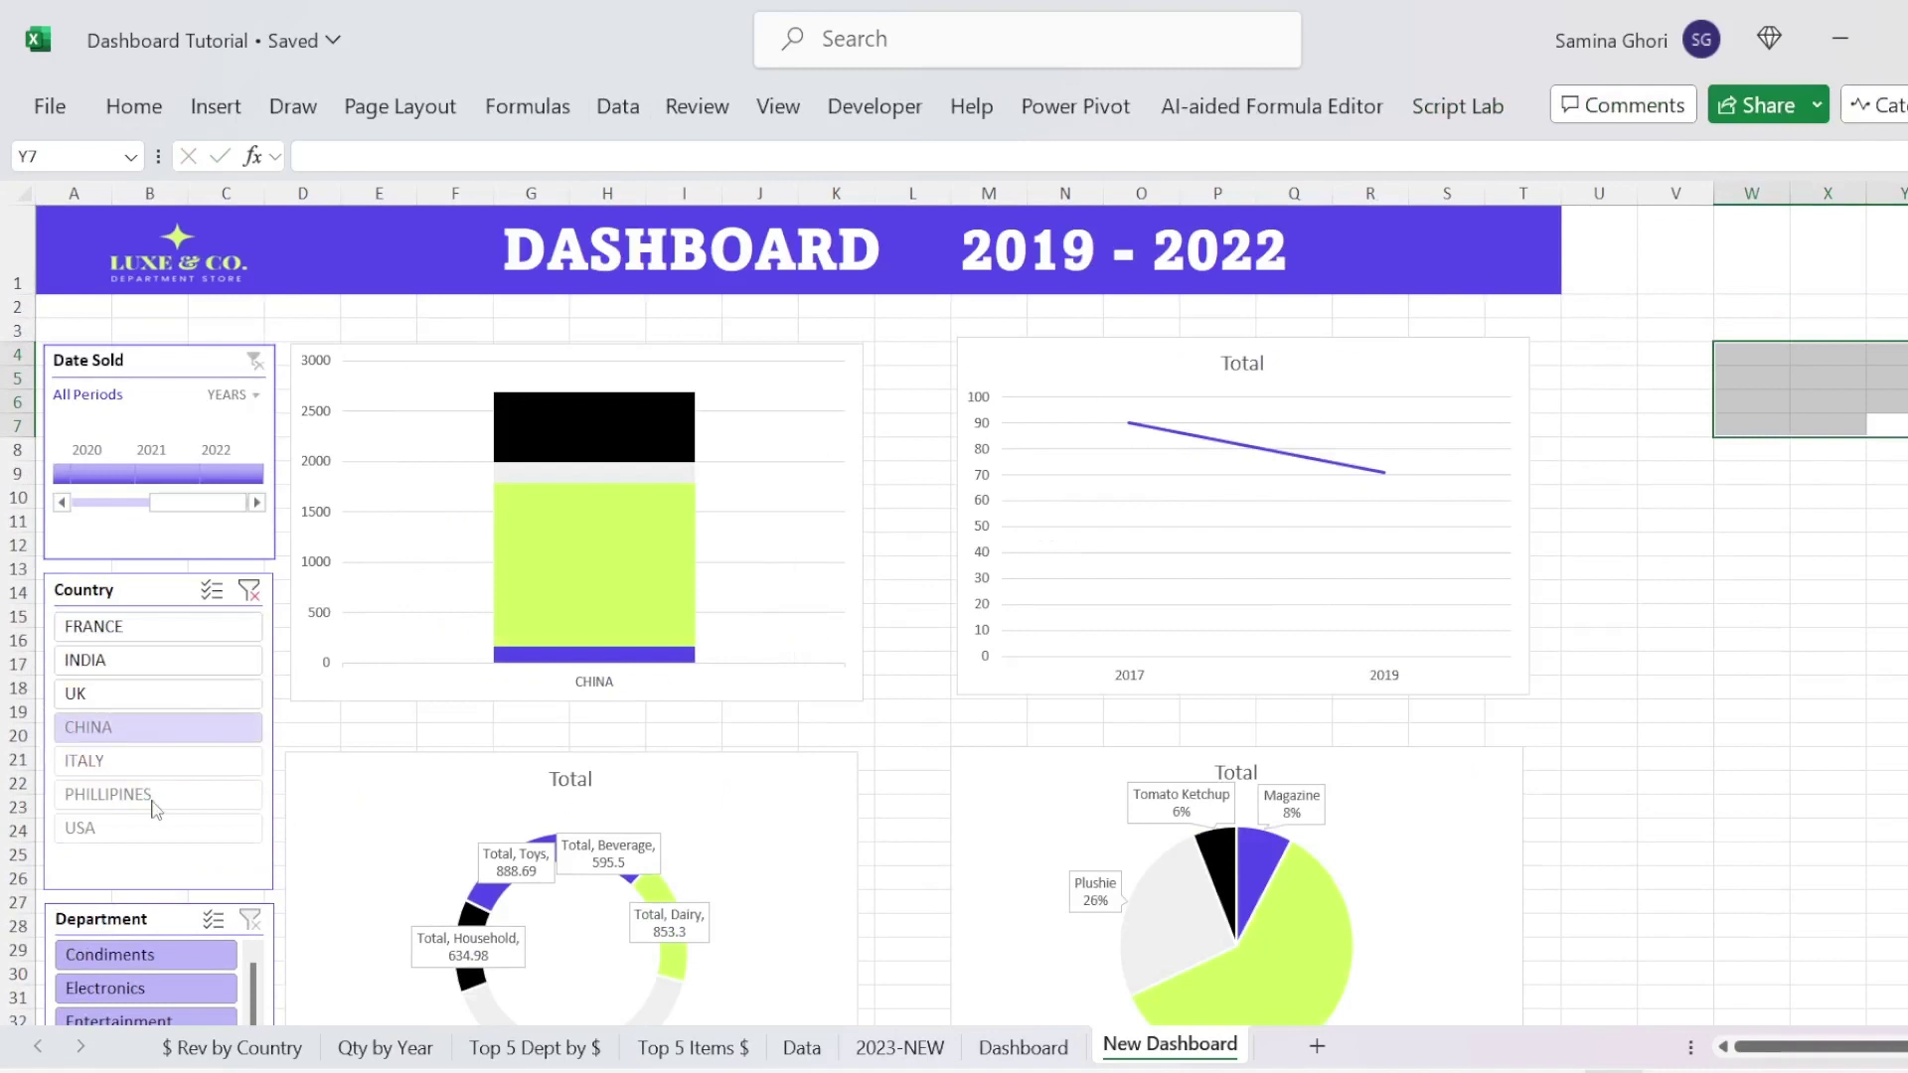
left_click(109, 794)
left_click_drag(203, 503, 243, 502)
left_click(1692, 562)
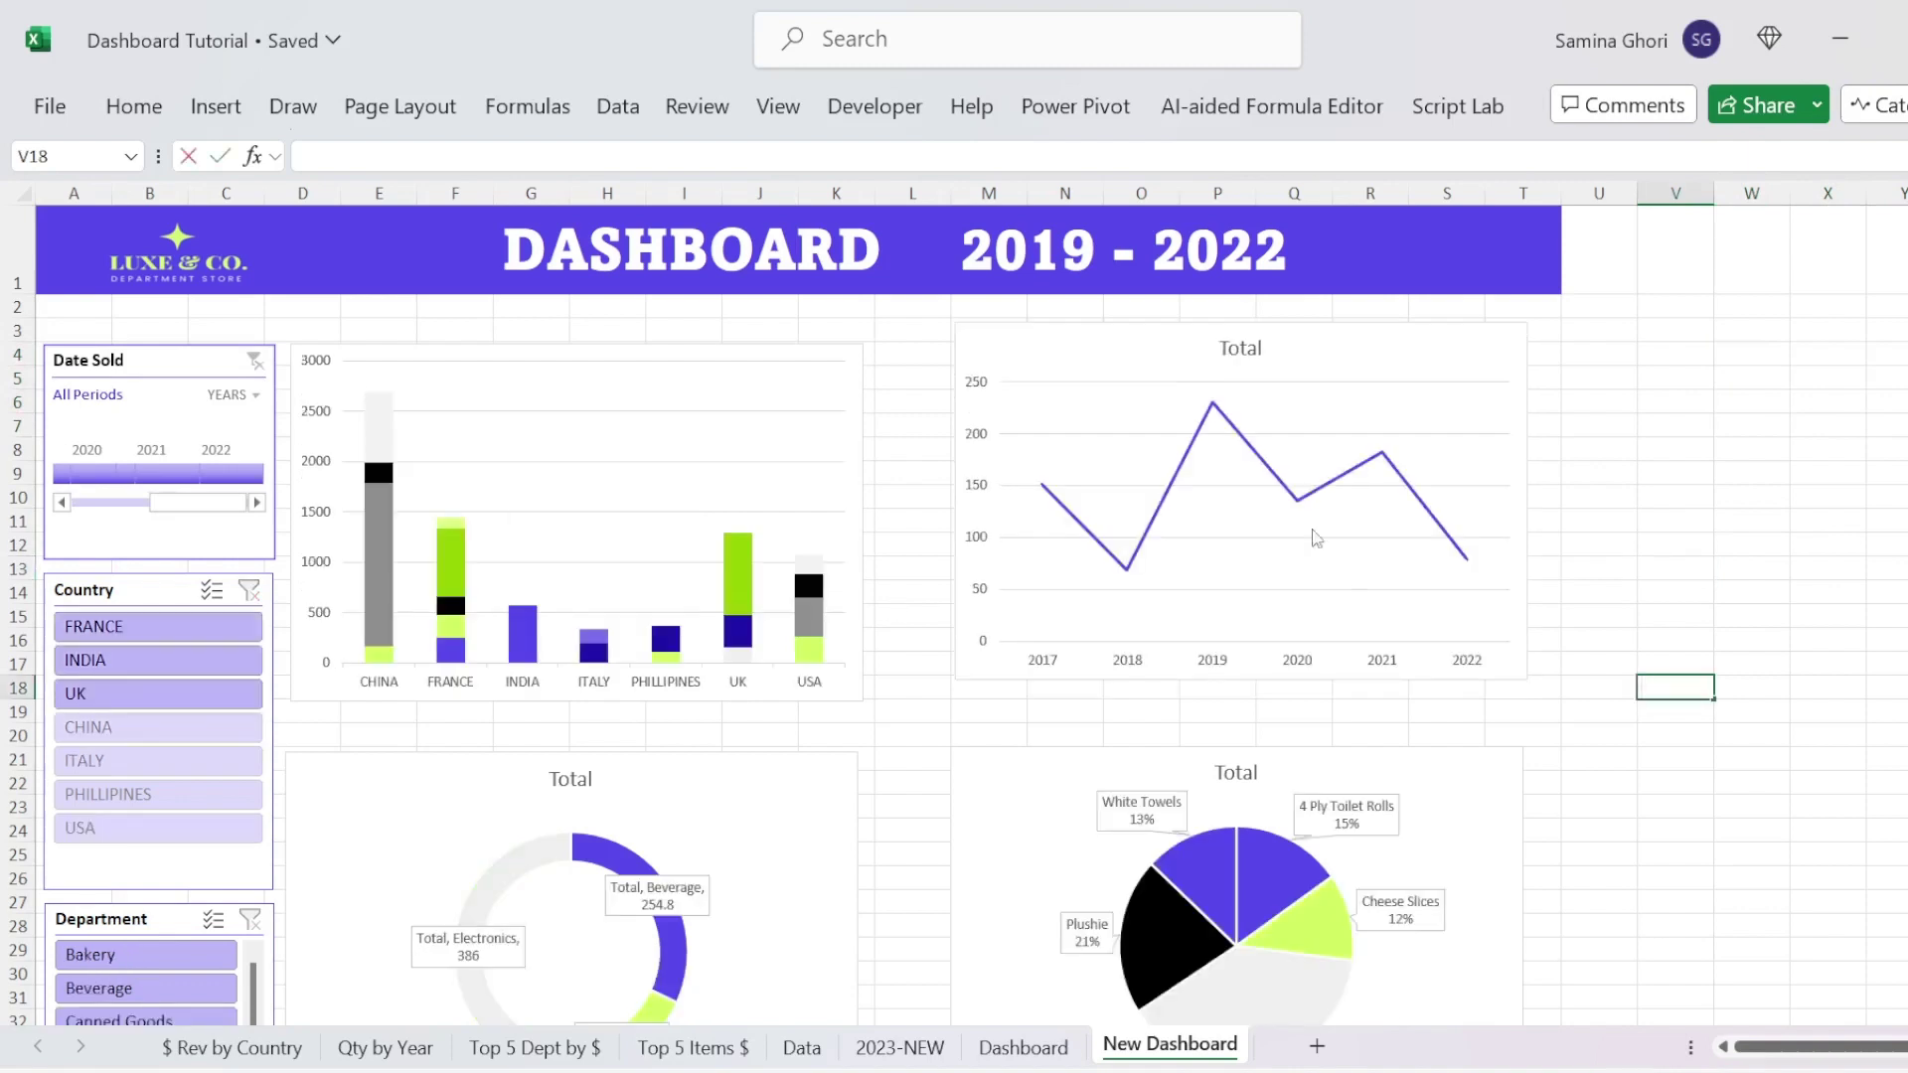
scroll(954, 616, "down", 2)
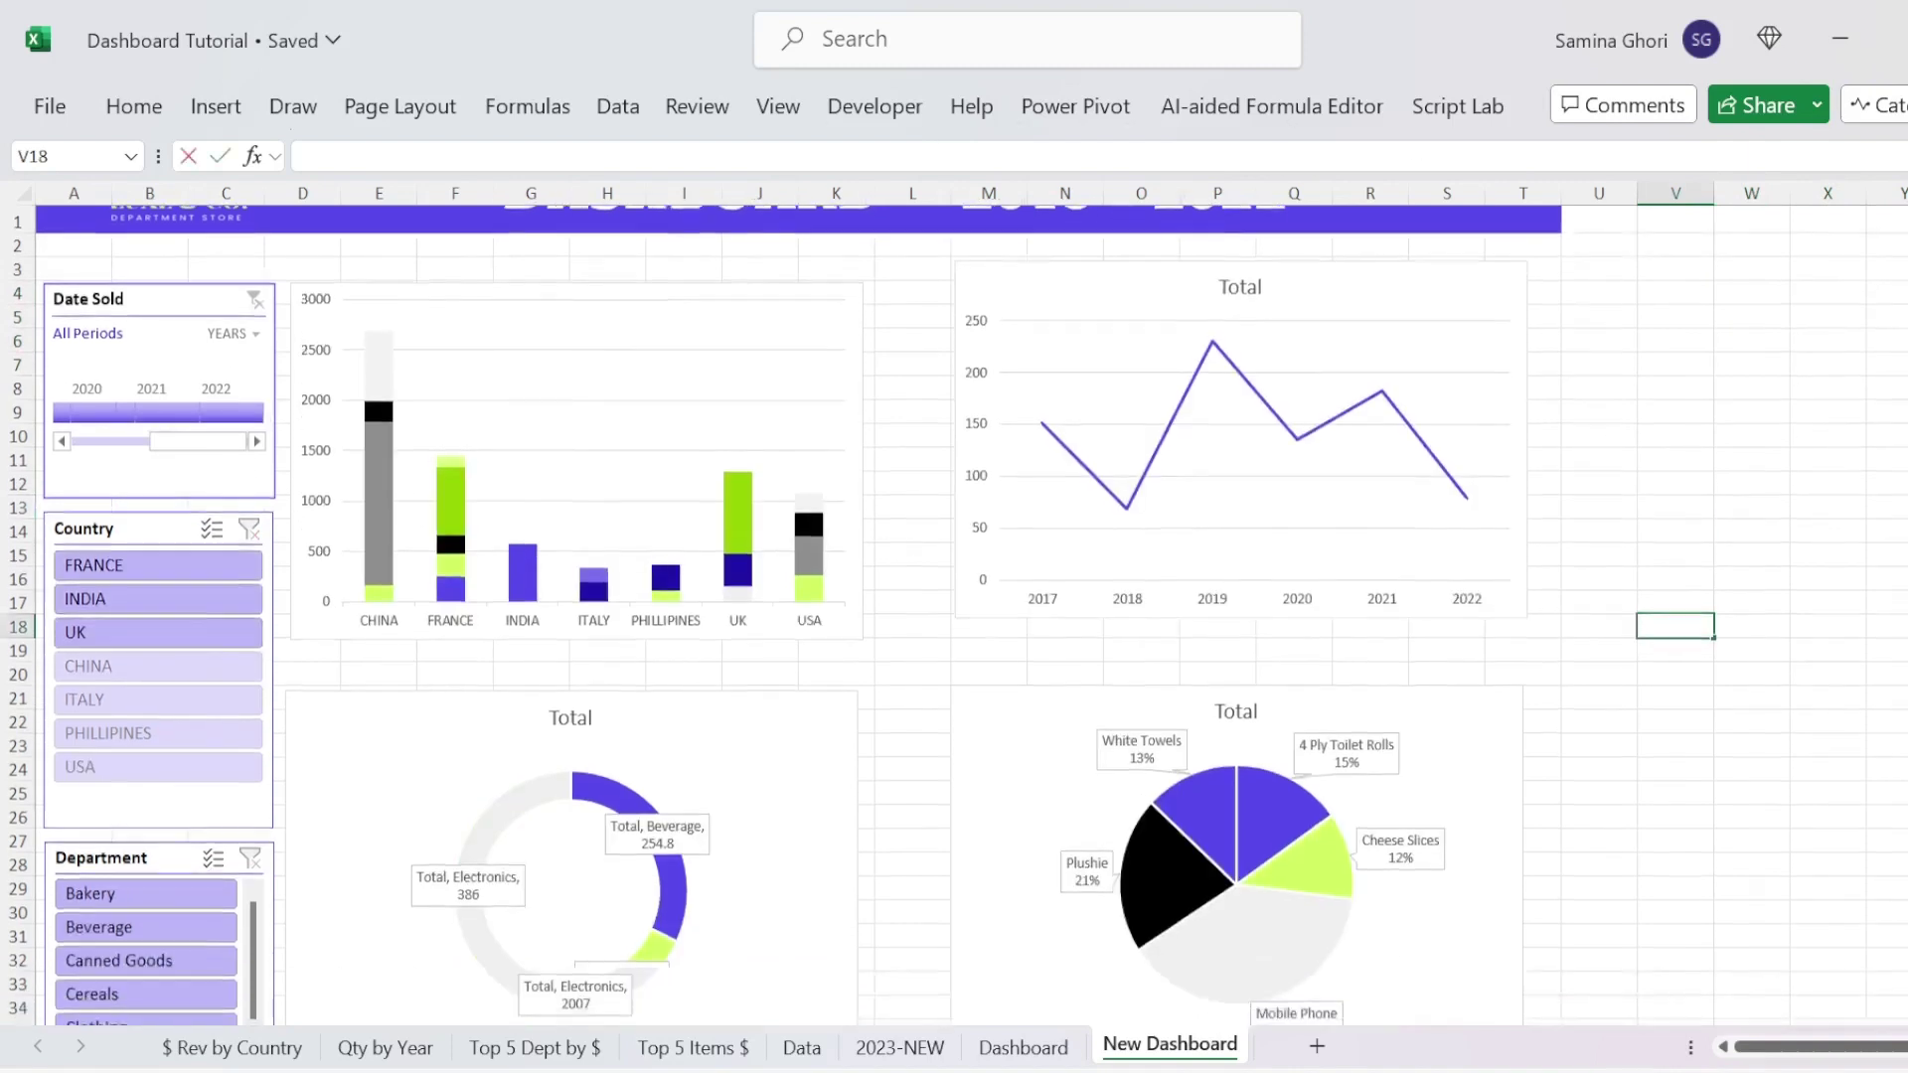
scroll(1868, 631, "down", 1)
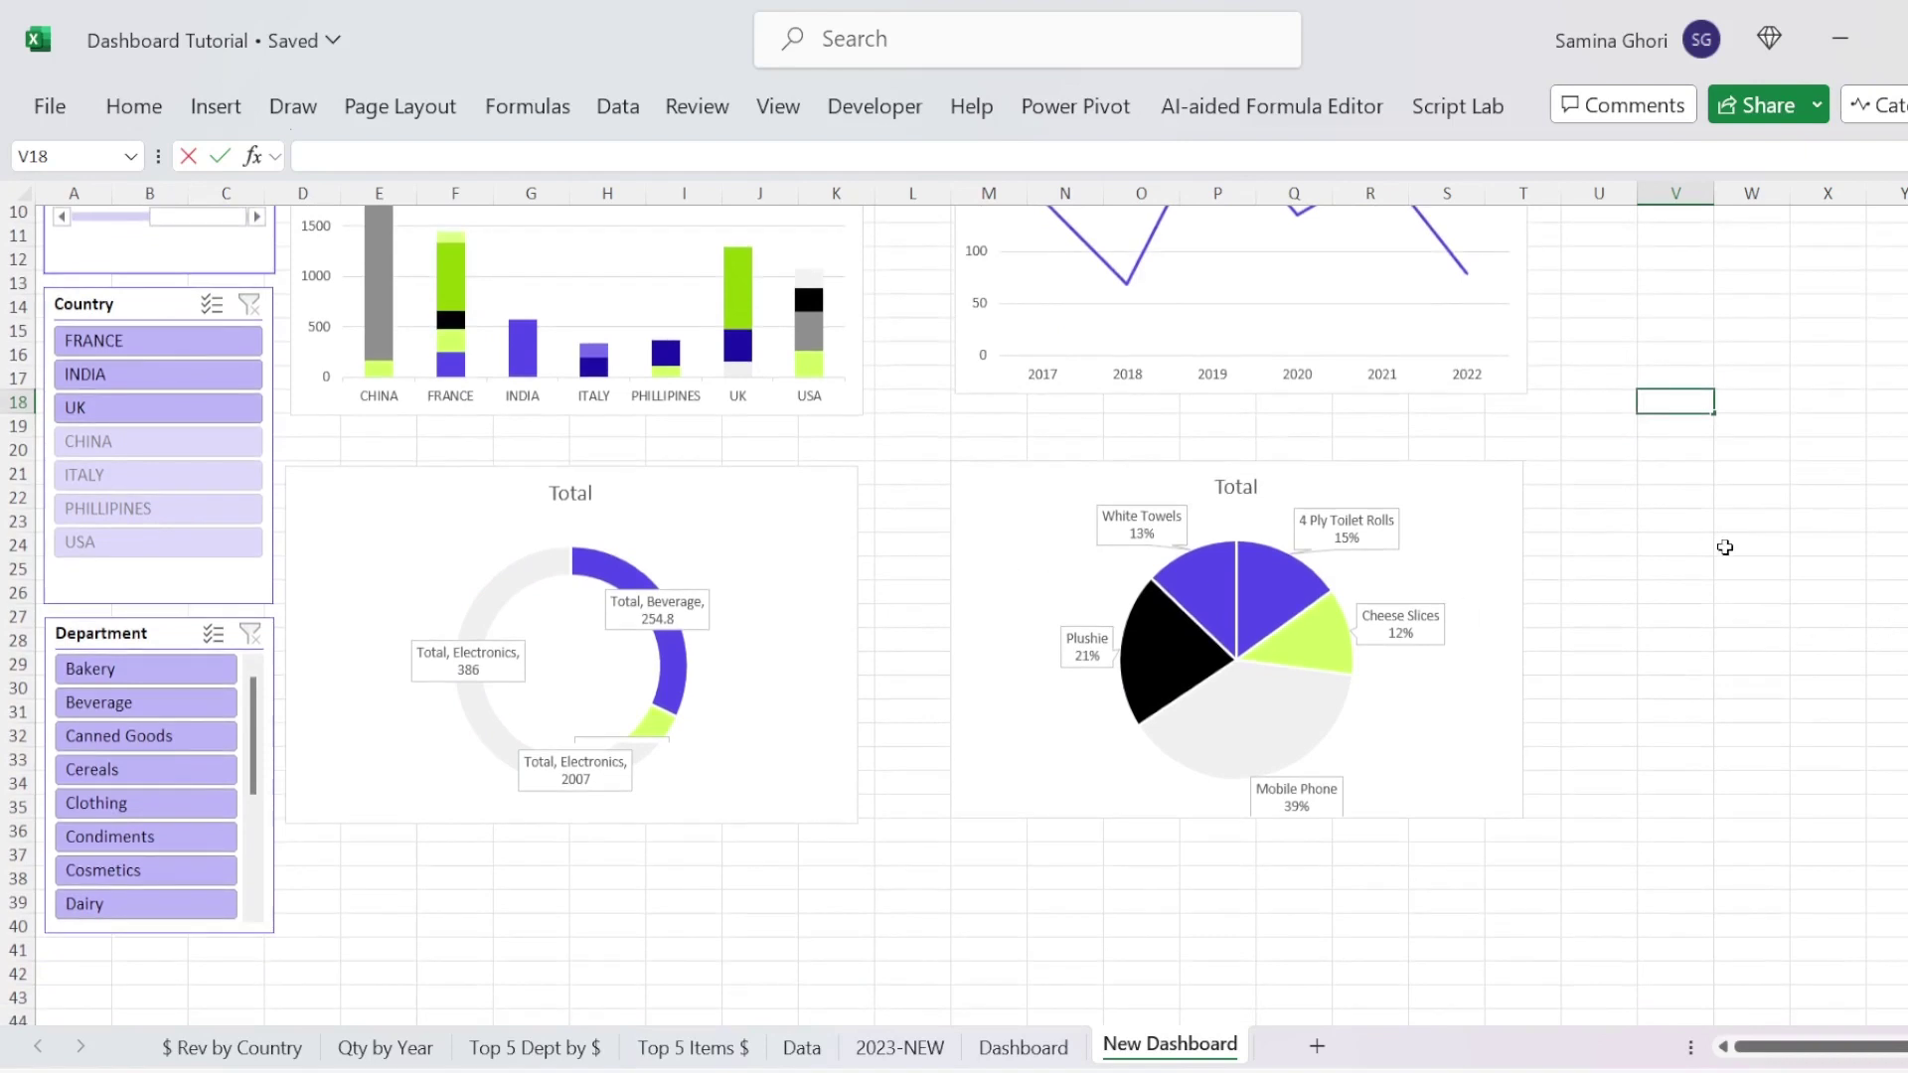
scroll(1719, 543, "up", 3)
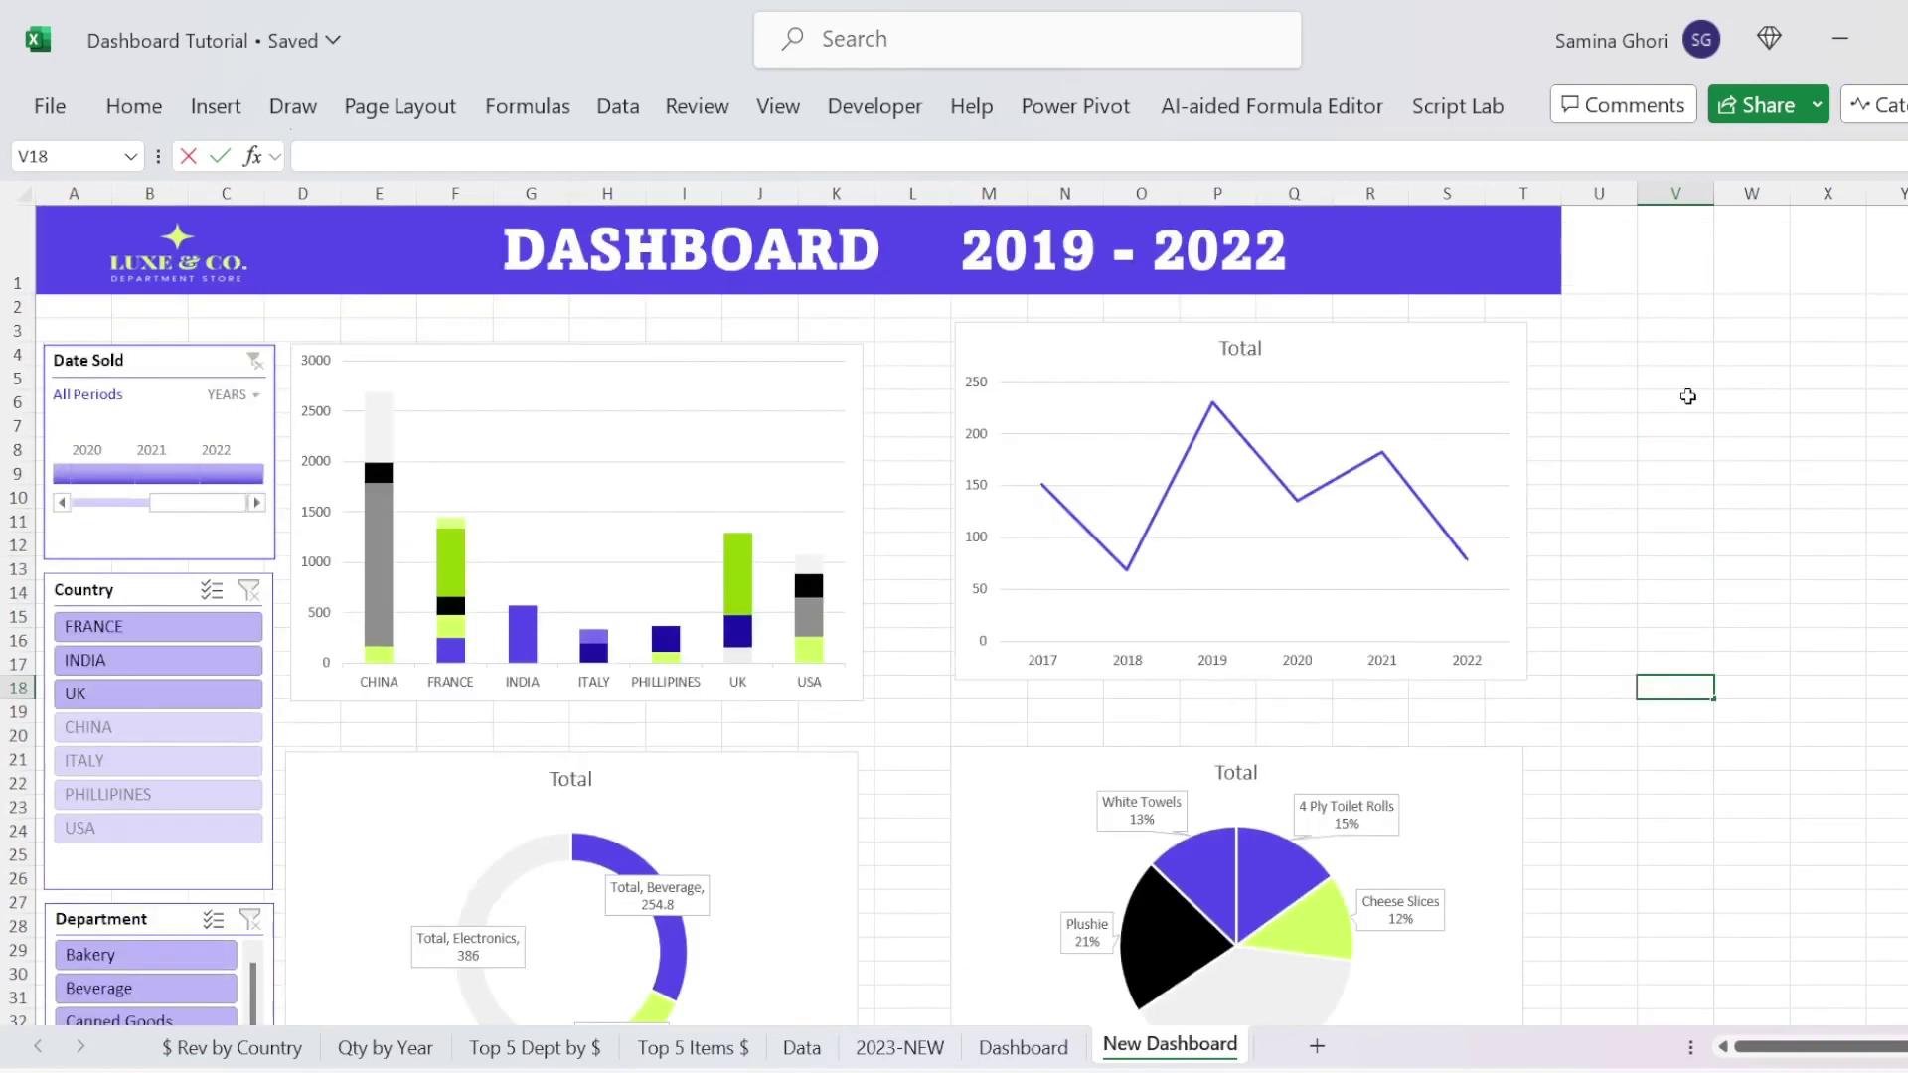
Step: Hide all unused columns from column U to the end of the sheet
left_click(1613, 197)
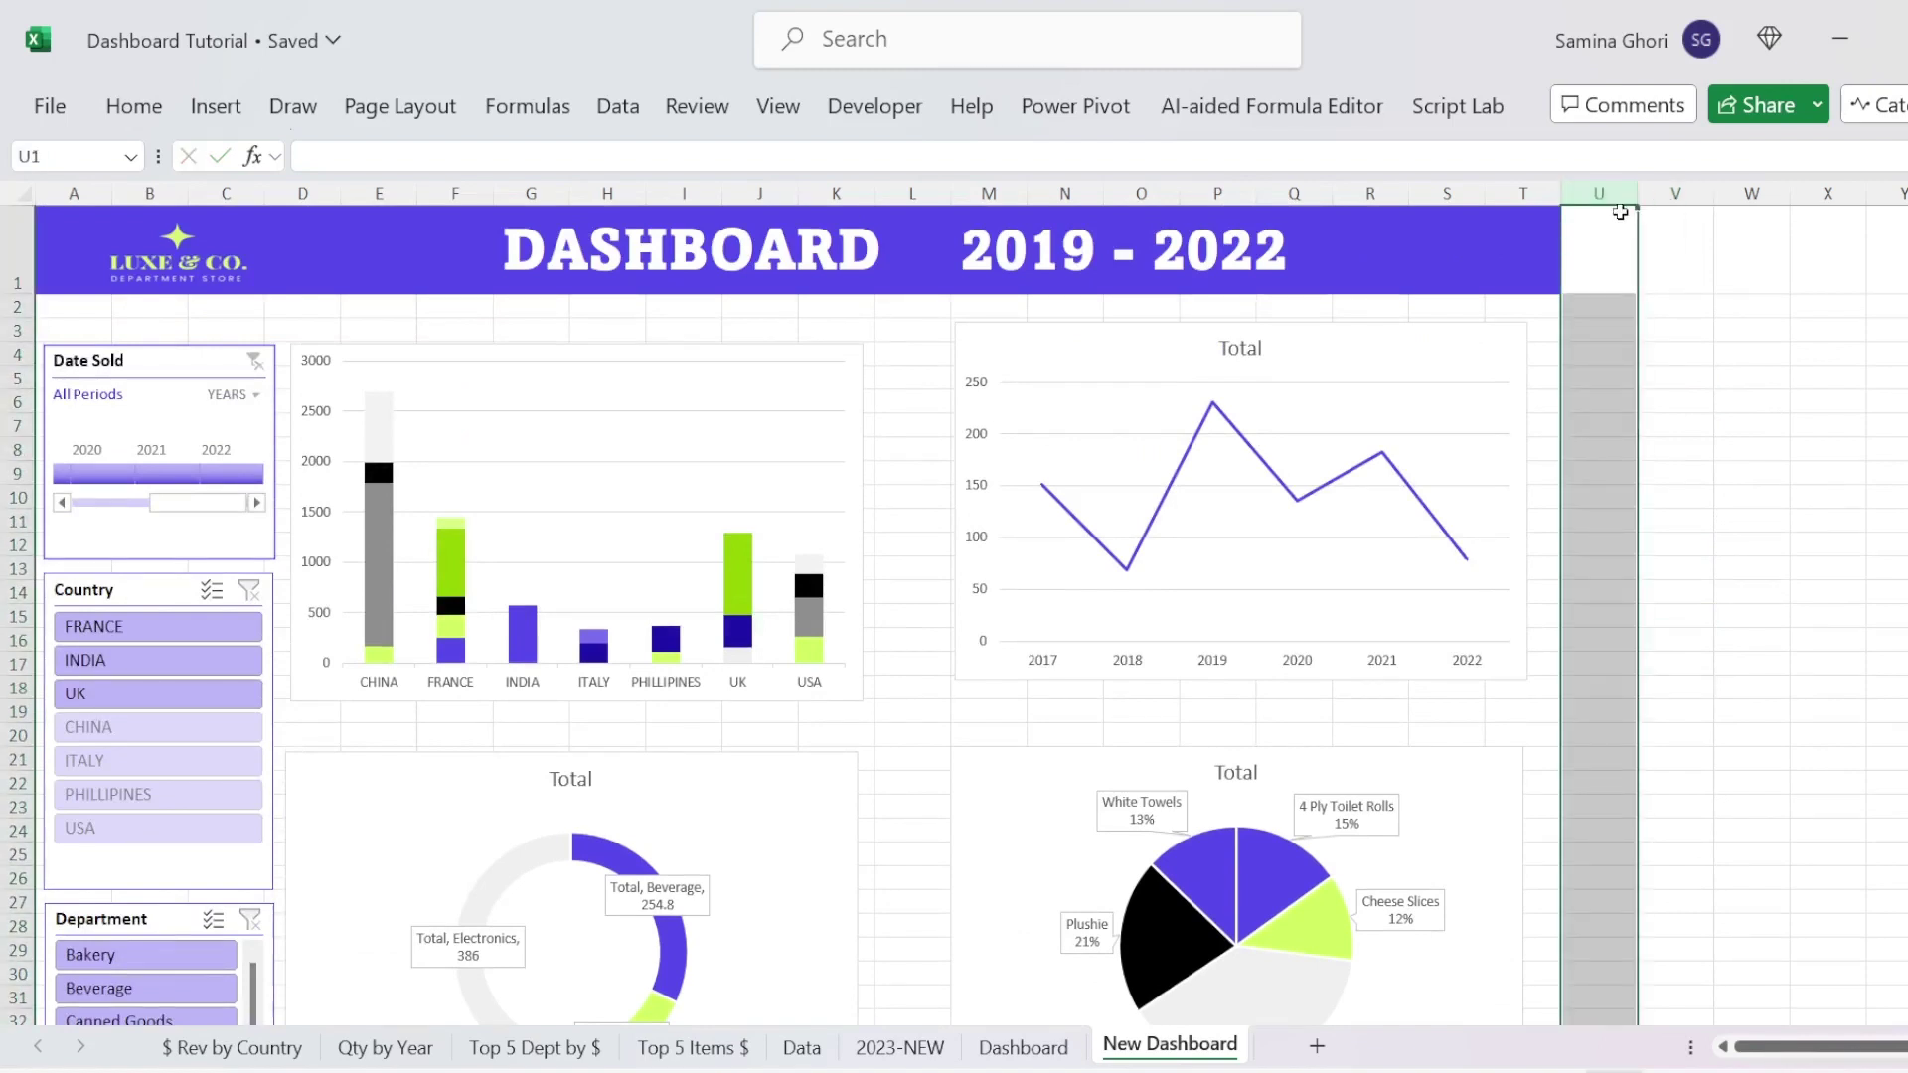
key("ctrl+shift+Right")
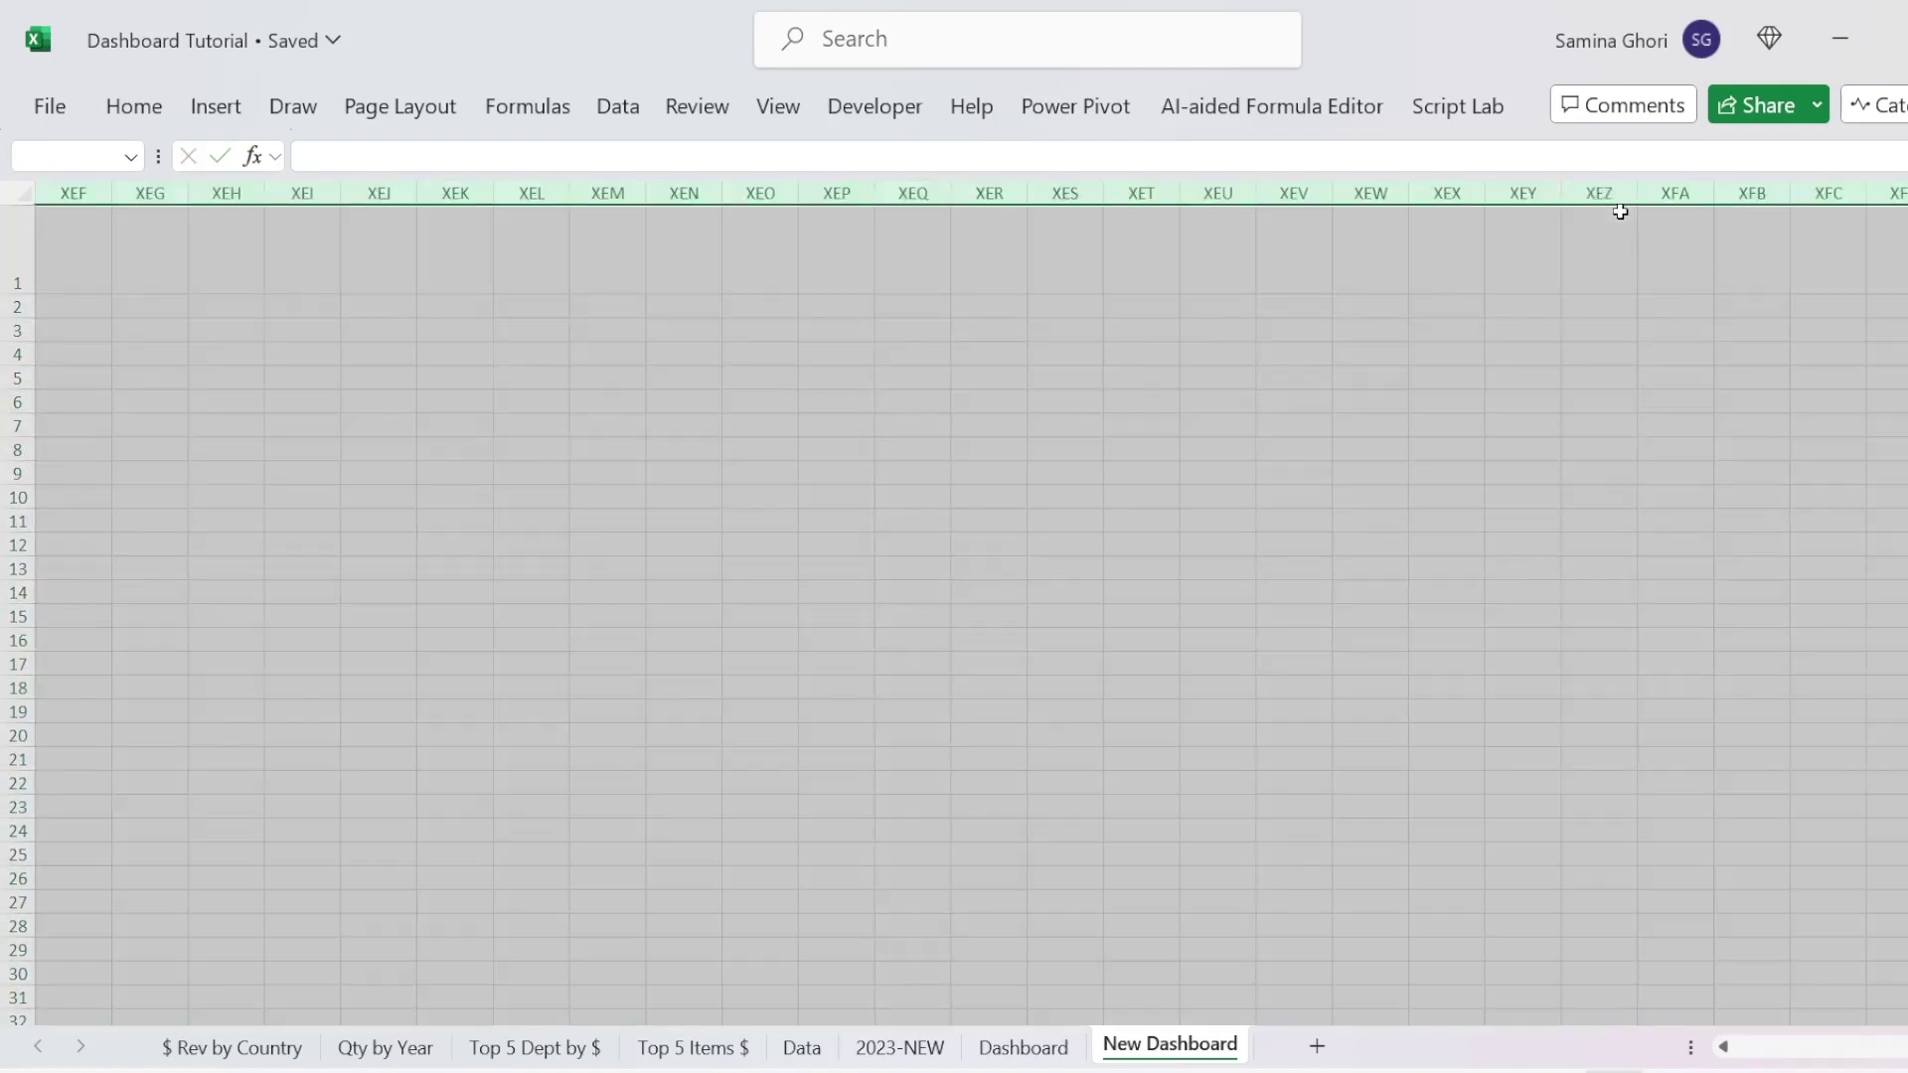
right_click(431, 426)
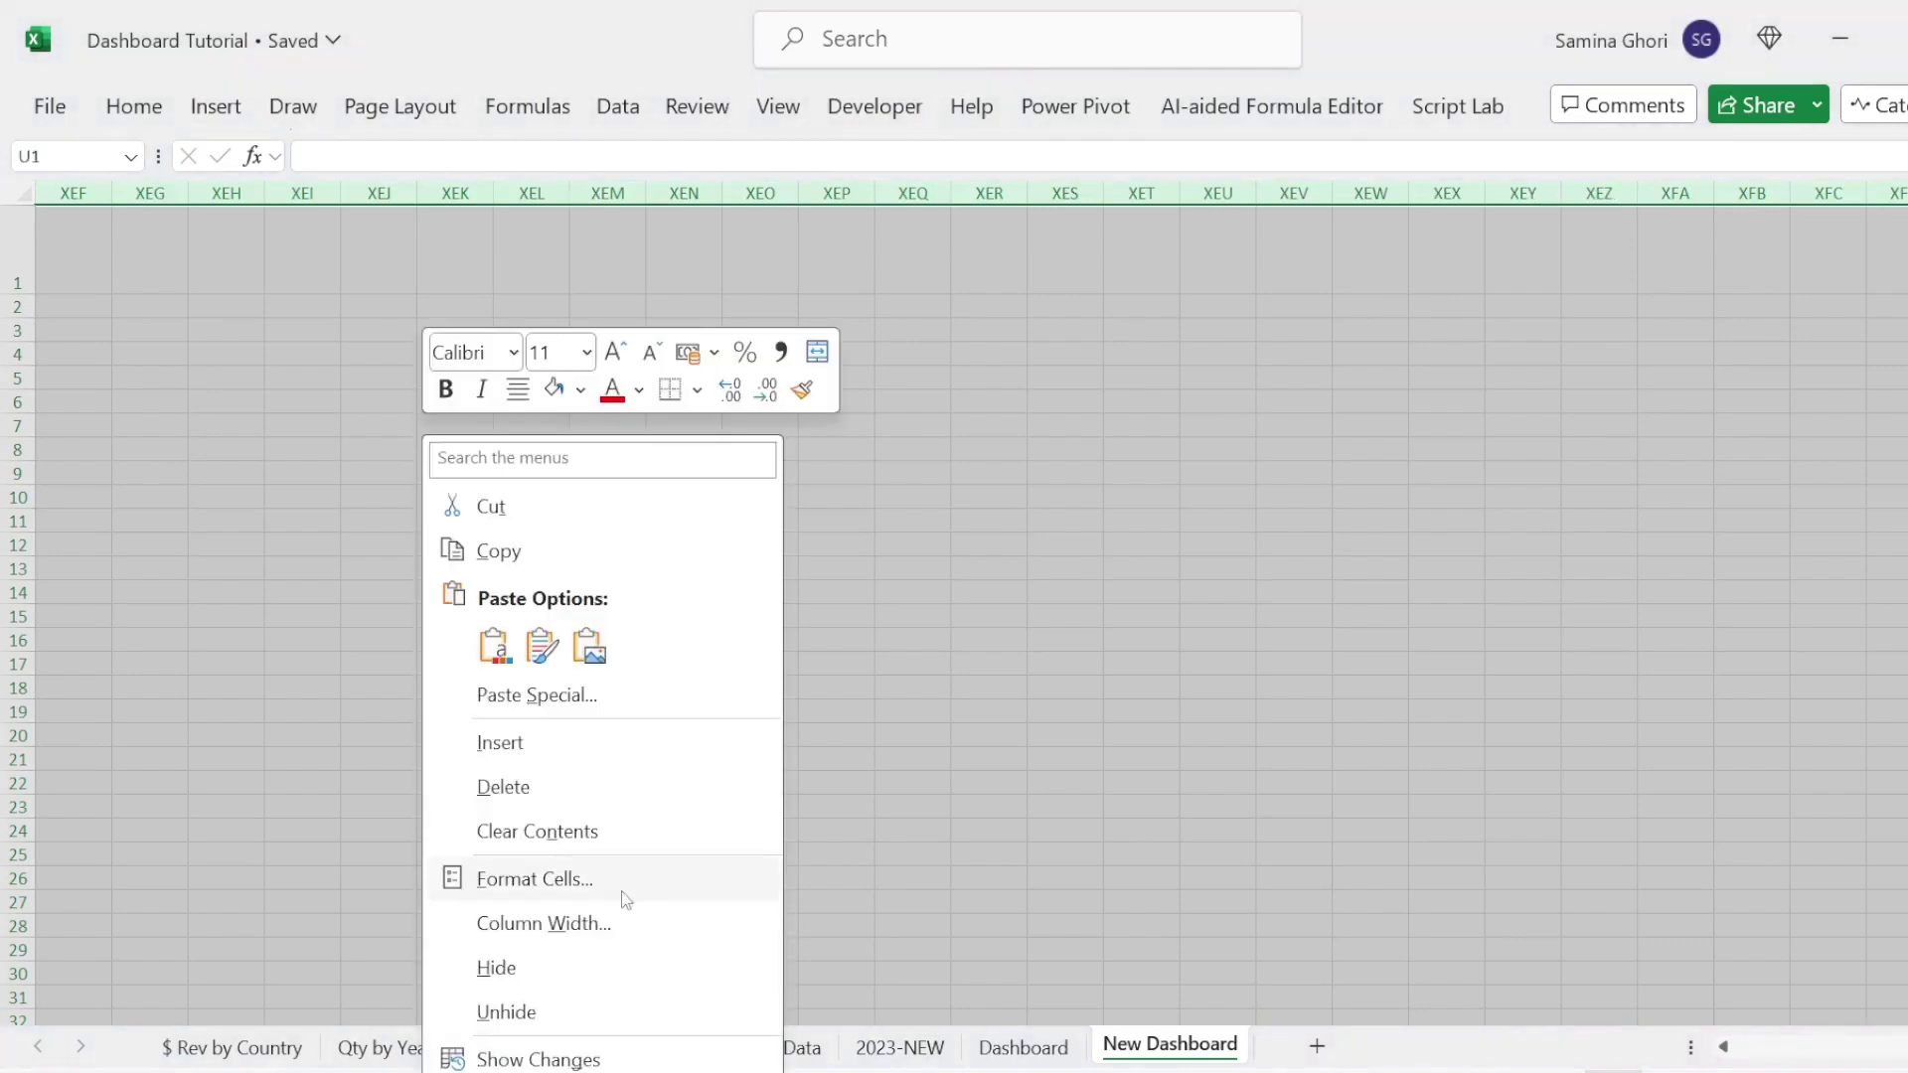
left_click(604, 962)
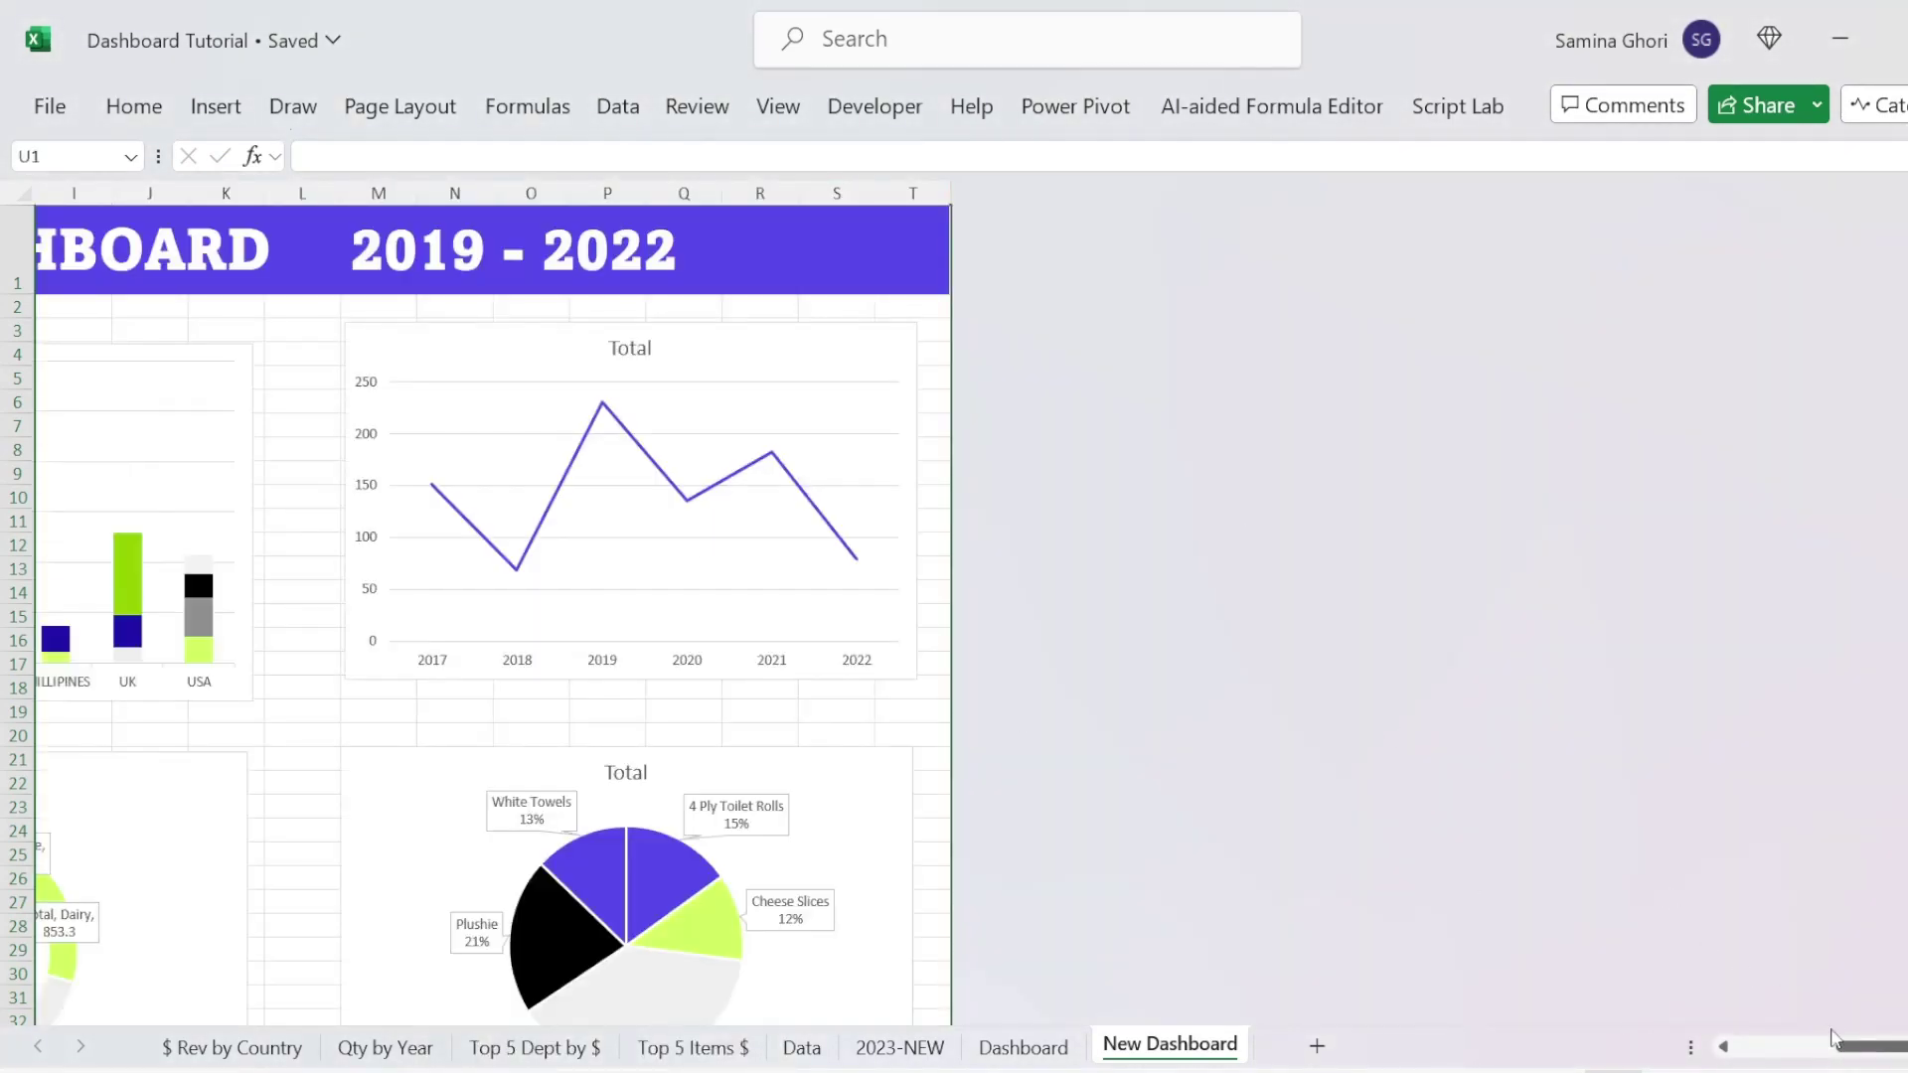
left_click_drag(1834, 1039, 1739, 1041)
Step: Hide all unused rows below the dashboard, from row 42 to the end of the sheet
scroll(786, 761, "down", 4)
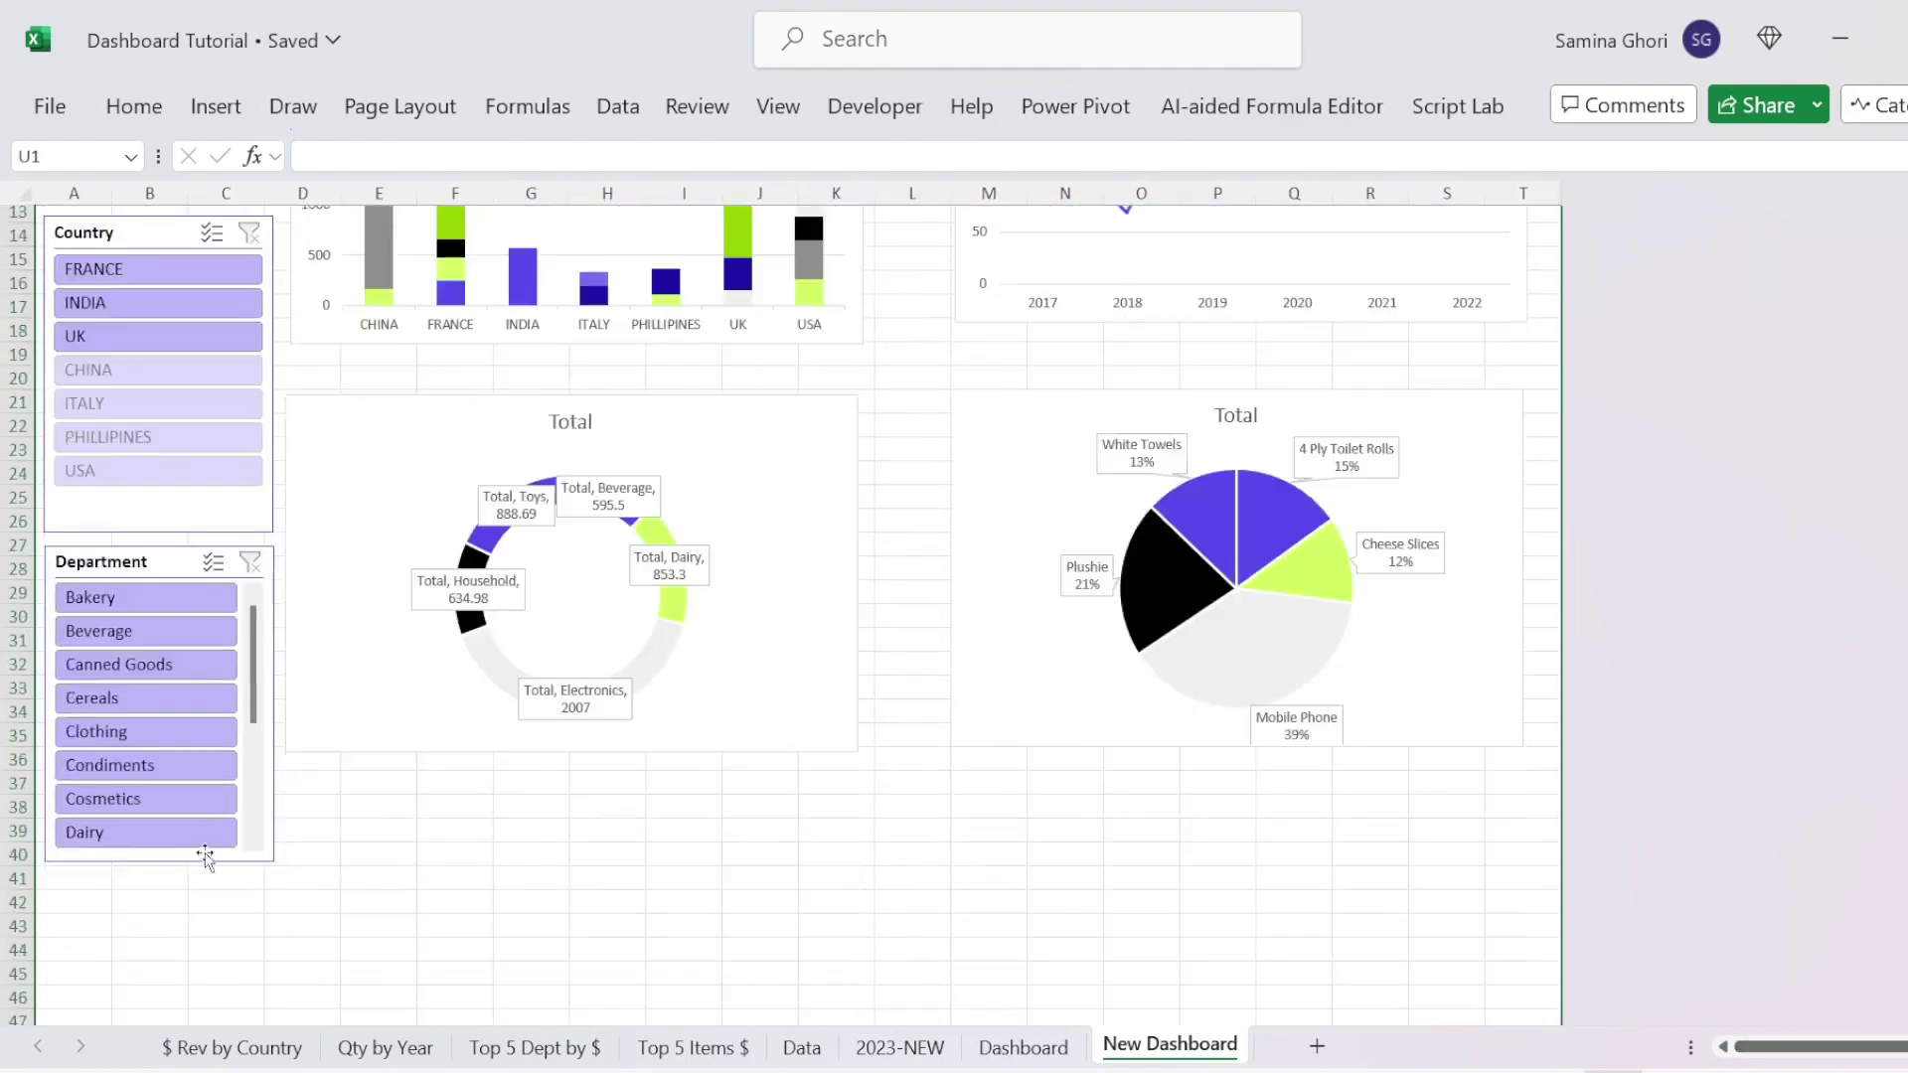
scroll(205, 857, "down", 3)
left_click(18, 686)
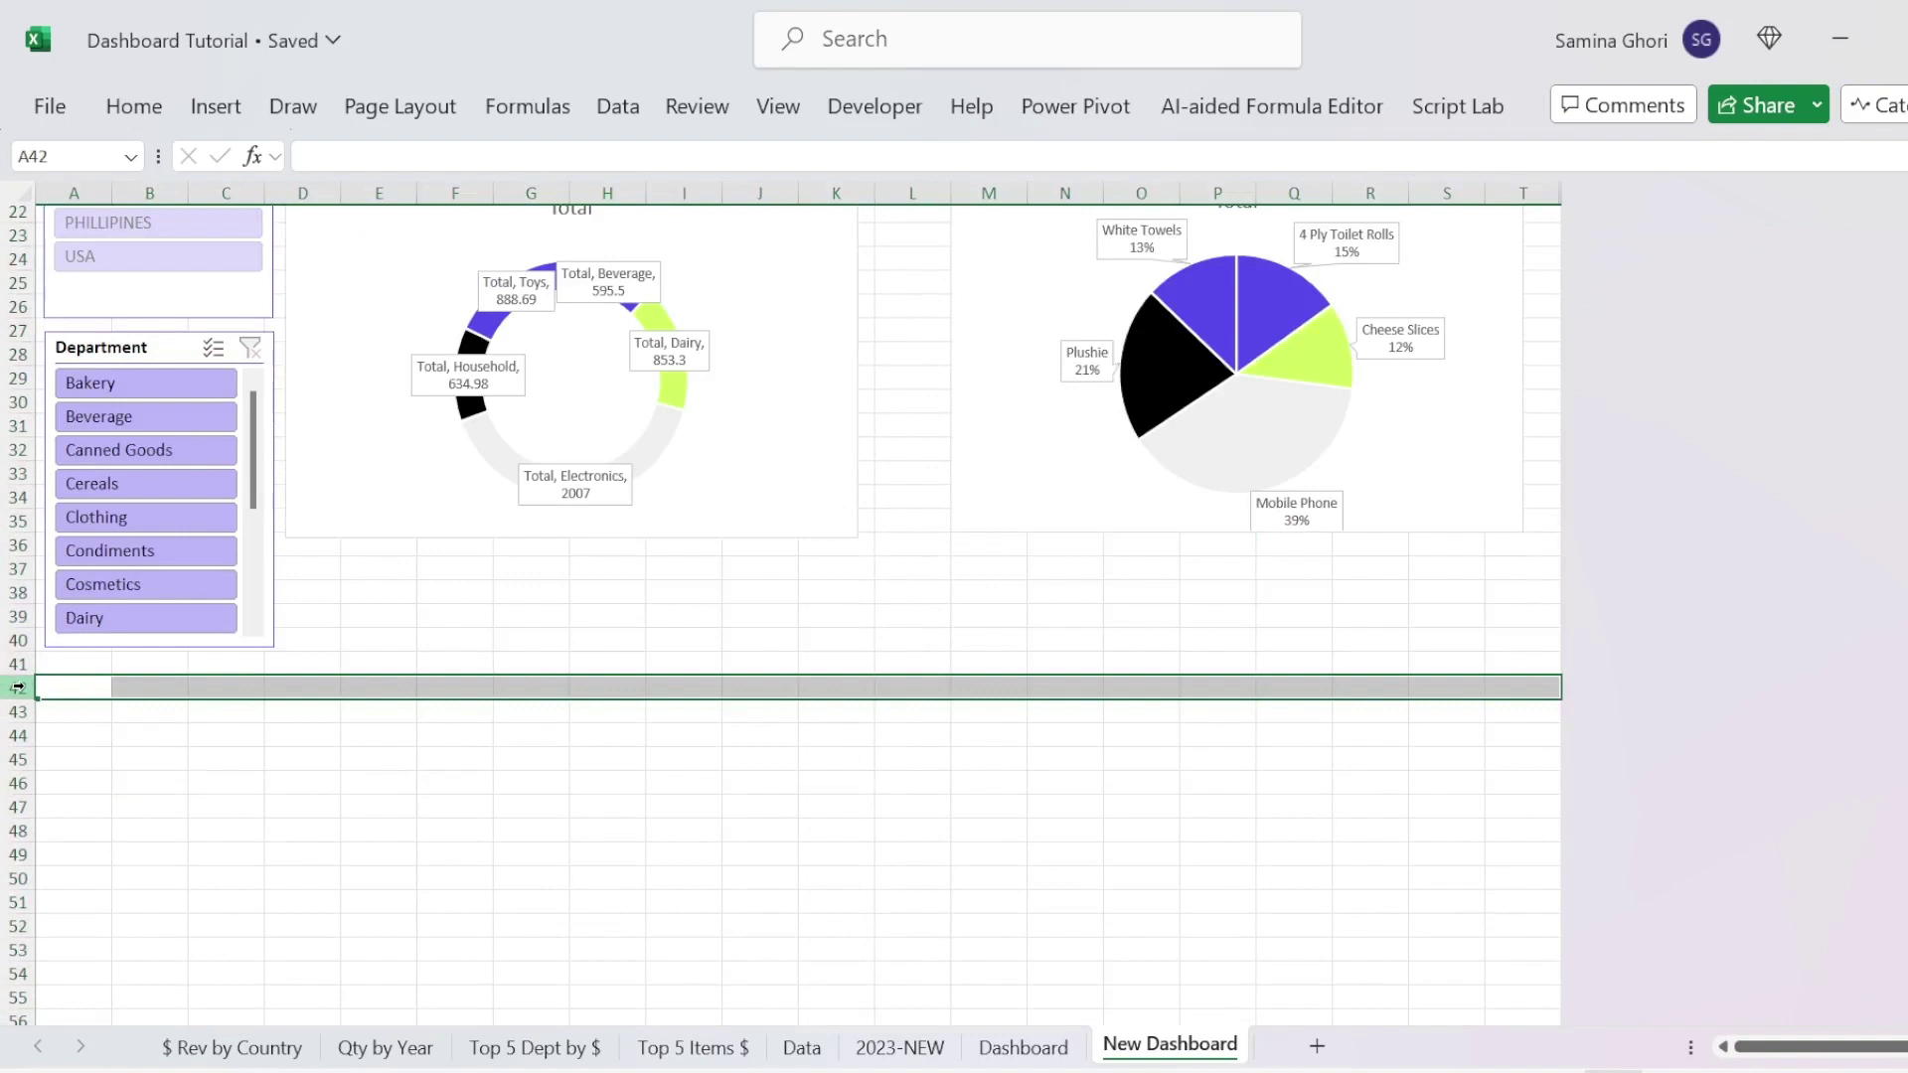
key("ctrl+shift+Down")
right_click(25, 686)
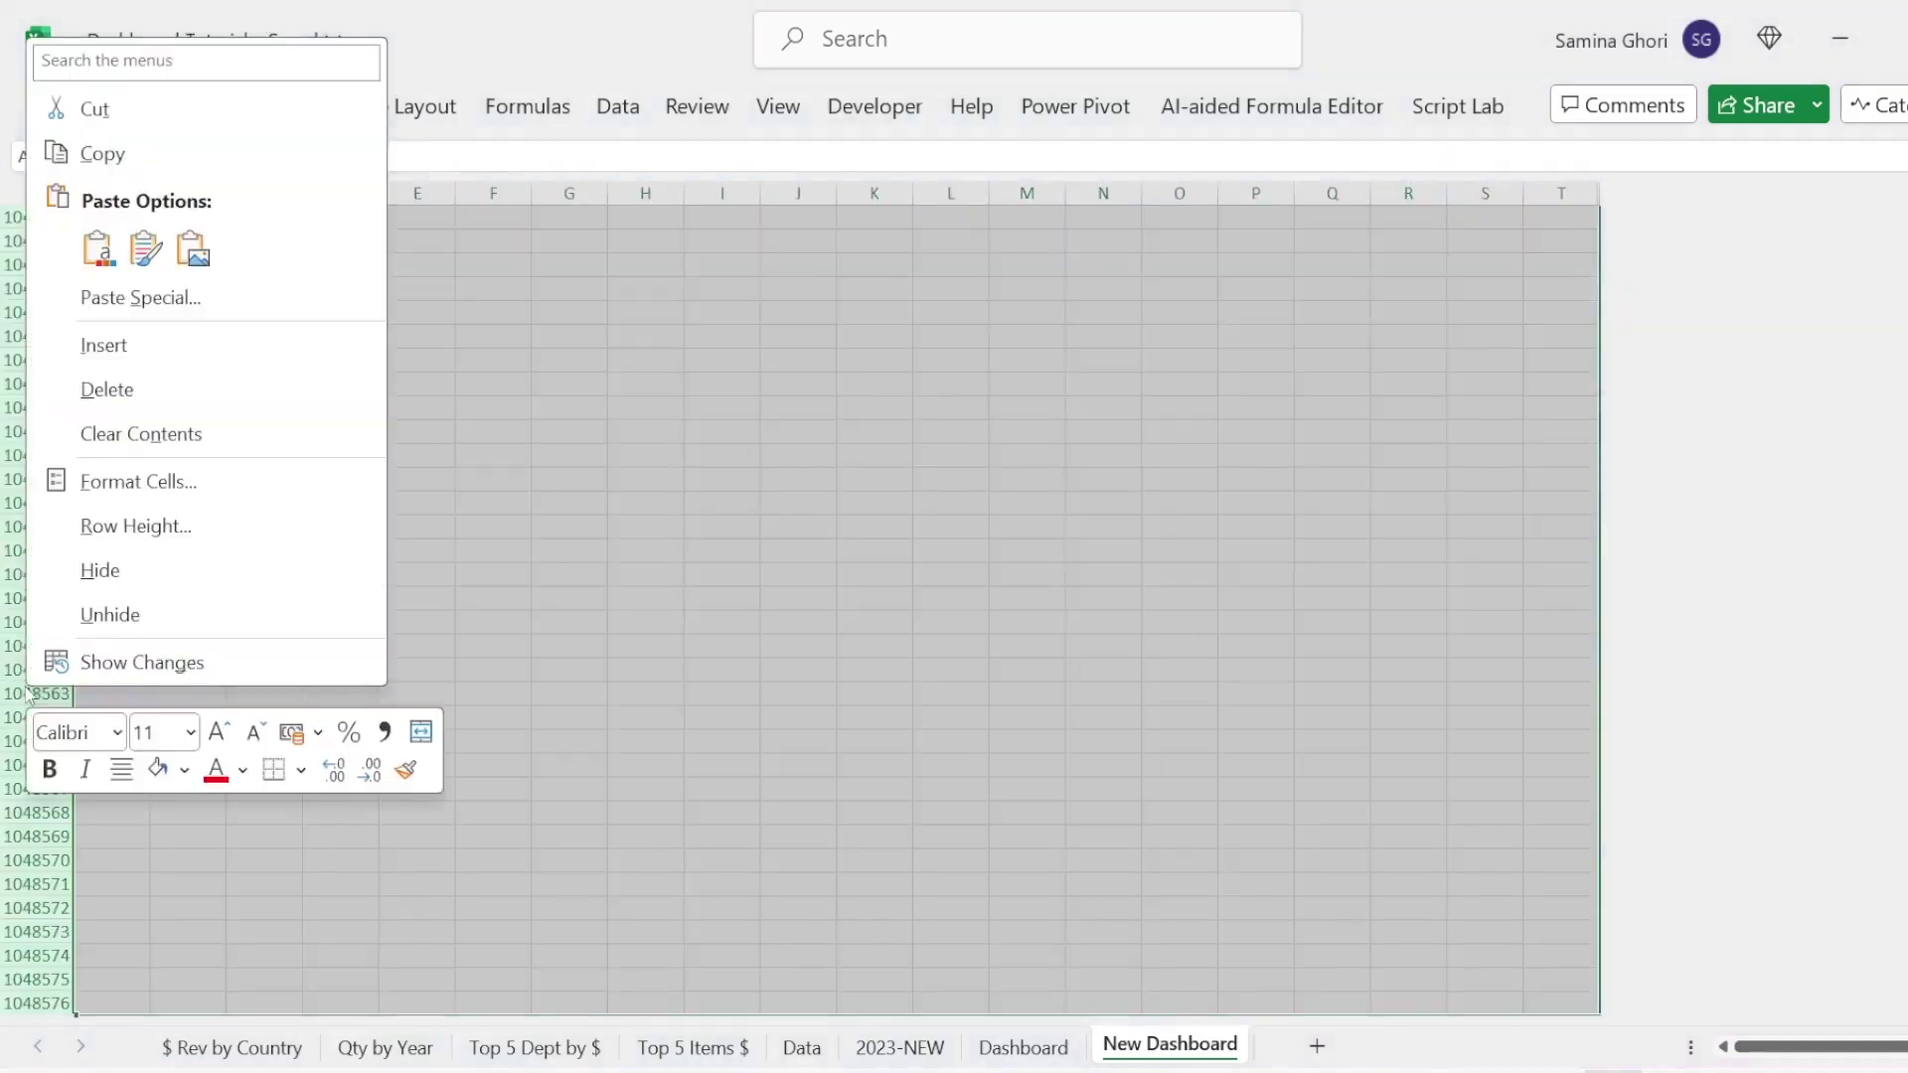
left_click(117, 571)
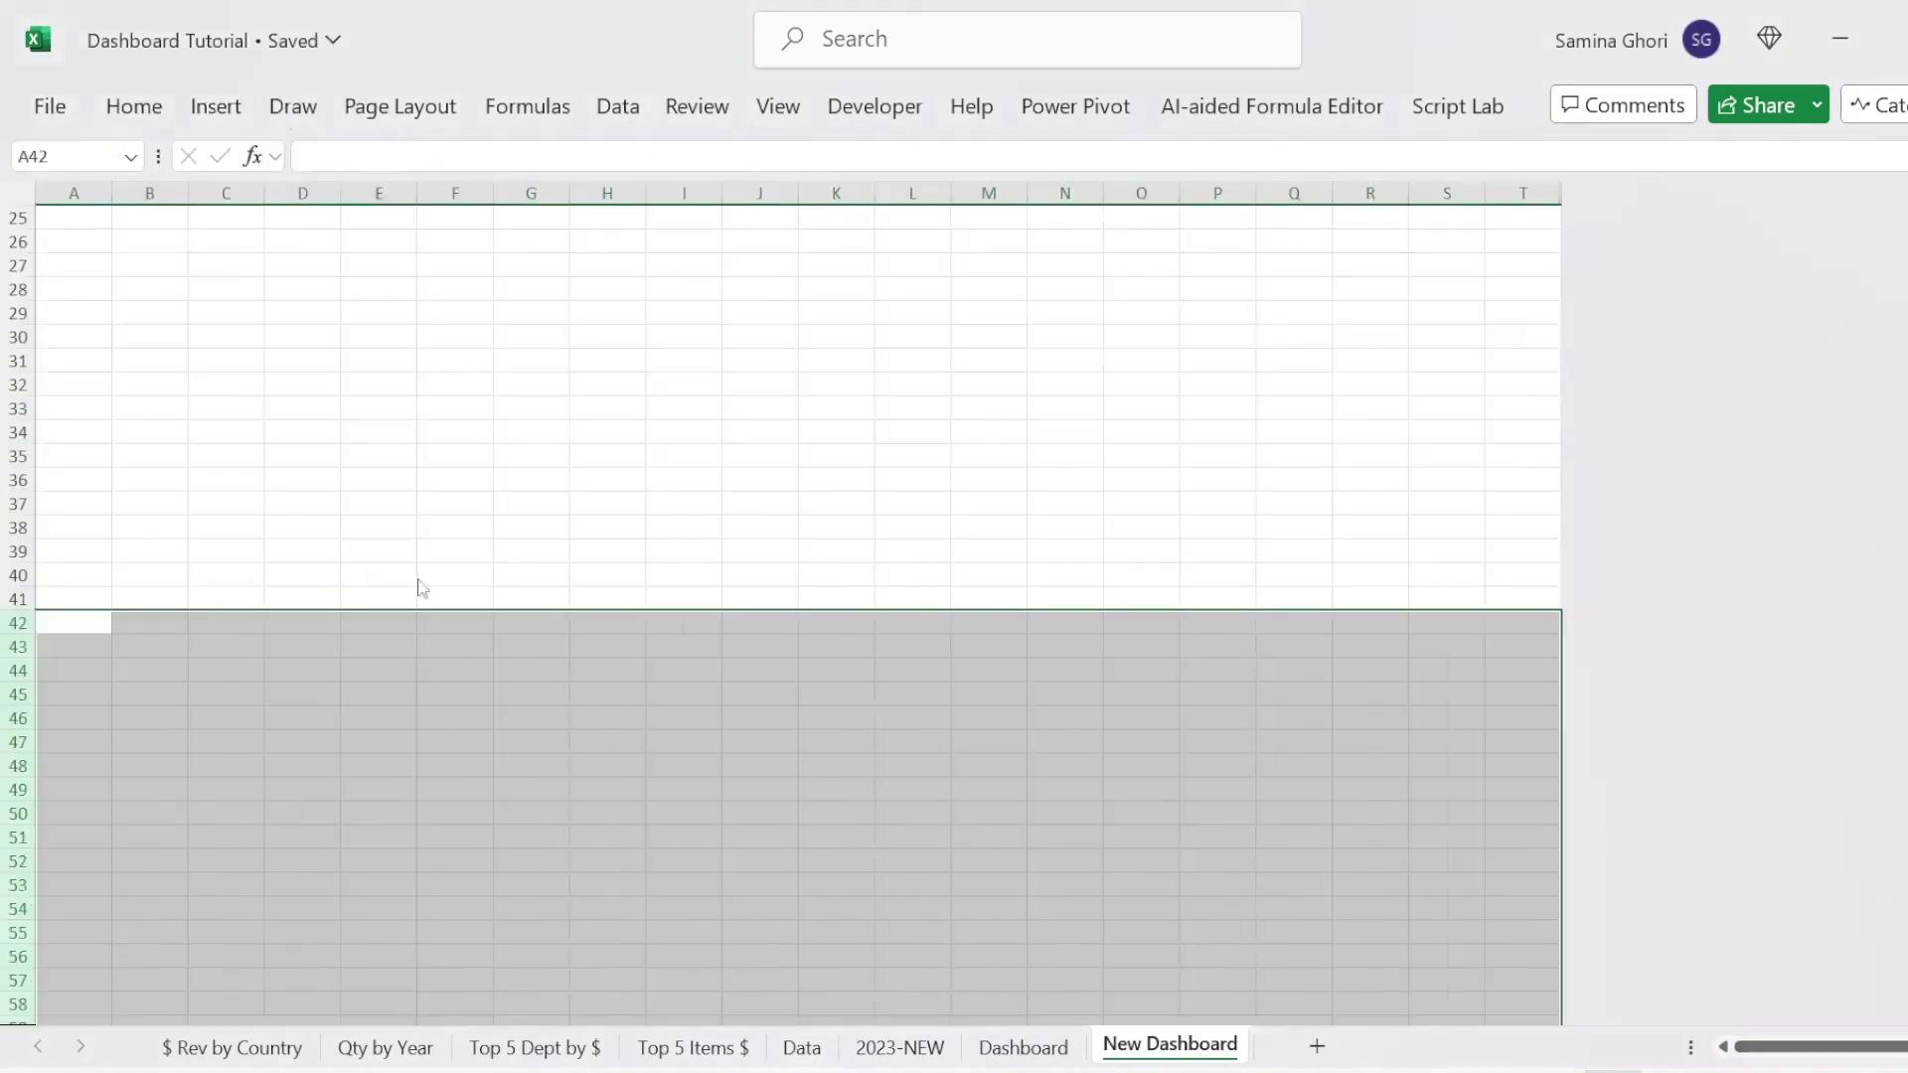
scroll(513, 613, "up", 8)
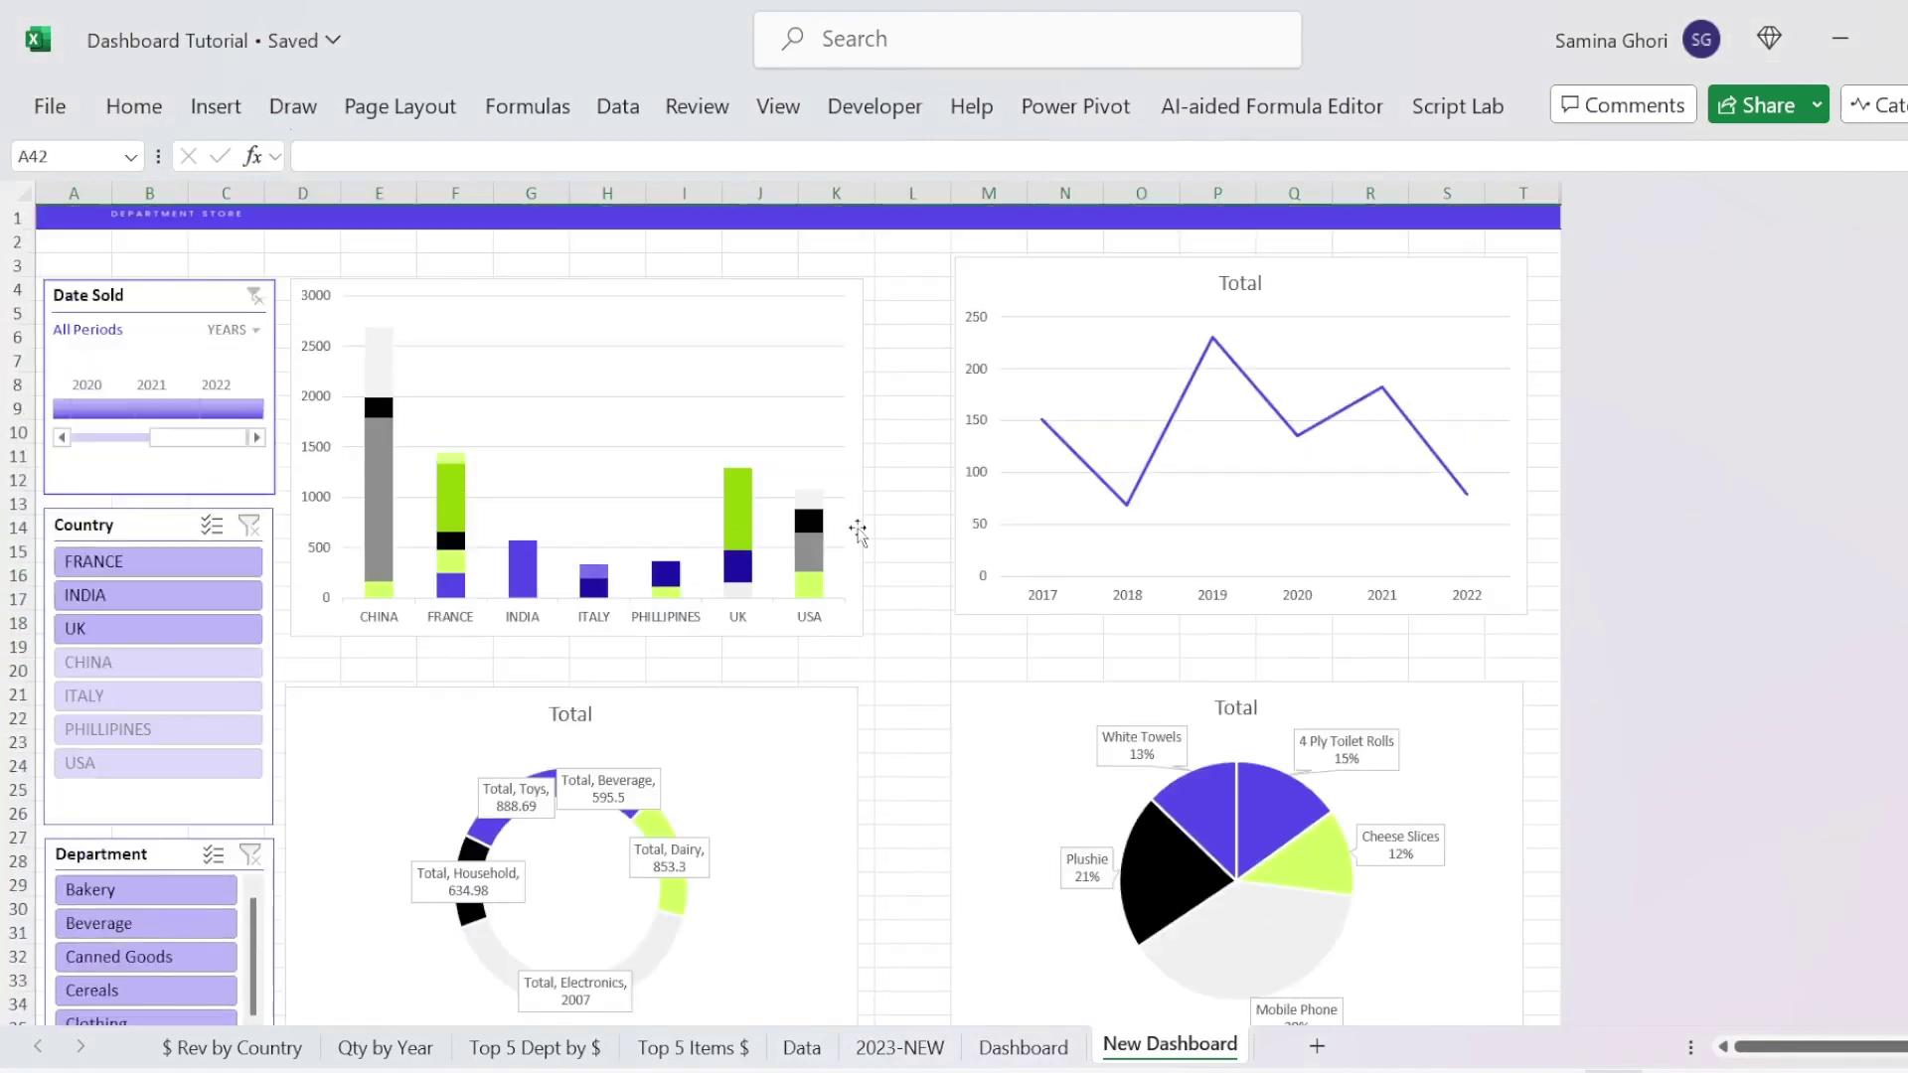
scroll(1154, 809, "down", 3)
scroll(902, 835, "up", 4)
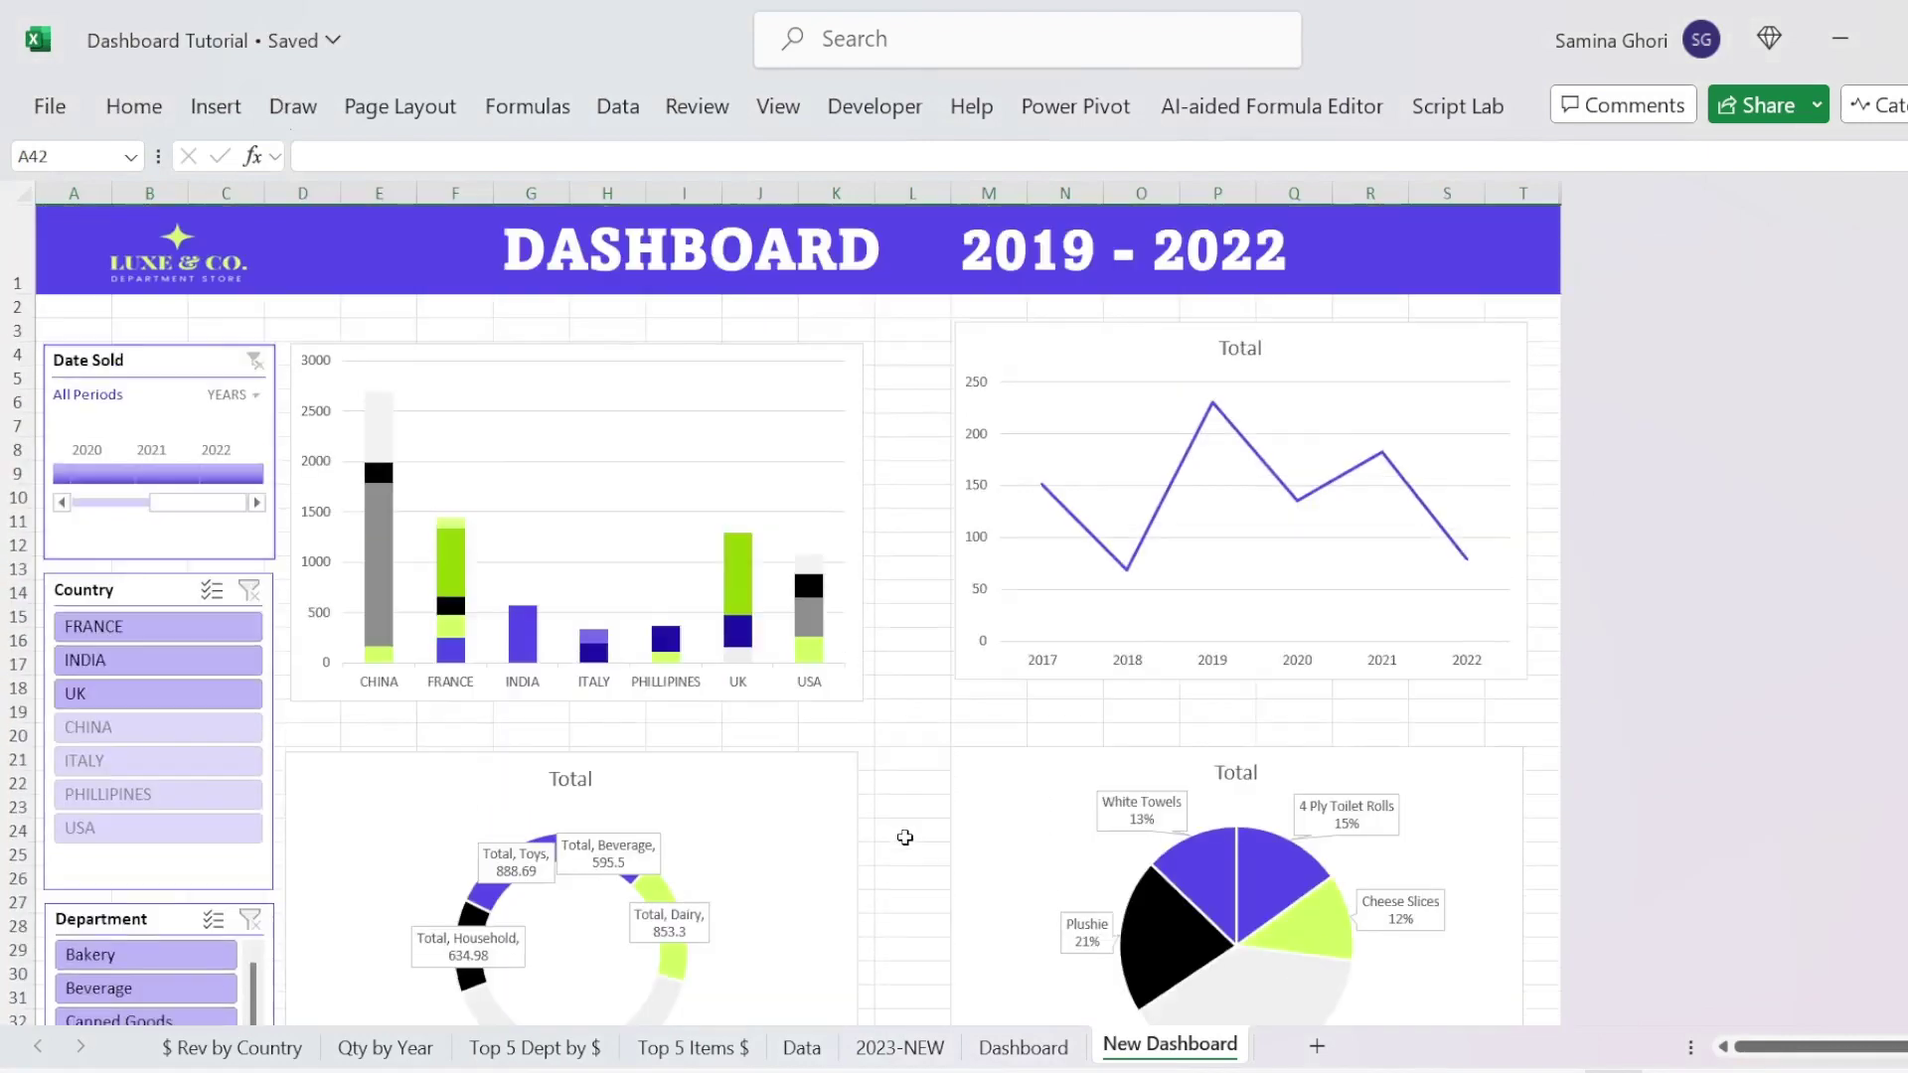
Step: Turn off the gridlines on the New Dashboard sheet
left_click(892, 331)
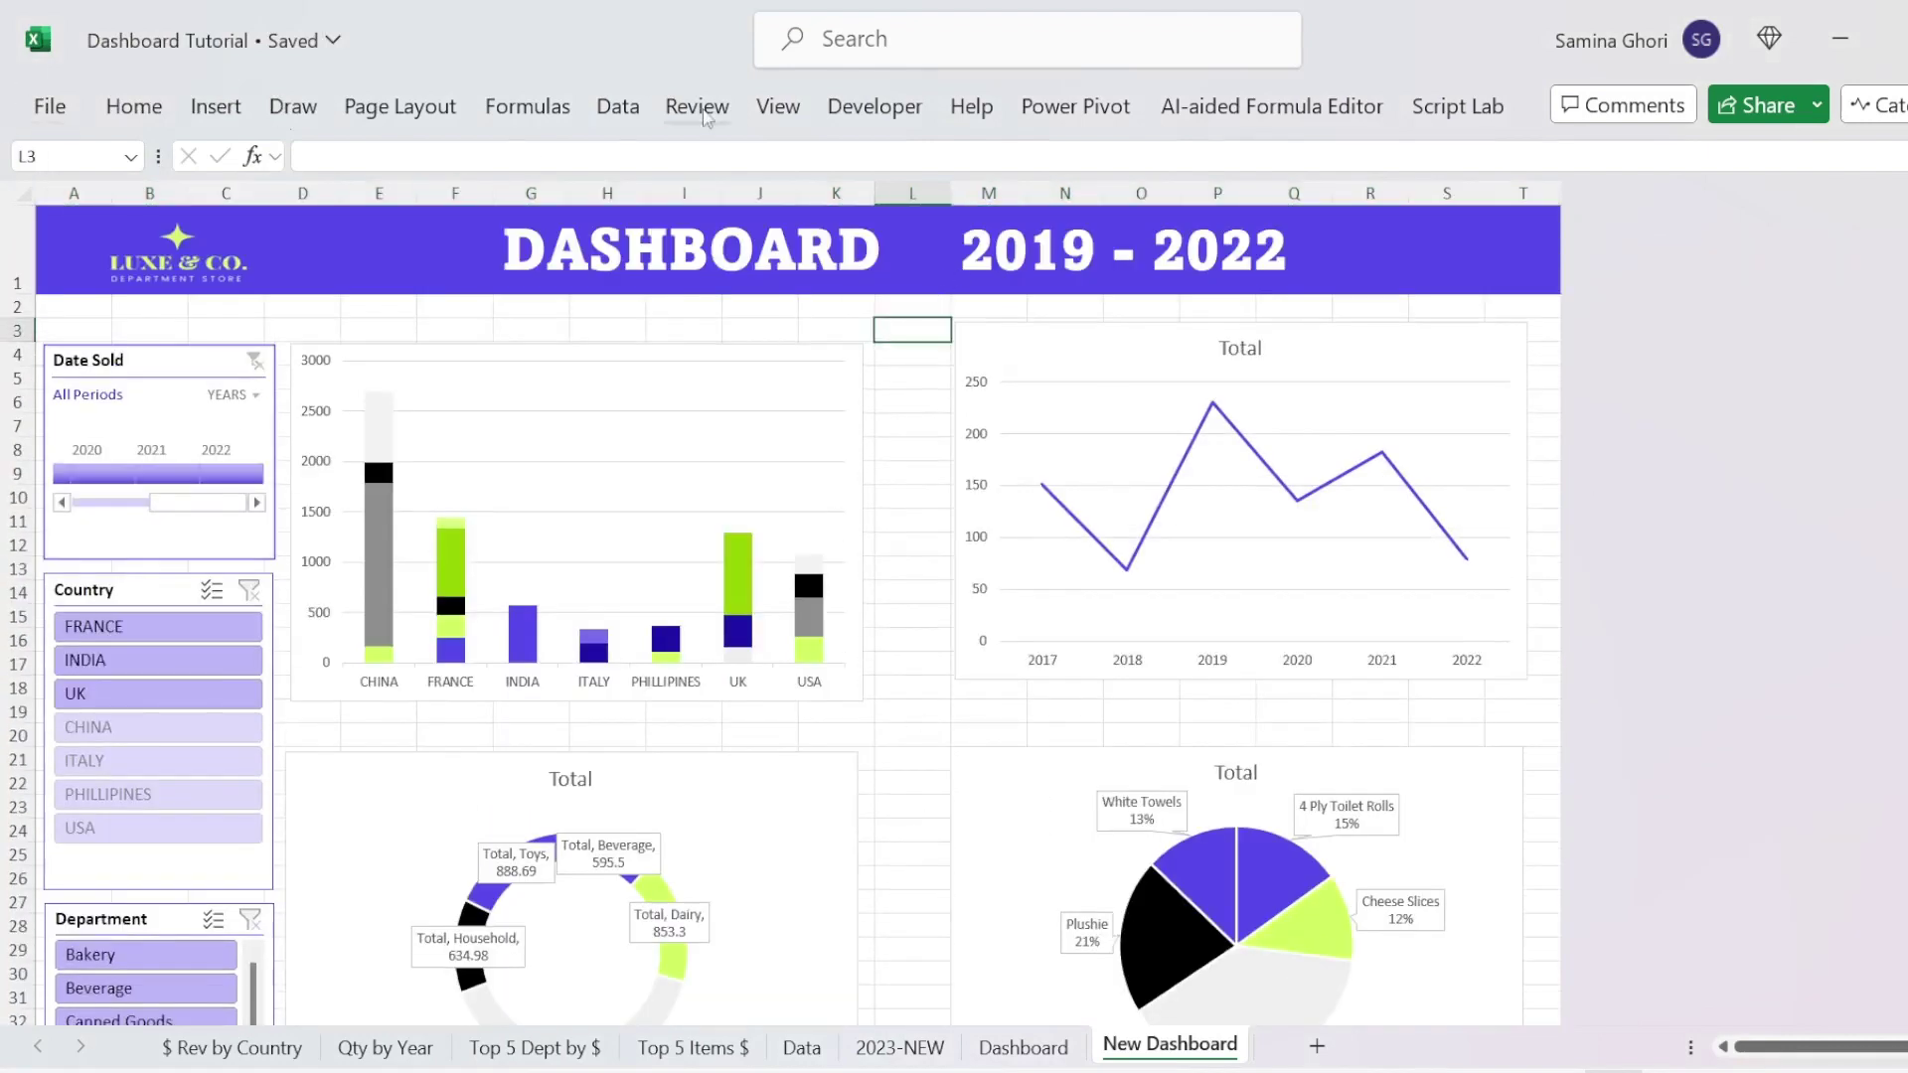
left_click(778, 106)
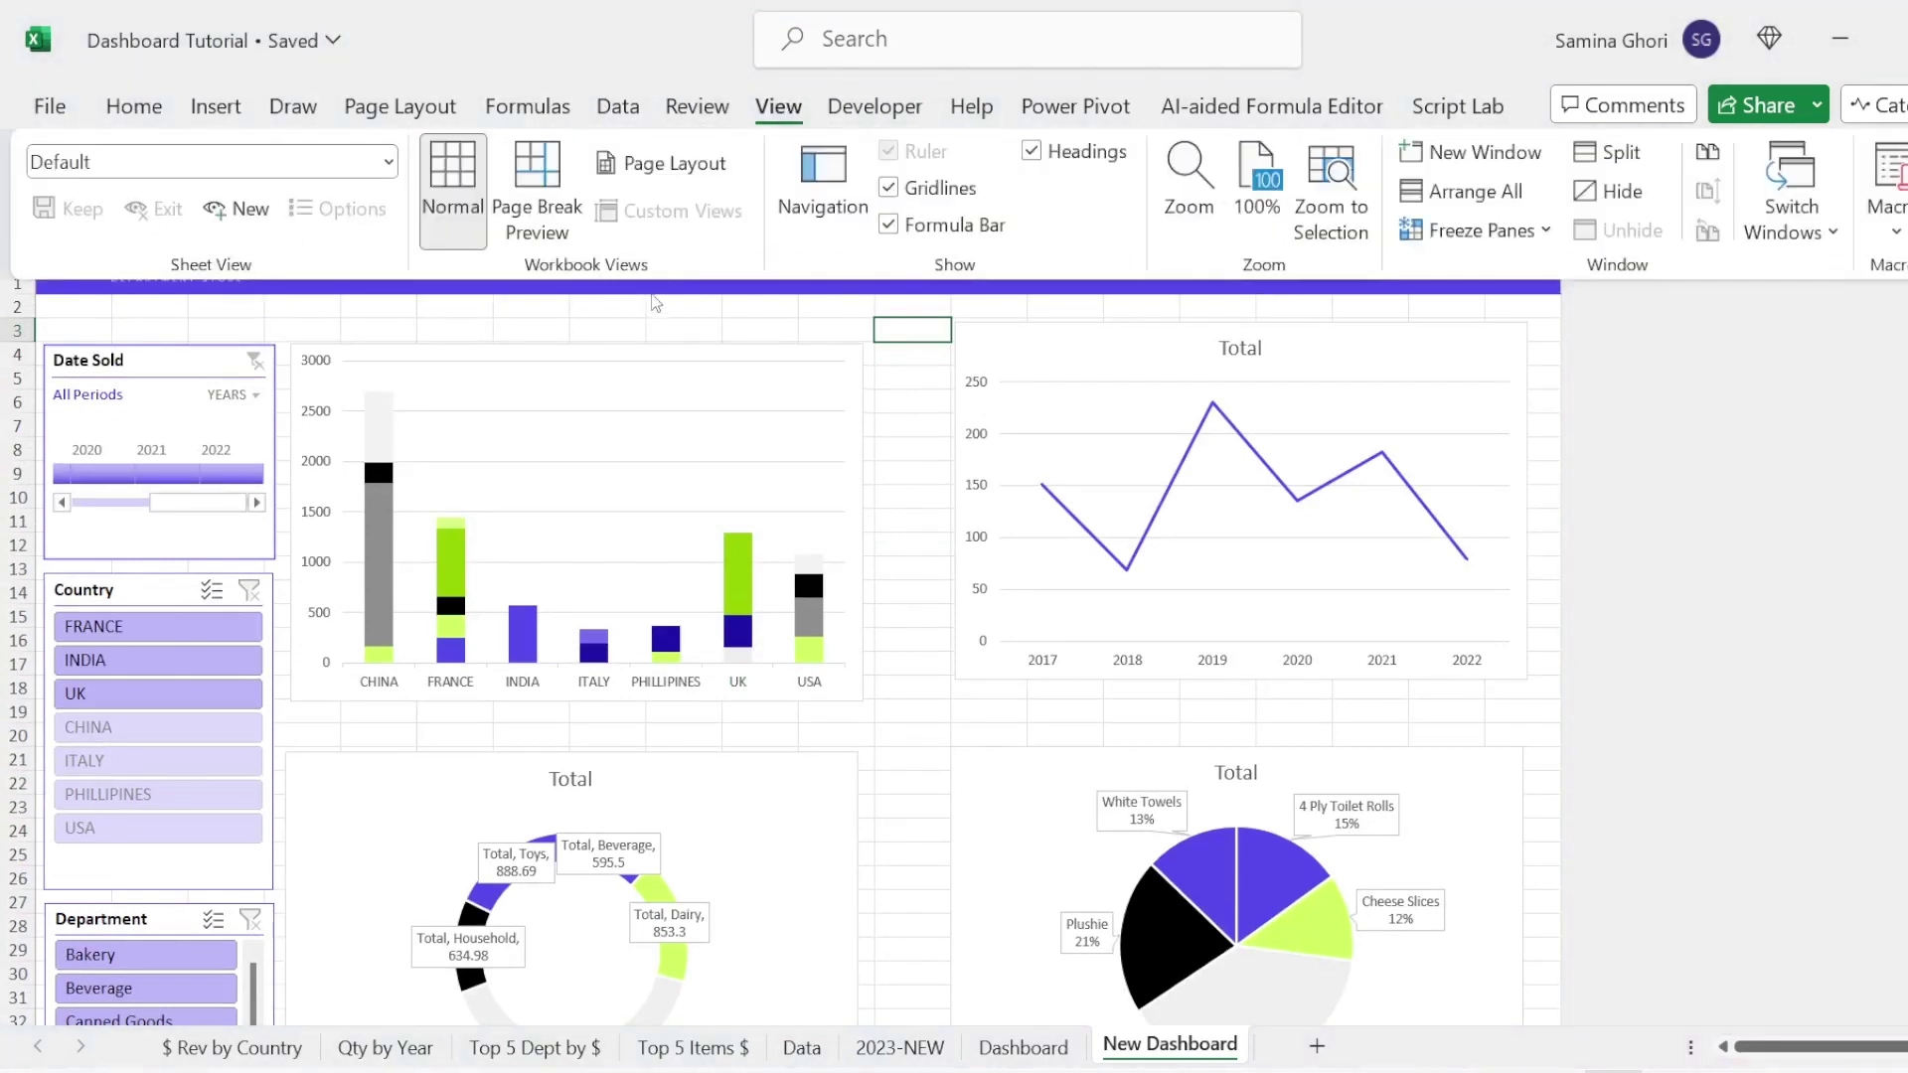
left_click(889, 191)
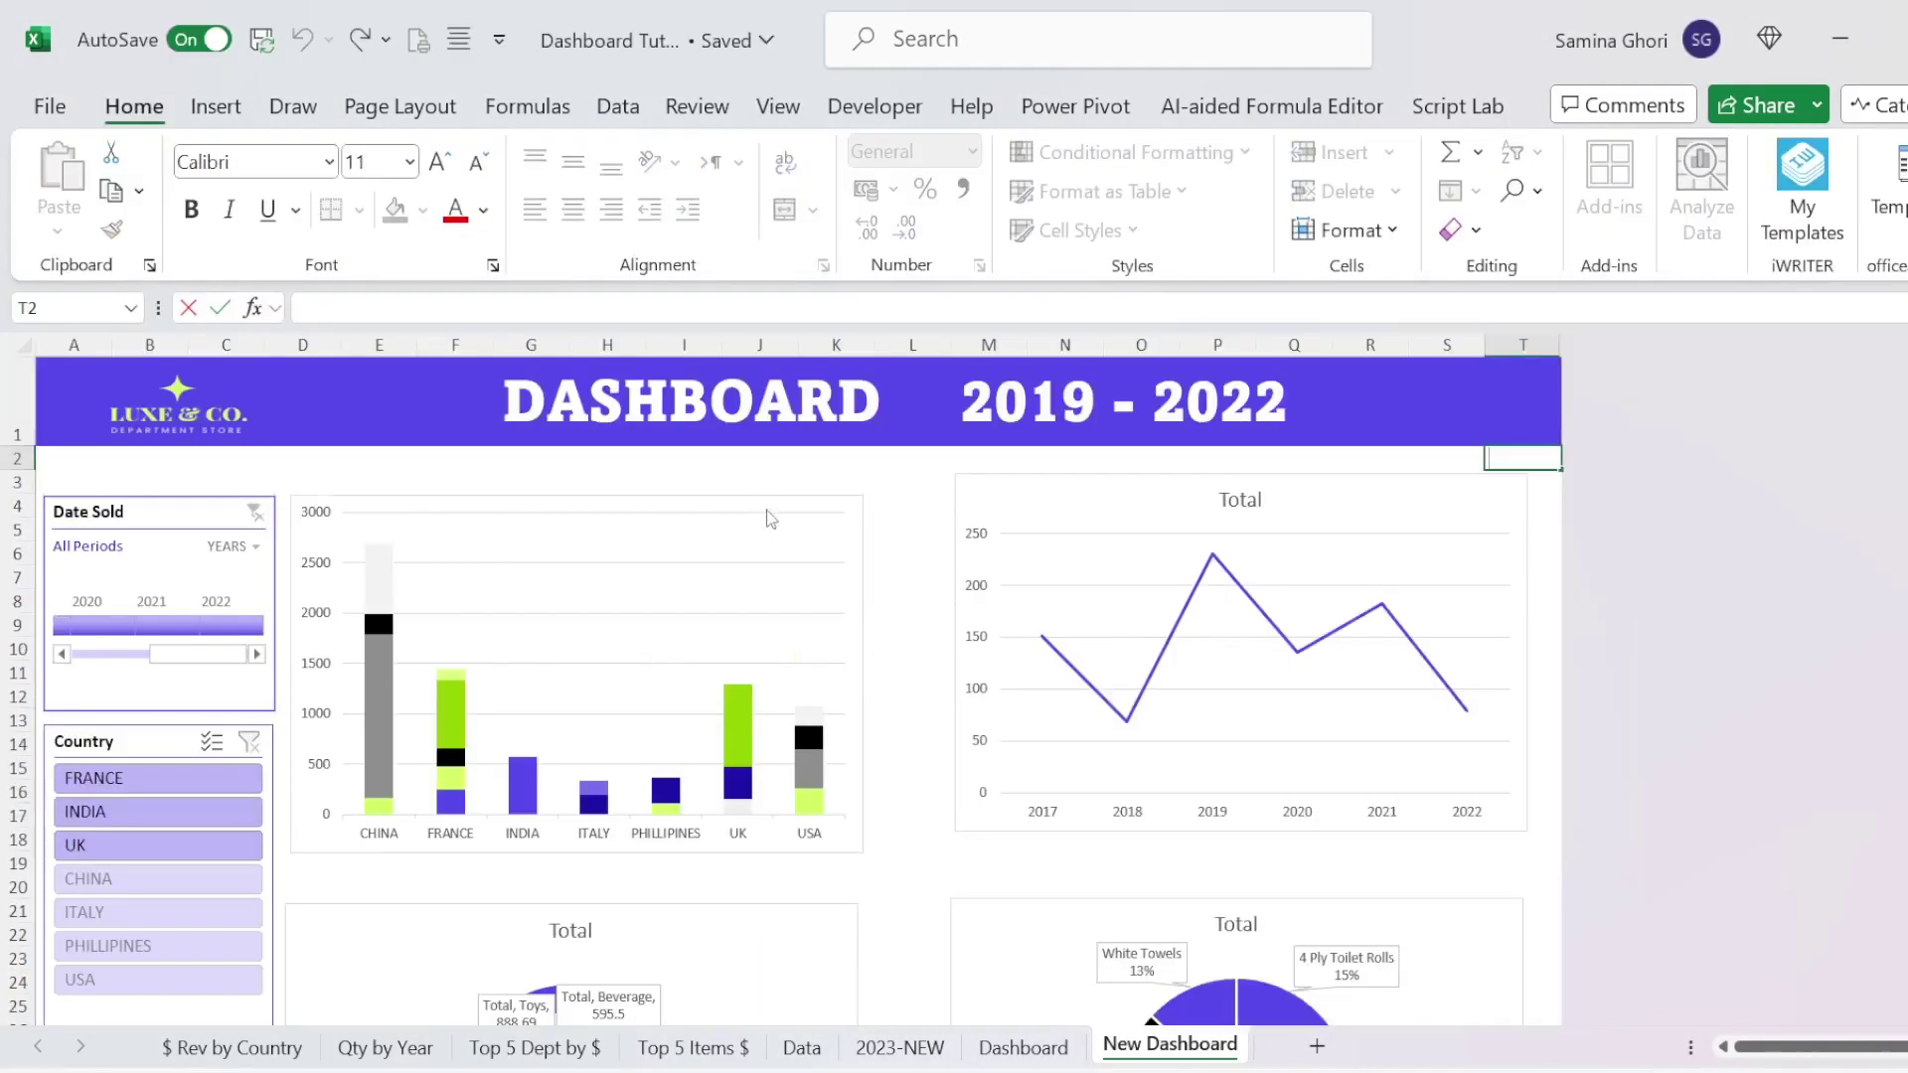
Step: Add a chart title above the stacked column chart of countries
left_click(768, 514)
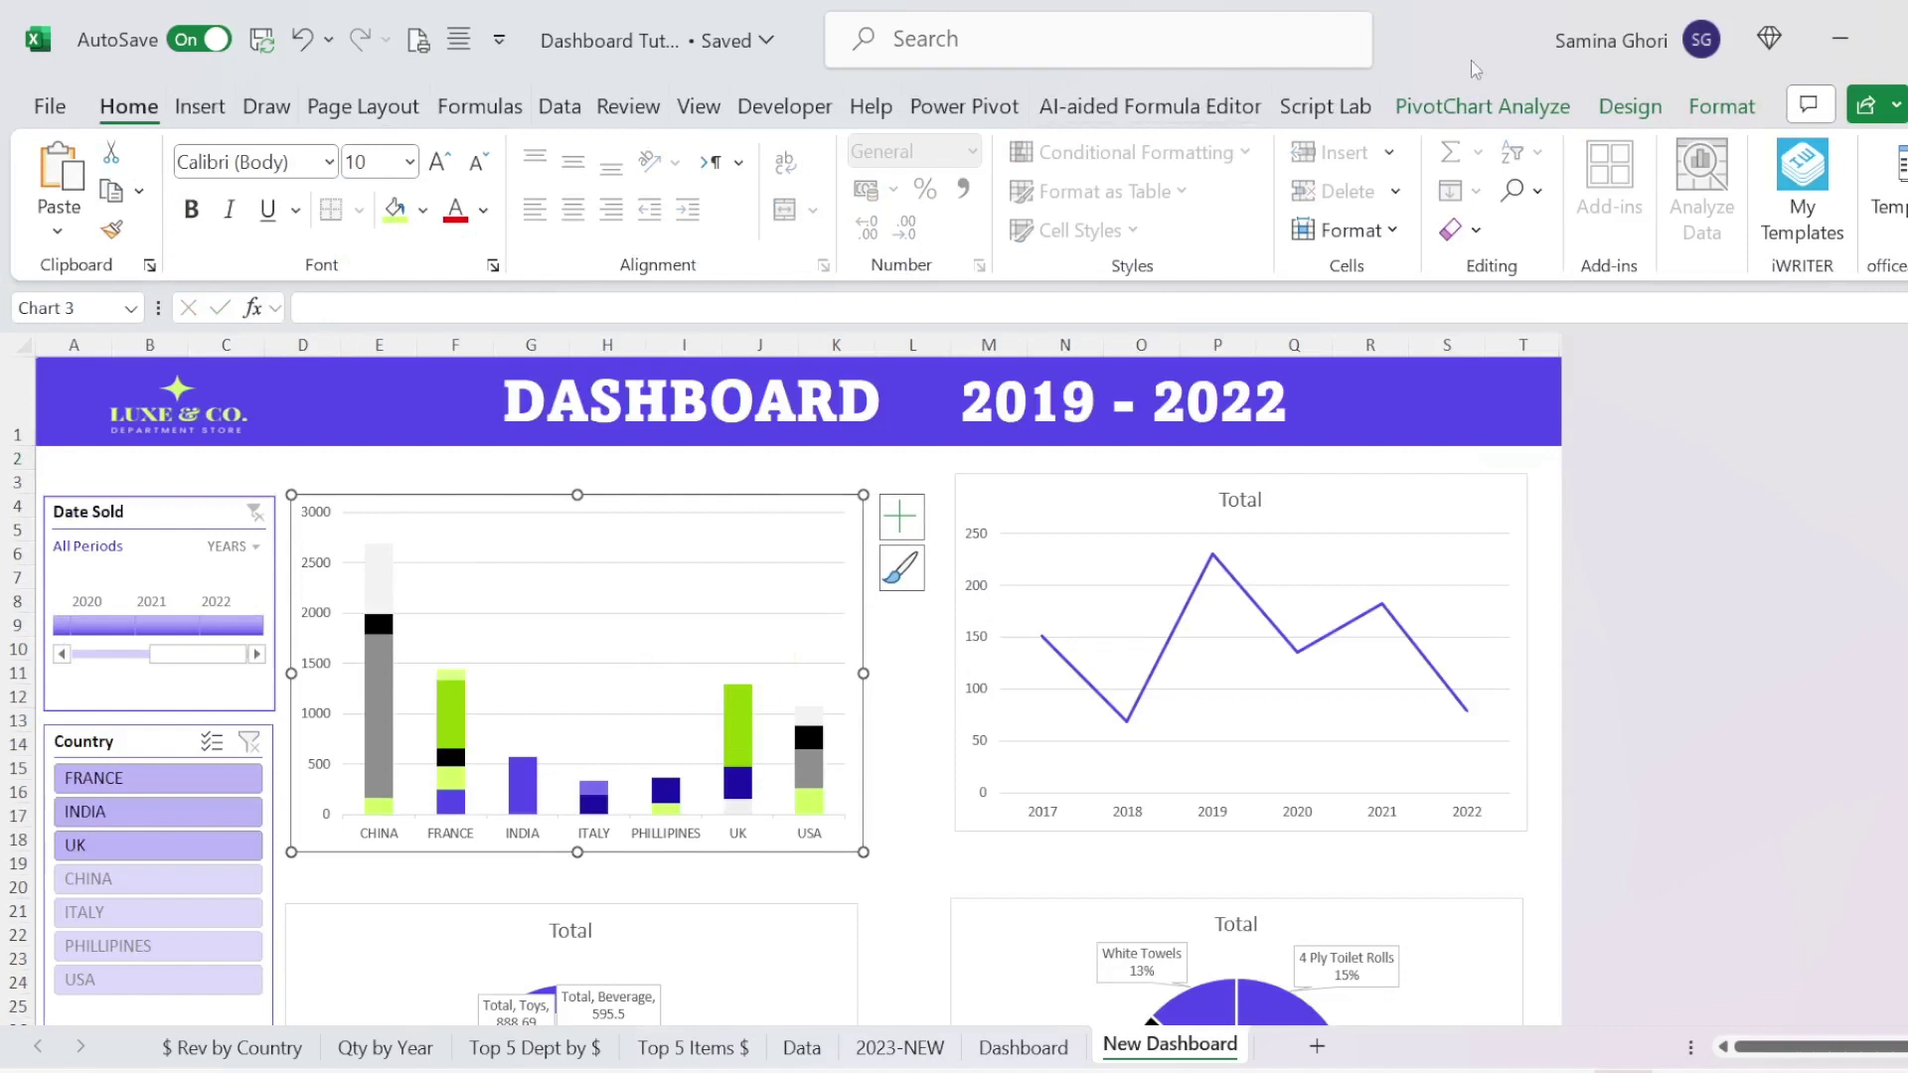
left_click(1629, 106)
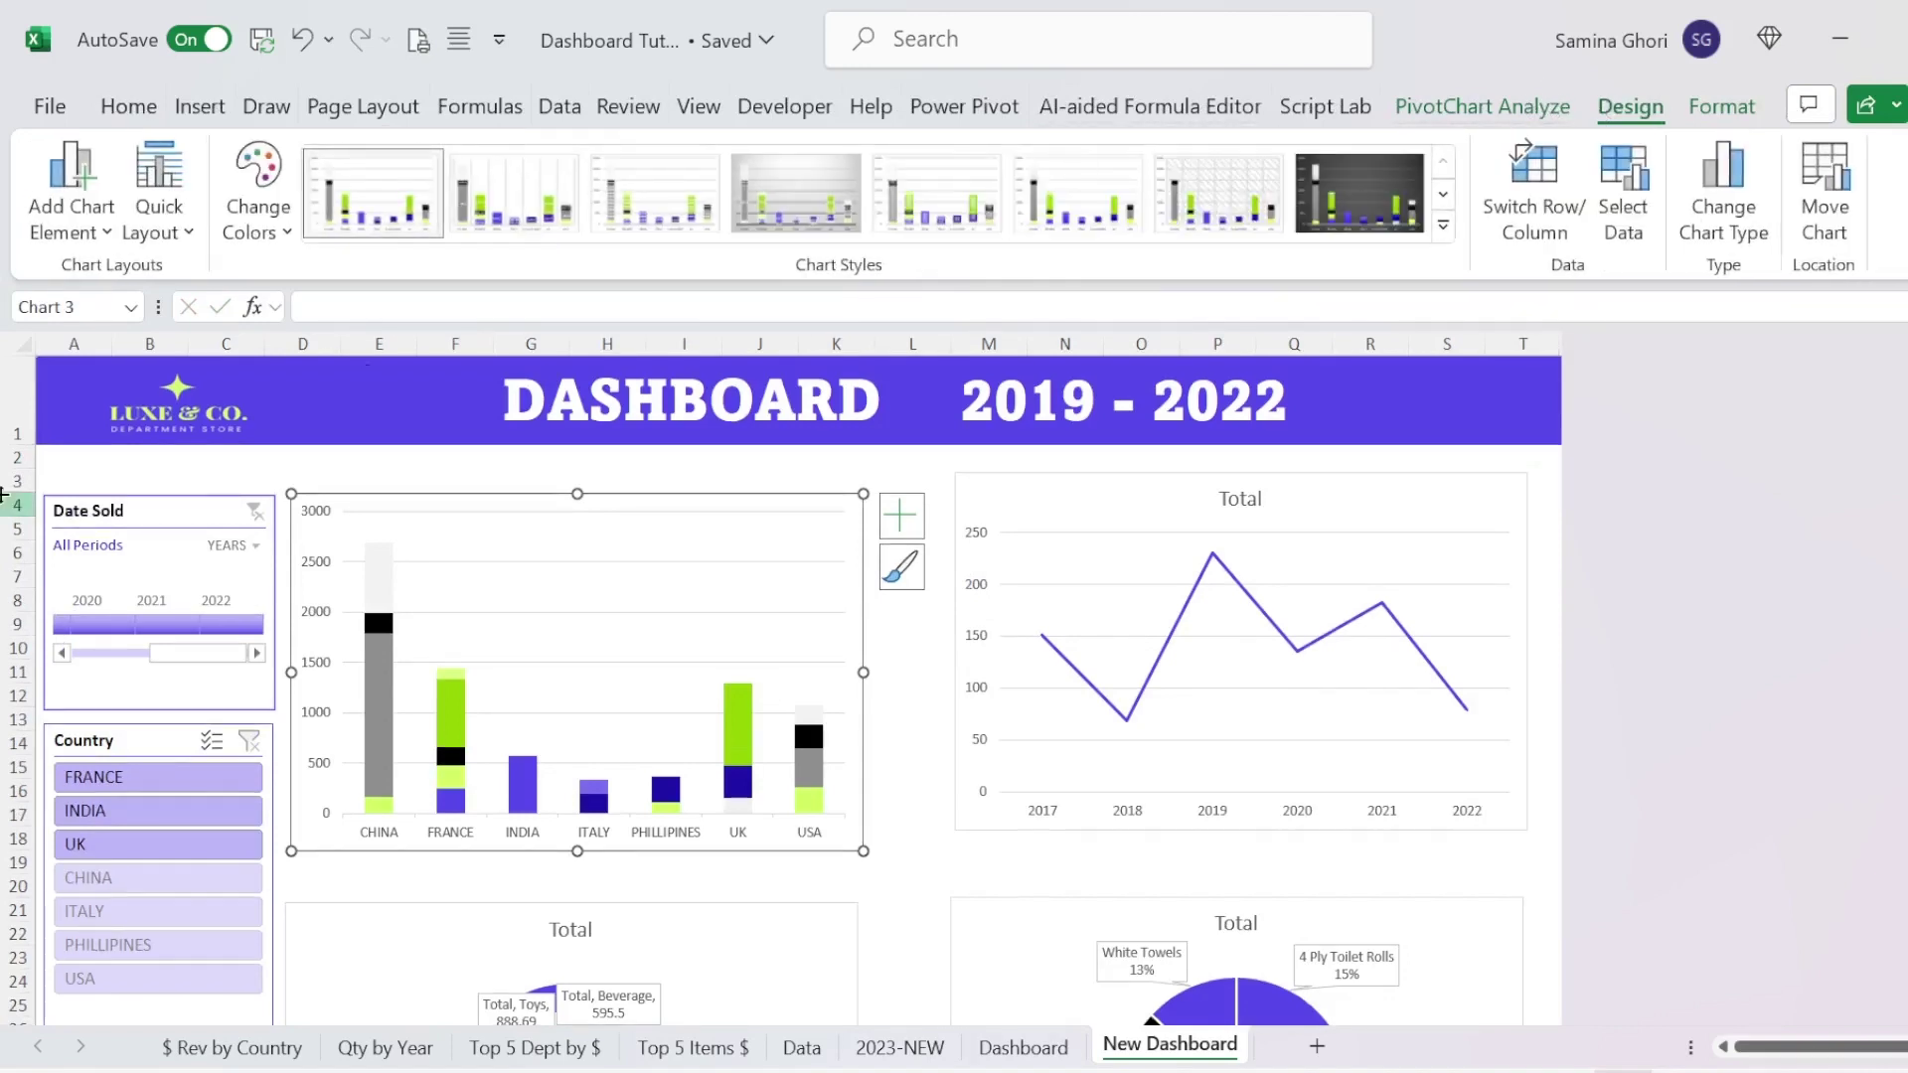
left_click(86, 235)
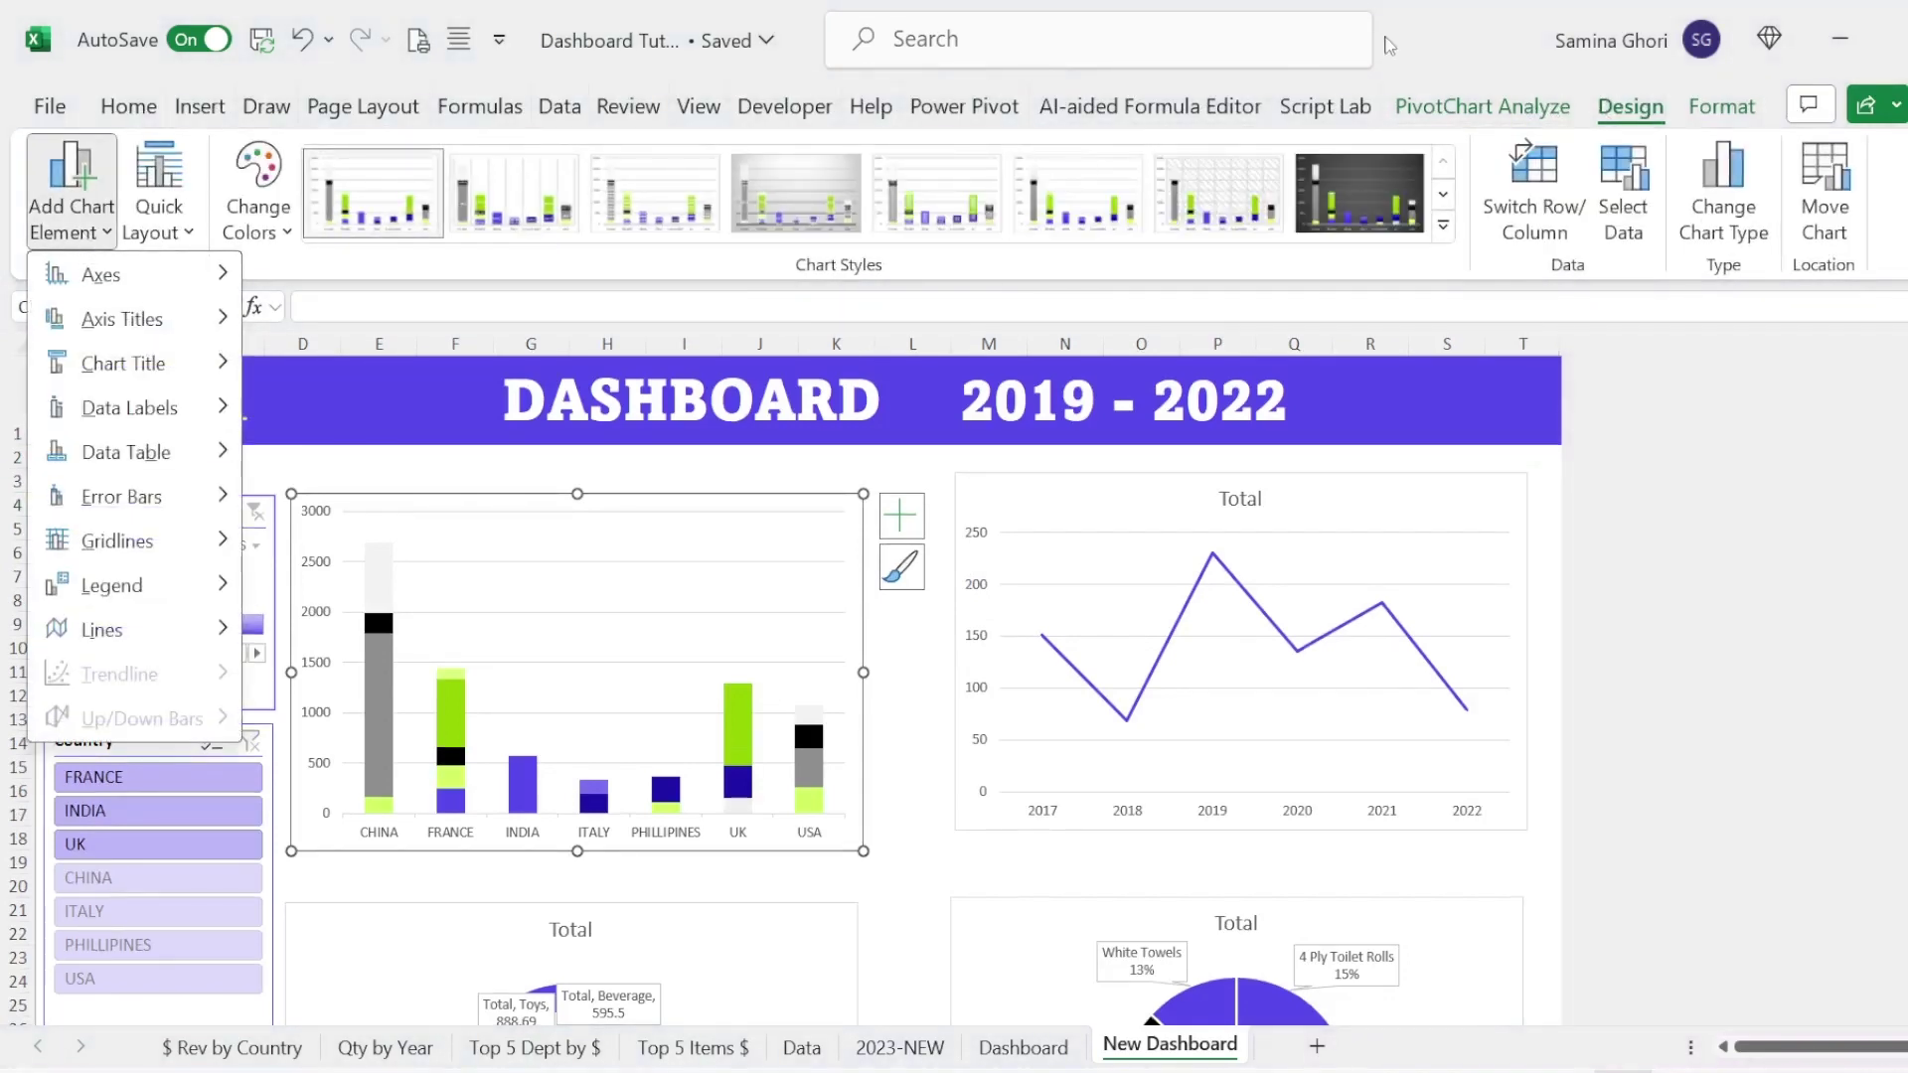
mouse_move(124, 364)
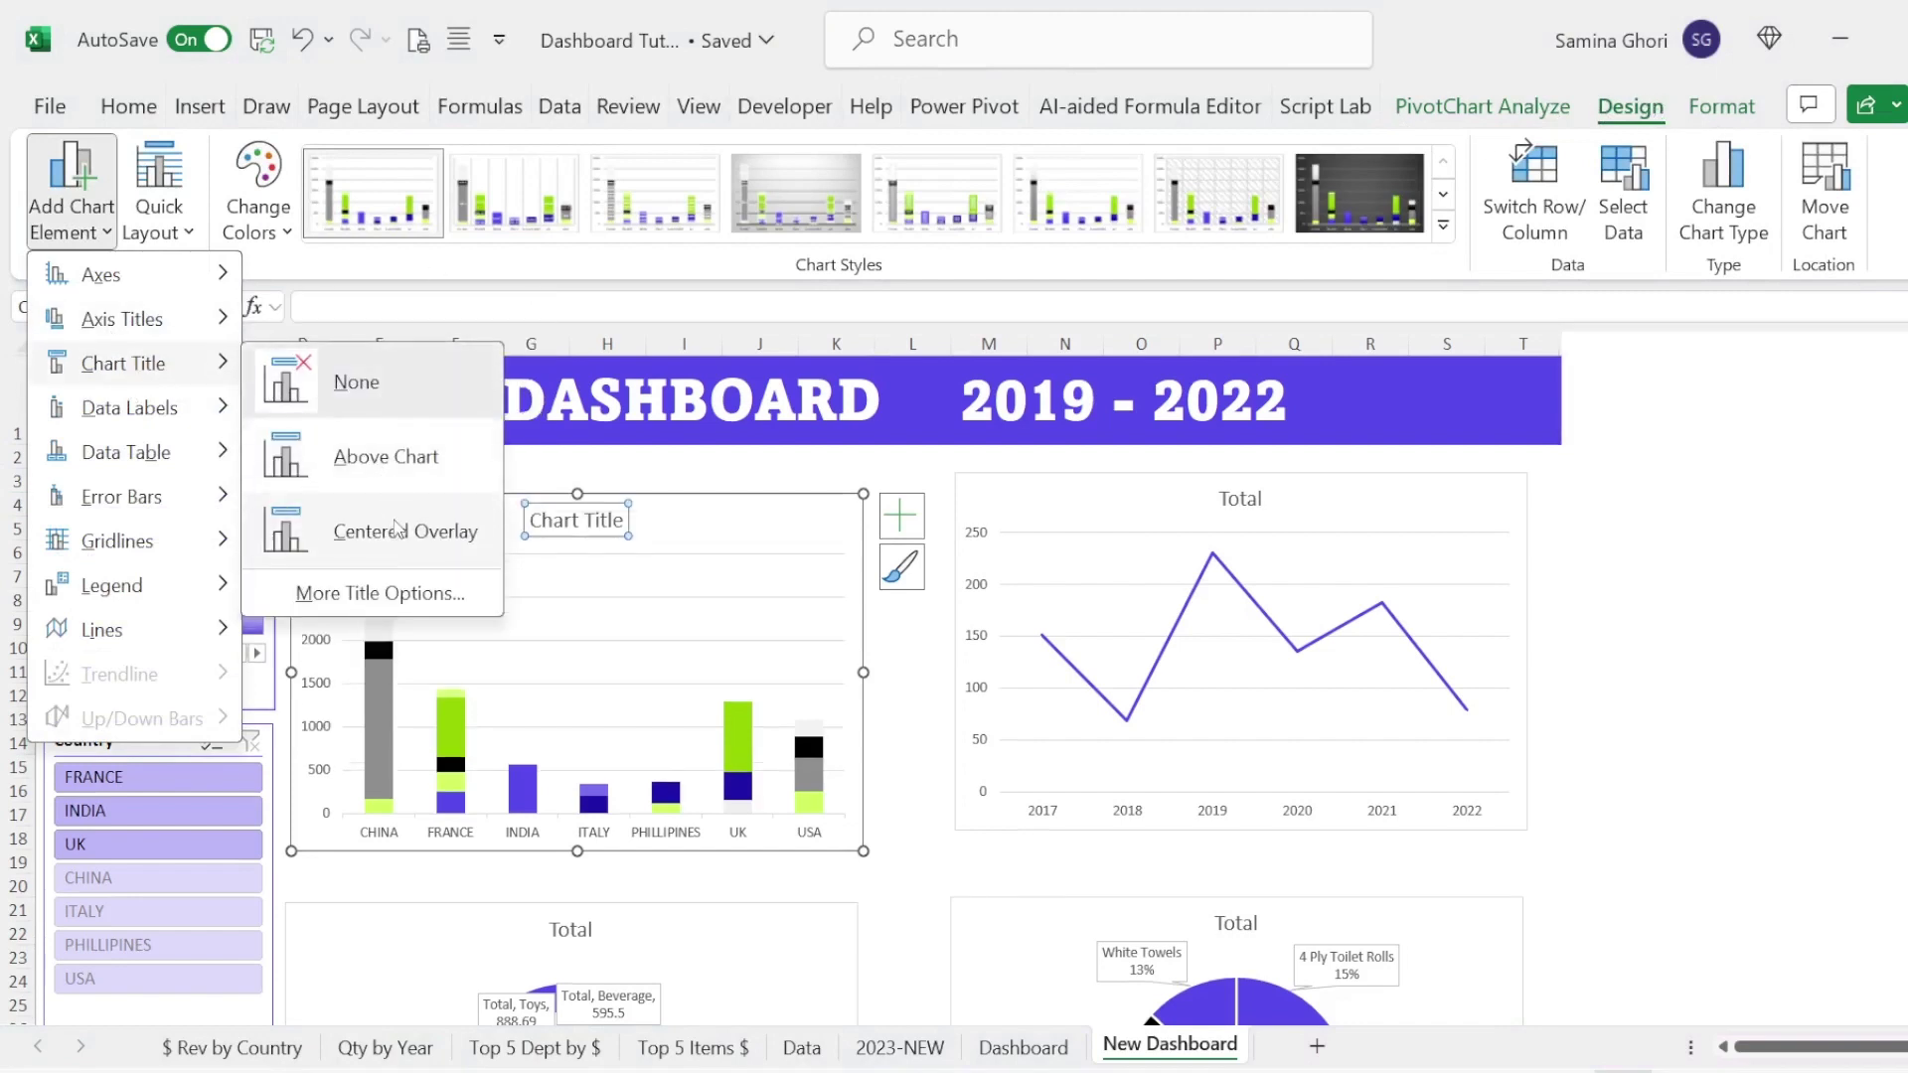
left_click(390, 467)
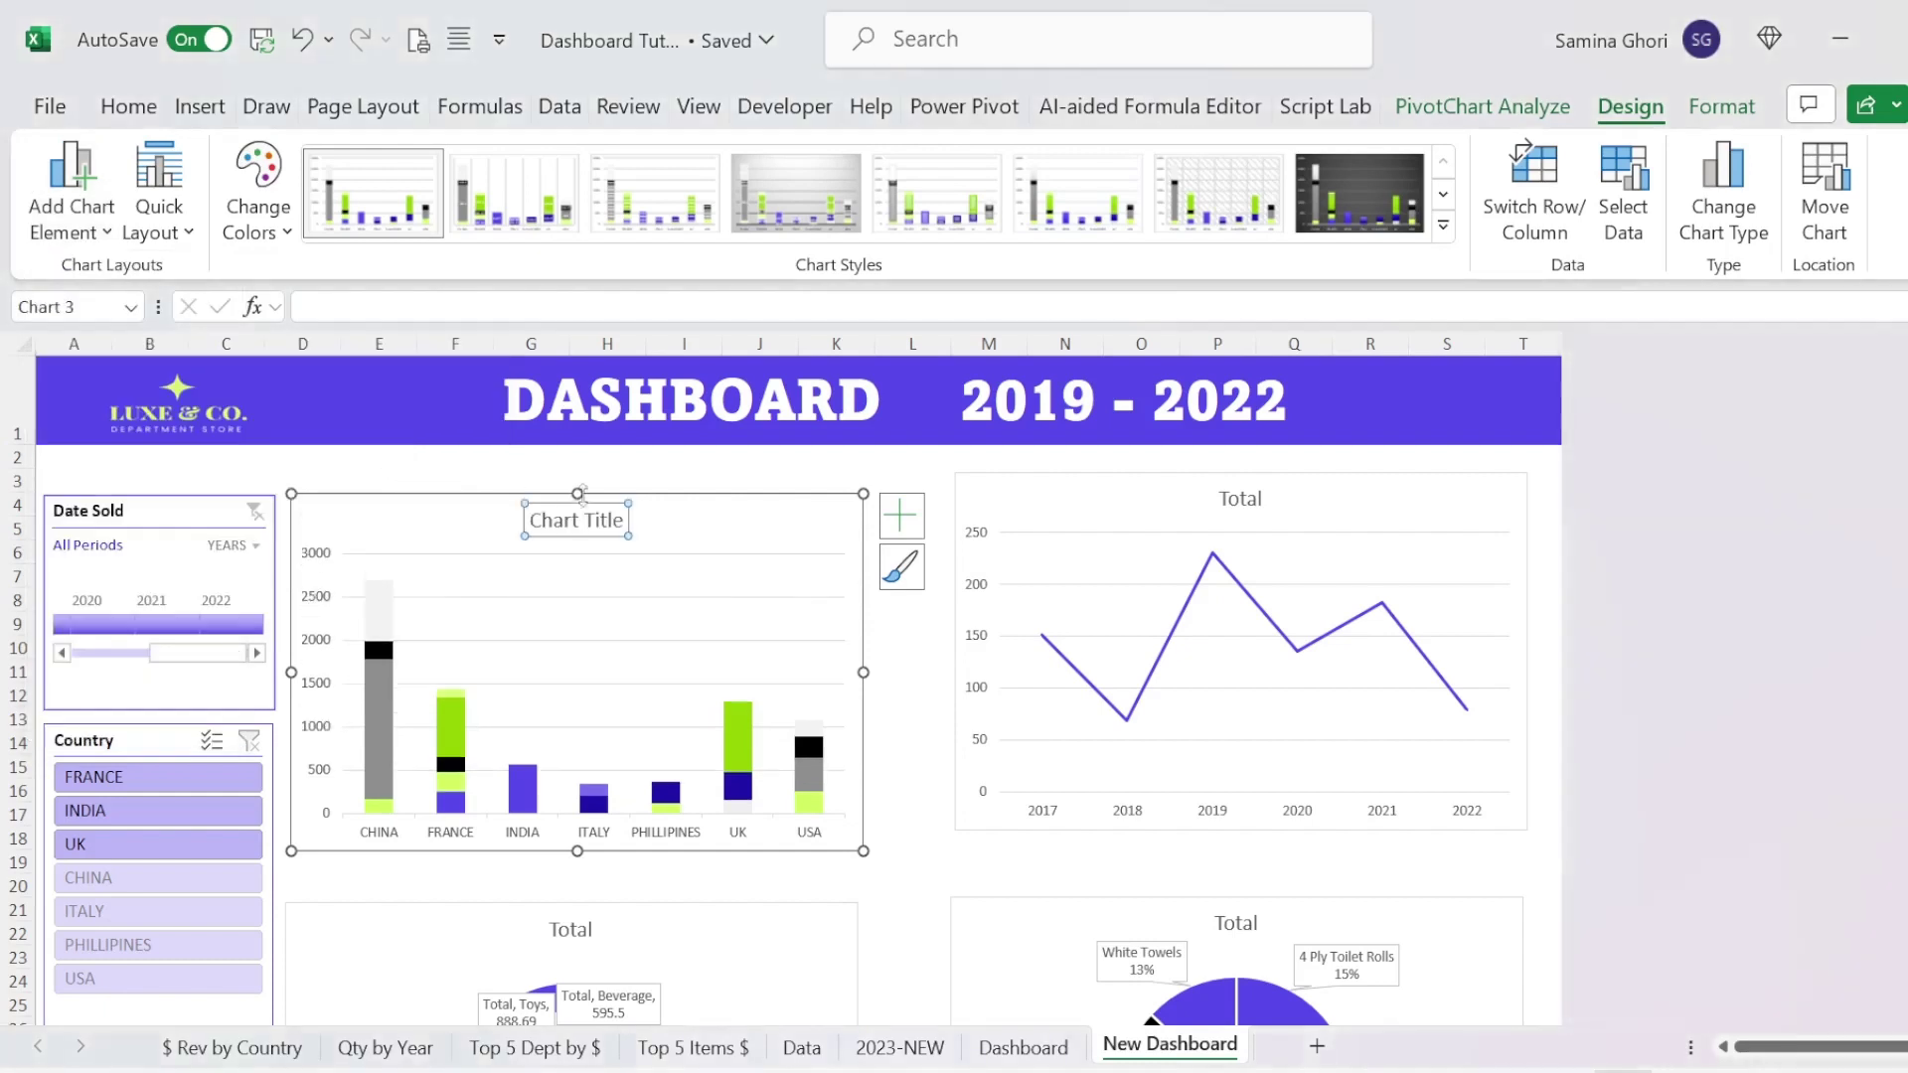
Step: Replace the column chart's placeholder title with "$ by Dept & Country"
left_click(564, 523)
triple_click(606, 515)
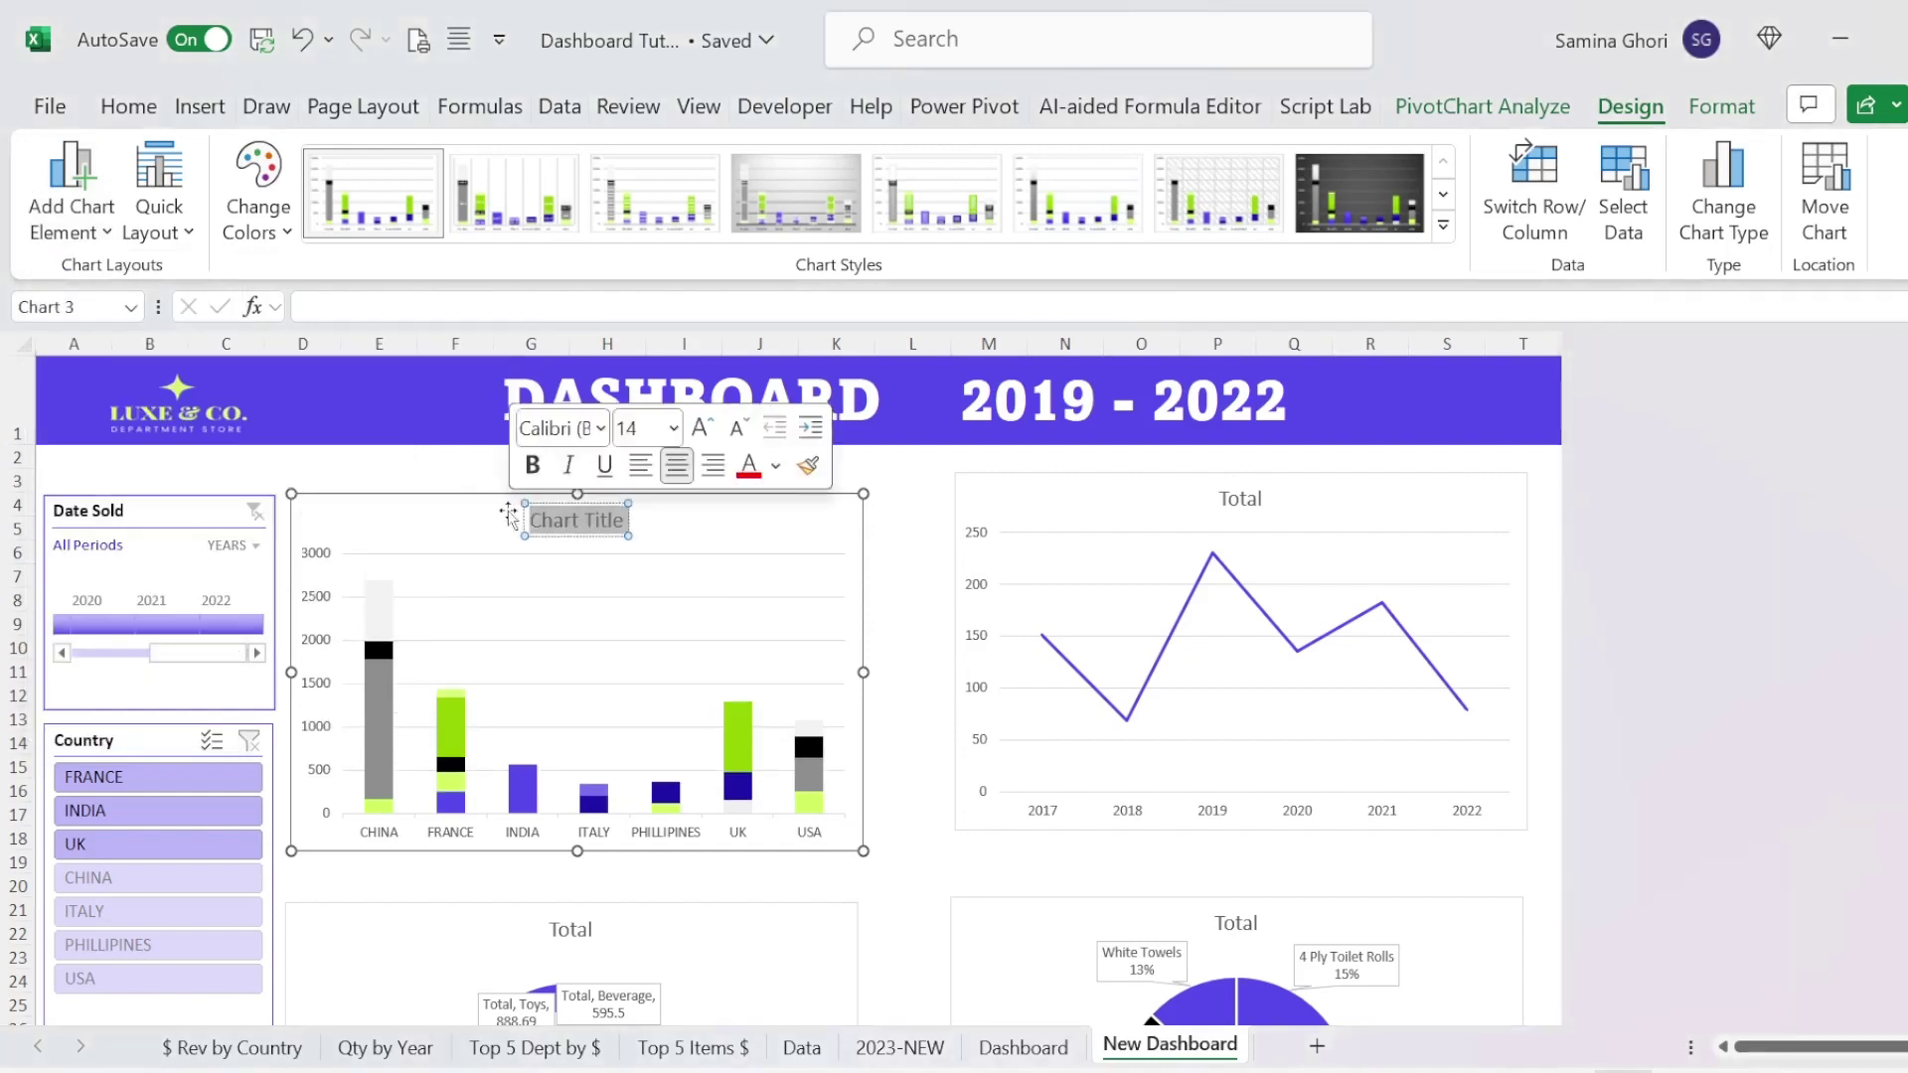
type("$ by")
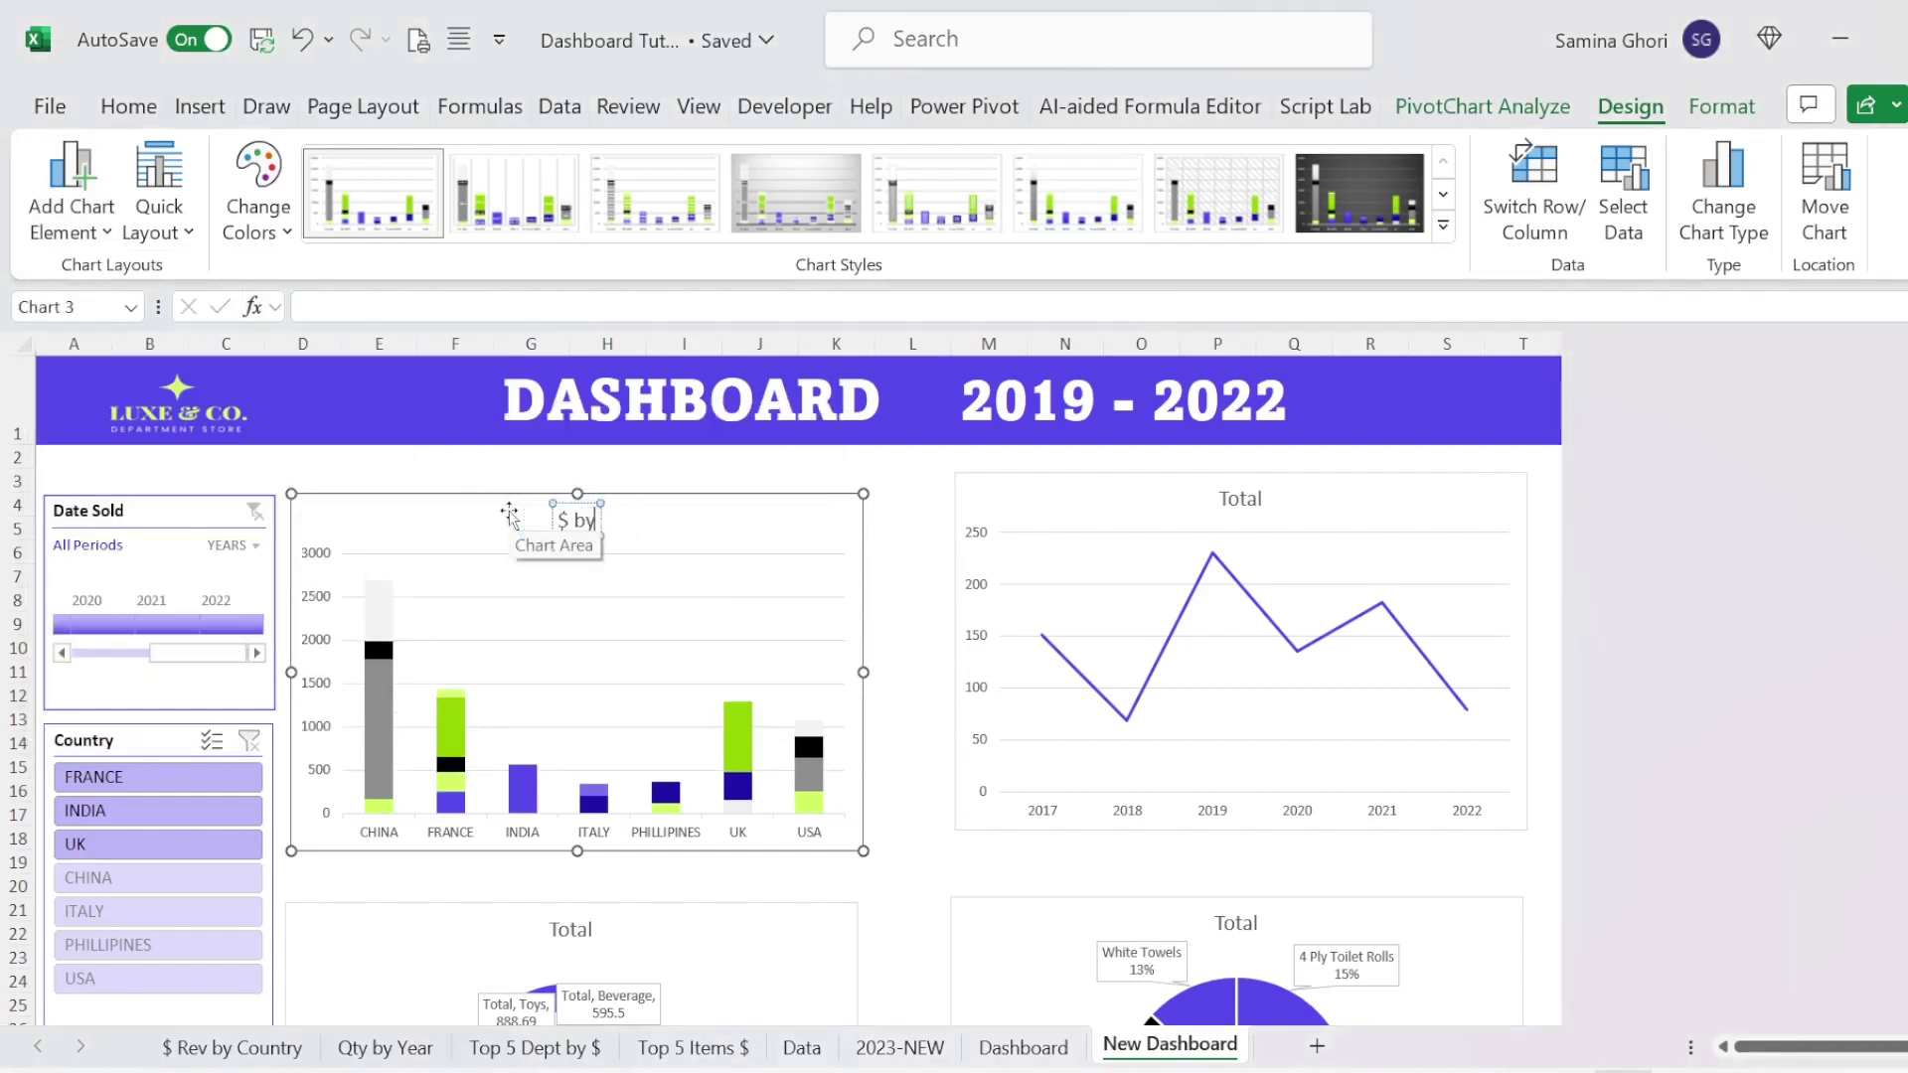
type(" DEpt &")
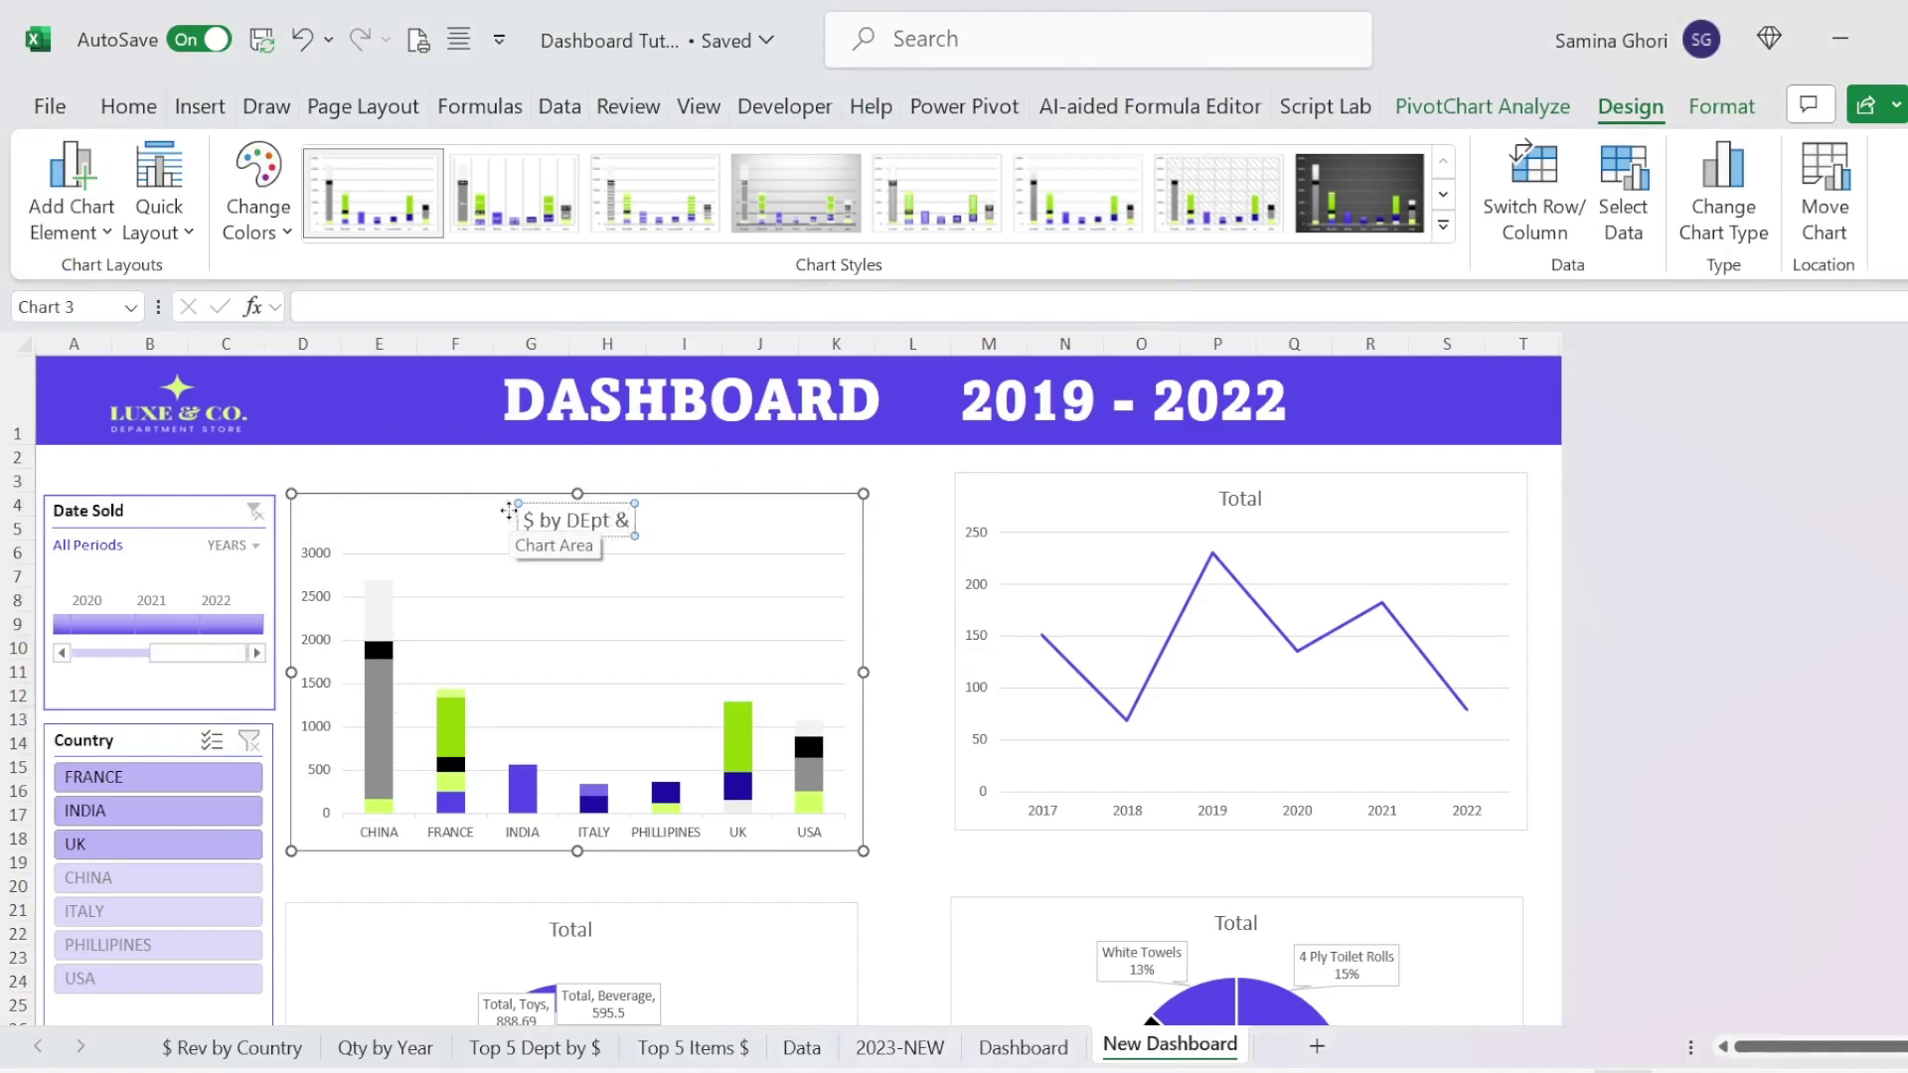
type(" Country")
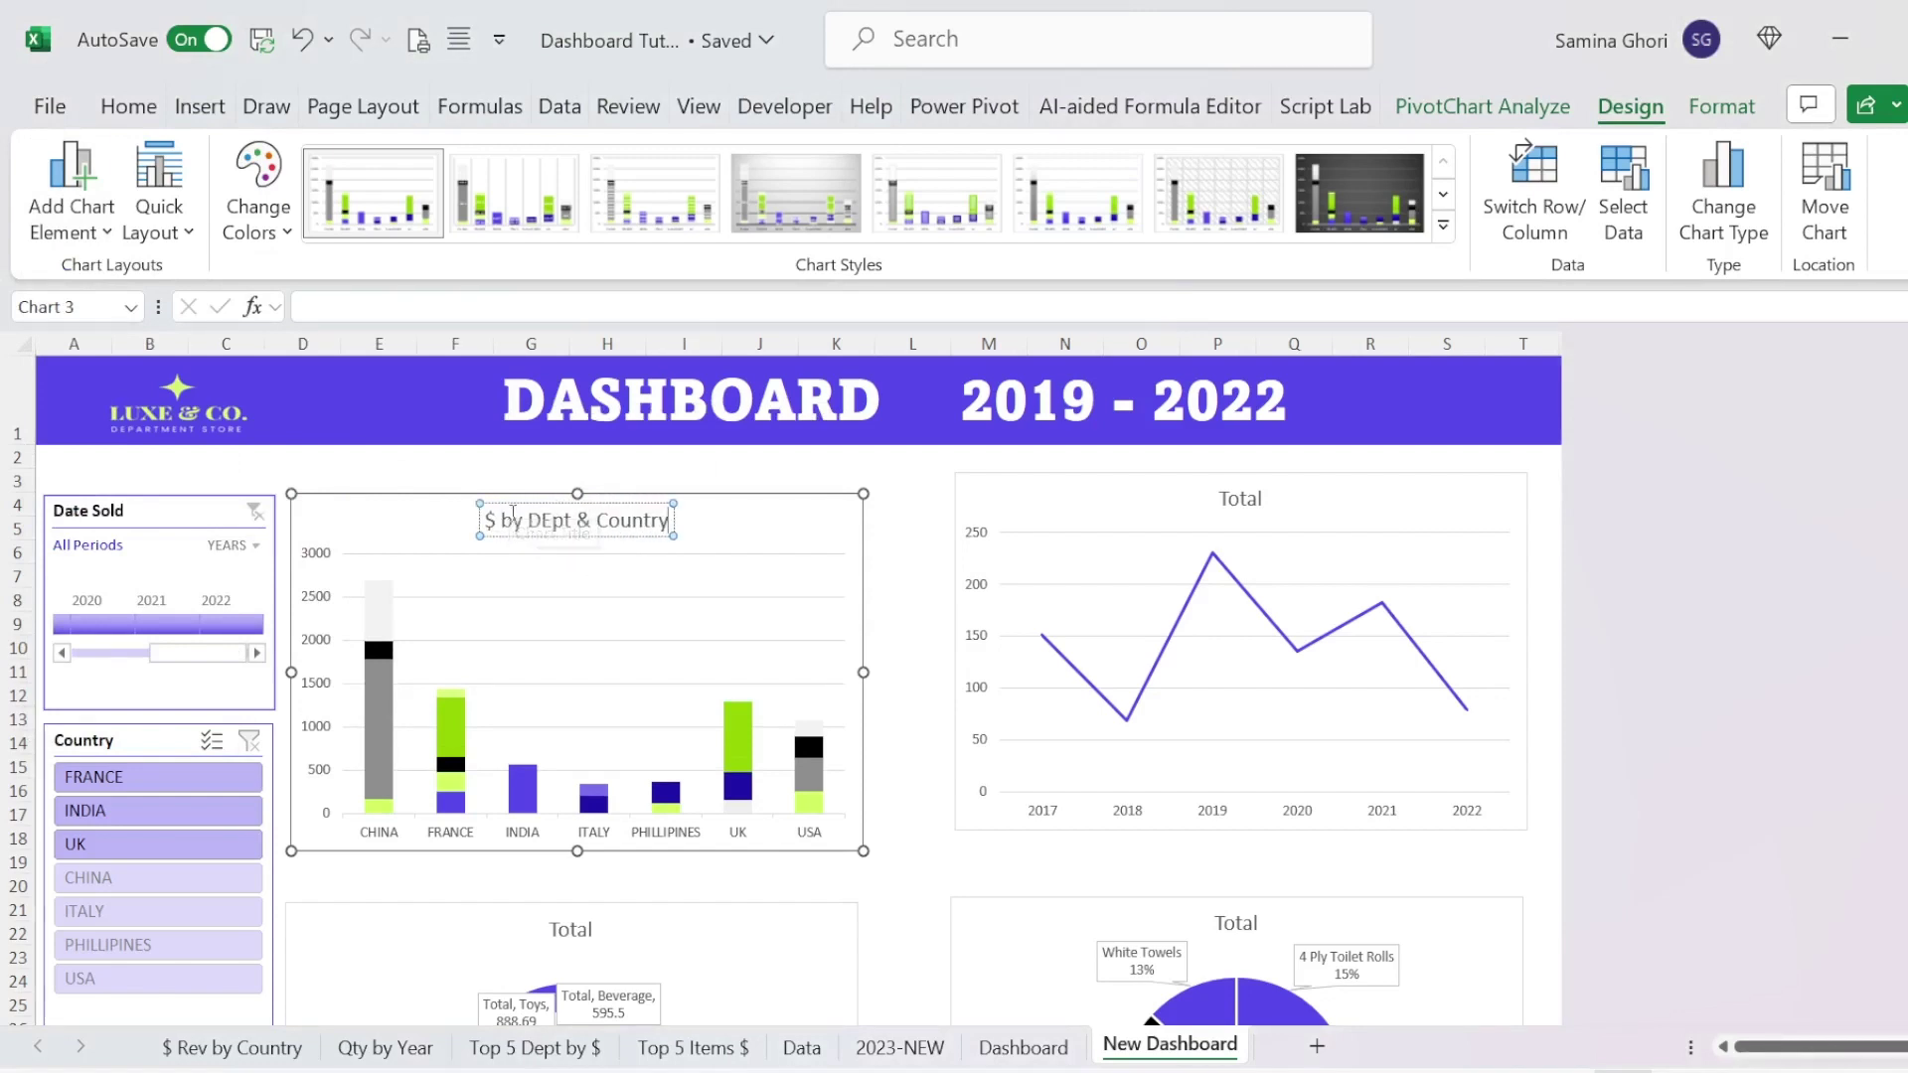
type("e")
left_click(772, 529)
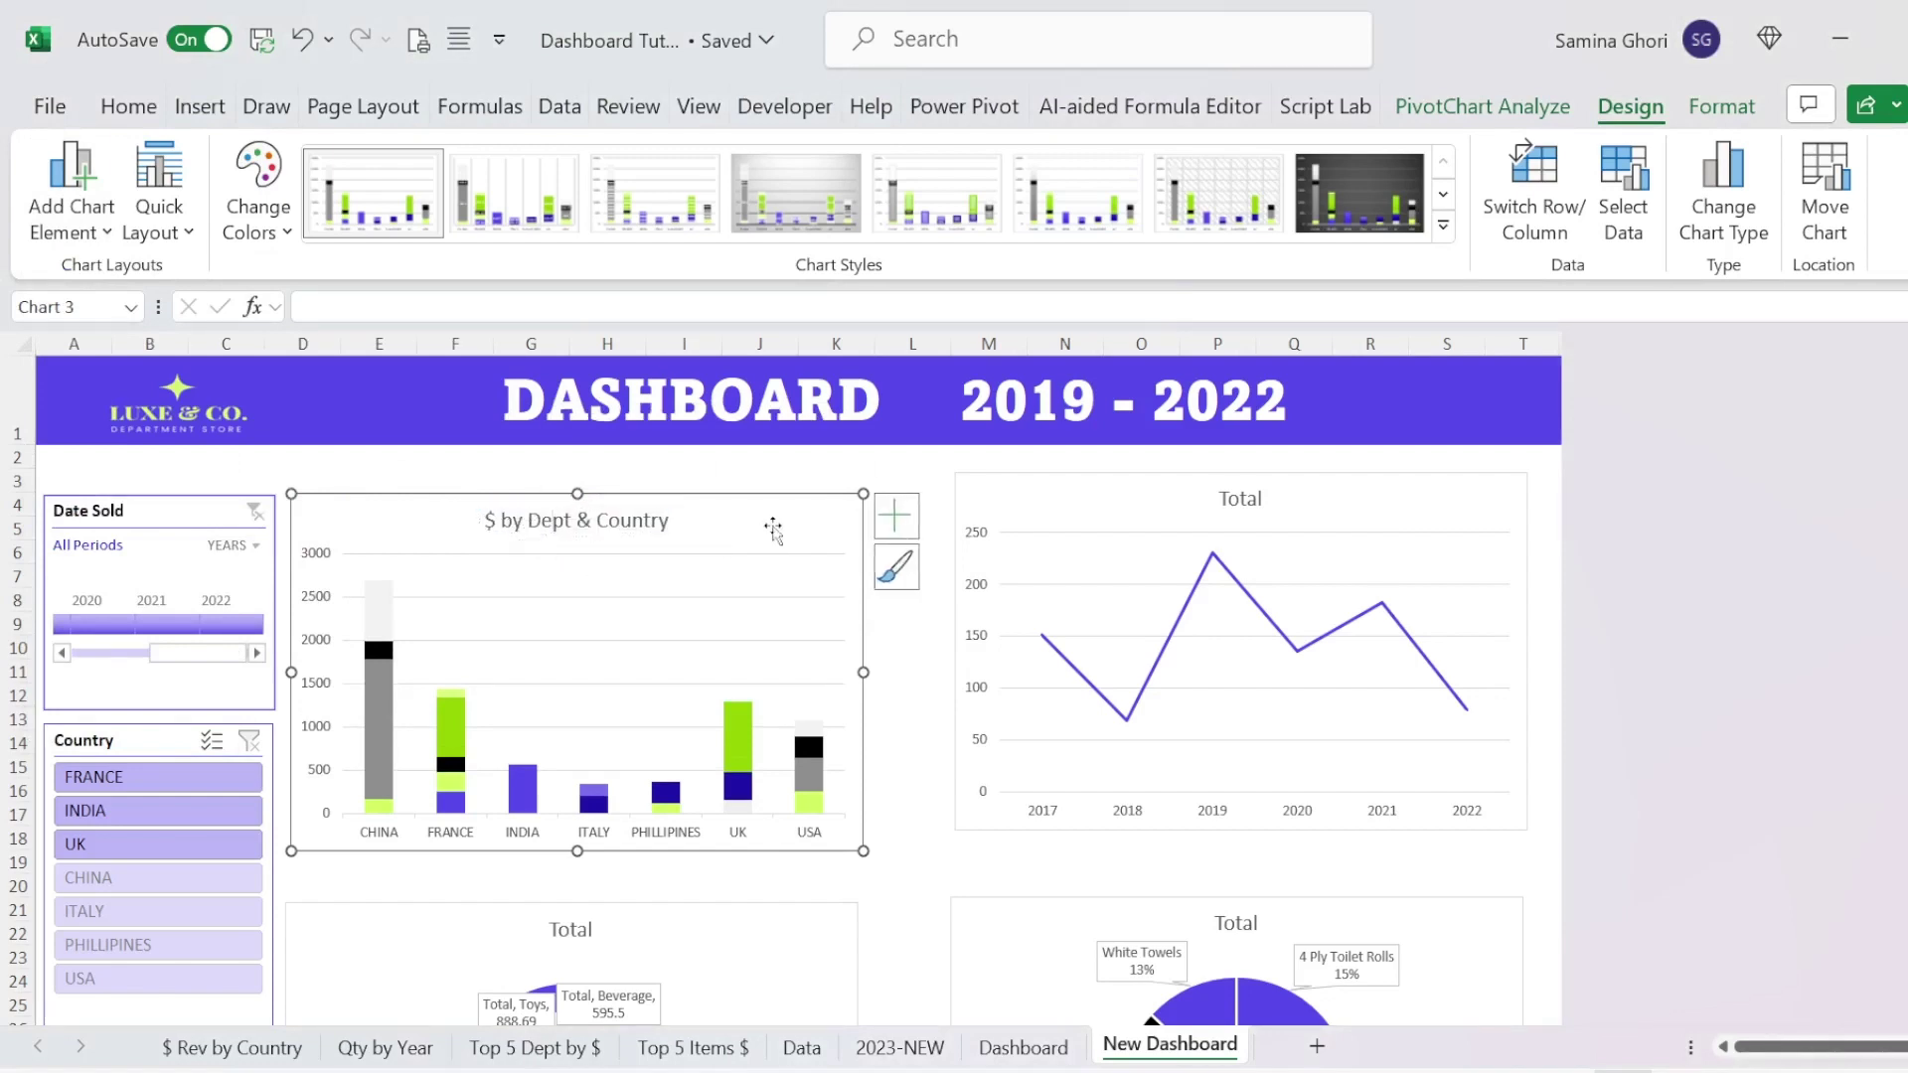
Step: Retitle the line chart "Qty by Year" and the doughnut chart "Top 5 $ by Dept"
left_click(1241, 498)
type("qty by Year")
scroll(596, 695, "down", 3)
left_click(575, 631)
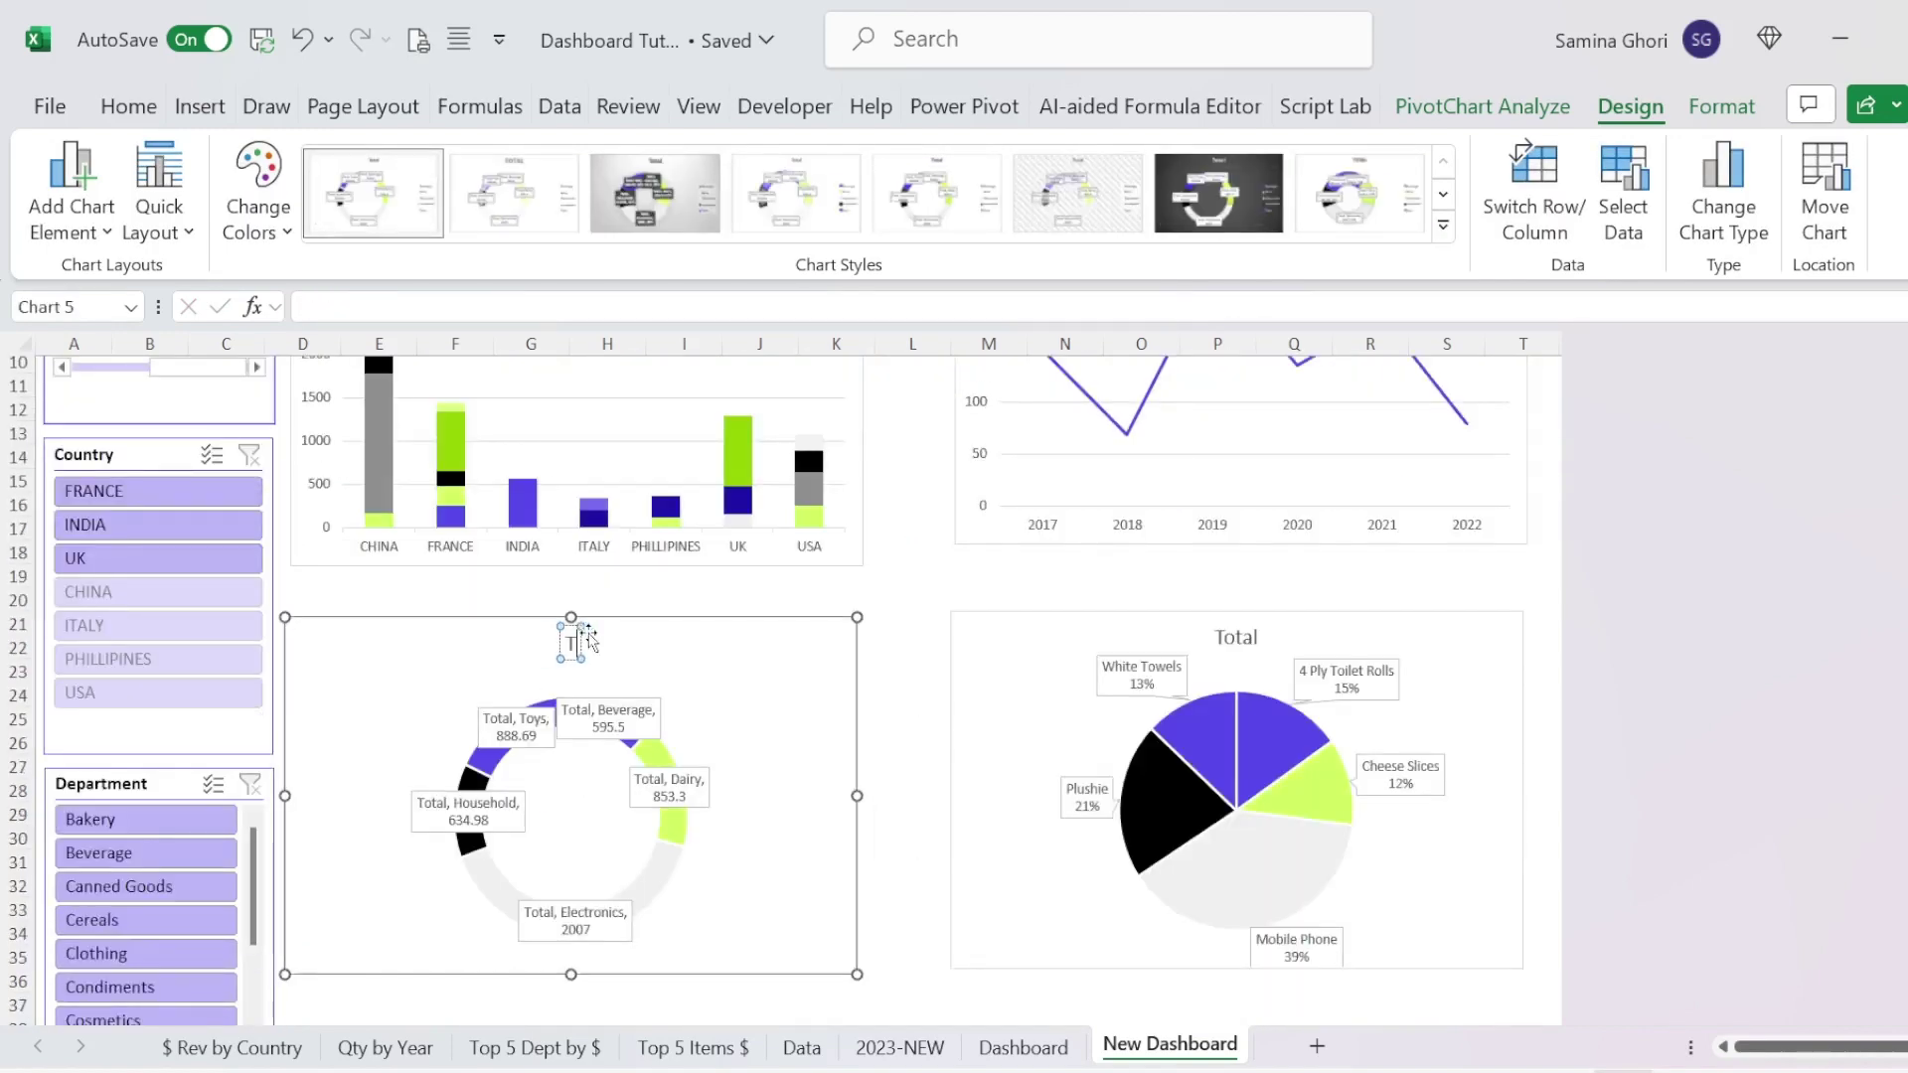
type("Top 5$ by Dept")
Step: Retitle the pie chart "Top 5 Items by $"
left_click(1235, 637)
type("Top 5 Items by $")
scroll(760, 597, "up", 3)
left_click(760, 481)
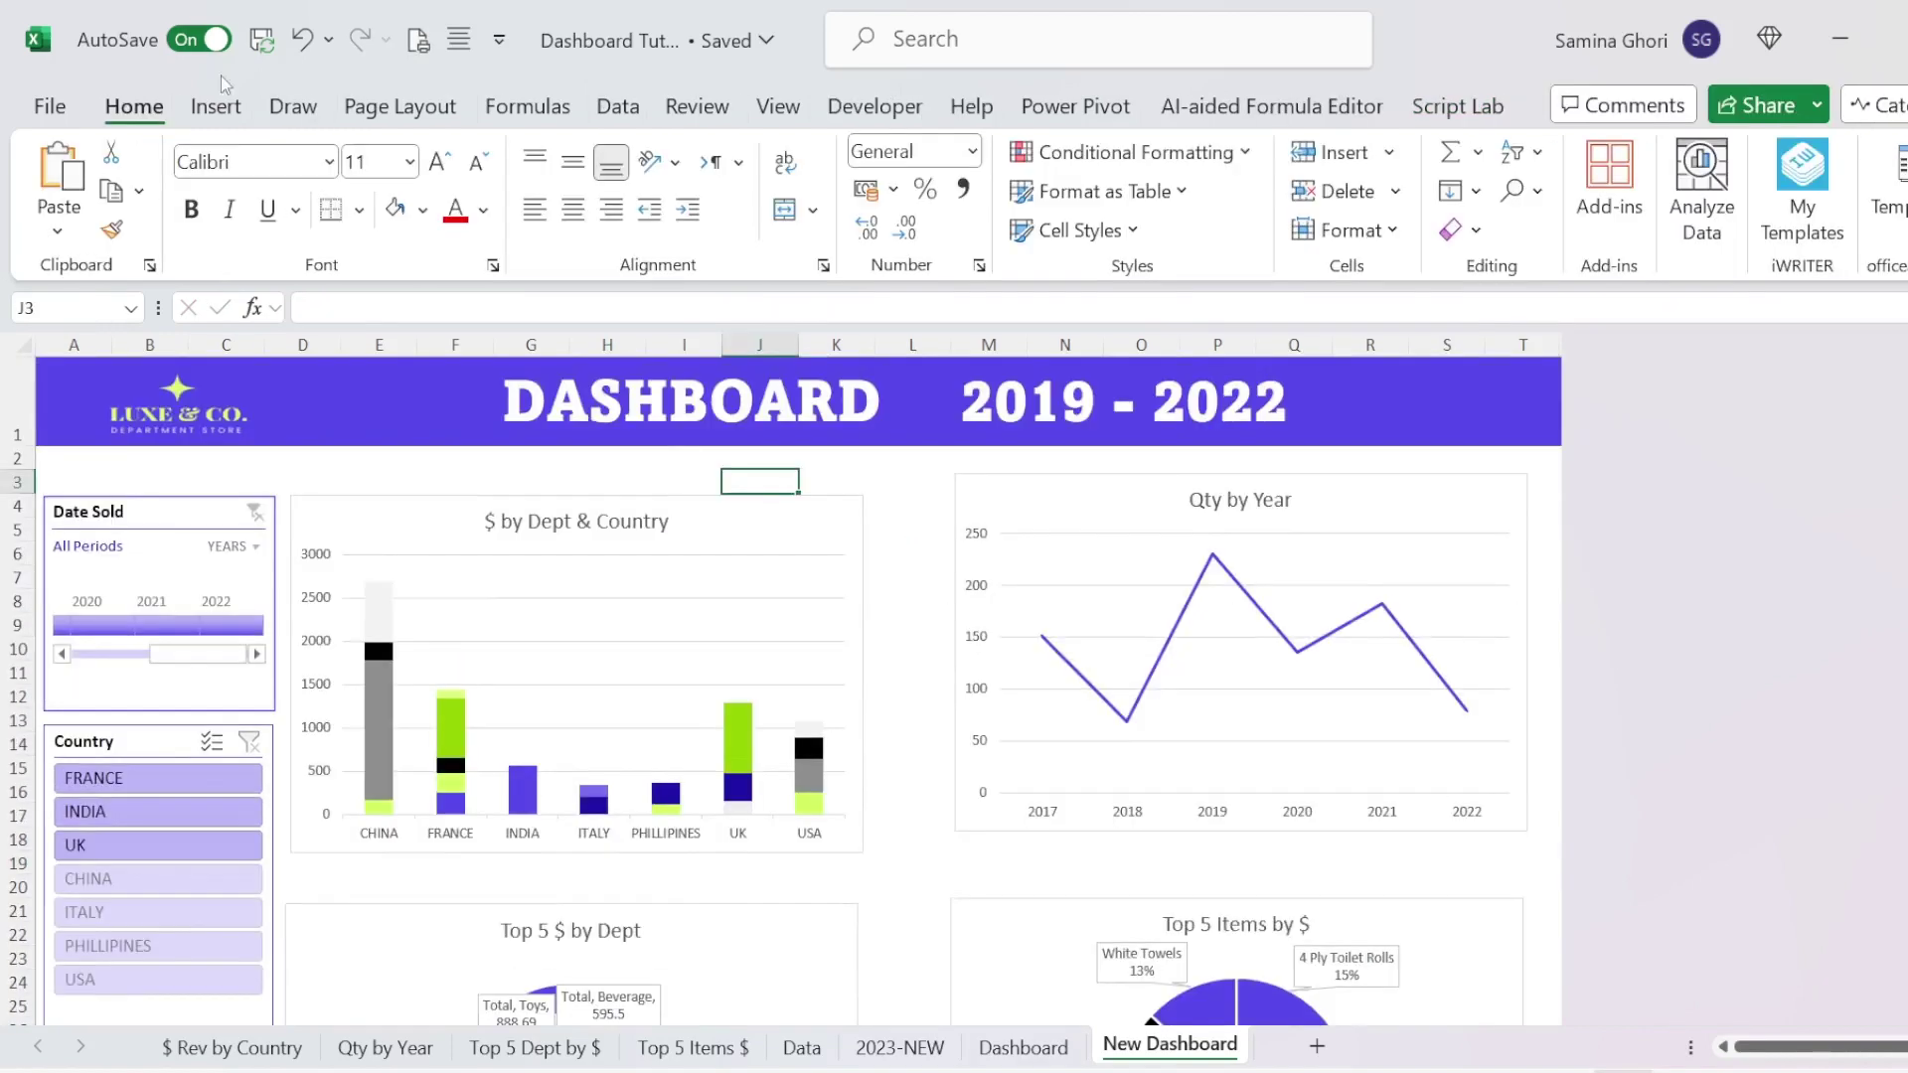
Step: Look through the available workbook themes and preview the theme colour sets on the dashboard
left_click(403, 106)
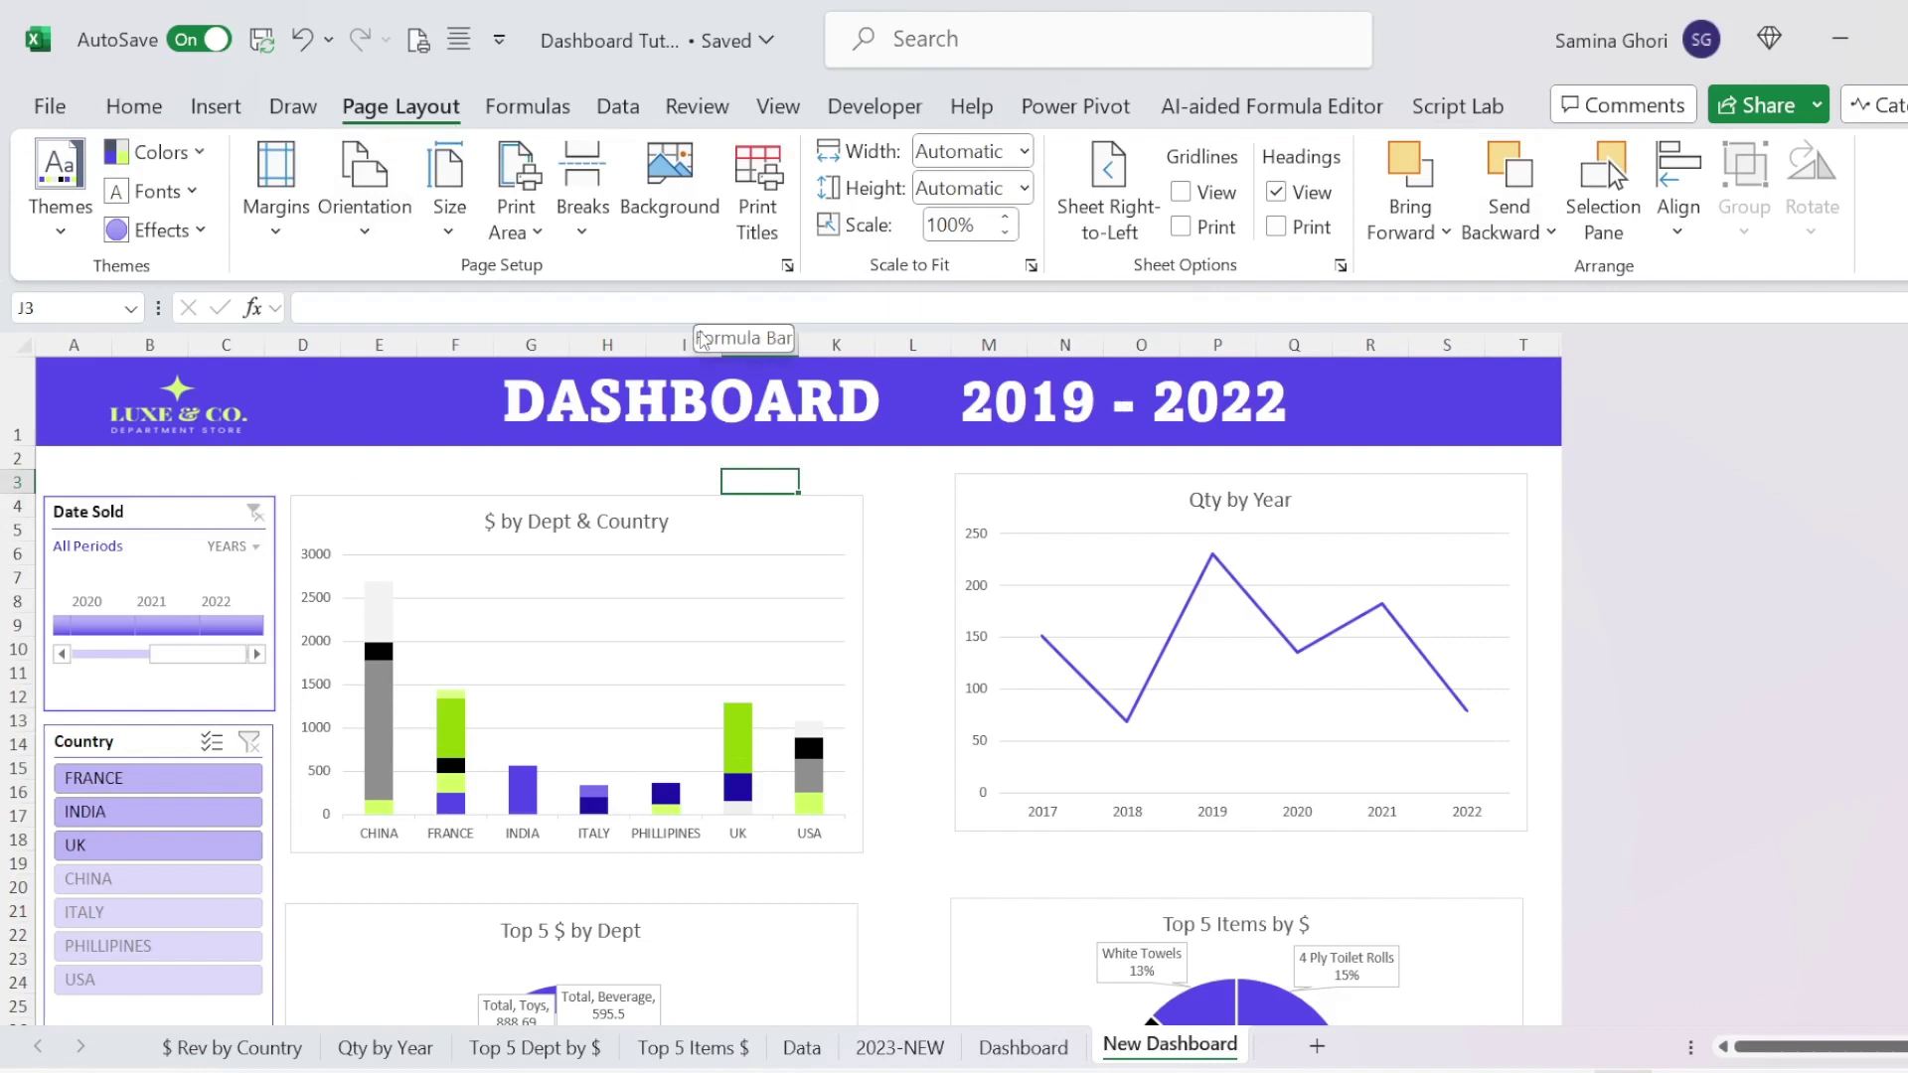
left_click(73, 246)
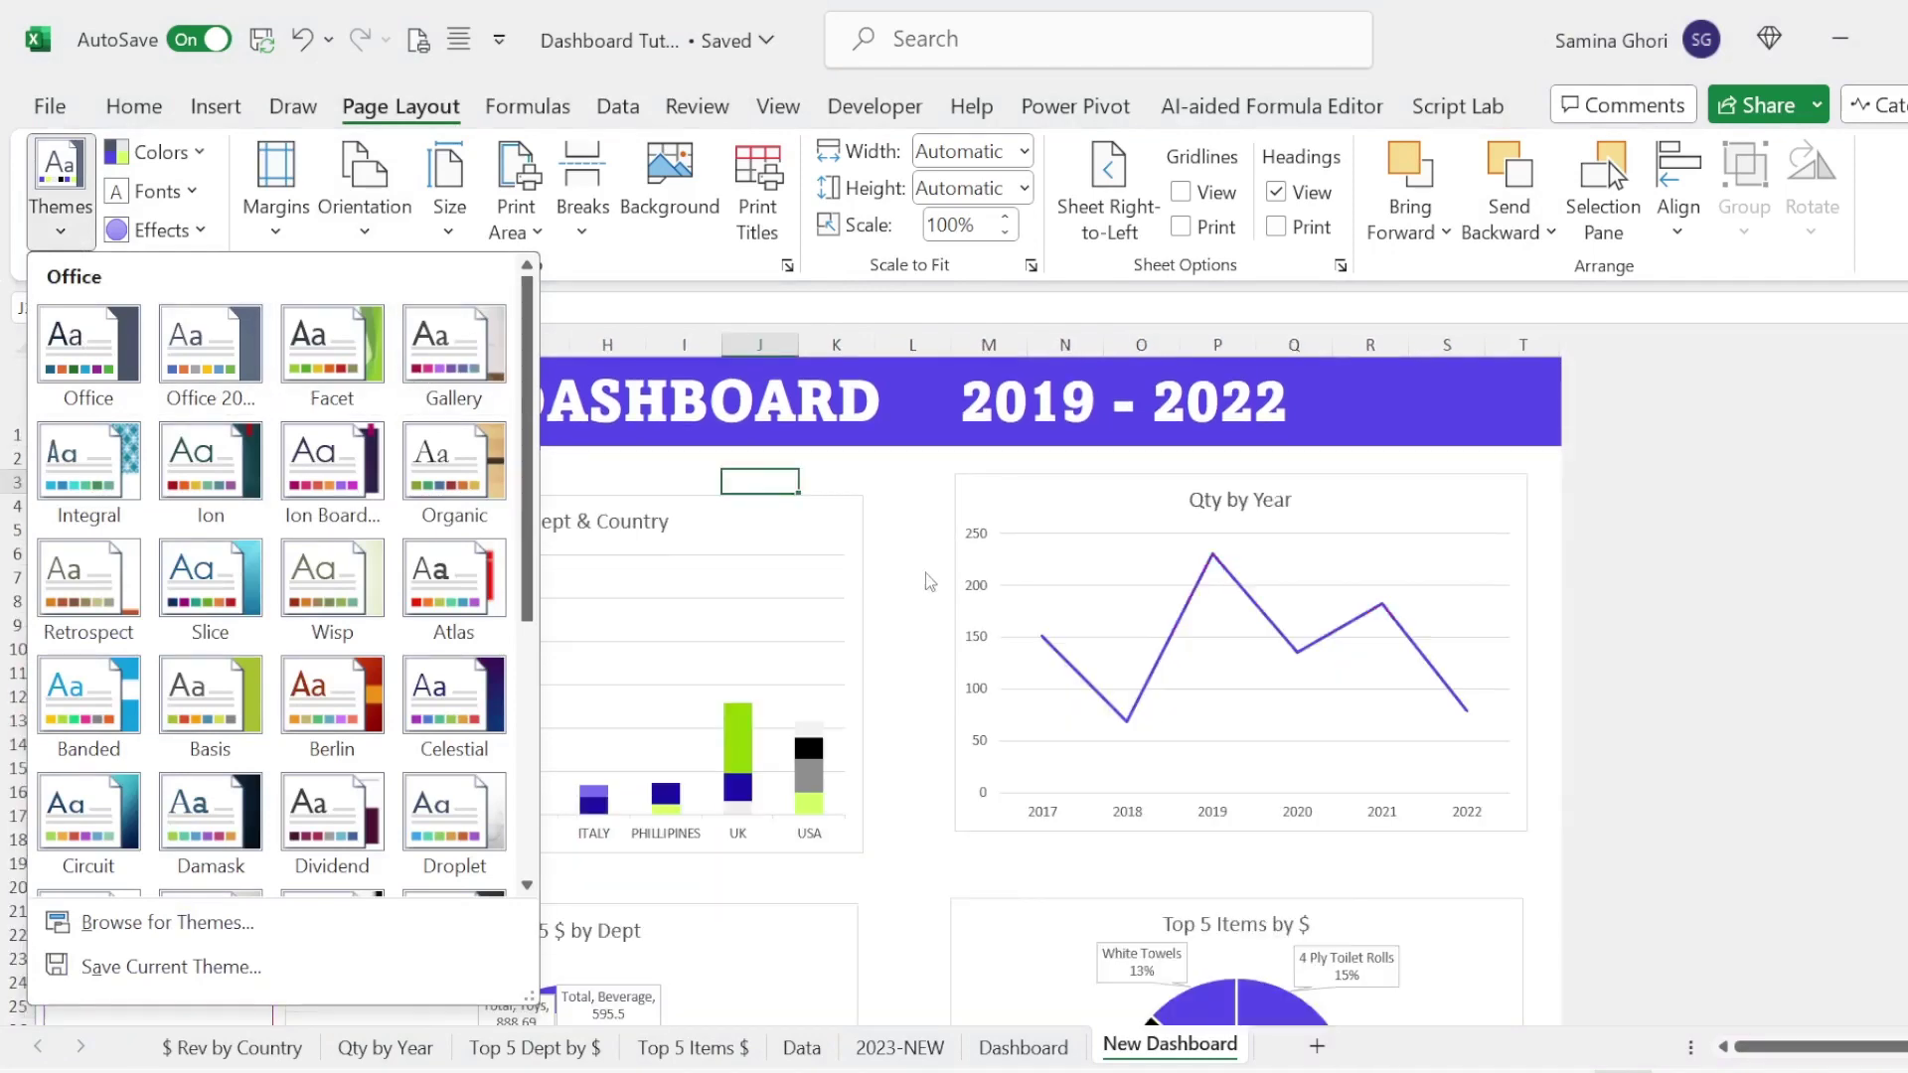
scroll(807, 503, "down", 2)
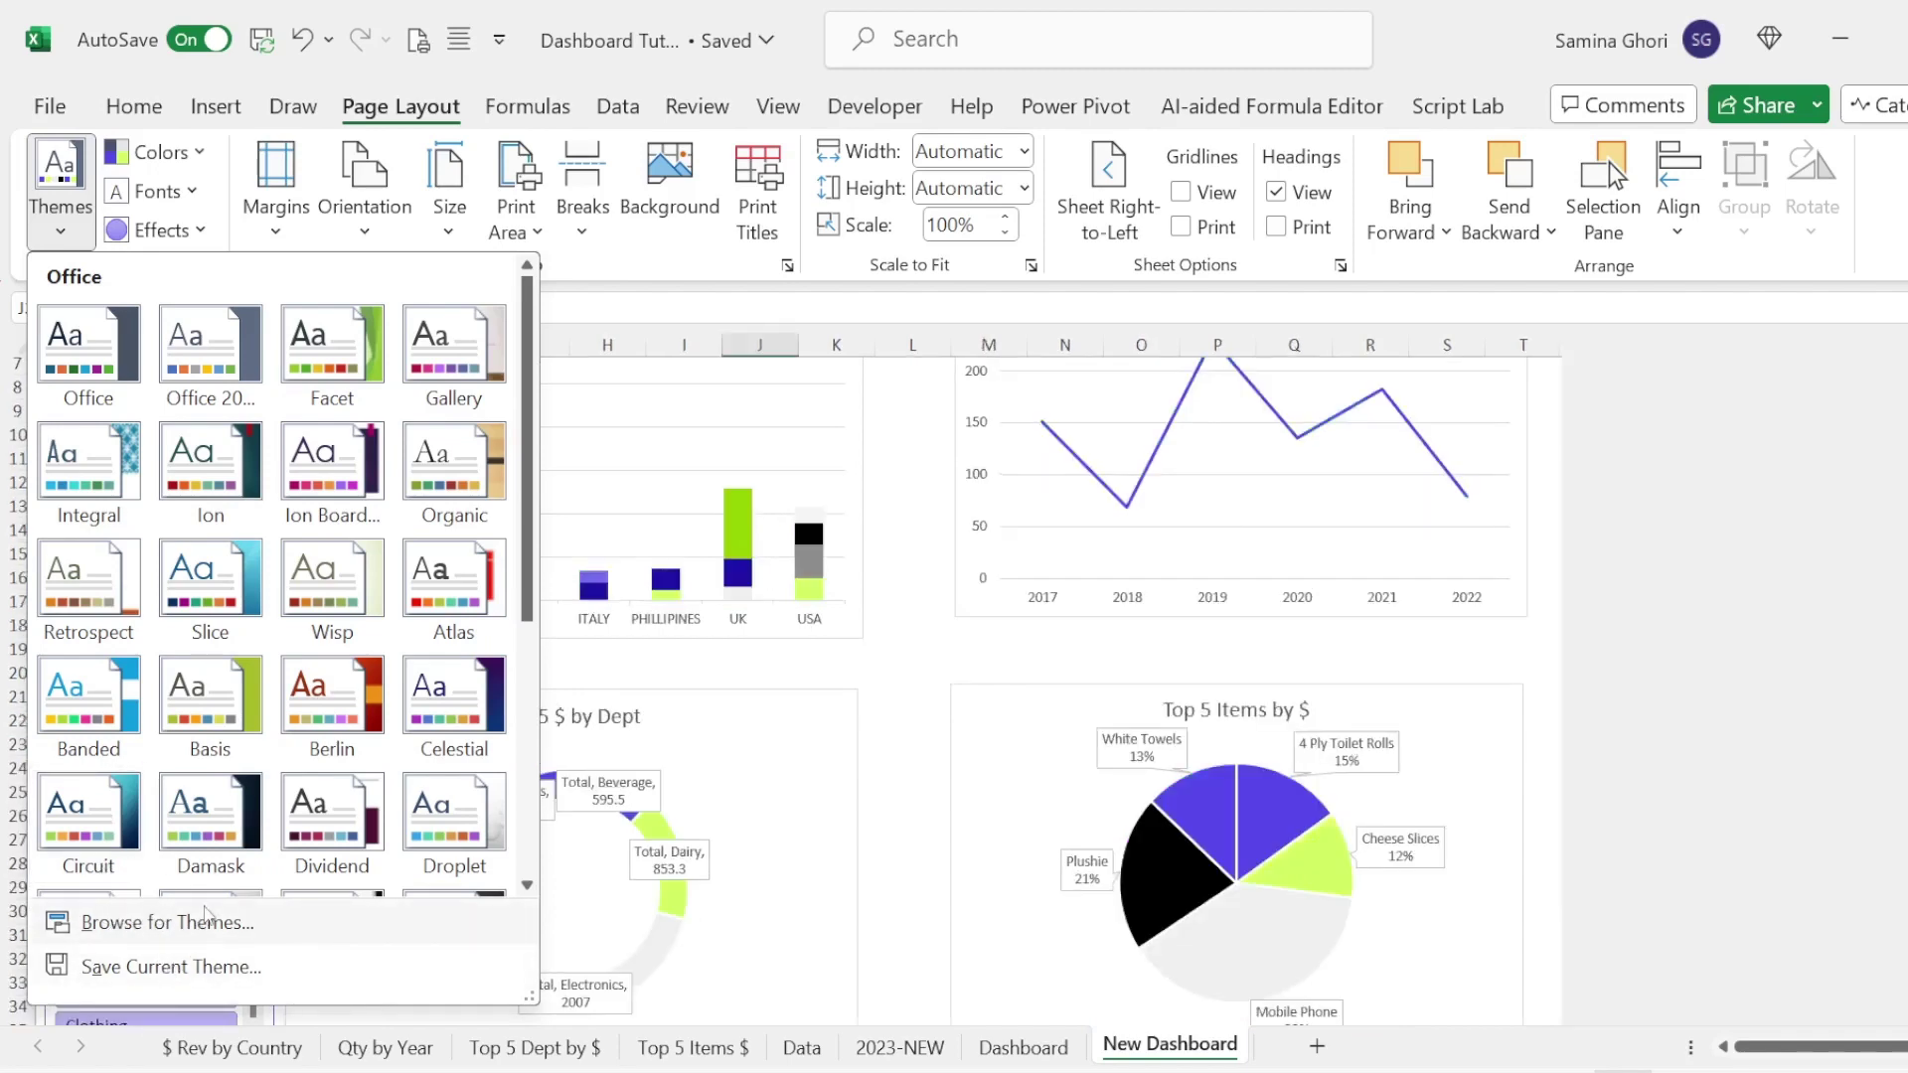
scroll(838, 564, "up", 3)
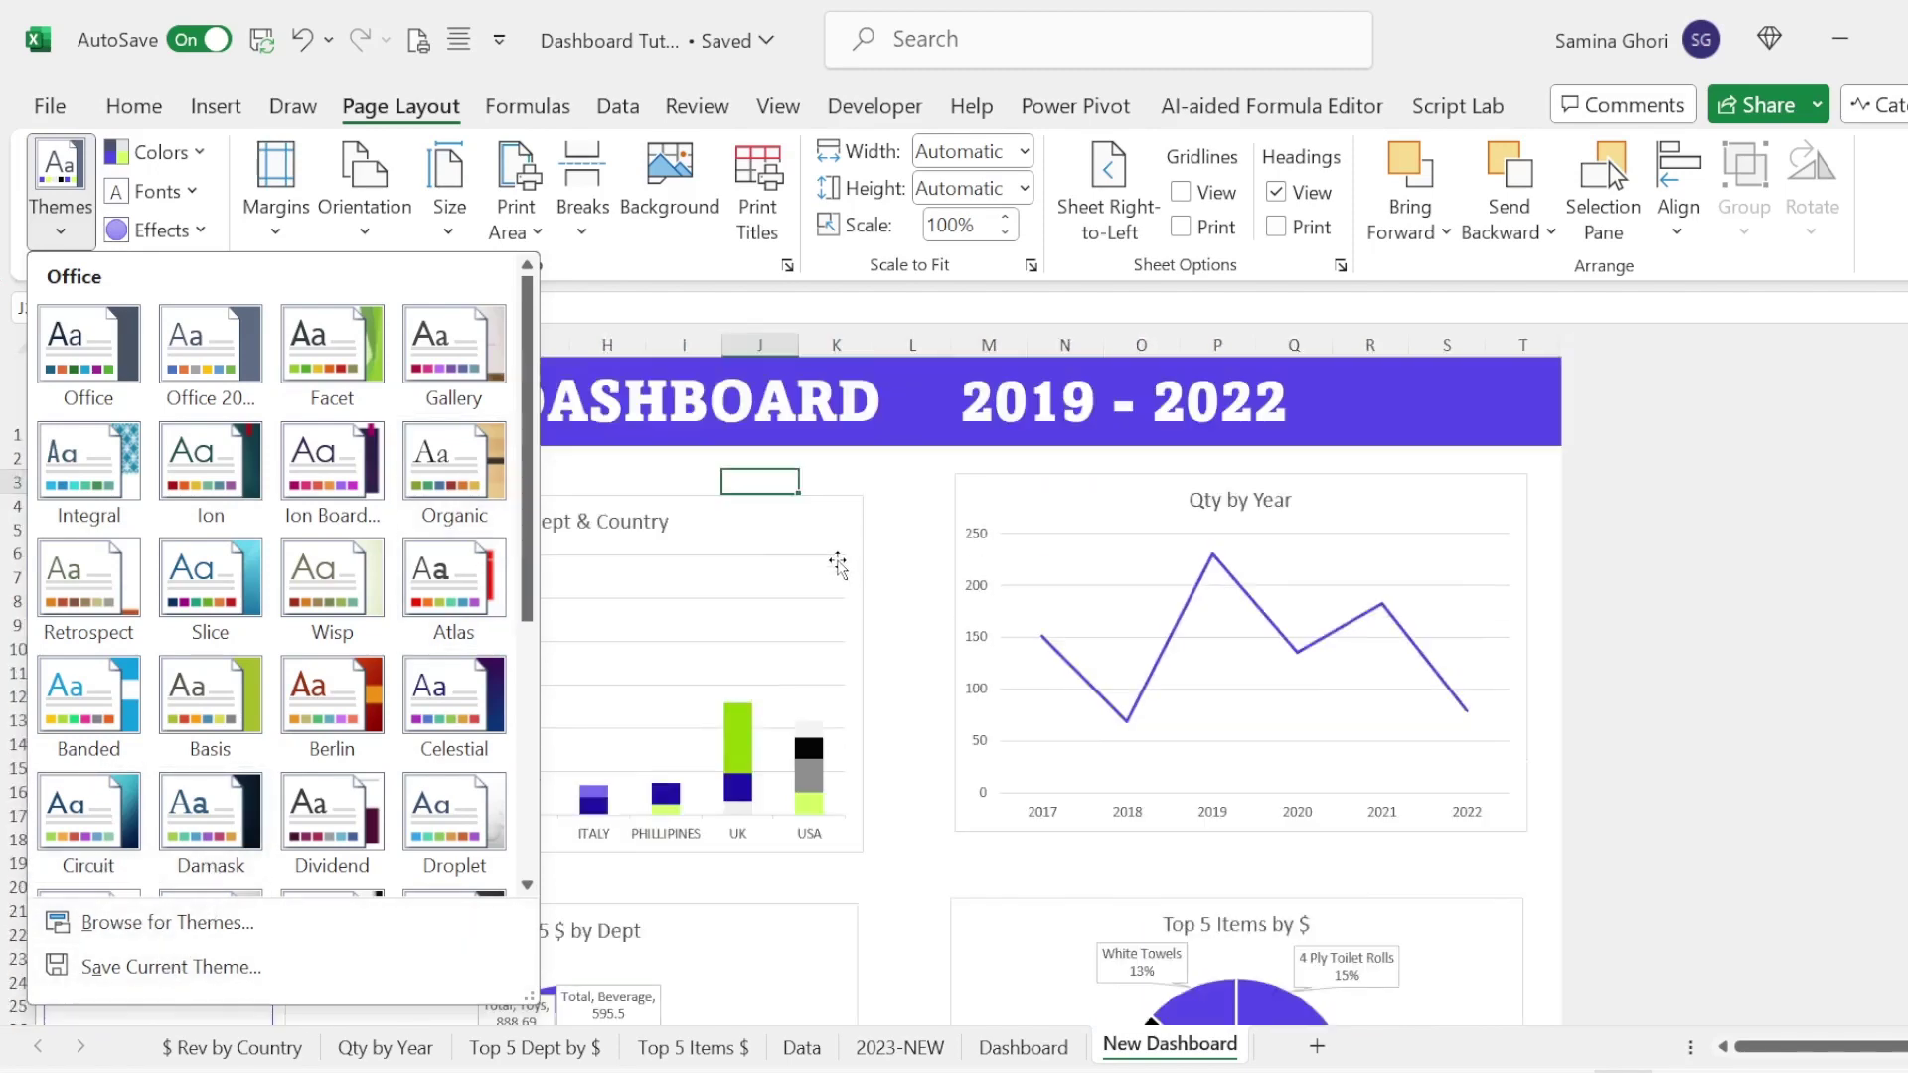
left_click(199, 154)
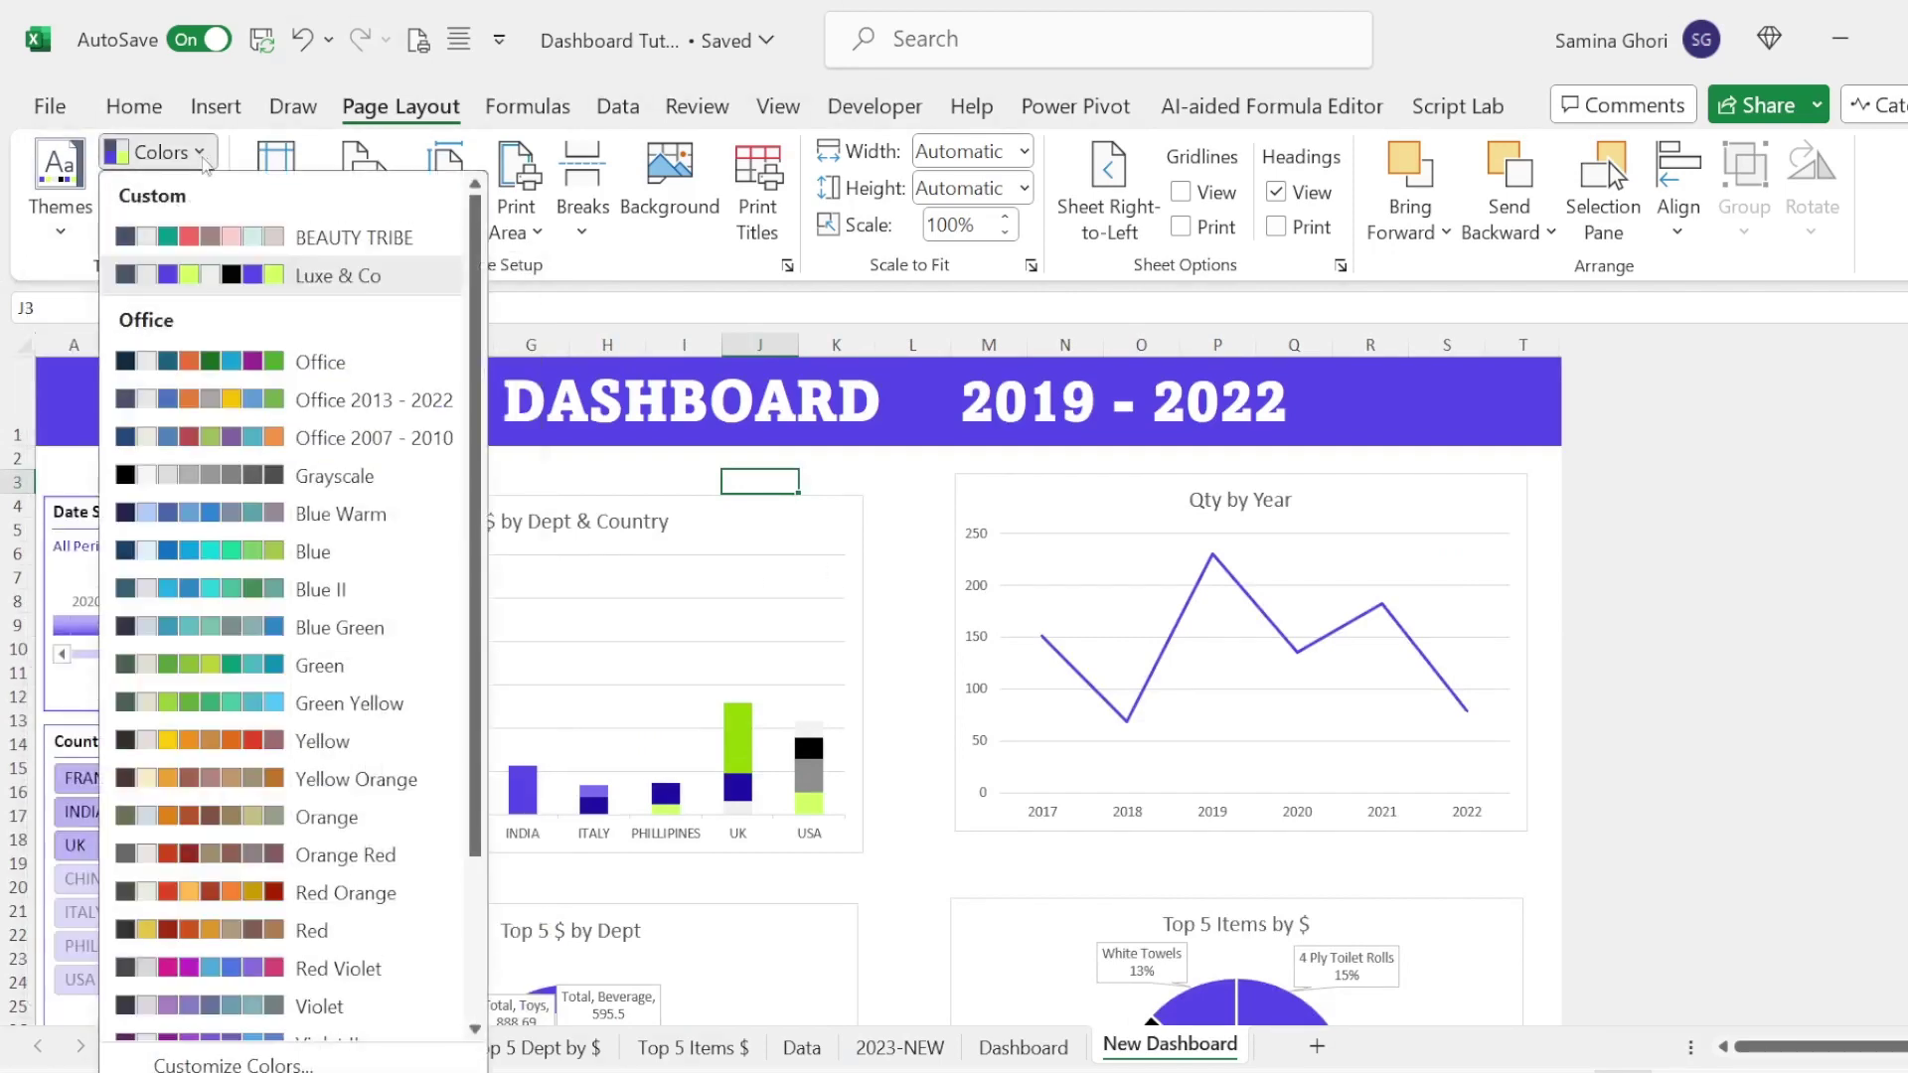
scroll(328, 447, "down", 3)
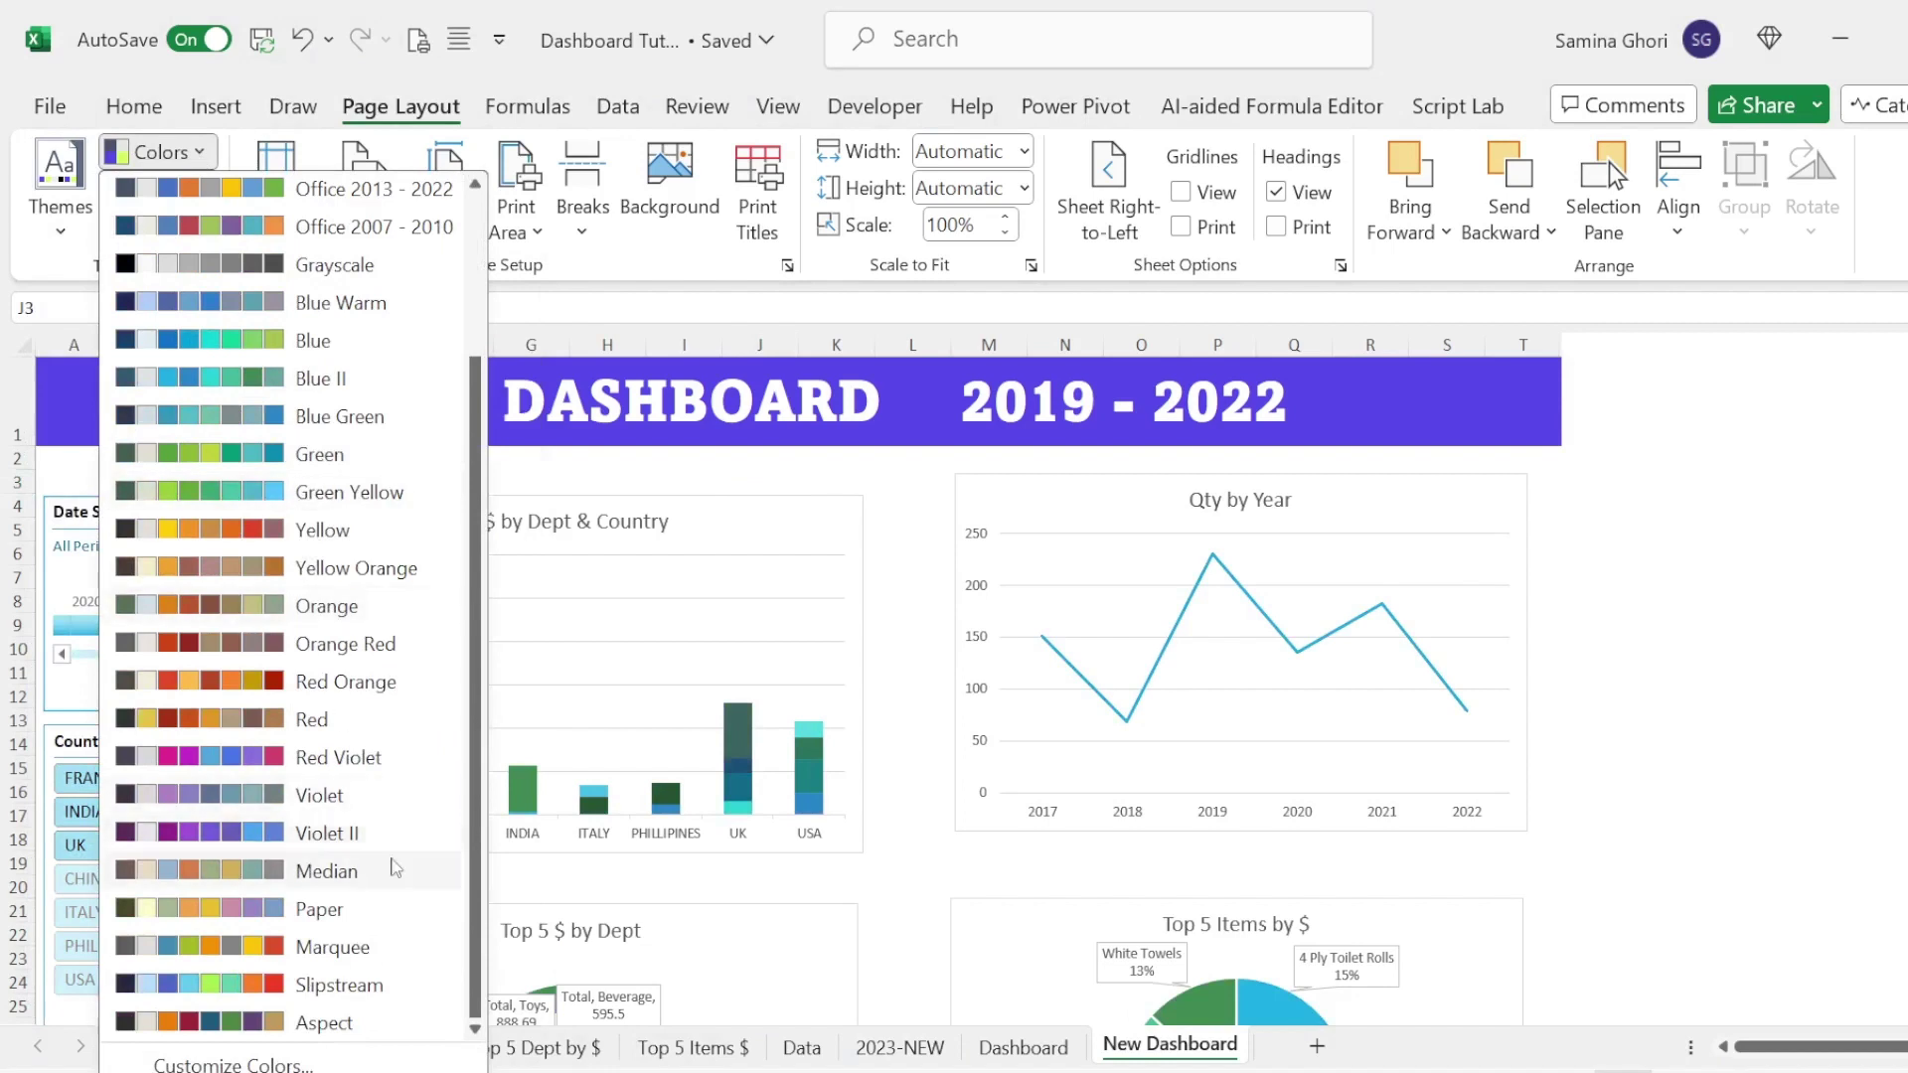
left_click(887, 489)
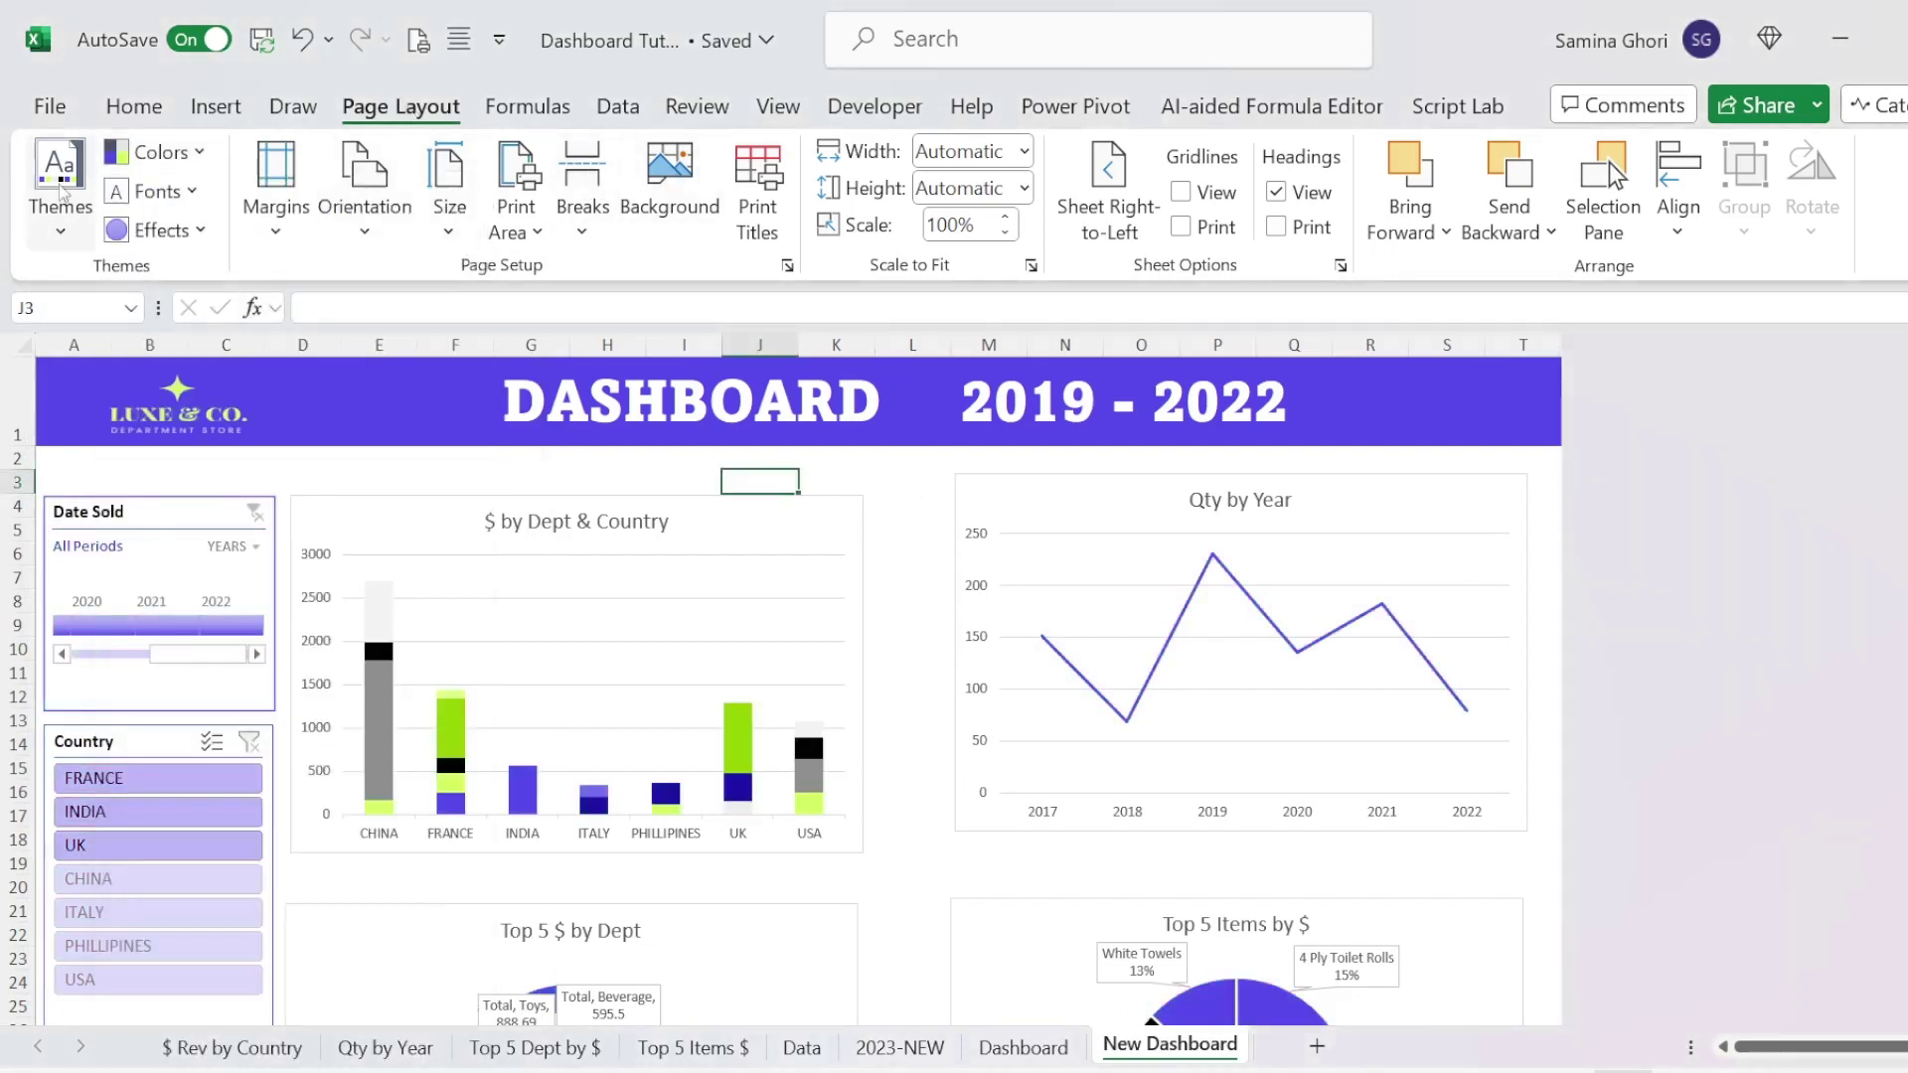
Step: Set the picture "Luxe & Co - Curved Element" from file as the dashboard's sheet background
left_click(689, 177)
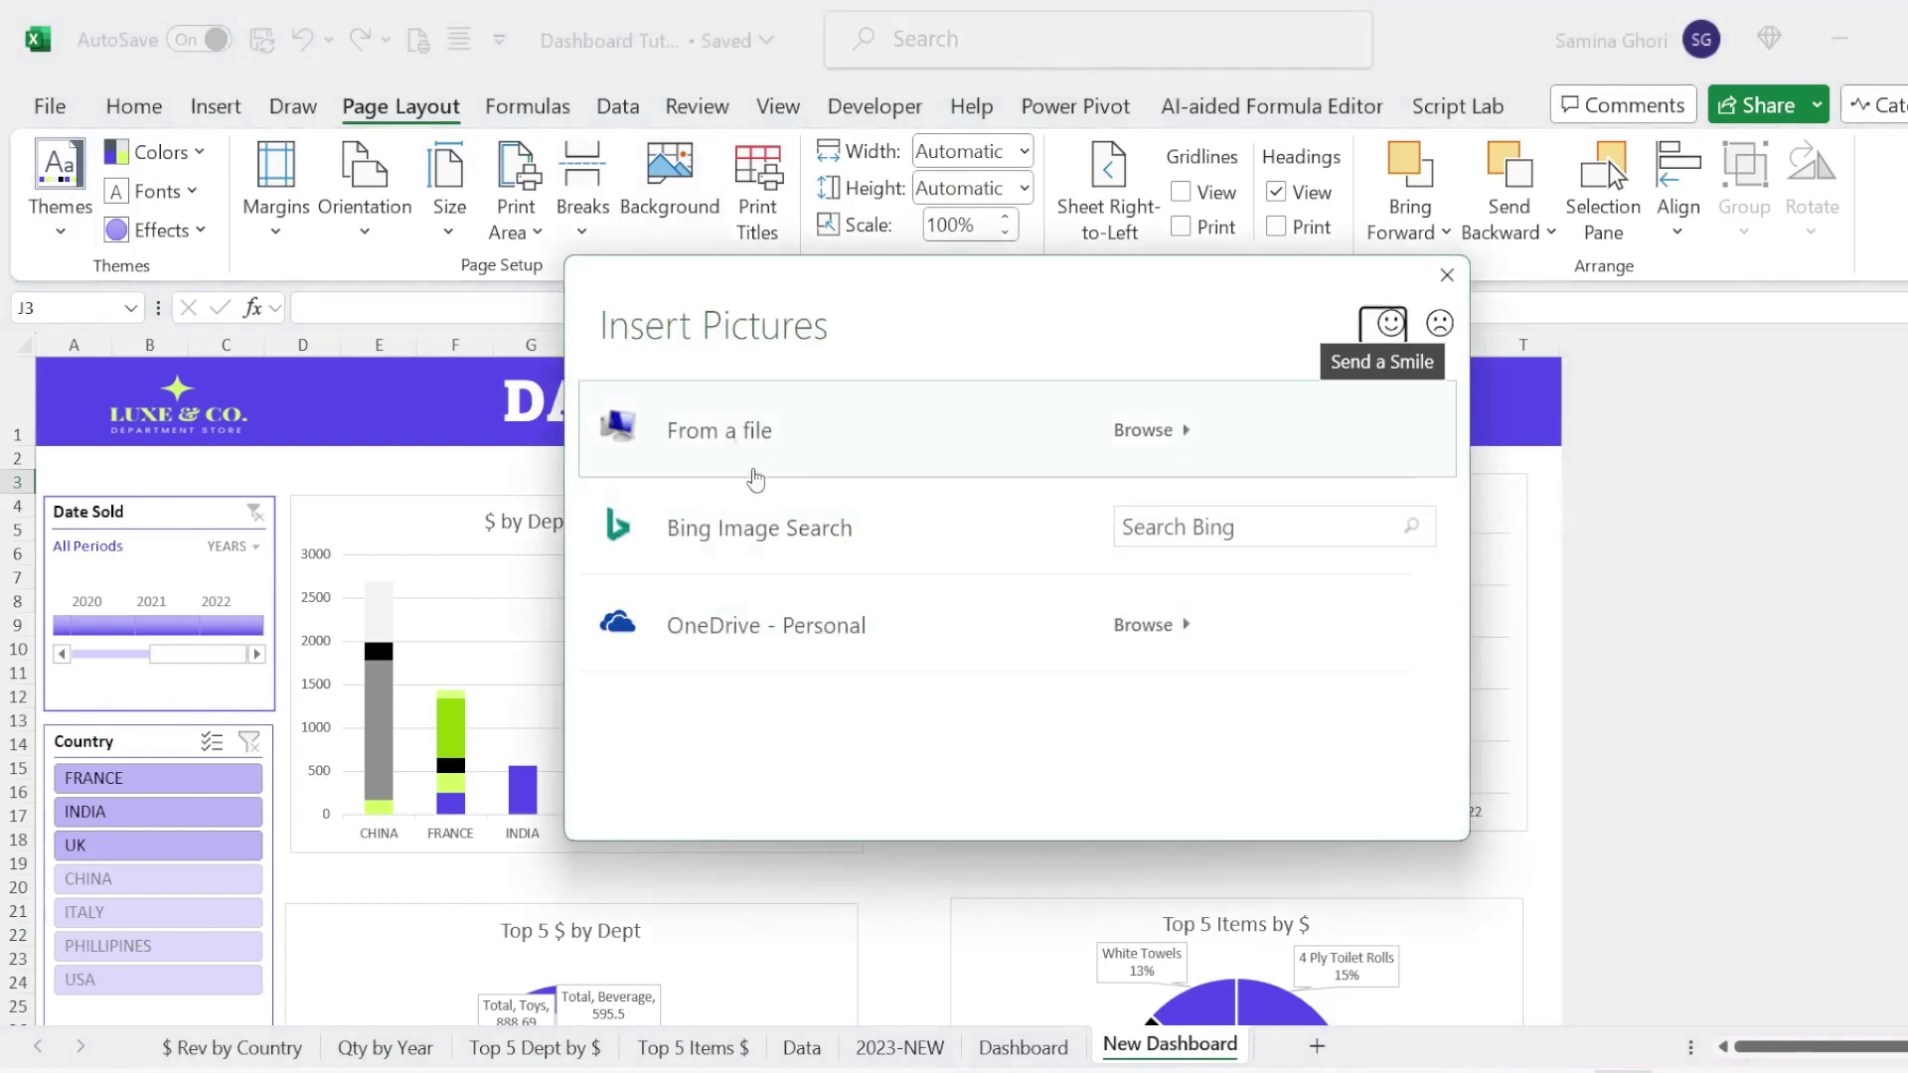
left_click(792, 431)
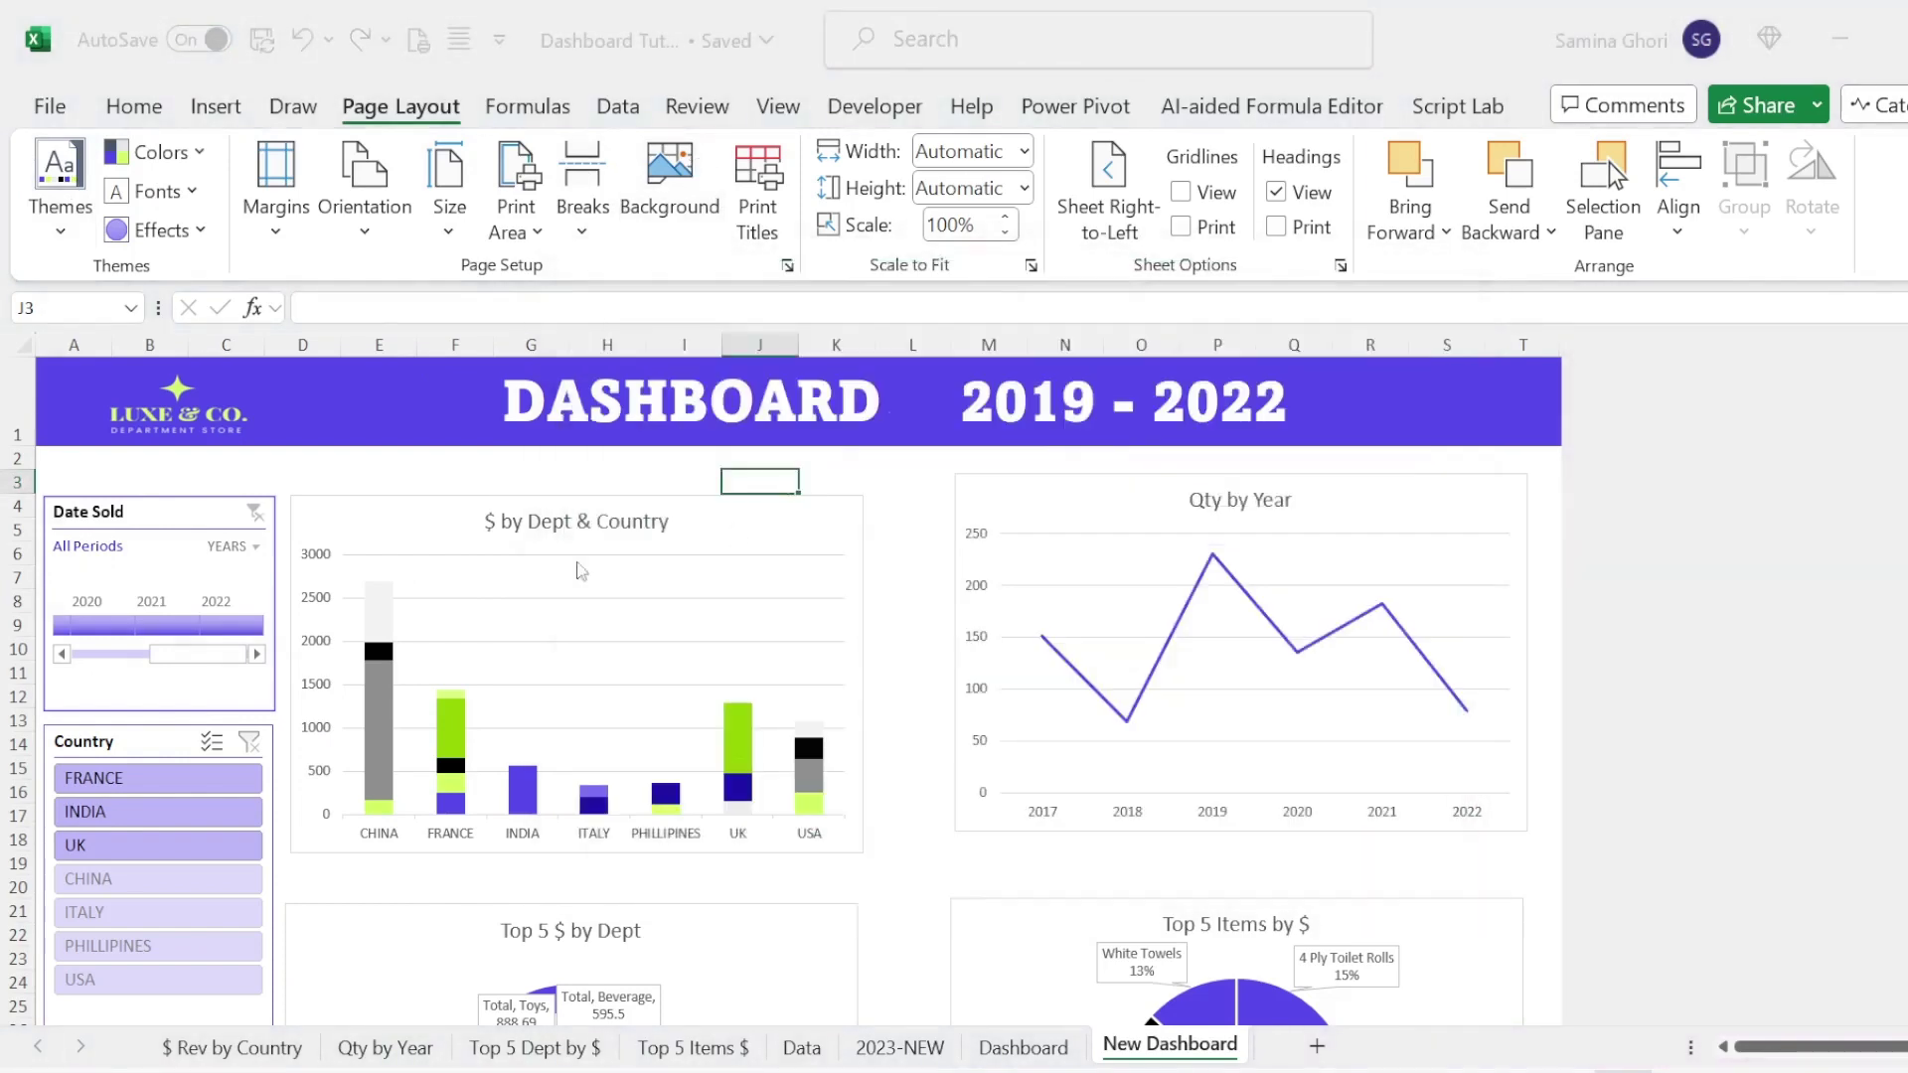
left_click(617, 232)
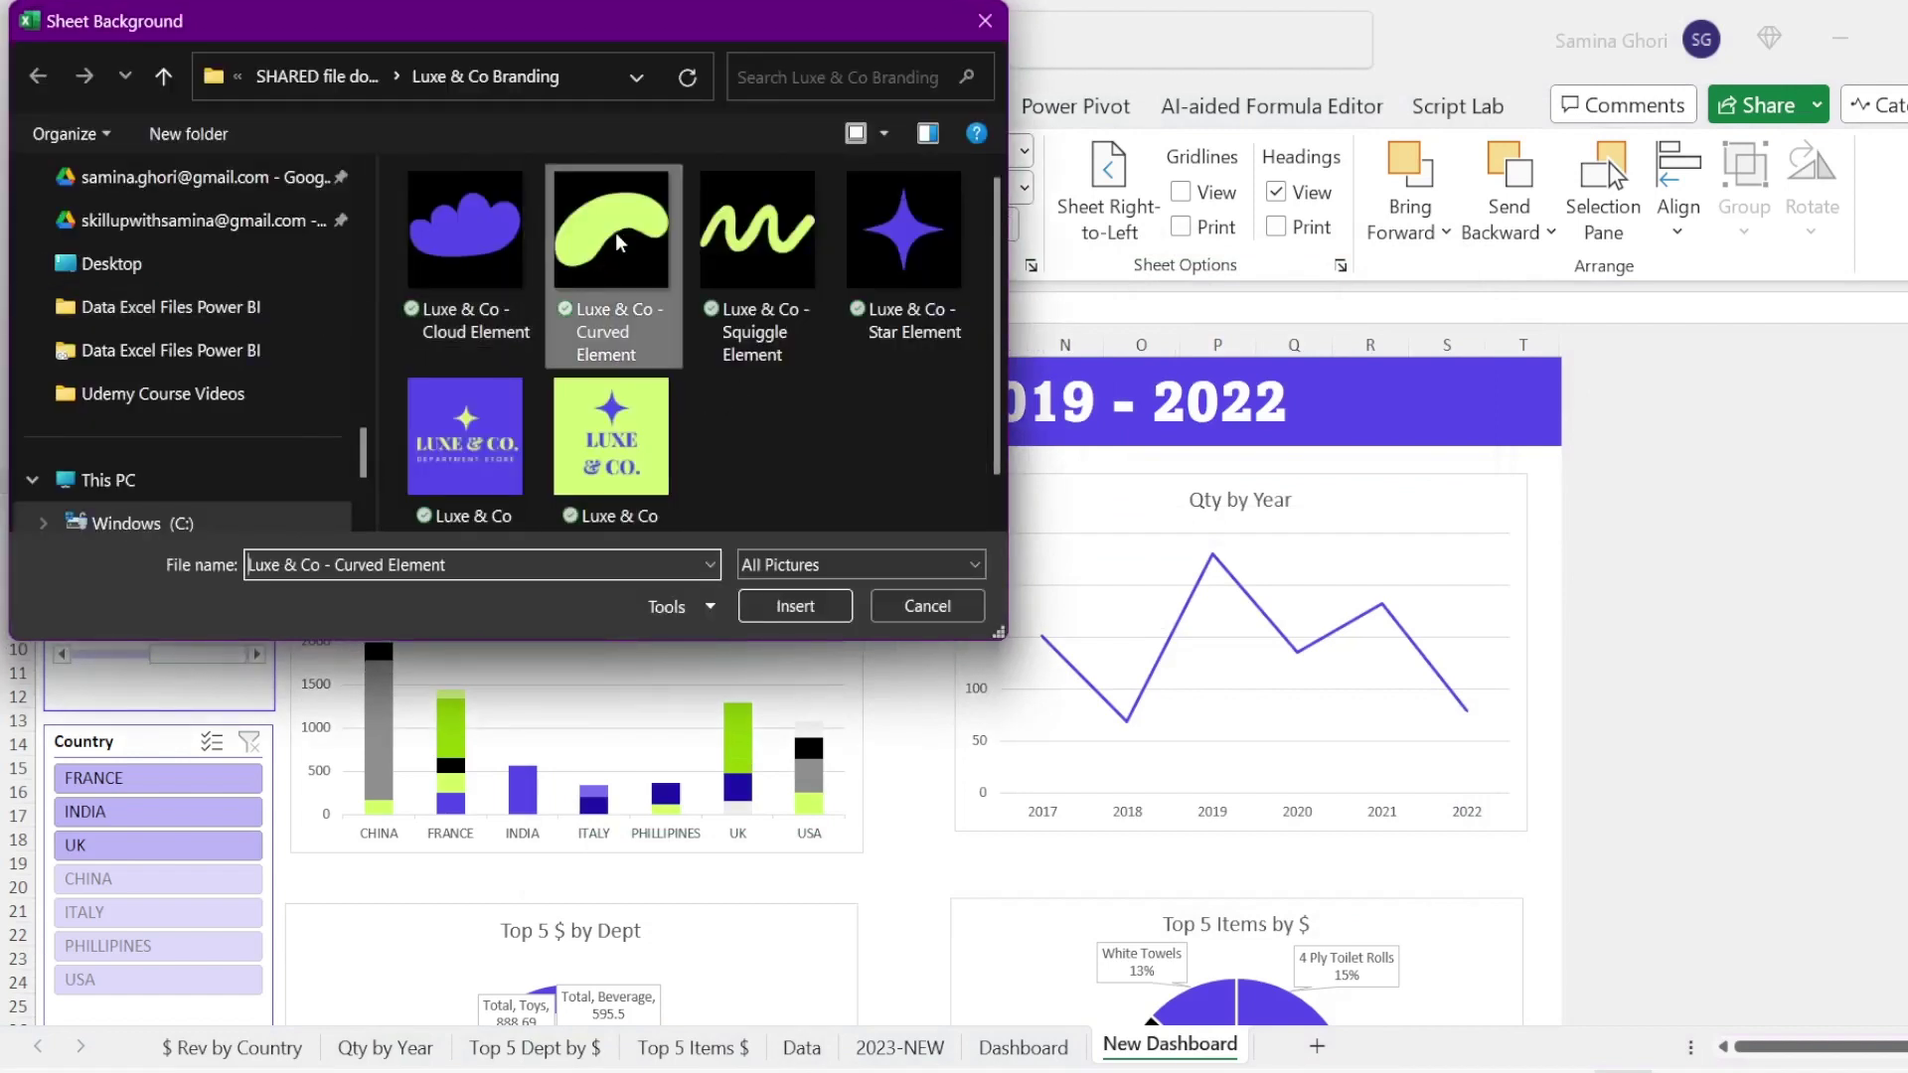
left_click(797, 608)
scroll(1627, 718, "down", 5)
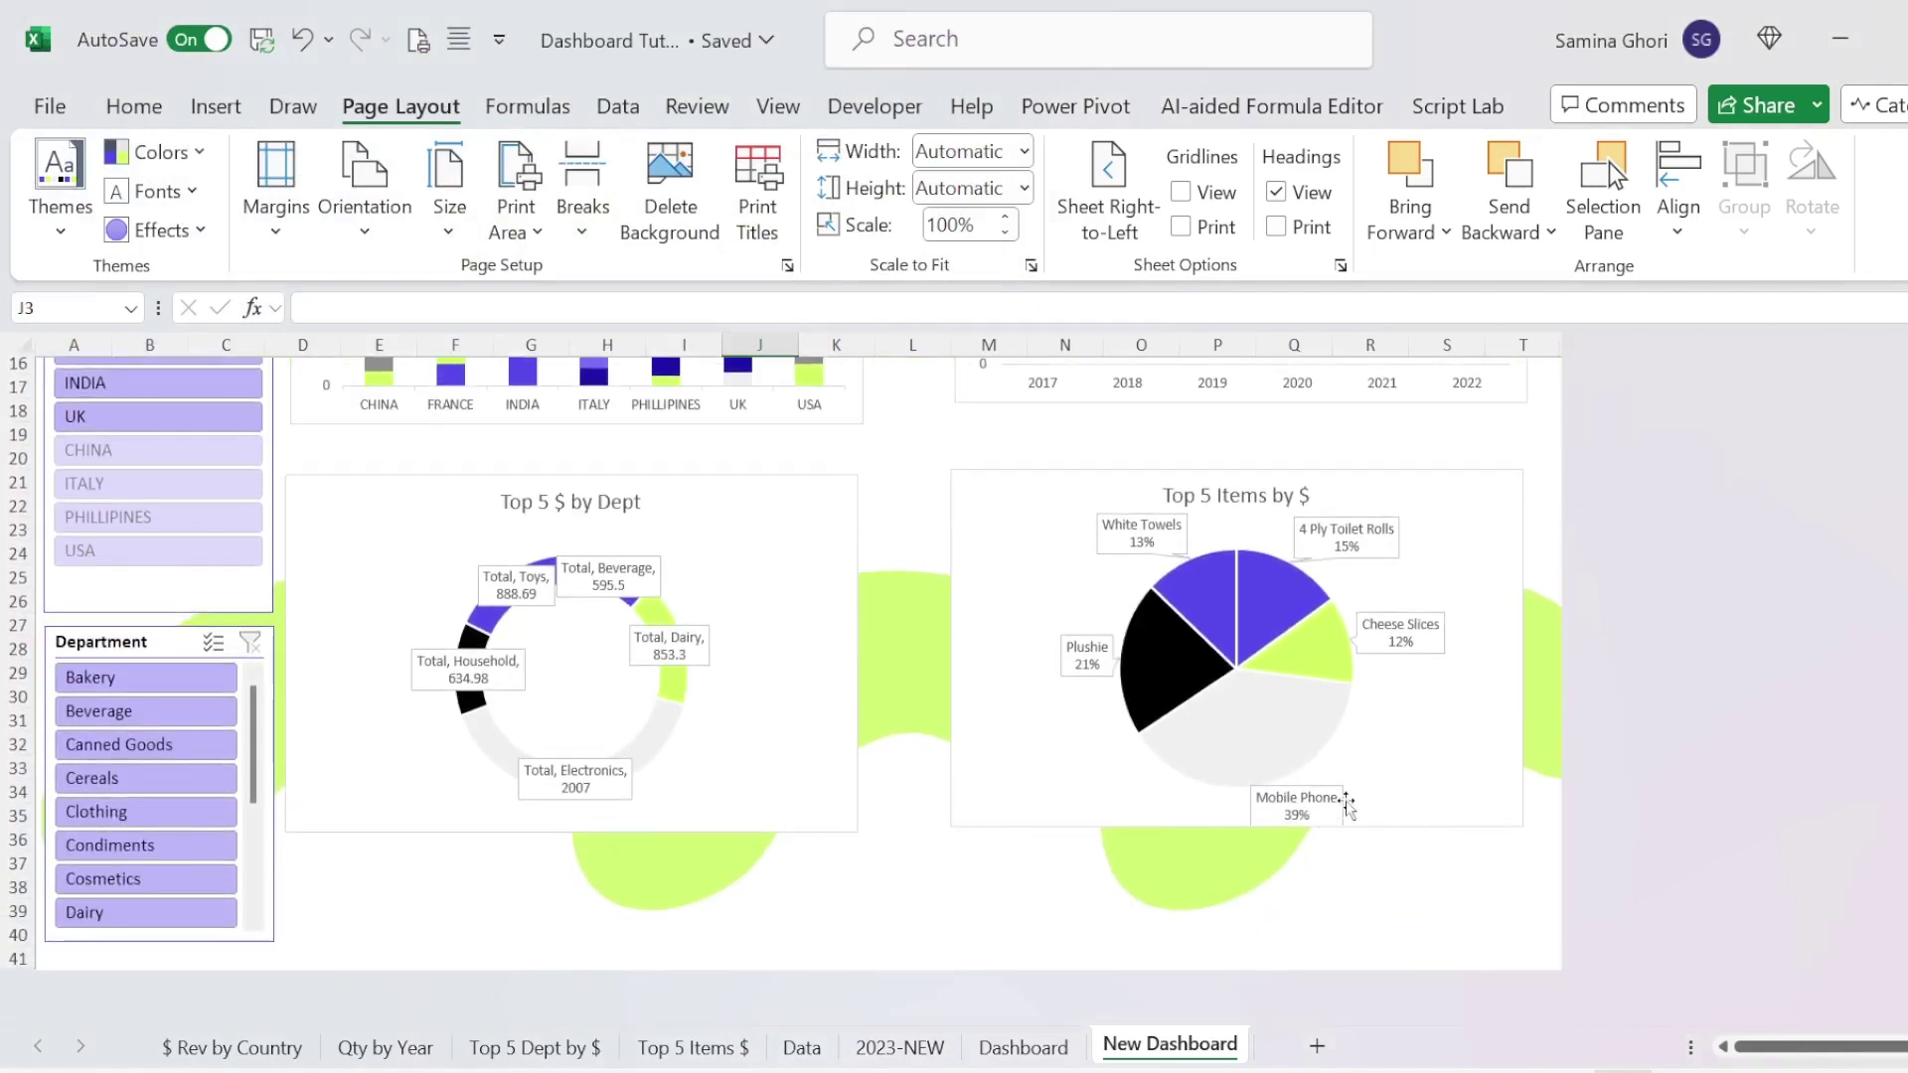
scroll(1534, 776, "up", 5)
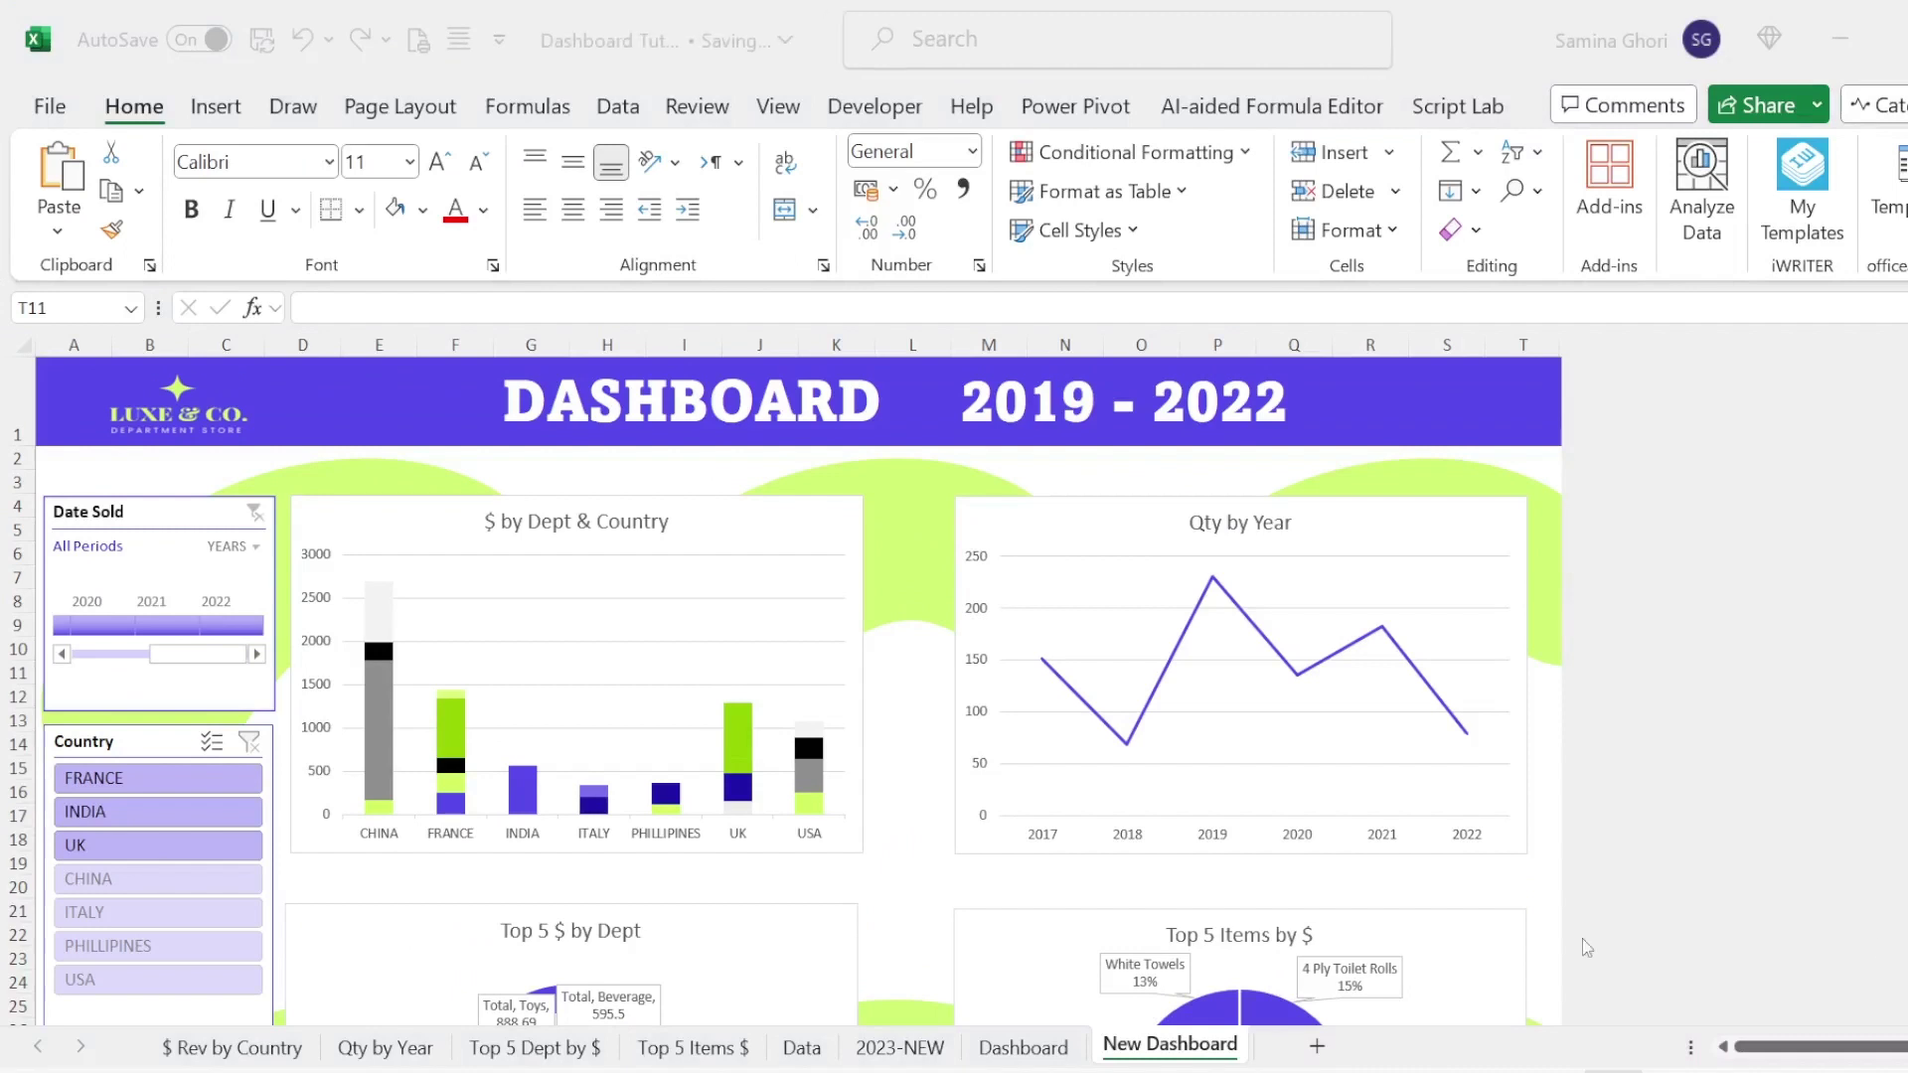
Step: Copy the 2023 sales records in A2:G13 of the 2023-NEW sheet and append them to the Data sheet's table from A102
left_click(905, 1055)
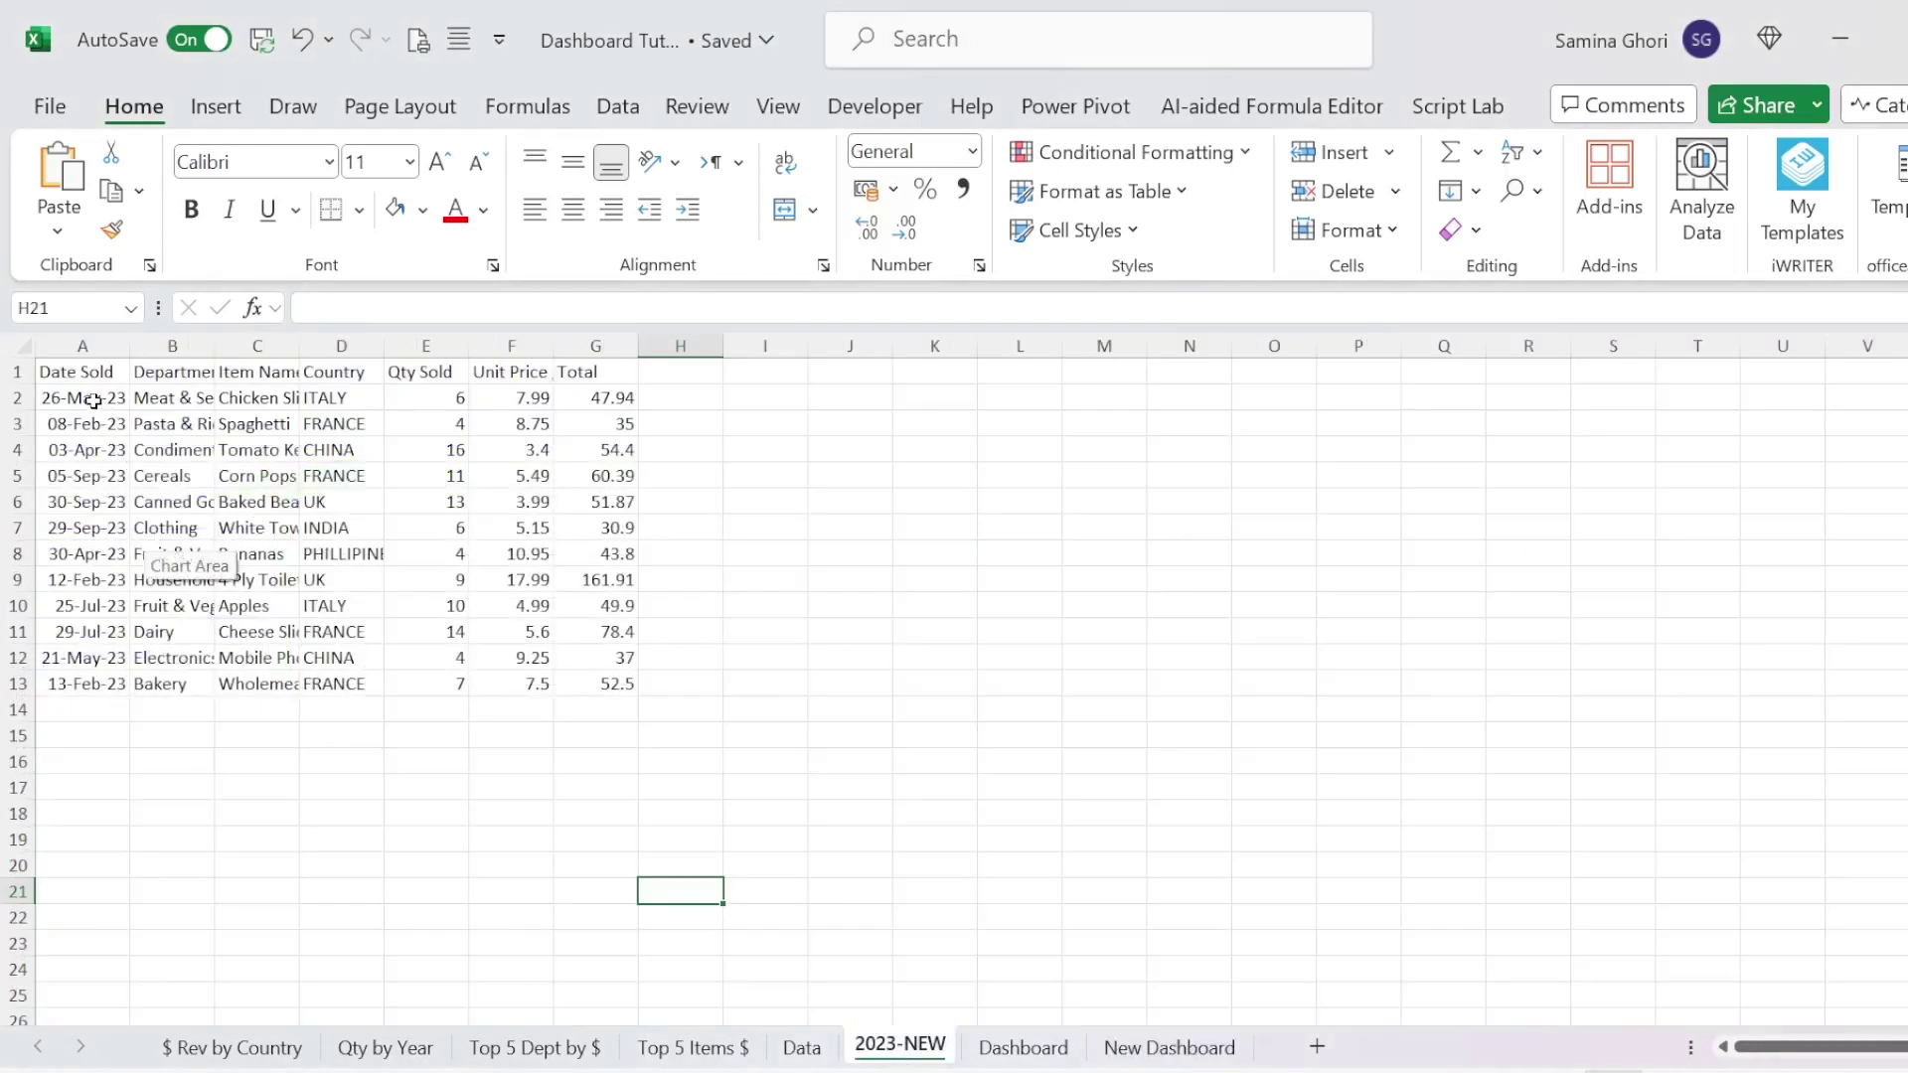
left_click_drag(93, 401, 631, 673)
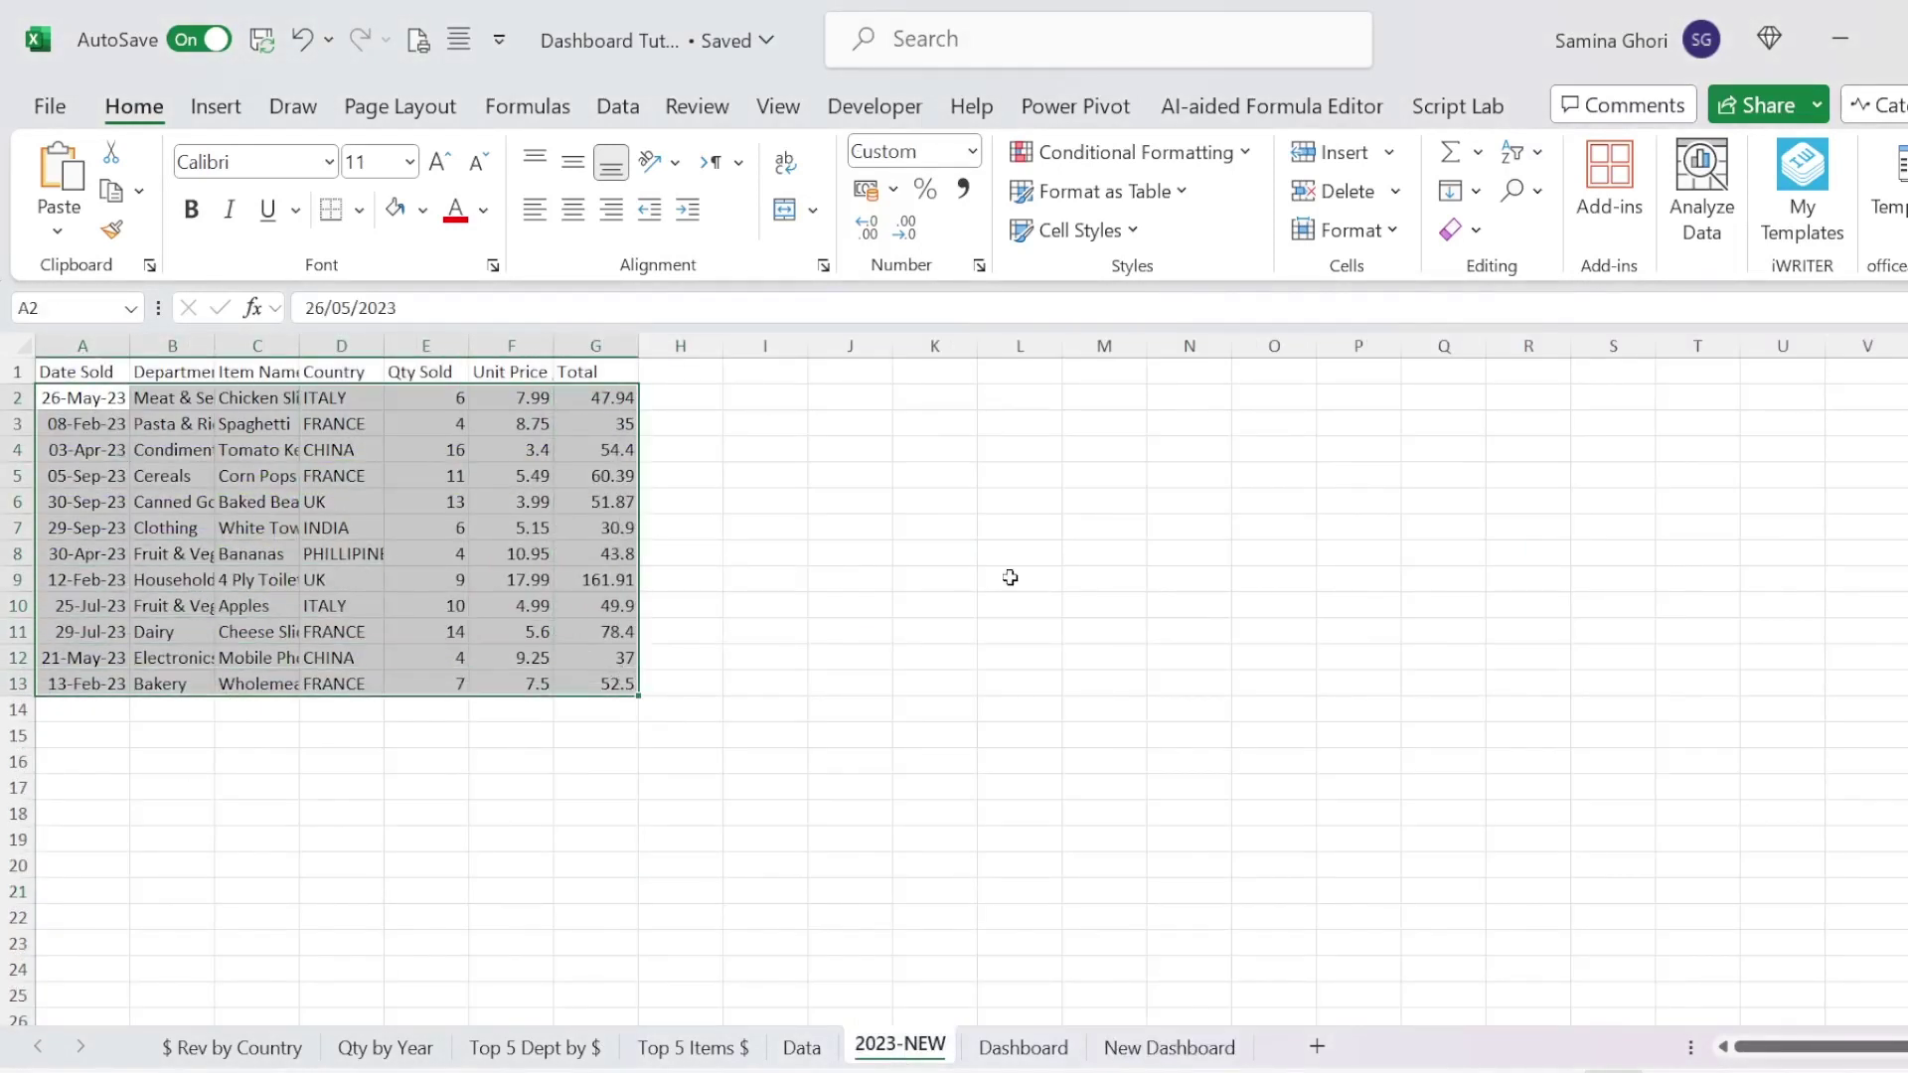
key("ctrl+c")
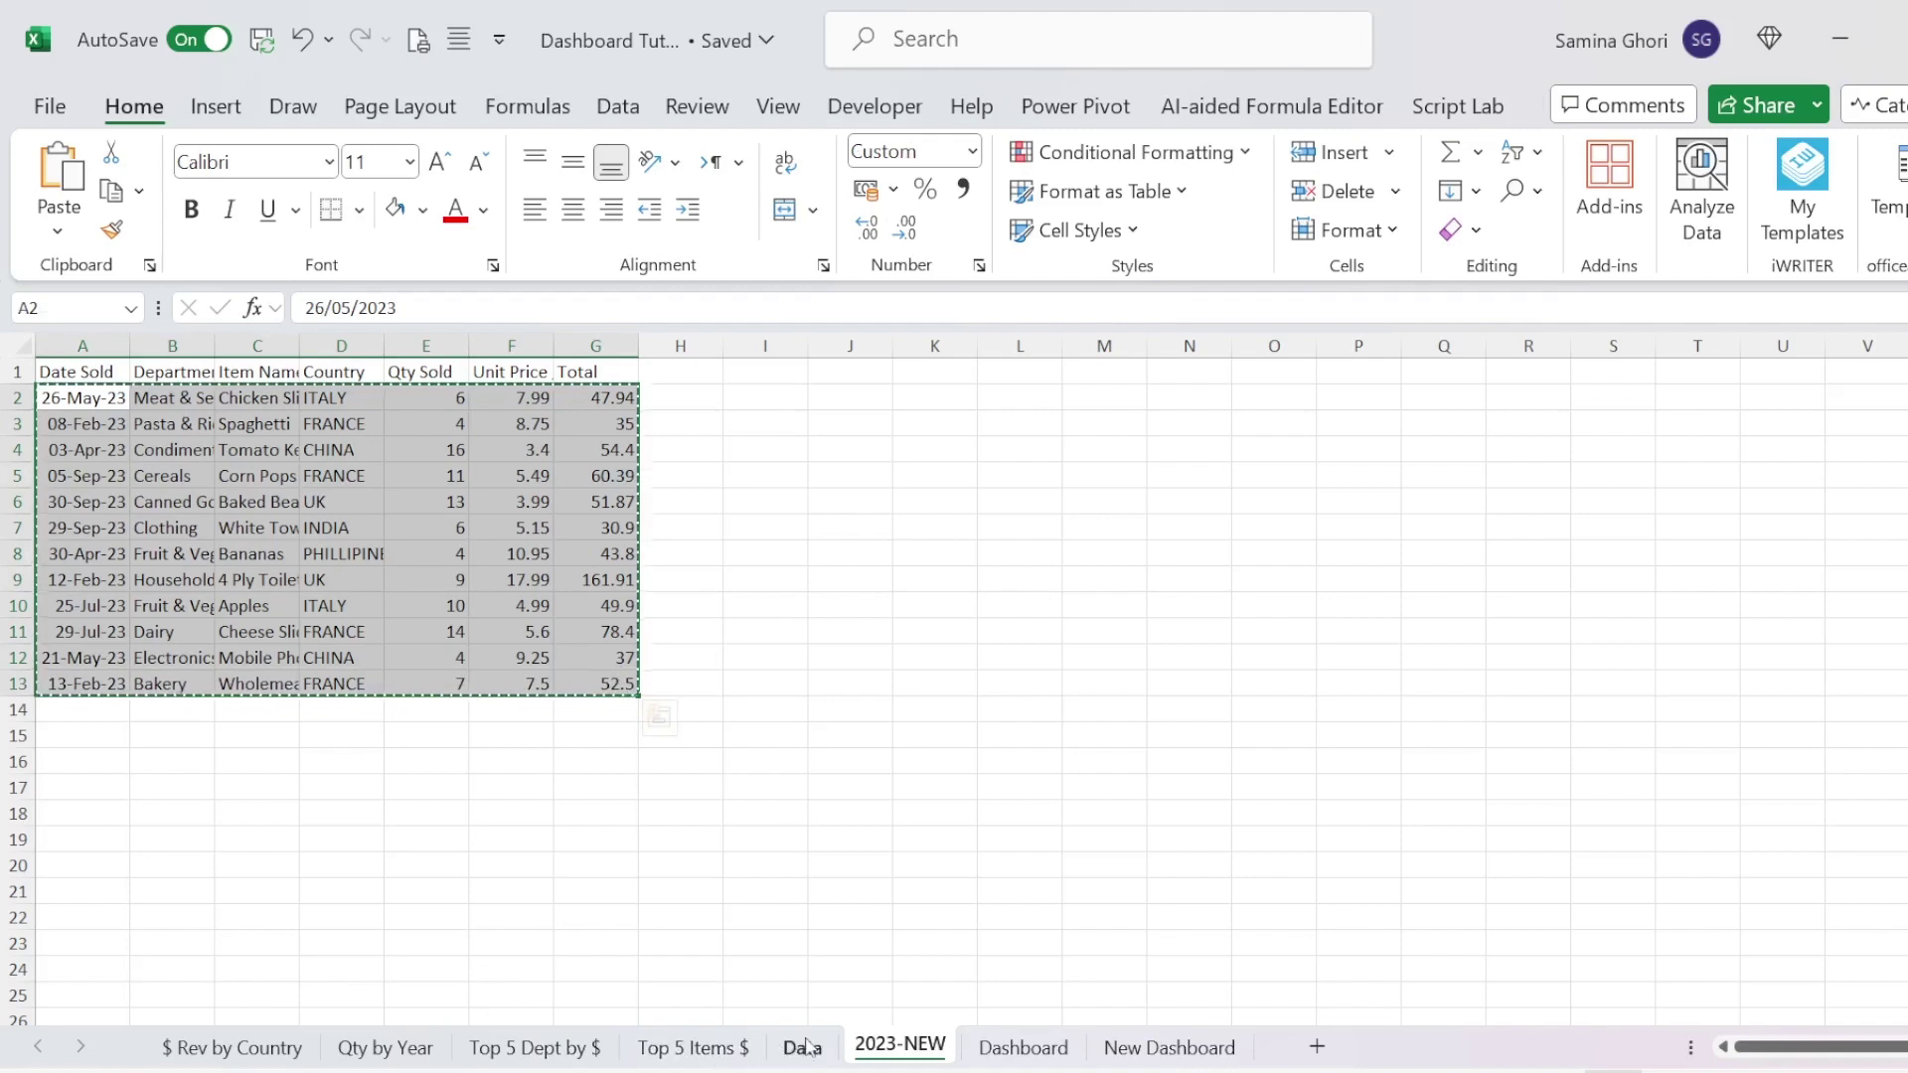
left_click(804, 1049)
scroll(107, 733, "down", 2)
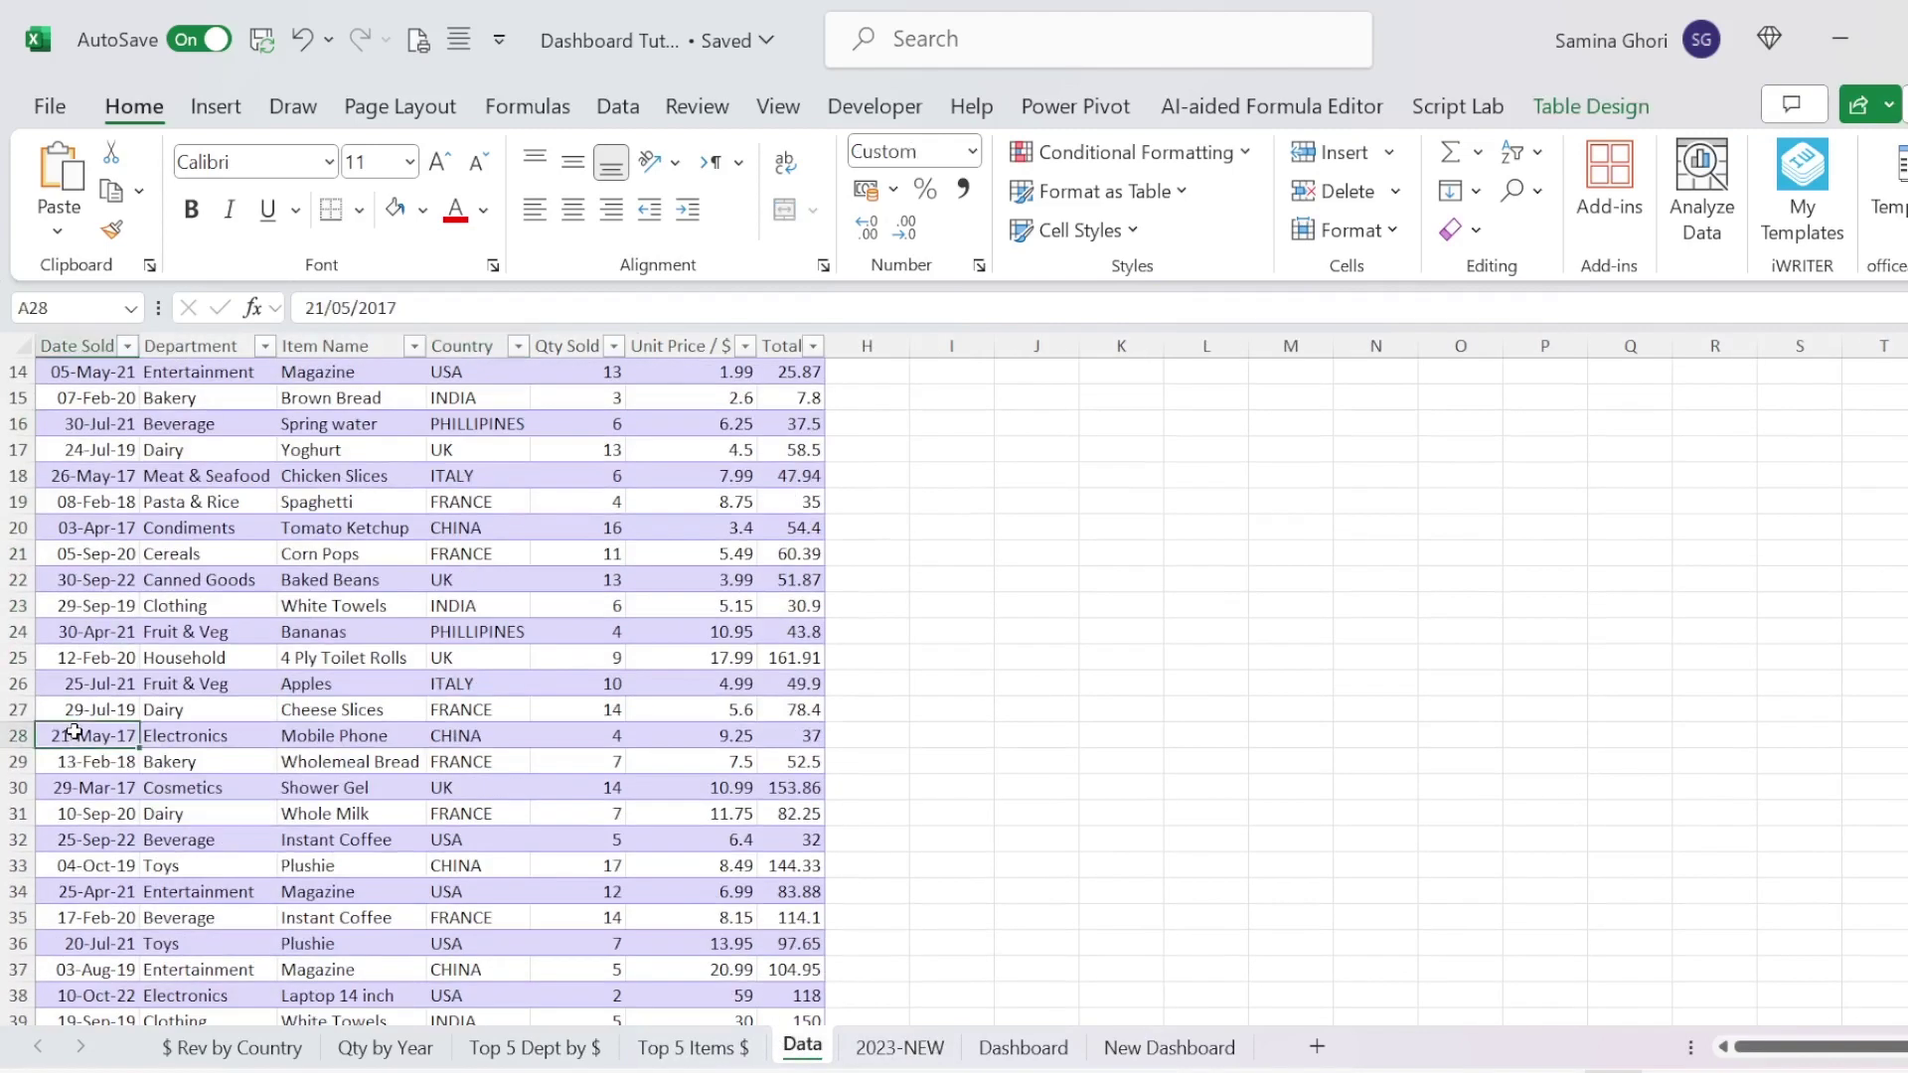
key("ctrl+Down")
scroll(169, 826, "down", 3)
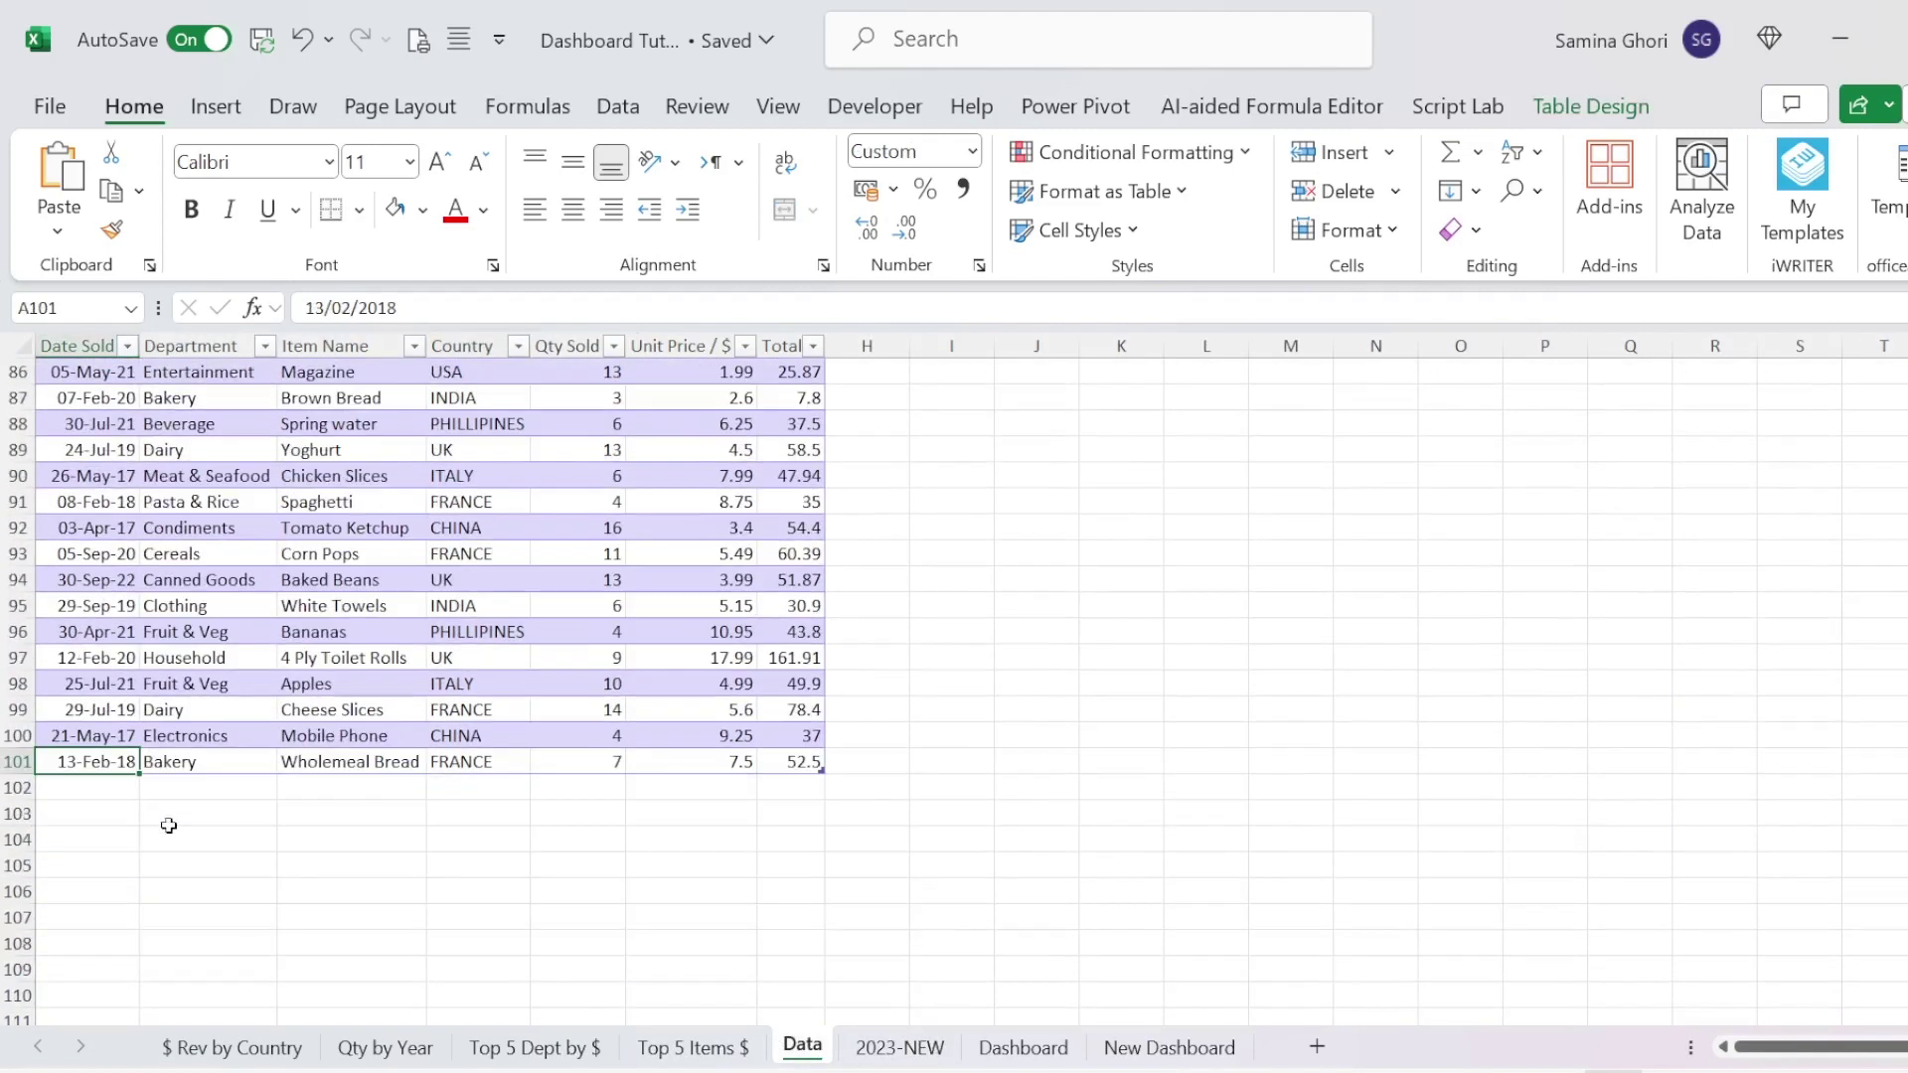
key("Down")
key("ctrl+v")
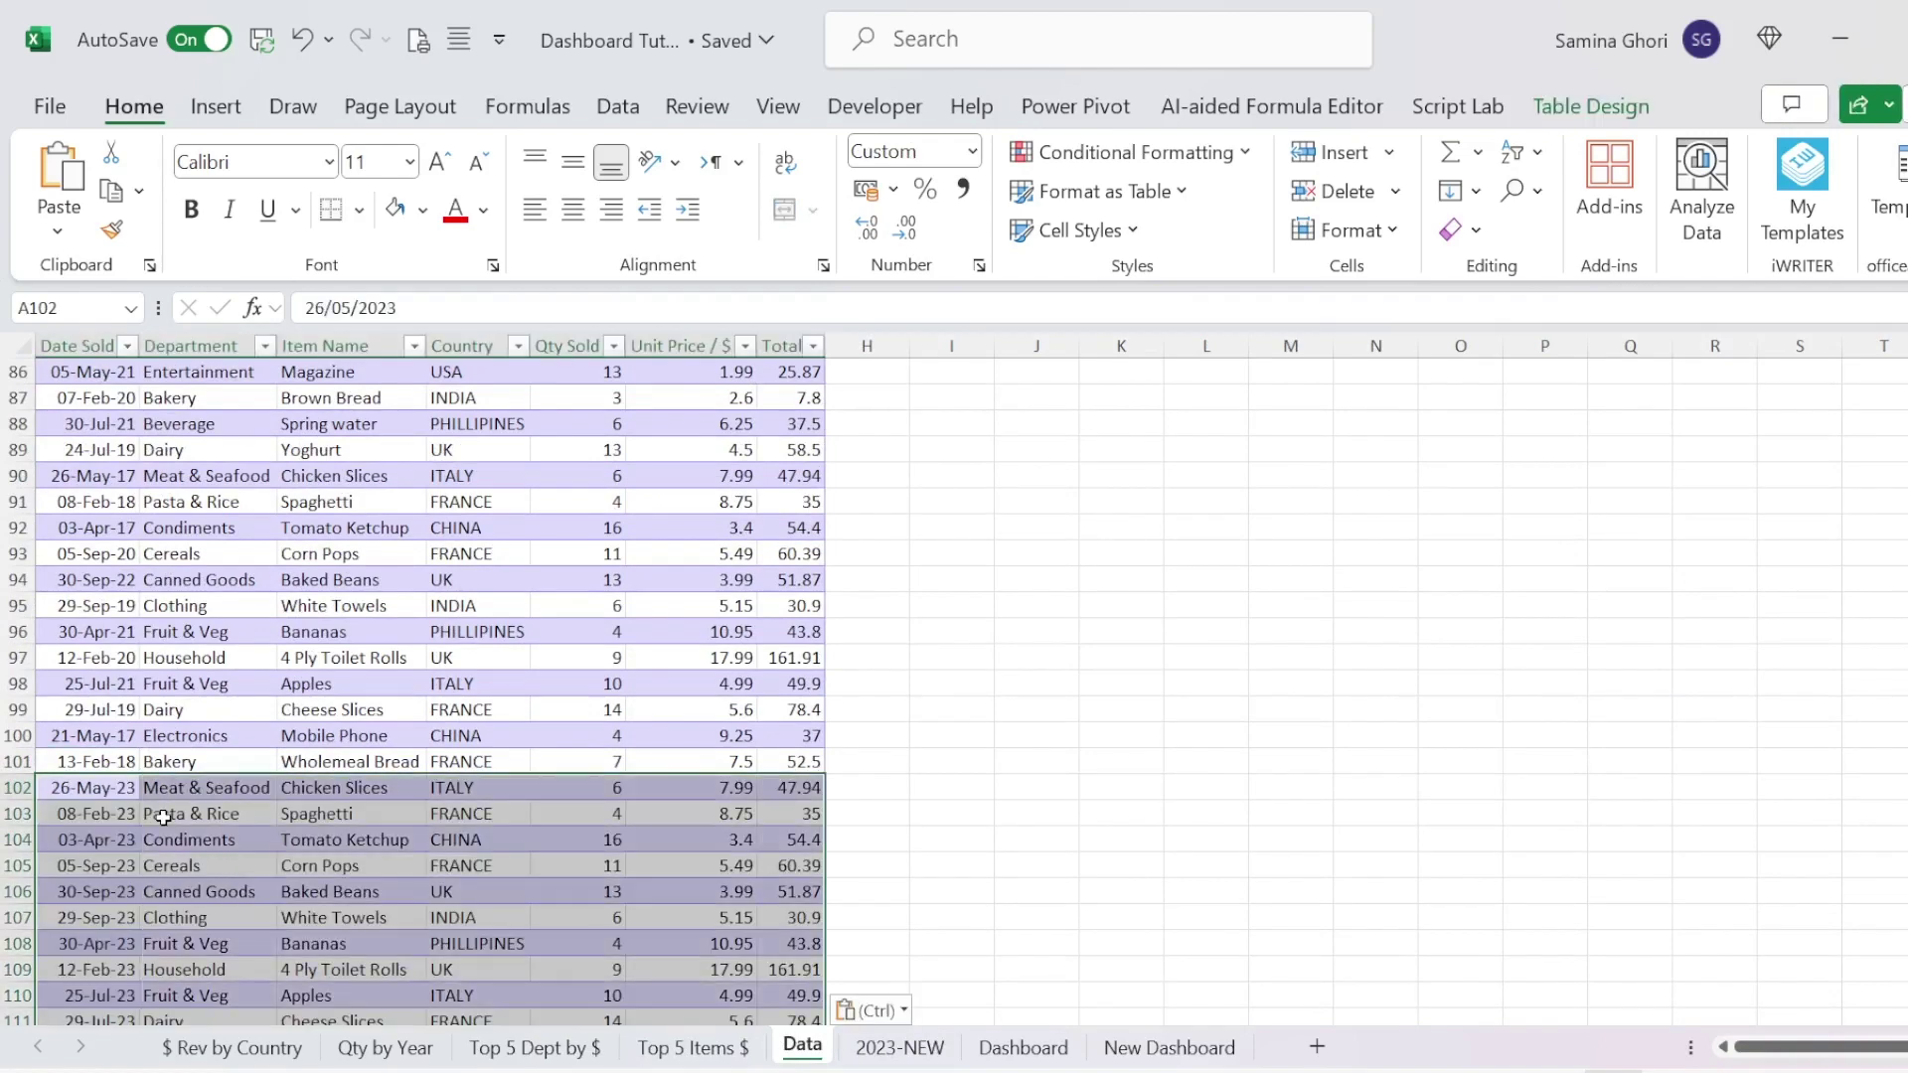
scroll(163, 817, "down", 4)
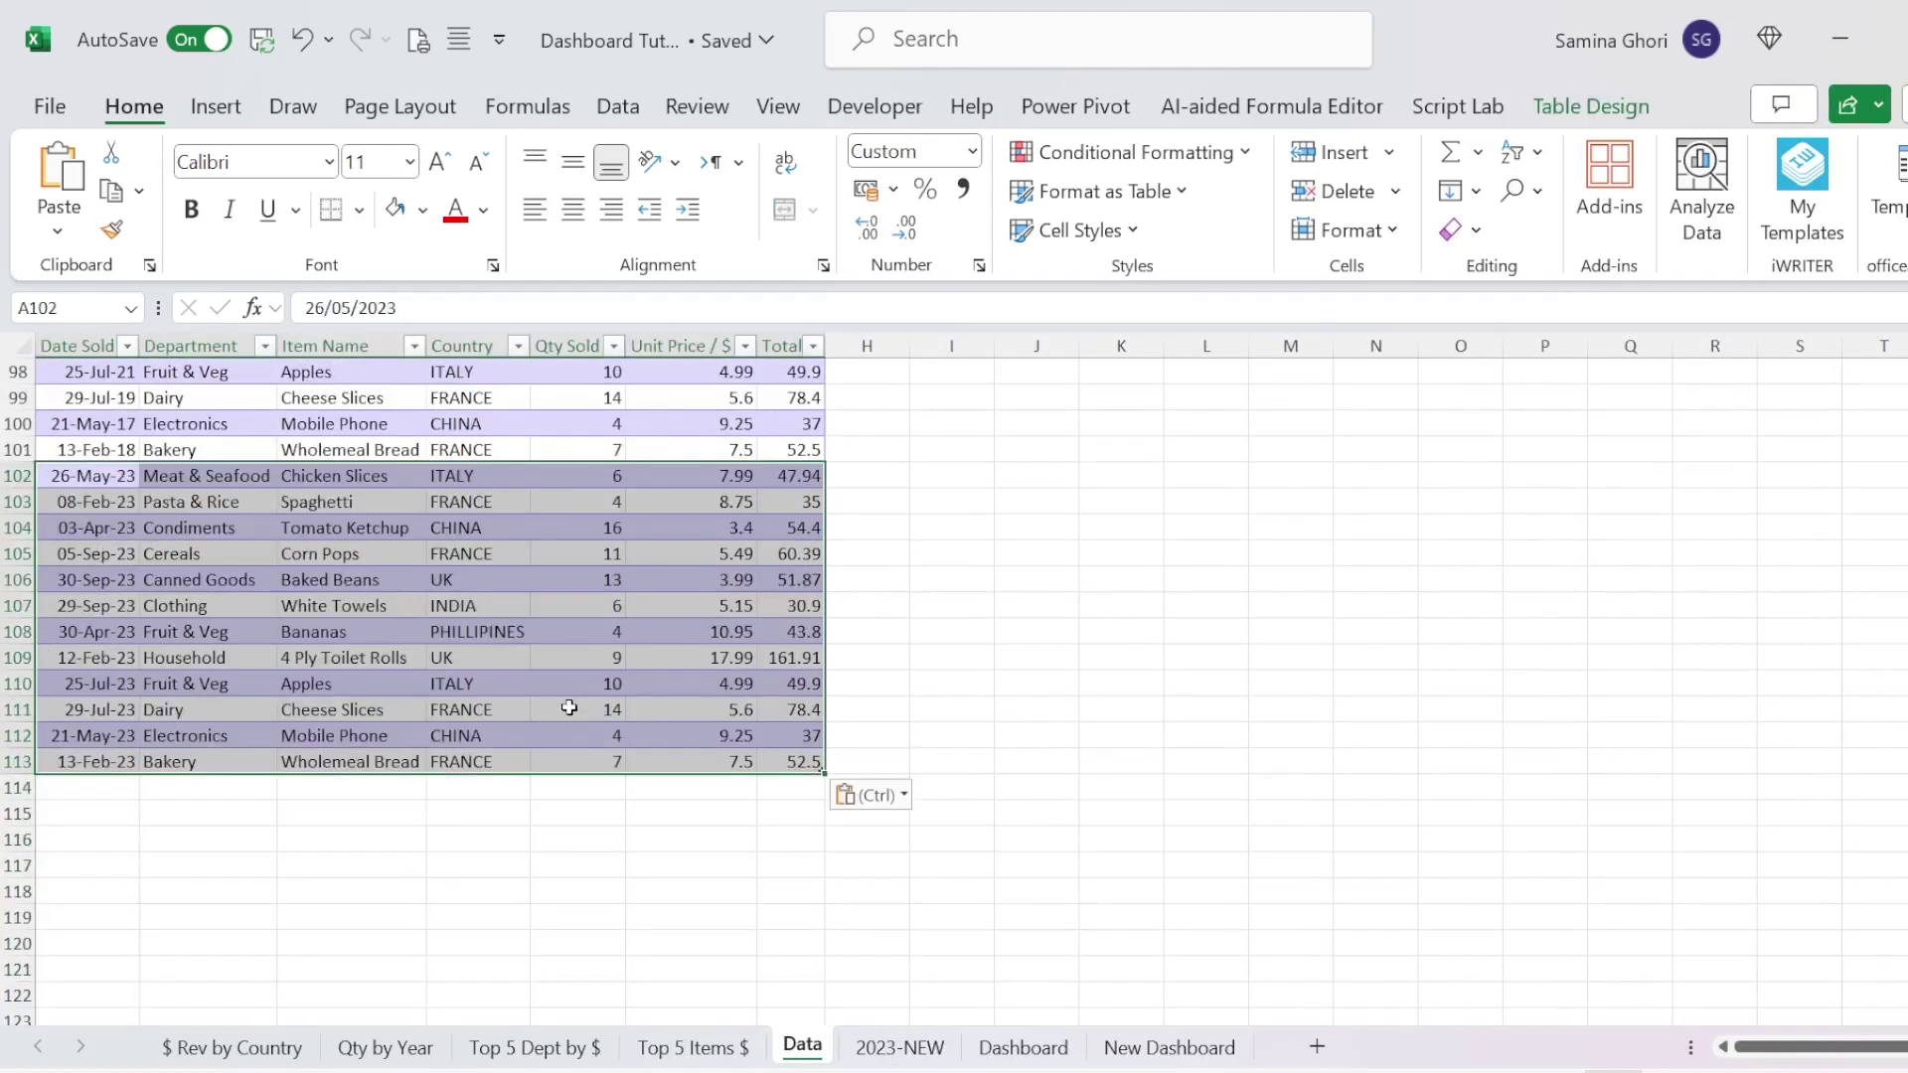
Step: Refresh the pivot tables on the $ Rev by Country and Qty by Year sheets
left_click(233, 1048)
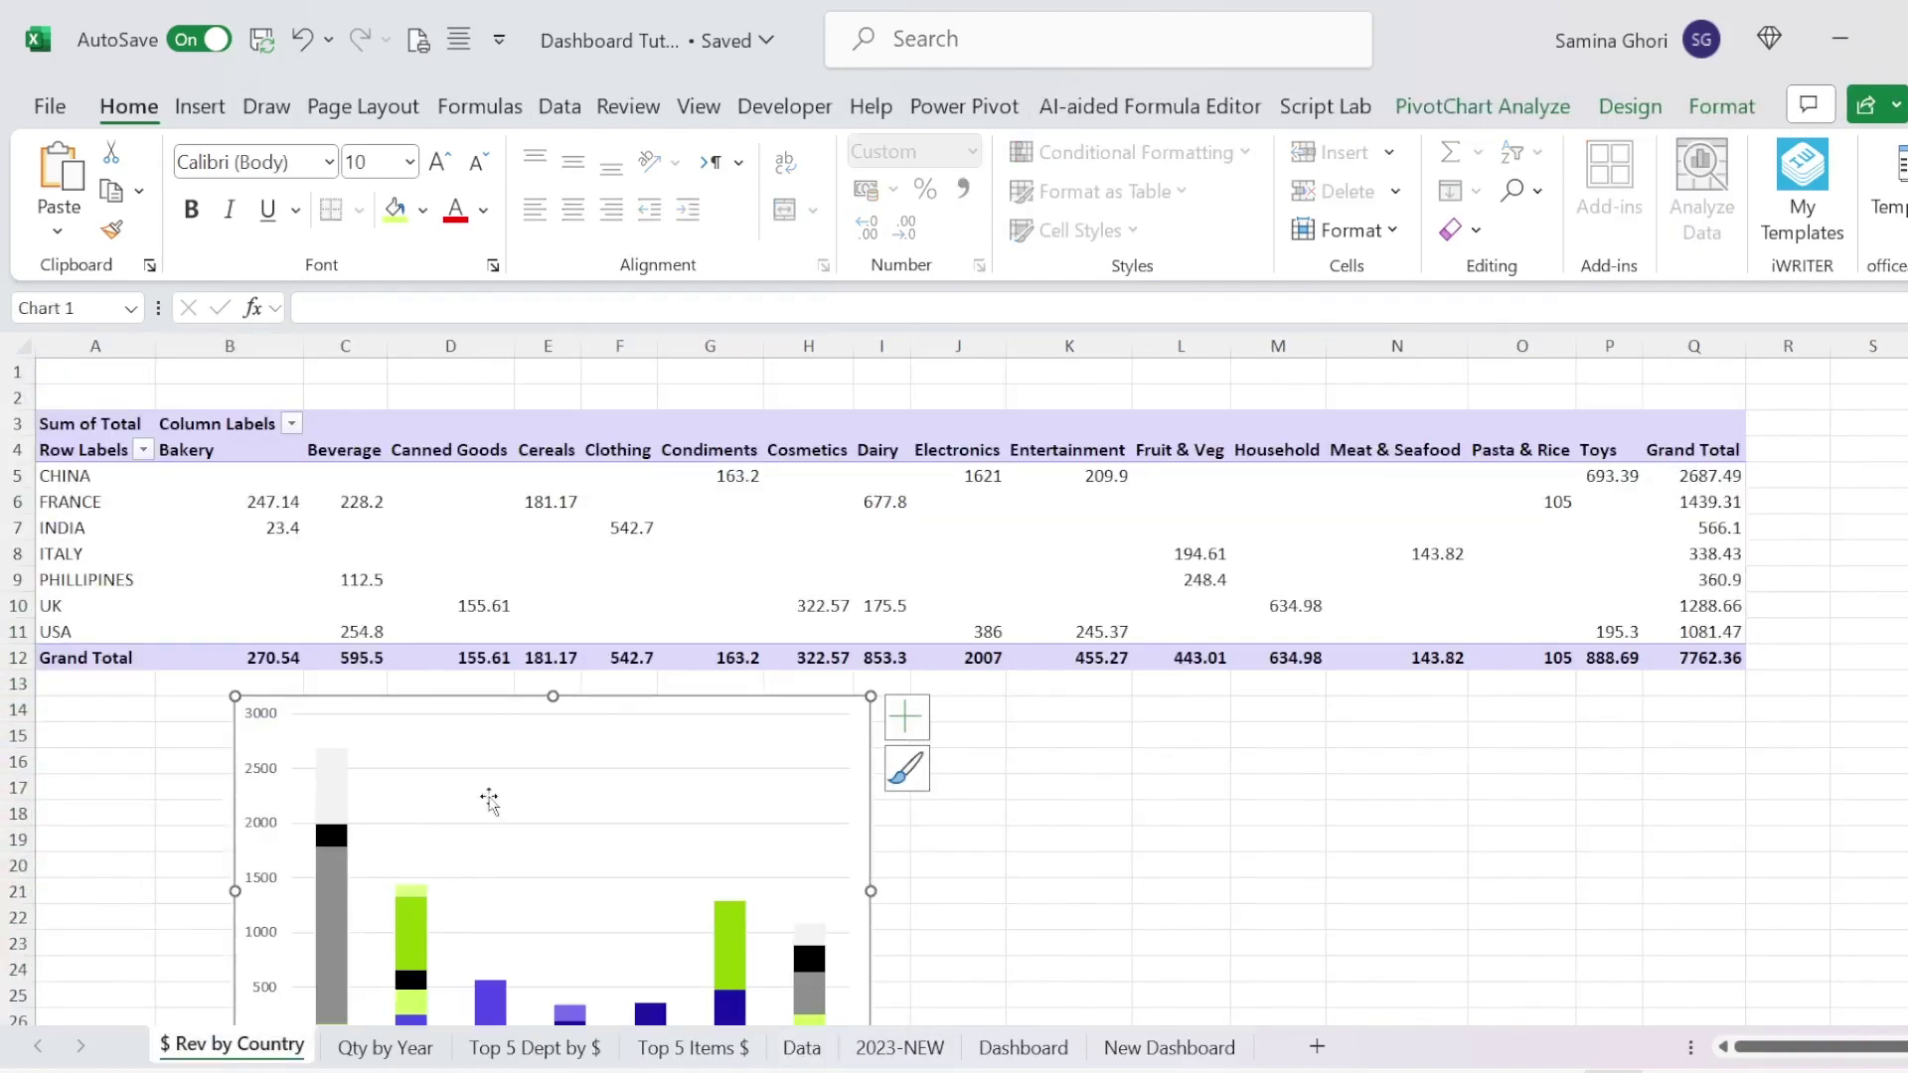
right_click(499, 578)
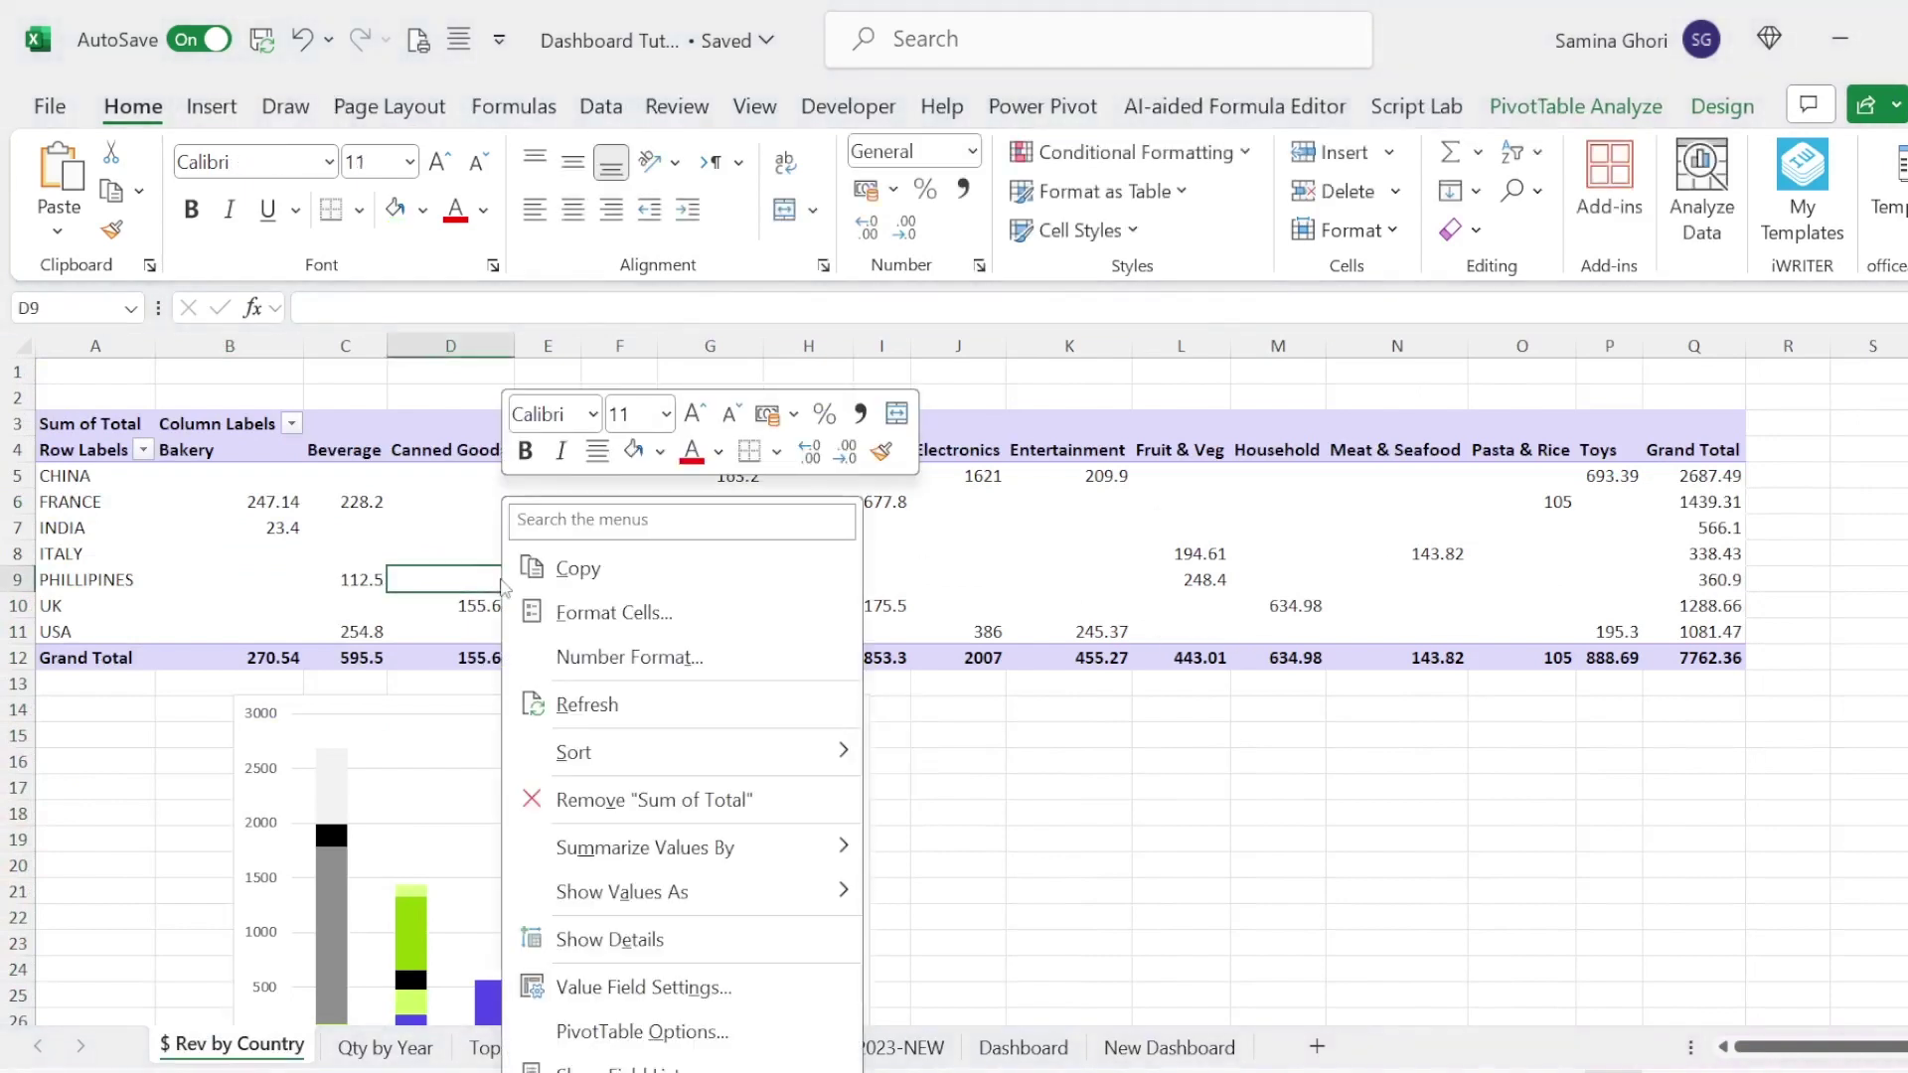
left_click(596, 701)
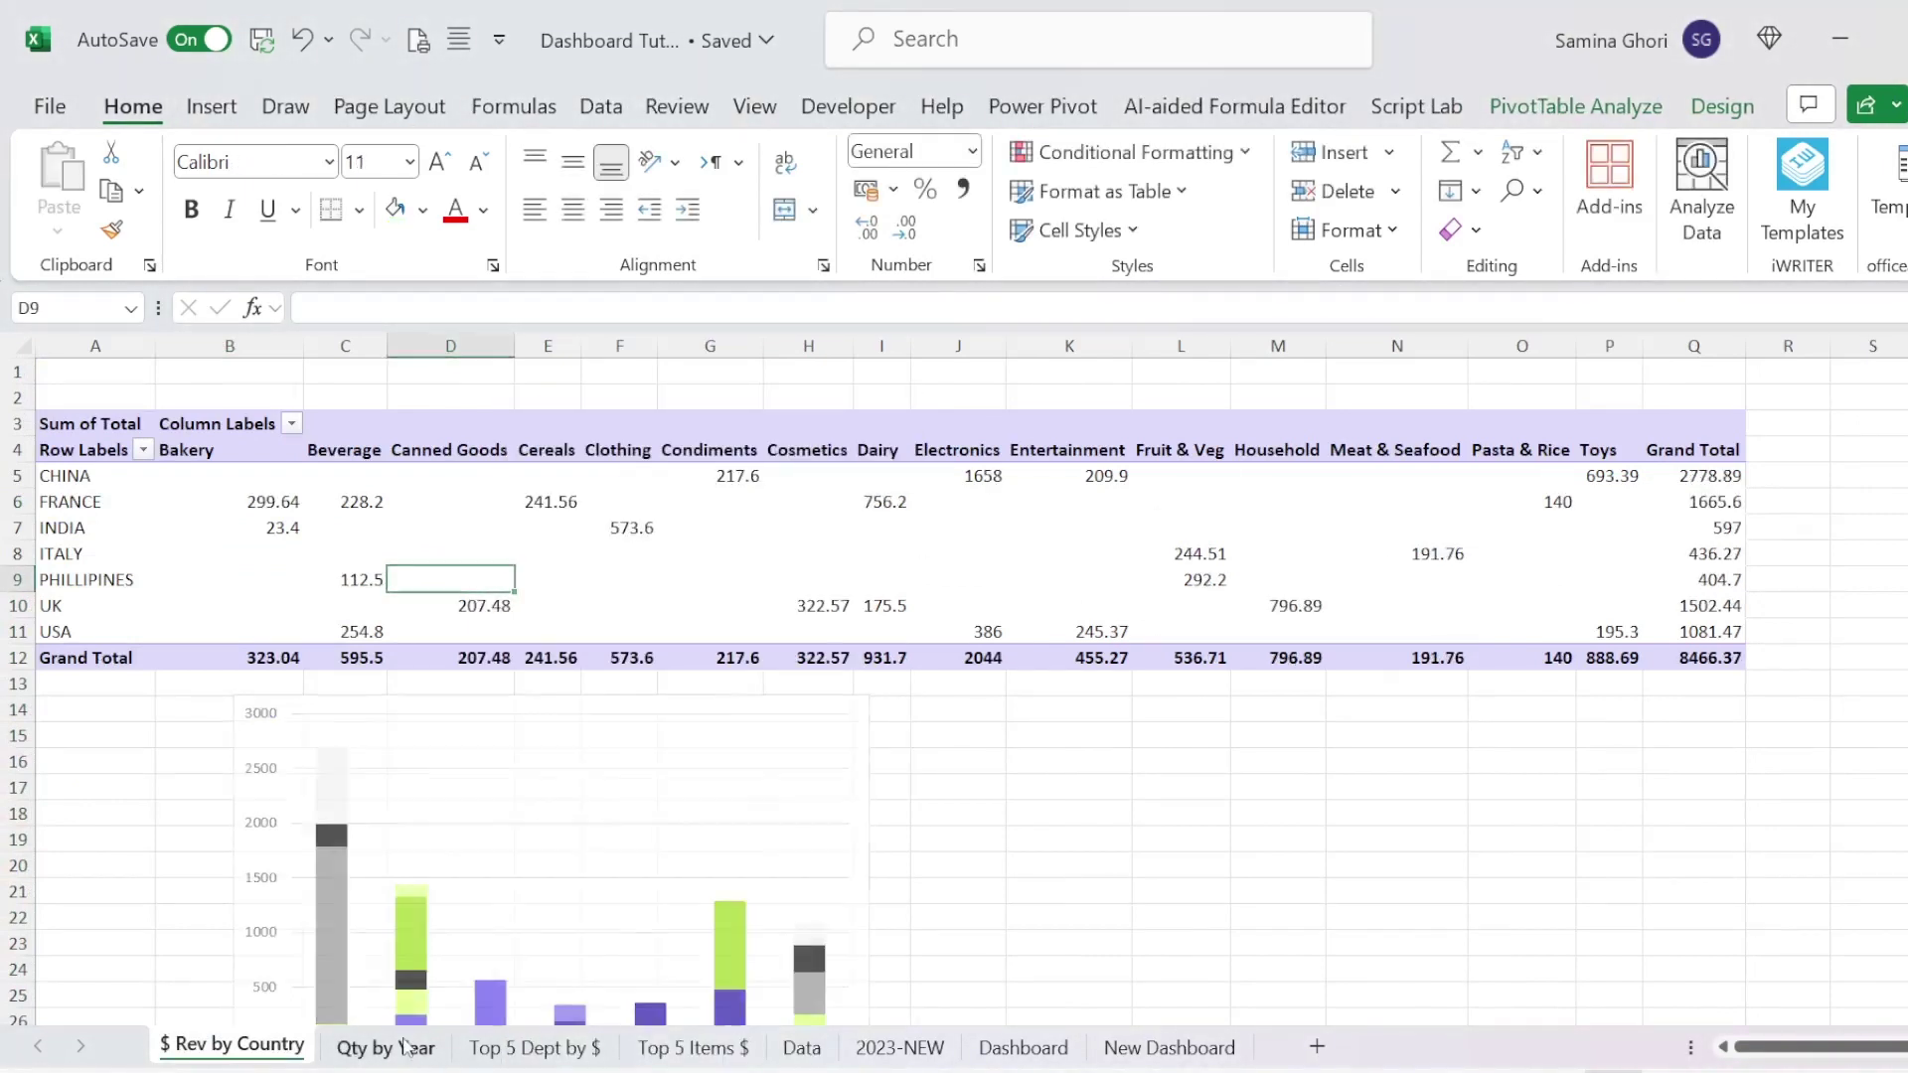
left_click(407, 1045)
left_click(196, 479)
right_click(198, 483)
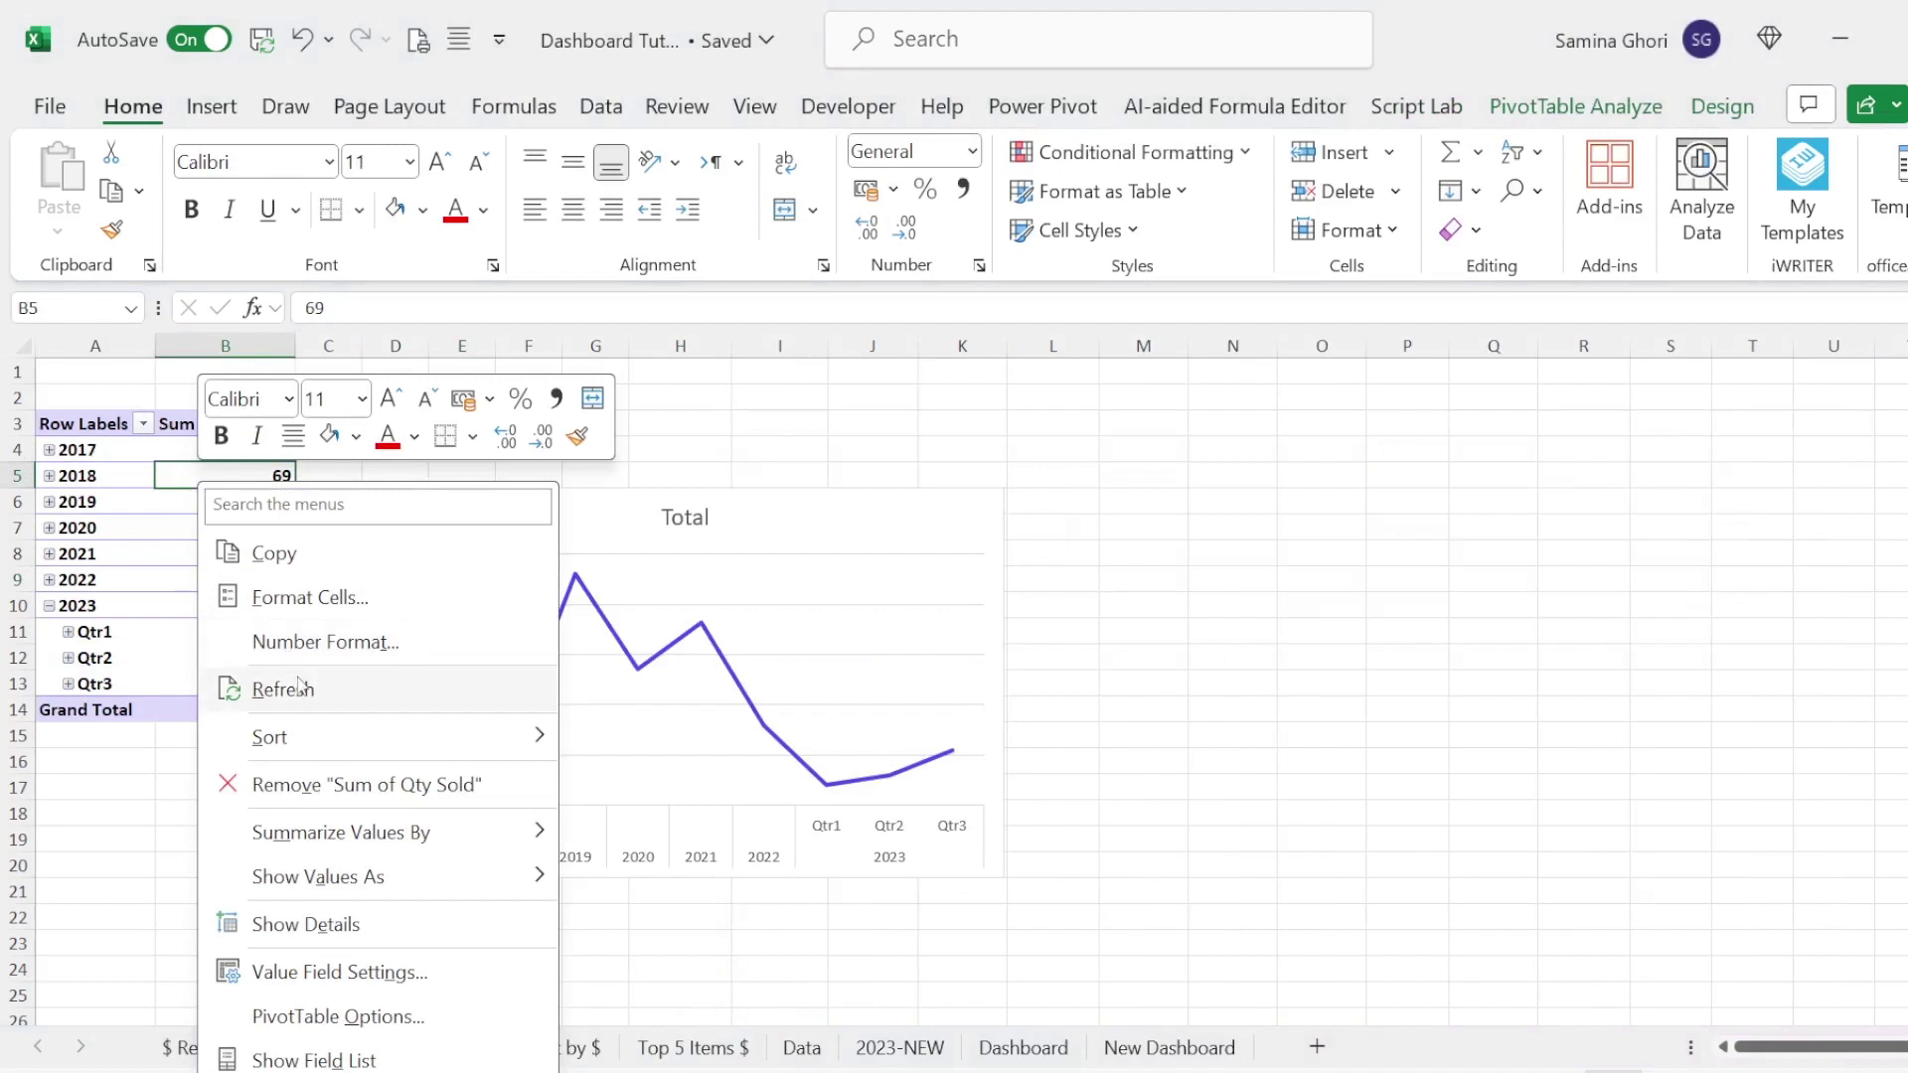
left_click(298, 687)
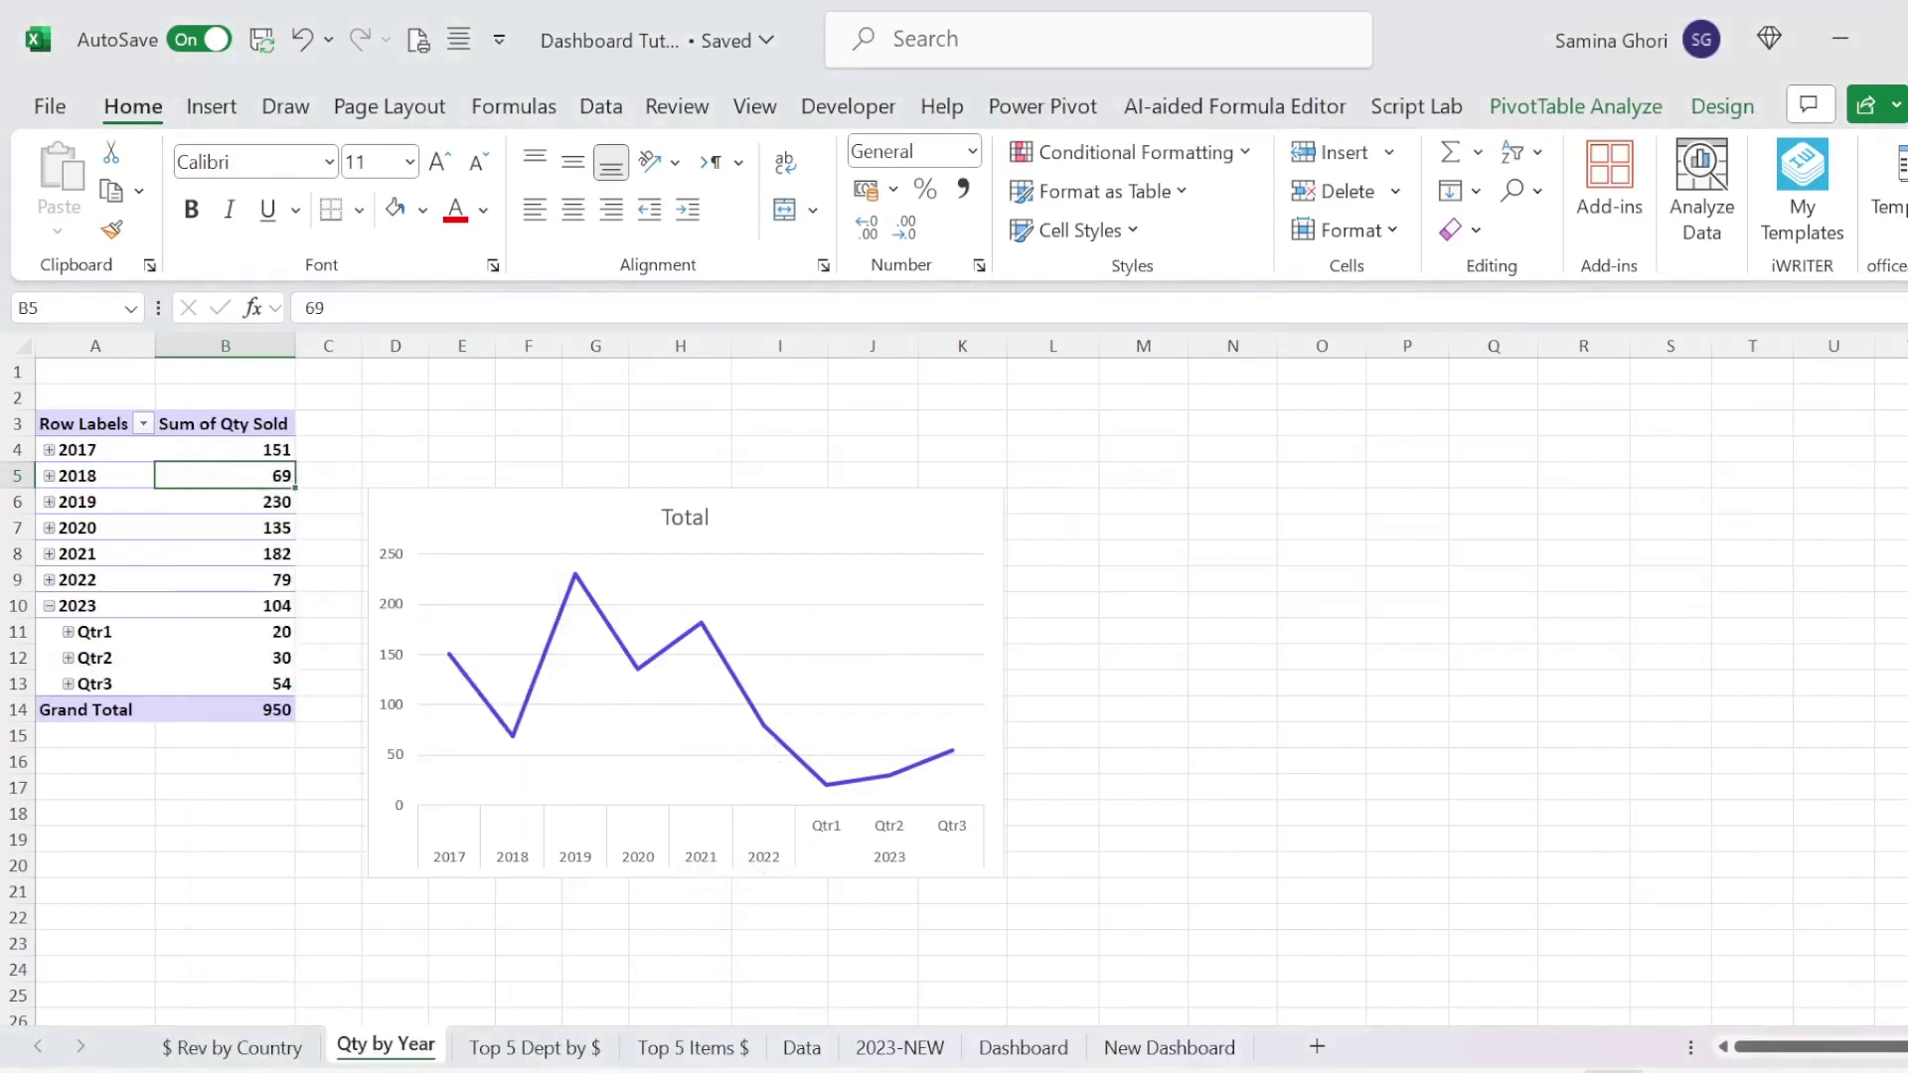
Step: Refresh the pivot tables on the Top 5 Dept by $ and Top 5 Items $ sheets
left_click(579, 1048)
right_click(176, 505)
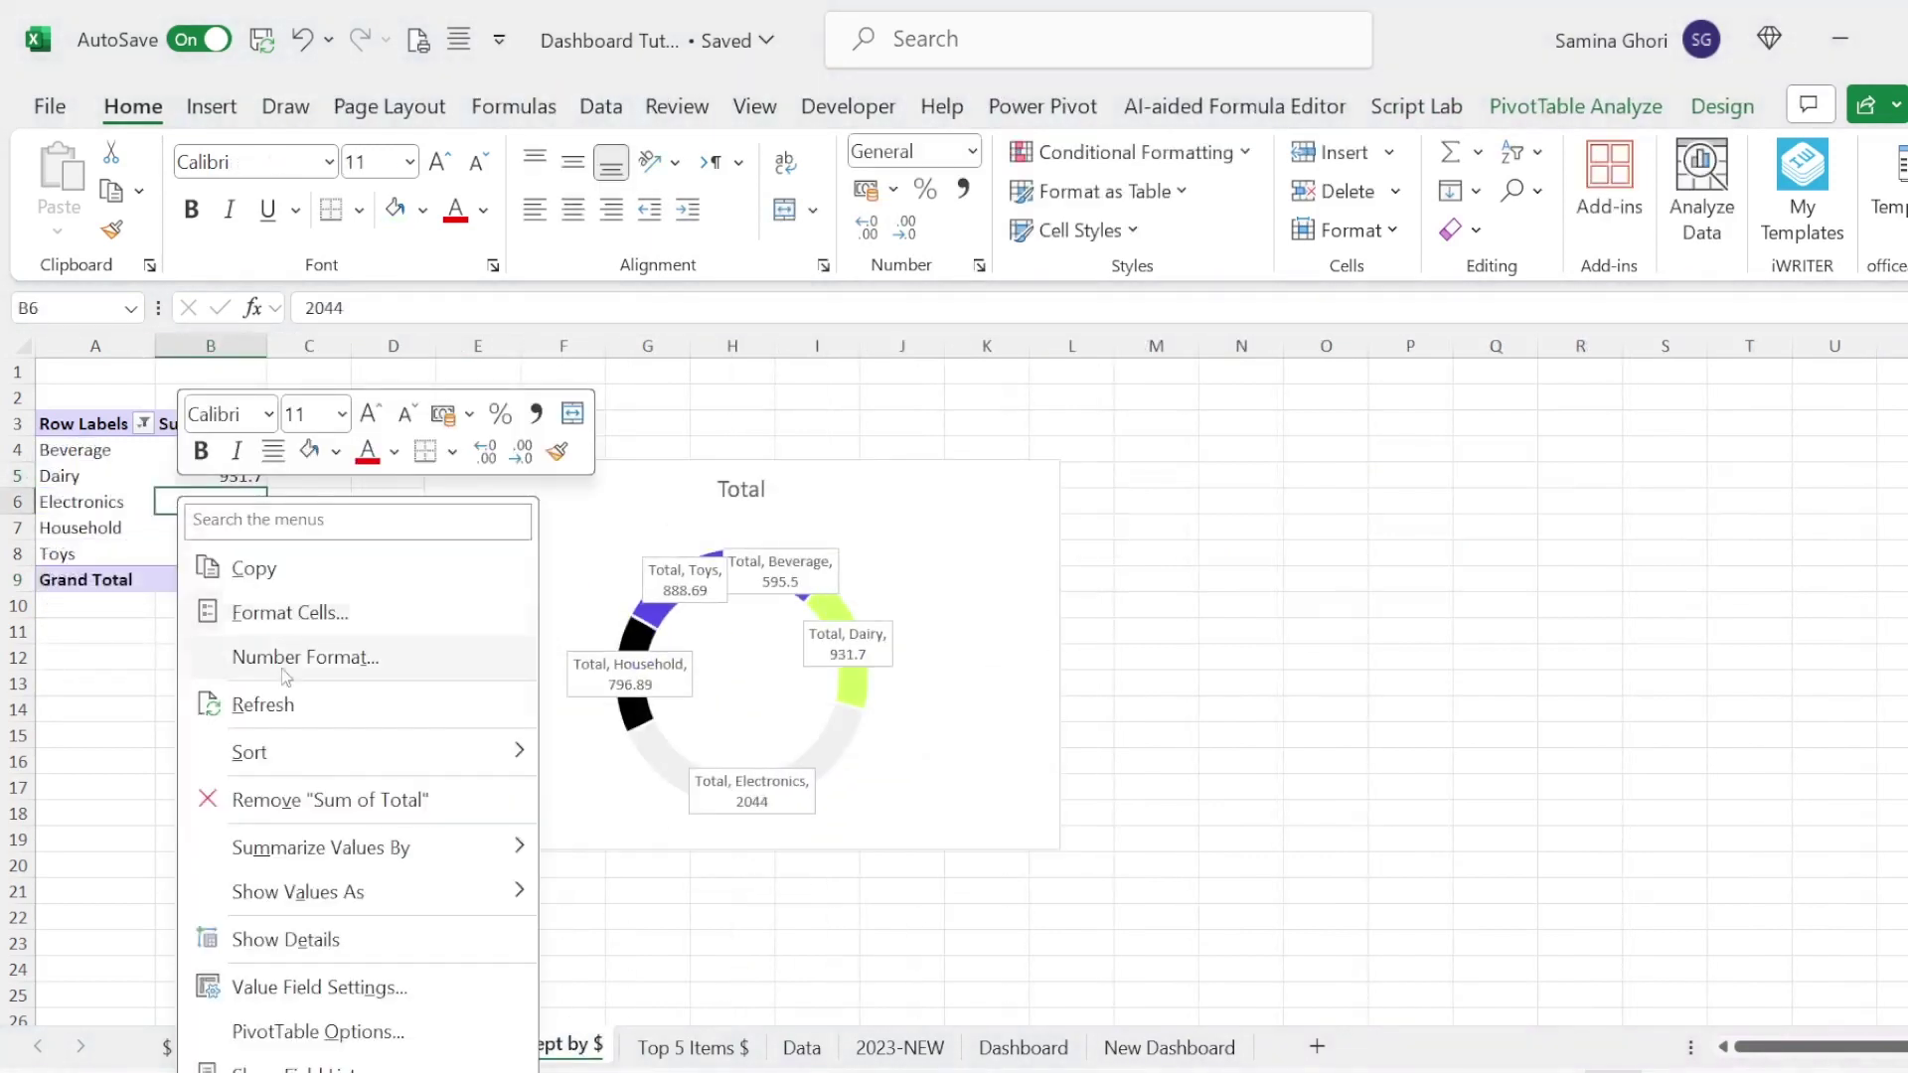
left_click(284, 707)
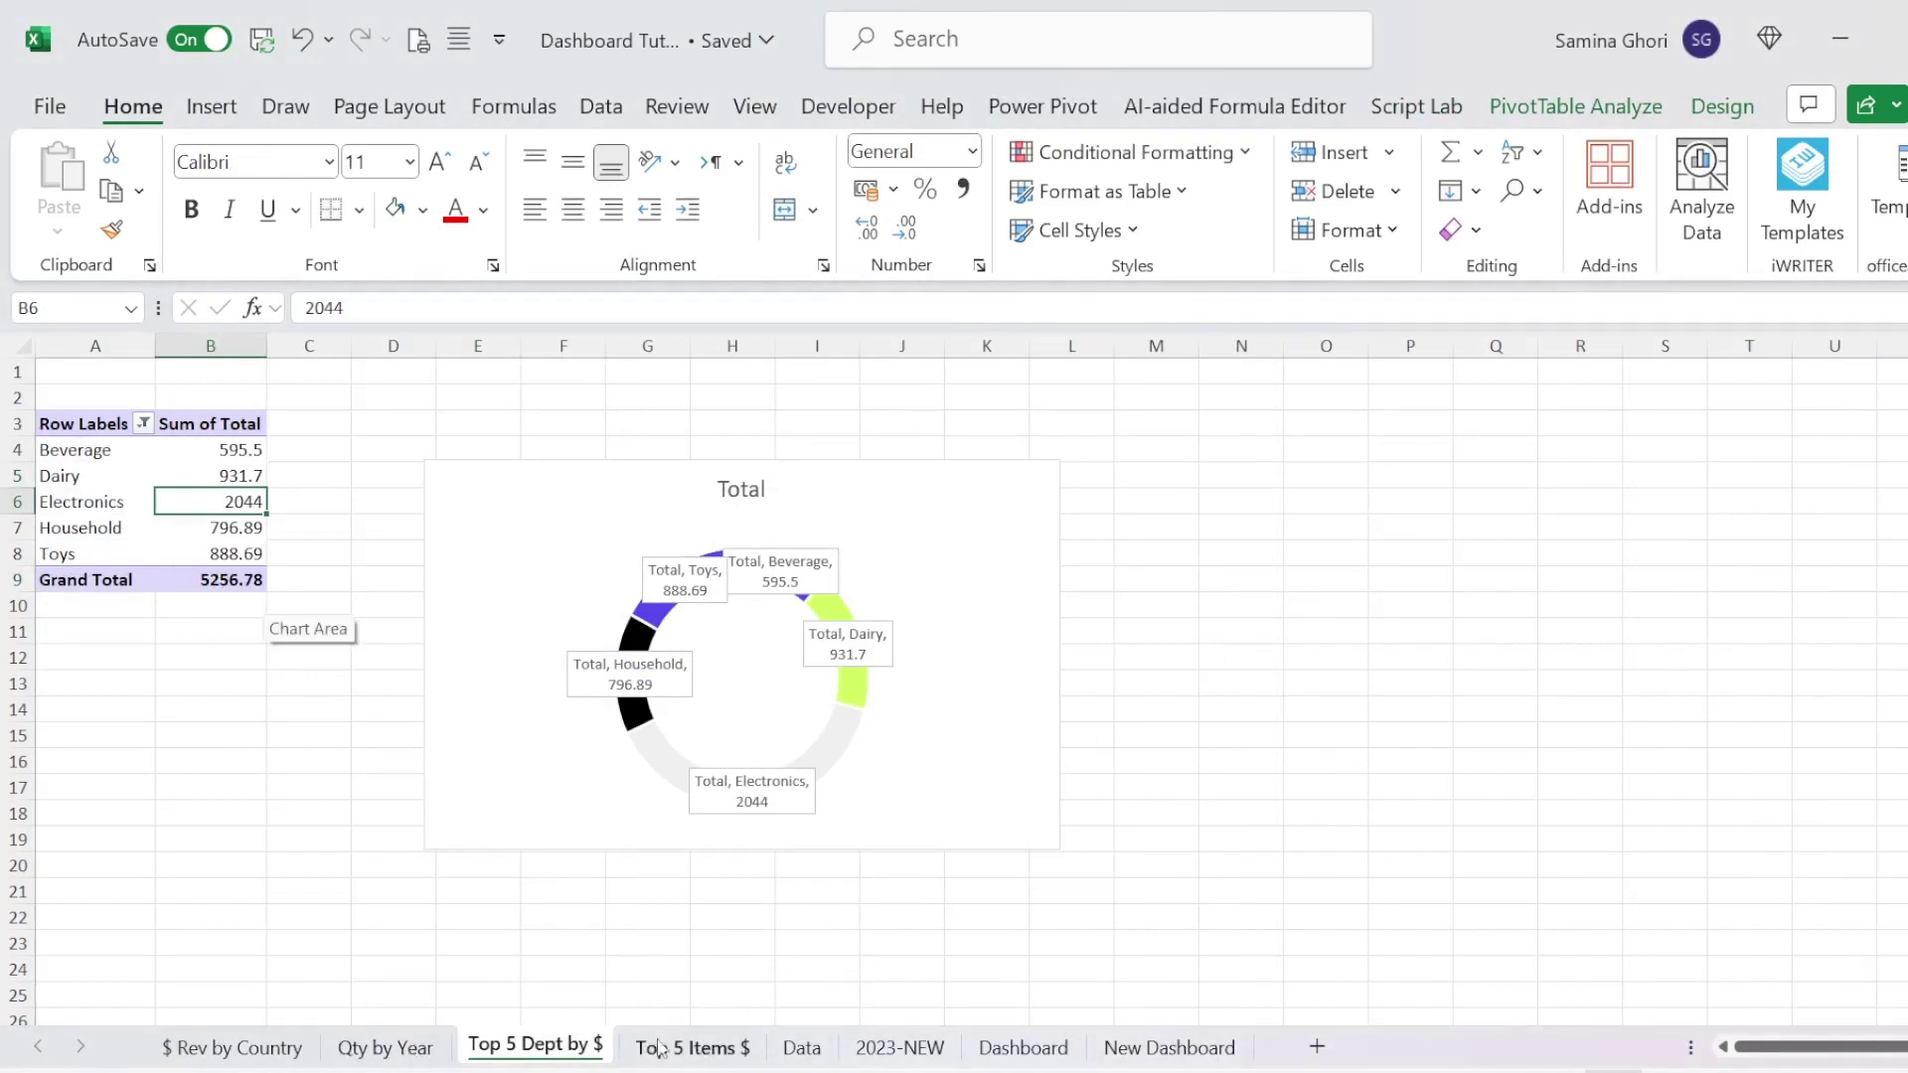
left_click(693, 1047)
left_click(128, 527)
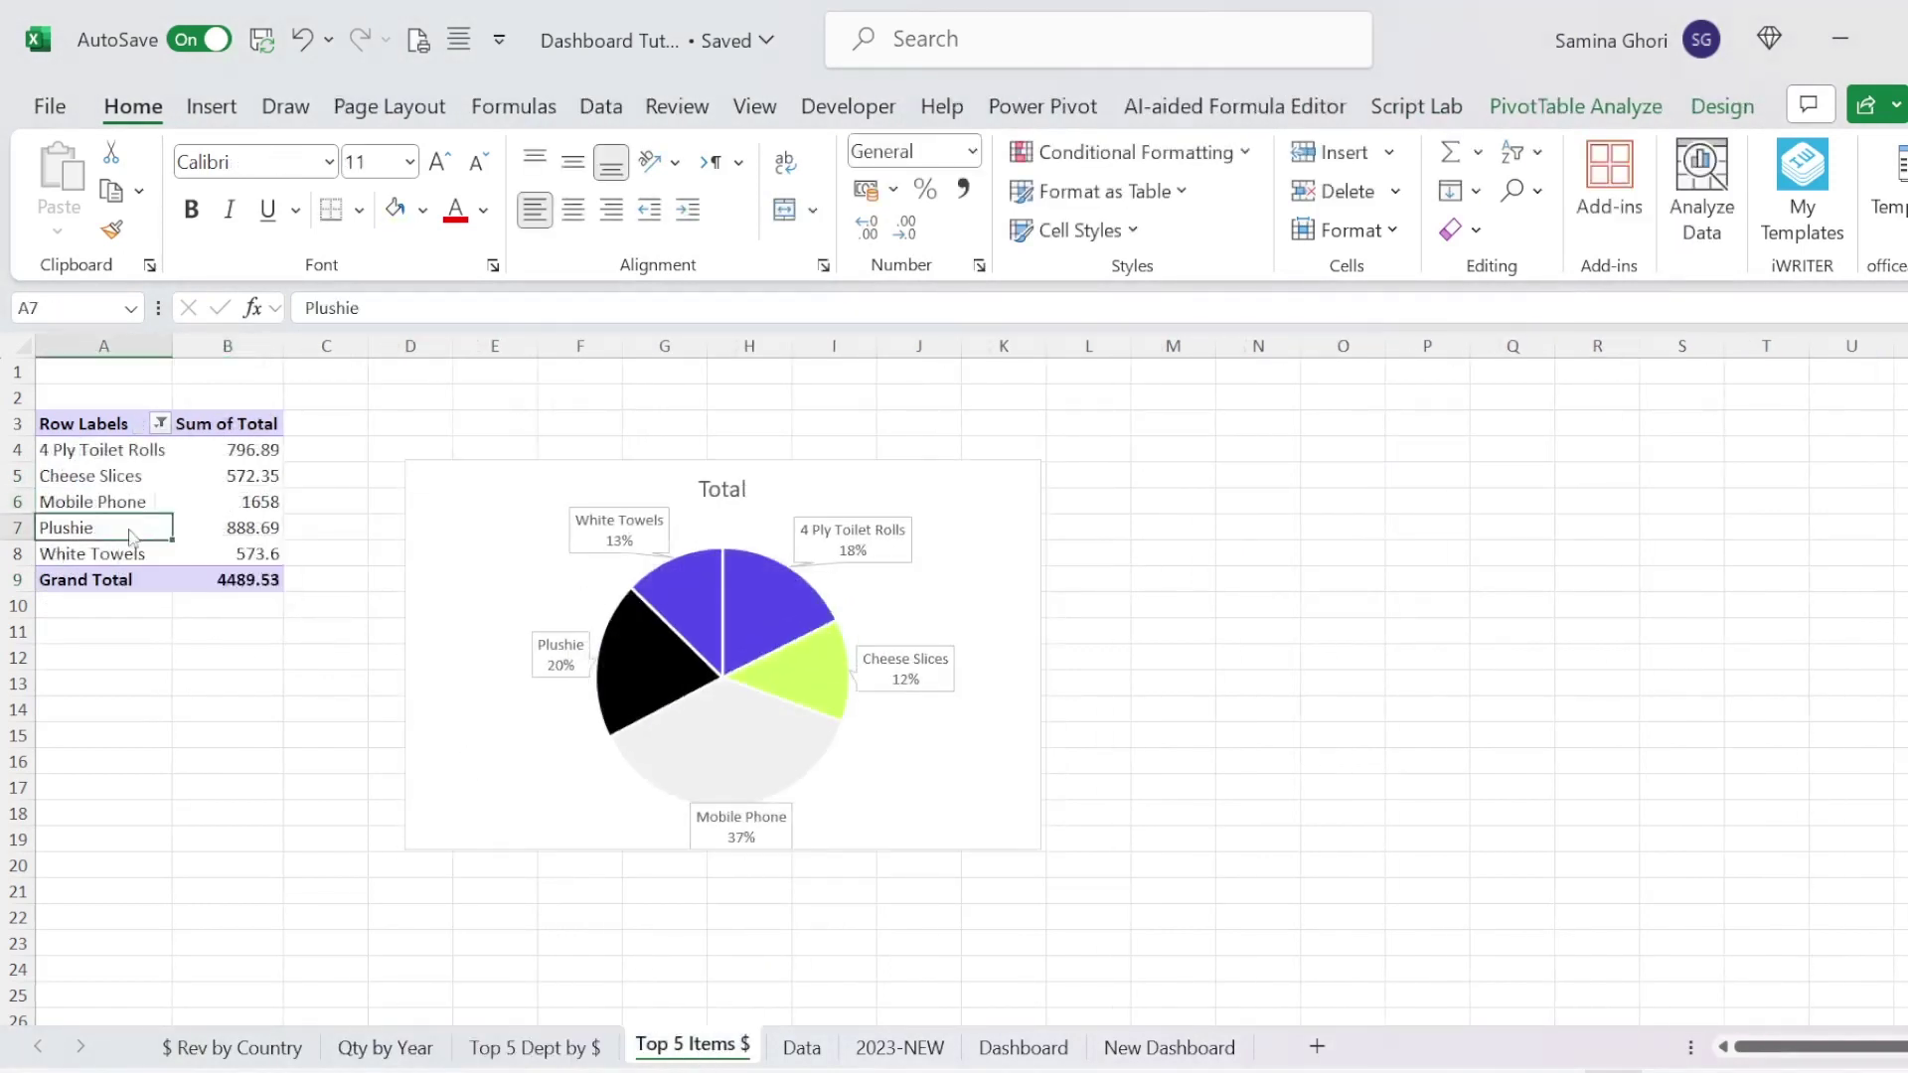
right_click(128, 528)
left_click(248, 558)
Step: Filter the New Dashboard sheet to 2023 with the Date Sold timeline and look over the charts
left_click(1172, 1051)
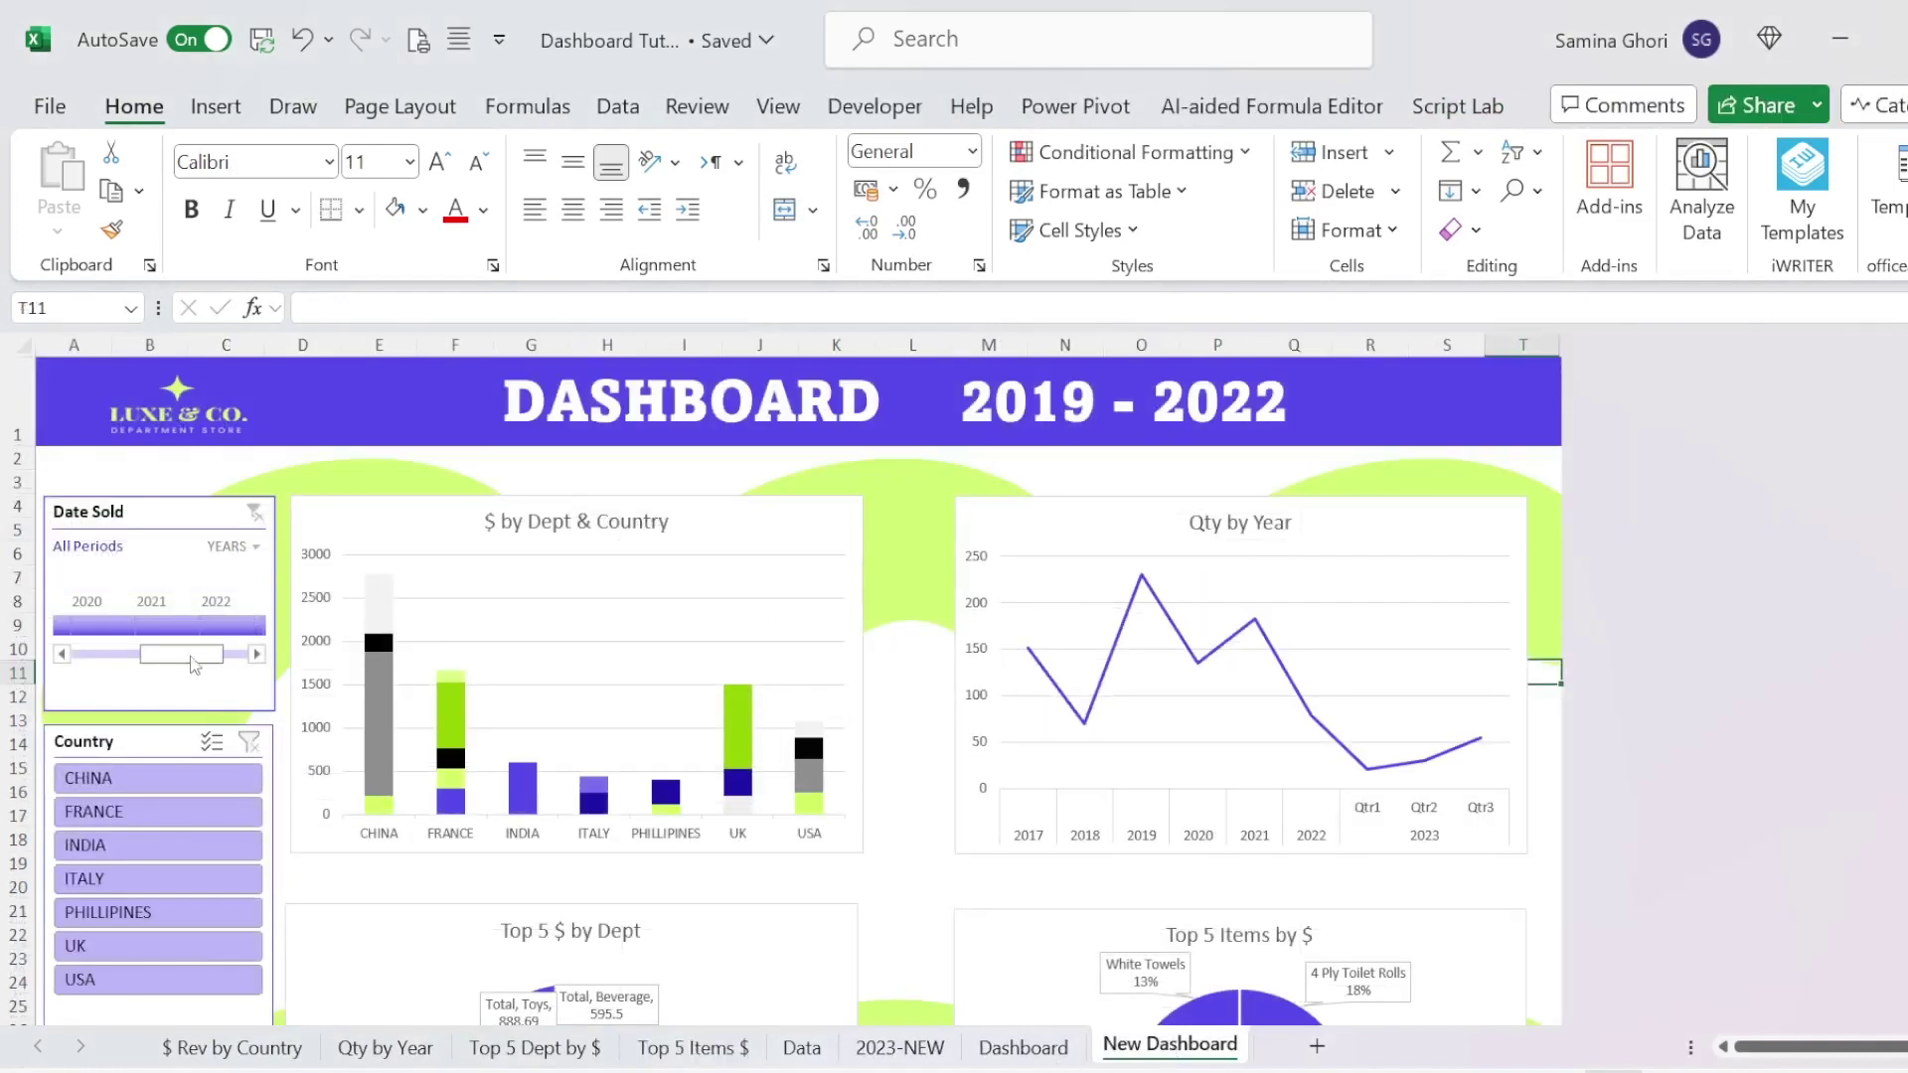
left_click(257, 654)
left_click(257, 654)
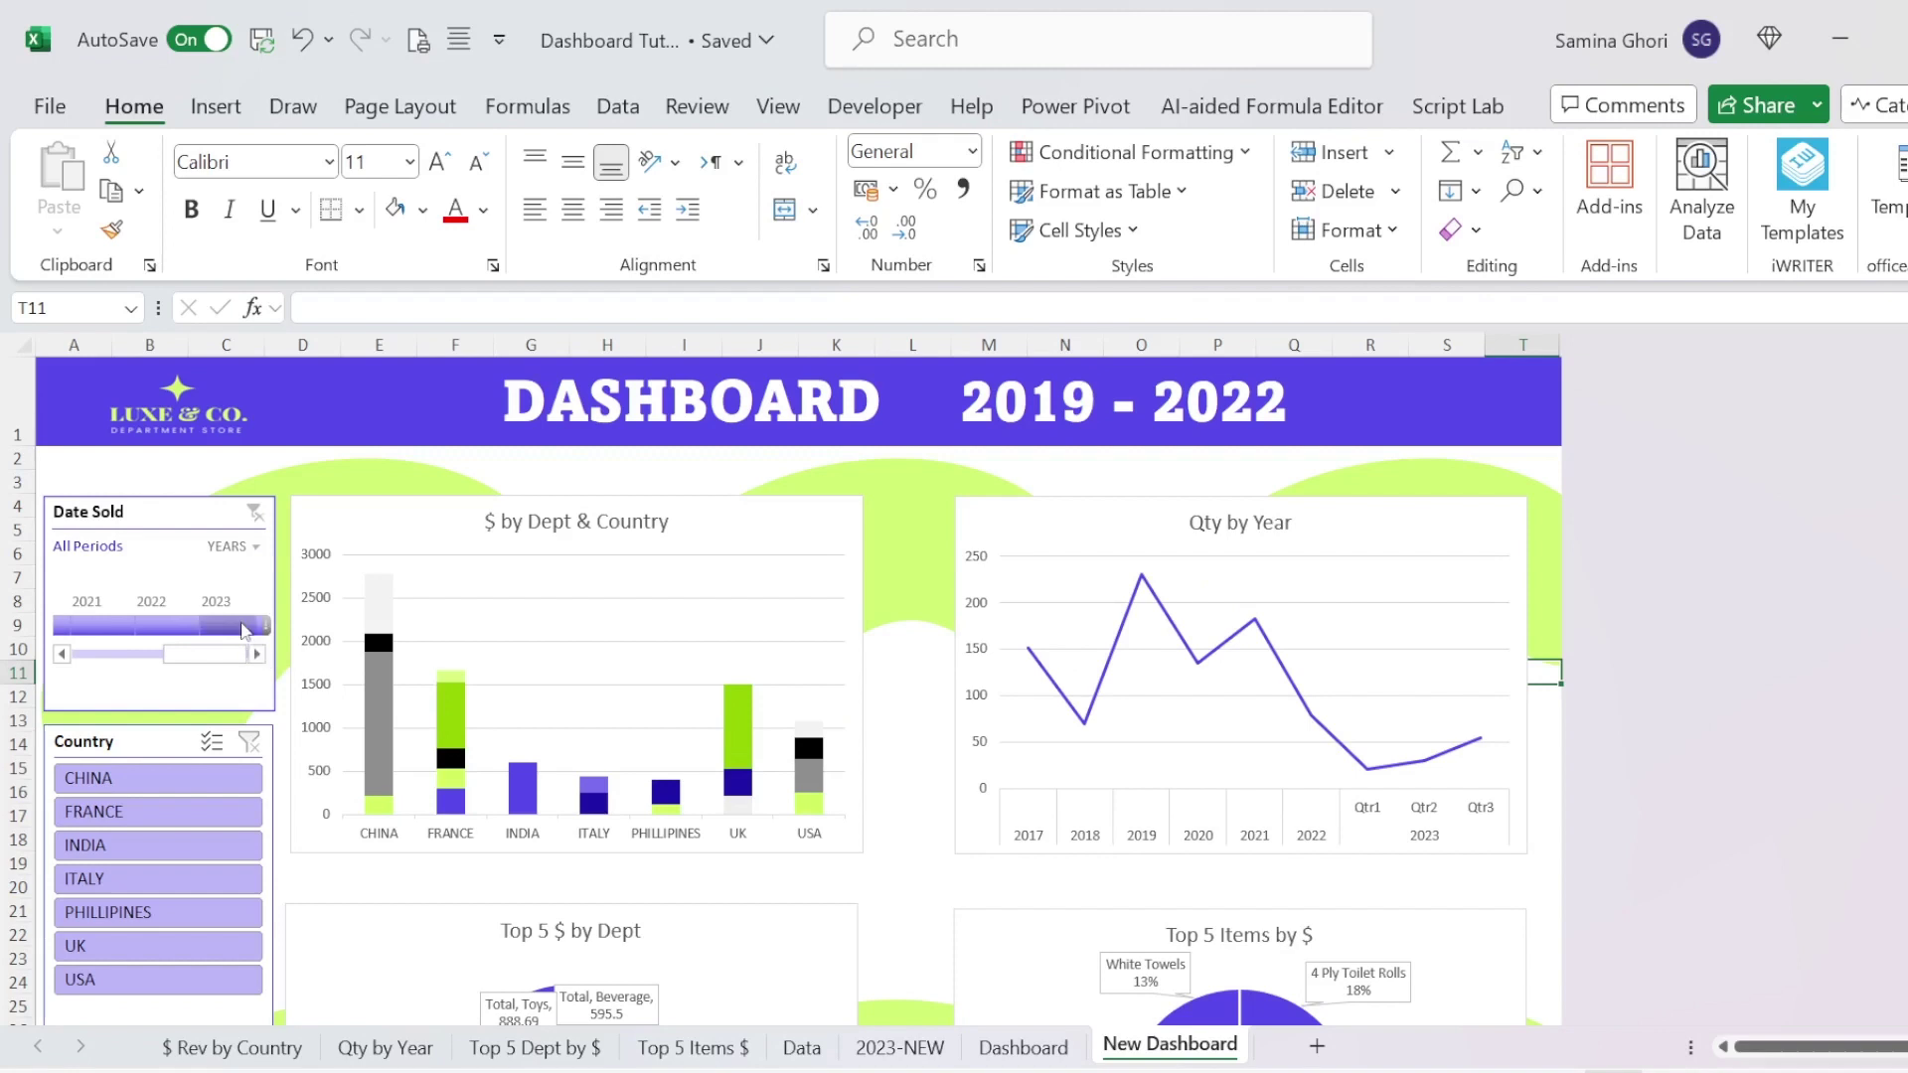
left_click(243, 631)
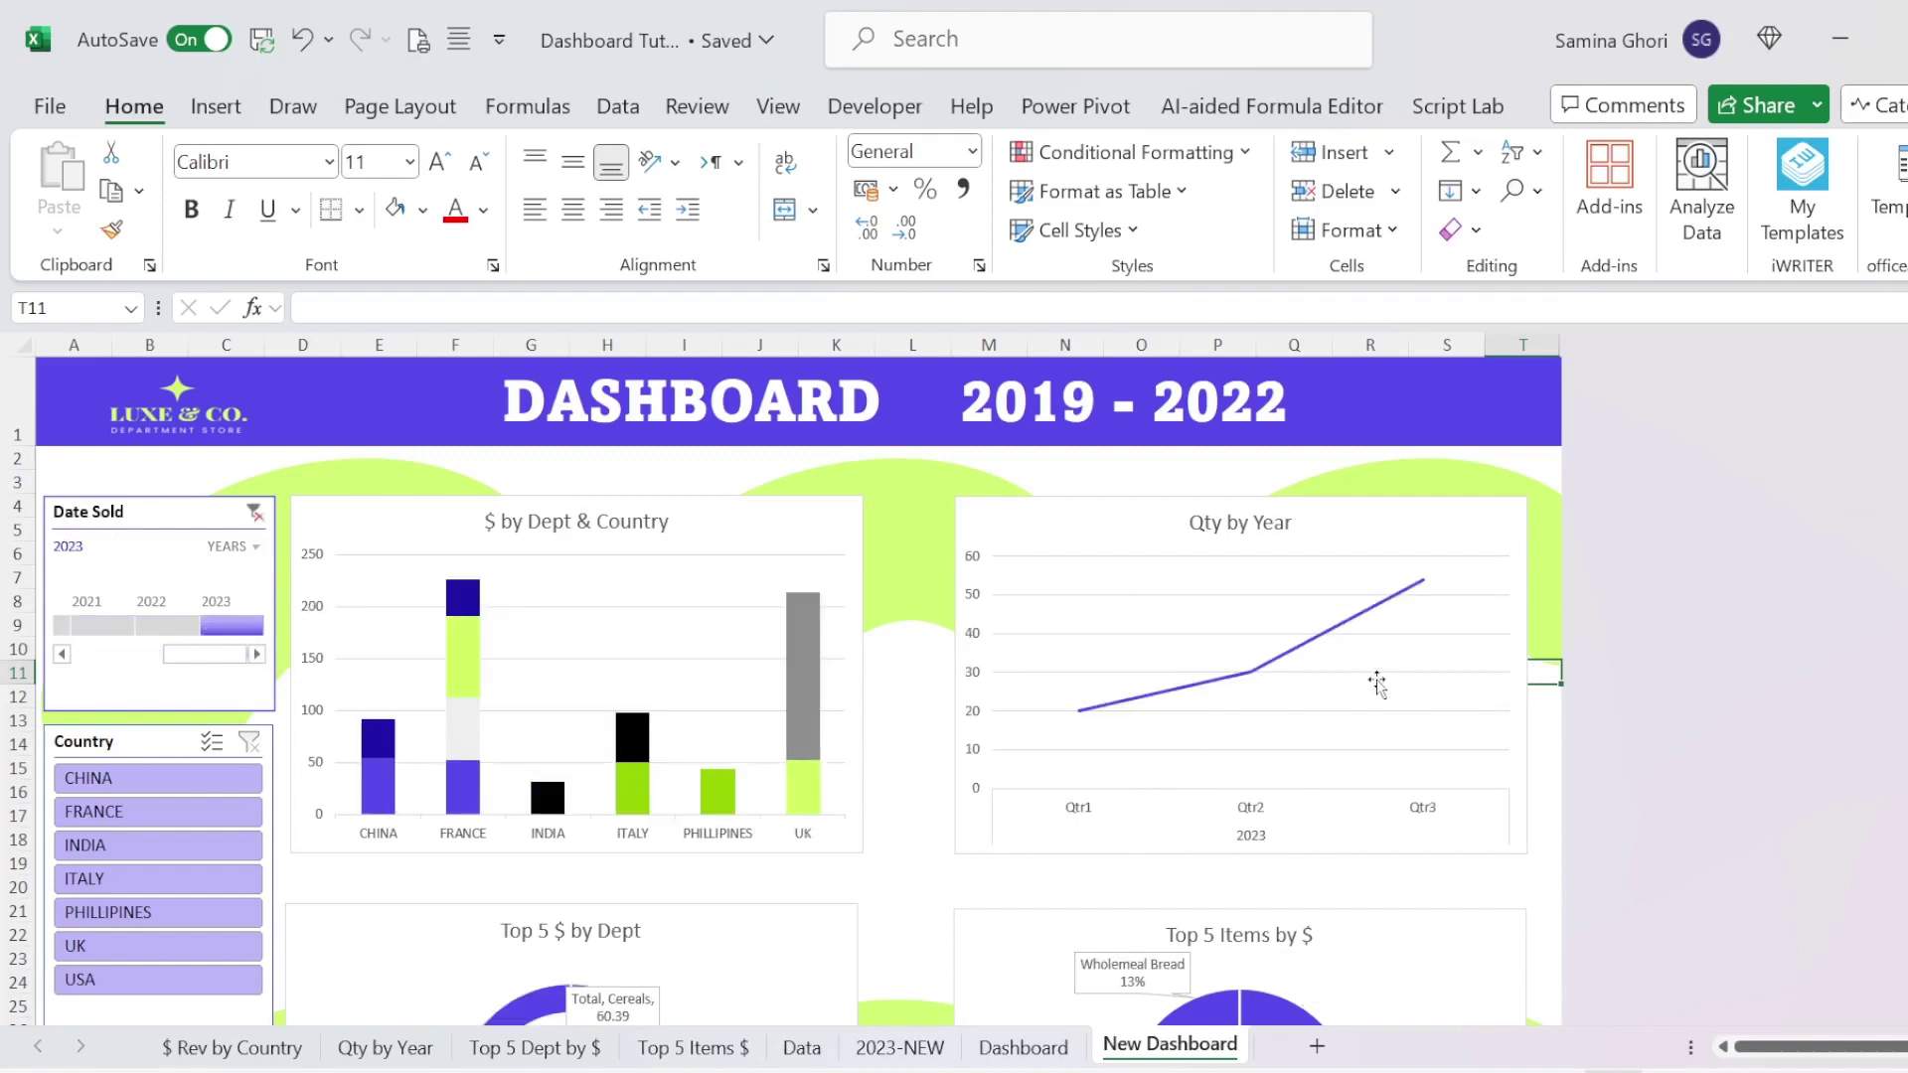
scroll(1362, 685, "down", 1)
scroll(1344, 688, "down", 3)
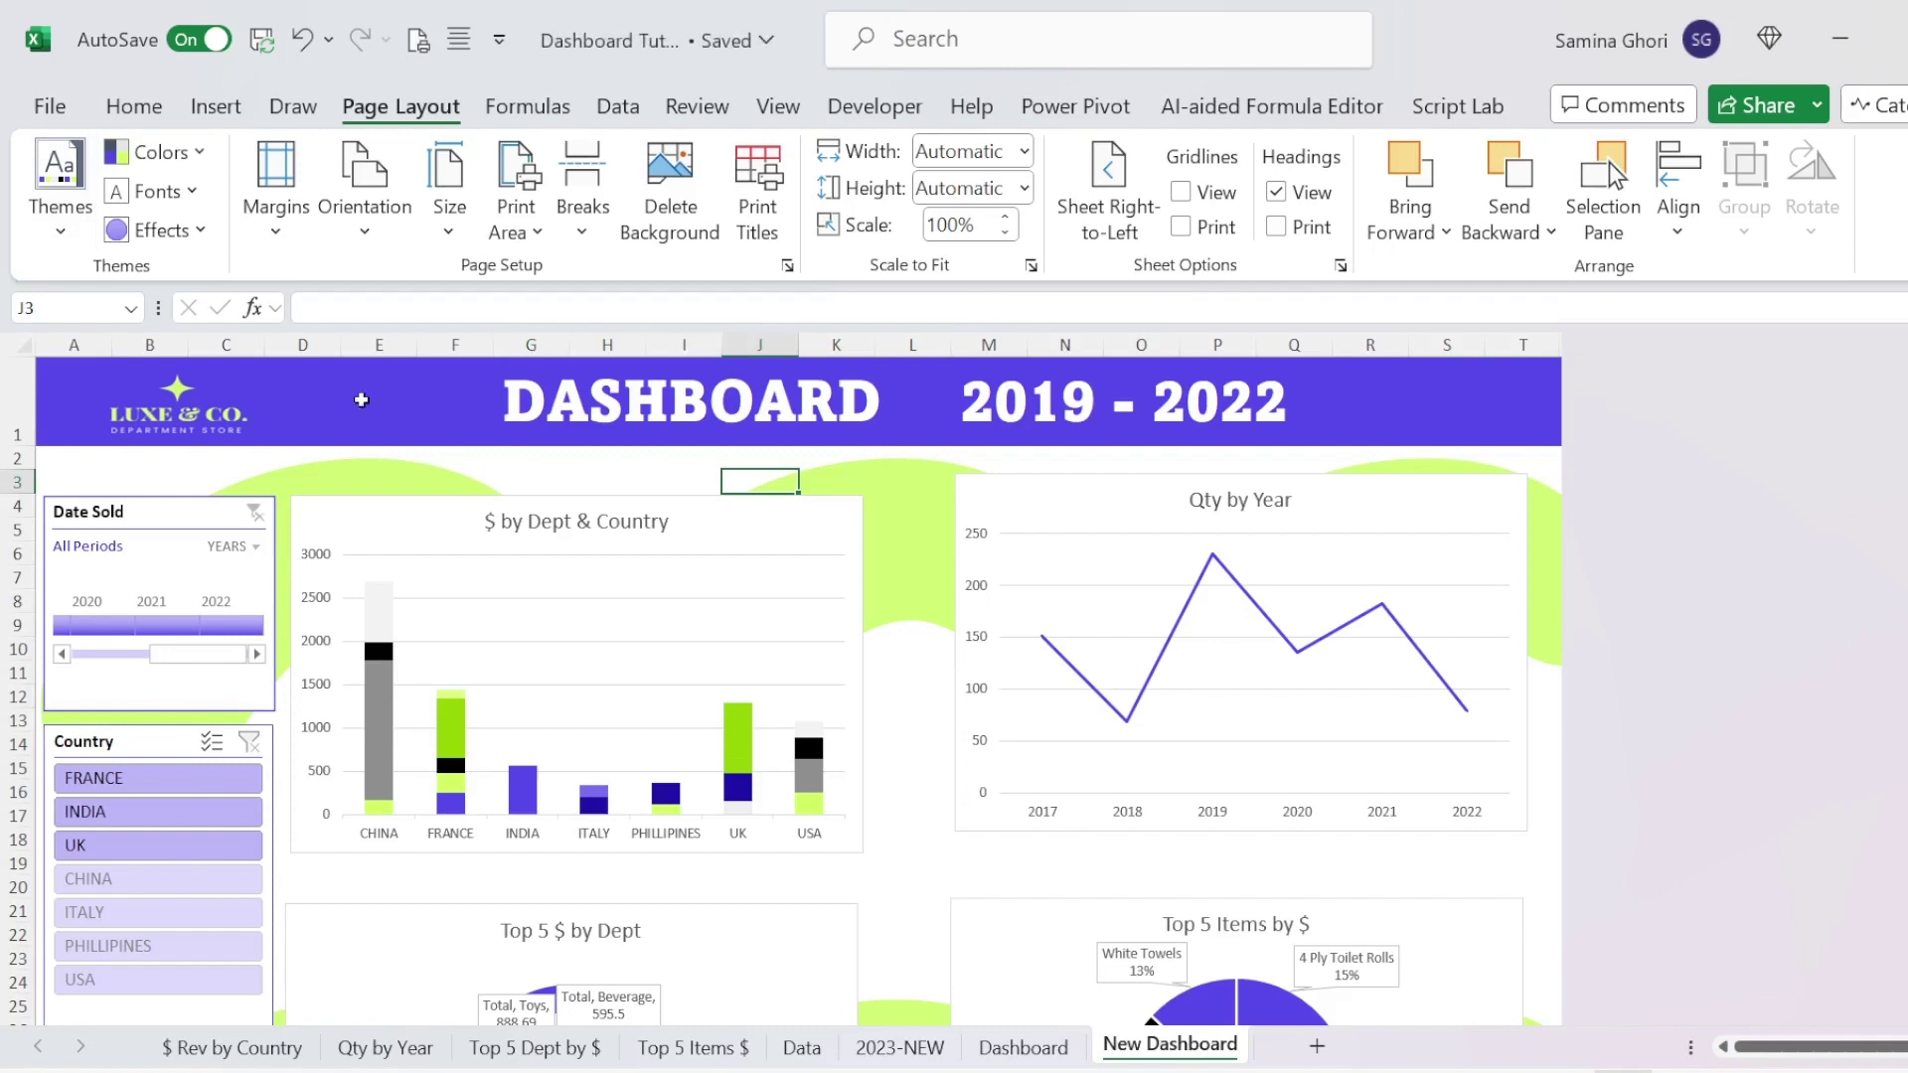
Step: Open link sharing for the workbook, review its sharing settings and set the link permission to Can view
left_click(1815, 105)
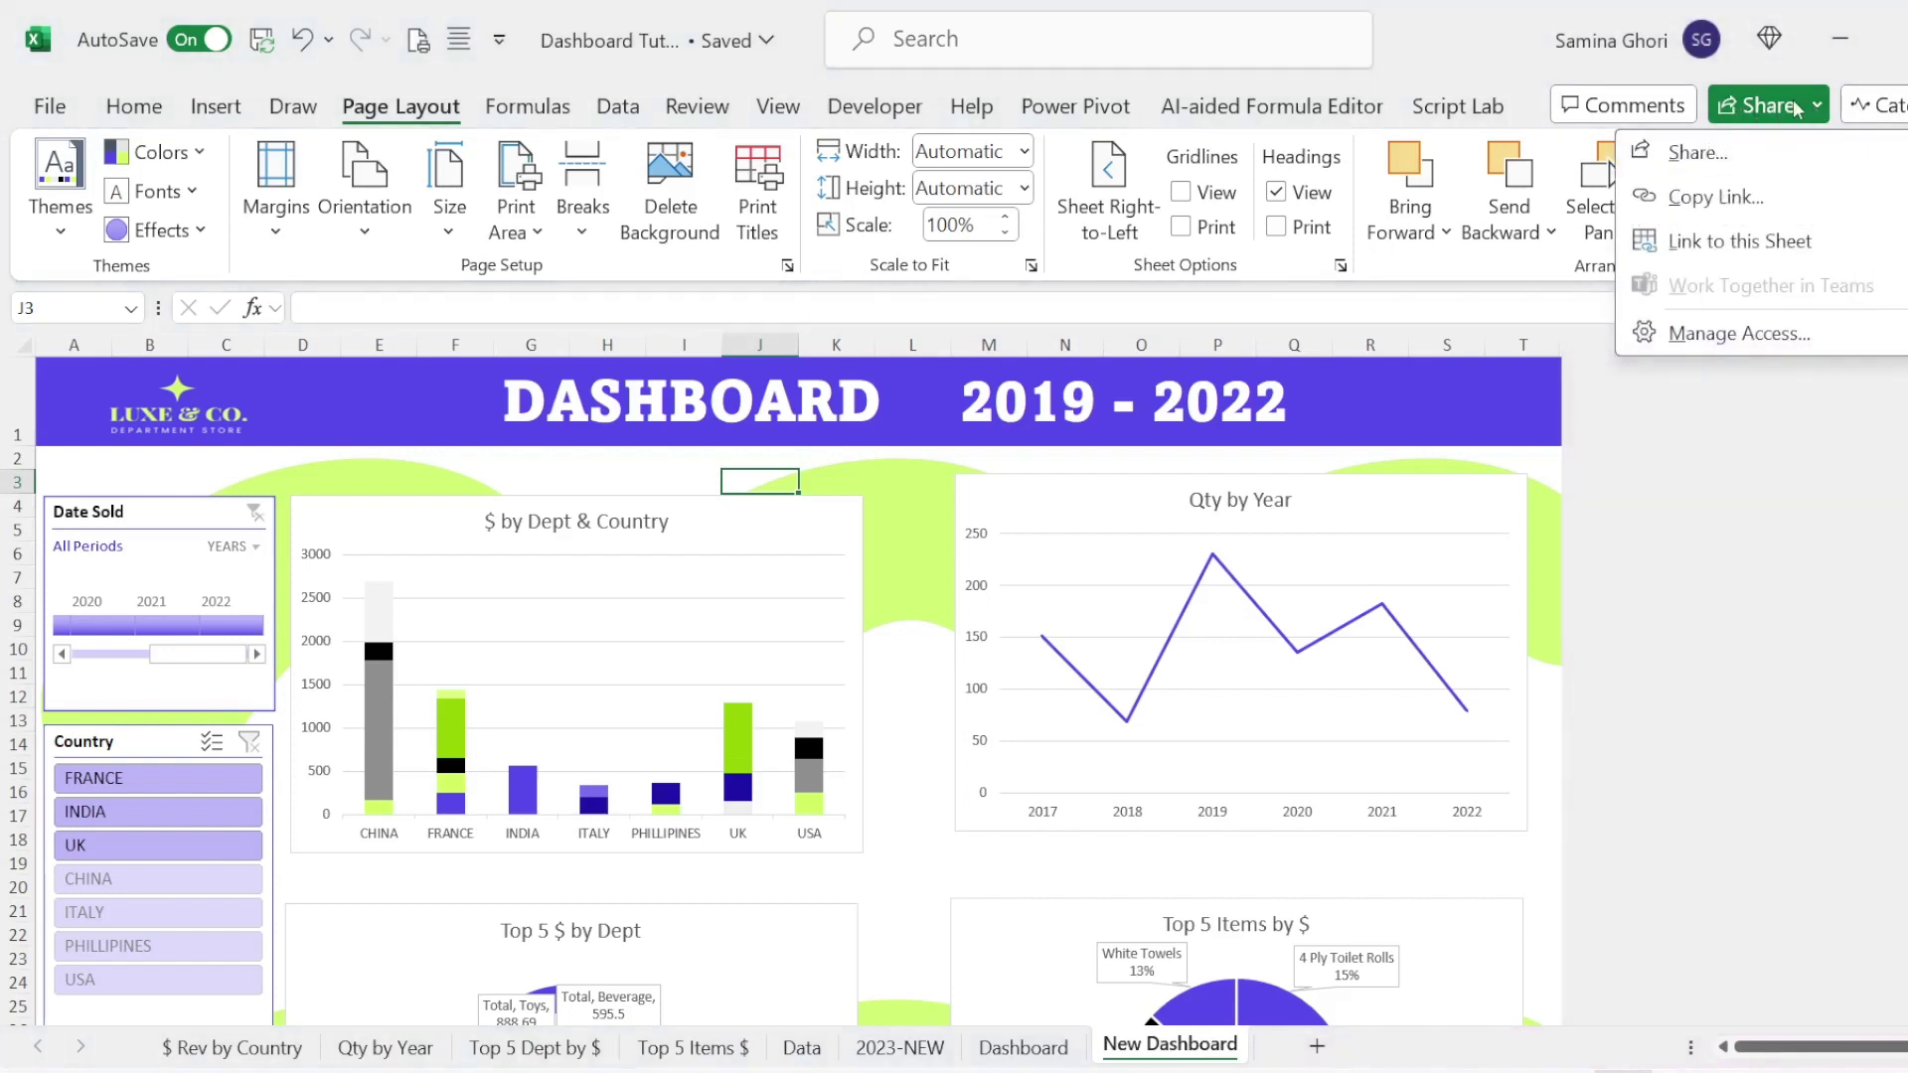
left_click(1797, 108)
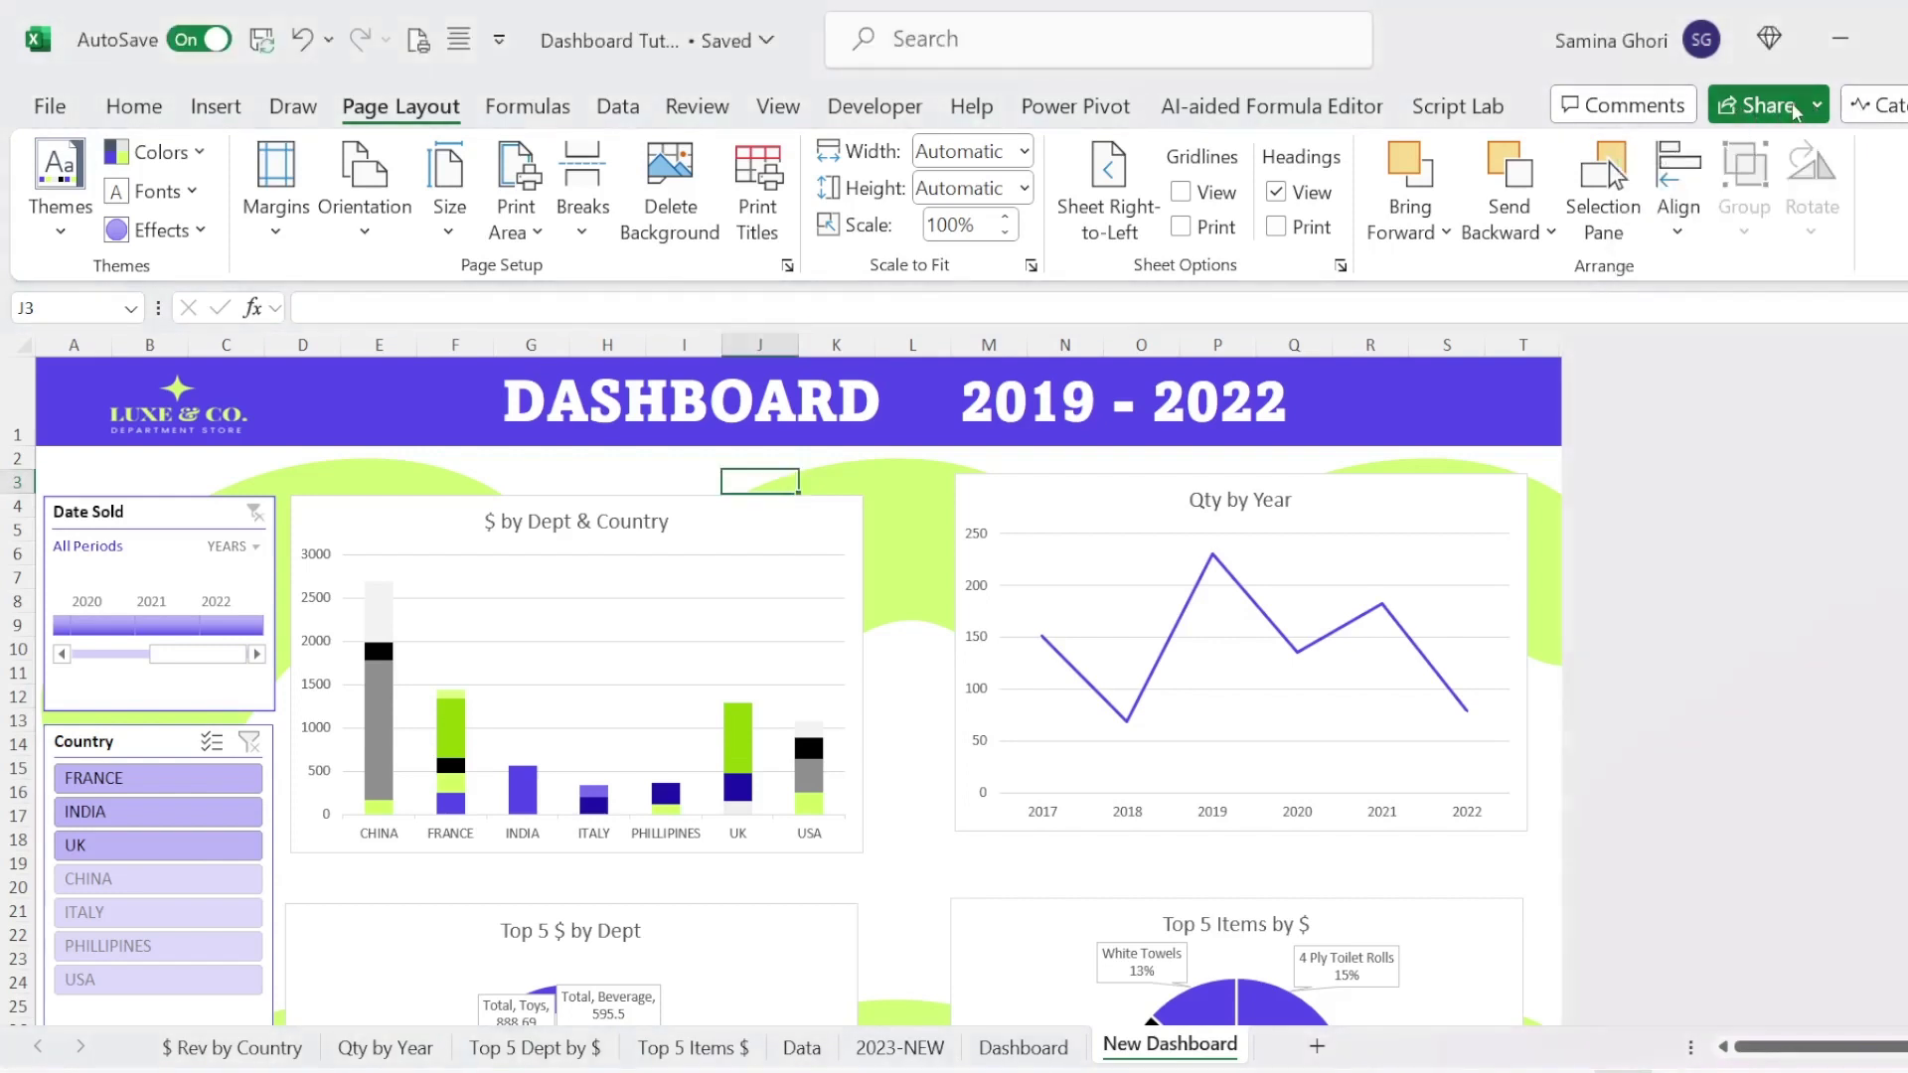
left_click(1816, 105)
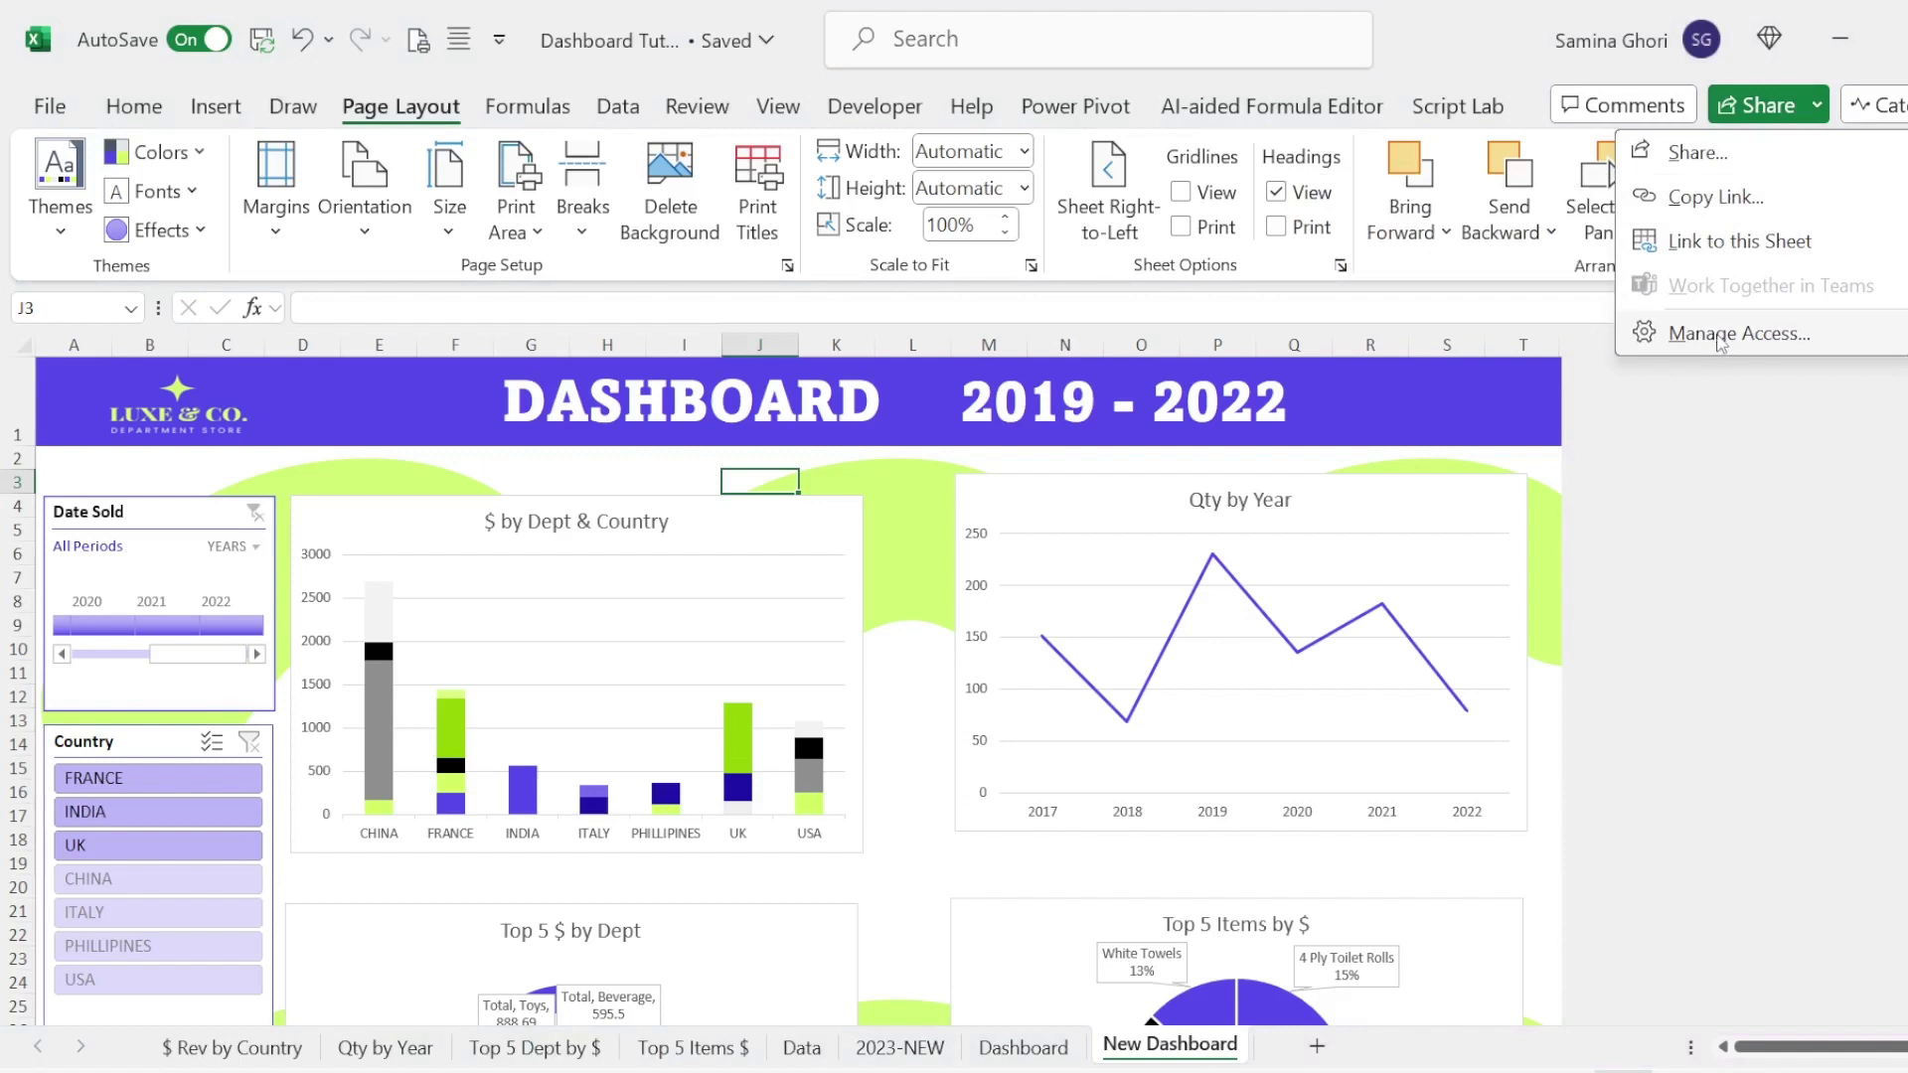
left_click(1698, 153)
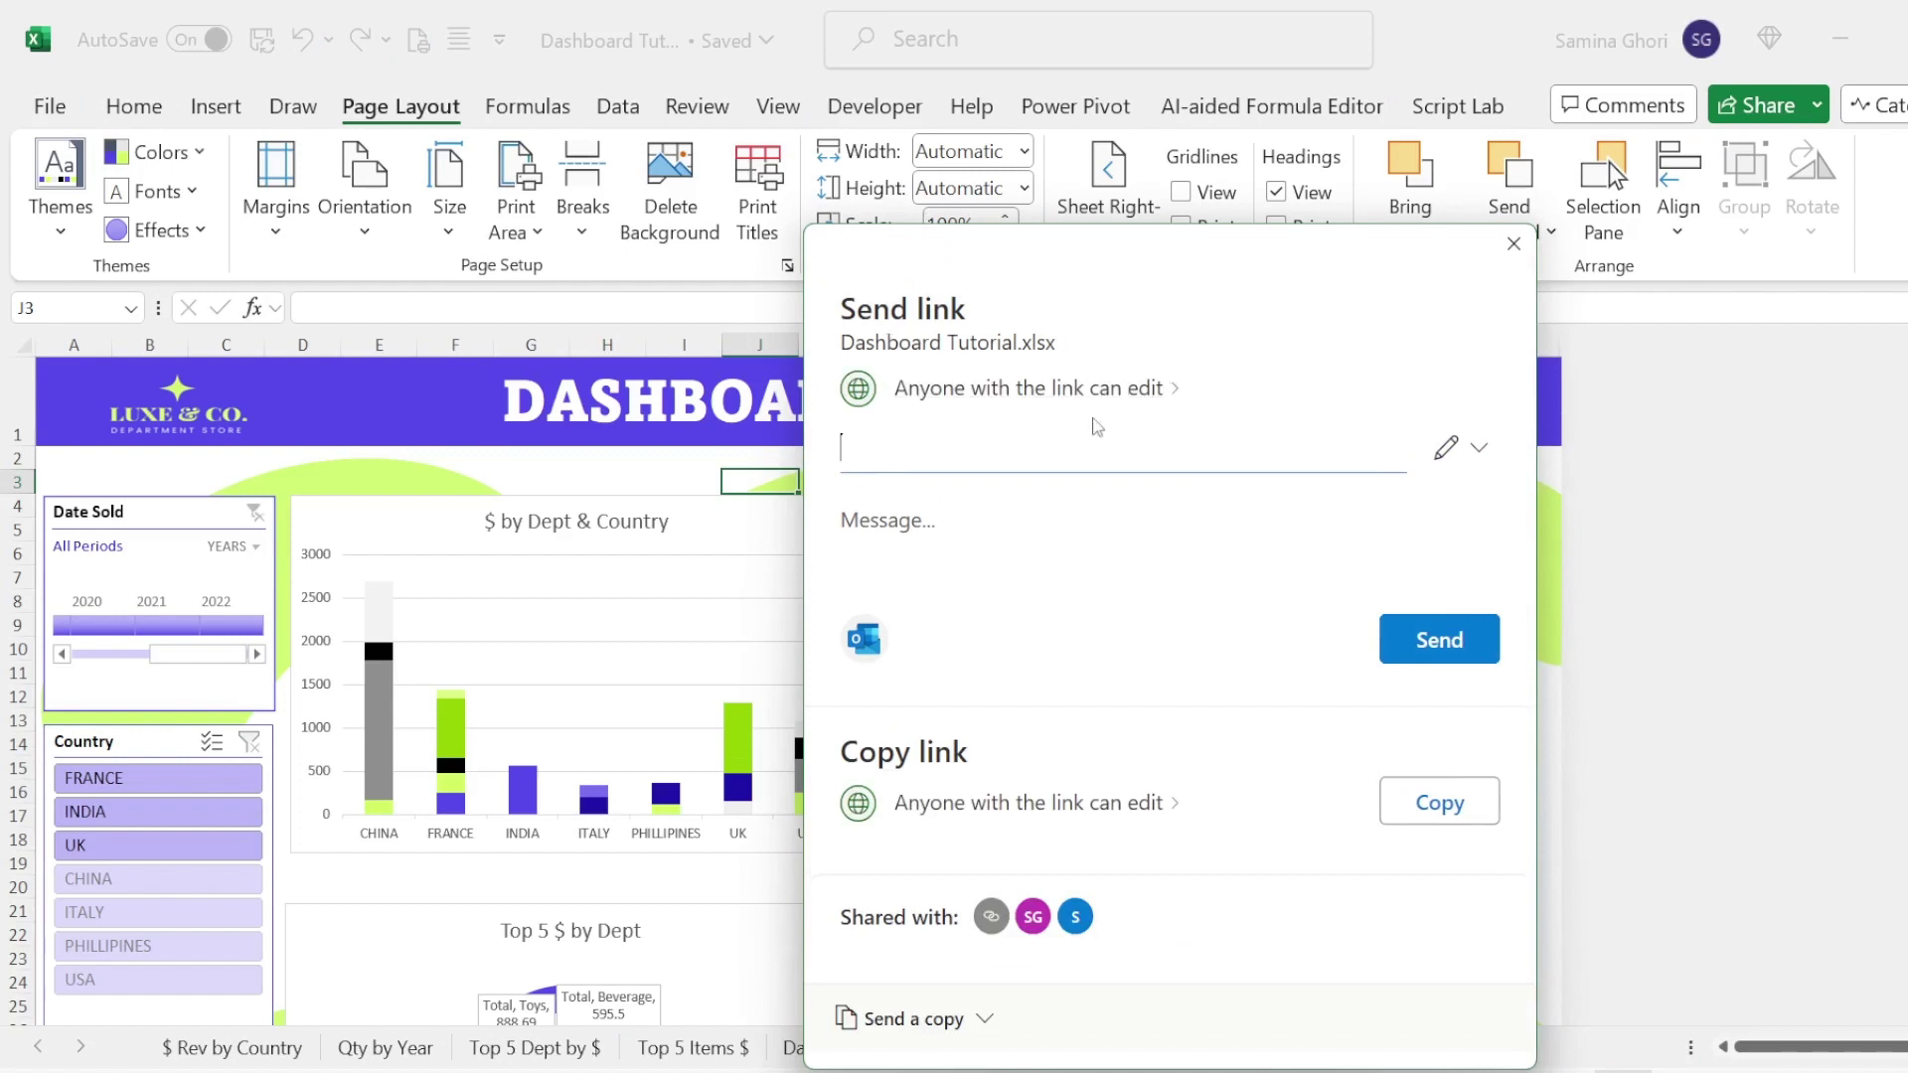
left_click_drag(1124, 247, 1022, 127)
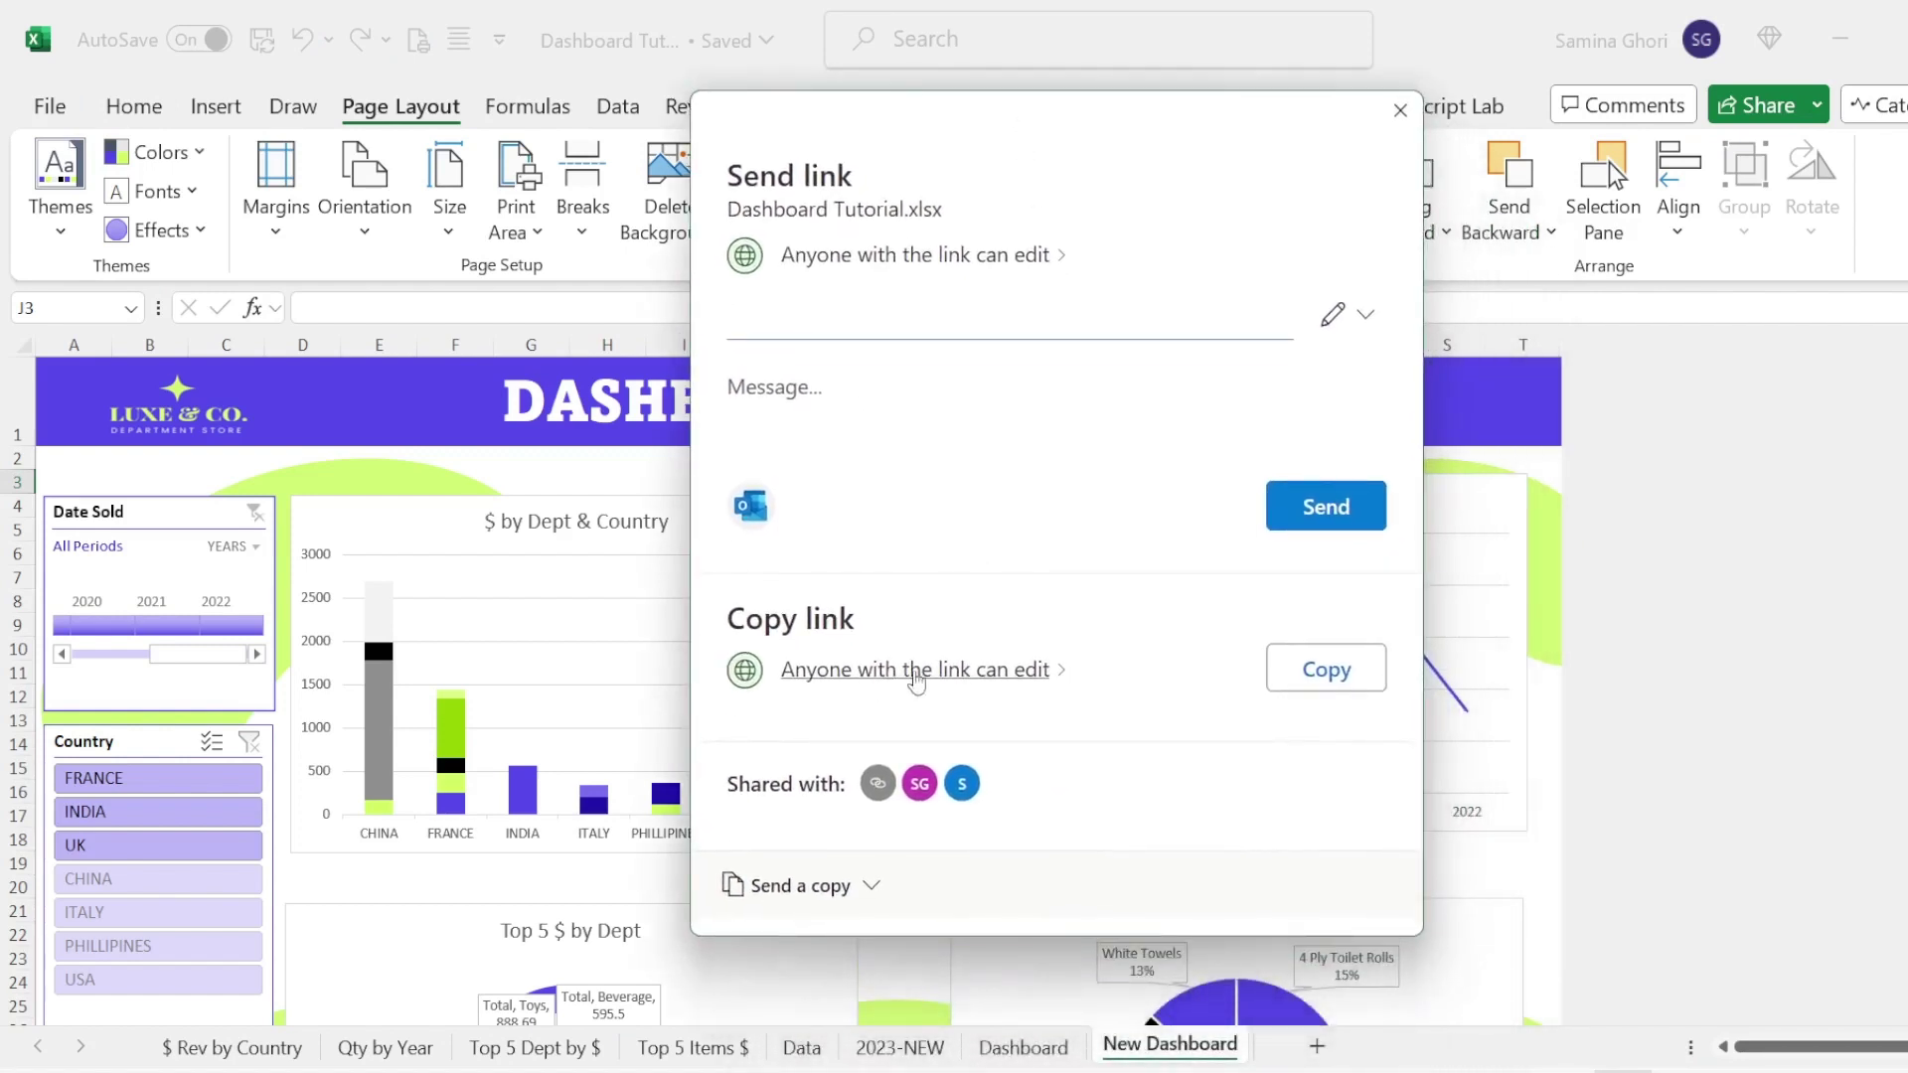
left_click(1055, 675)
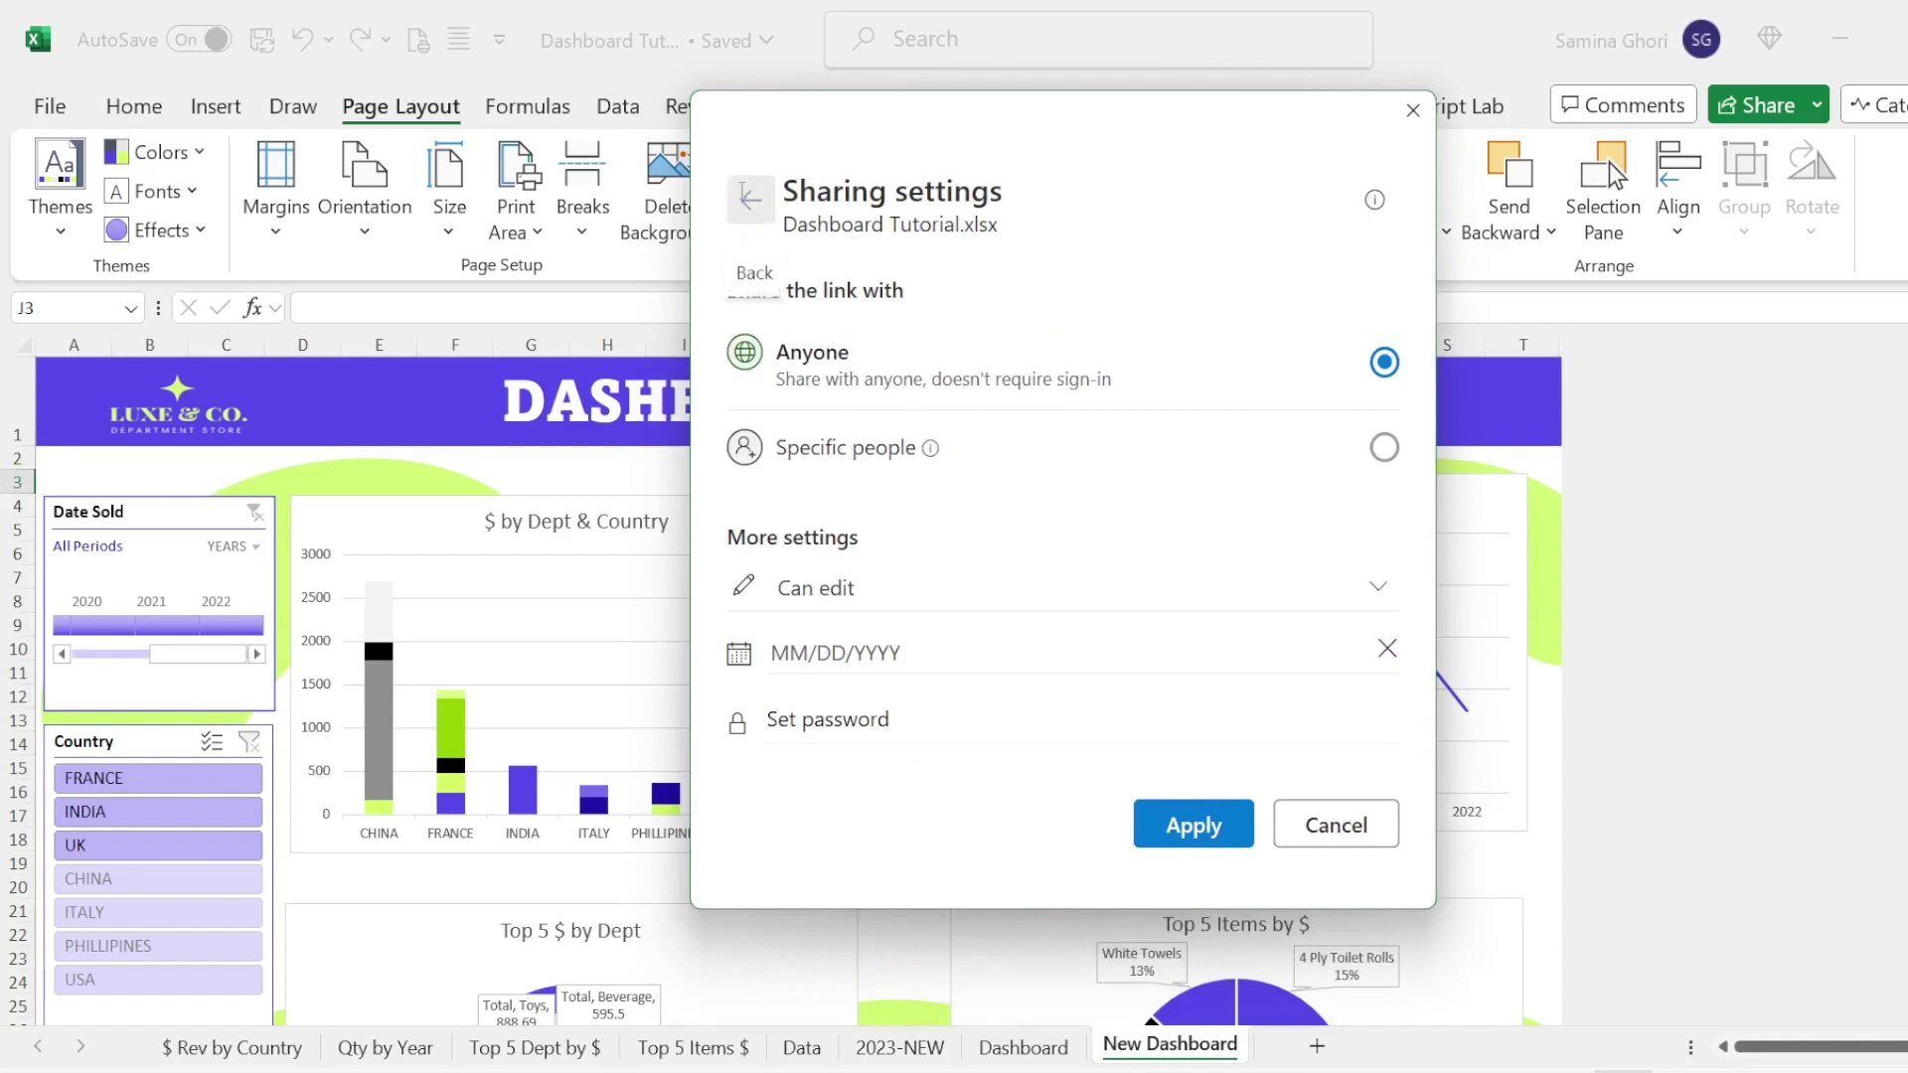
left_click(750, 199)
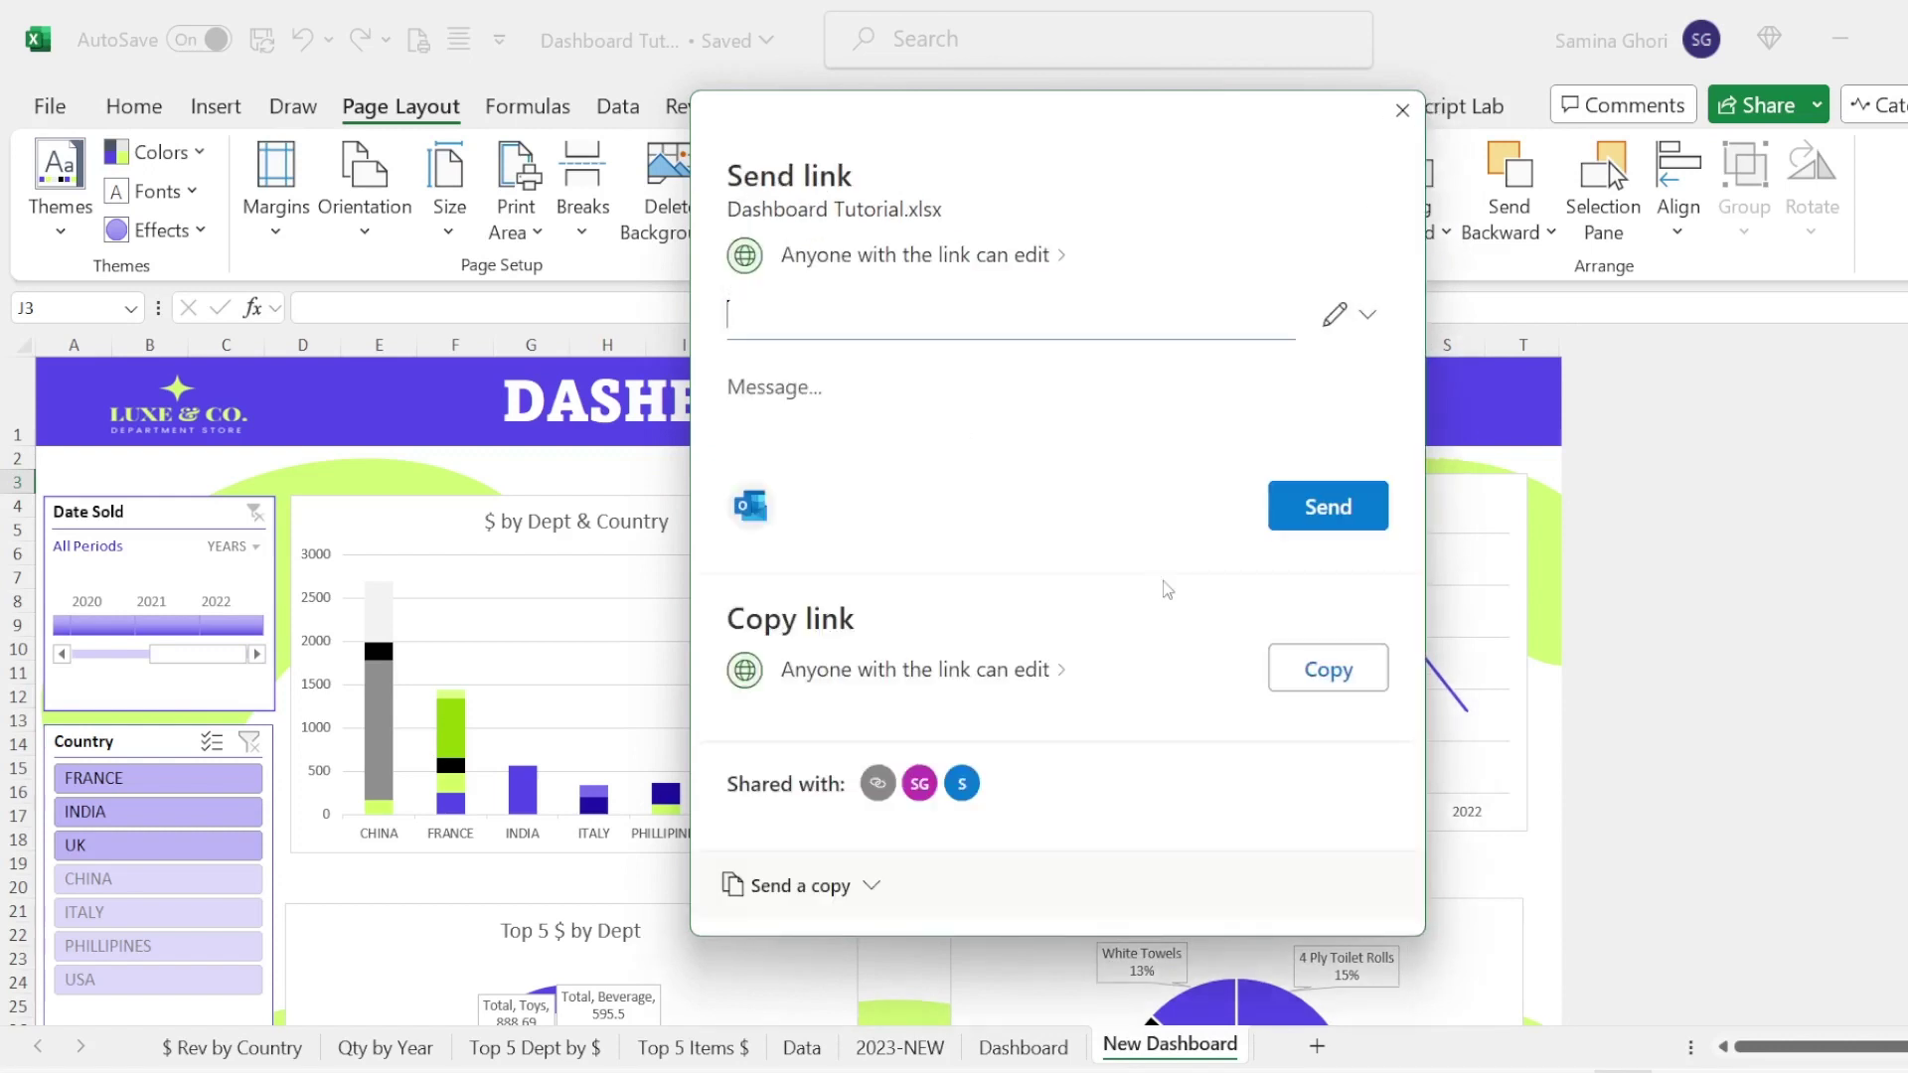
left_click(1341, 314)
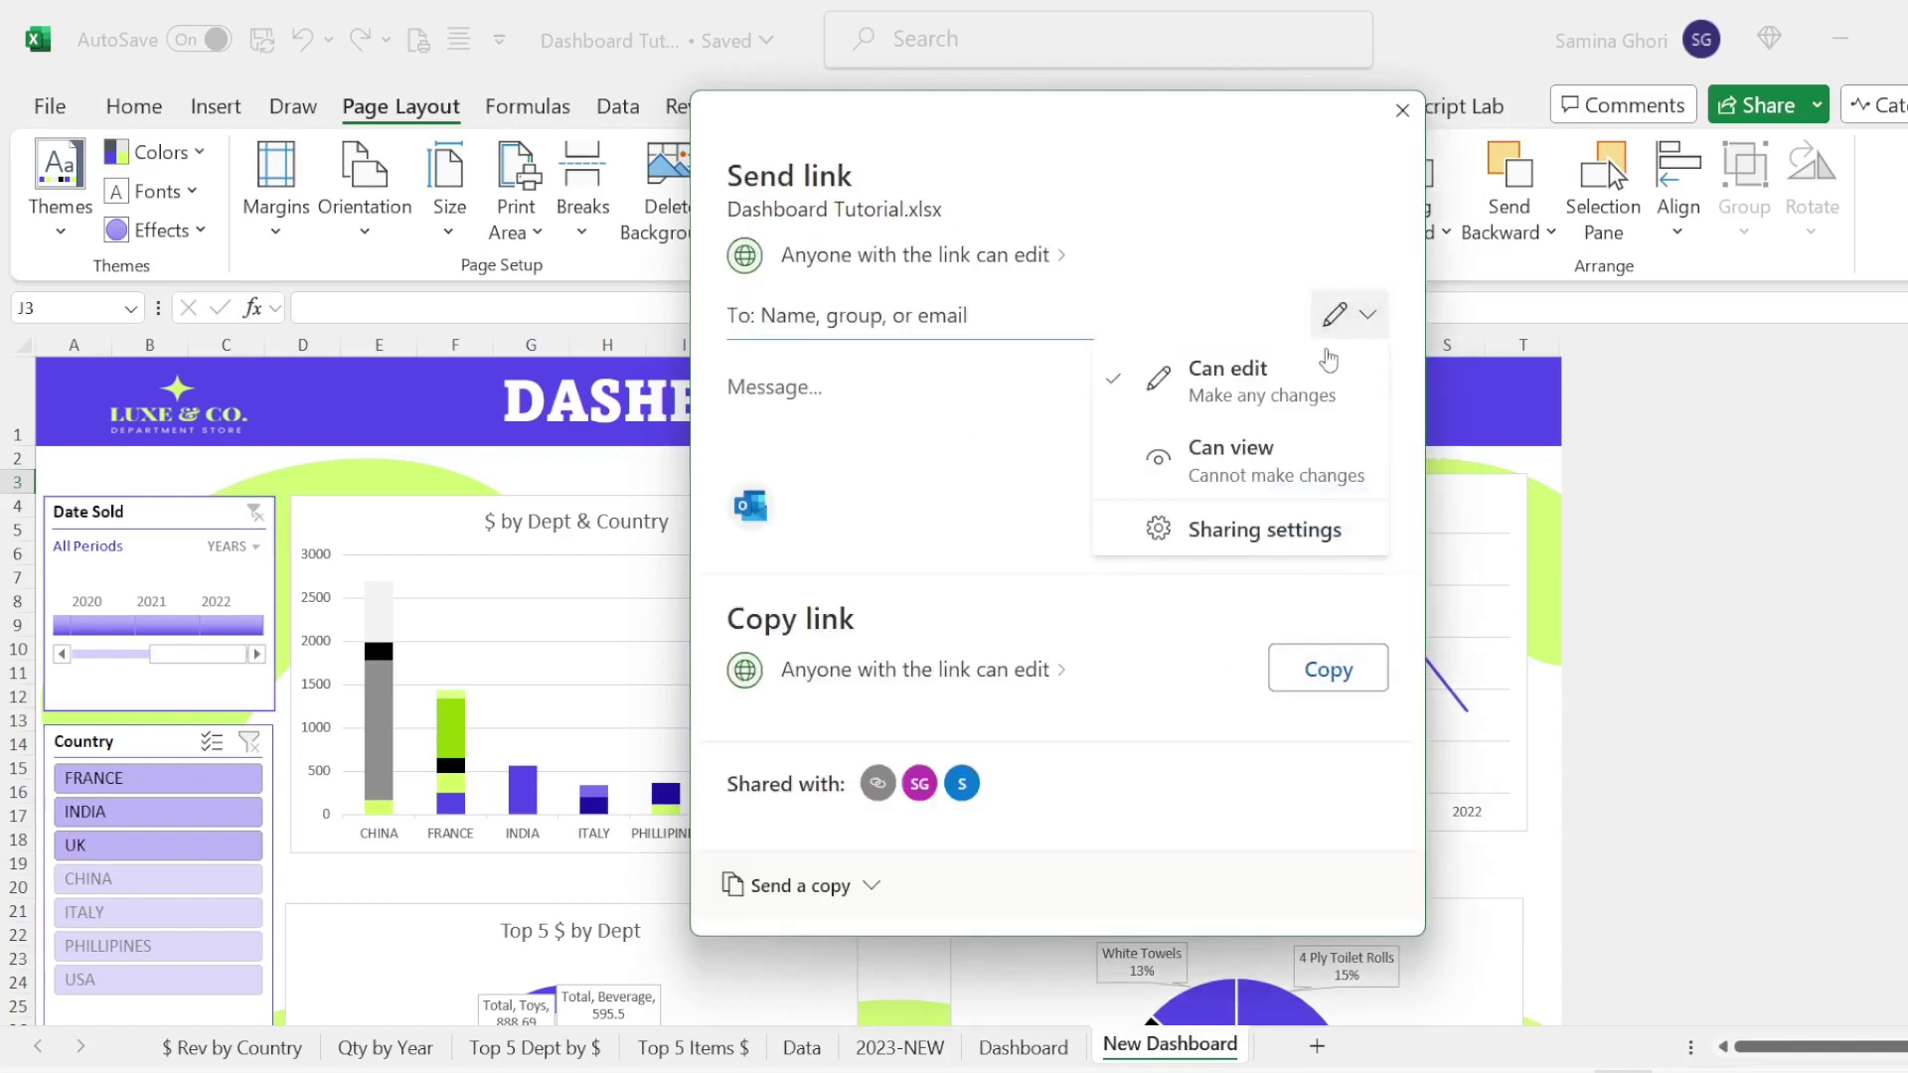
left_click(1248, 457)
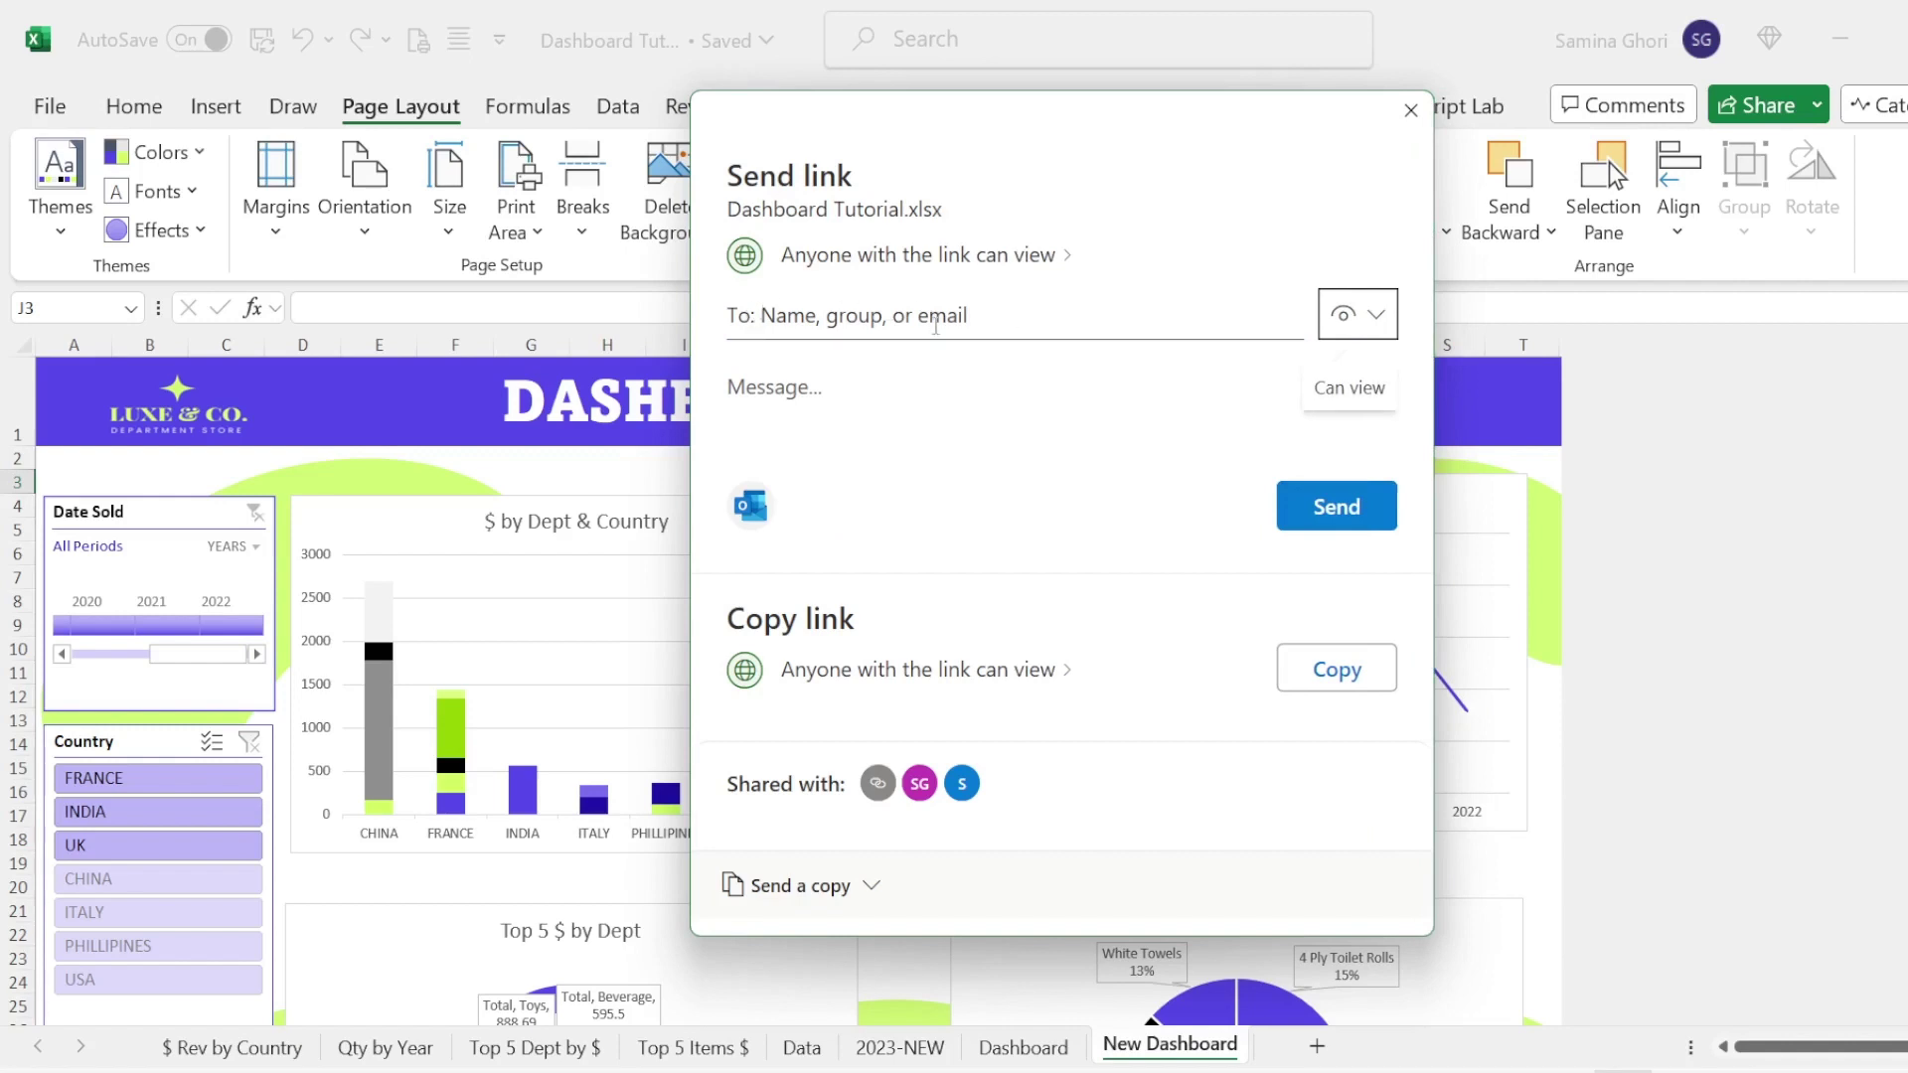
Step: Check the file formats offered for sending a copy and copy the workbook's view-only link
left_click(861, 899)
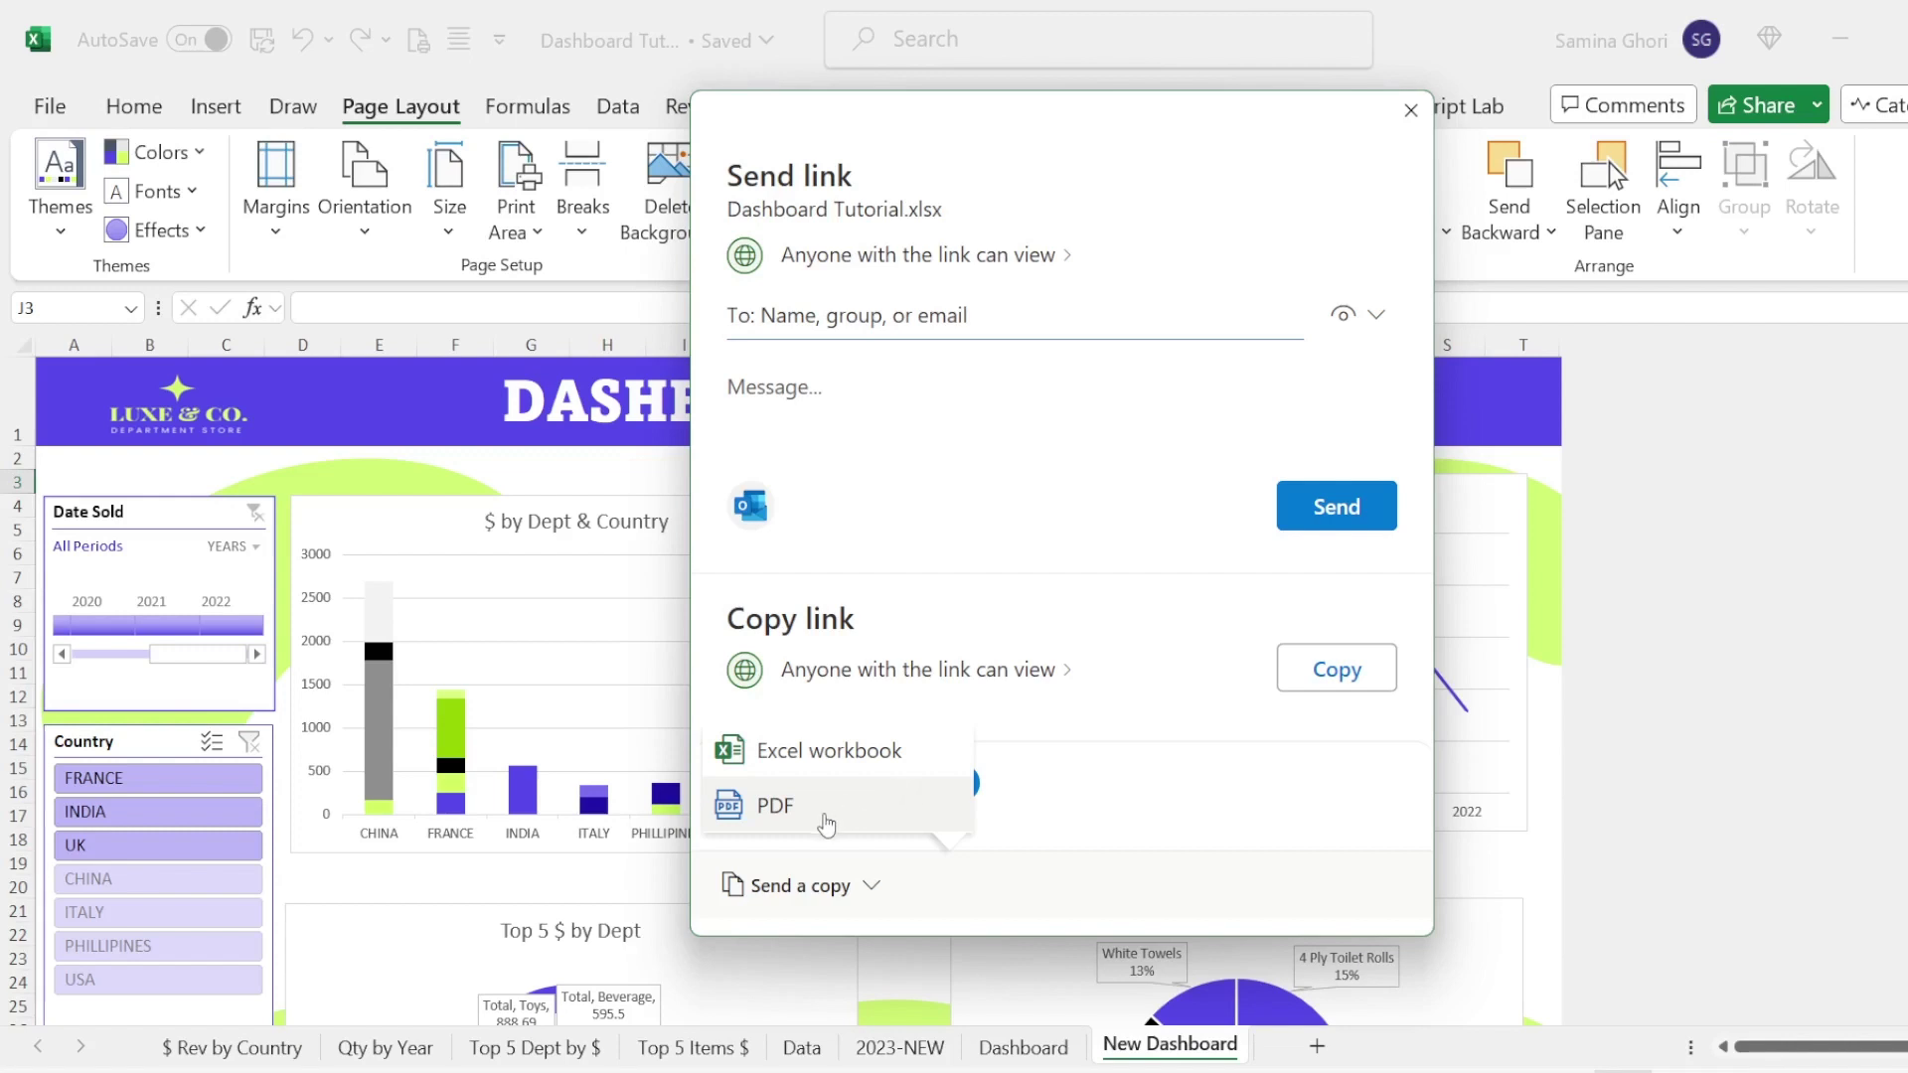
left_click(1116, 655)
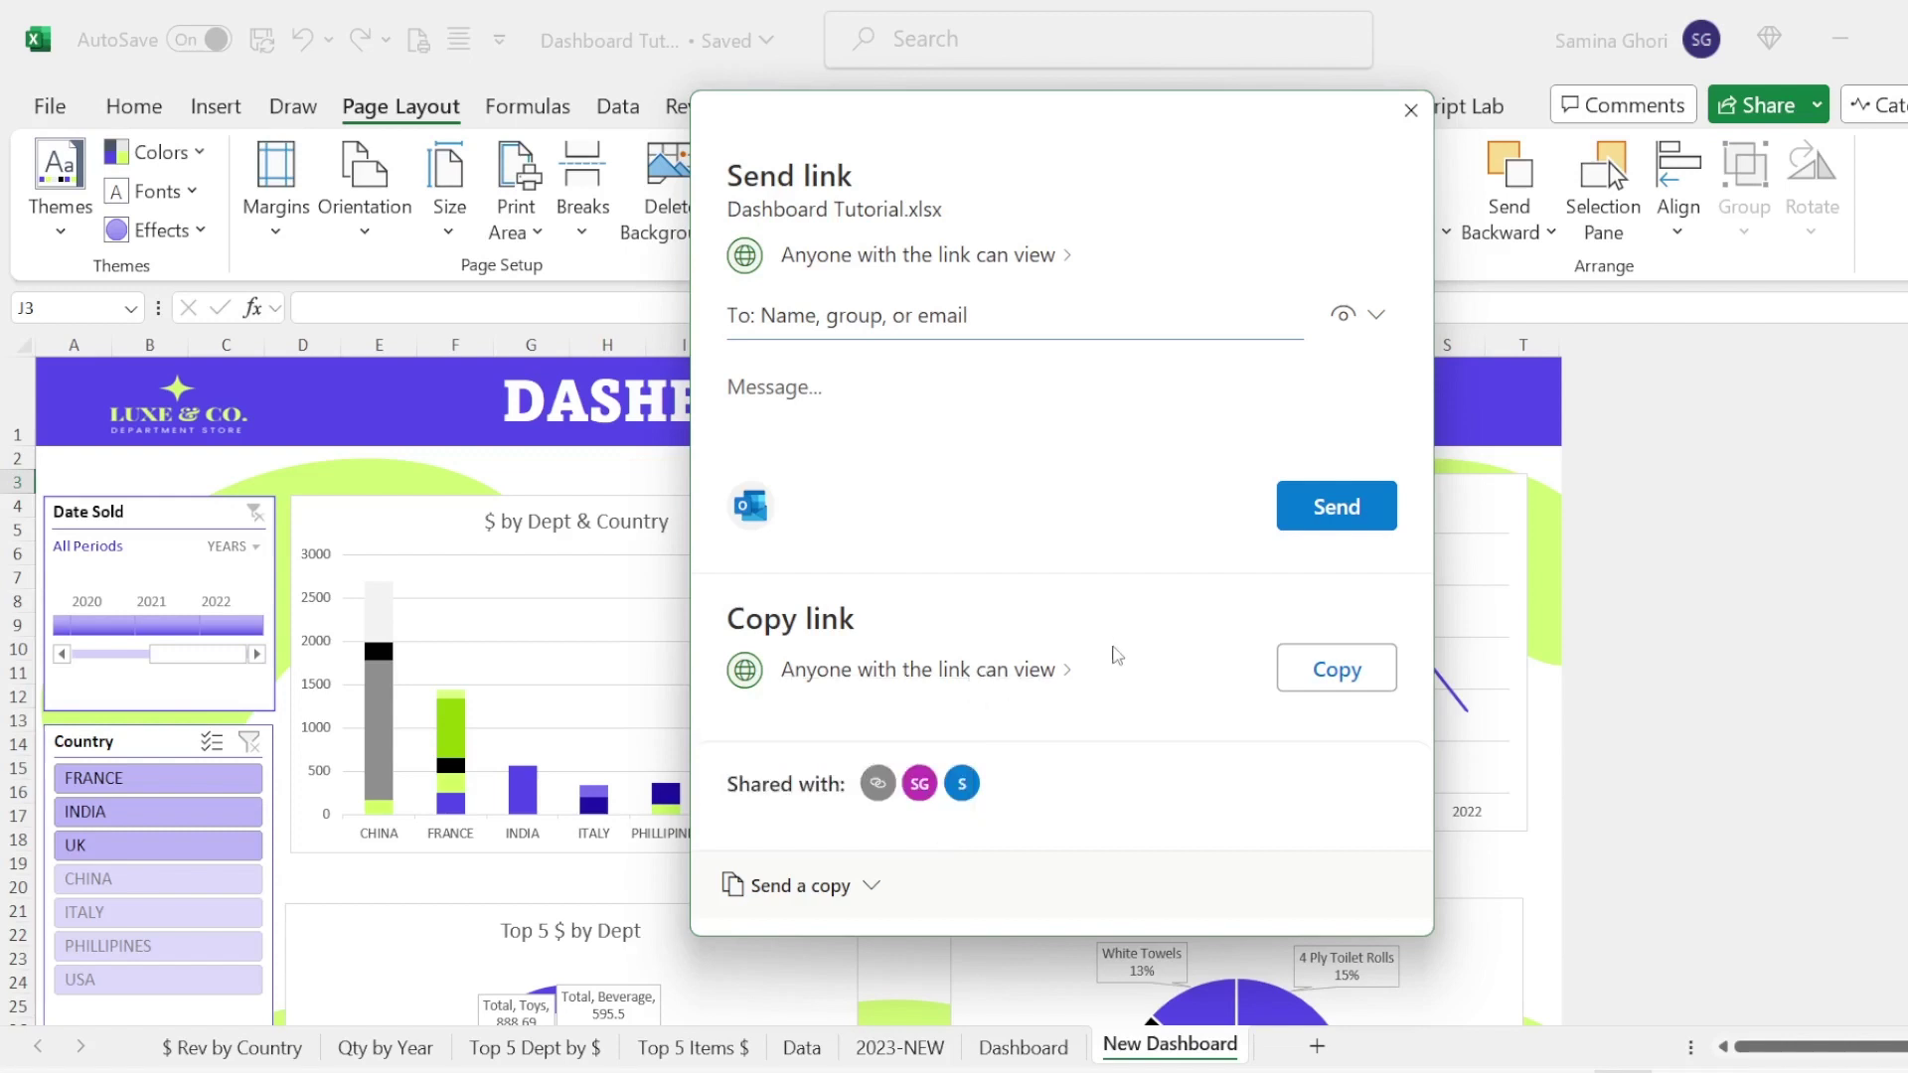
left_click(1344, 676)
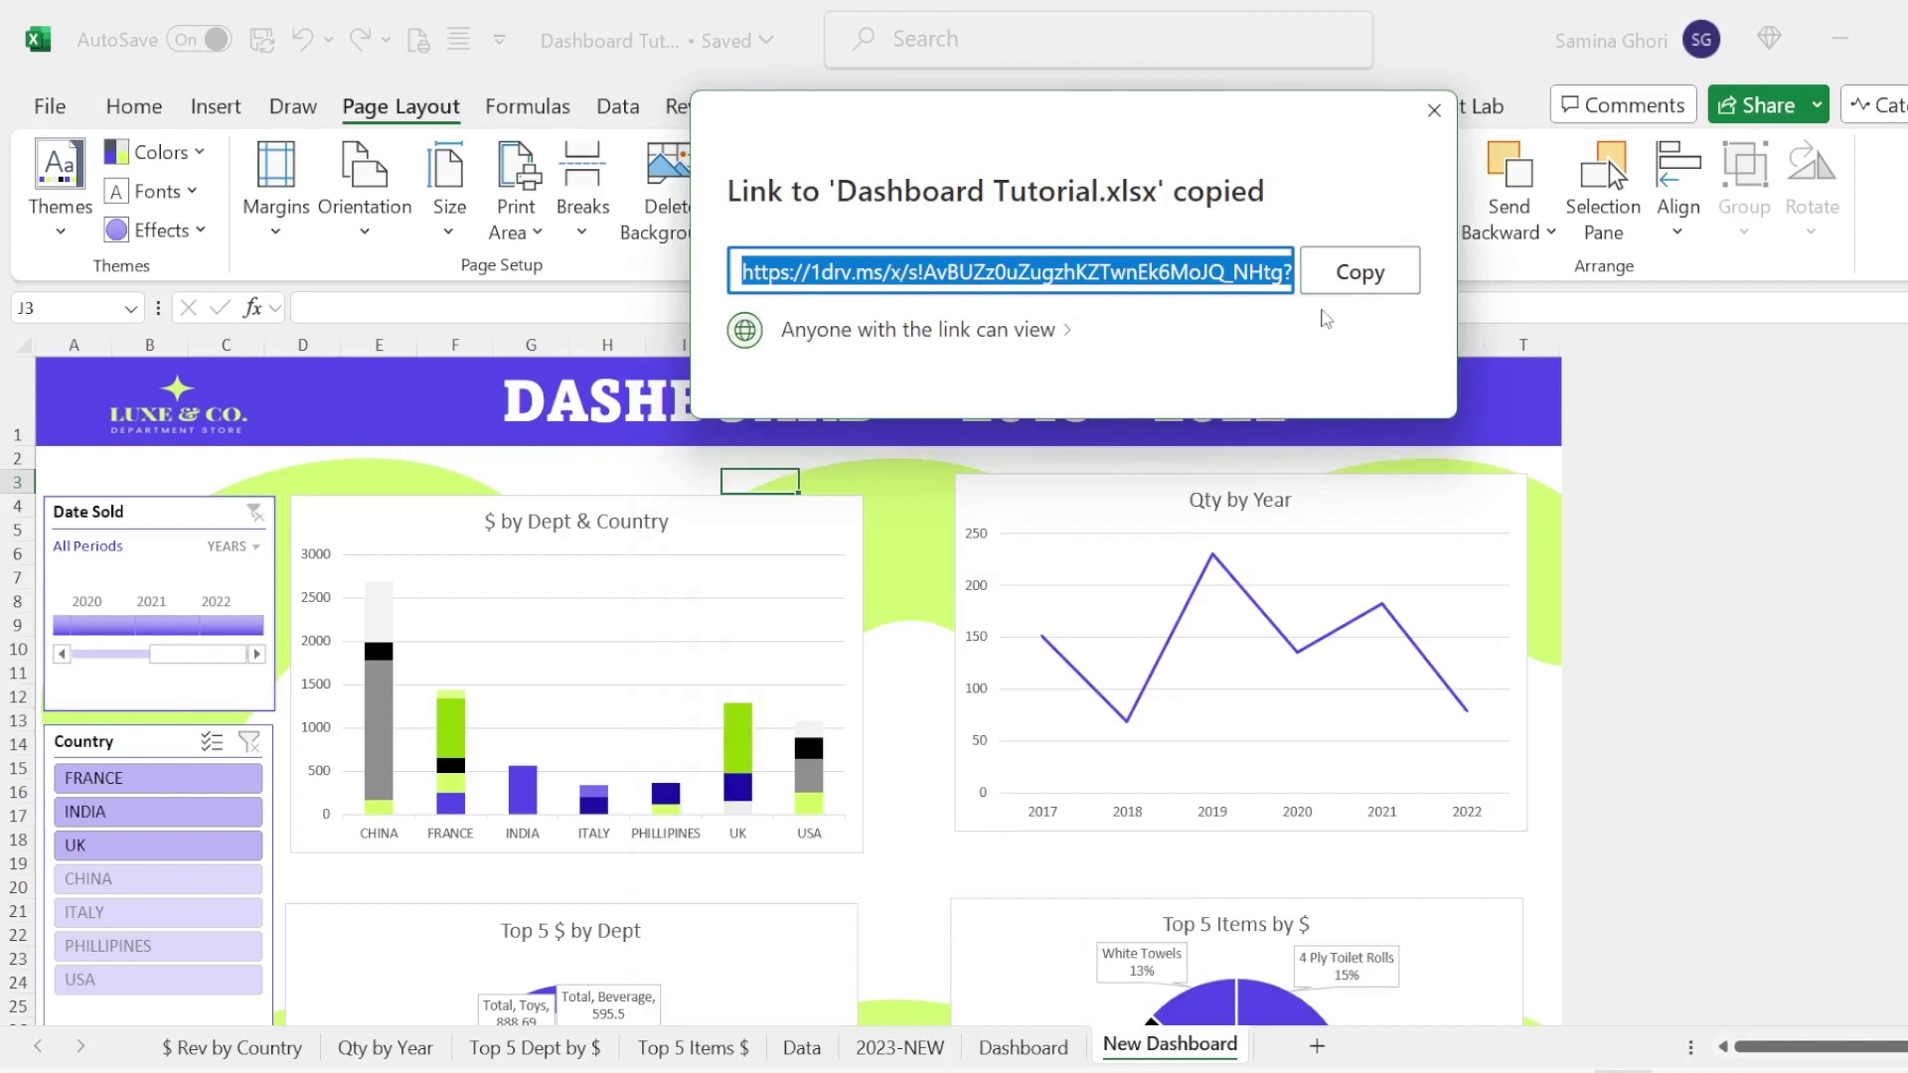
left_click(1359, 277)
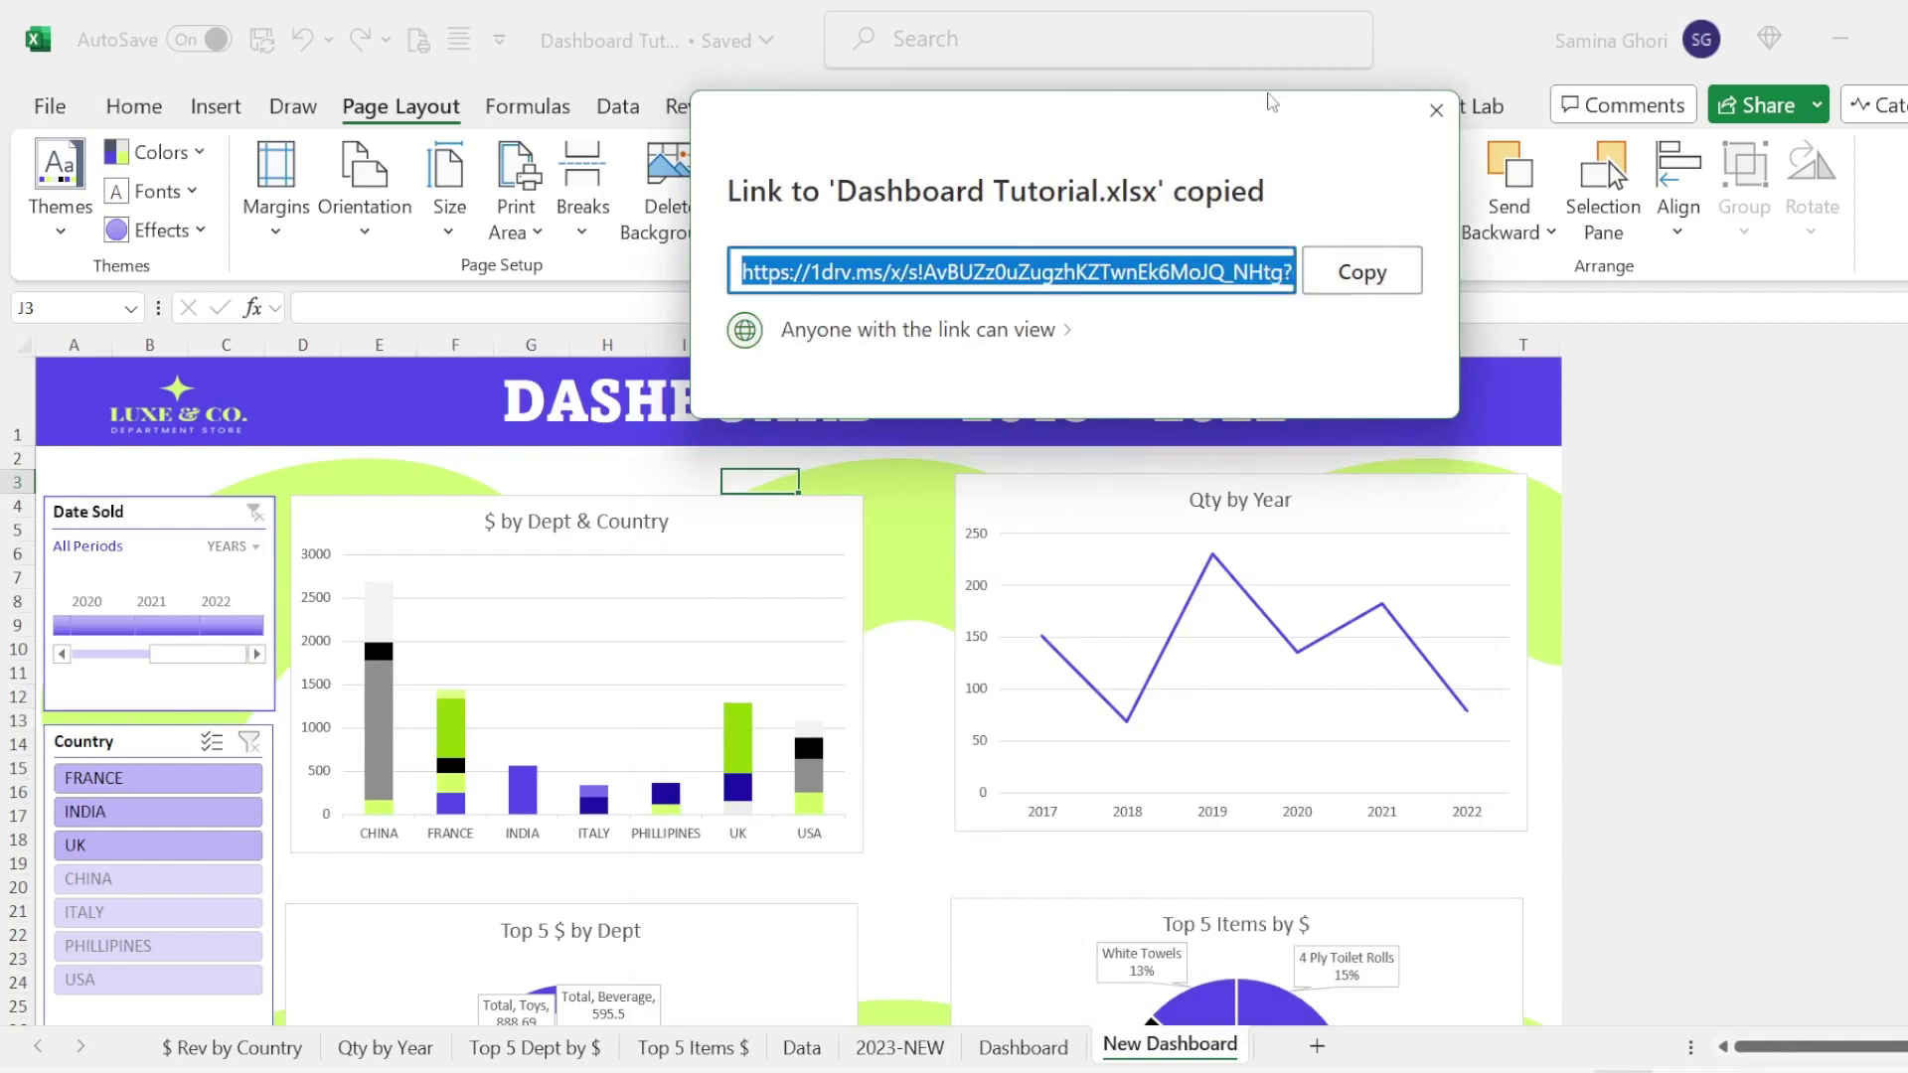